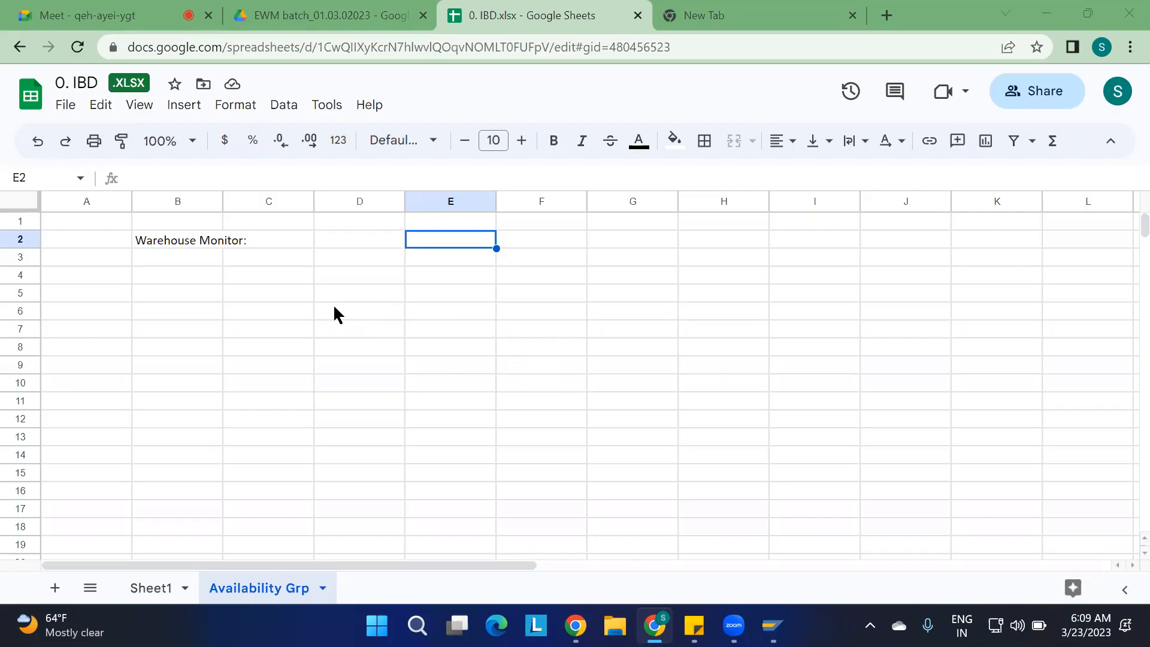
Enter WRICEF in cell E2, in the same row as the Warehouse Monitor heading
left_click(187, 277)
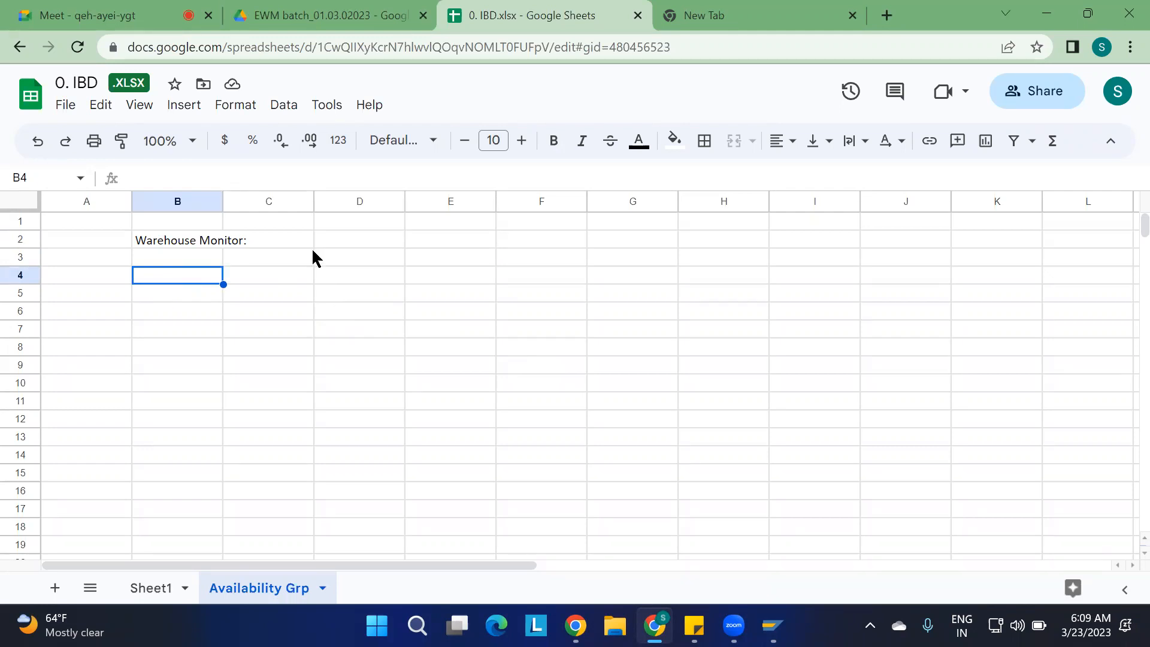
left_click(436, 240)
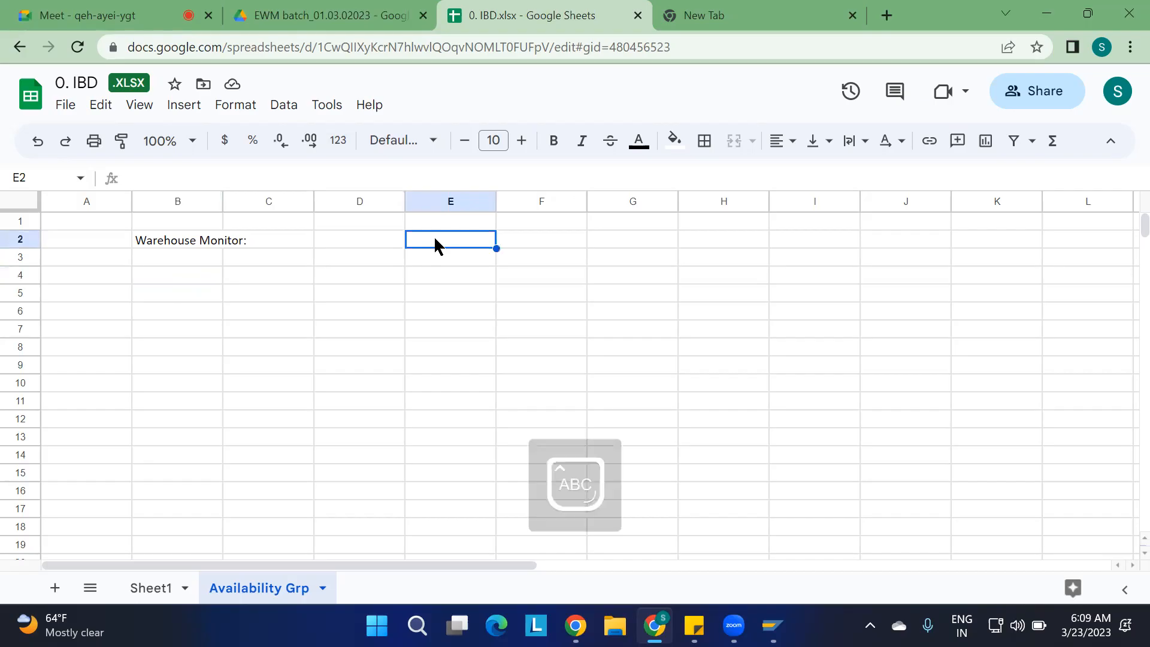
type("WRICEF")
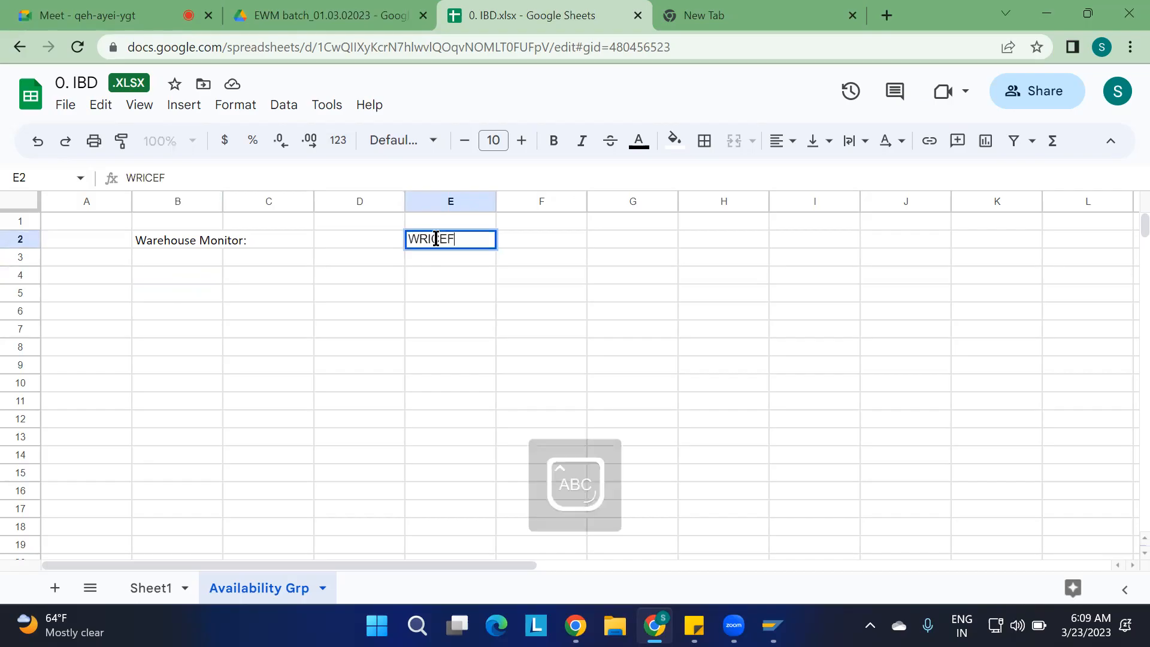
Enter BIN UPLOAD in cell G2 and CONVERSION in cell H2
left_click(606, 239)
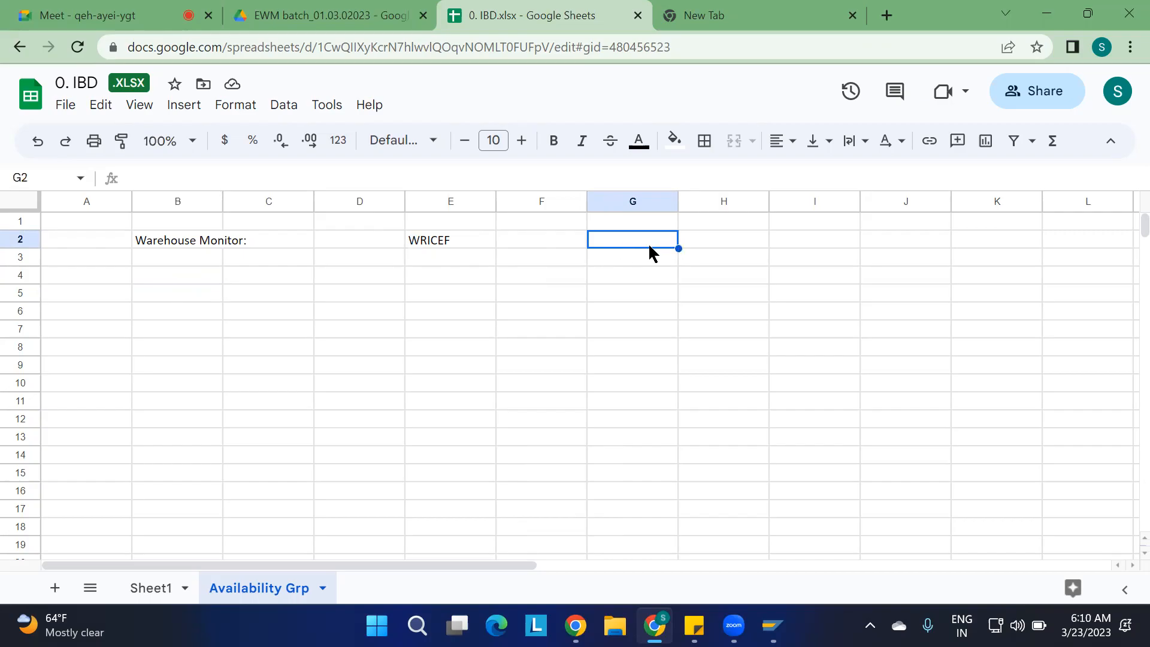
type("BIN UPLOAD")
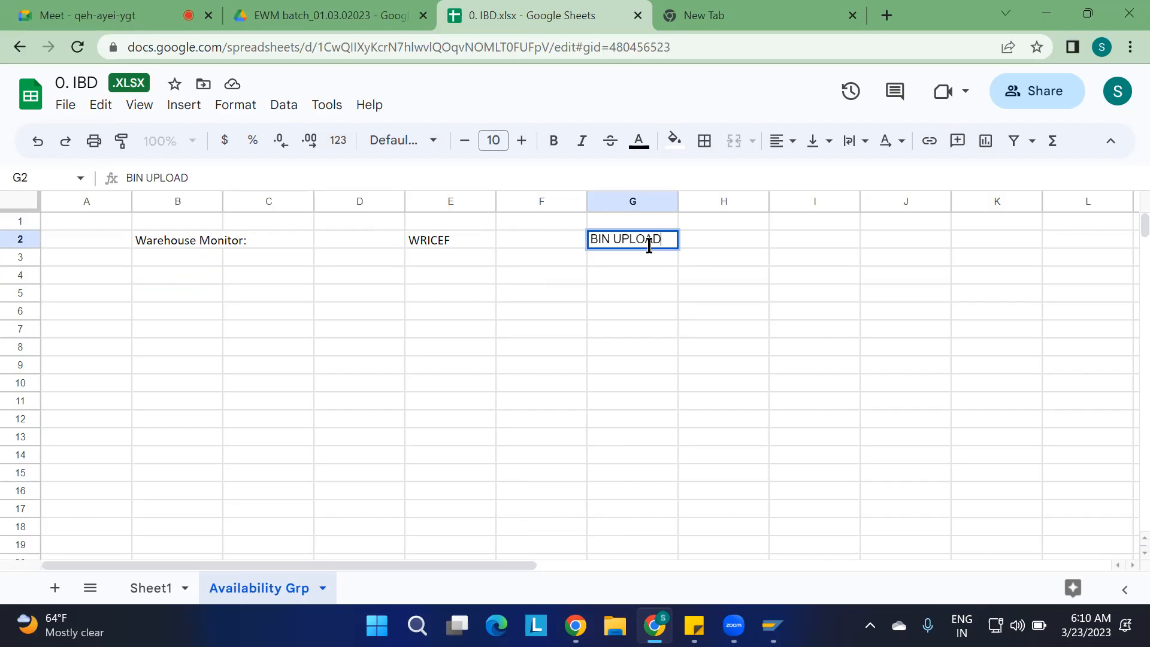
key("Tab")
type("CONVE")
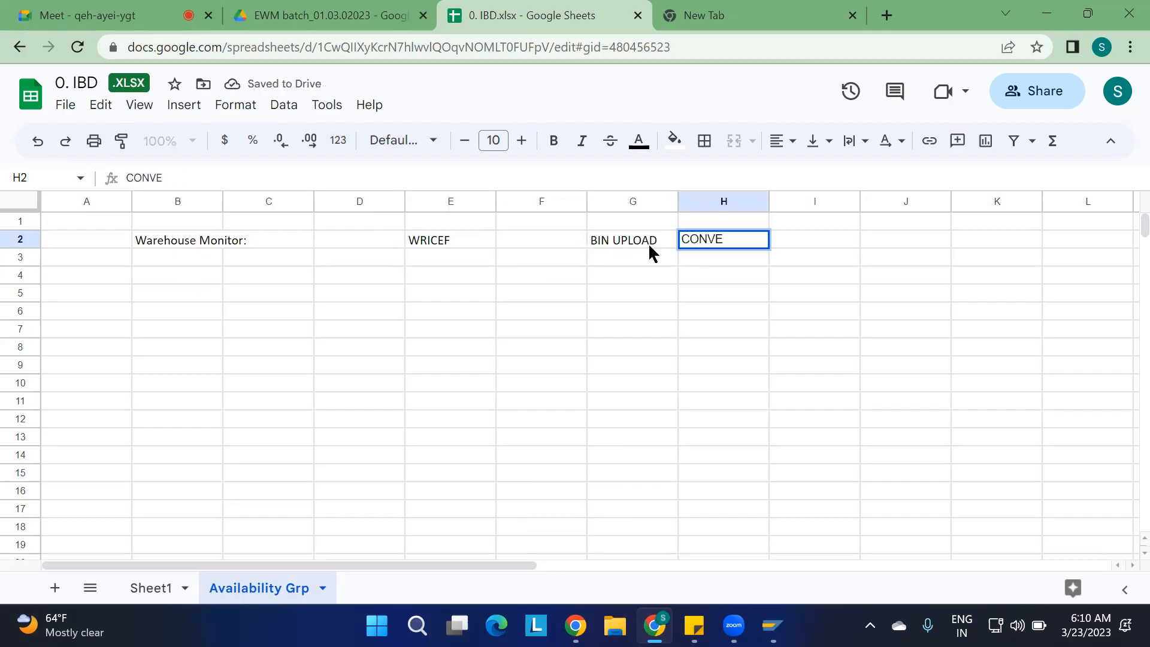
key("BackSpace")
type("ERSION")
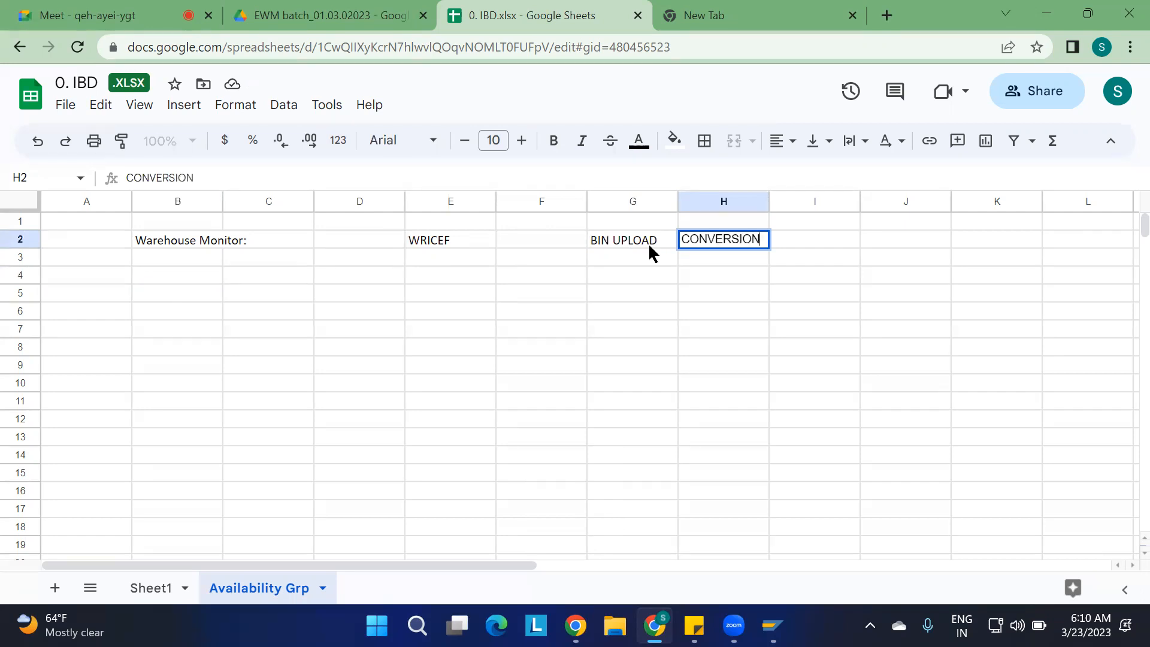
left_click(602, 299)
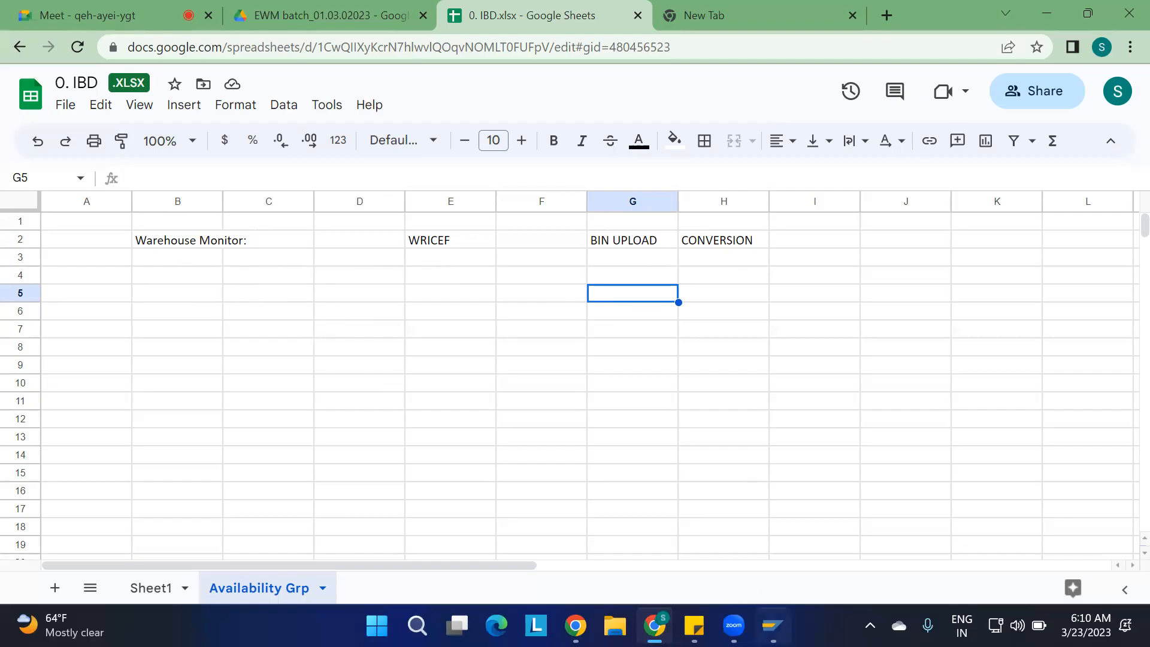
Switch to SAP Logon and open the connection to the MD1 S/4HANA system
left_click(773, 625)
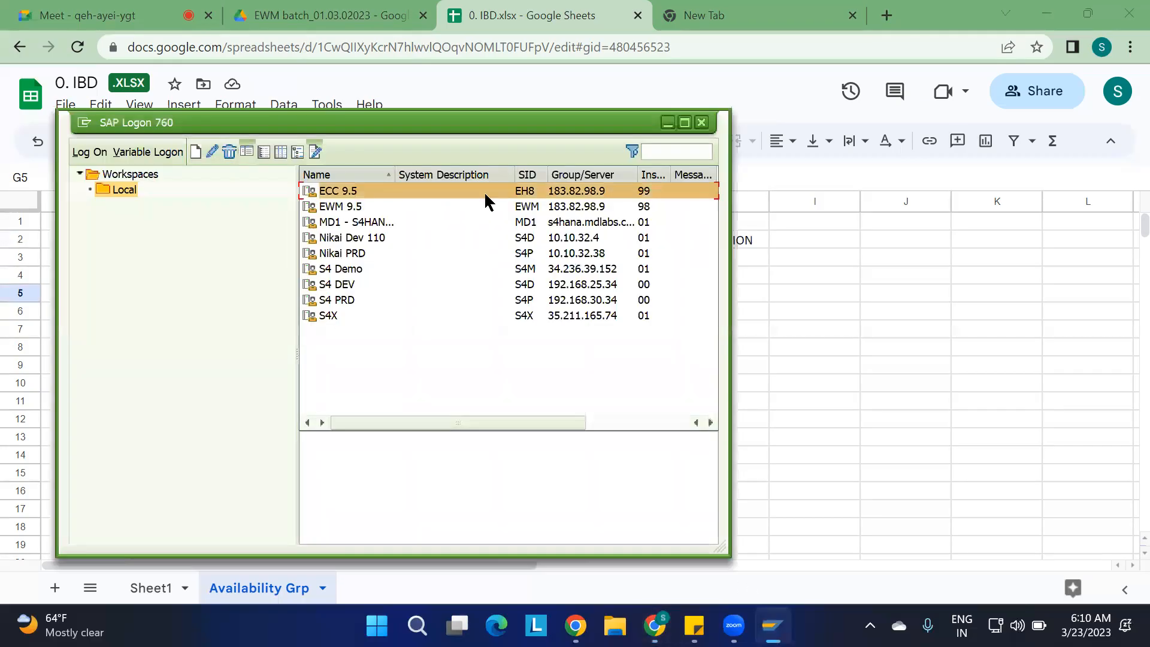
double_click(352, 220)
double_click(351, 222)
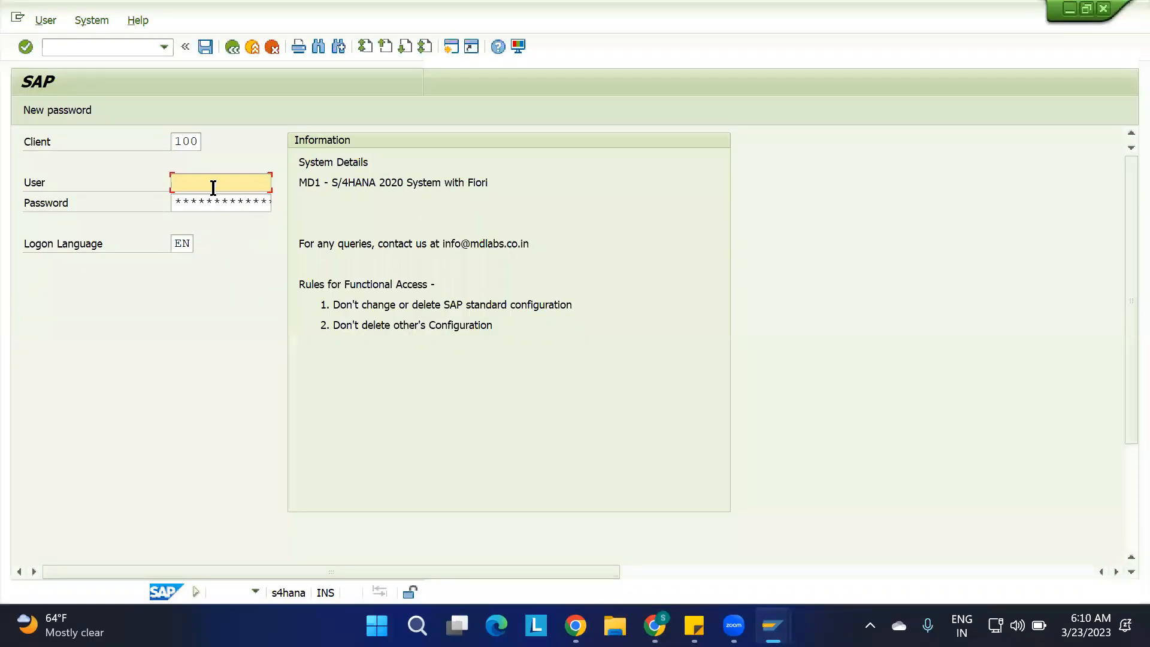
Log on to client 100 by choosing the saved user name and entering the account password
left_click(211, 182)
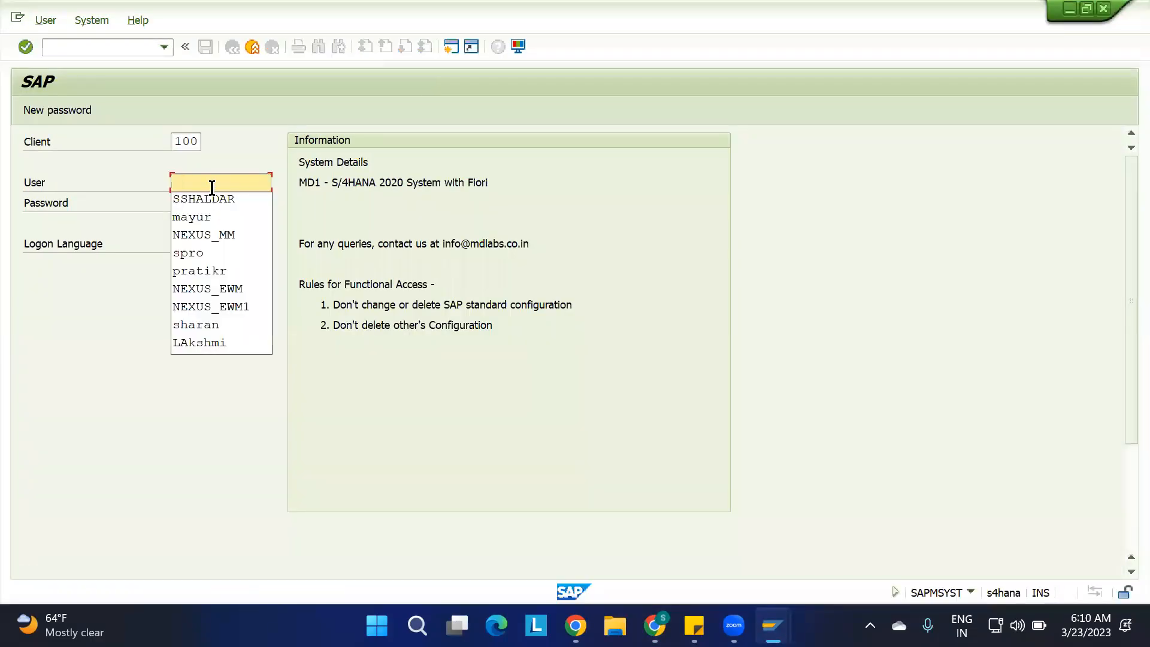
key("Down")
key("Return")
key("Tab")
key("Caps_Lock")
type("*")
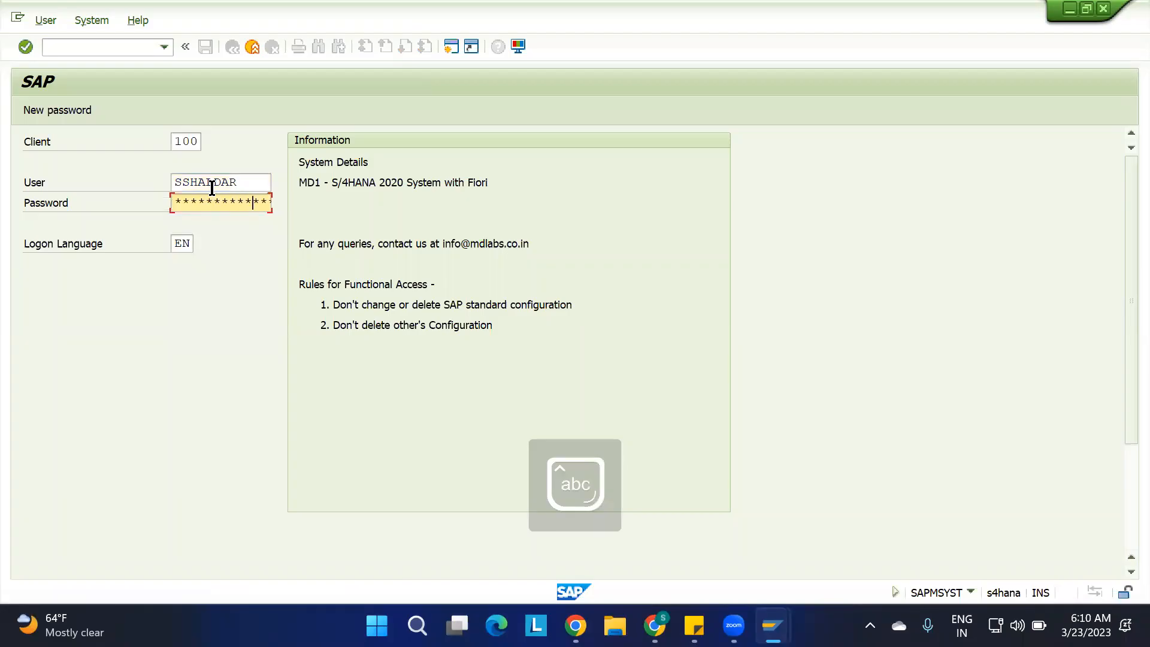
key("Return")
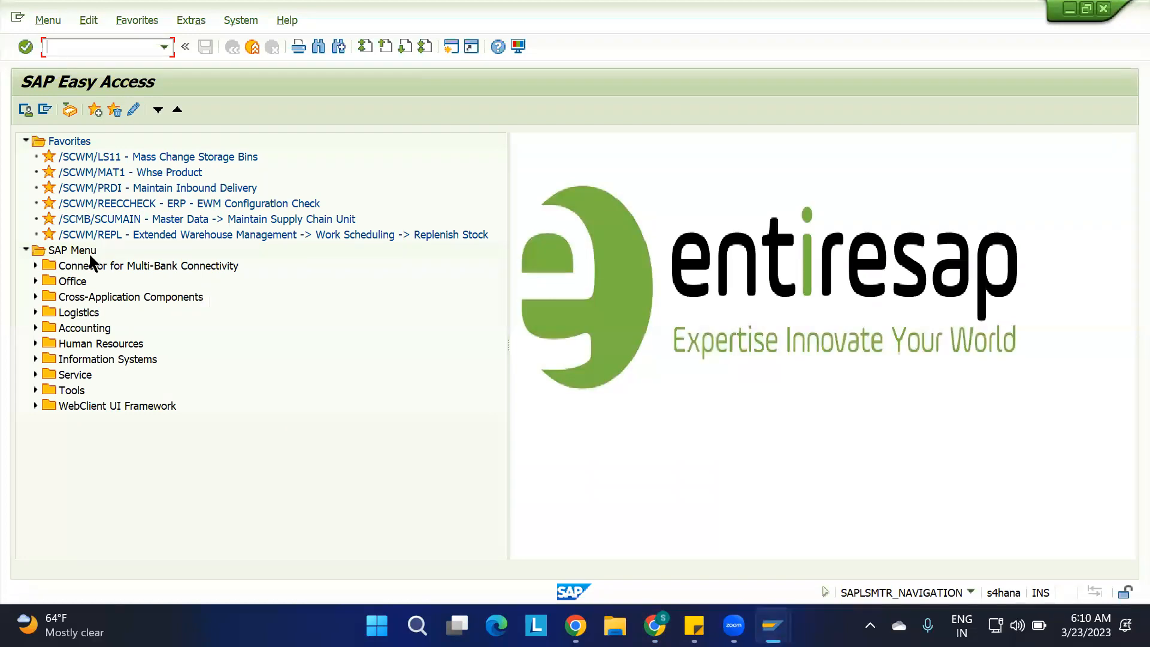
Open /SCWM/MON - Warehouse Management Monitor from the Monitoring folder under Logistics, SCM Extended Warehouse Management, Extended Warehouse Management
left_click(36, 312)
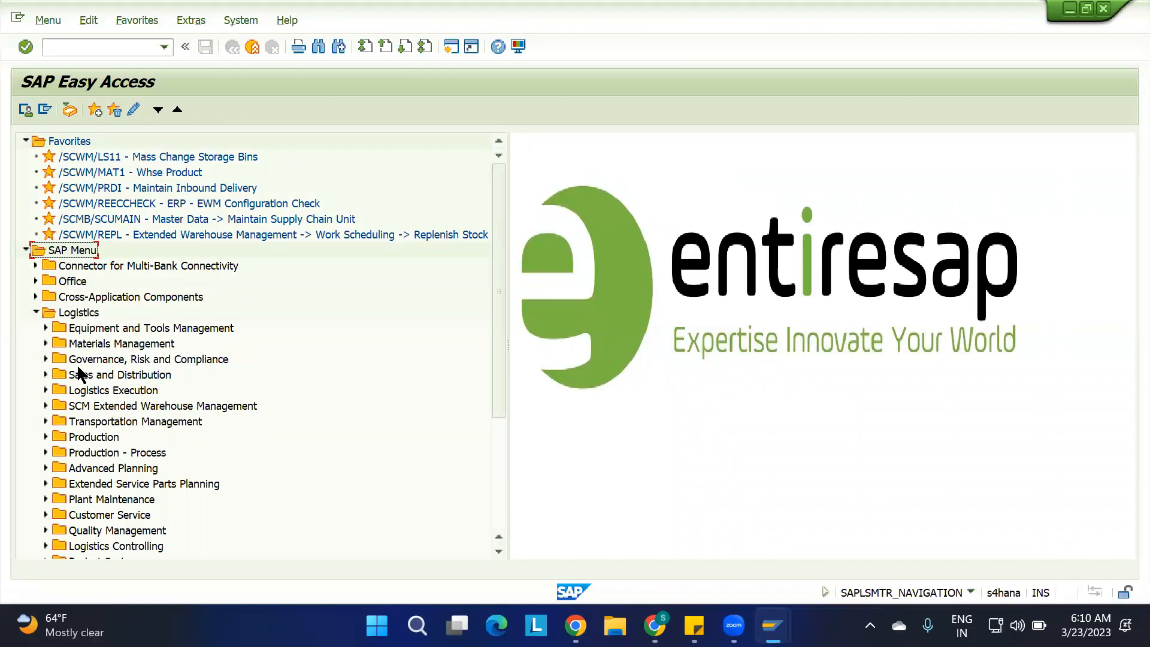
left_click(43, 406)
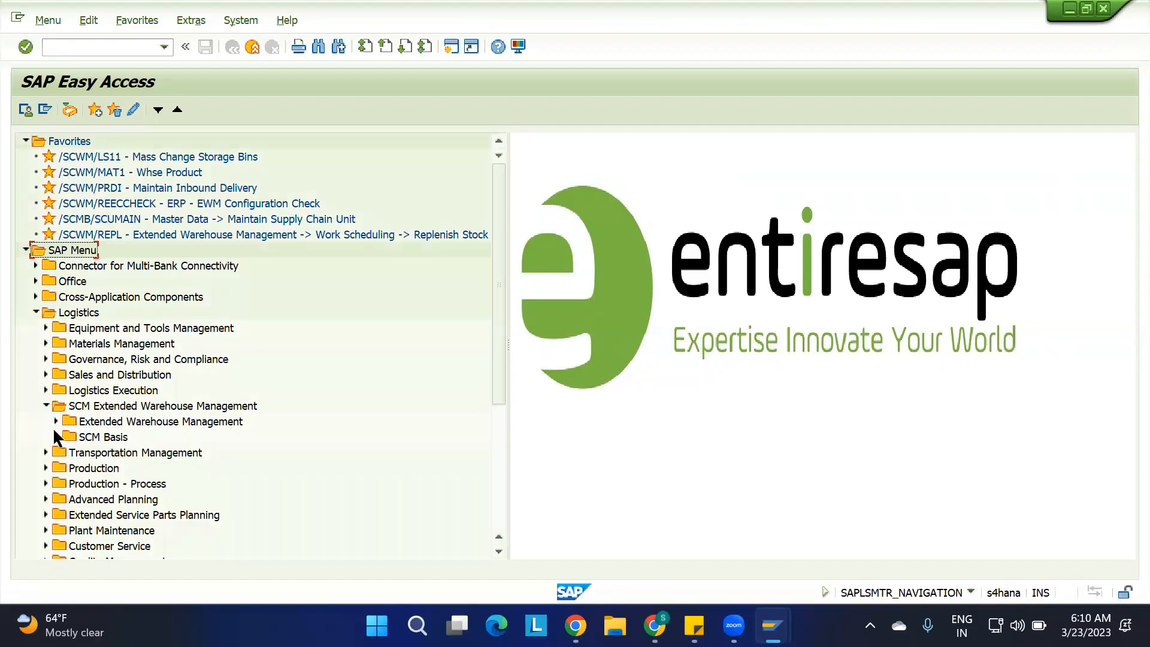
left_click(55, 421)
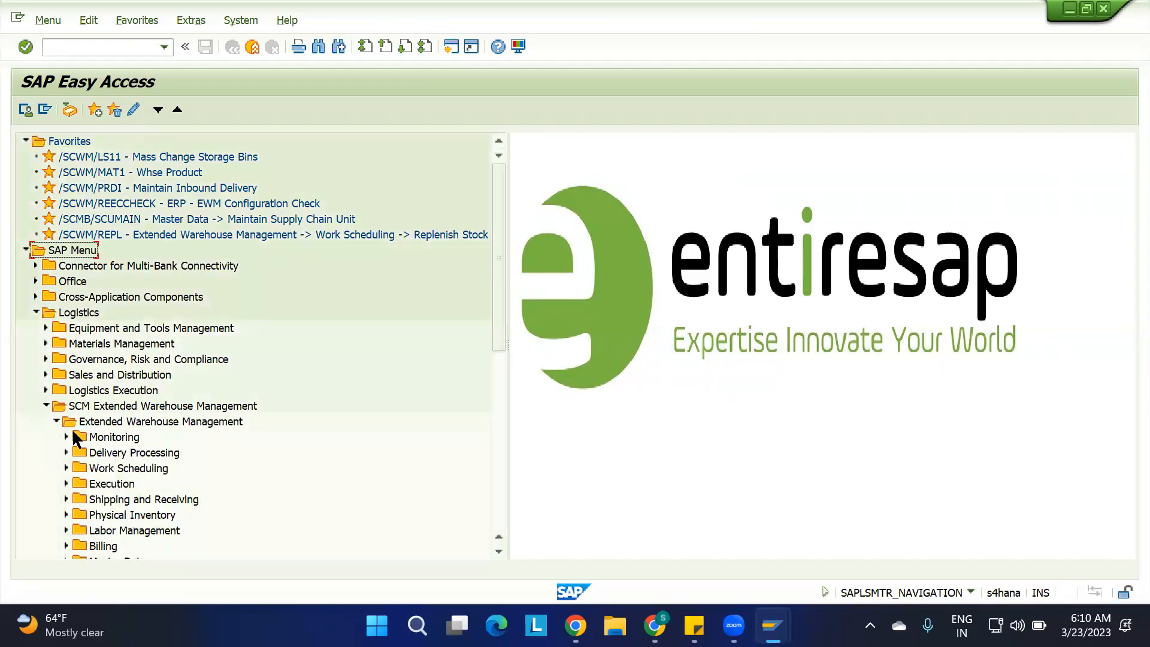
left_click(88, 439)
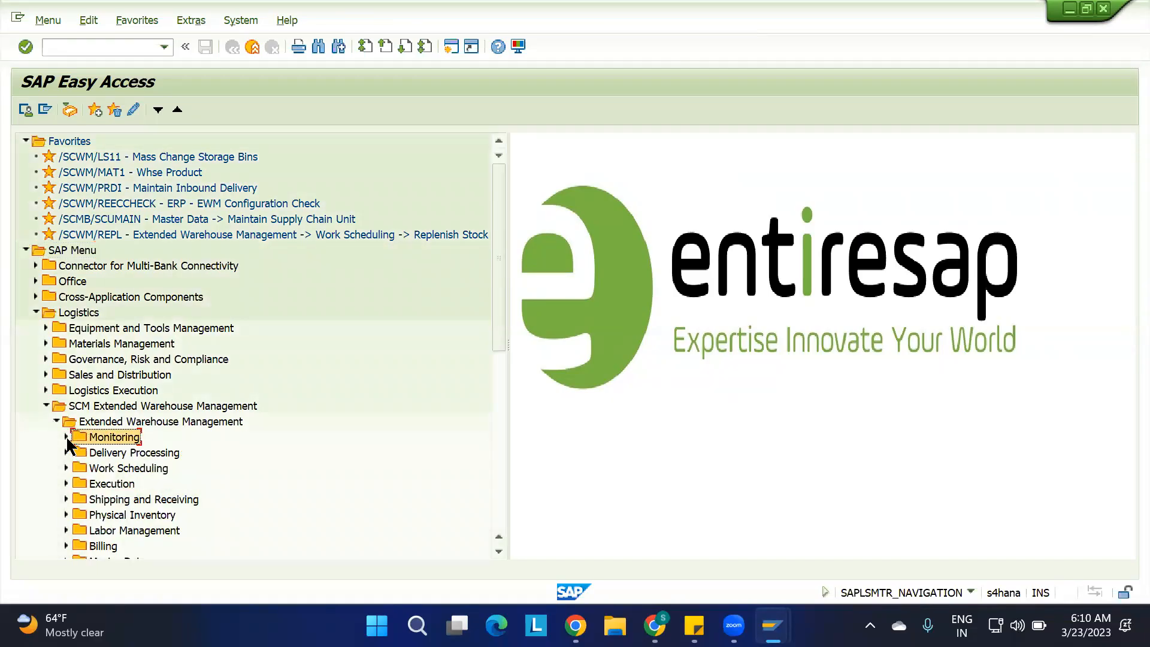
left_click(66, 438)
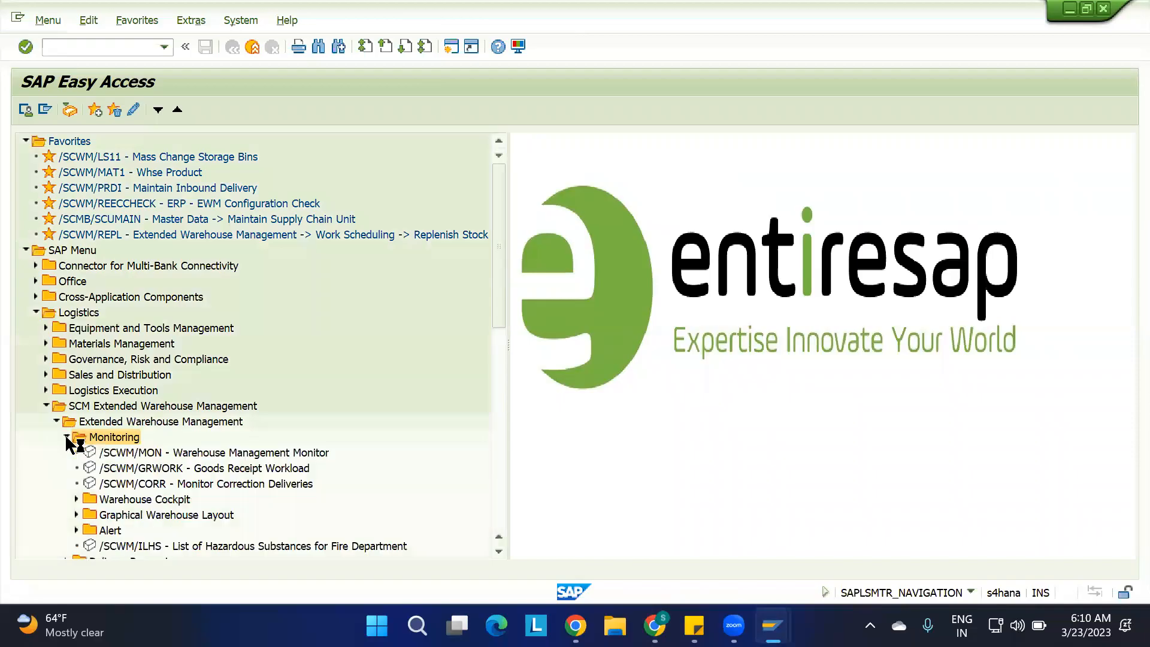
left_click(144, 454)
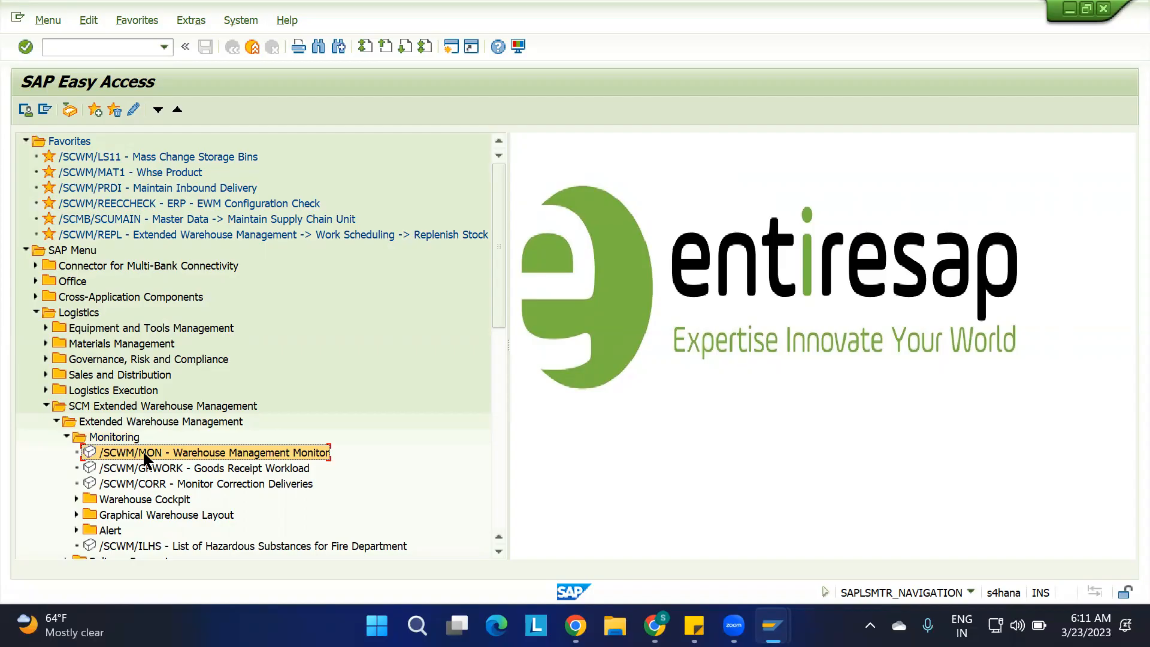
double_click(175, 458)
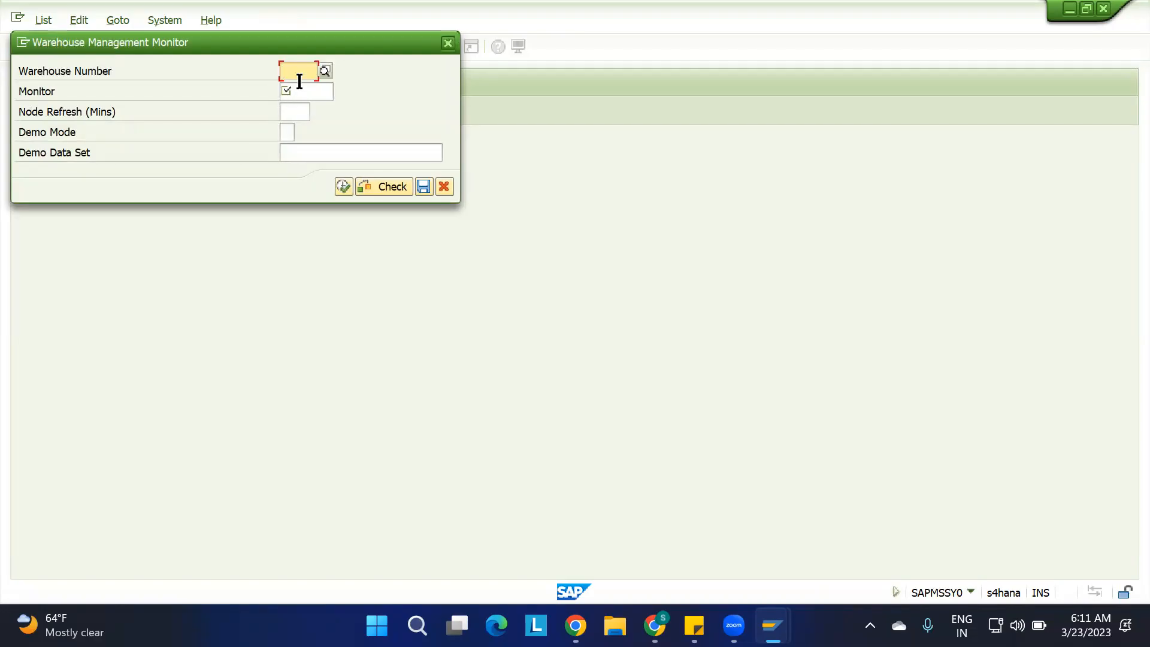
Run the Warehouse Management Monitor for warehouse number 1100 with monitor SAP
left_click(299, 89)
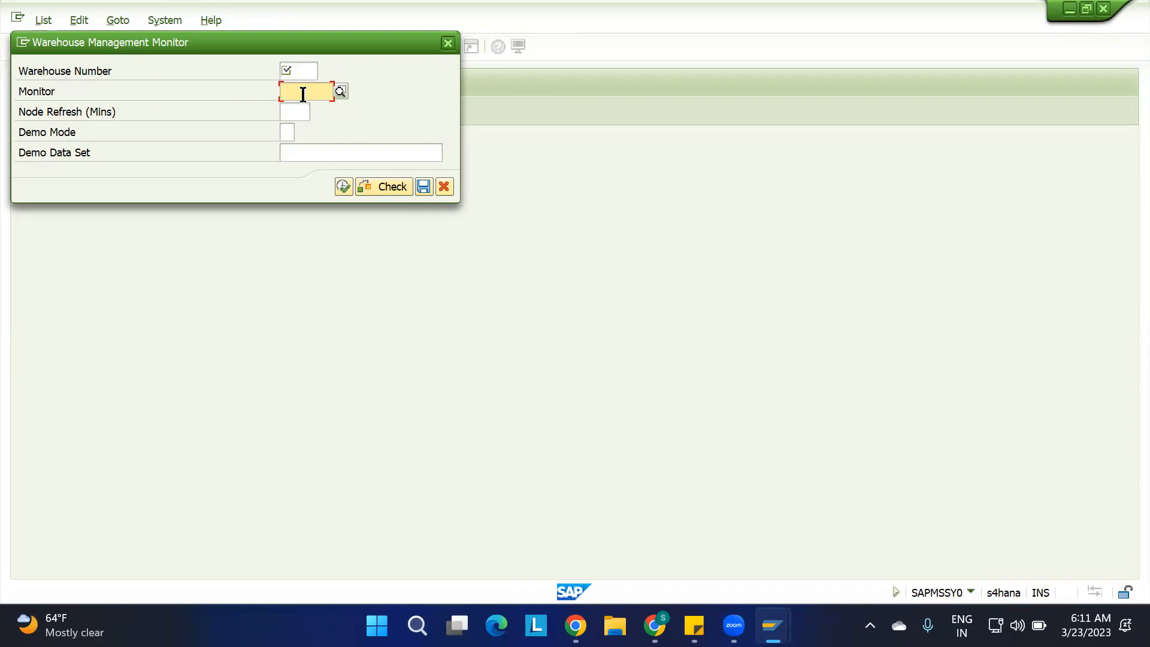
left_click(298, 71)
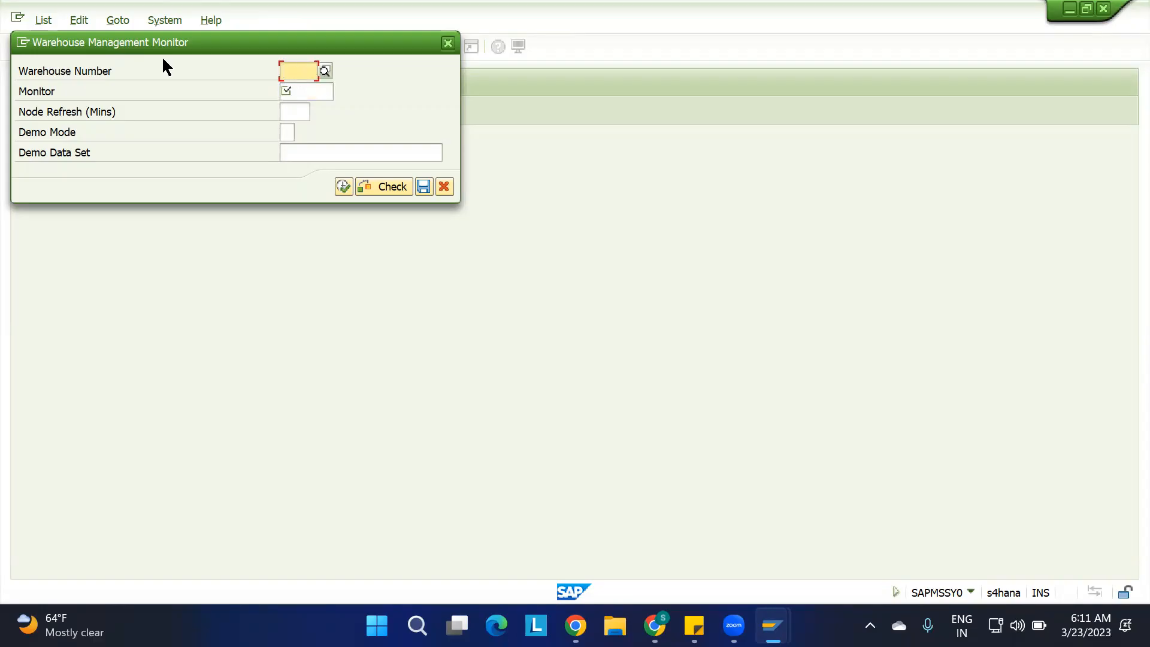
left_click_drag(117, 70, 9, 90)
left_click(184, 63)
type("1100")
key("Return")
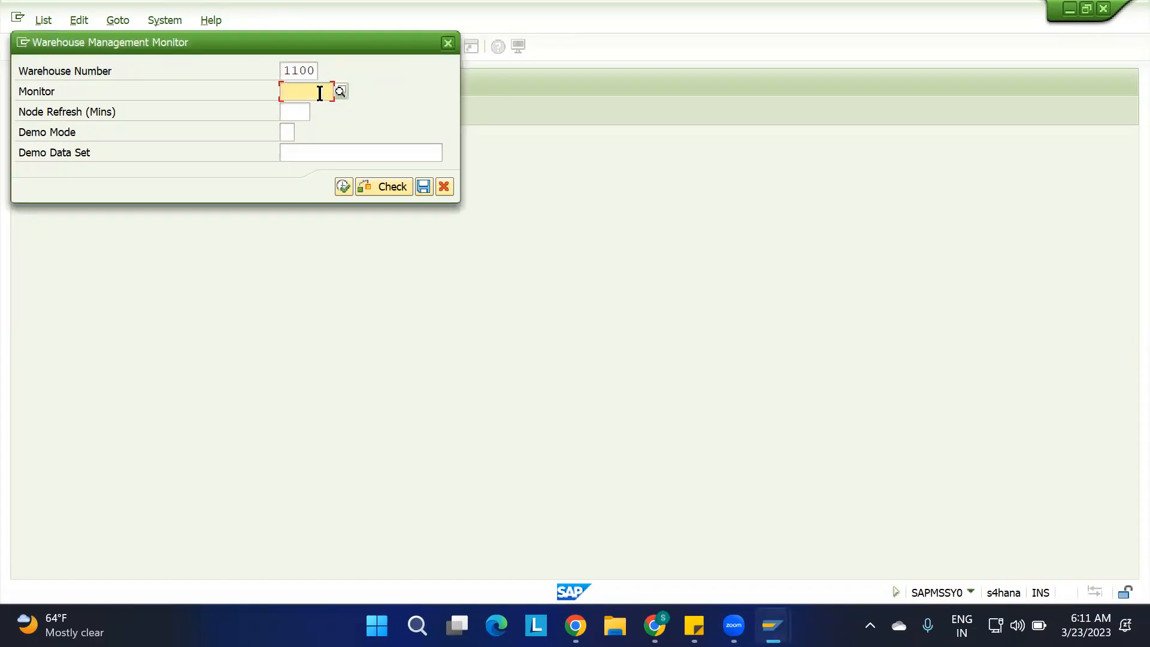
type("sap")
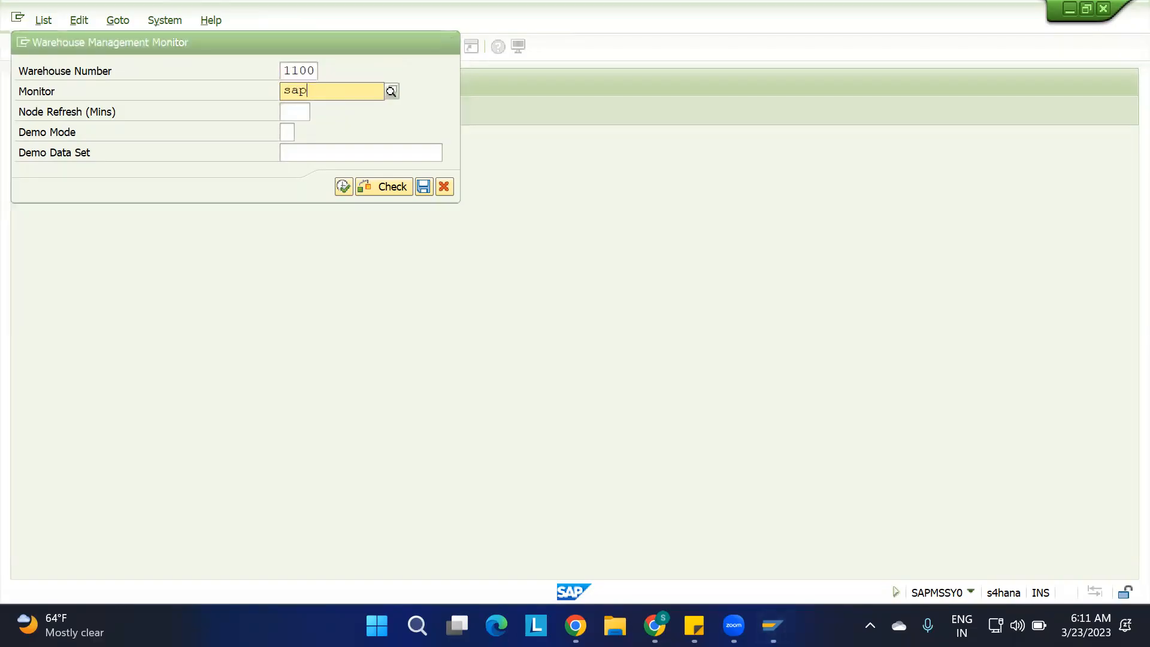
left_click(340, 186)
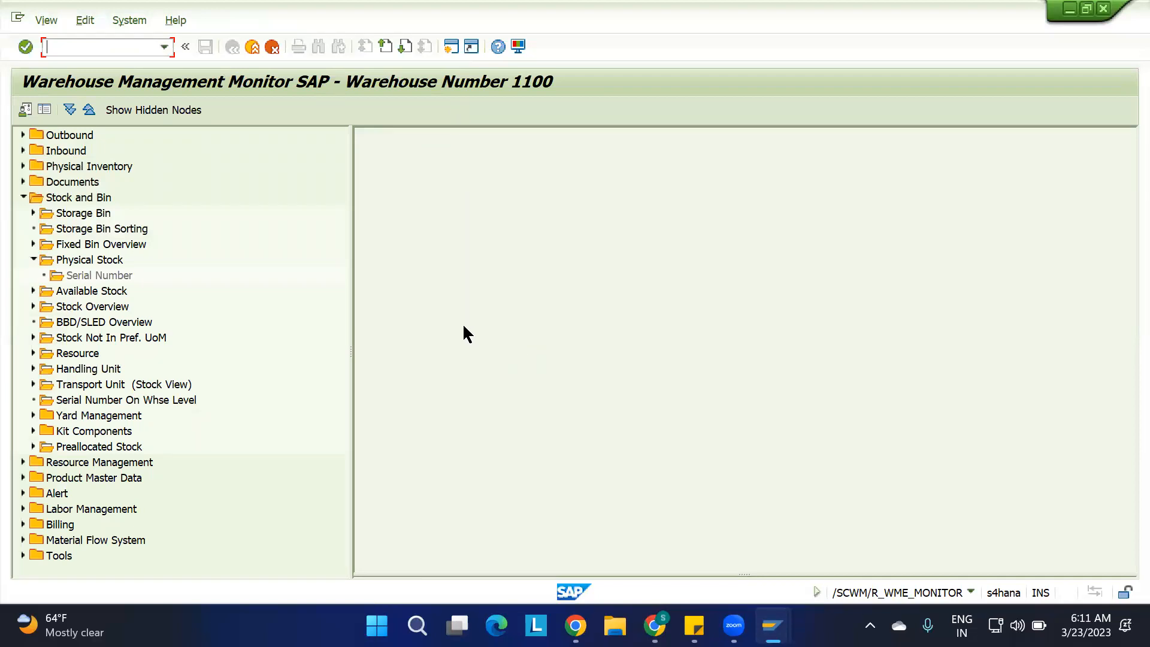
Switch to Screenpresso and capture a screenshot region covering the monitor screen from its title down to the status bar
left_click(870, 625)
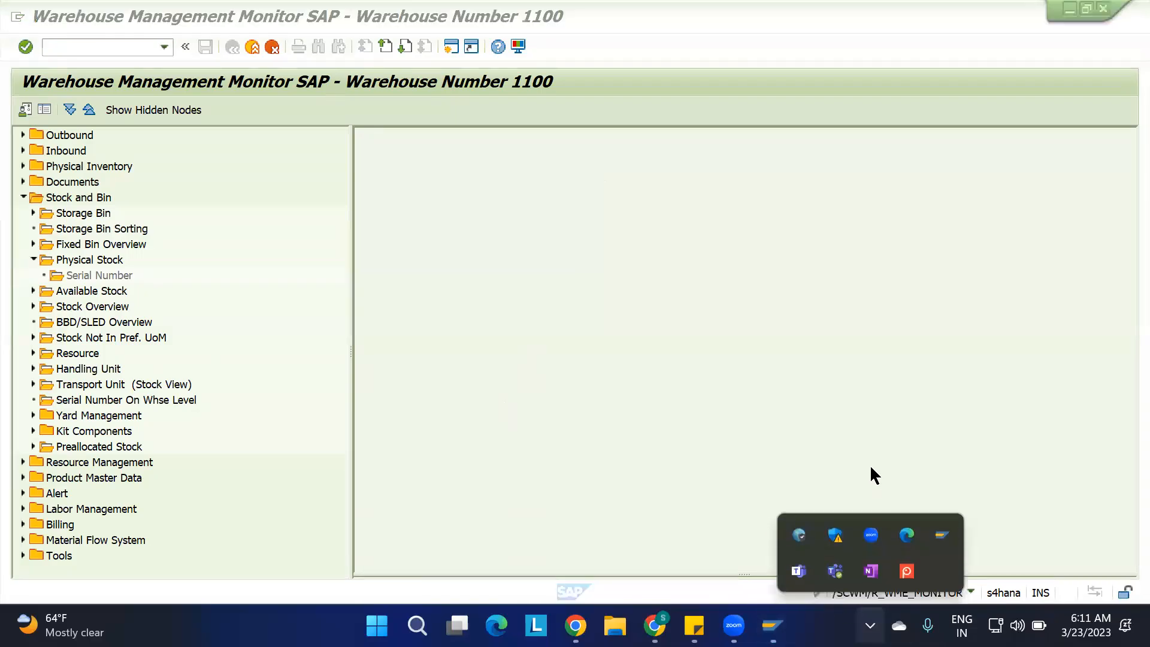
left_click(906, 571)
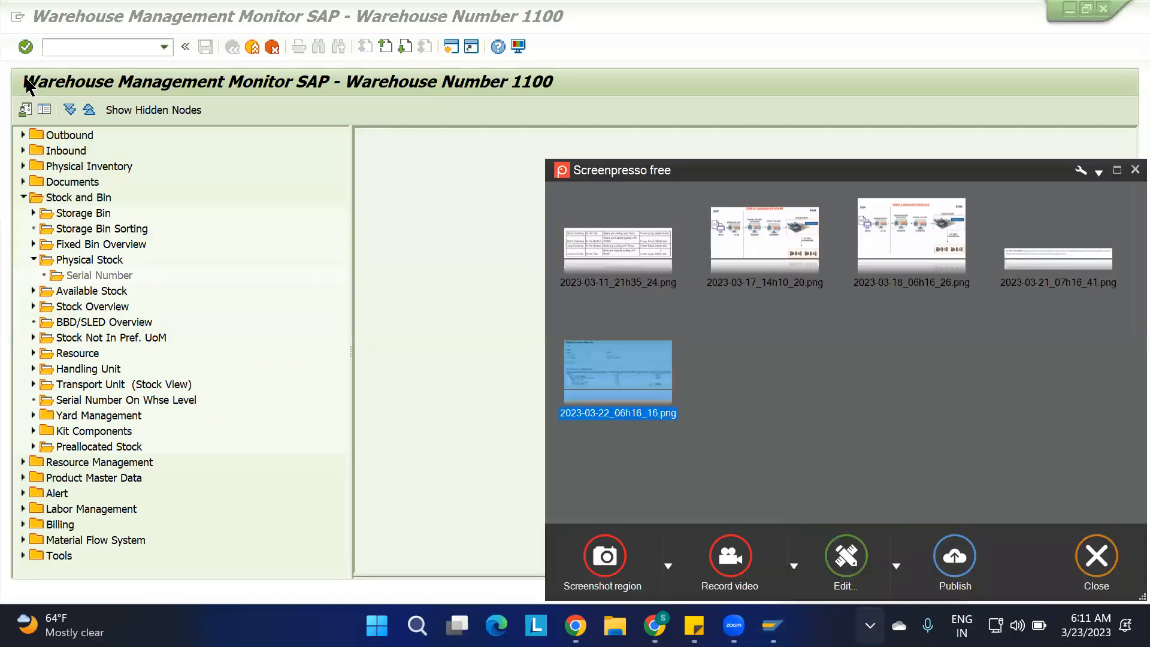
left_click(605, 556)
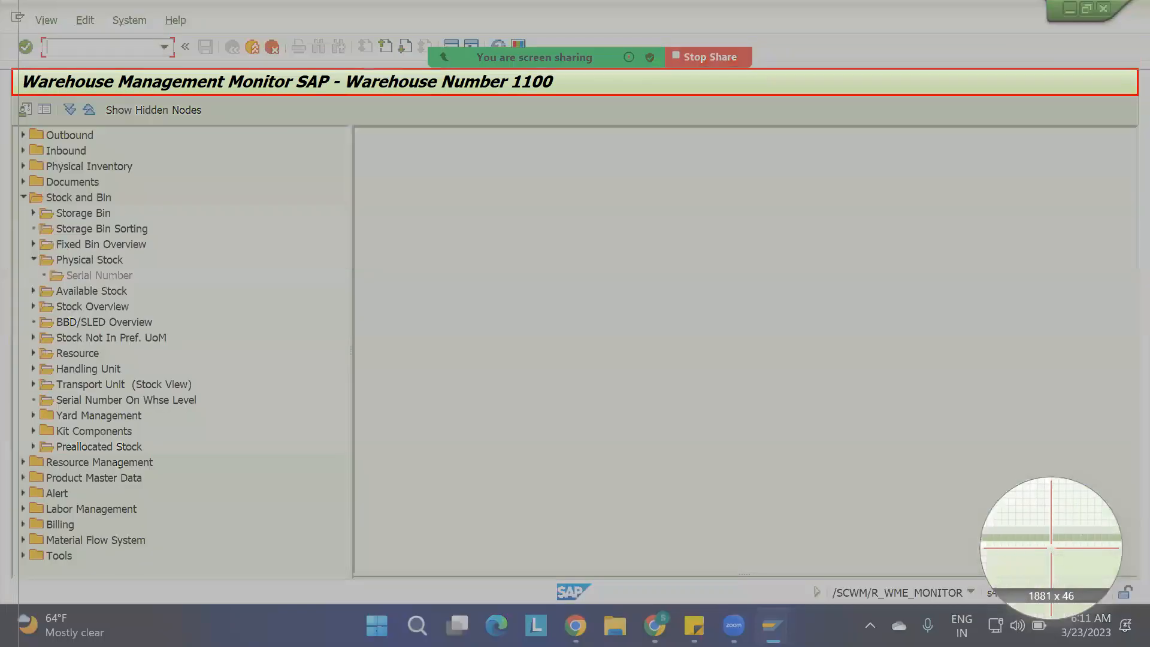
left_click_drag(20, 71, 1123, 614)
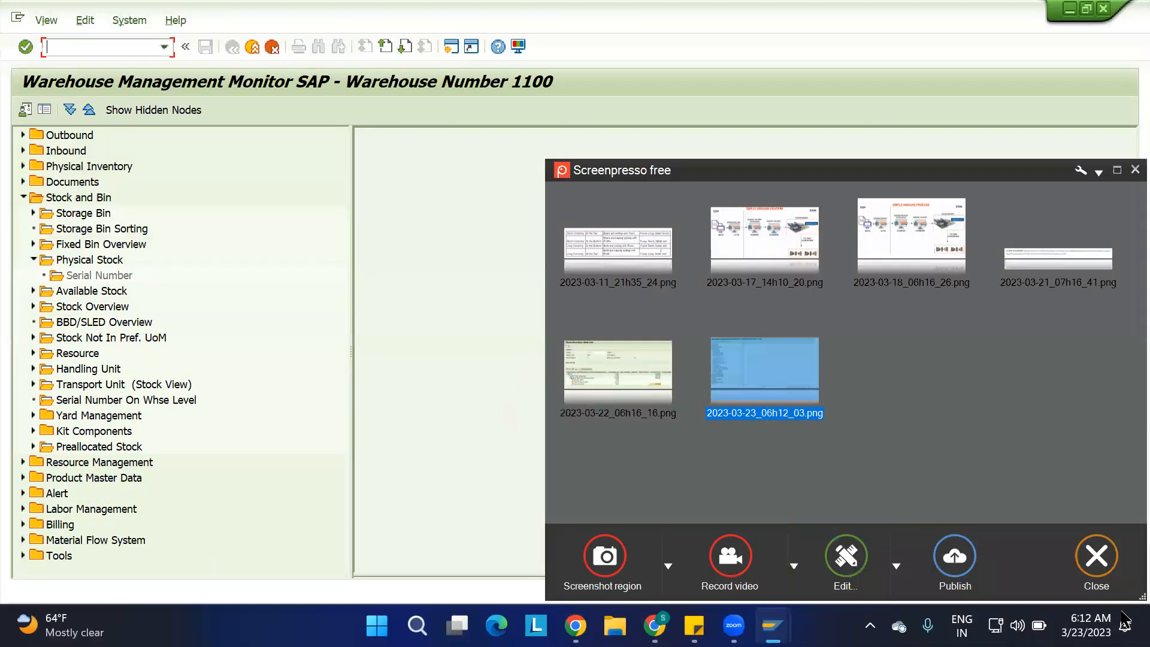
Open the new screenshot for editing and add the red text label NODE AREA beside the Stock and Bin node
double_click(766, 379)
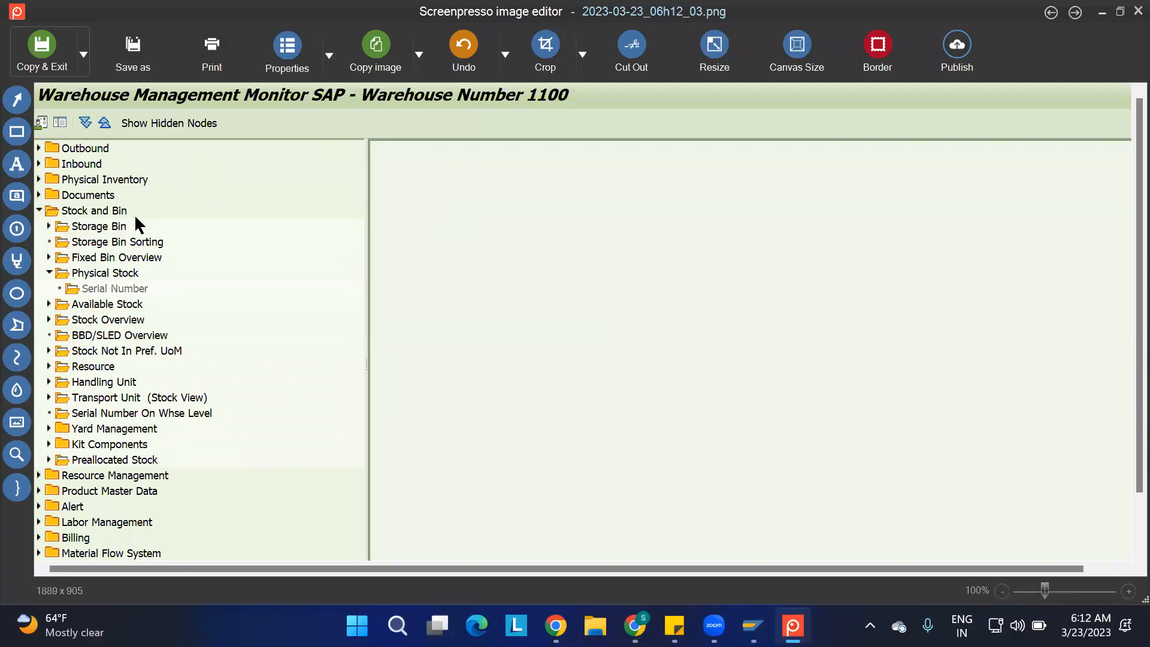
left_click(16, 163)
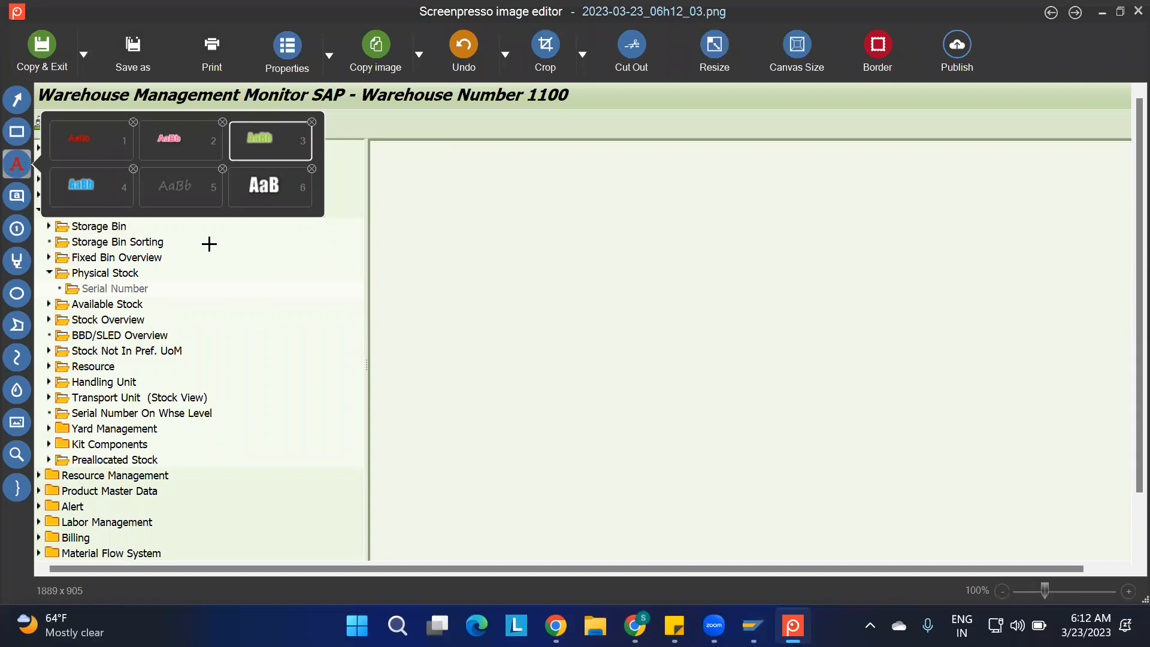
left_click(103, 137)
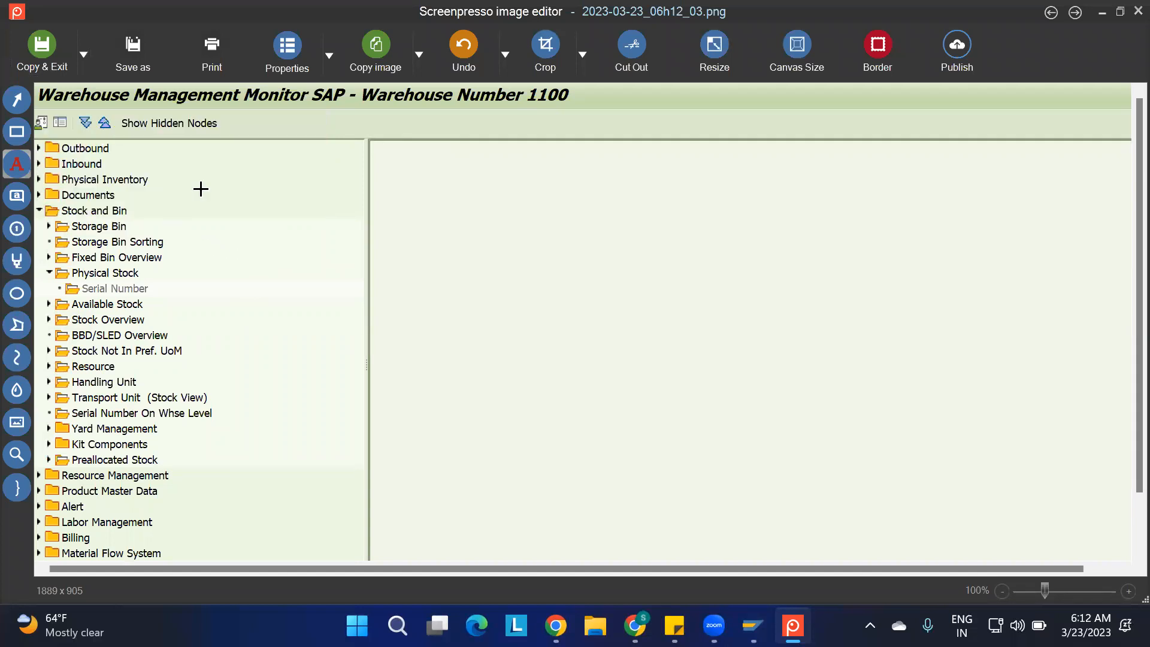
left_click_drag(157, 194, 338, 238)
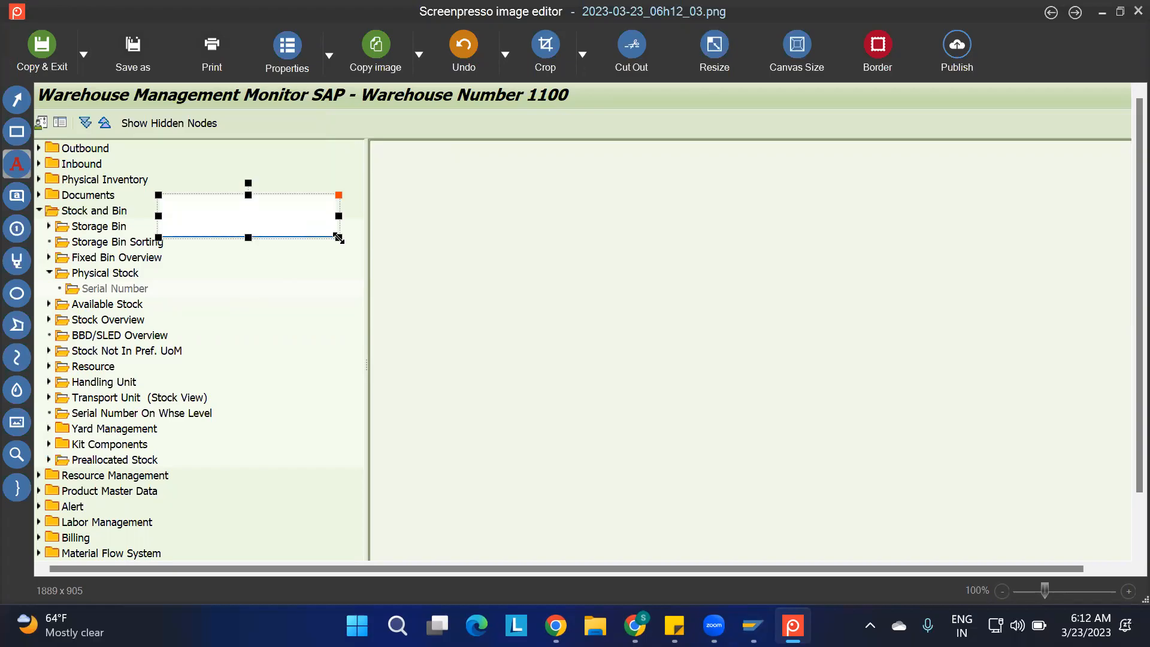
key("Caps_Lock")
type("NODE AREA")
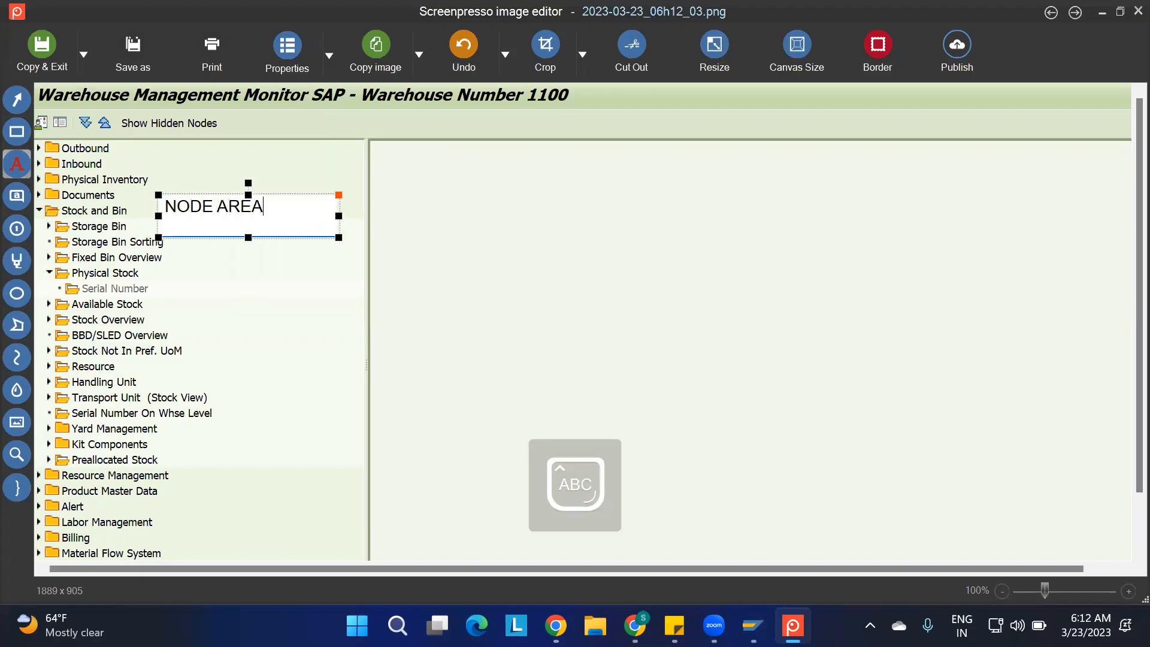
key("Escape")
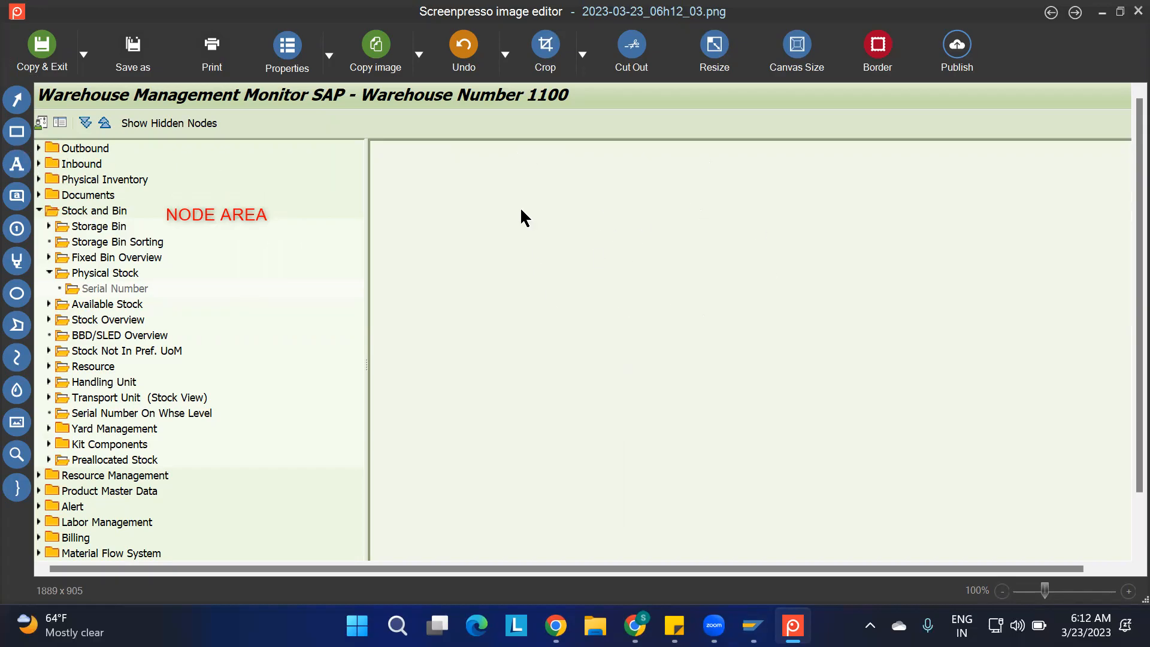
Duplicate the NODE AREA label, placing one copy in the empty details pane and the other beside the Stock and Bin node
left_click(184, 217)
key("ctrl+v")
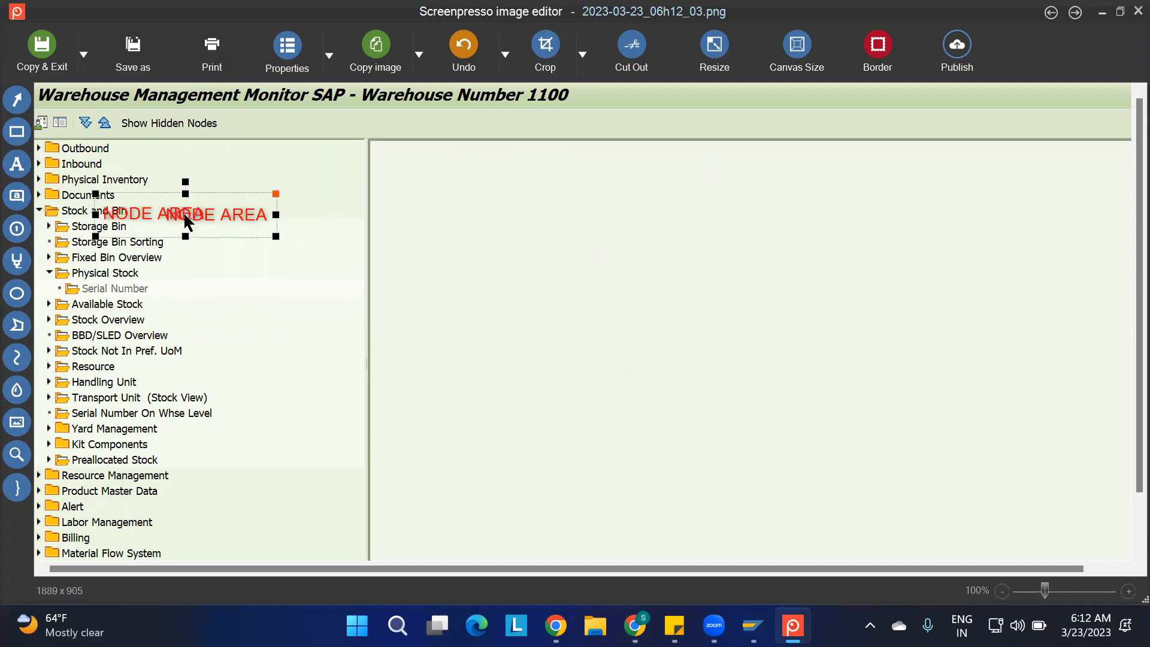
left_click(214, 218)
left_click_drag(214, 225, 642, 237)
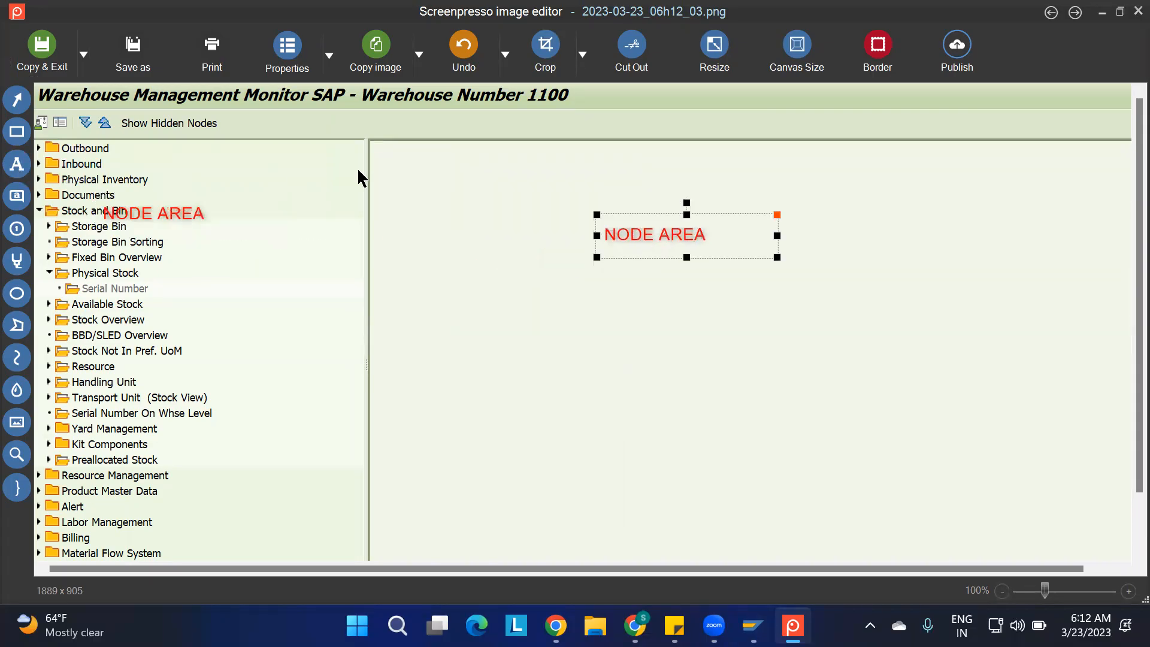
left_click_drag(175, 220, 254, 214)
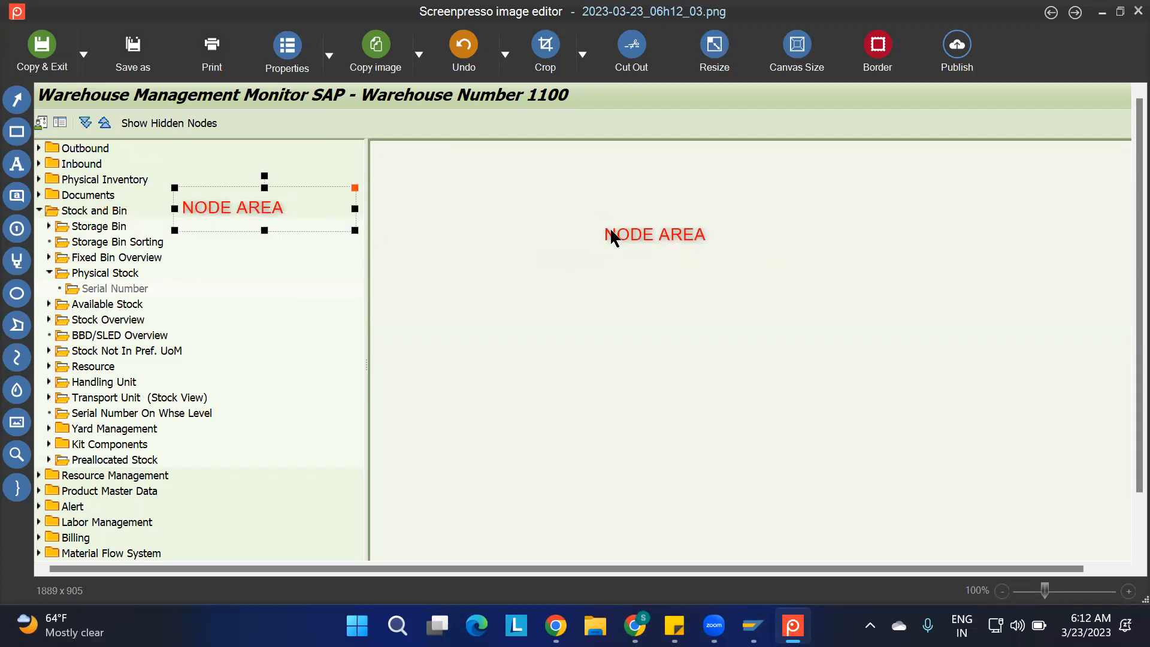
Change the text of the label in the empty details pane to DETAILS AREA
double_click(676, 242)
left_click_drag(652, 226, 553, 224)
type("DETAILS")
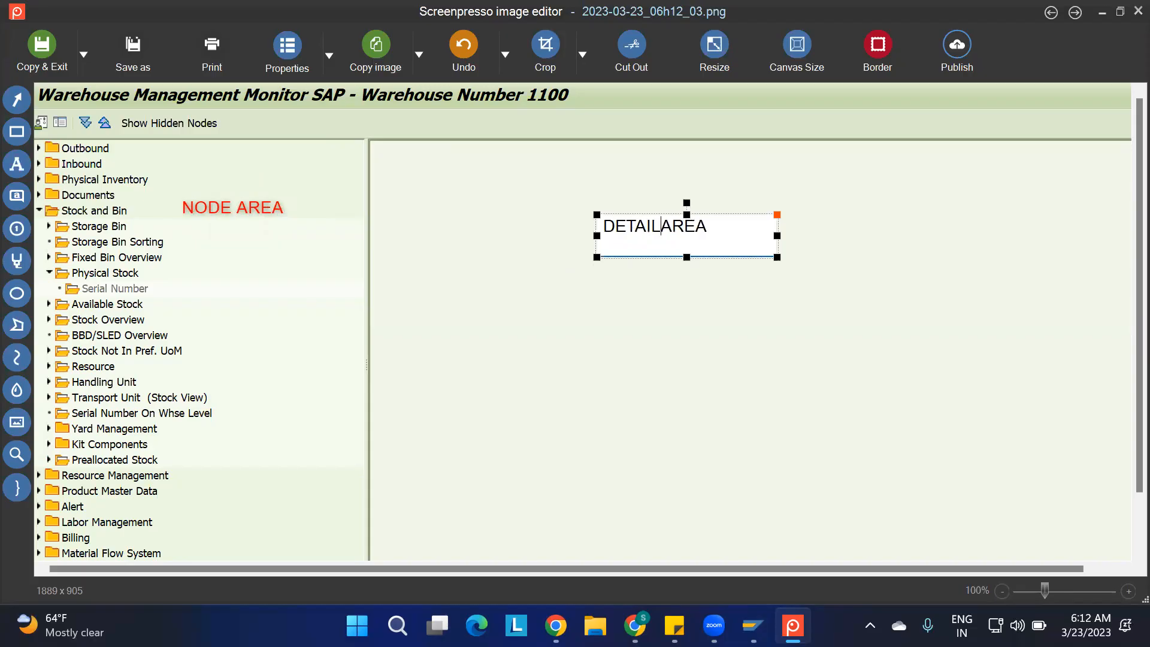
left_click(782, 379)
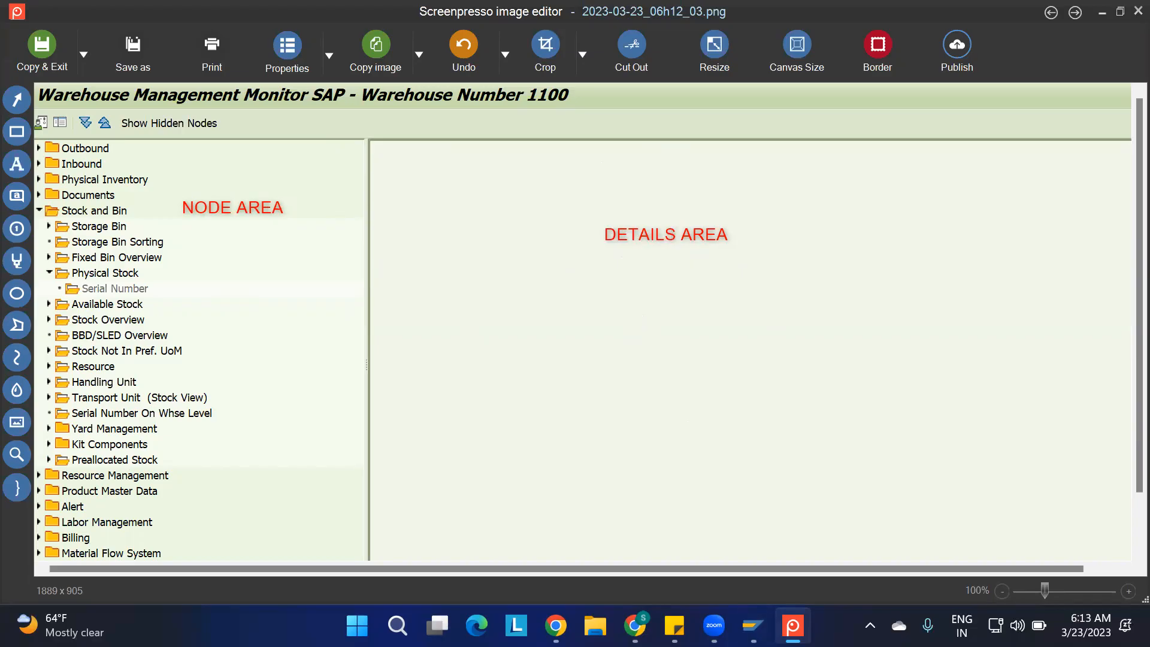
Switch to the SAP Warehouse Management Monitor and collapse the Stock and Bin node
left_click(753, 625)
left_click(778, 511)
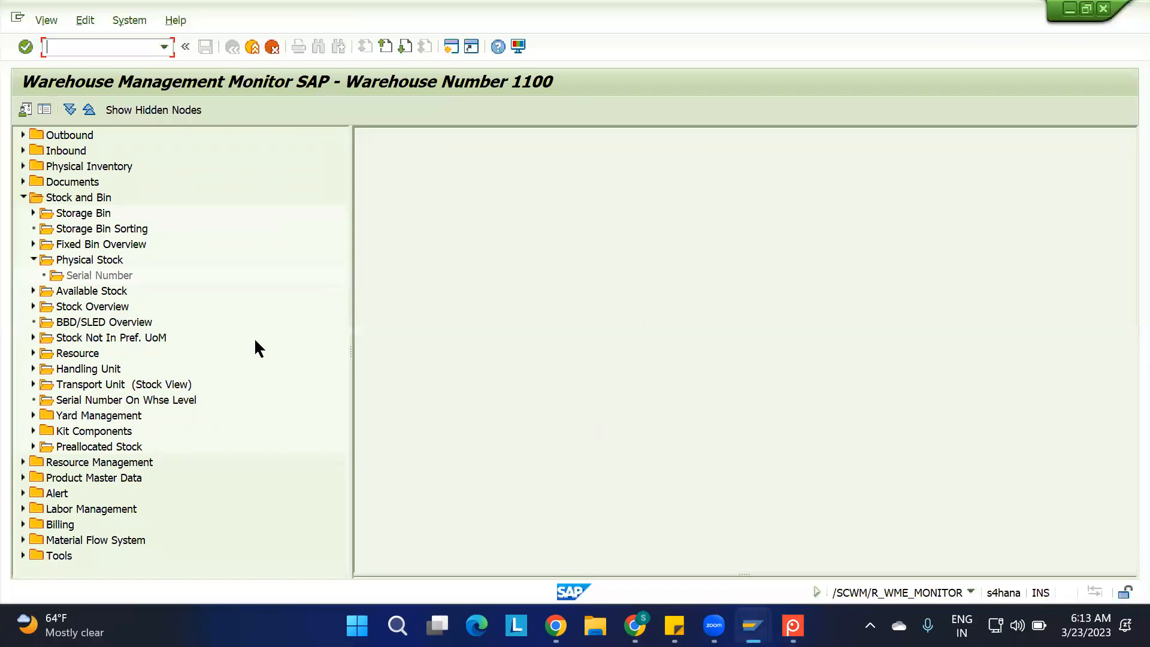
left_click(23, 196)
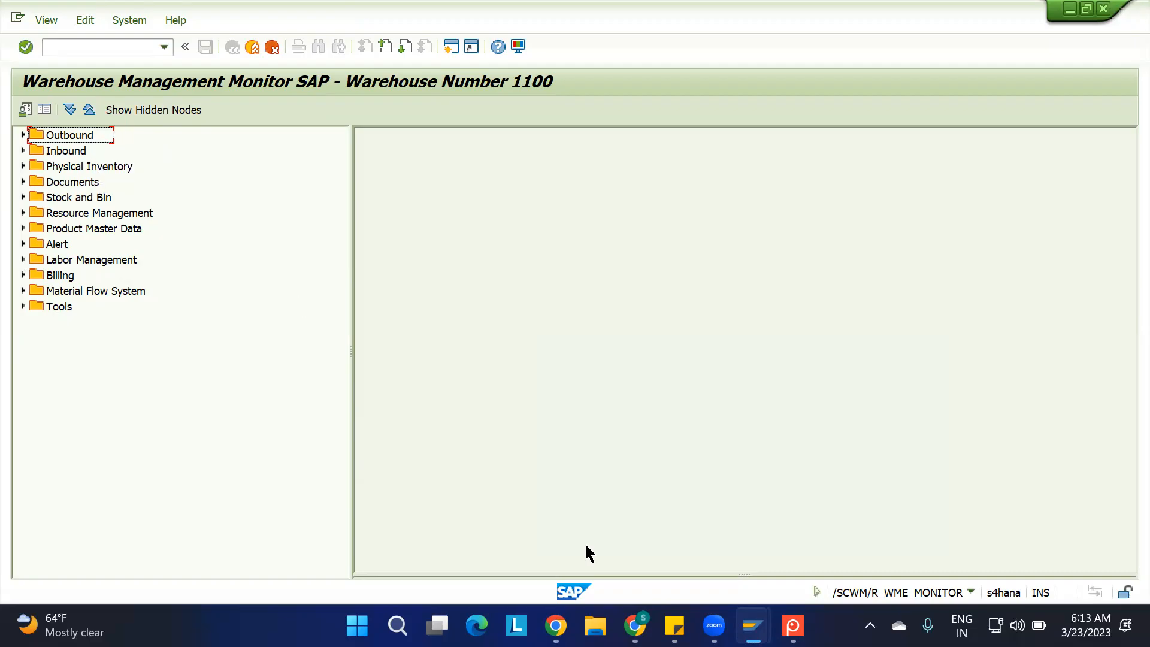
Switch to 0. IBD.xlsx in Google Sheets and enter NODE AREA in cell B5 and DETAILS AREA in B6
left_click(748, 623)
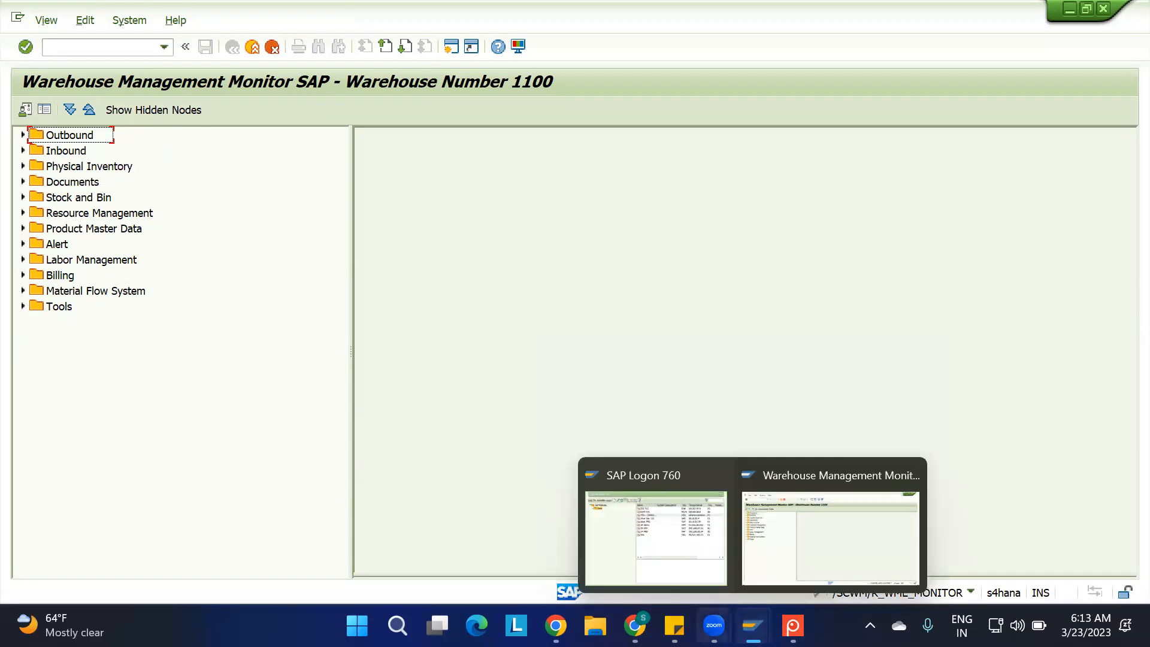
left_click(634, 626)
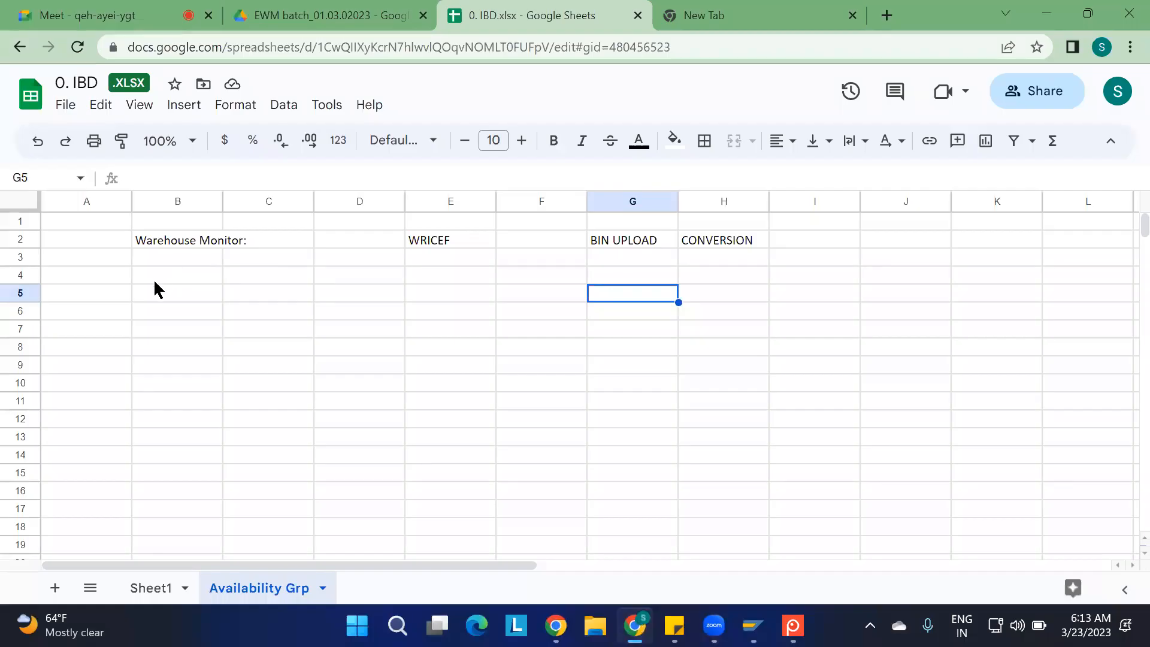
left_click(144, 292)
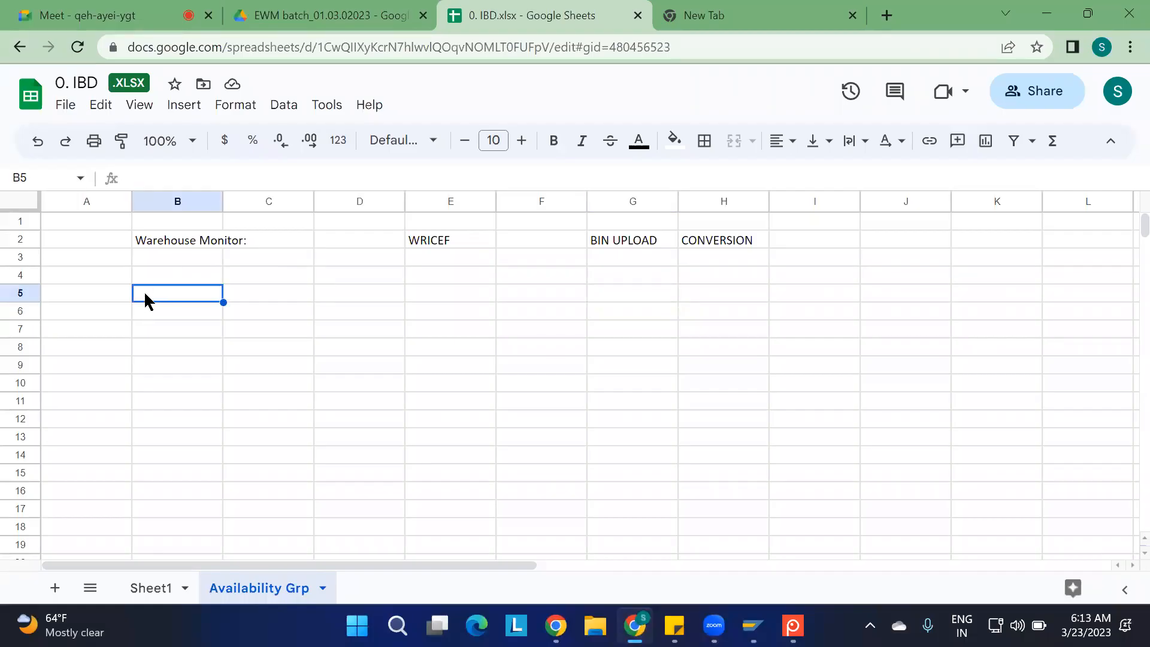
type("NODE AREA")
key("Return")
type("DETAILS AREA")
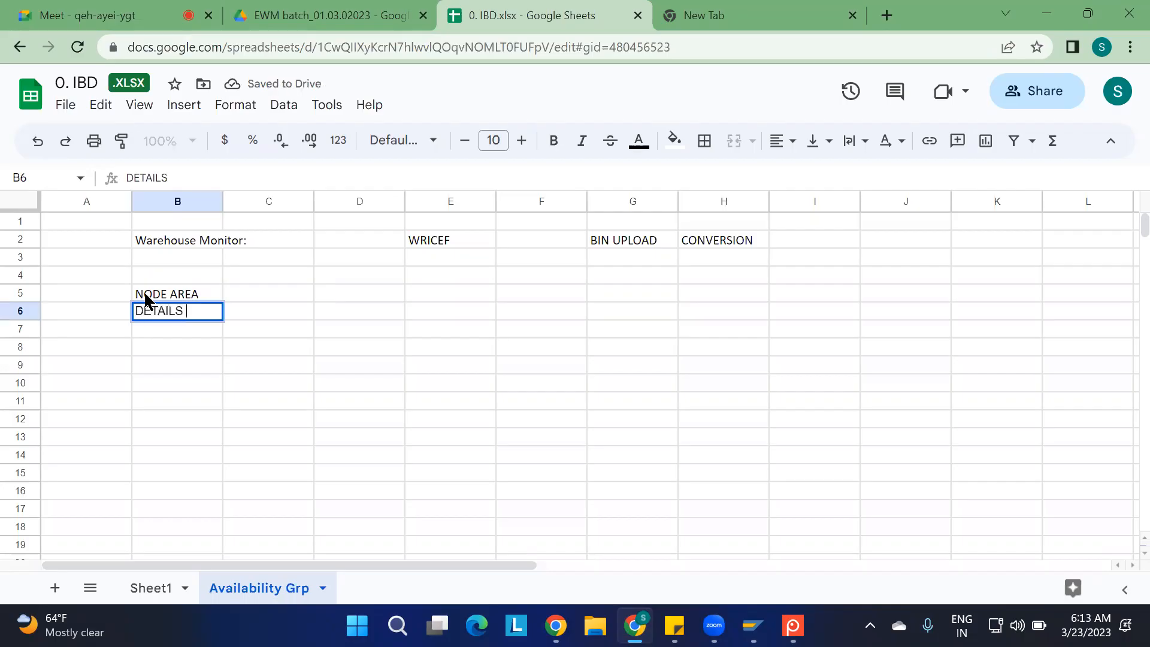
left_click(321, 315)
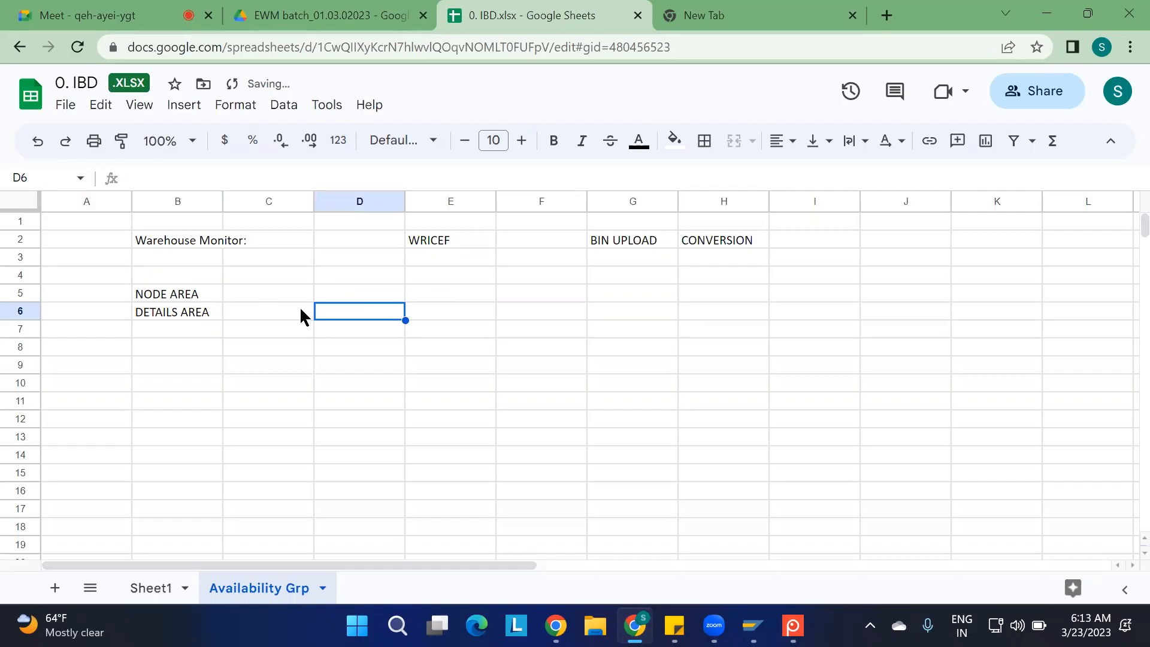
Enter PARENT AREA in cell C6 and CHIELD AREA in C7, beside the DETAILS AREA entry
left_click(301, 314)
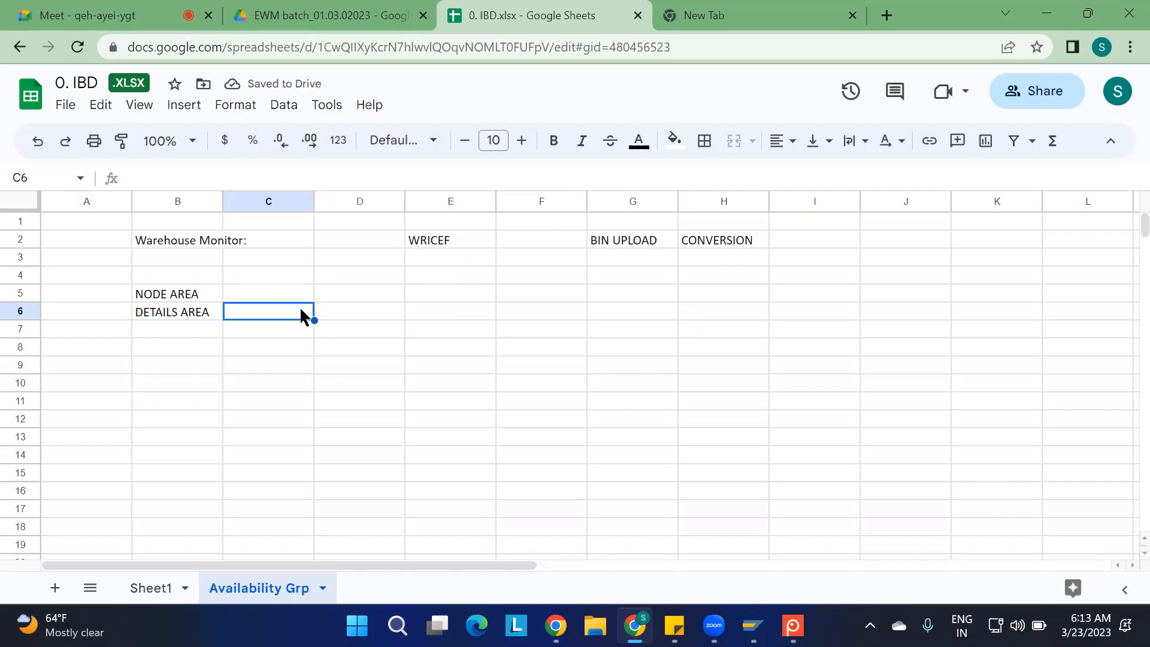
type("PARENT ")
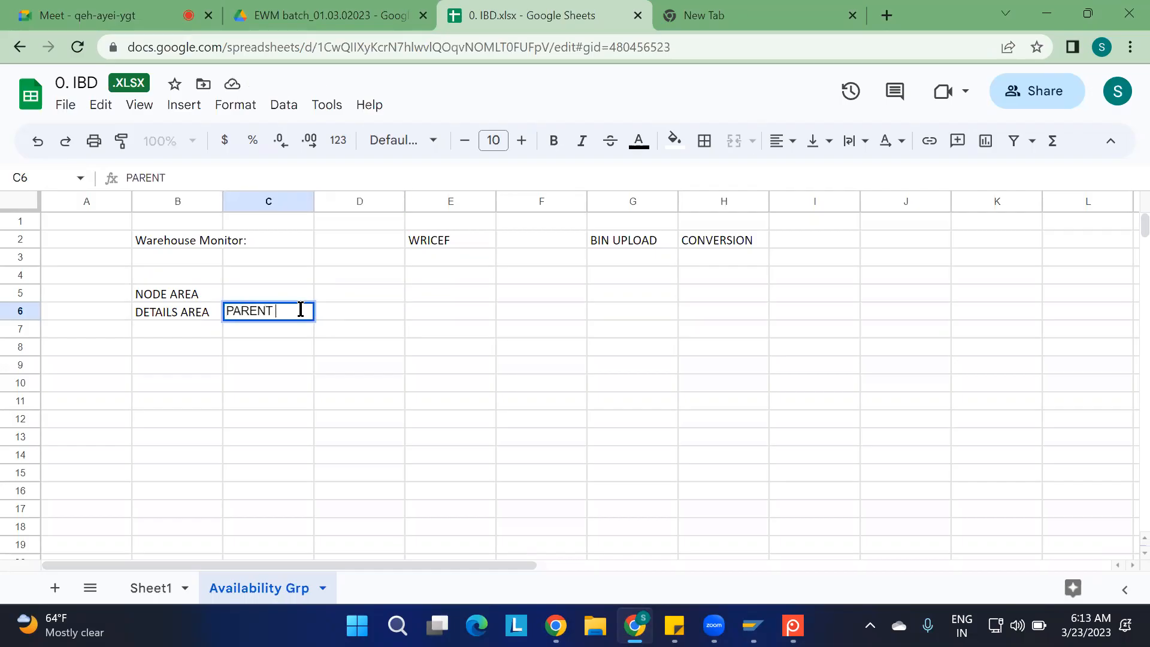
type("AREA")
key("Return")
type("CHI")
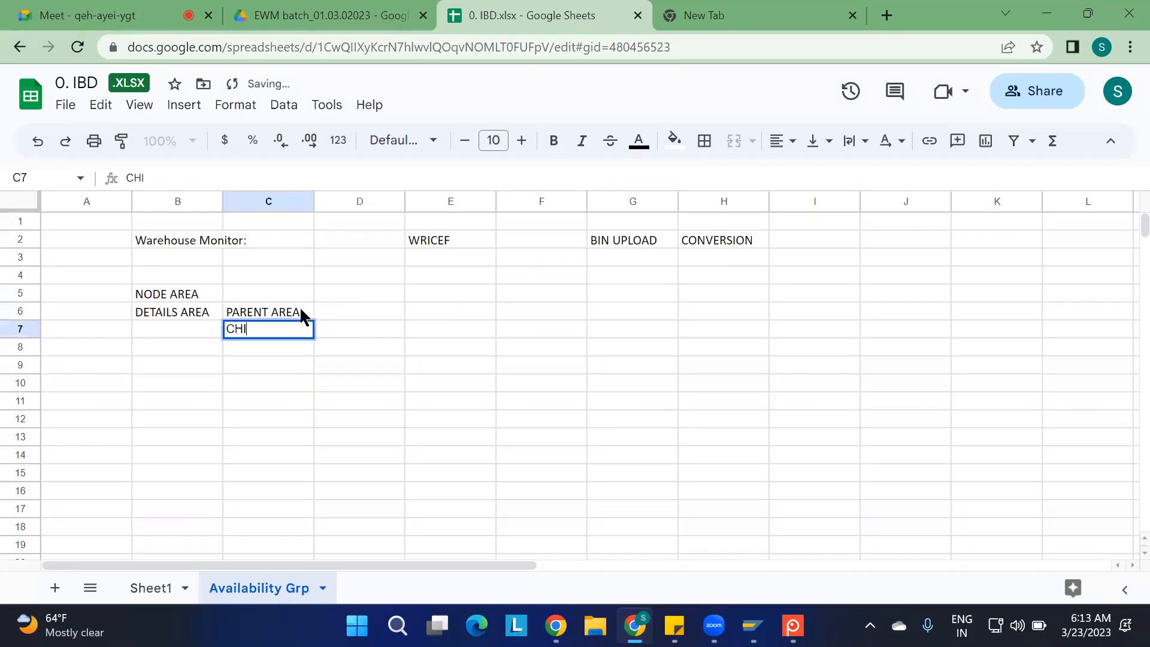
type("ELD AREA")
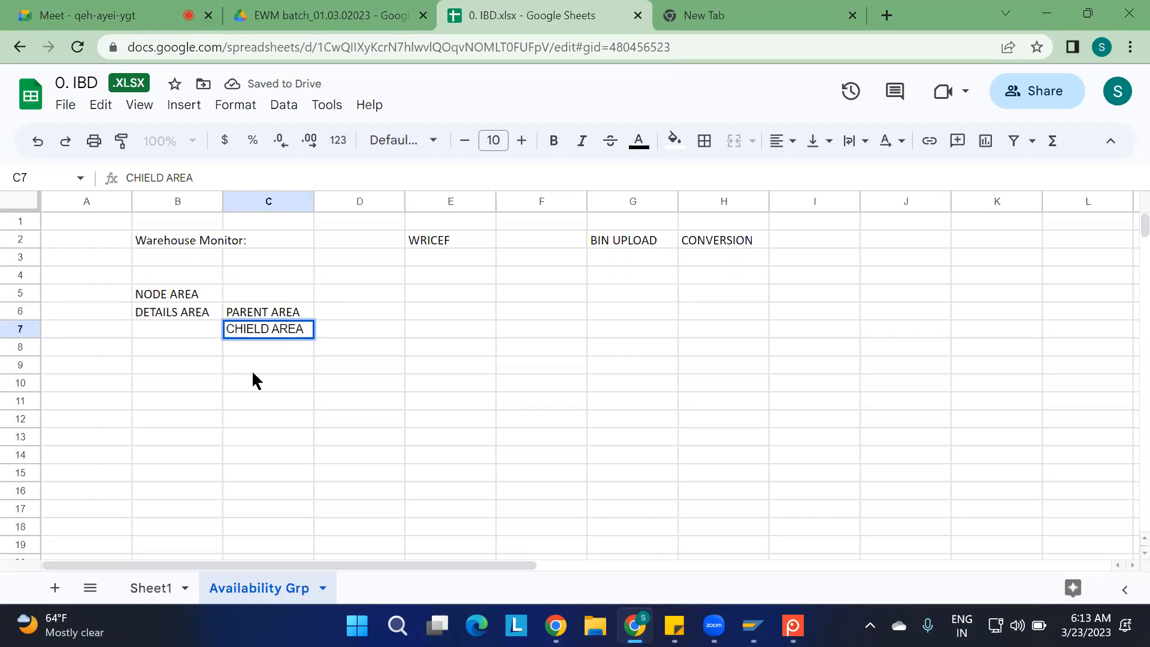
left_click(206, 332)
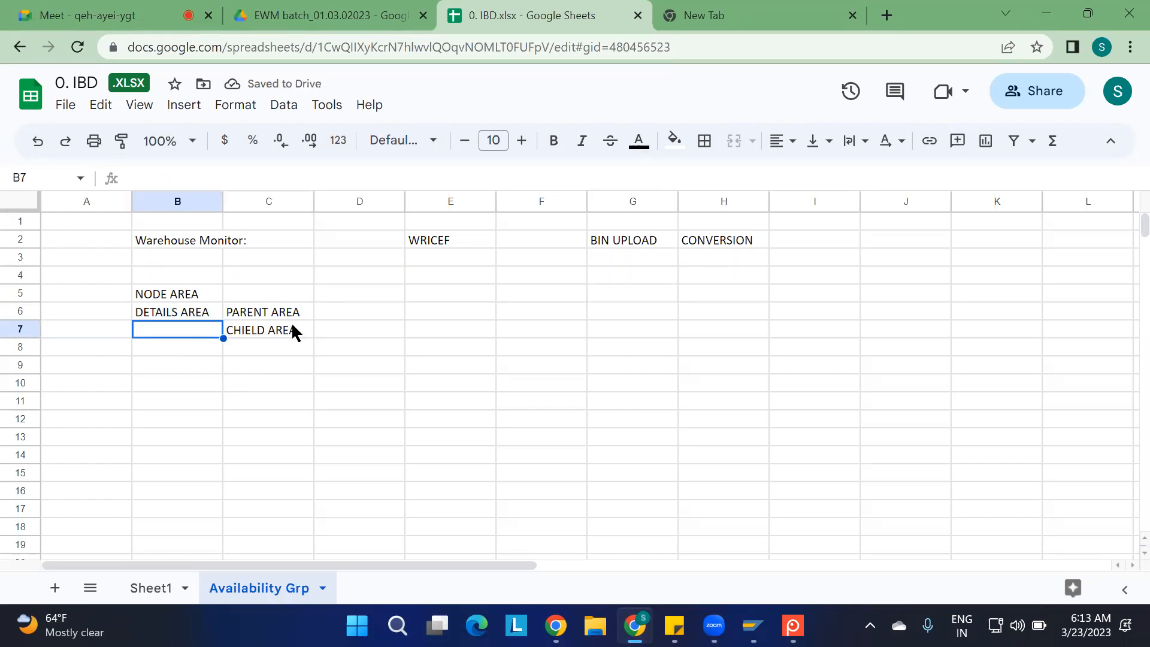
Enter the heading NODES ARE IN 2 TYPES: in cell B9
left_click(164, 295)
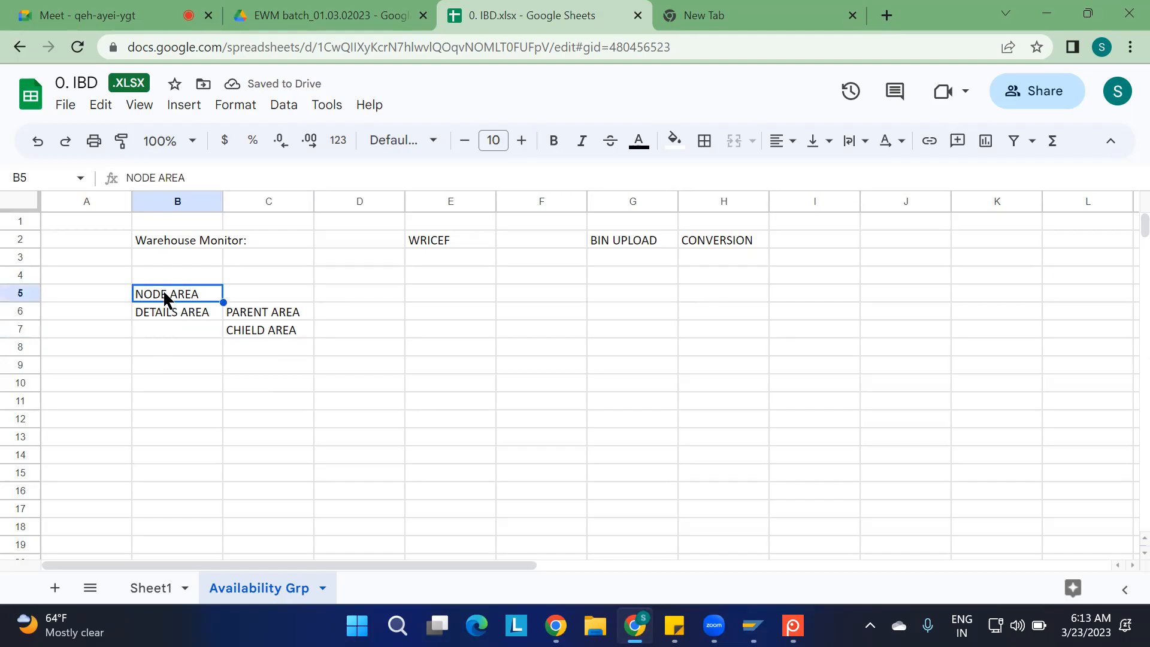
left_click(173, 372)
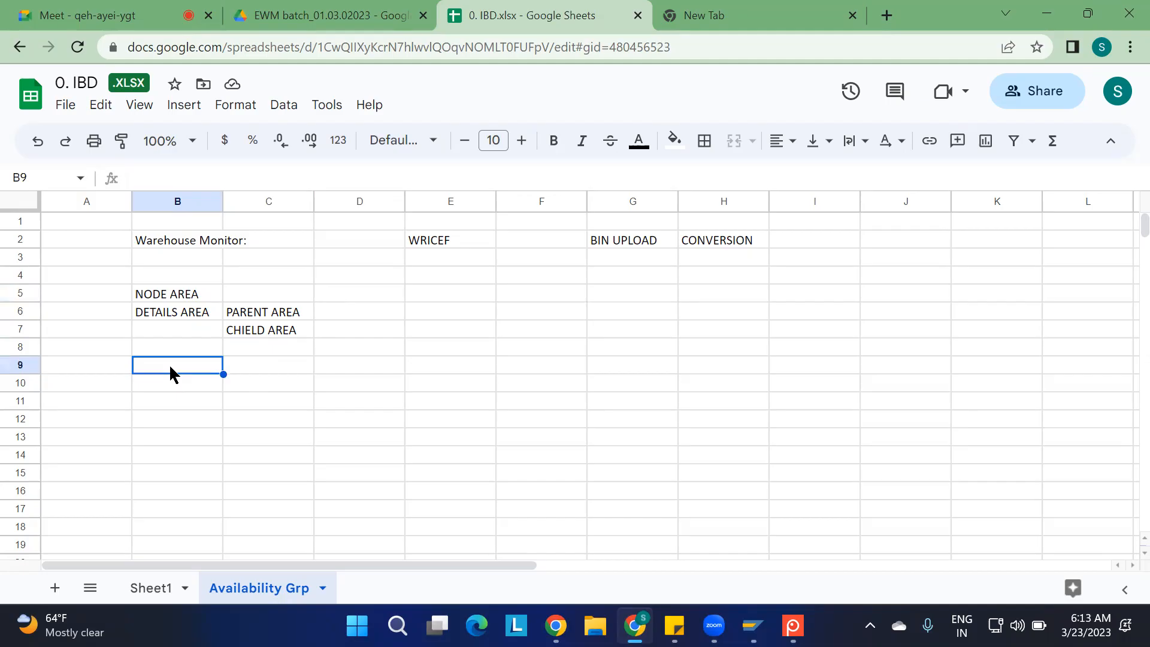
key("alt+Tab")
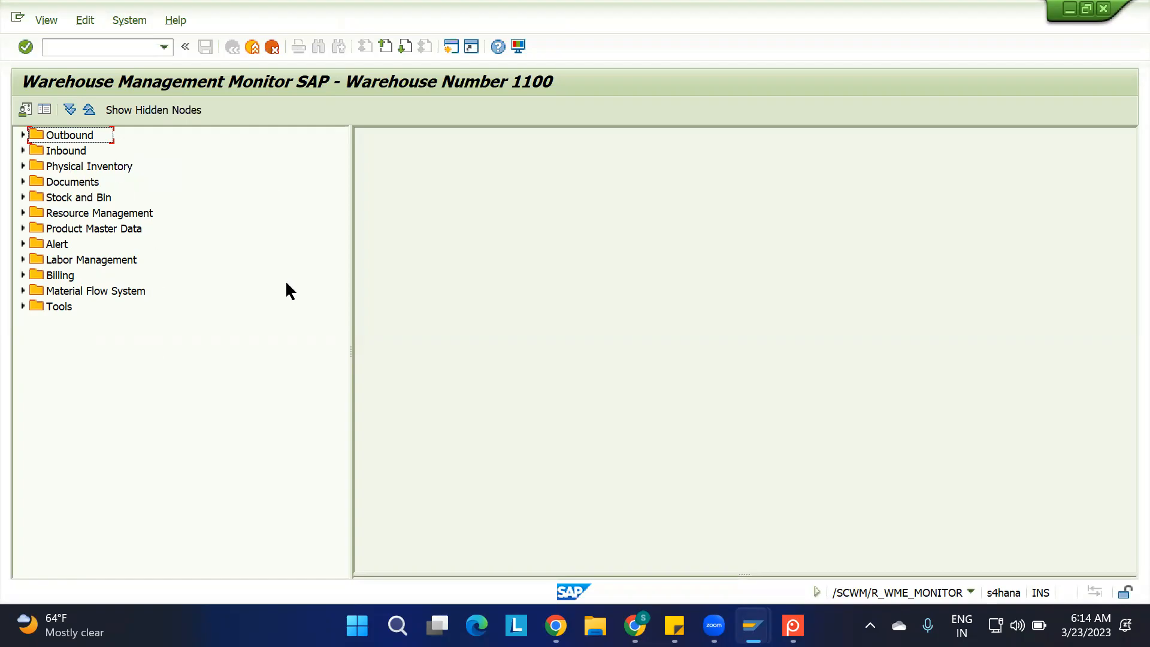
key("alt+Tab")
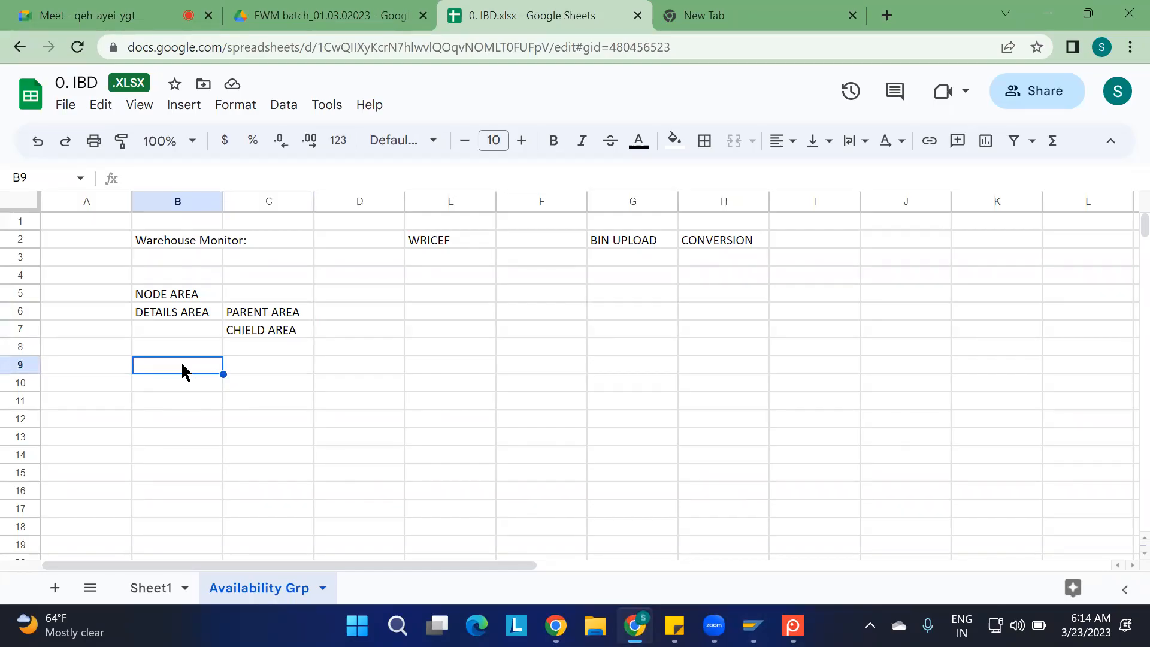
type("NO")
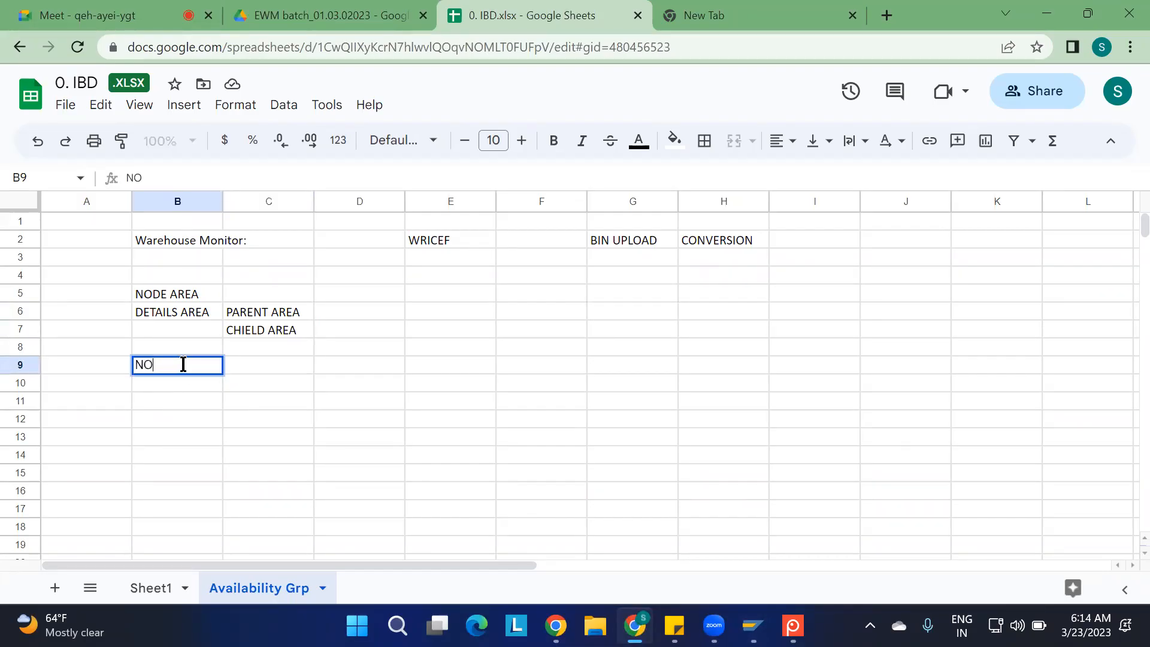
type("DES ARE IN ")
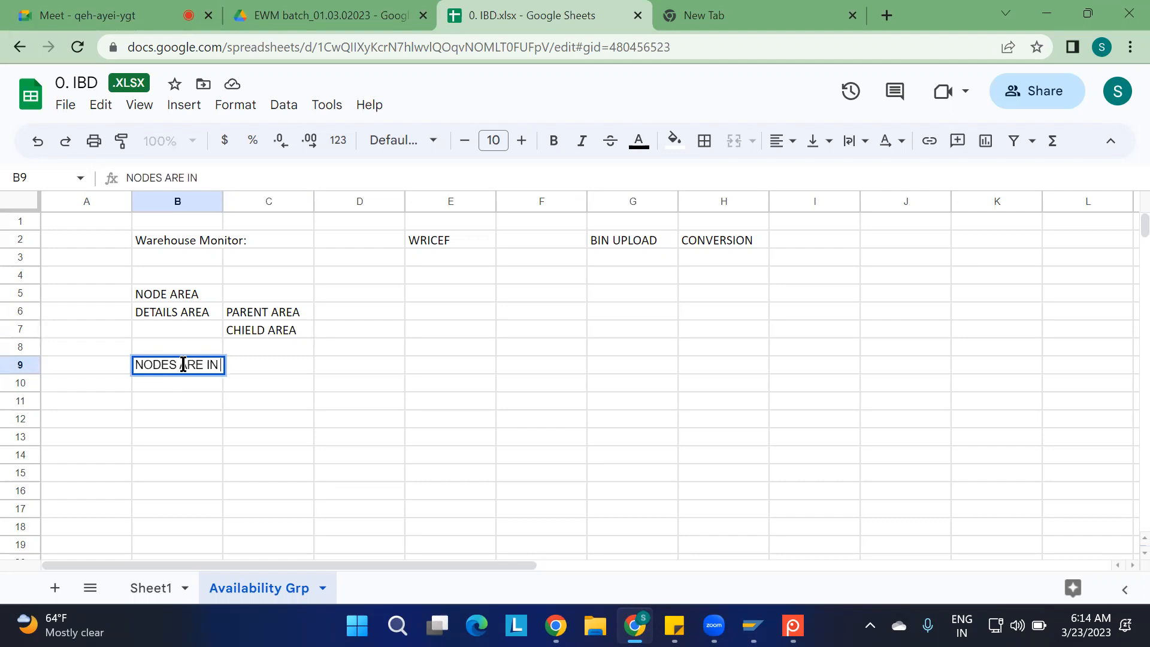
type("2 TYPES:")
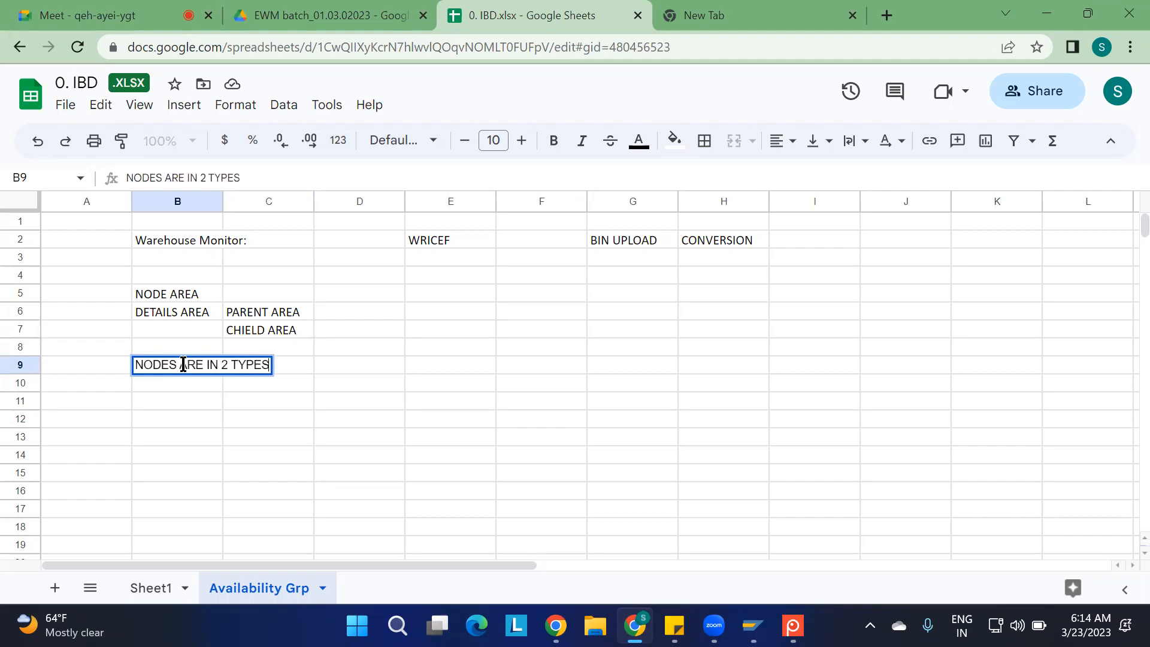
key("Return")
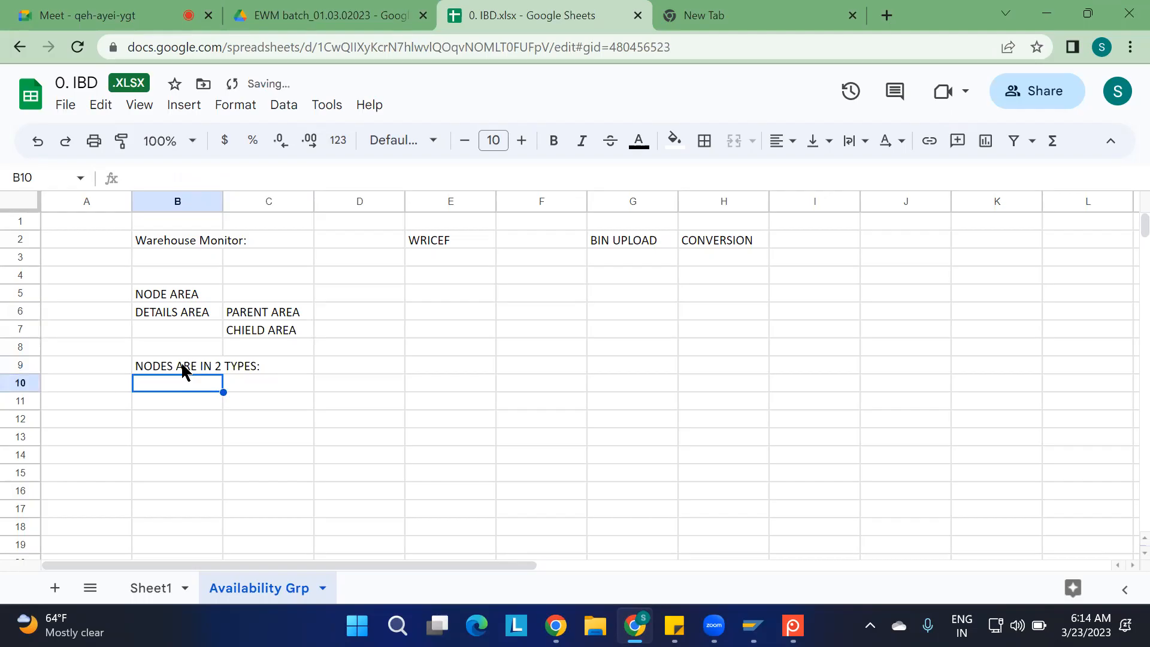
List 1. CATEGORY NODE in cell B10 and 2. PROFILE NODE in B11 under the node types heading
type("1. CAT")
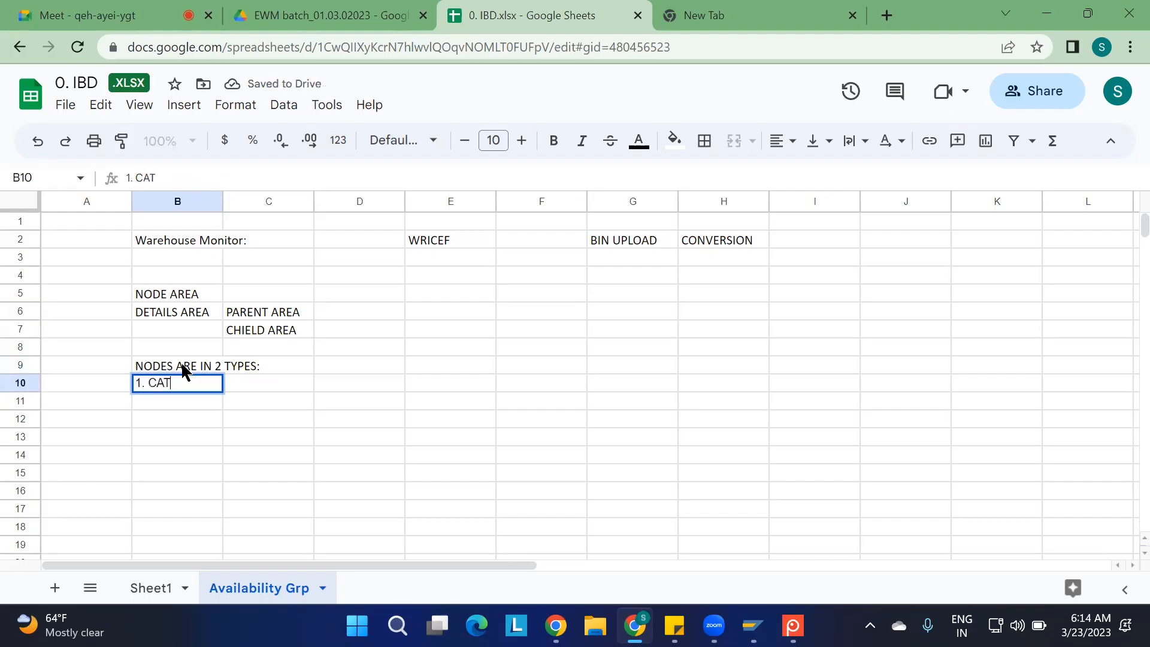
type("EGORY NODE")
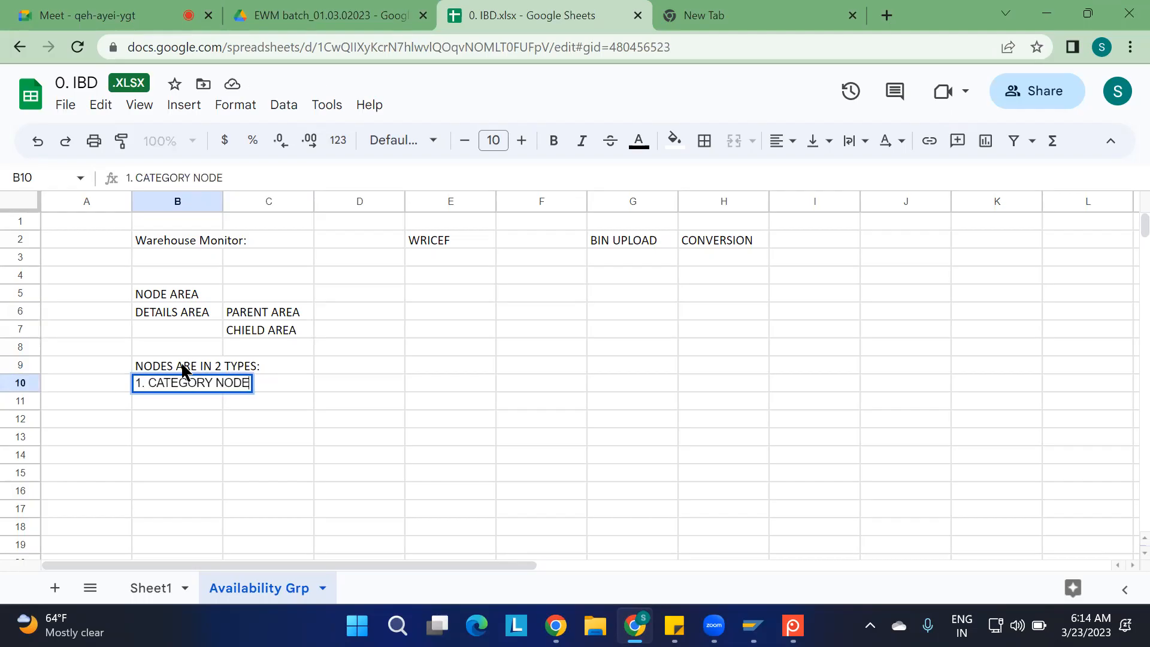
key("Return")
type("2")
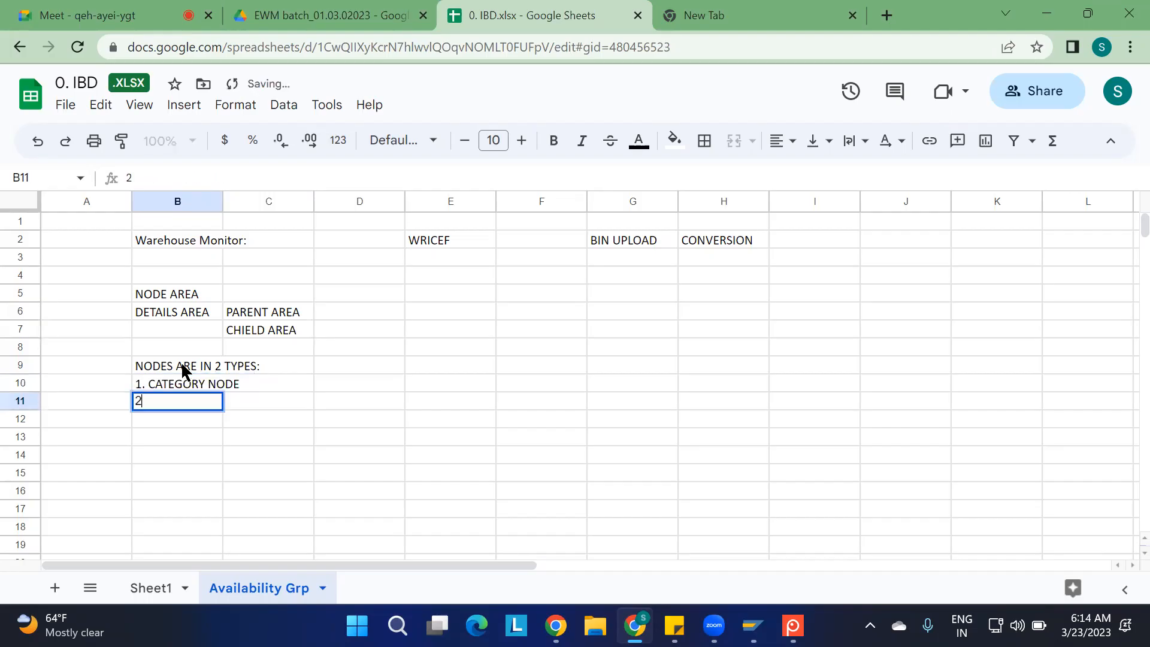
type(". PRO")
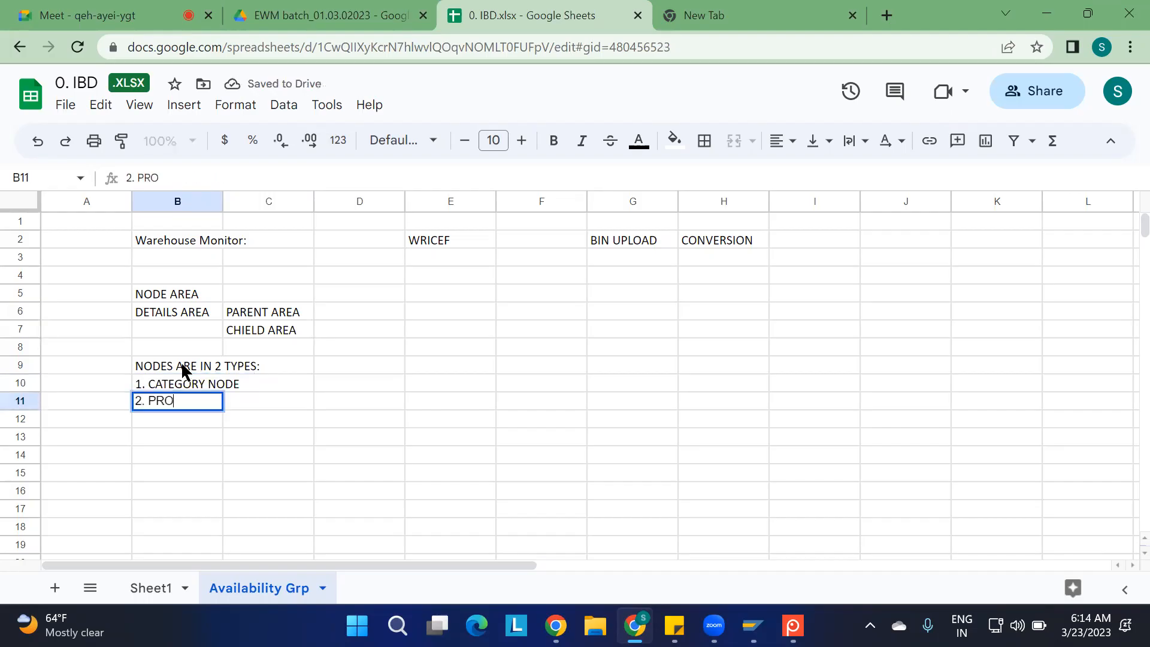
type("FILE NODE")
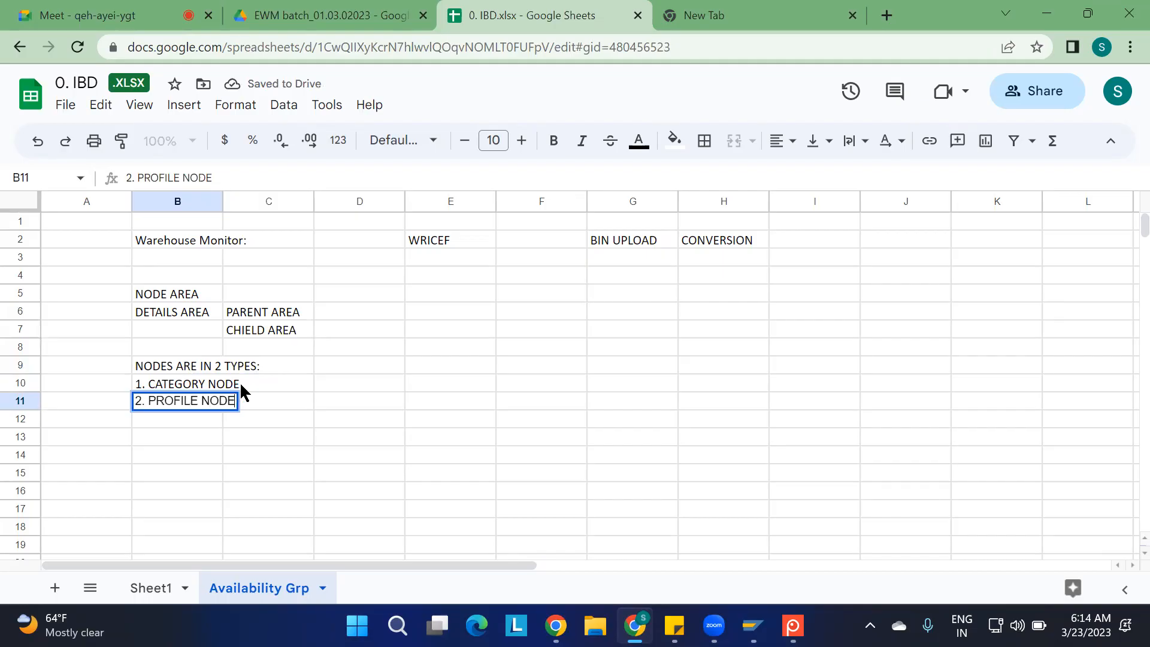
left_click(362, 451)
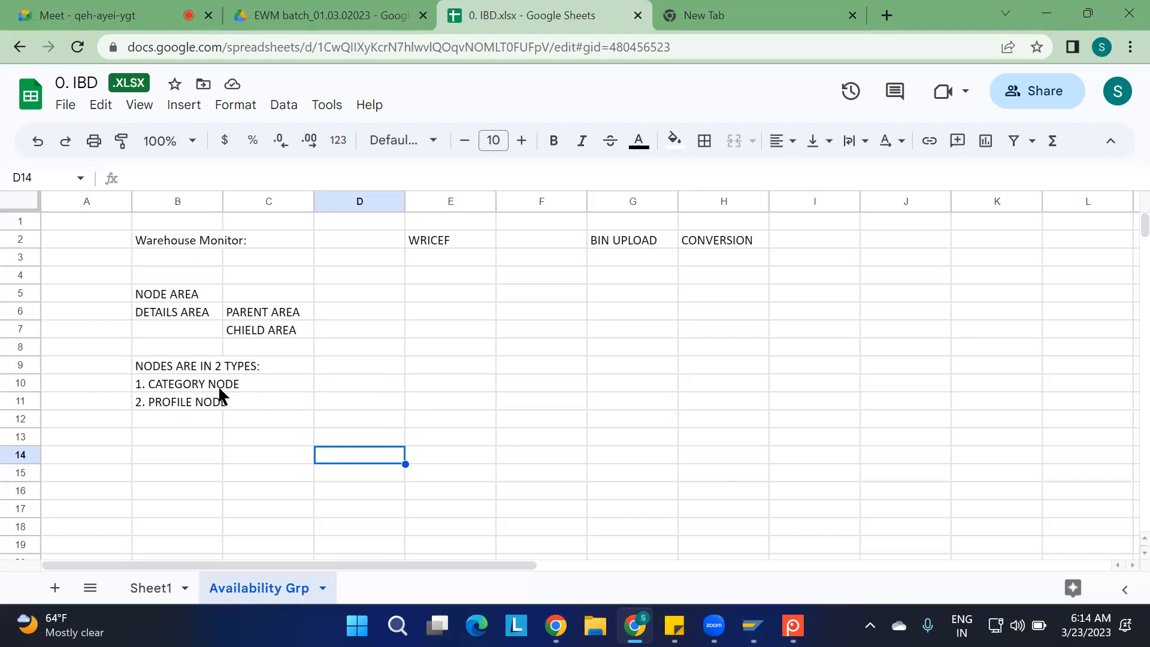
Switch to the SAP Warehouse Management Monitor and expand the Outbound category node
left_click(172, 412)
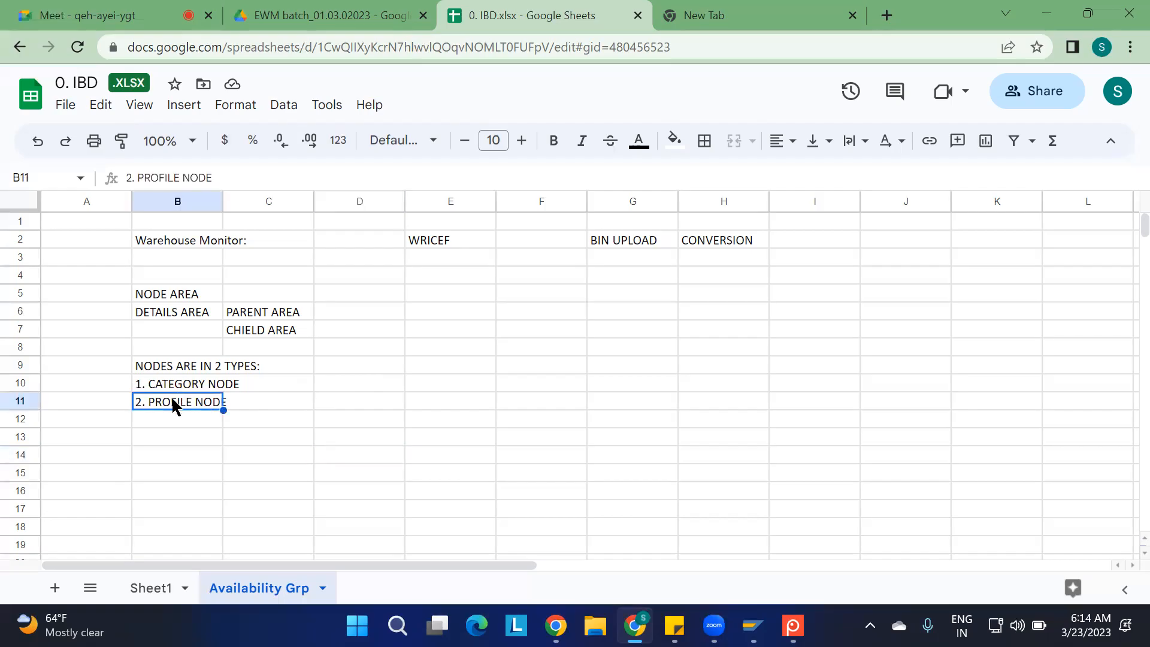
left_click(158, 386)
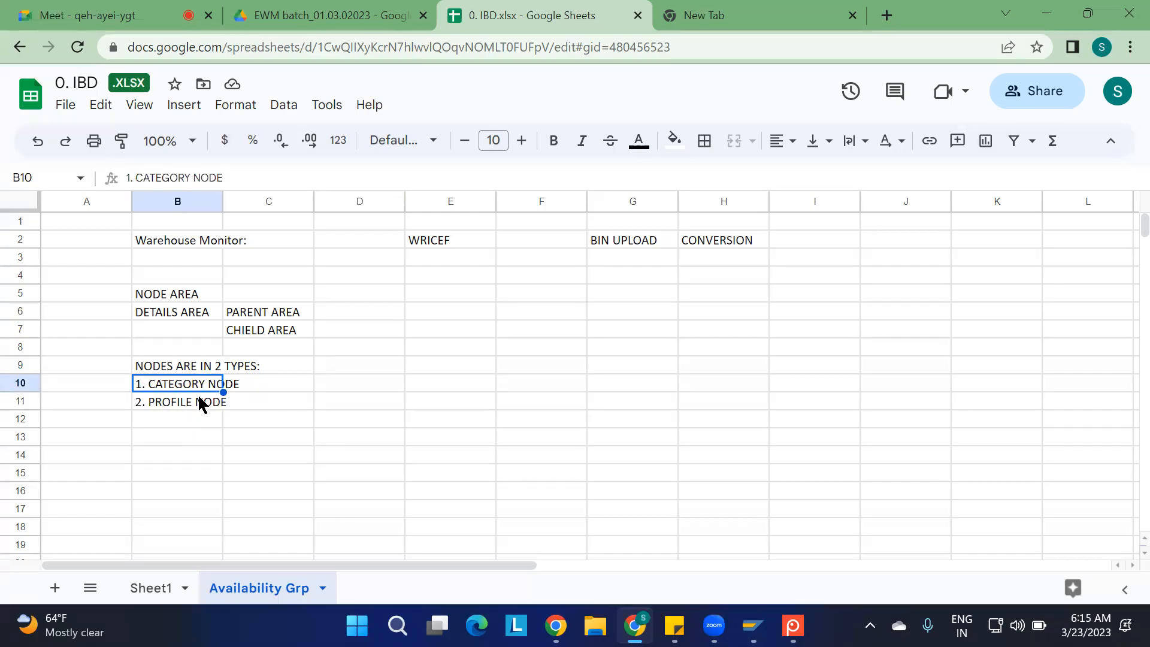
key("alt+Tab")
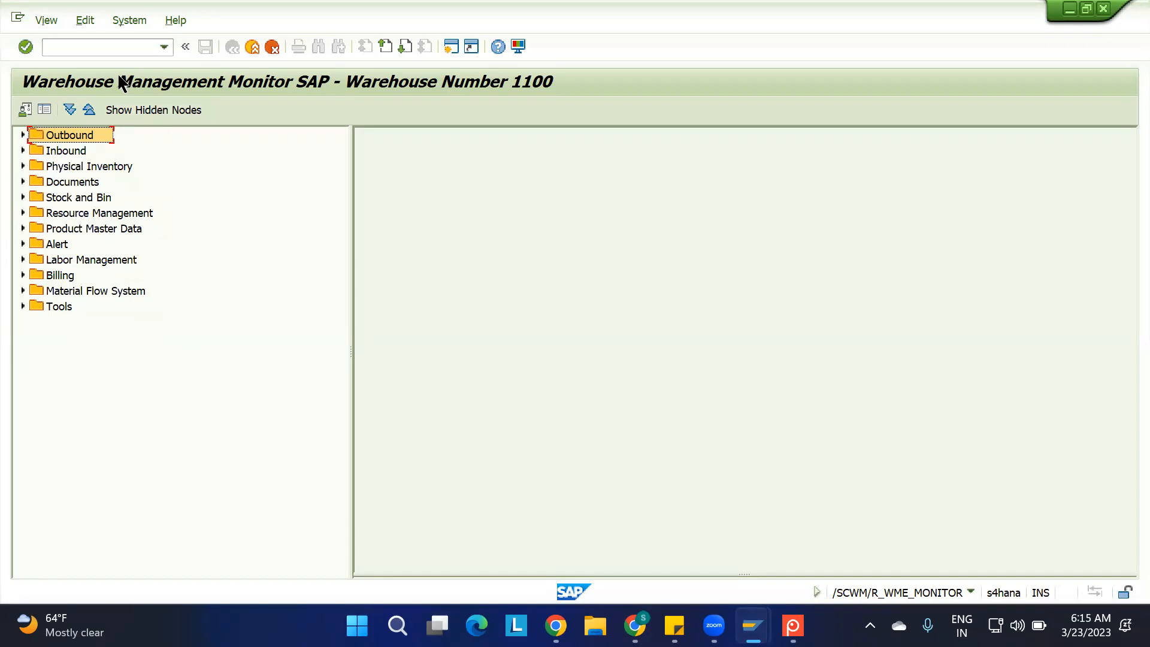
left_click(23, 135)
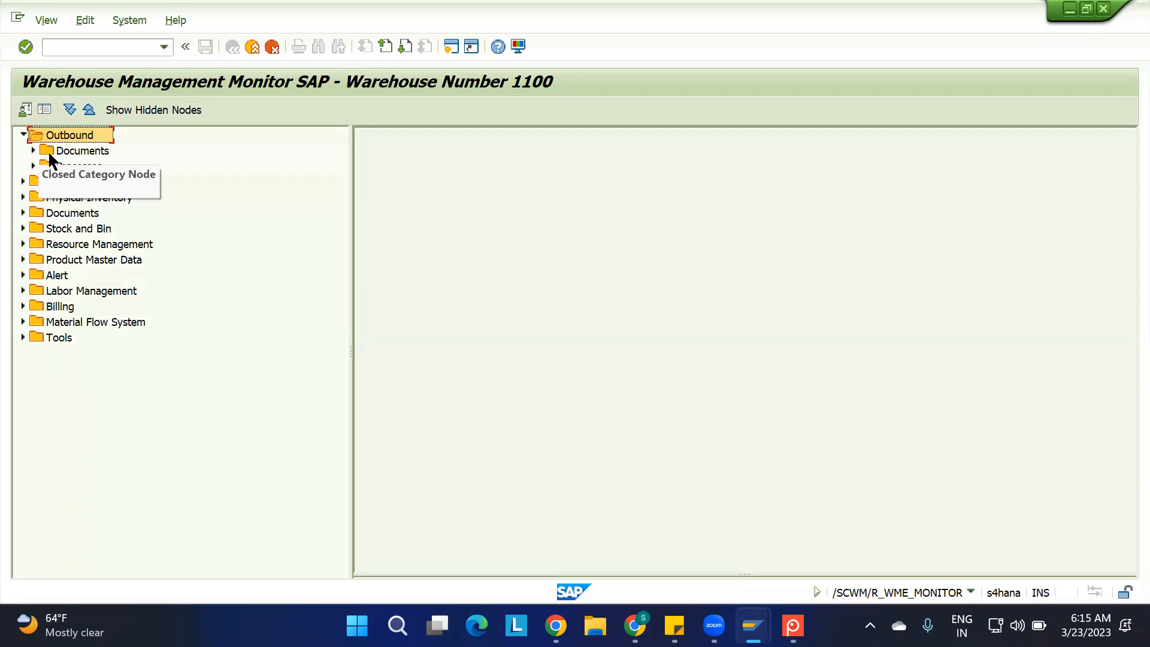
Collapse the Outbound node, expand Inbound down to its Documents category, and collapse the Inbound Delivery node beneath it
left_click(23, 134)
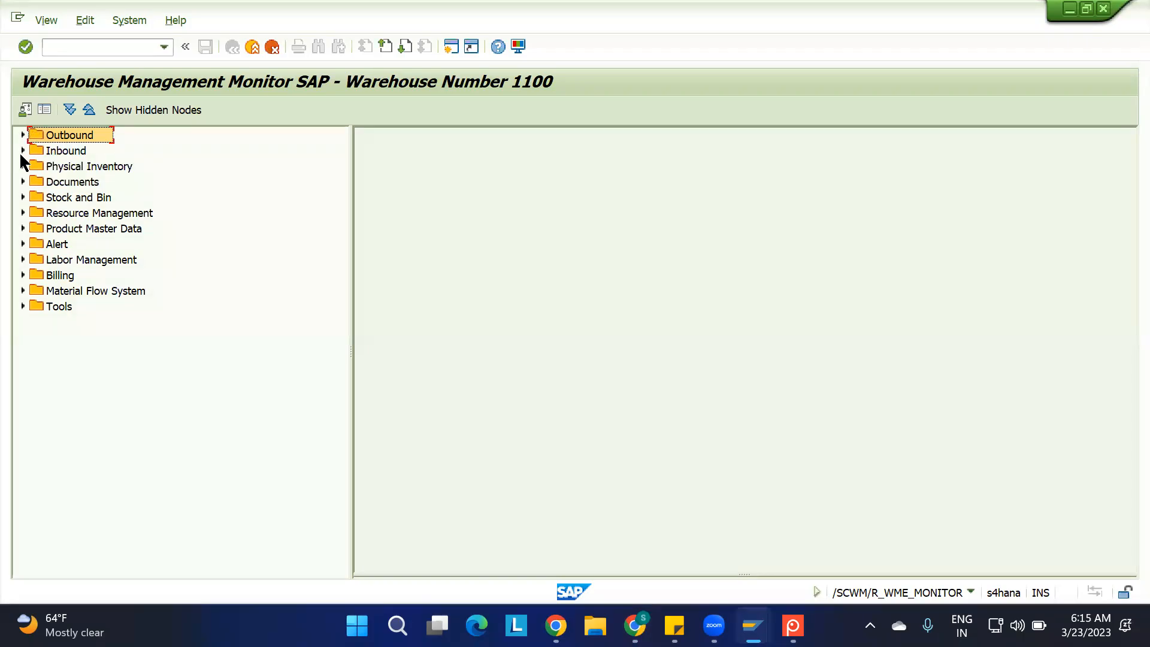
left_click(22, 151)
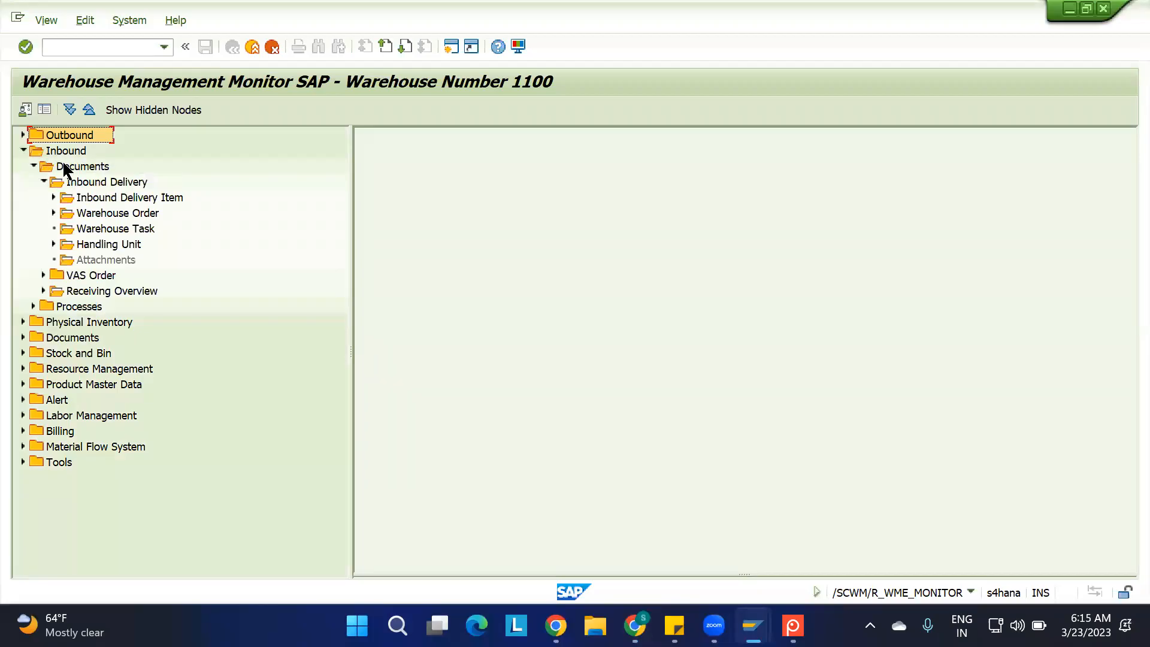
left_click(42, 181)
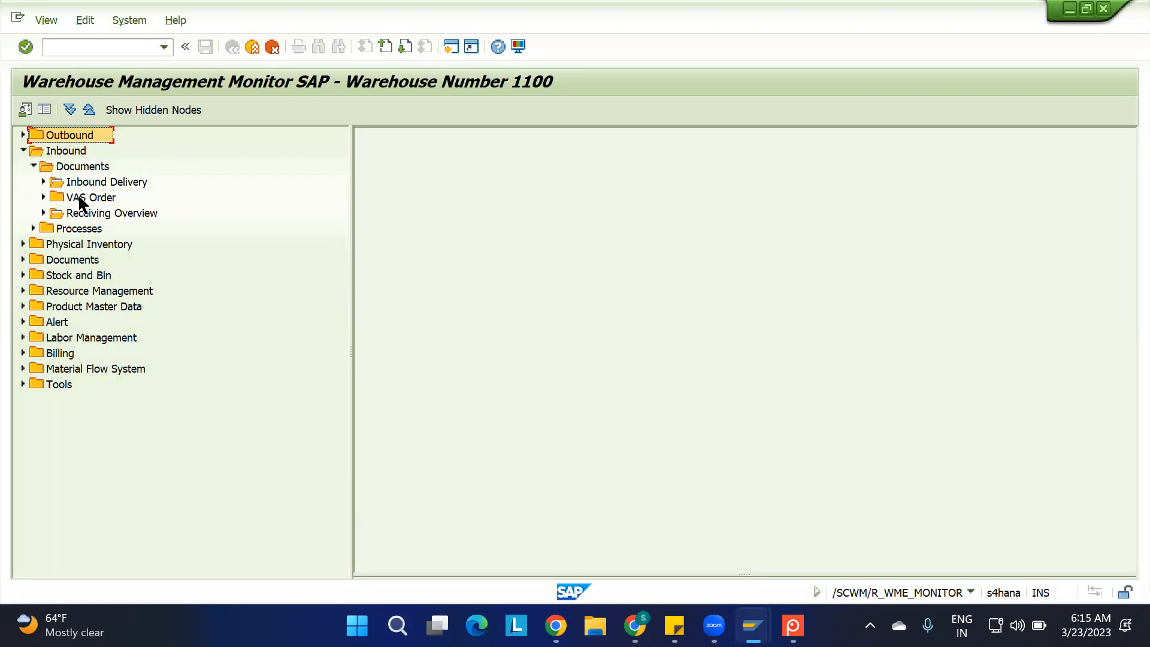
left_click(65, 154)
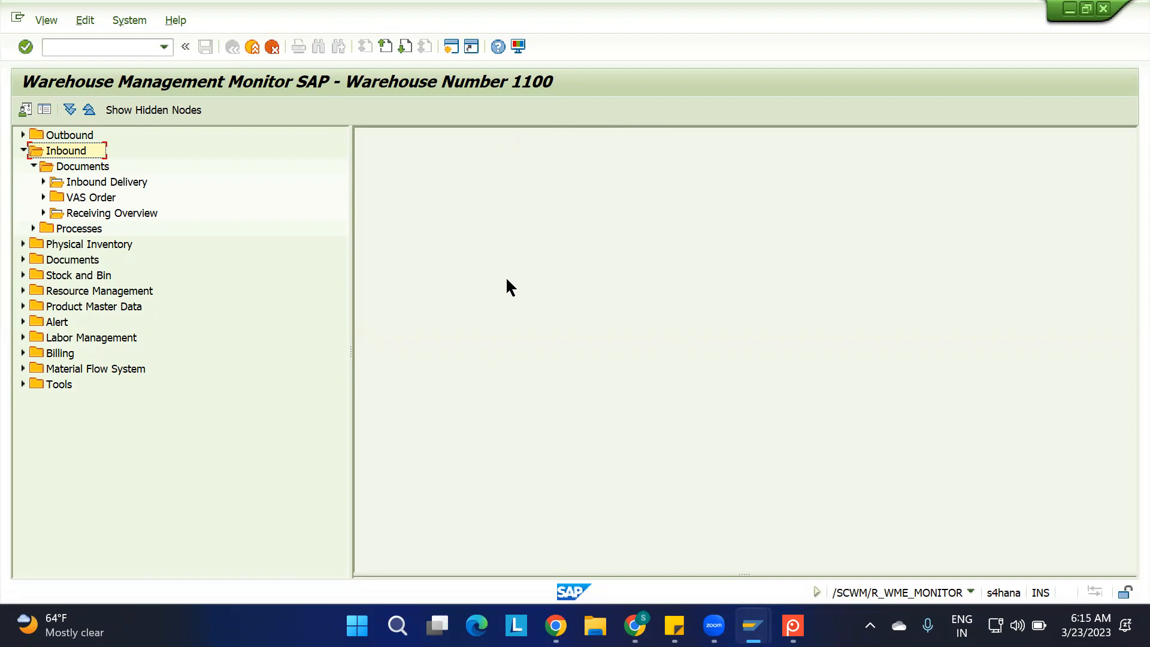
left_click(84, 168)
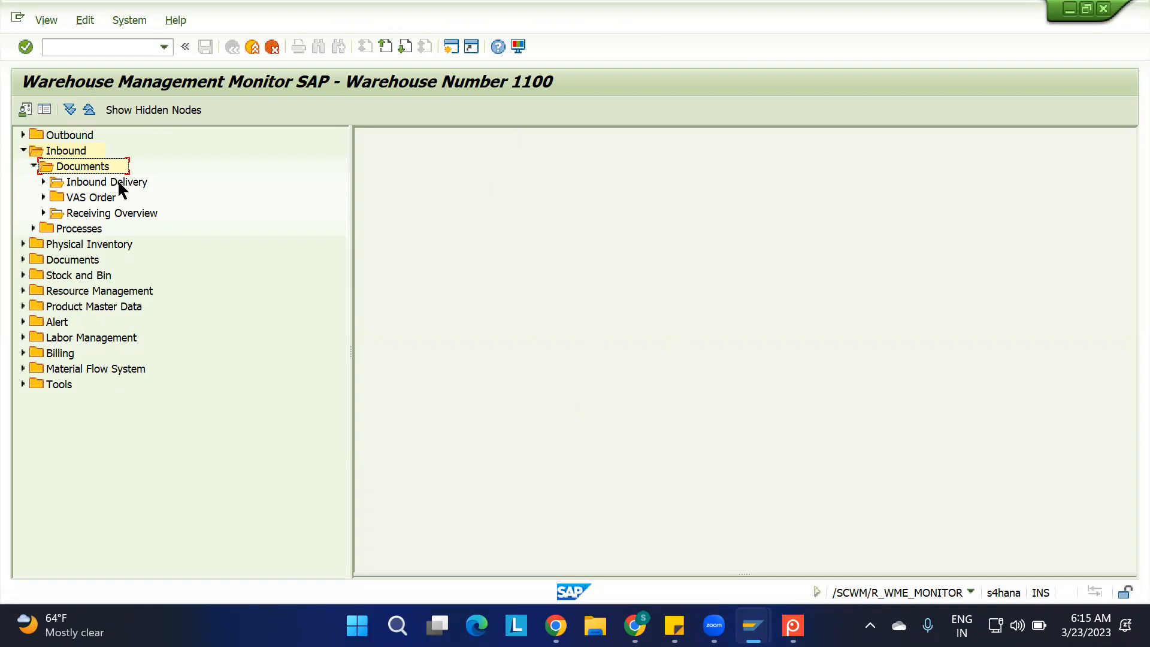
View the selection screen of the Inbound Delivery profile node under Inbound Documents, and close it without running a selection
double_click(91, 180)
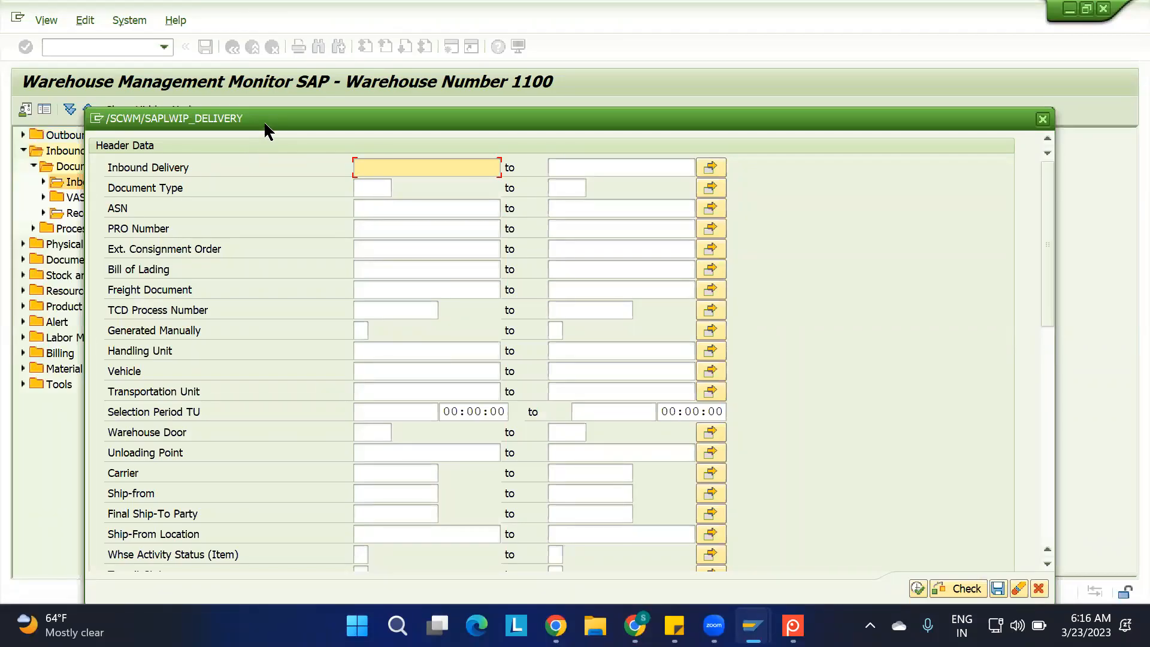
left_click_drag(263, 120, 294, 84)
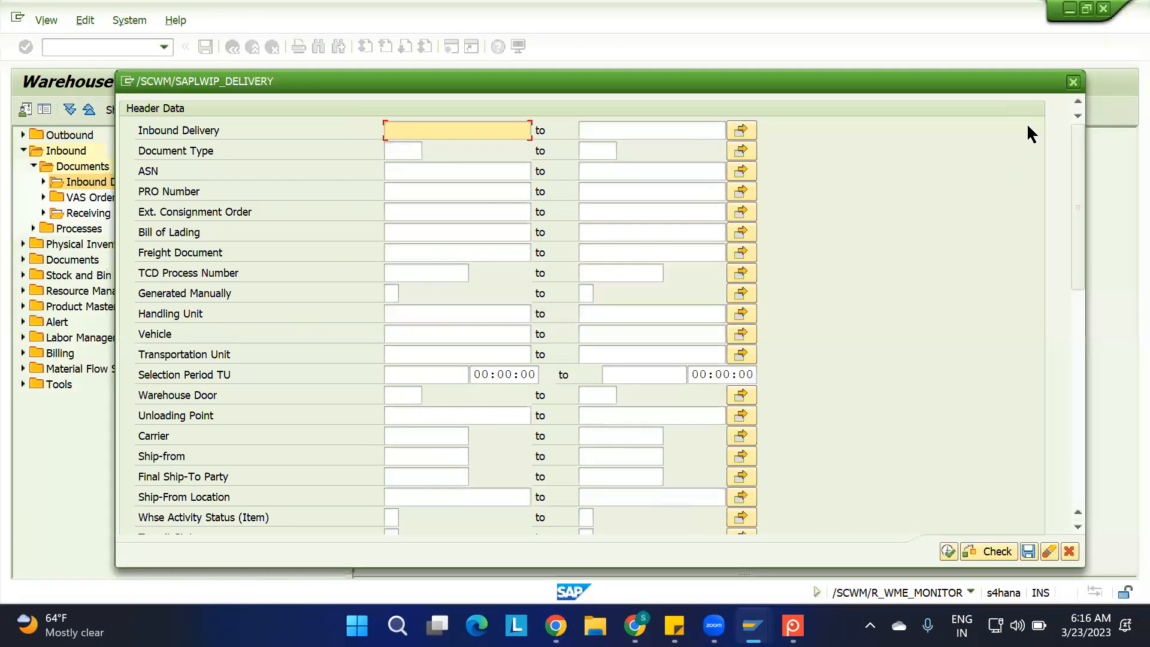
left_click(1072, 82)
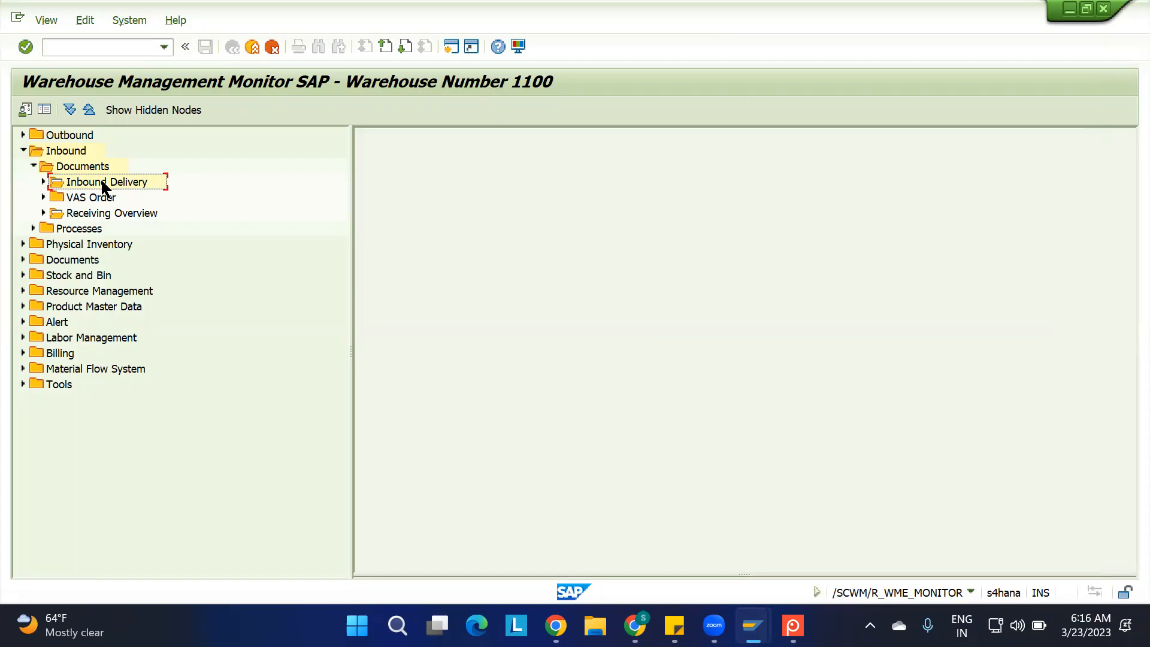
left_click(74, 160)
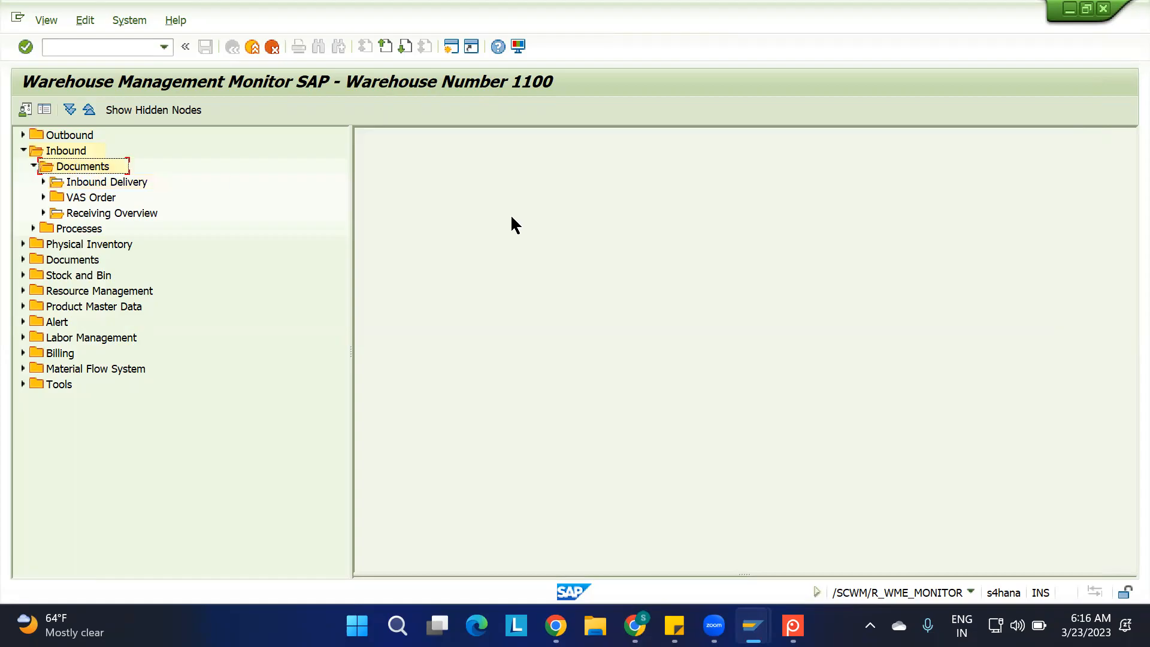
double_click(92, 180)
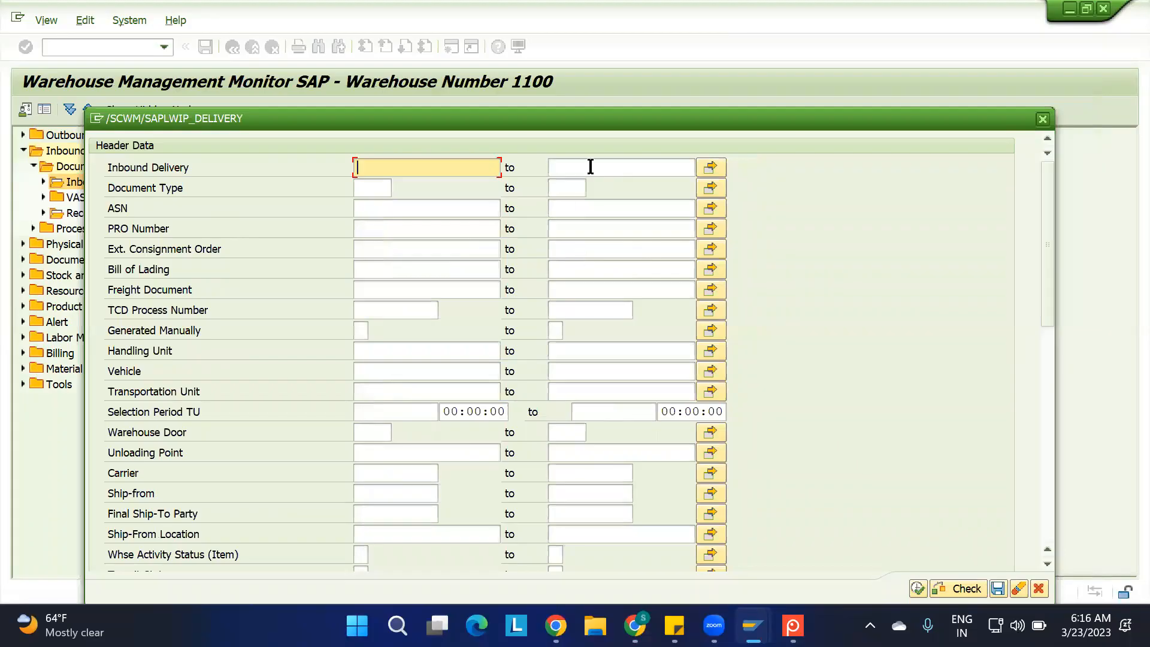
left_click(1042, 119)
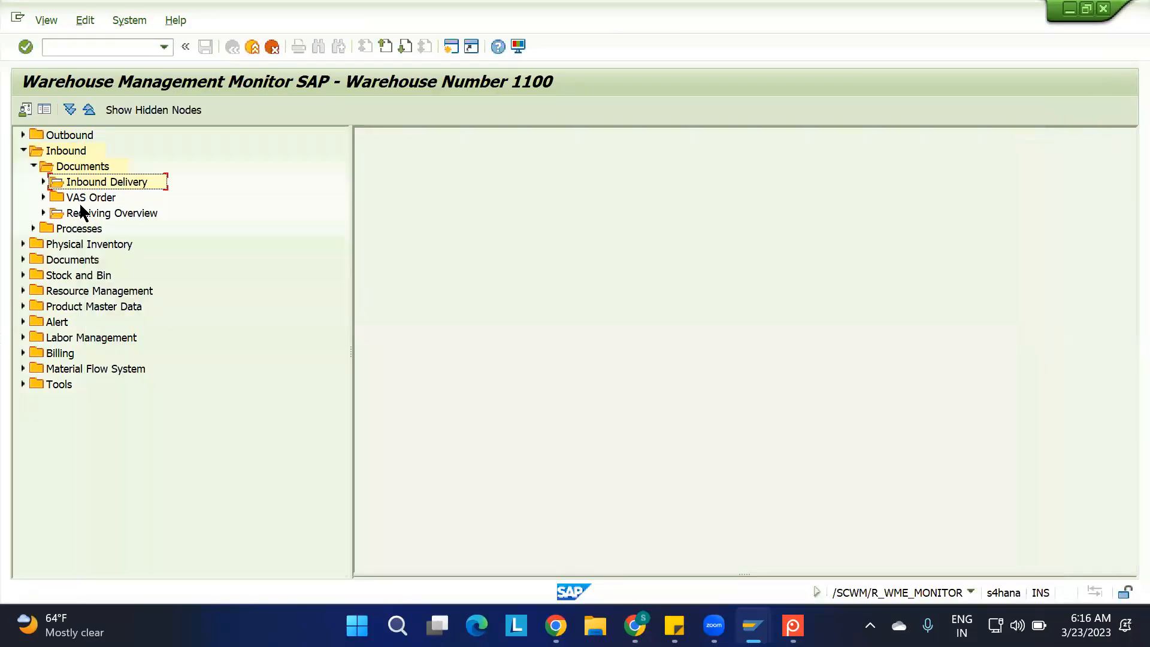
Check the subnodes of Inbound Delivery and run this profile node with blank selection criteria
left_click(43, 183)
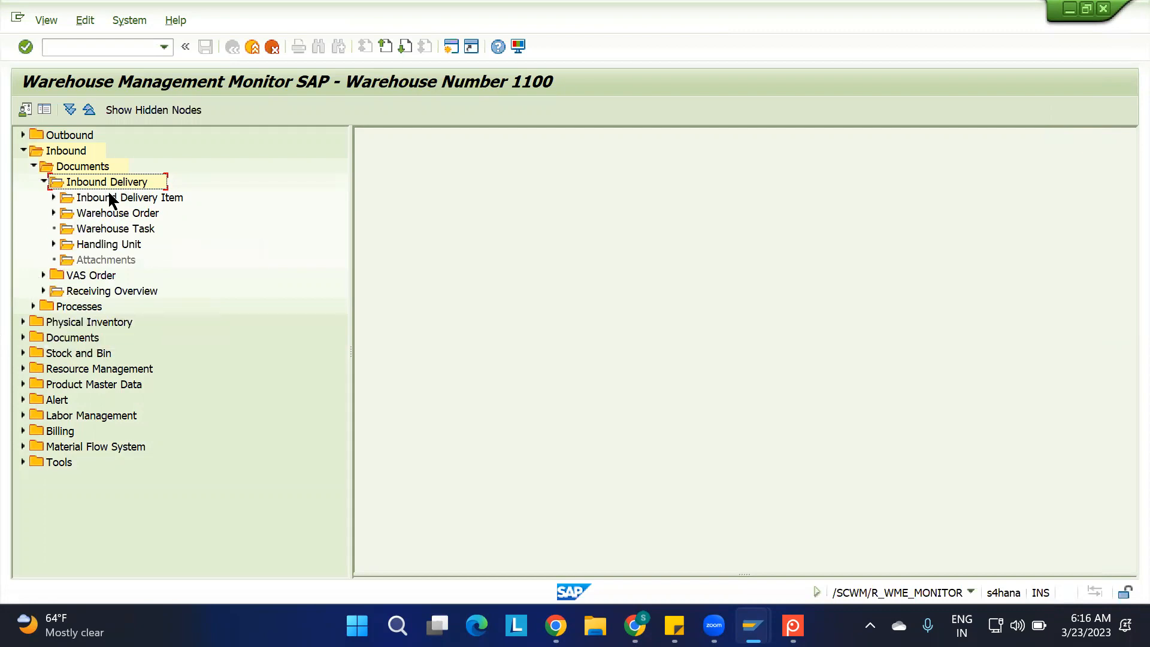
left_click(45, 182)
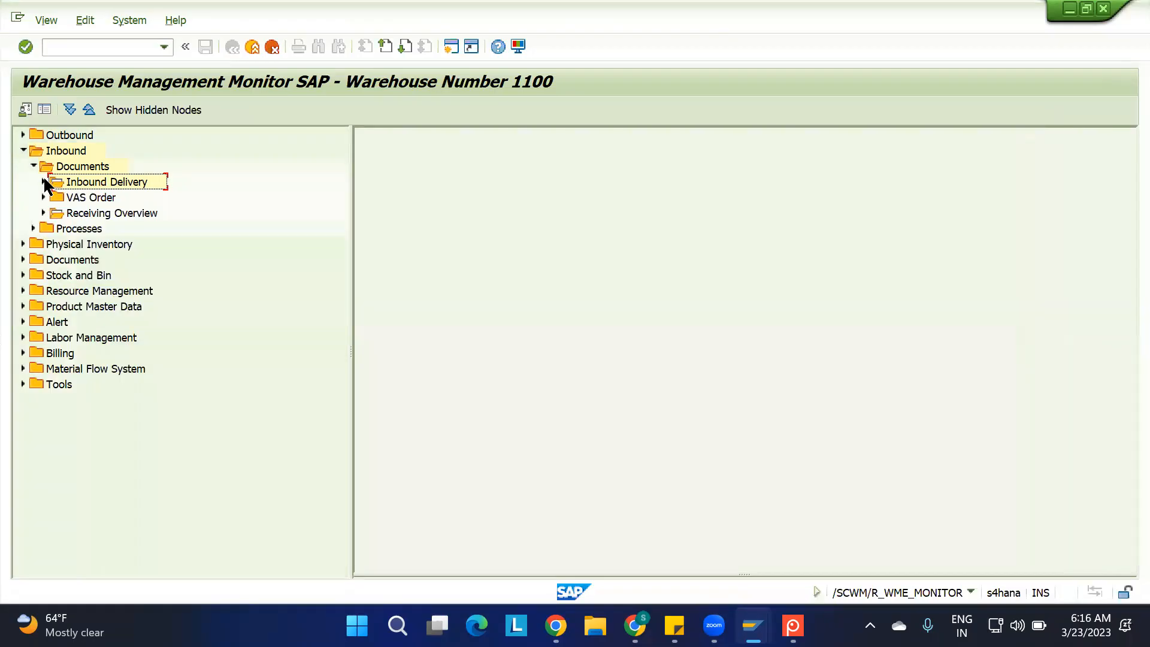
double_click(87, 180)
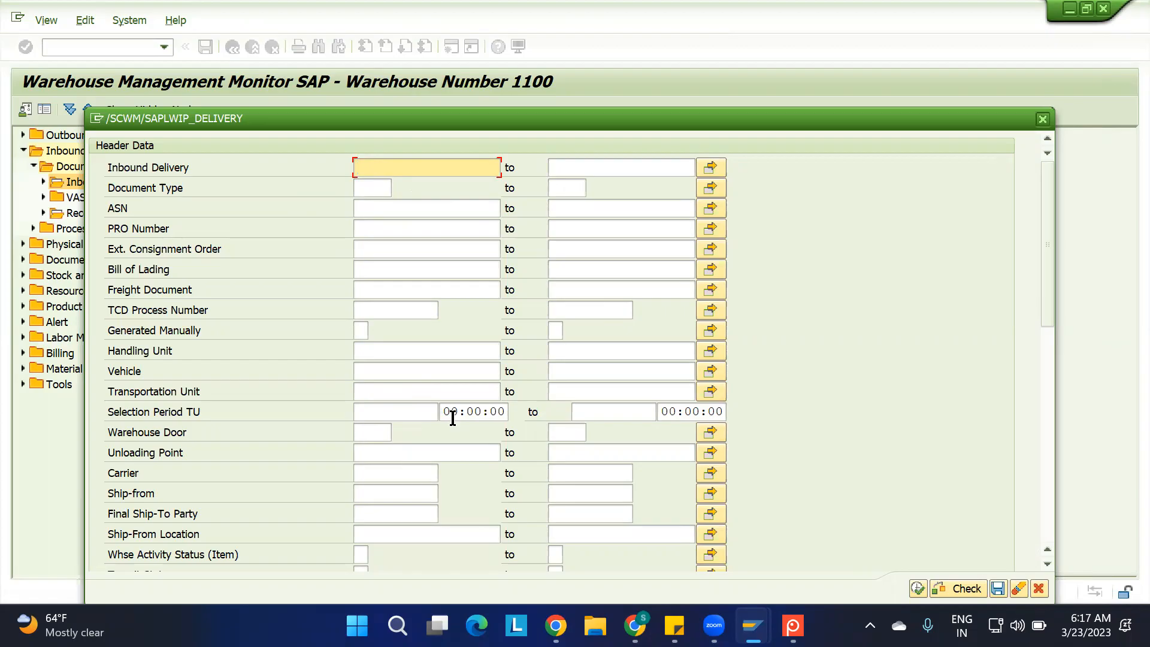
left_click(917, 589)
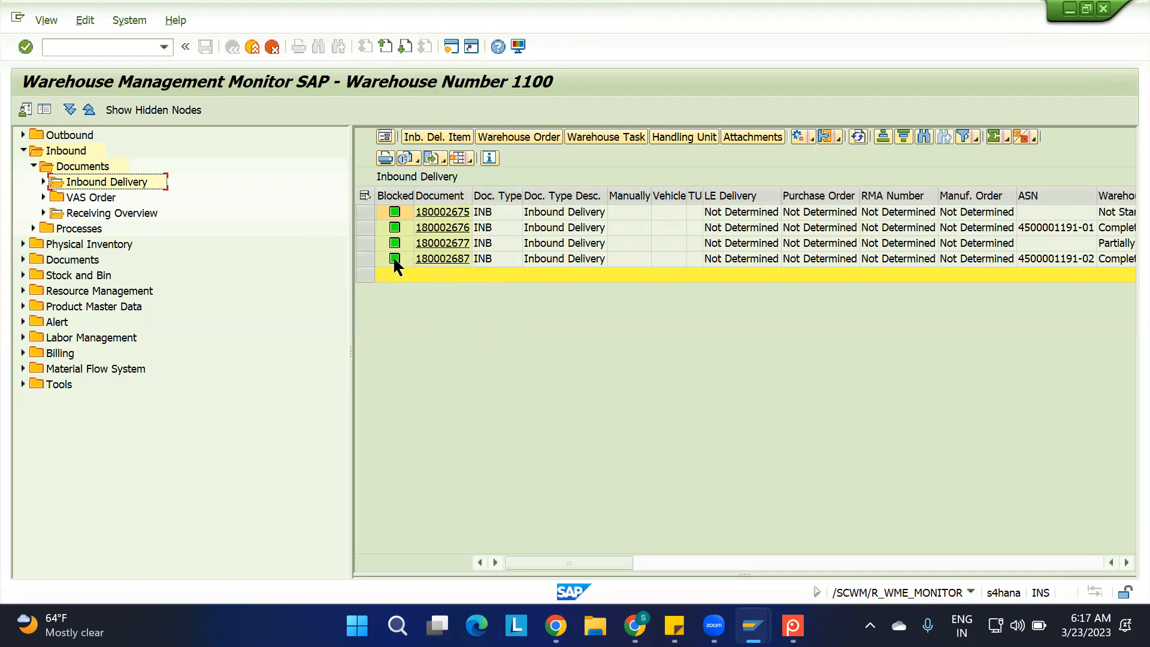
Select the last listed inbound delivery, expand the Inbound Delivery node and switch the delivery to form view
left_click(363, 260)
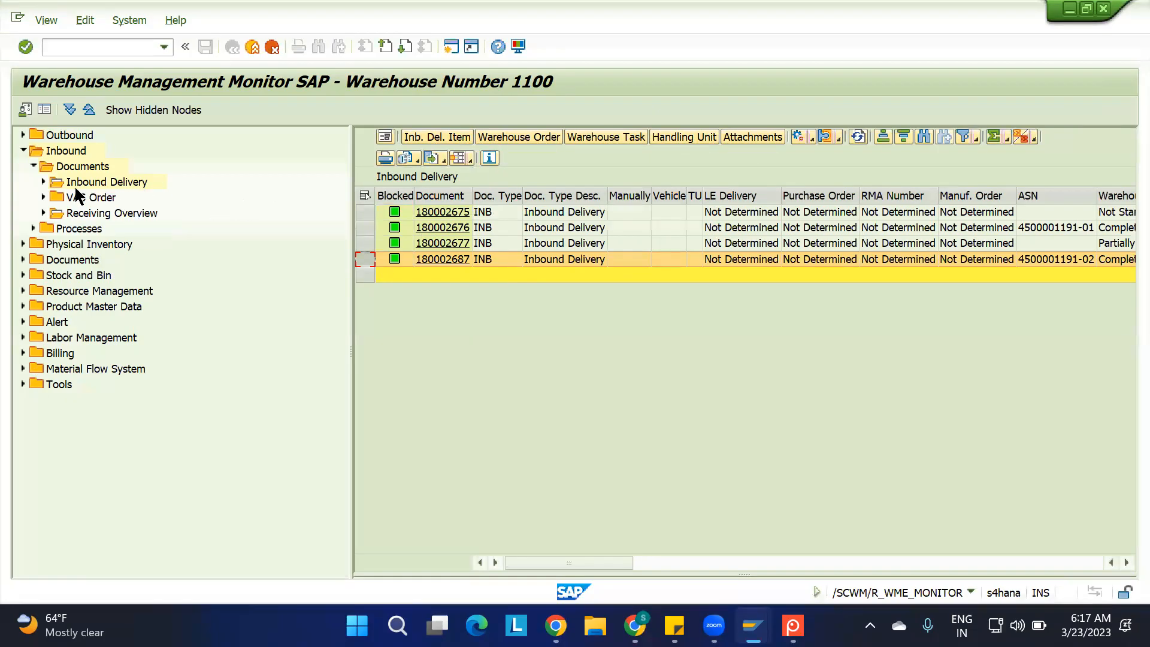
left_click(43, 182)
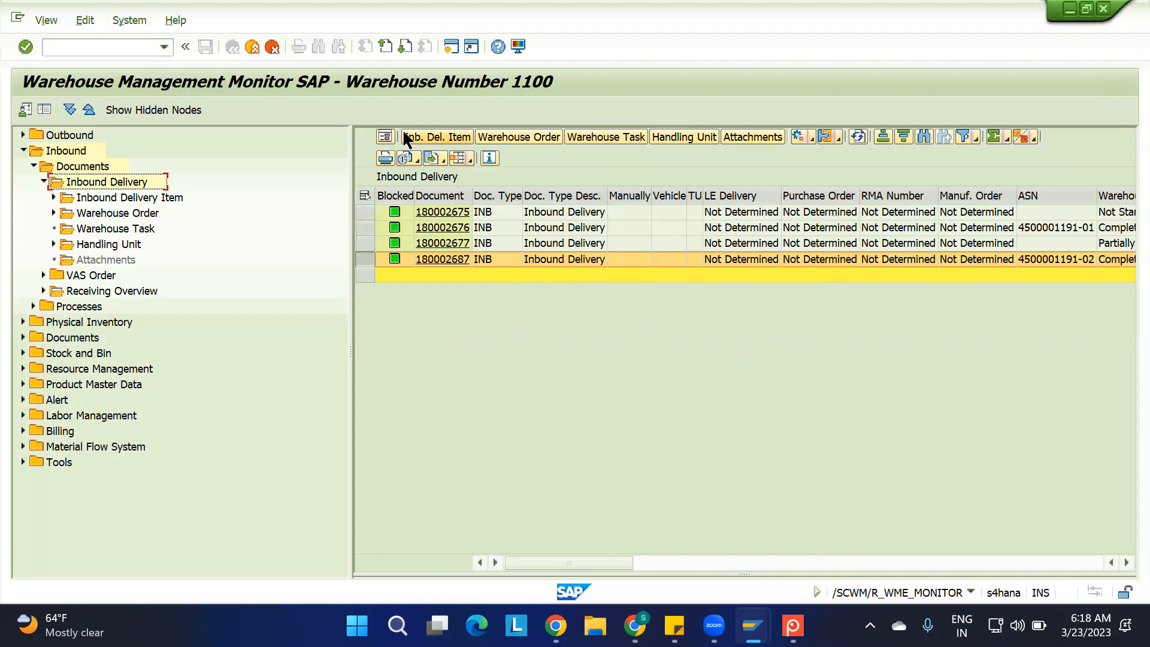
left_click(384, 137)
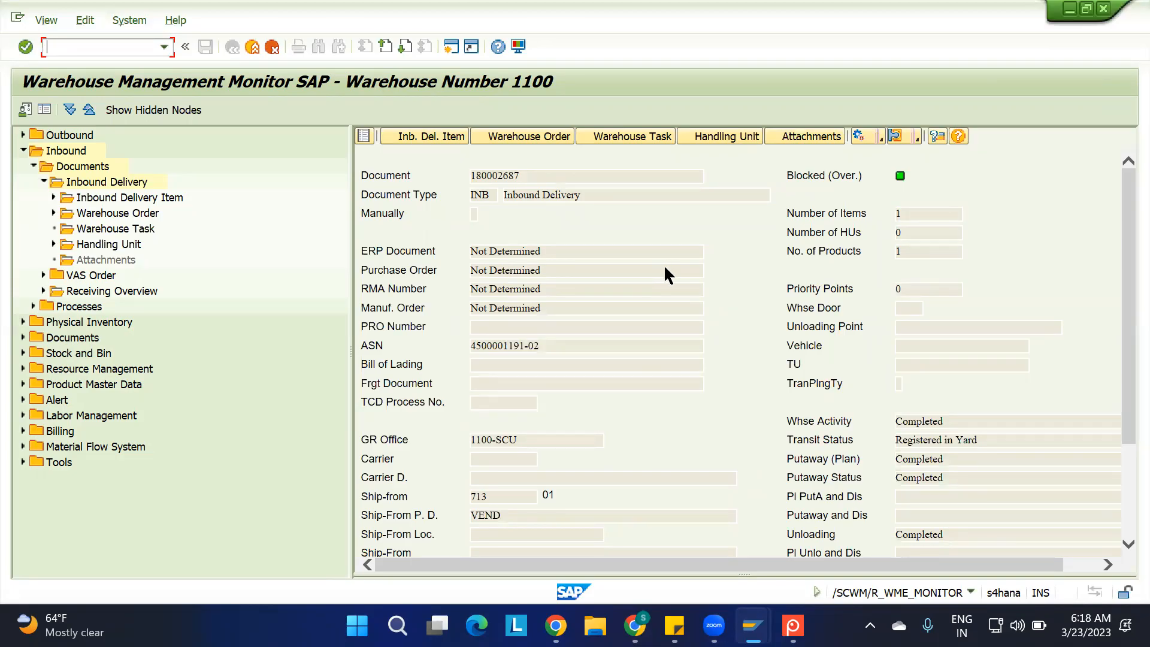
Examine the inbound delivery's header, shipping and status fields in form view, and return to the list view
scroll(664, 264, "down", 2)
scroll(663, 265, "up", 2)
scroll(705, 350, "down", 3)
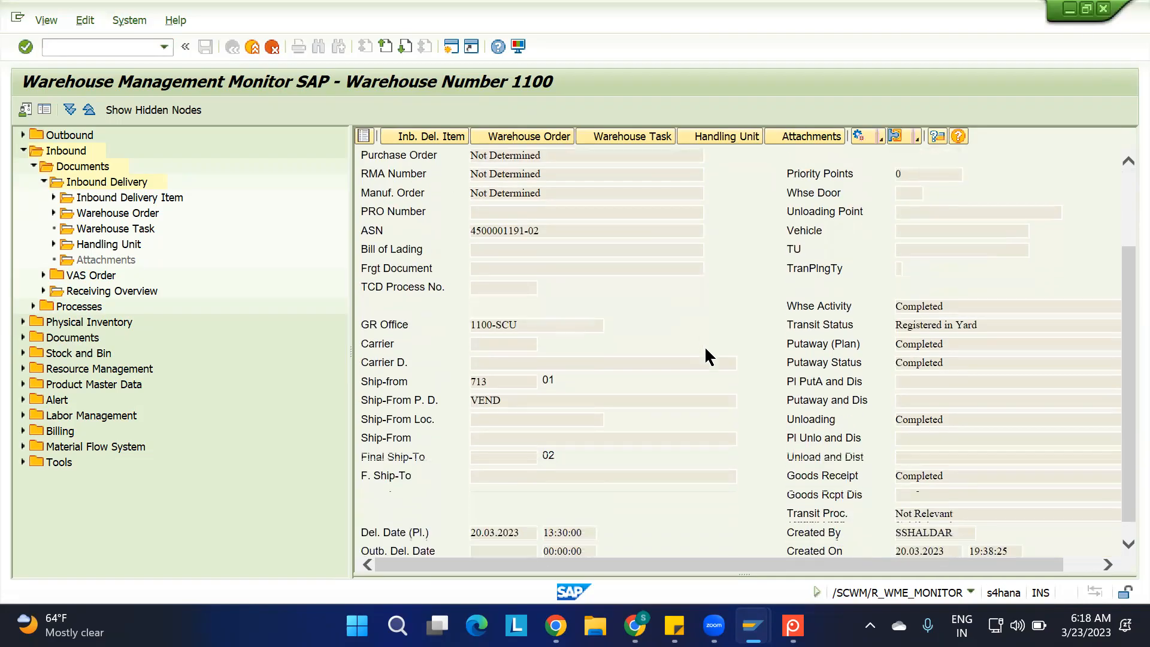
scroll(704, 347, "down", 1)
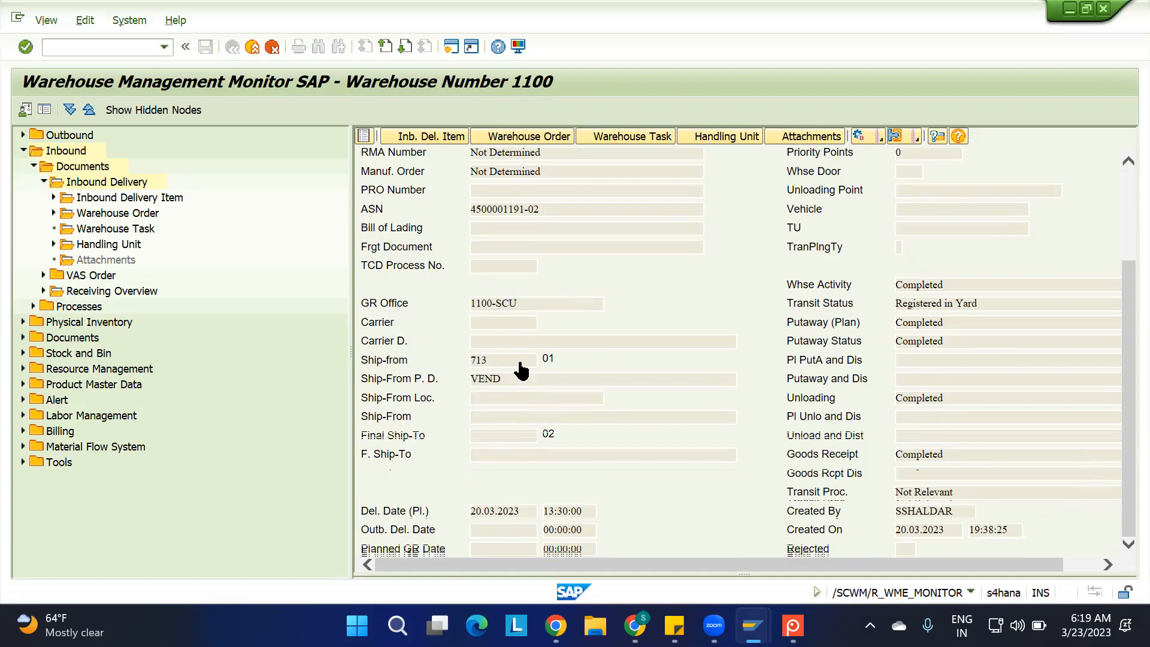
scroll(543, 298, "up", 3)
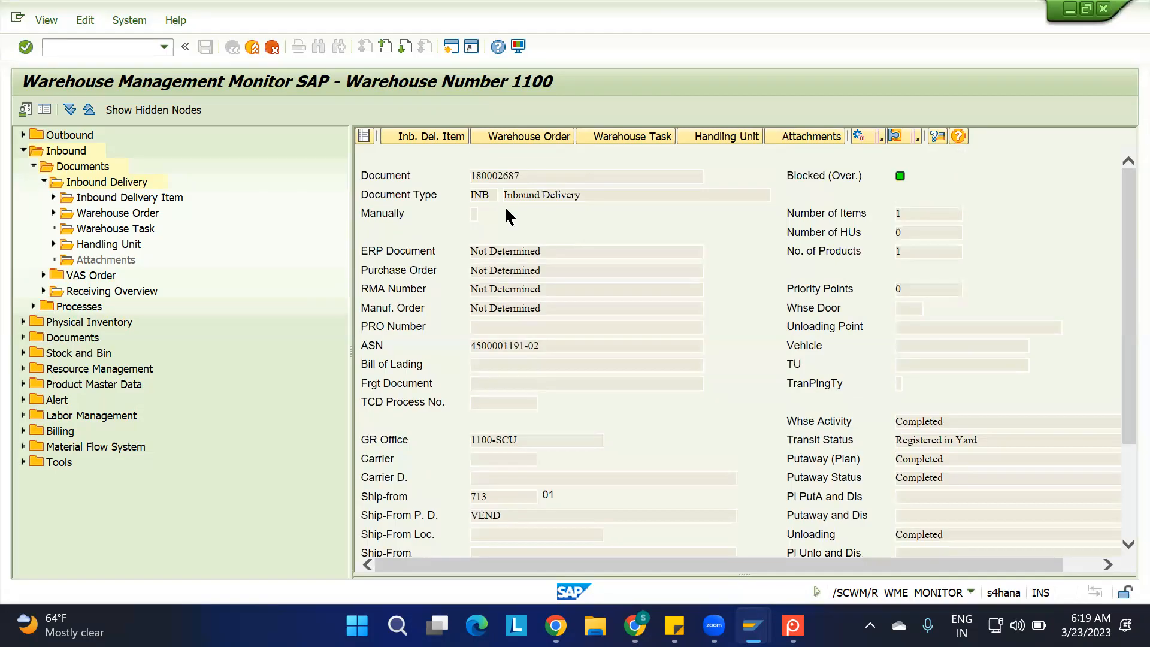
left_click(363, 138)
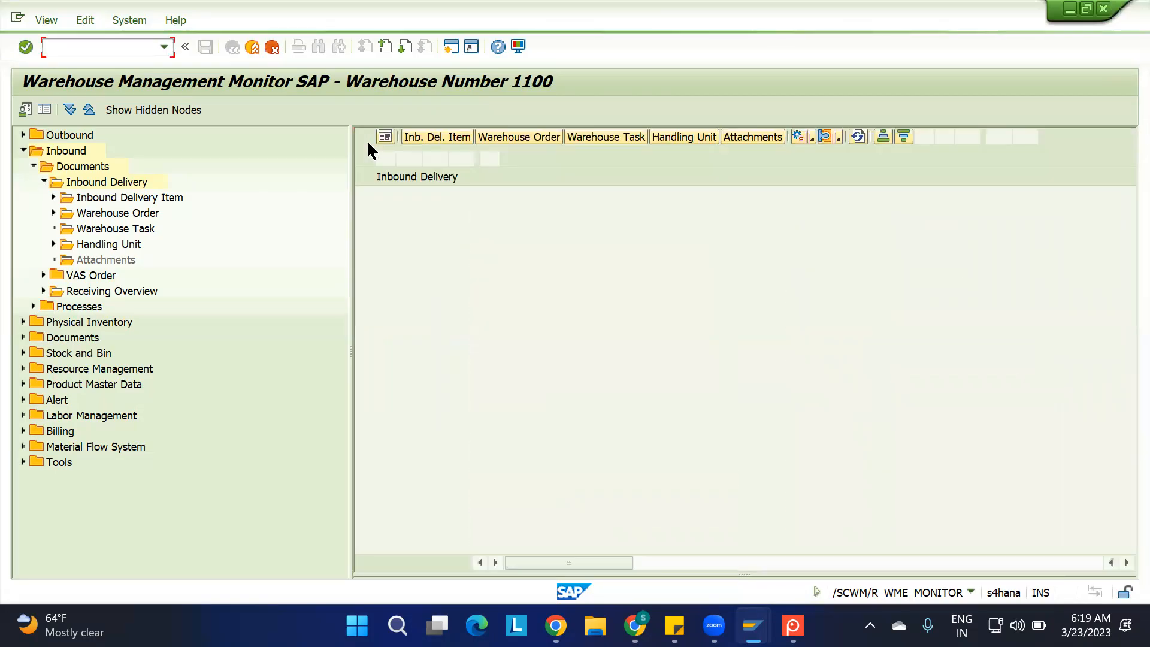
Look up the warehouse tasks and warehouse orders of the last listed inbound delivery, and the warehouse orders of the second one
left_click(365, 260)
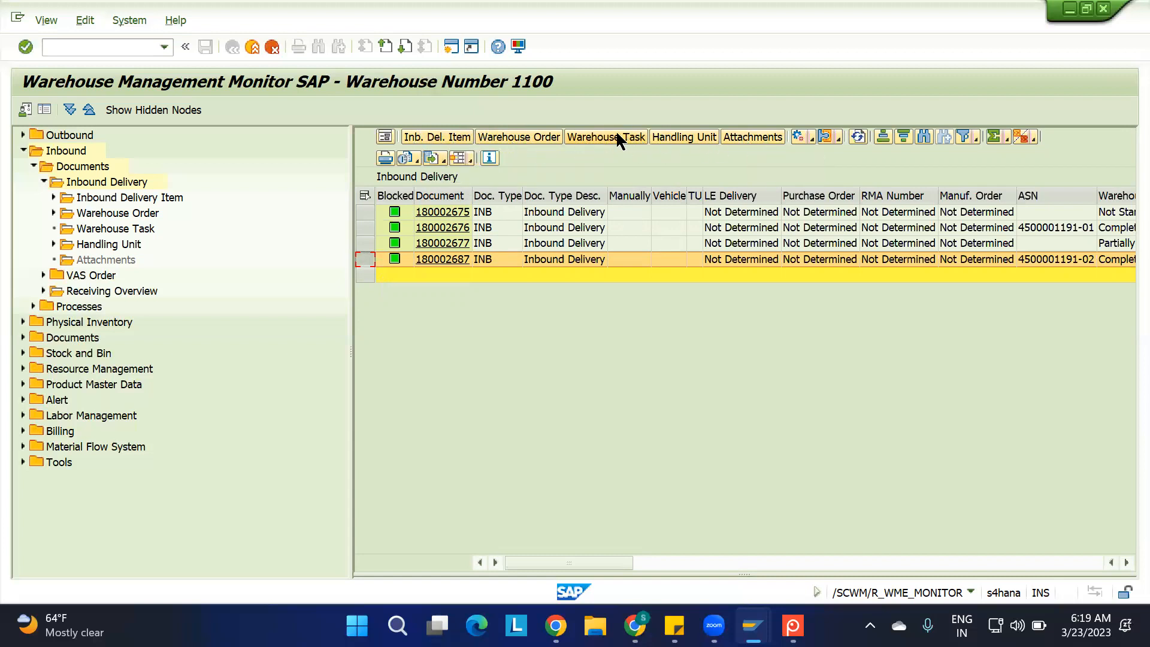
left_click(602, 136)
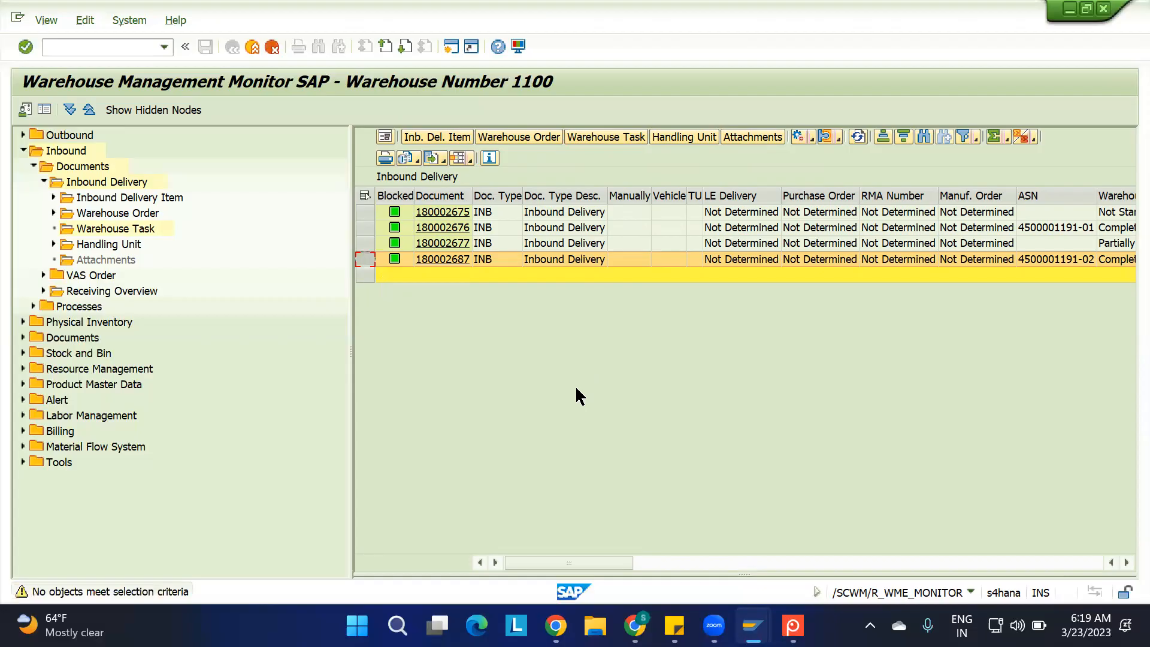
left_click(526, 139)
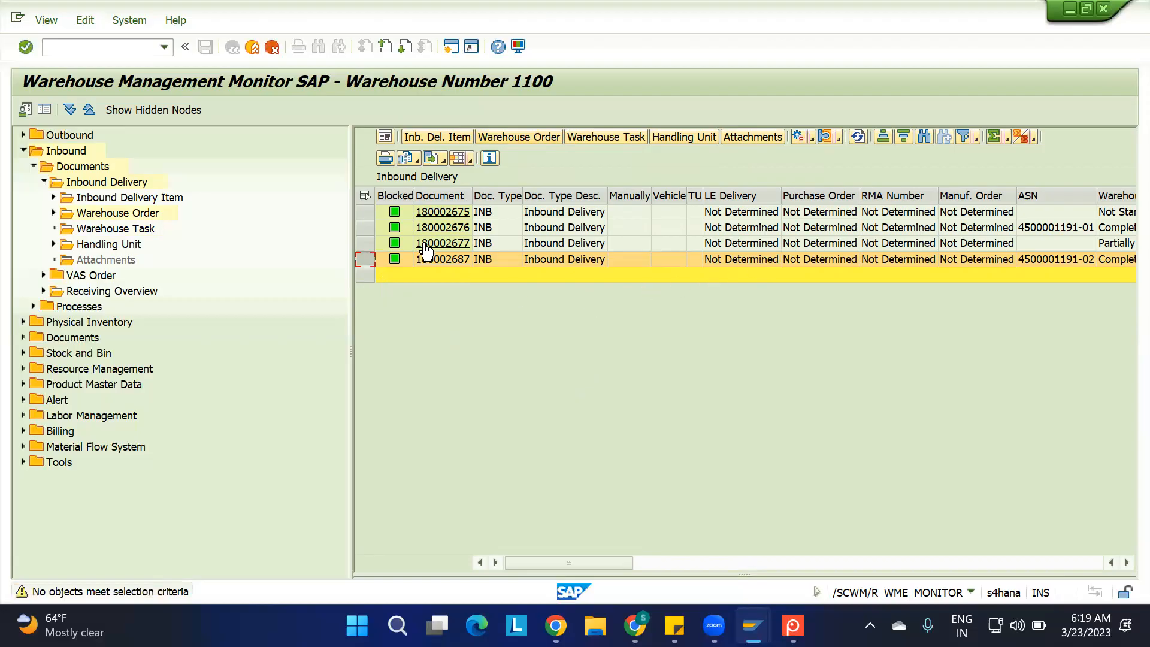
left_click(361, 229)
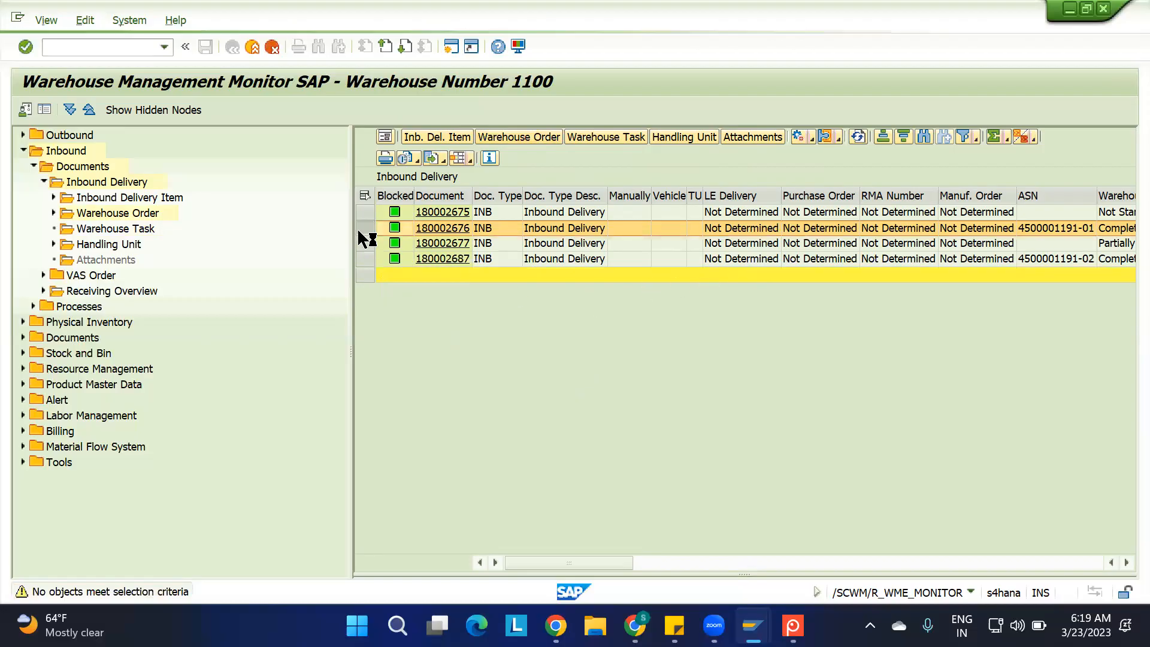
left_click(498, 137)
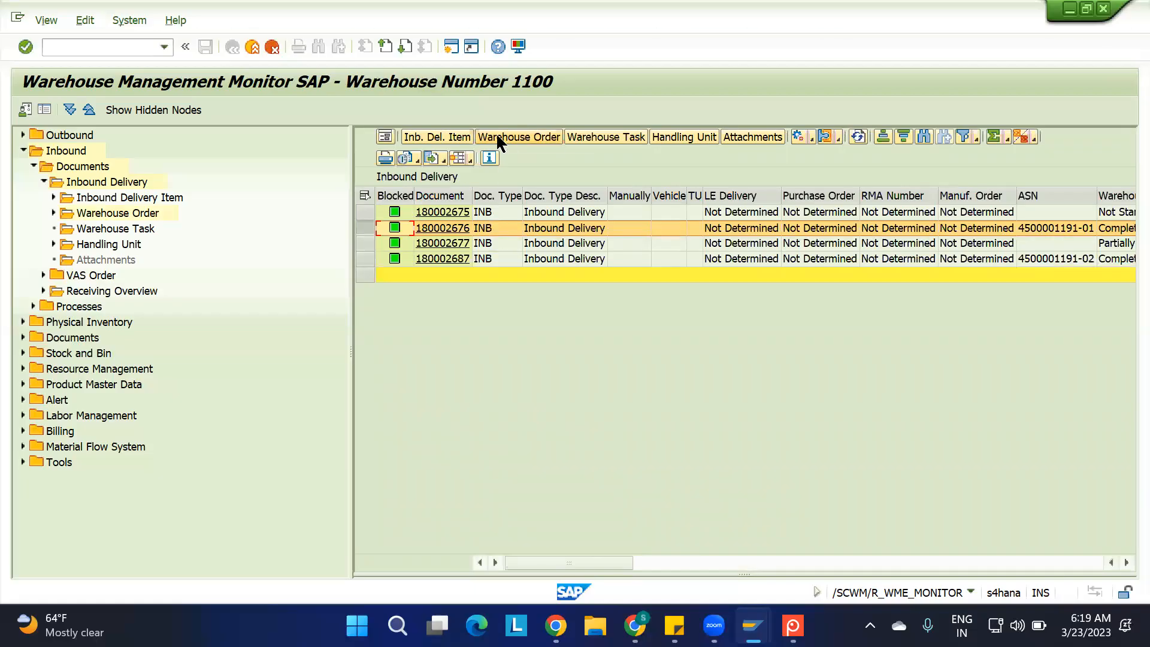
Run the Warehouse Task node under Inbound Delivery with the prefilled inbound delivery number as the selection criterion
double_click(115, 226)
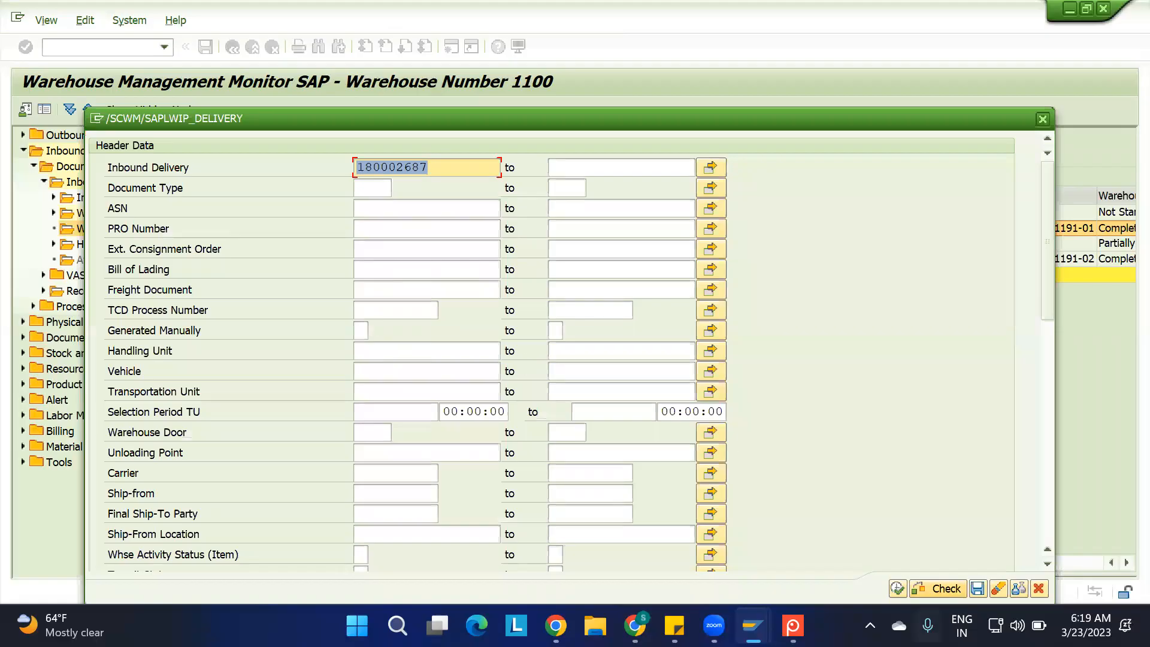
left_click(897, 588)
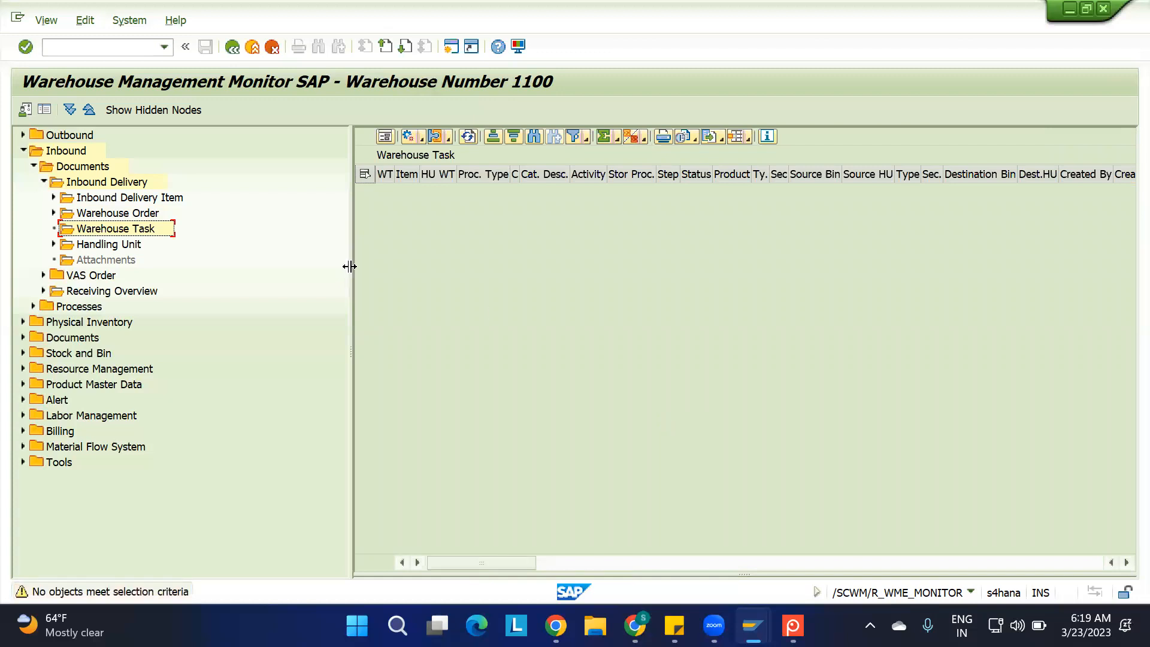
Run the Warehouse Order node under Inbound Delivery with the Inbound Delivery criterion cleared
double_click(118, 215)
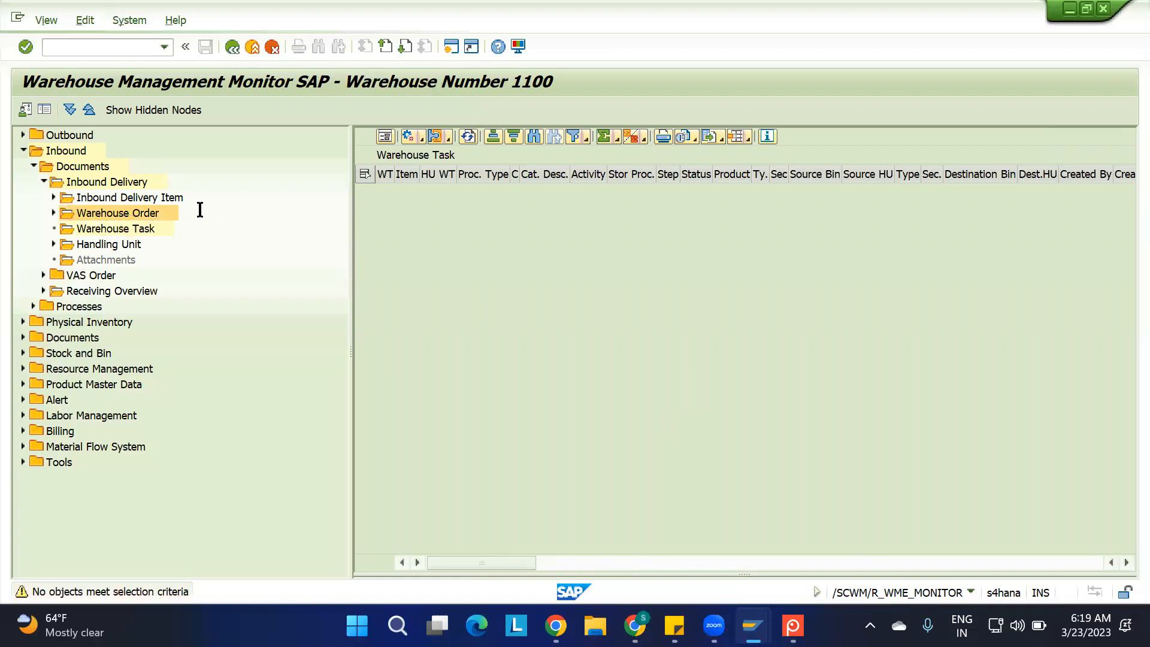
key("Delete")
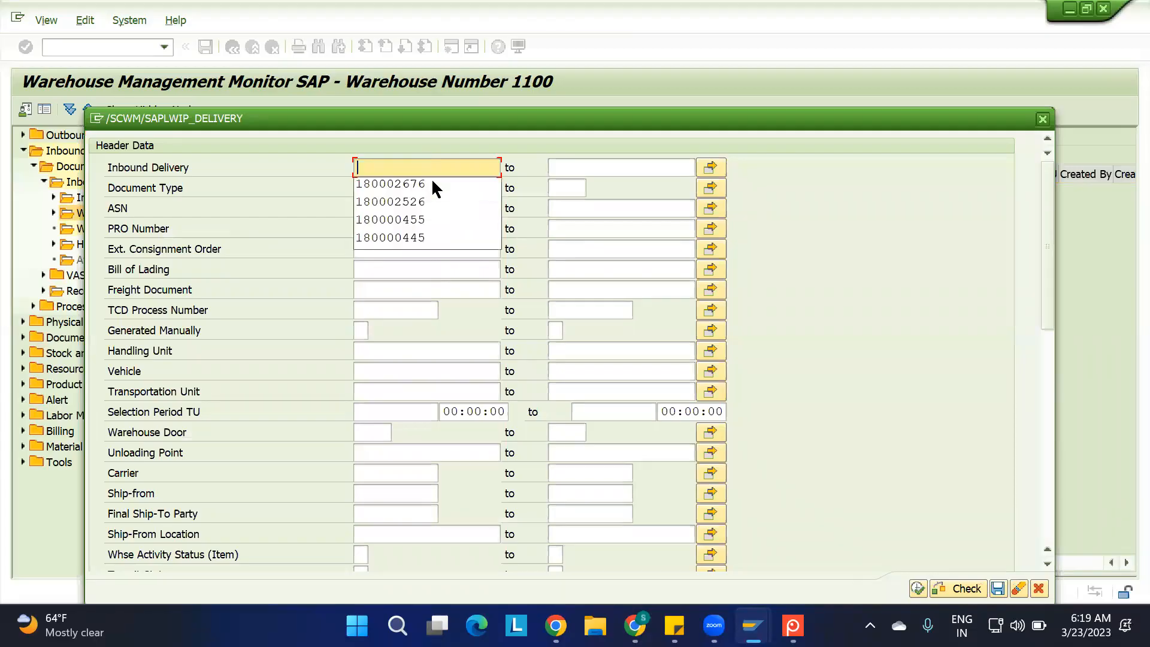
left_click(916, 588)
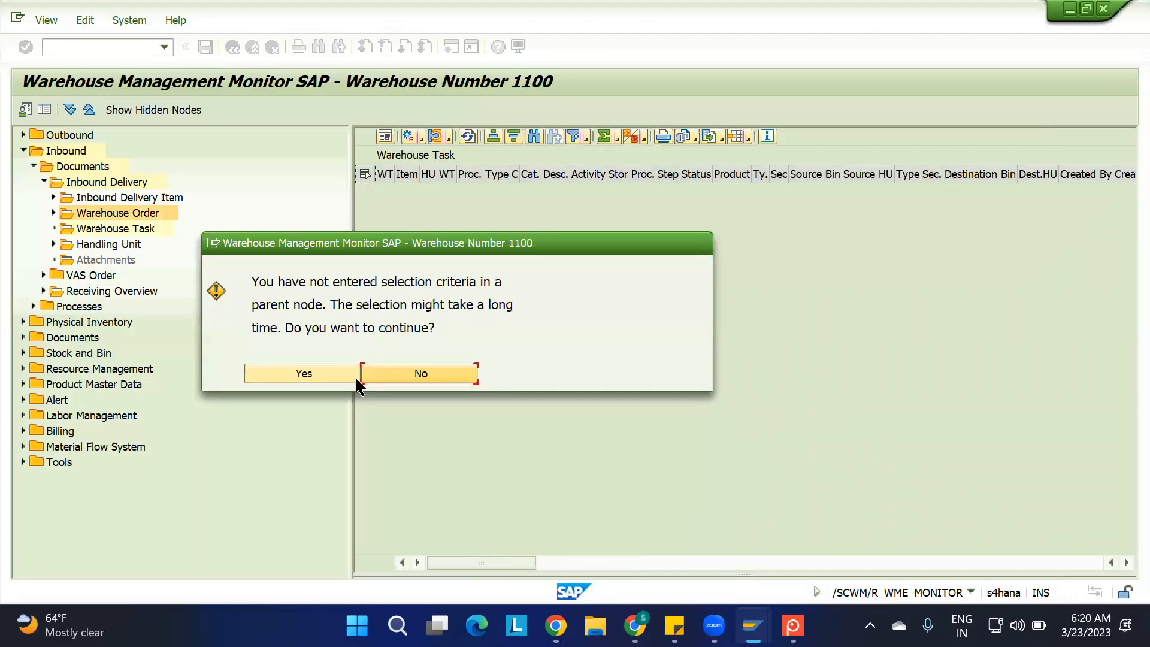
left_click(324, 370)
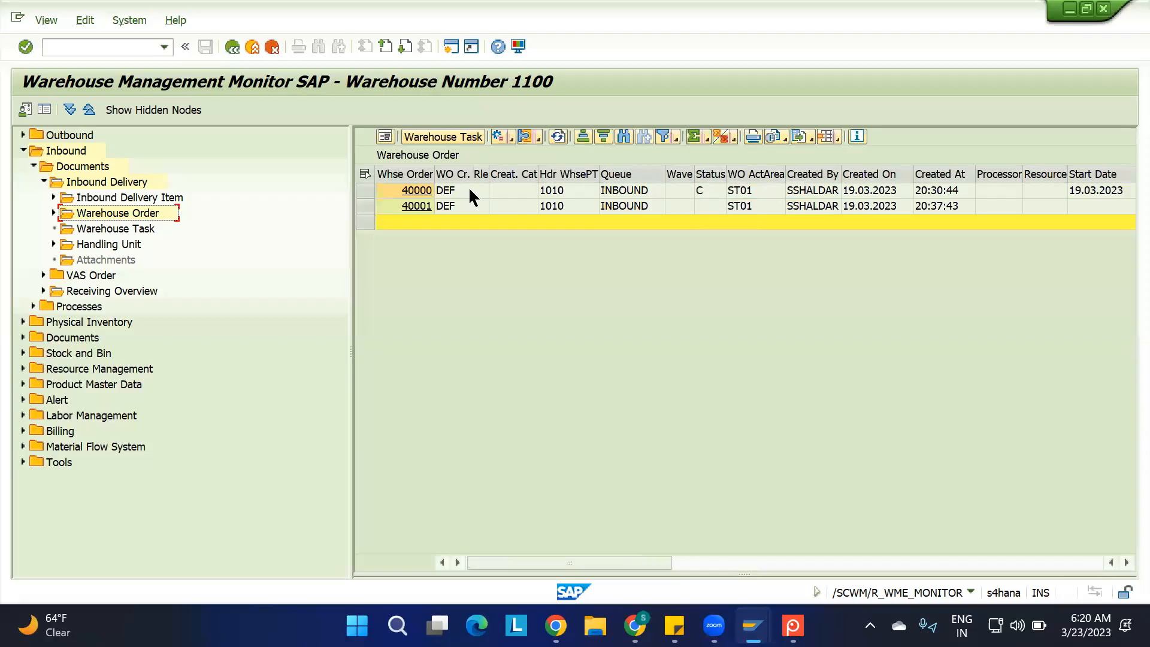
Look up the first warehouse order's tasks, view the order in the warehouse task confirmation screen, and return to the monitor
left_click(364, 190)
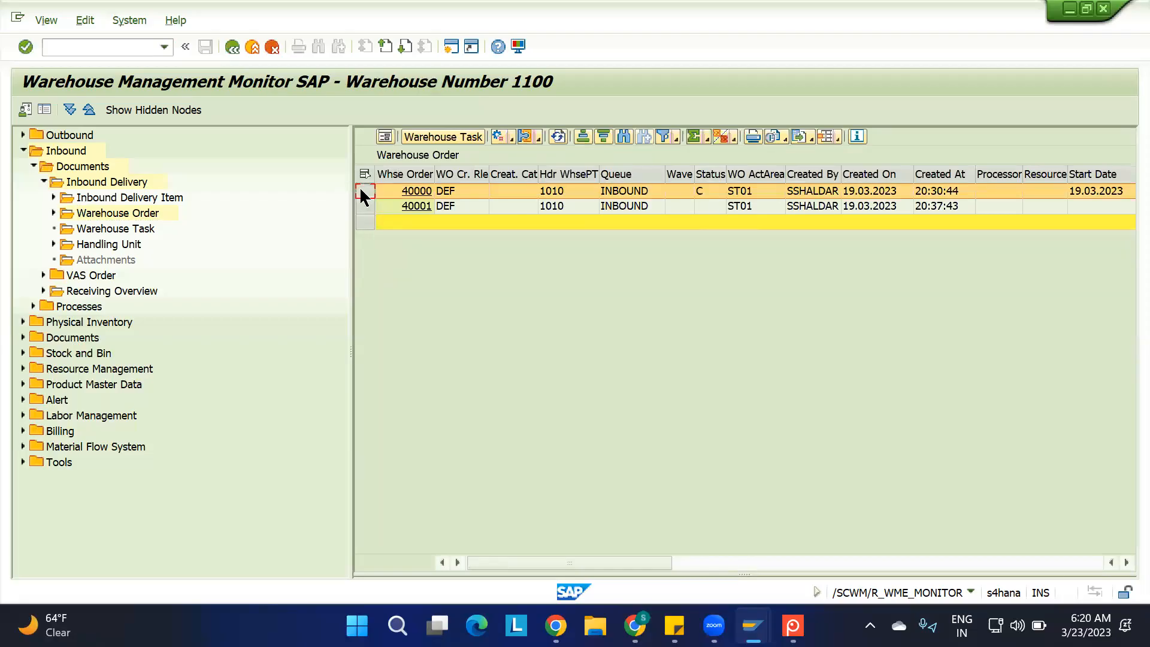
left_click(432, 137)
double_click(451, 189)
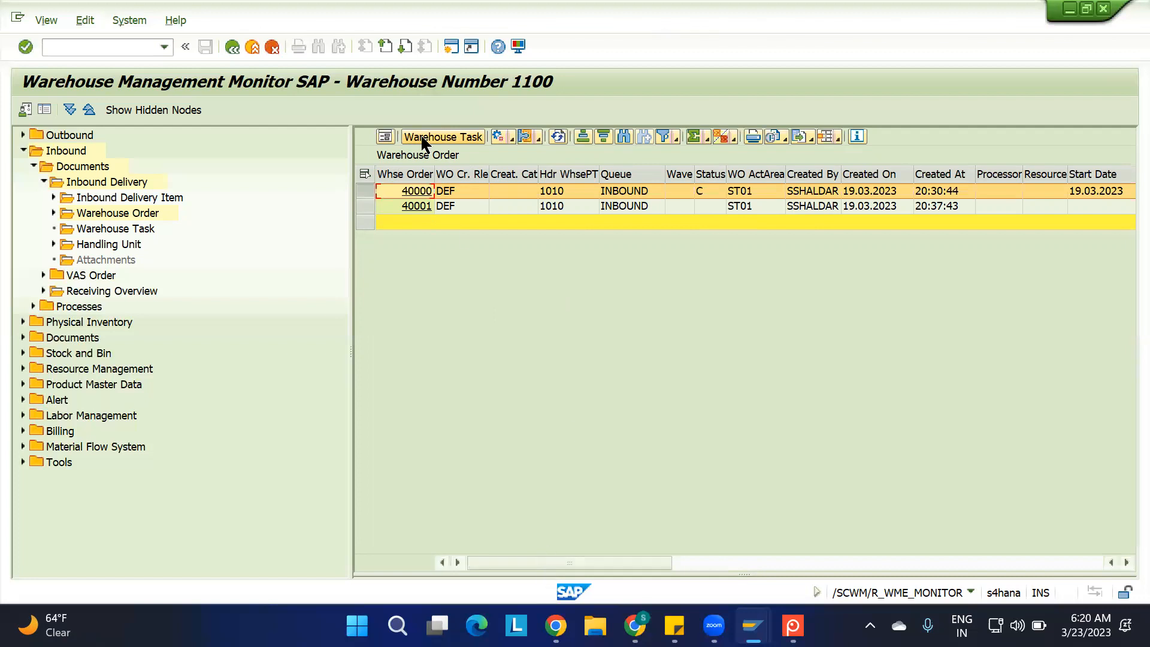
left_click(418, 191)
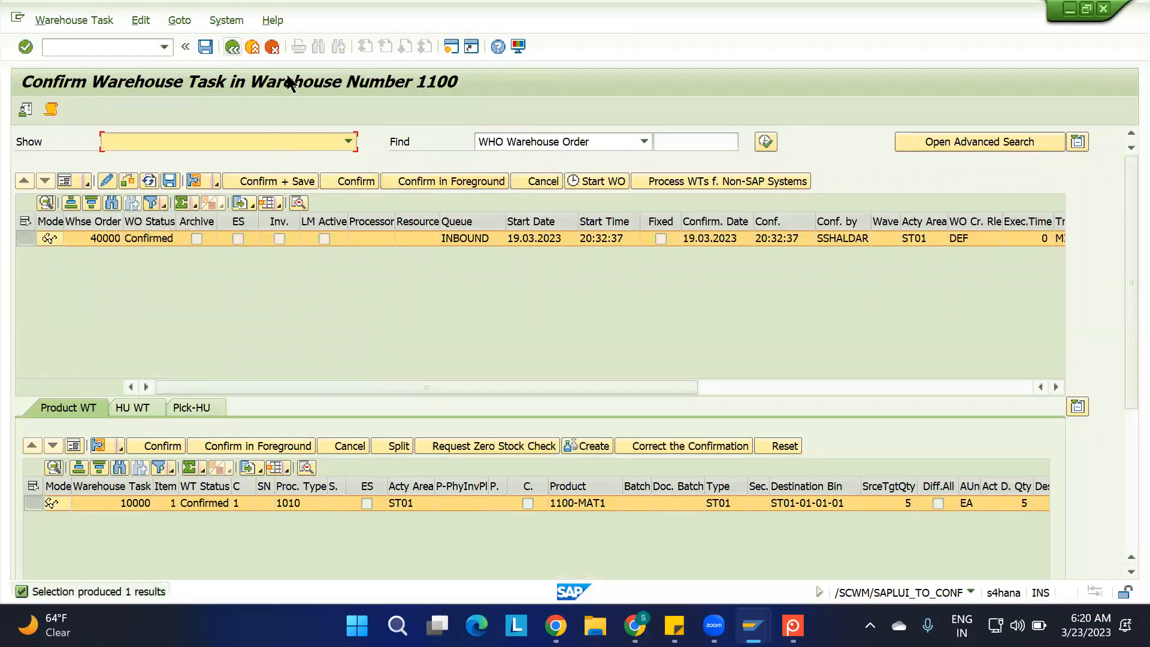
key("F3")
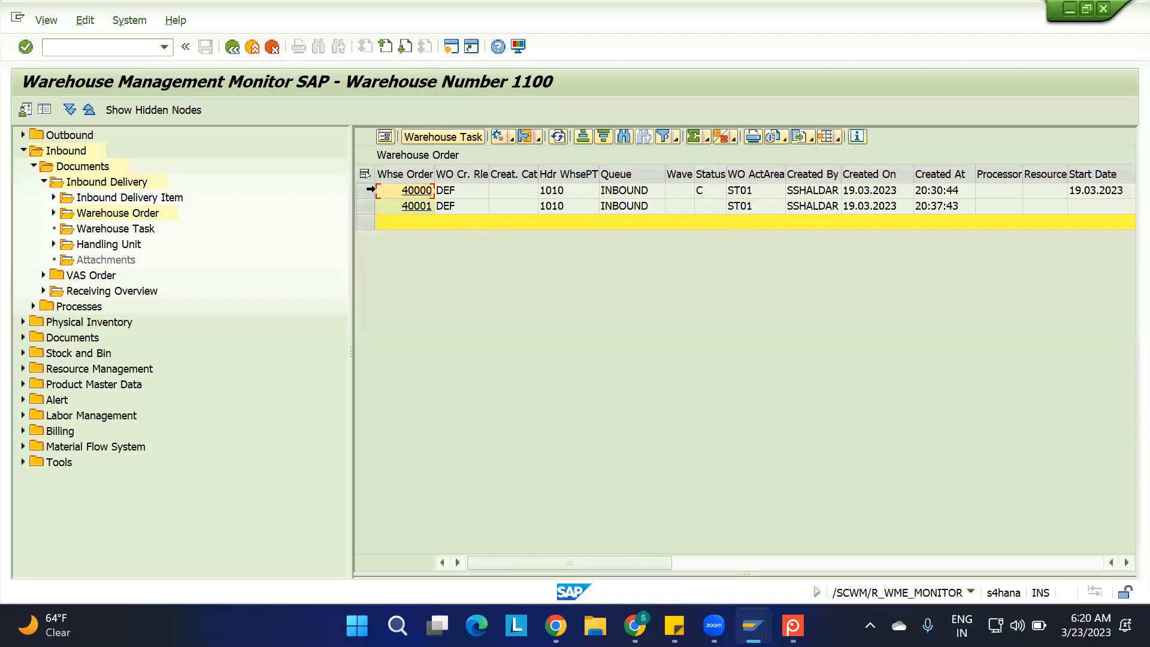
Run the Warehouse Task node under Inbound Delivery with the Inbound Delivery criterion cleared, continuing without selection criteria
left_click(365, 190)
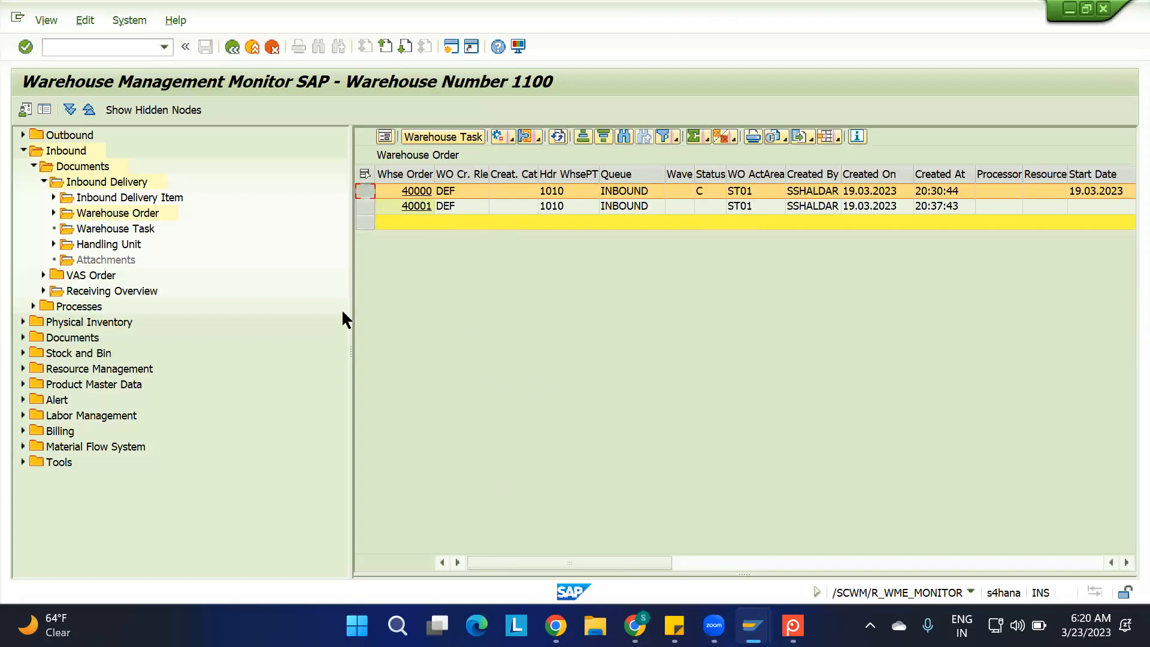
double_click(119, 222)
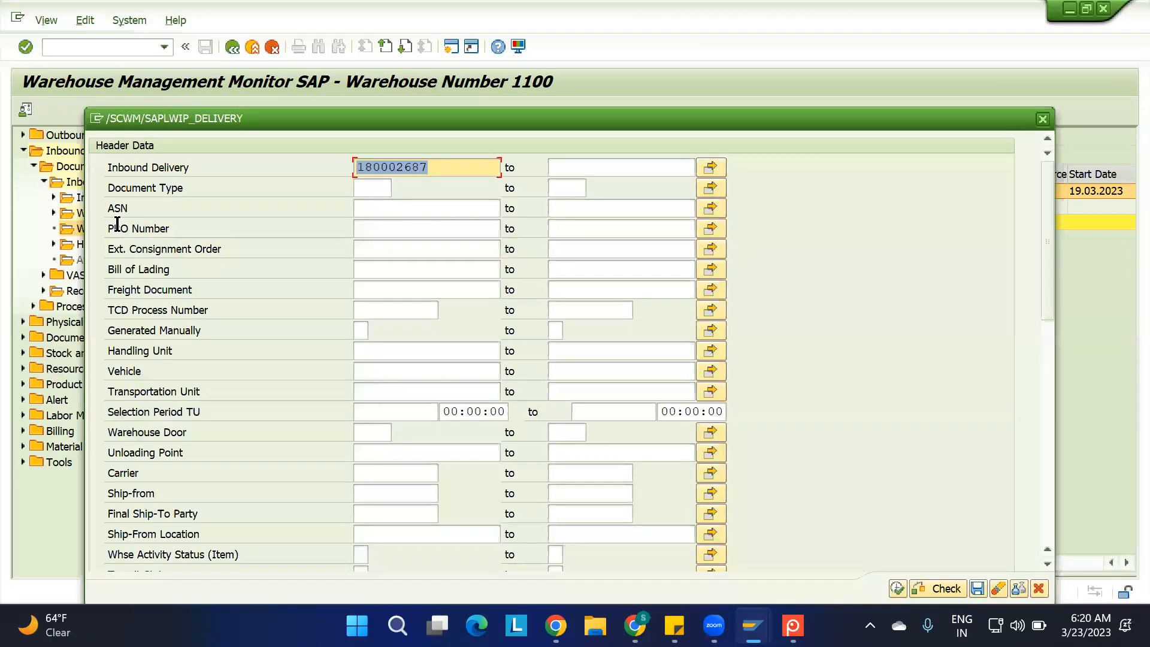
key("Delete")
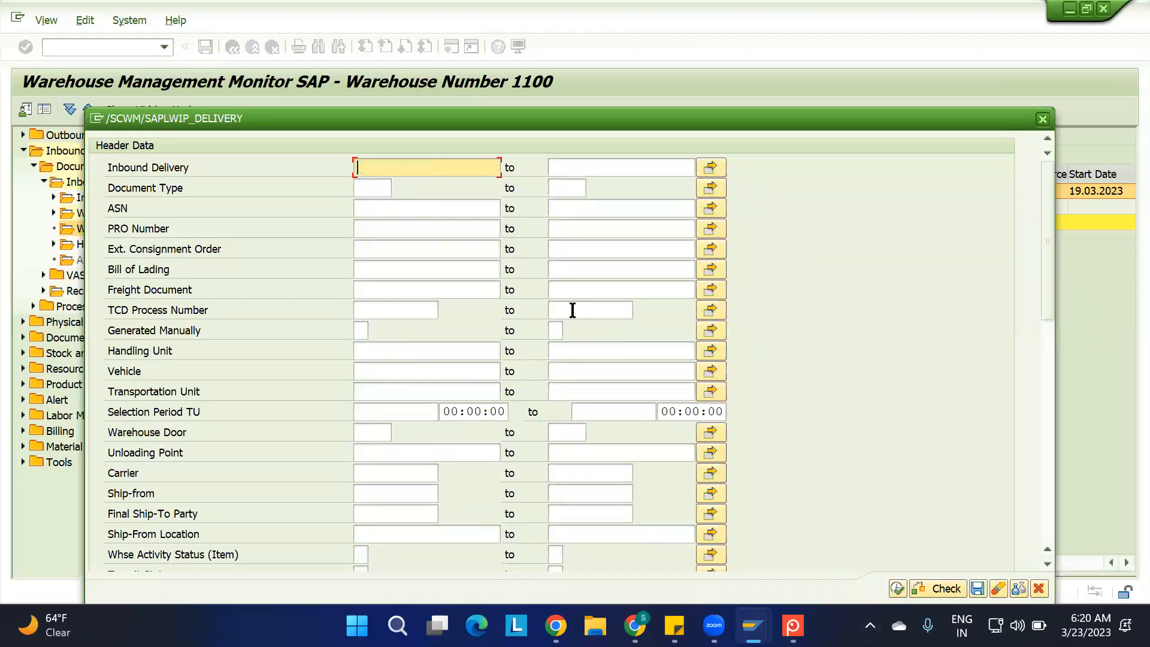
left_click(903, 585)
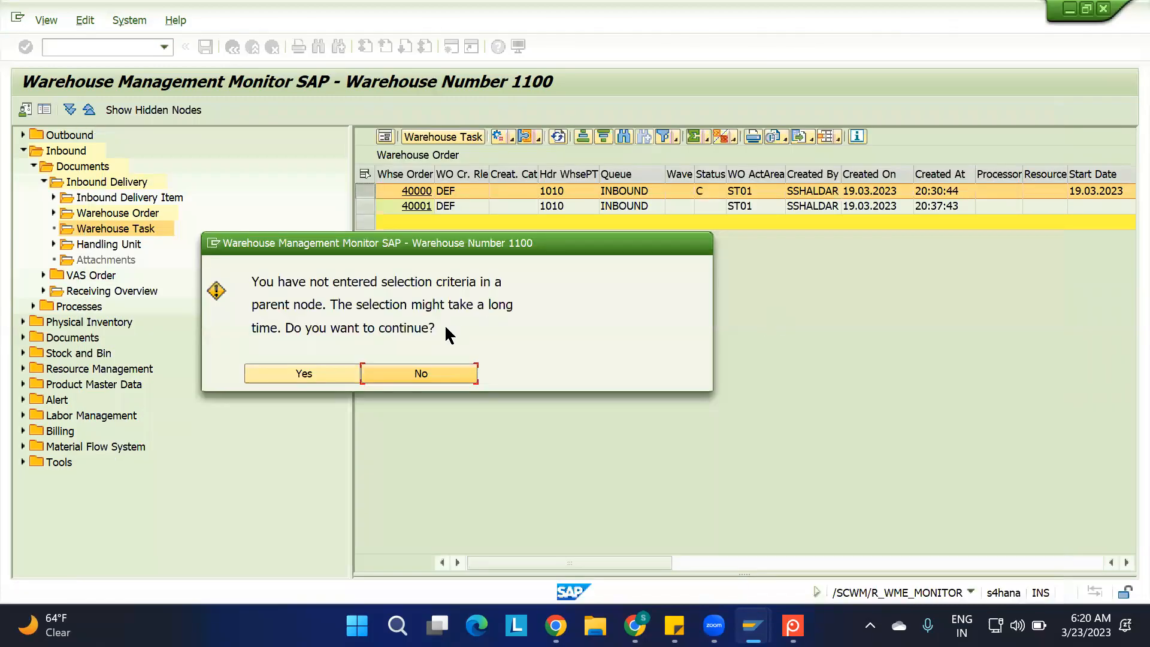
left_click(324, 373)
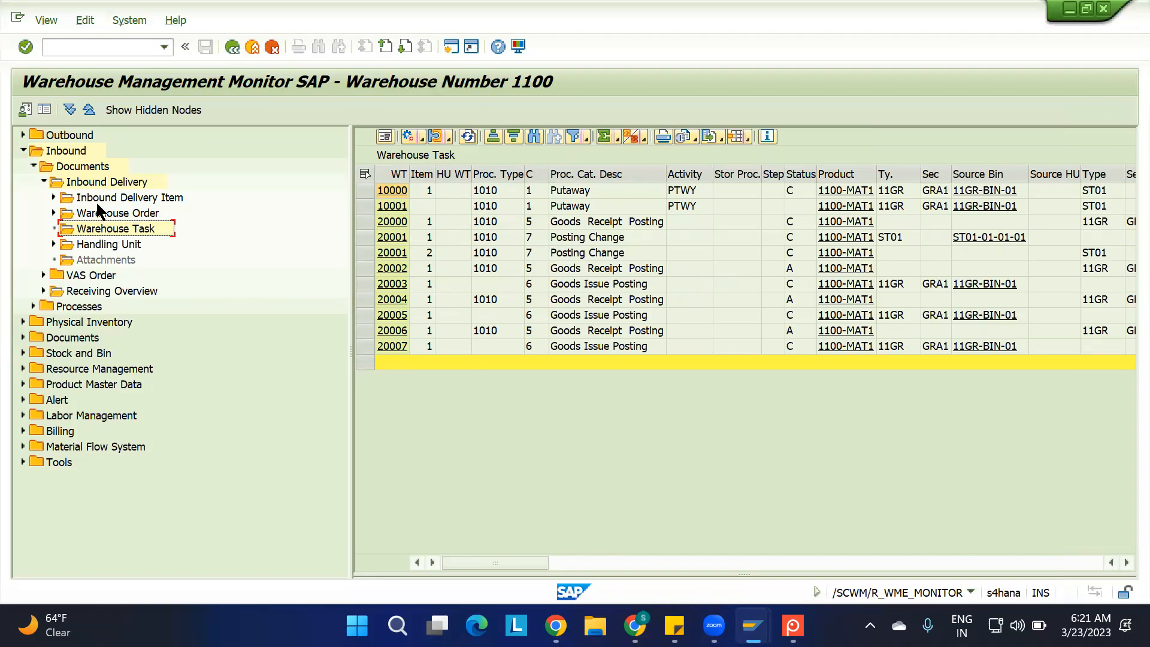
View and close the Inbound Delivery selection criteria, and widen the warehouse task number column in the task list
left_click(96, 182)
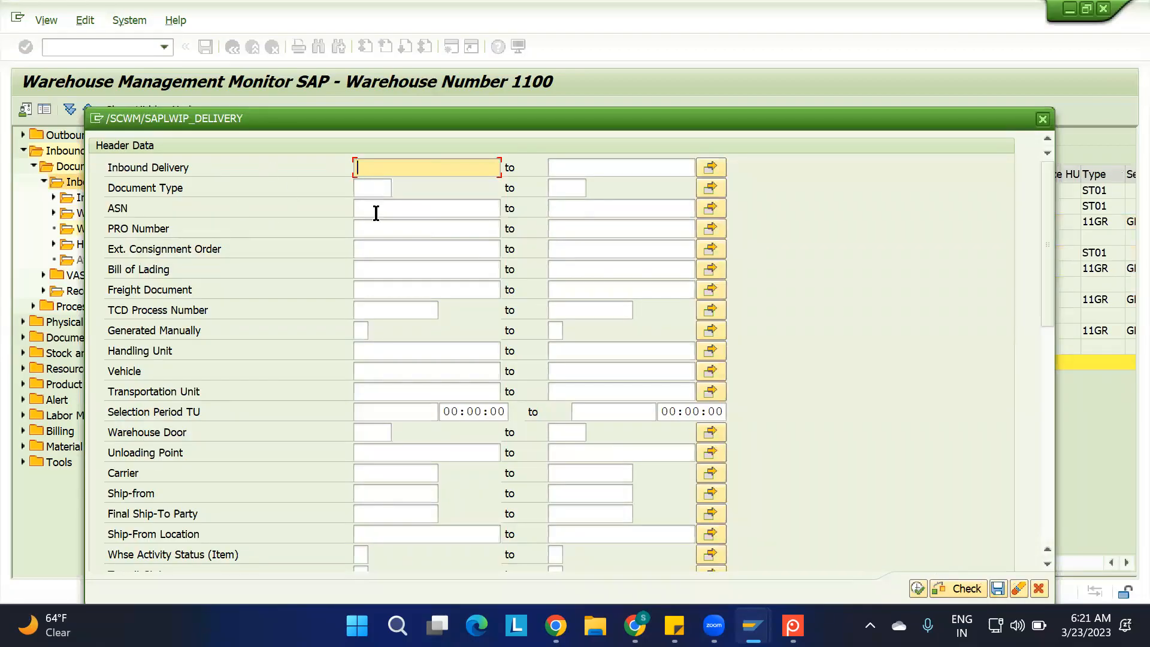
left_click(1042, 119)
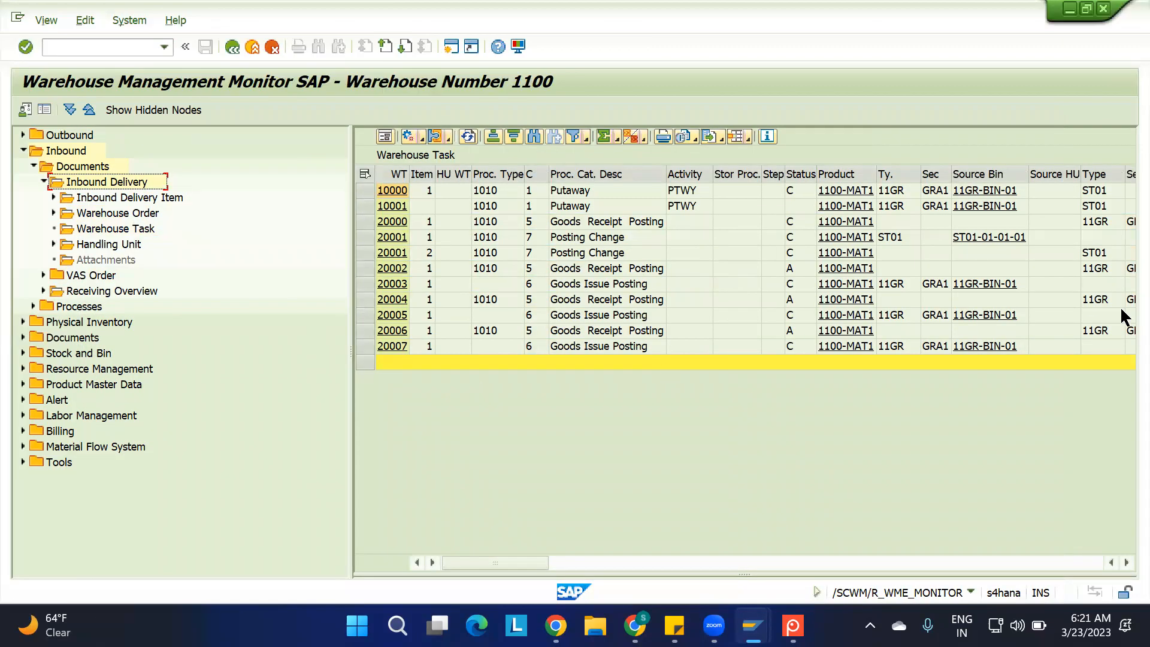
left_click(486, 190)
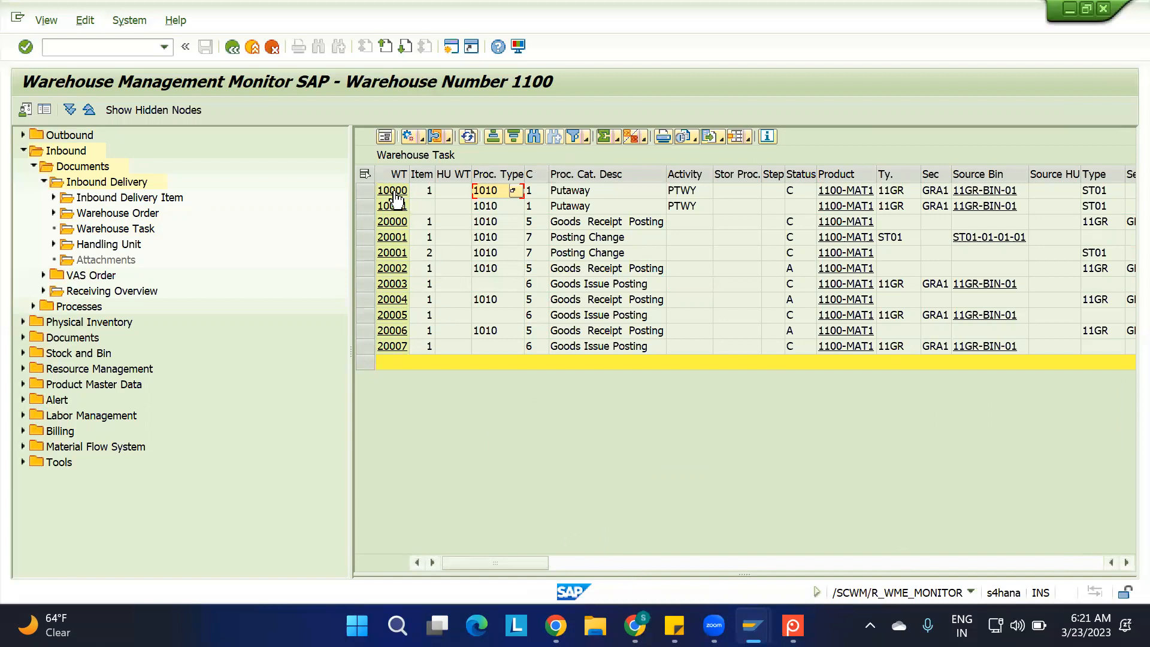
left_click_drag(420, 173, 446, 174)
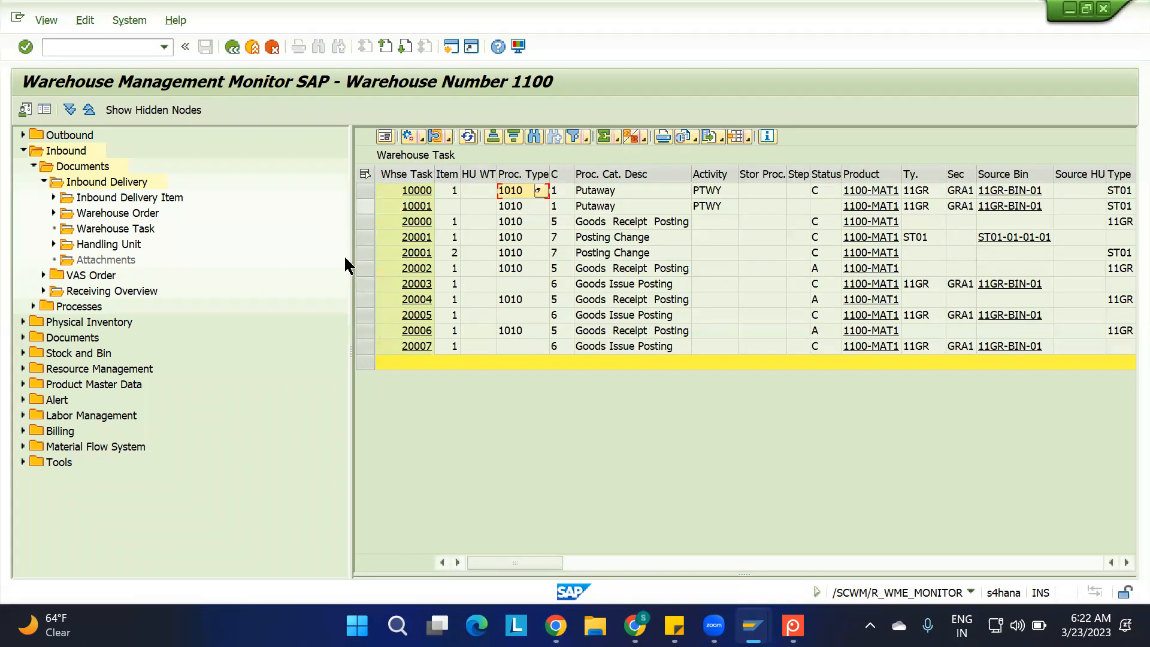
Show the last listed warehouse task in form view and examine its general, times, stock, movement and other data
left_click(364, 347)
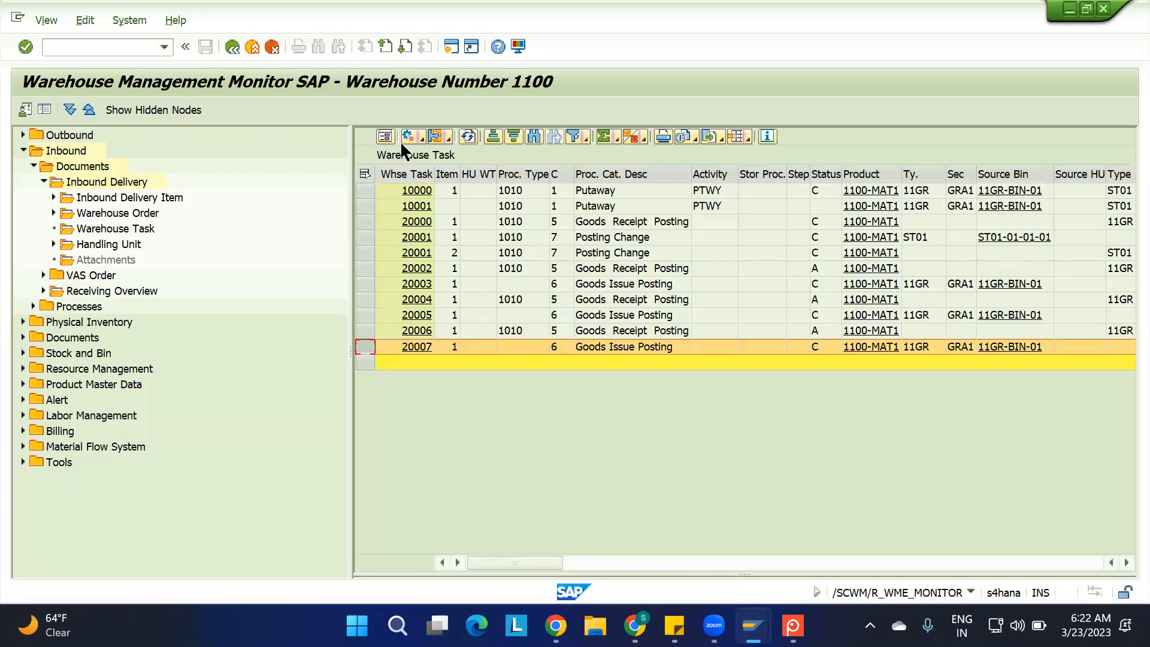
left_click(385, 137)
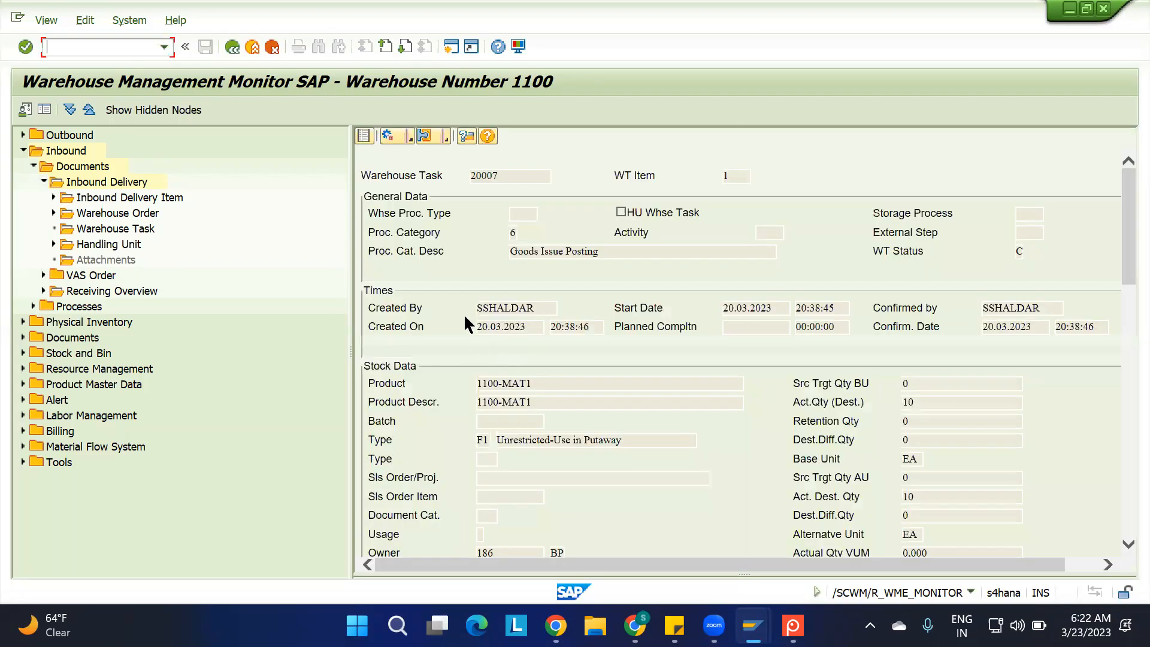
scroll(598, 395, "down", 6)
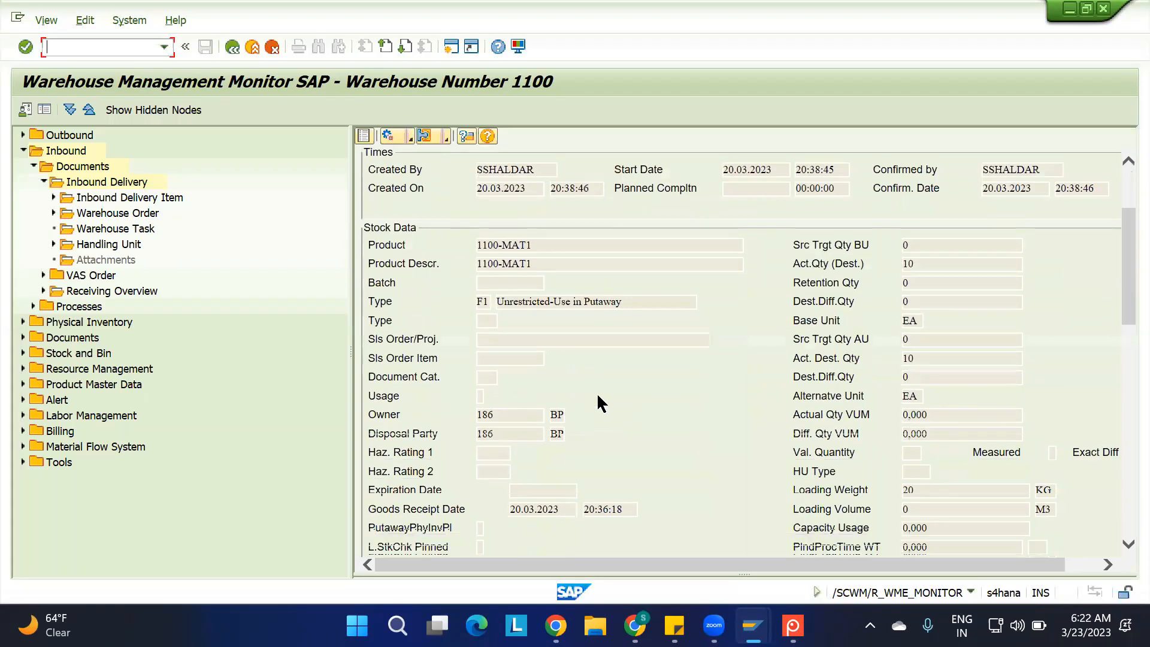
scroll(597, 396, "down", 9)
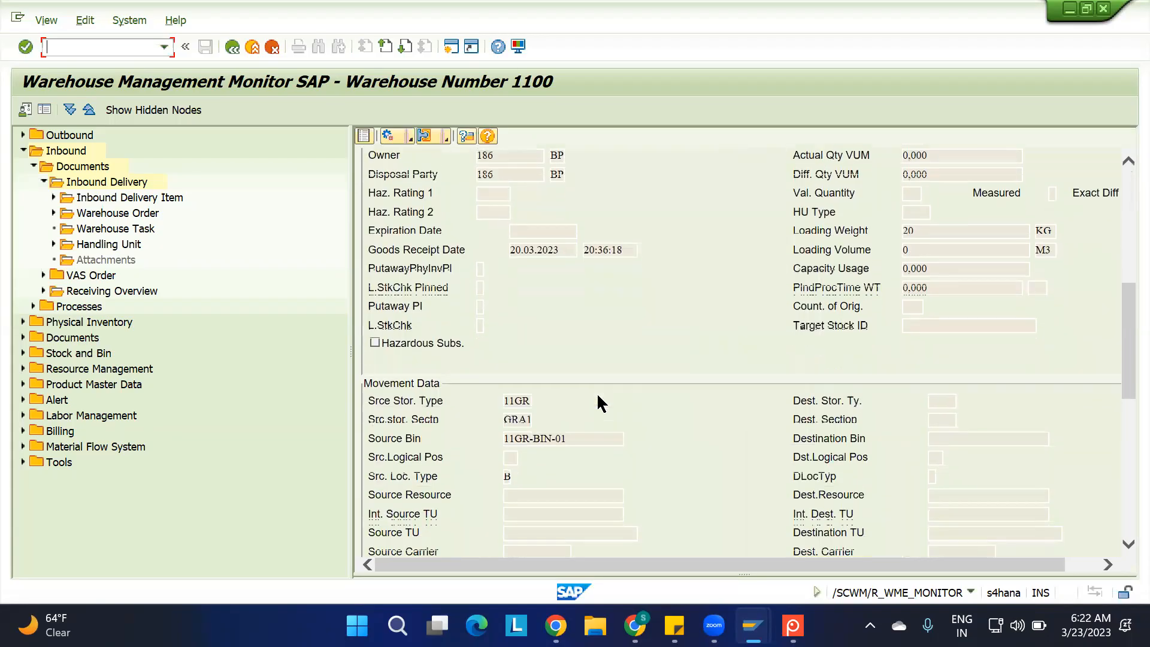
scroll(599, 402, "down", 6)
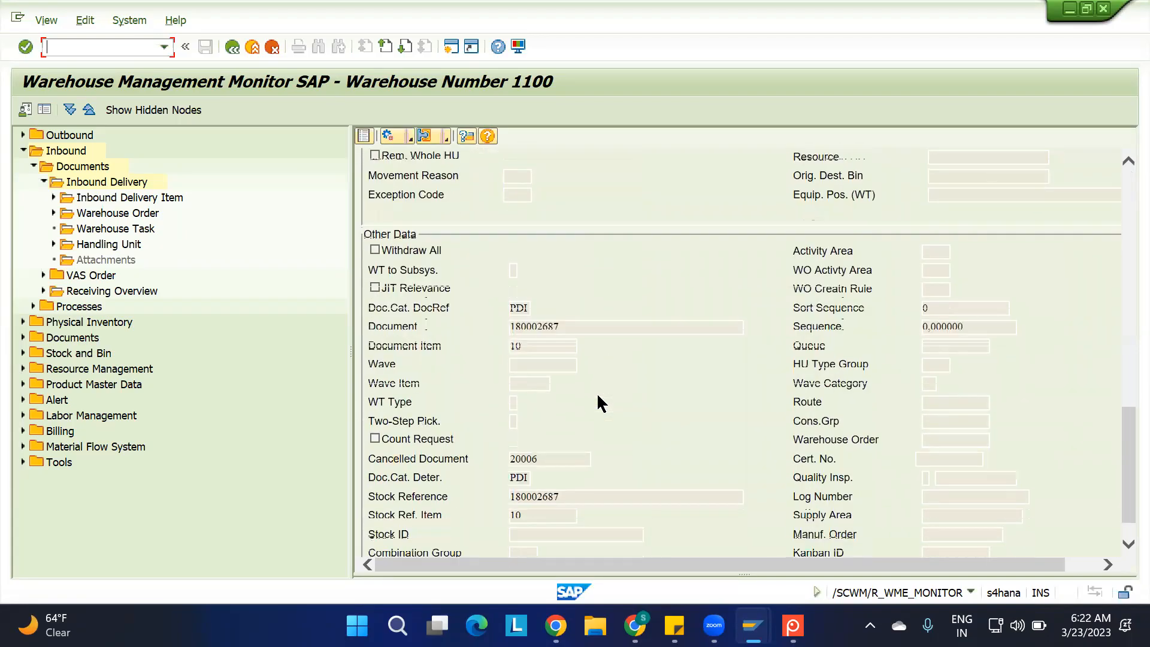
scroll(601, 402, "up", 5)
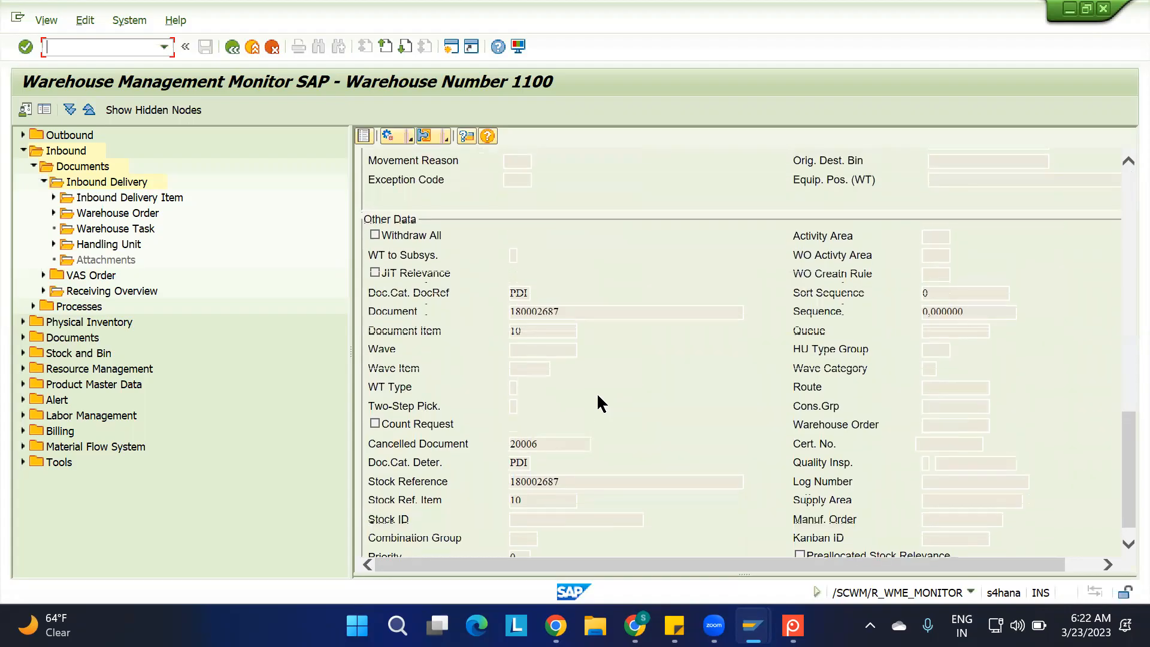
scroll(601, 403, "up", 4)
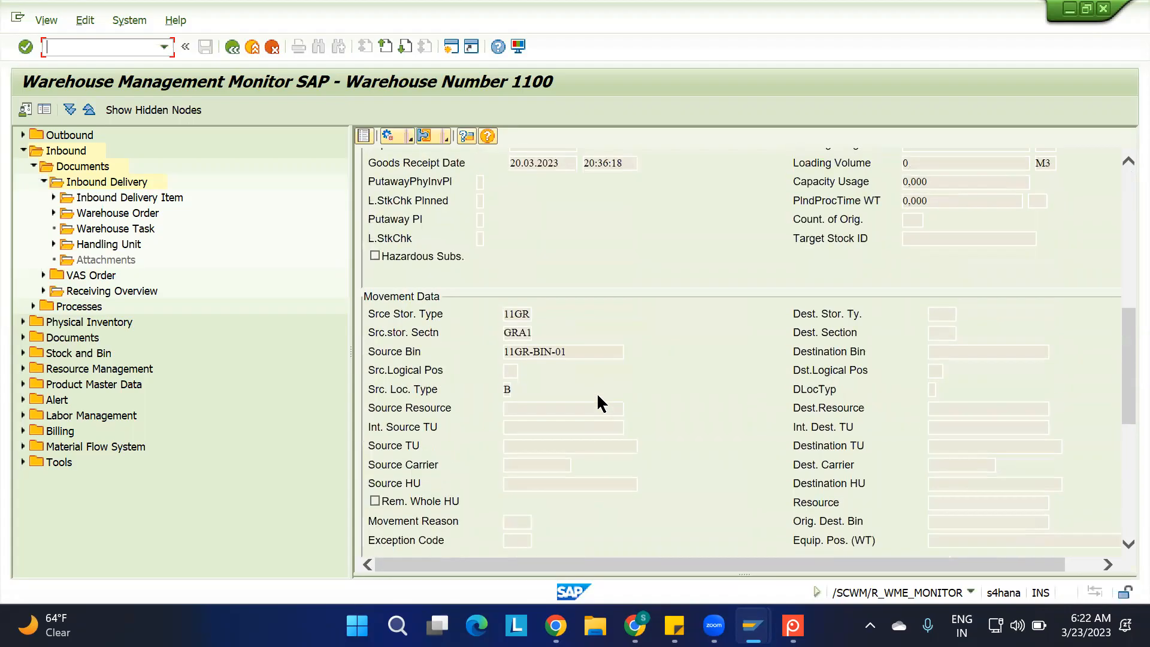
scroll(601, 402, "up", 2)
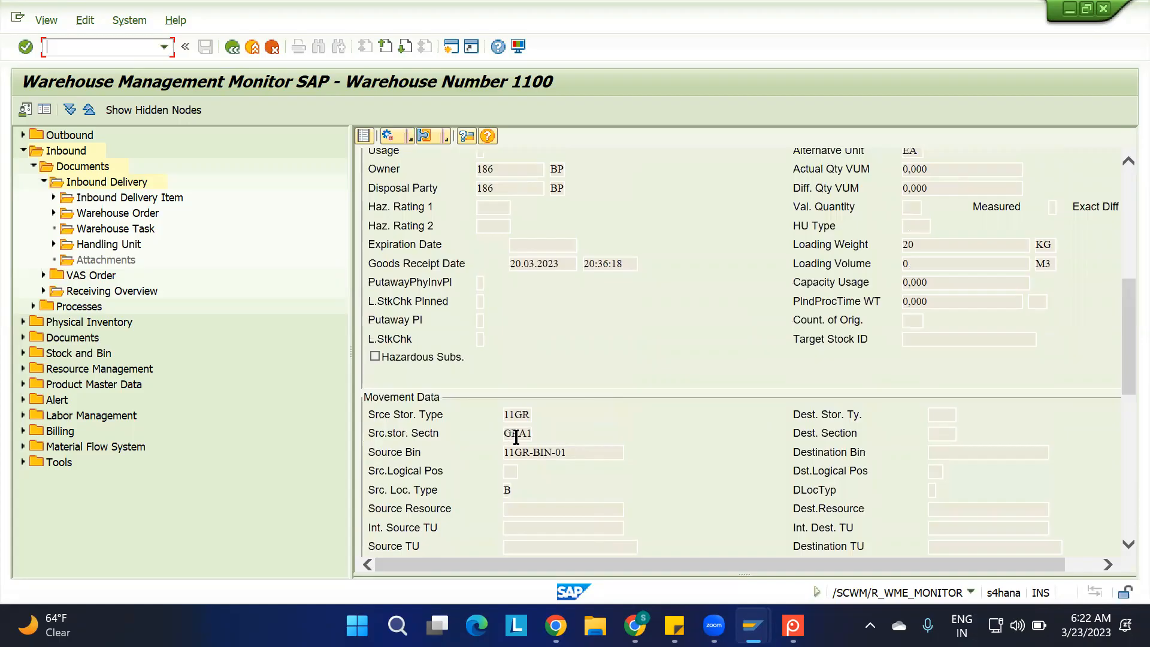
scroll(590, 353, "up", 3)
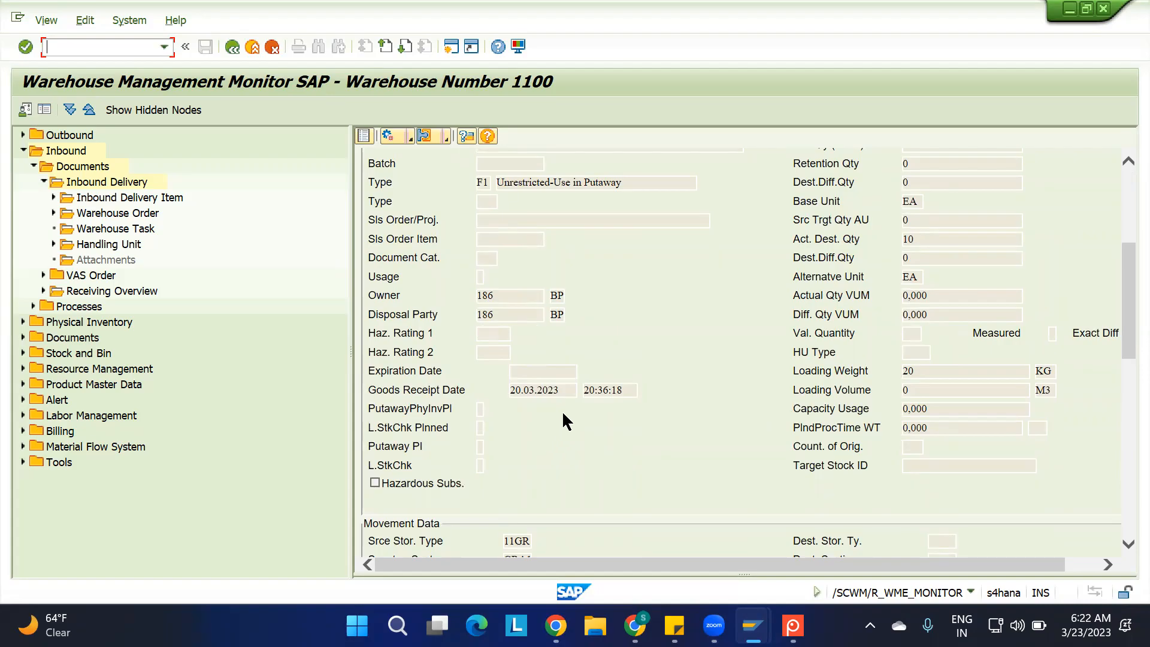
scroll(562, 411, "up", 3)
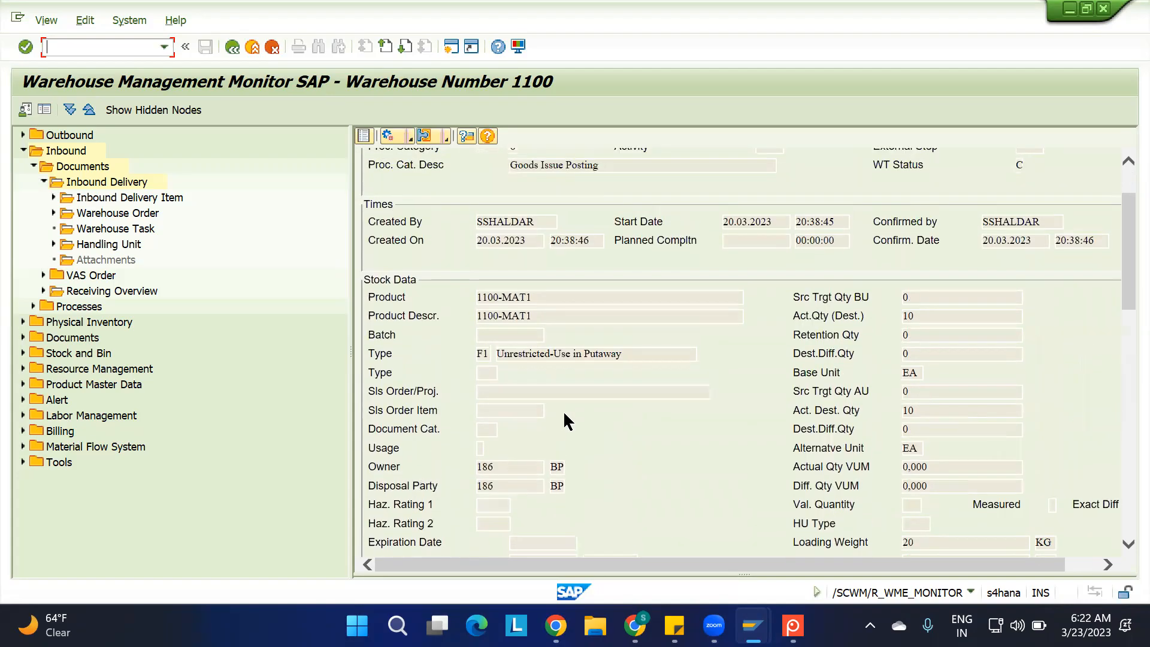
scroll(564, 413, "up", 2)
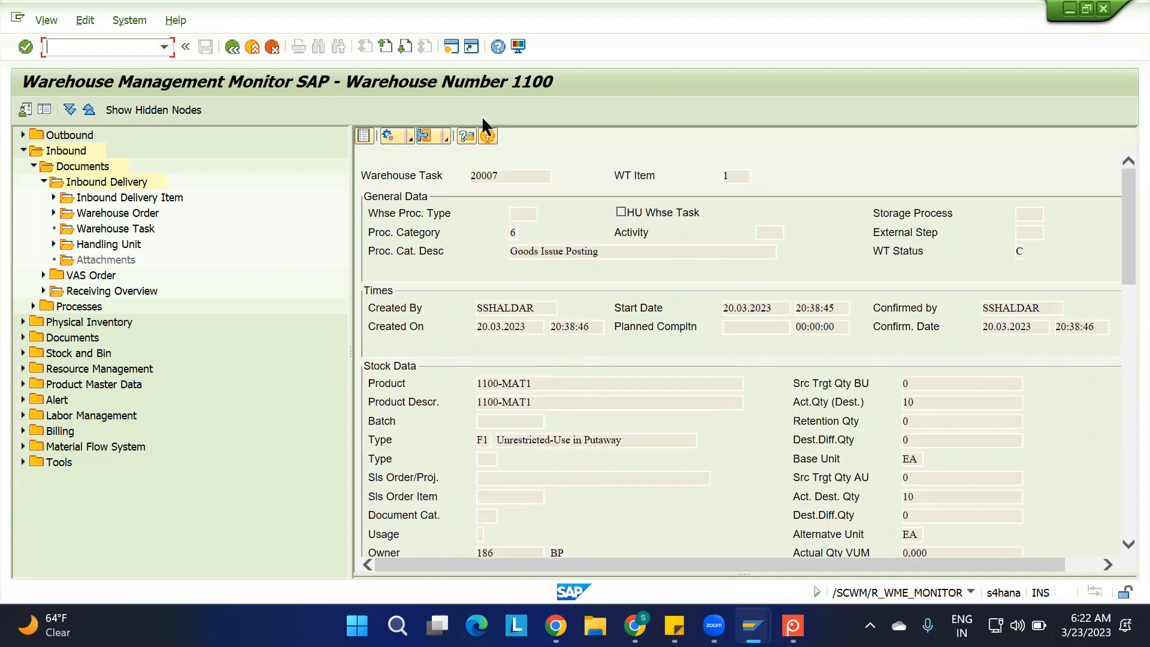
Collapse the Inbound node and look through the subnodes of Physical Inventory and Stock and Bin, closing each again
left_click(44, 180)
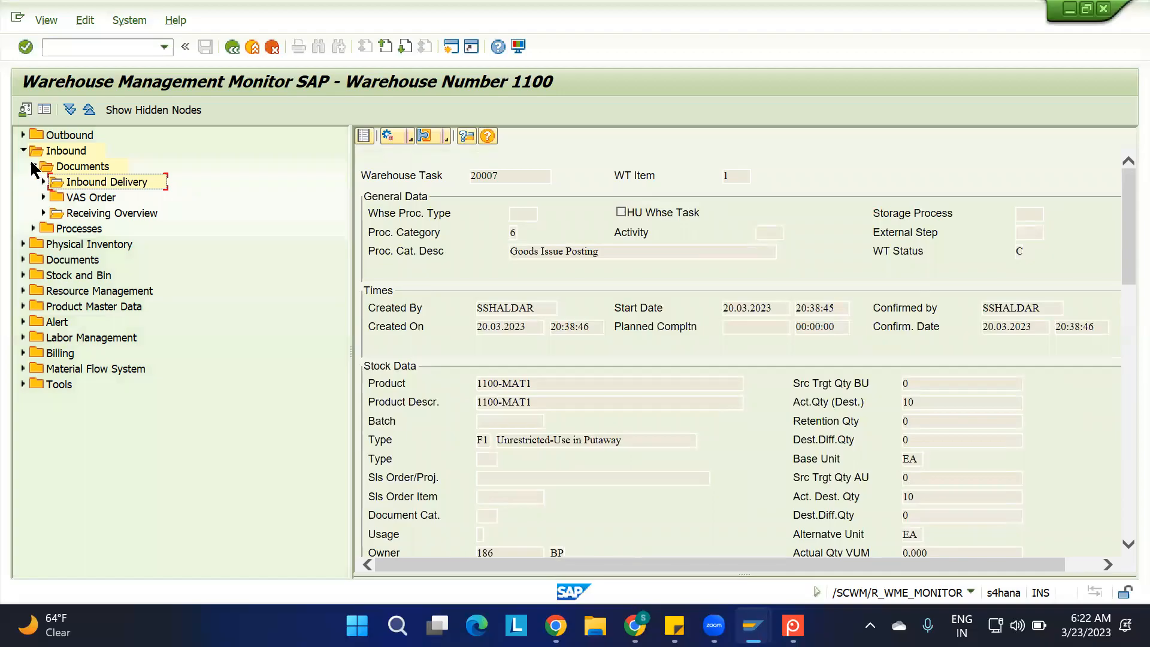
left_click(32, 165)
left_click(23, 150)
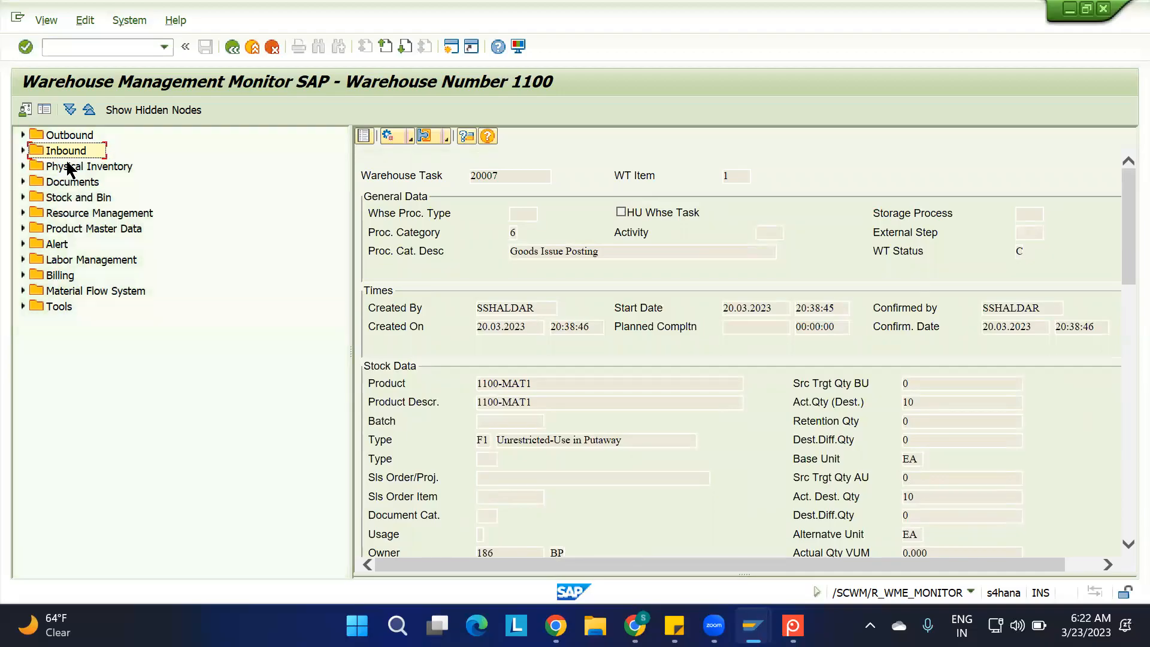
left_click(23, 165)
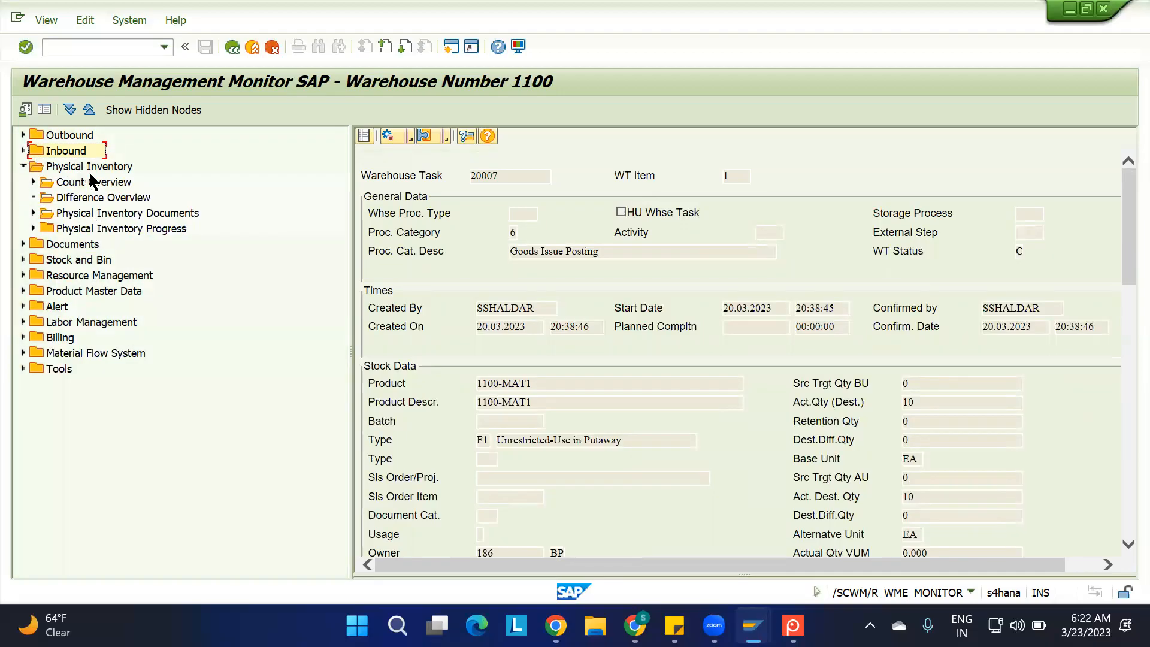
left_click(23, 167)
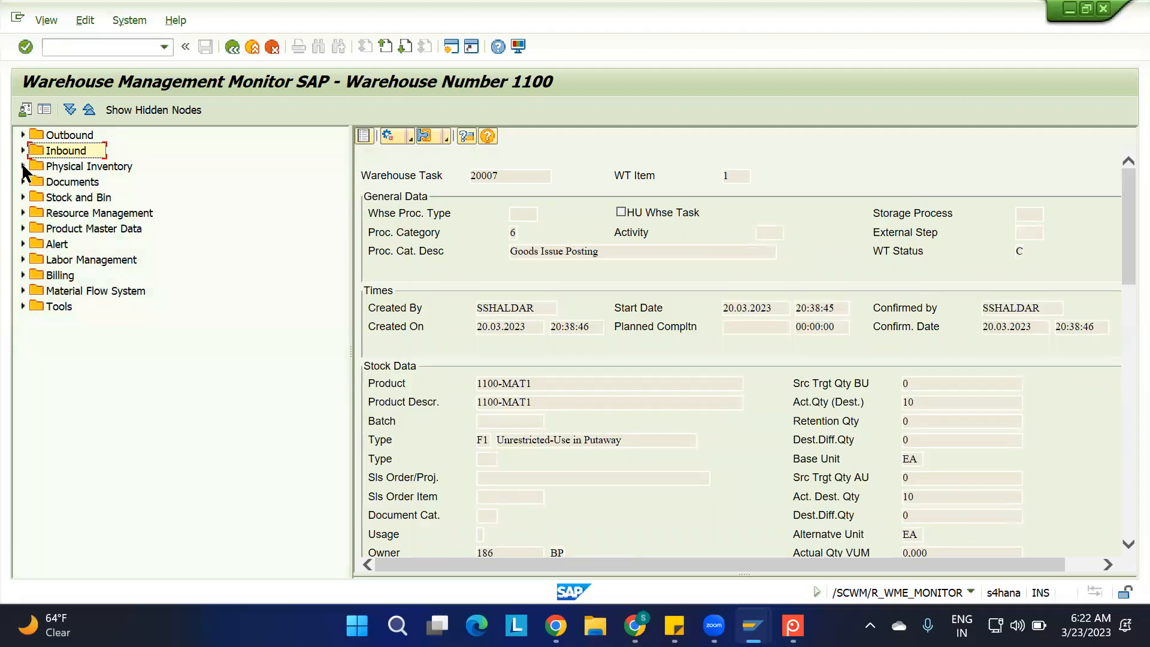
left_click(23, 197)
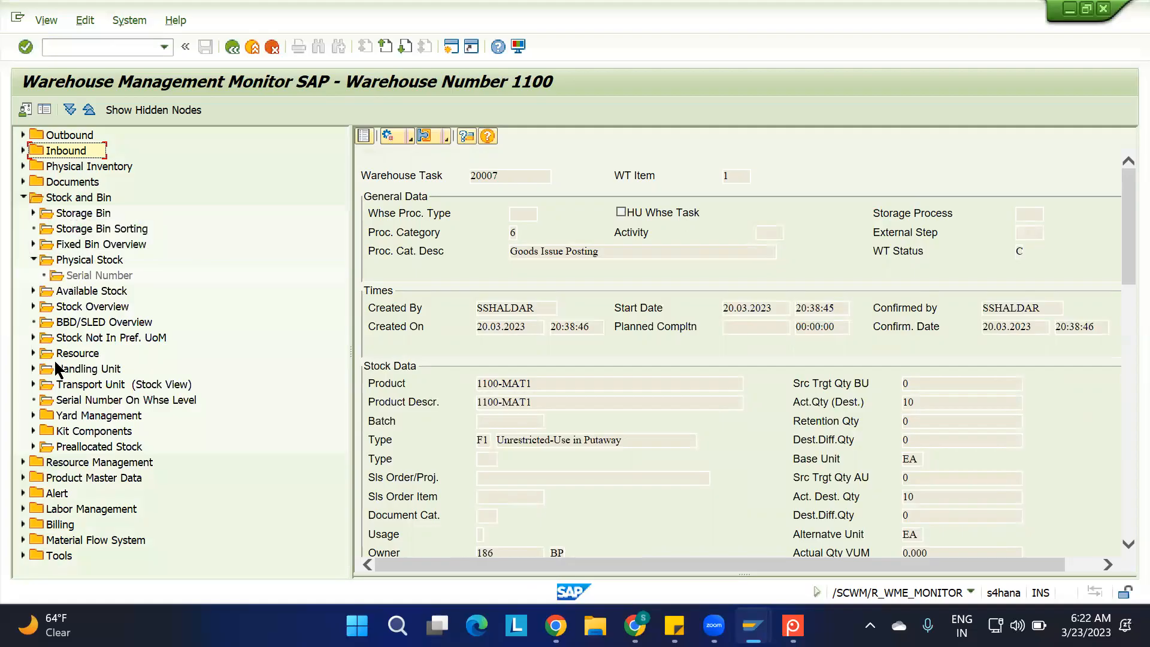
left_click(23, 197)
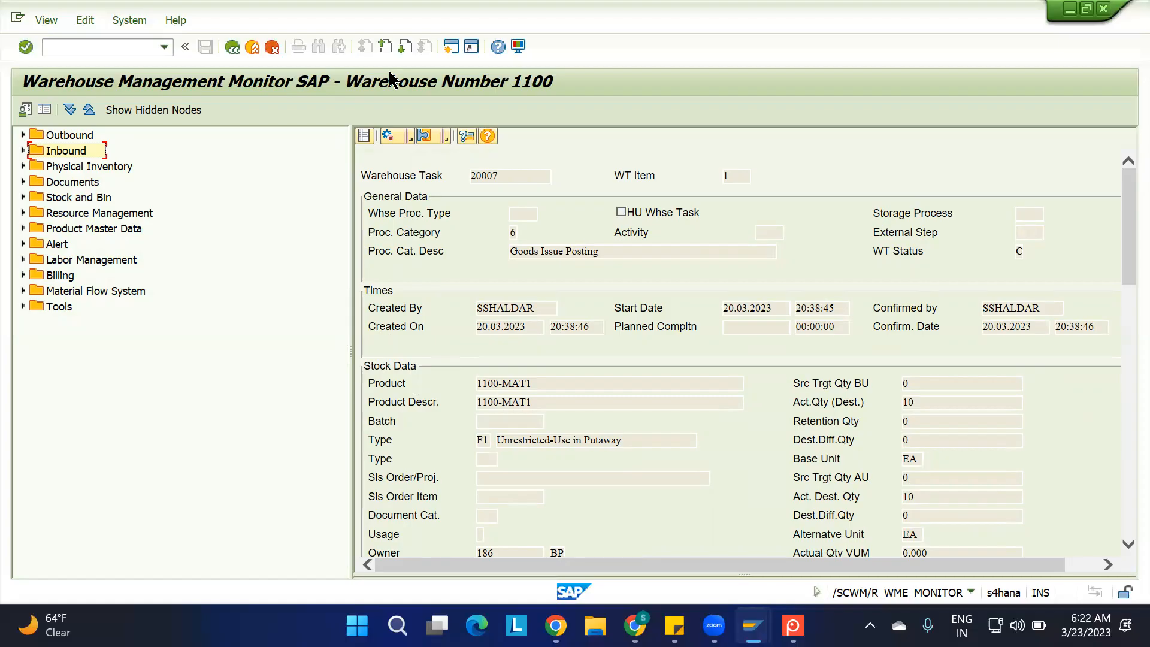
Open a new SAP session and start Maintain Inbound Delivery (/SCWM/PRDI) from the favorites, dismissing the log
left_click(451, 46)
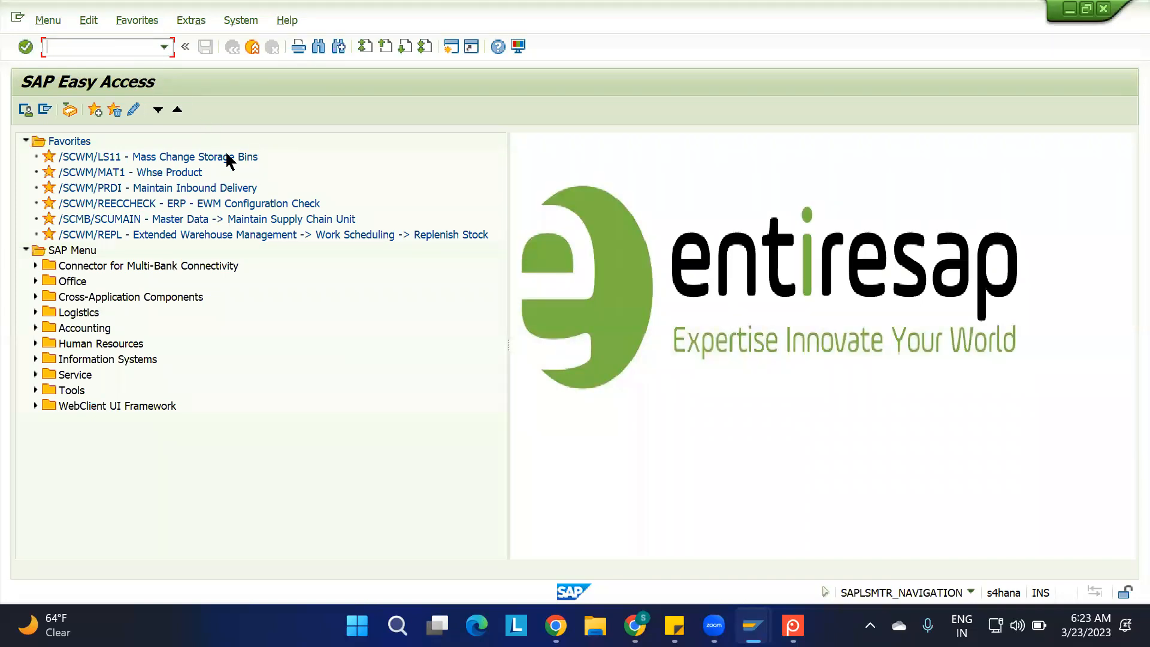
mouse_move(753, 625)
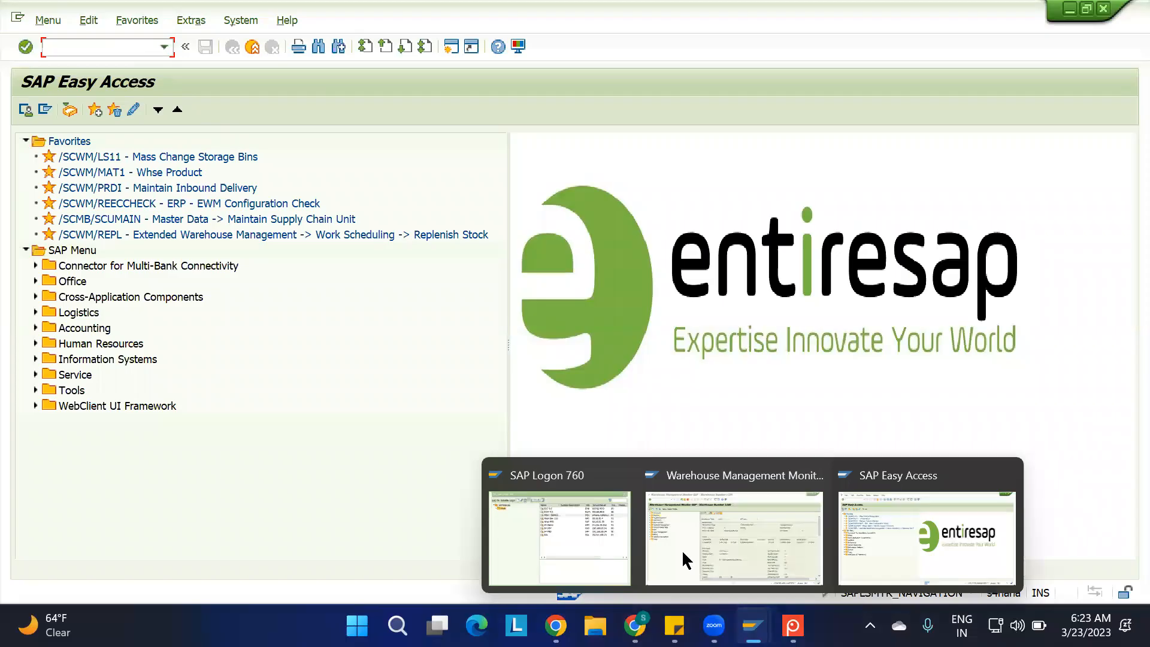
left_click(868, 554)
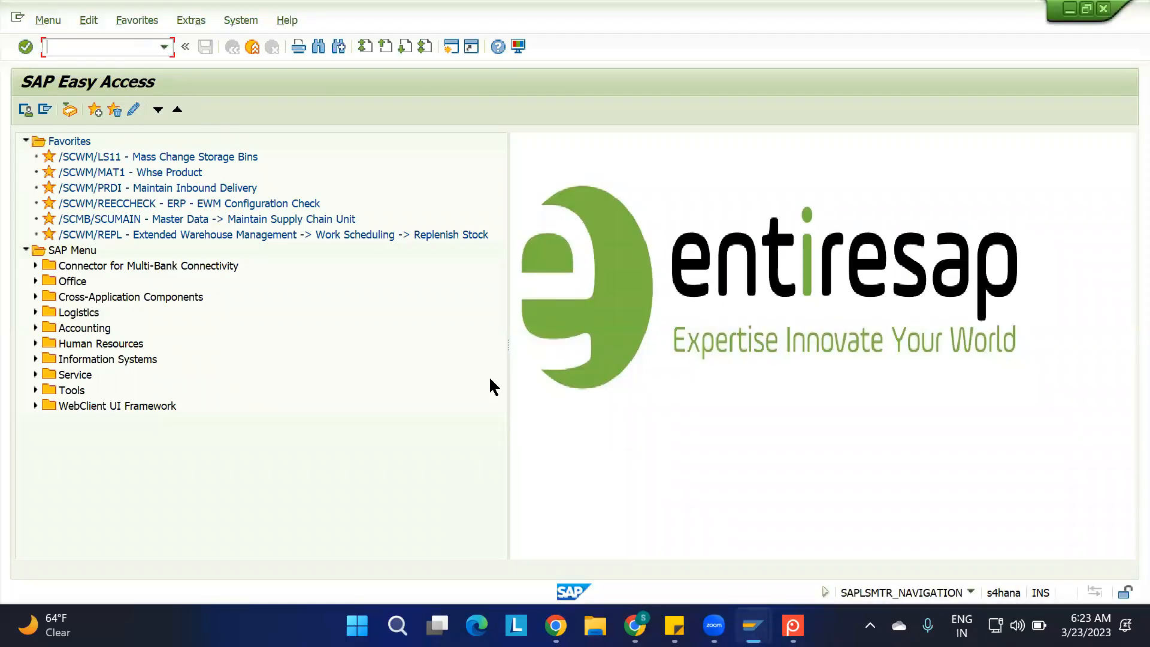
double_click(127, 191)
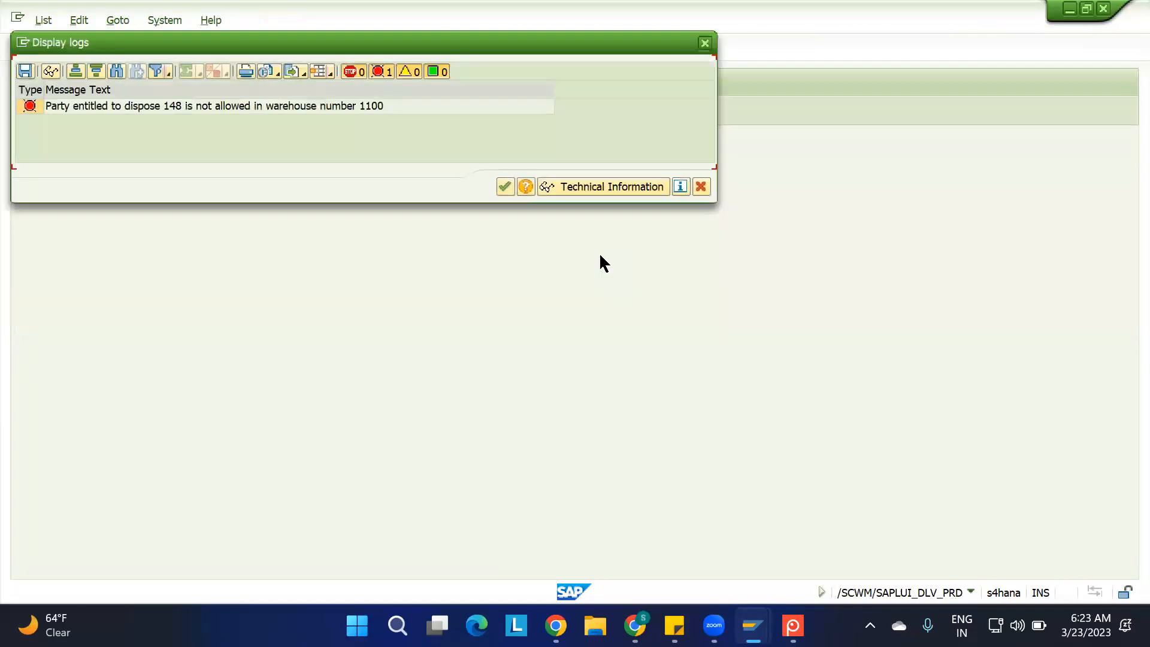
left_click(505, 186)
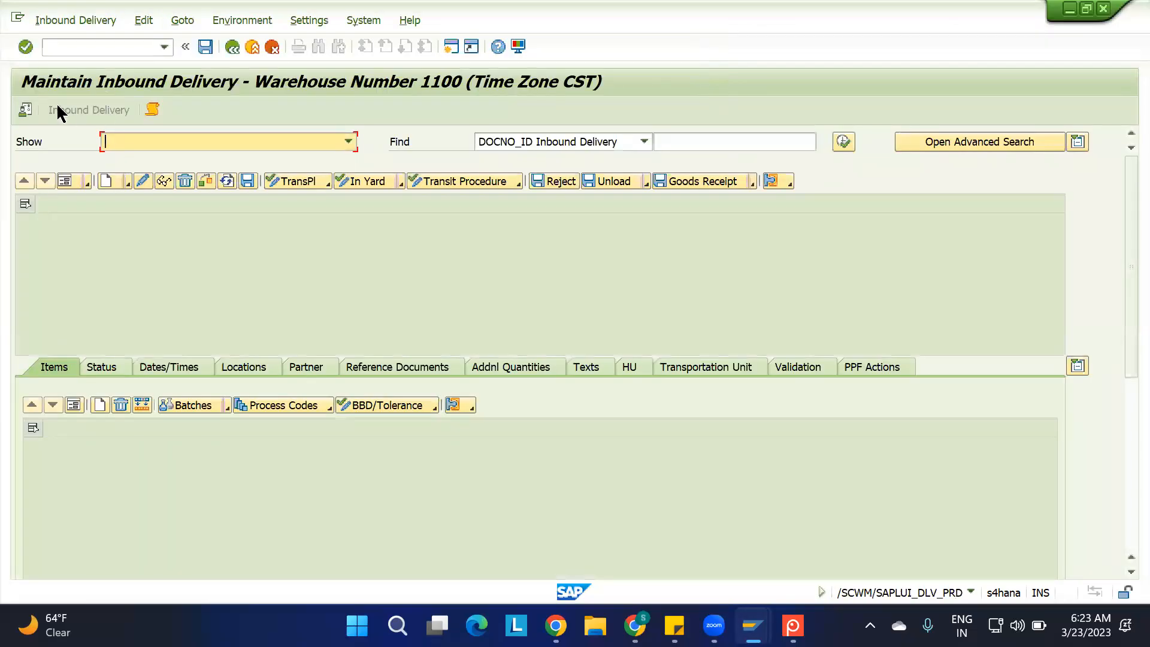
Clear the Disposal Party default value for warehouse 1100 in Maintain Inbound Delivery
left_click(24, 109)
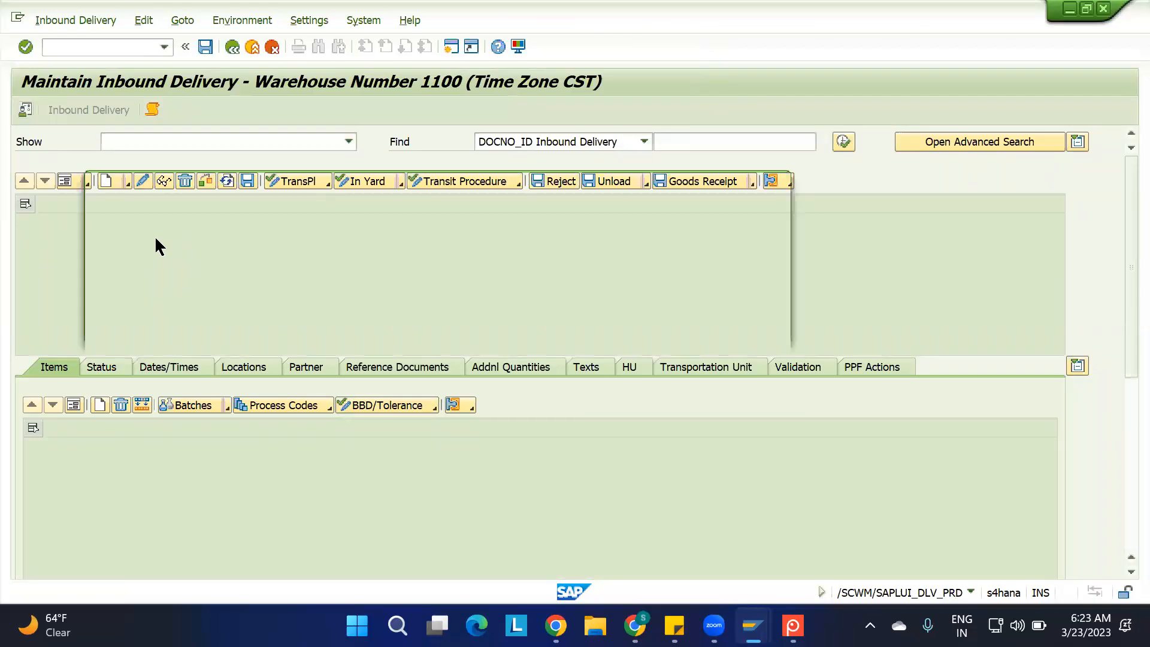
left_click(317, 252)
key("BackSpace")
key("BackSpace")
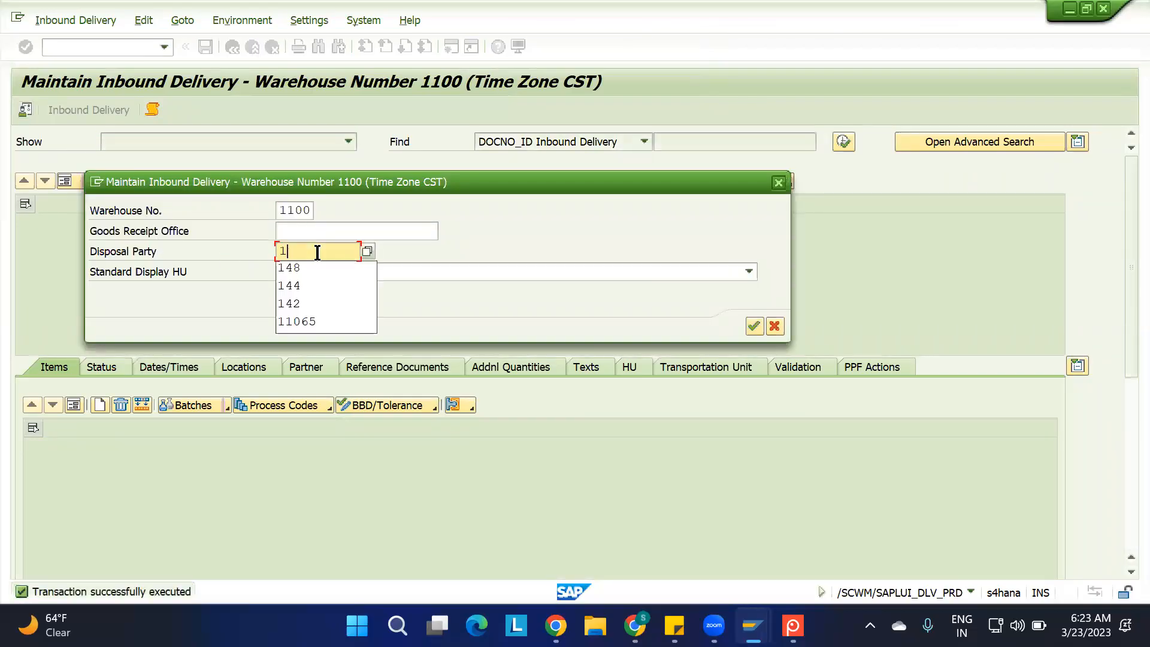
key("BackSpace")
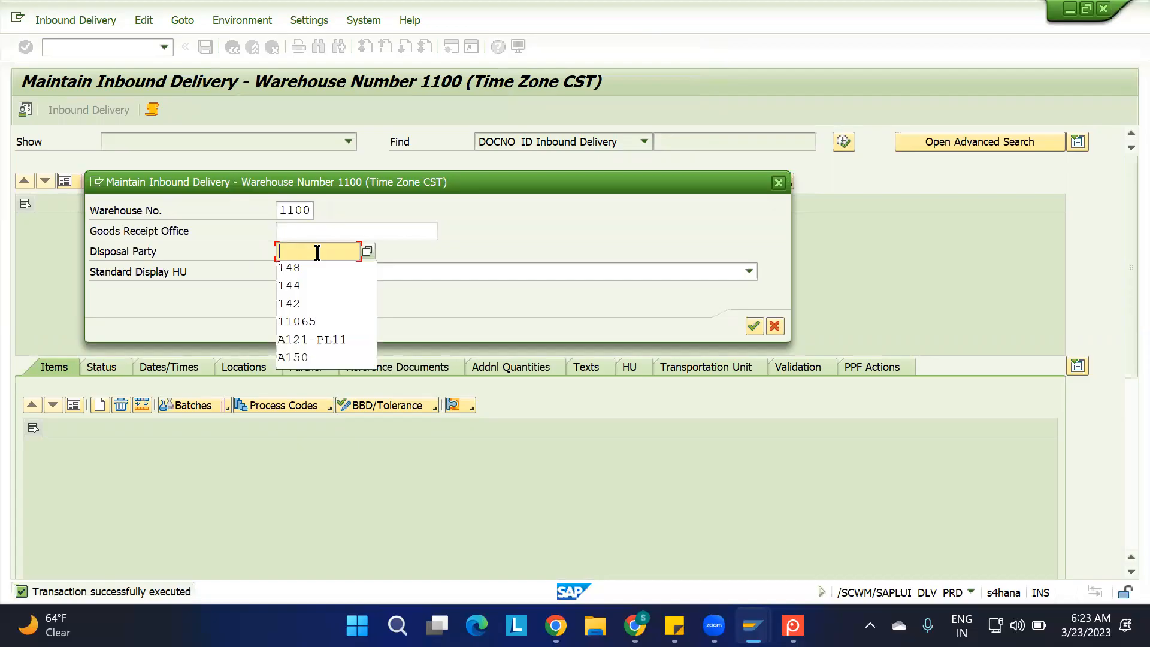
left_click(753, 325)
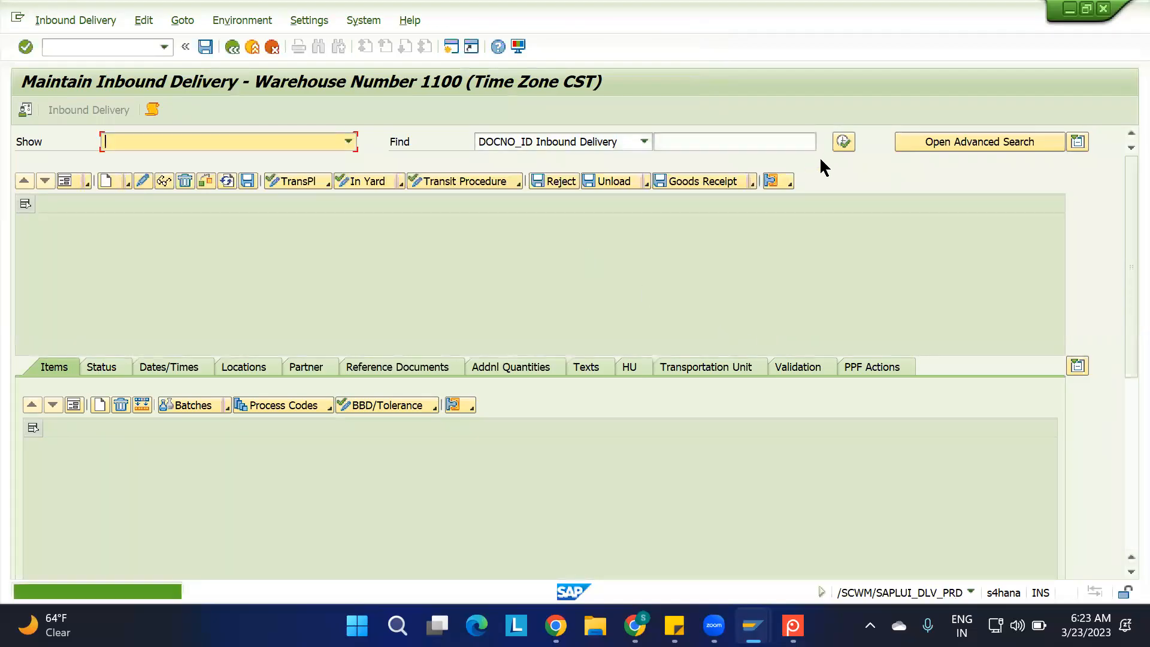
Run the inbound delivery search for warehouse 1100 and show the items of the last listed delivery
left_click(842, 143)
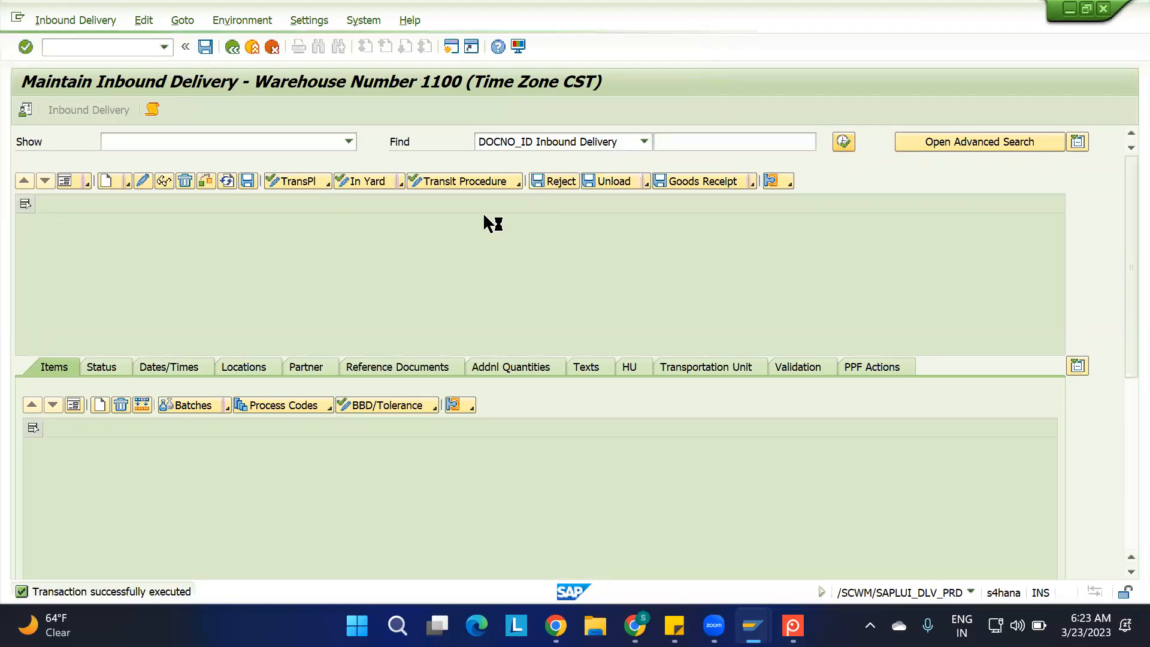
left_click(312, 354)
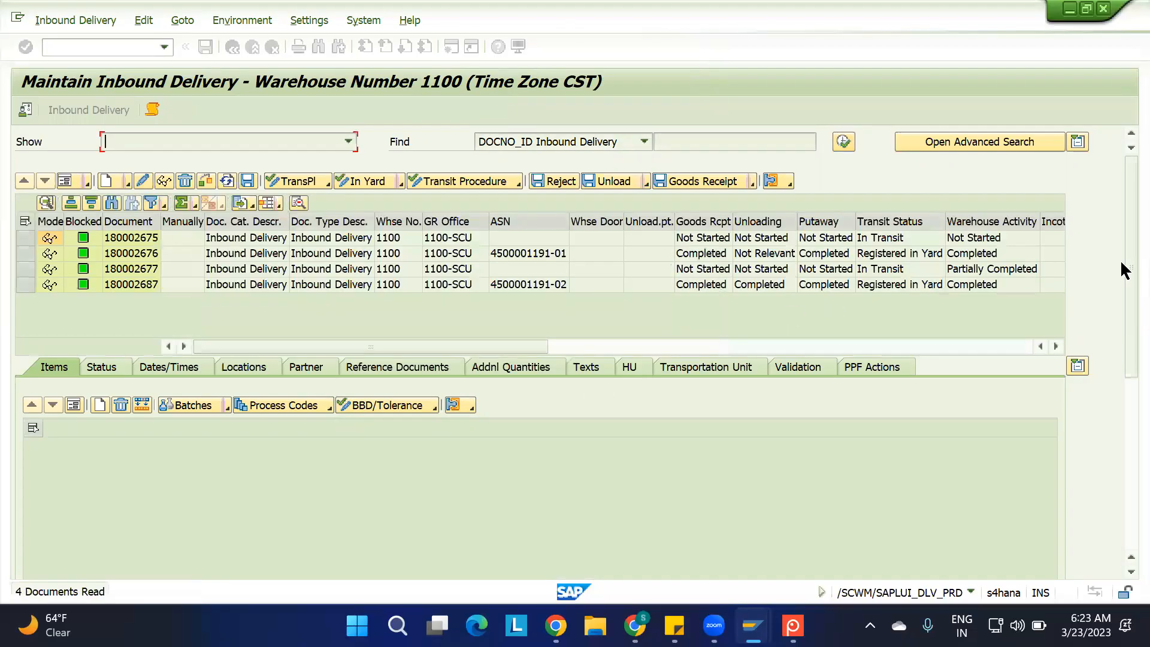
left_click(24, 286)
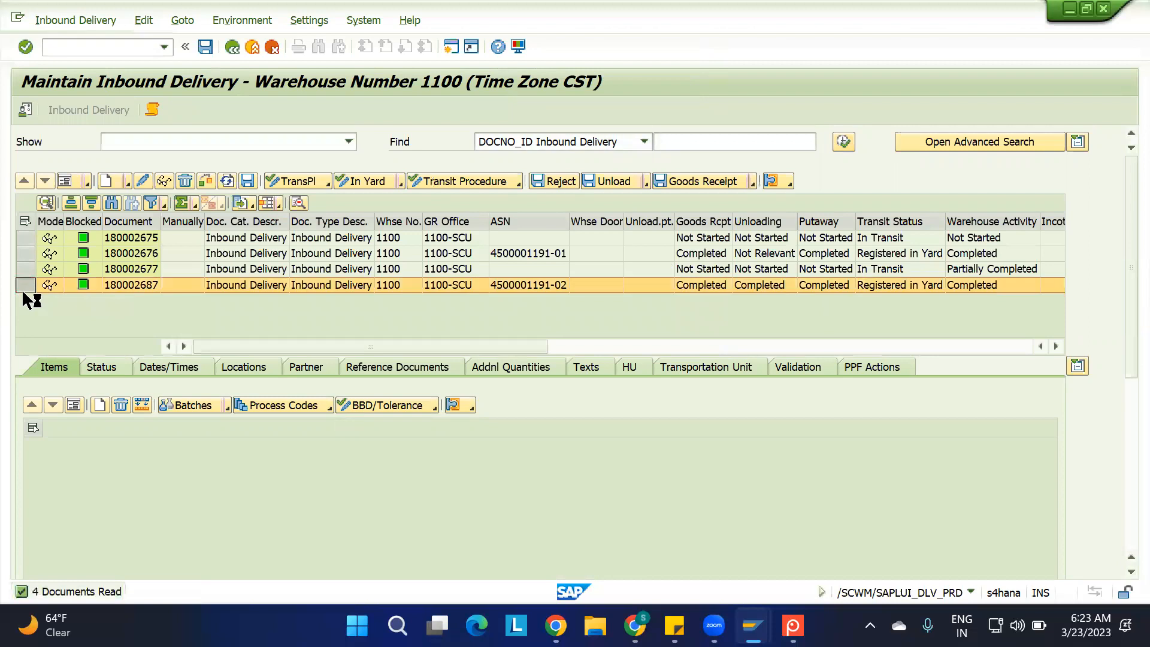
left_click(515, 286)
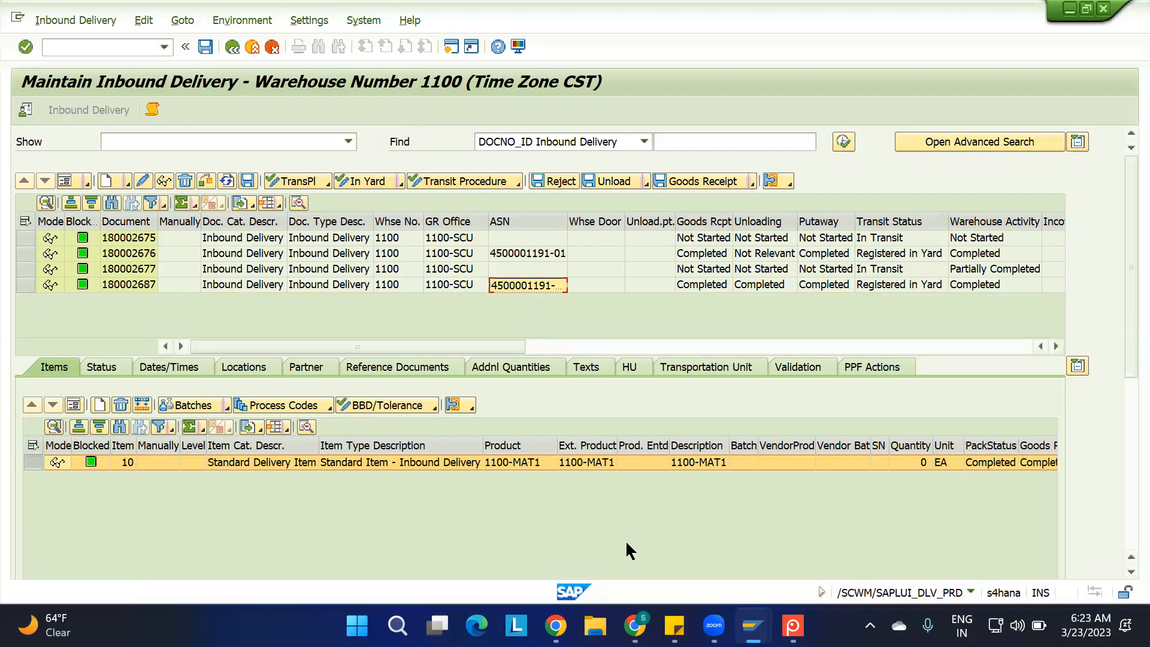
mouse_move(752, 625)
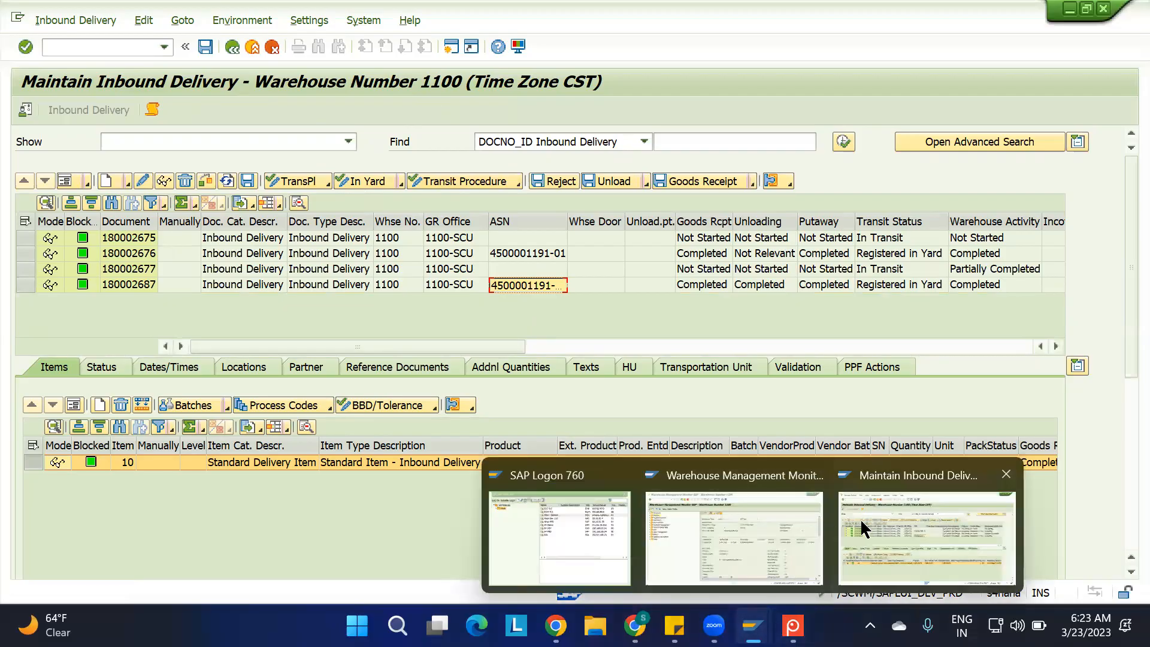
Switch from Maintain Inbound Delivery to the Create Purchase Order transaction and look over its item columns
left_click(133, 47)
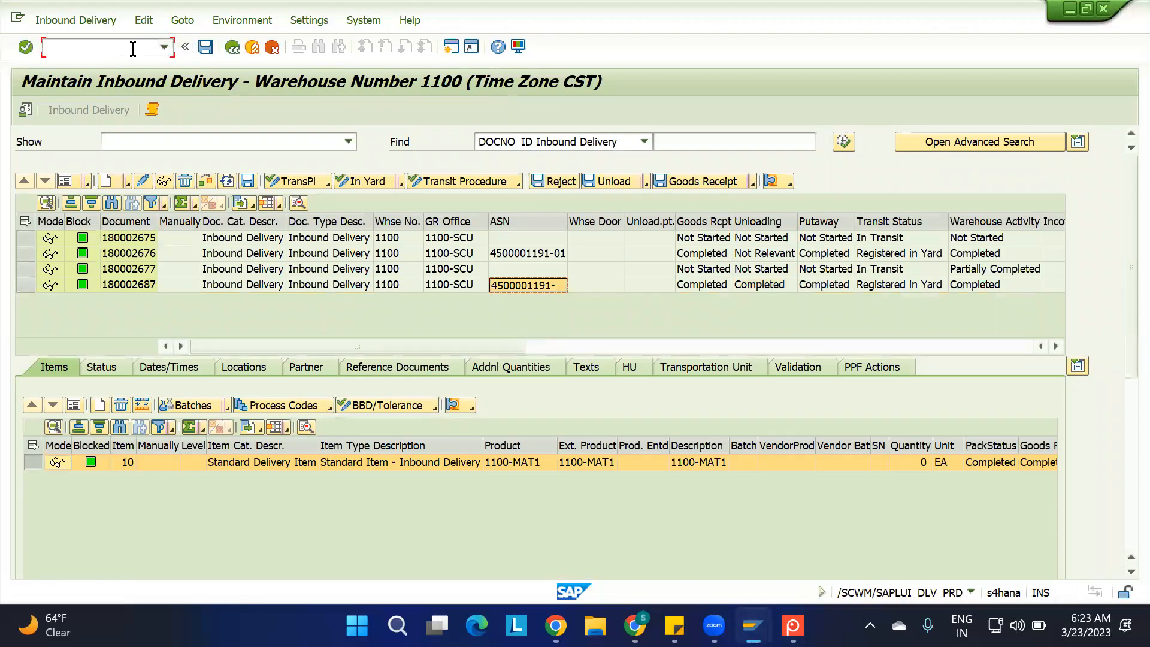
type("/NME21N")
key("Return")
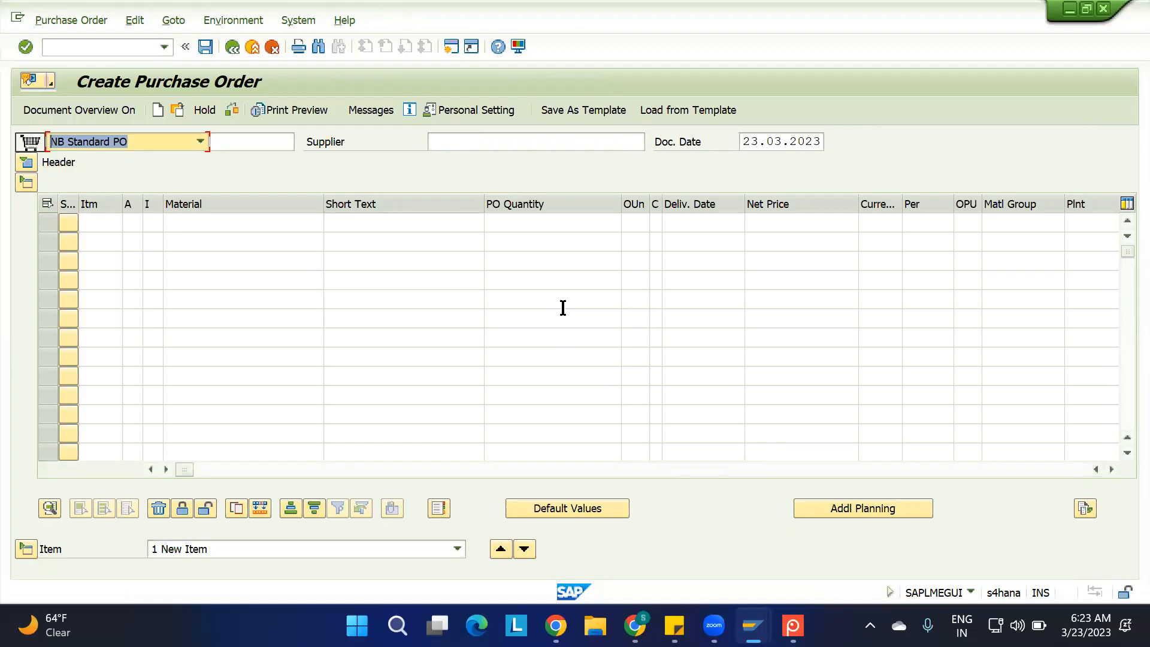
left_click(766, 471)
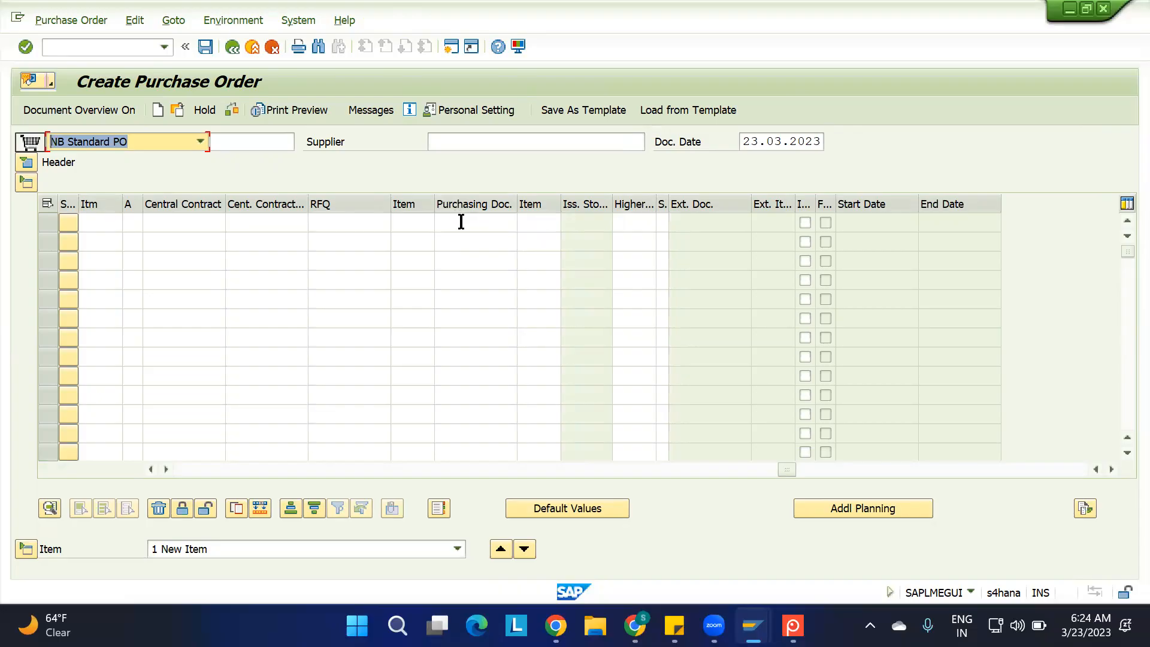
left_click_drag(783, 467, 161, 463)
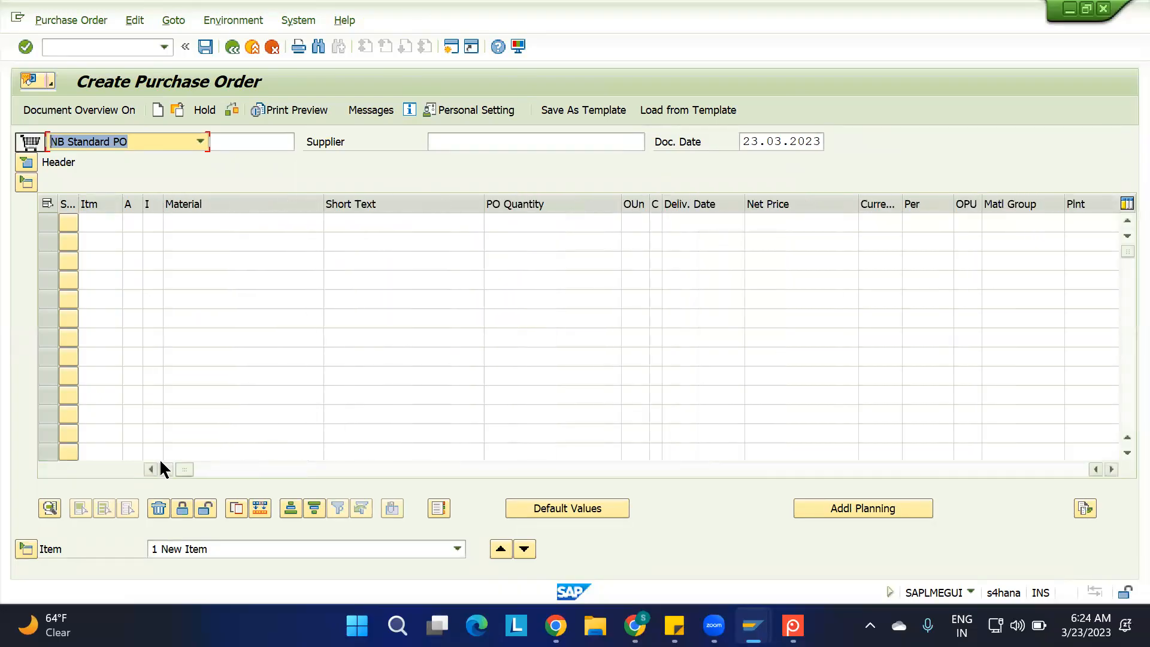
Copy the last purchase order in the document overview into the new order and set item 10's material to 1100-MAT2
left_click(72, 106)
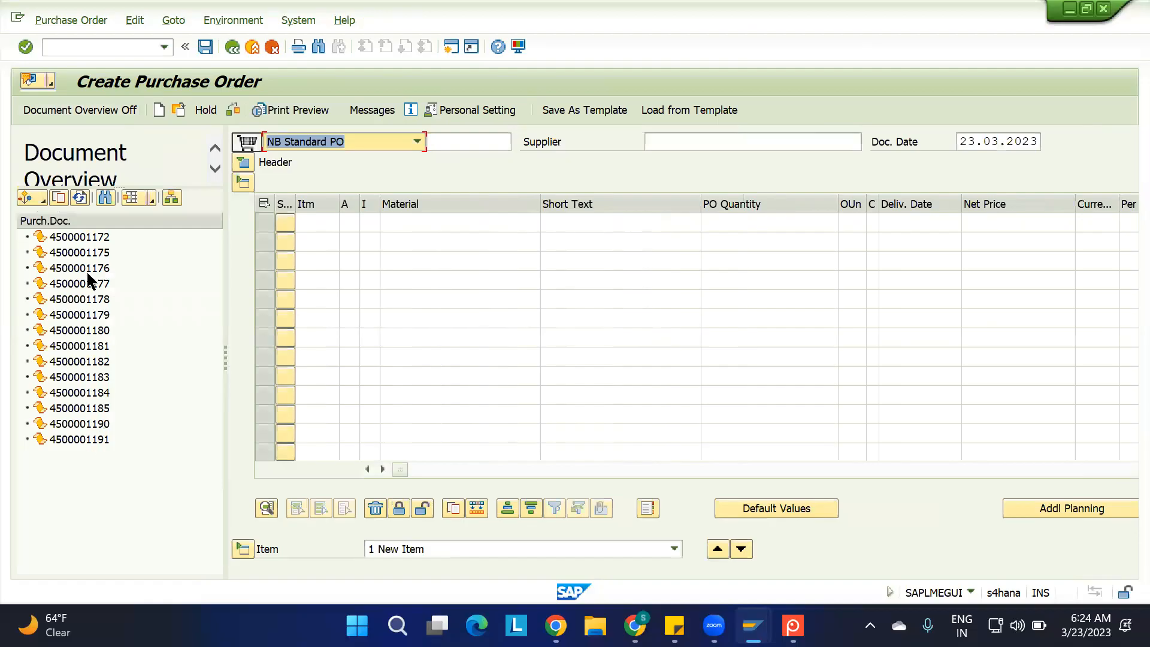
left_click(81, 440)
left_click(59, 199)
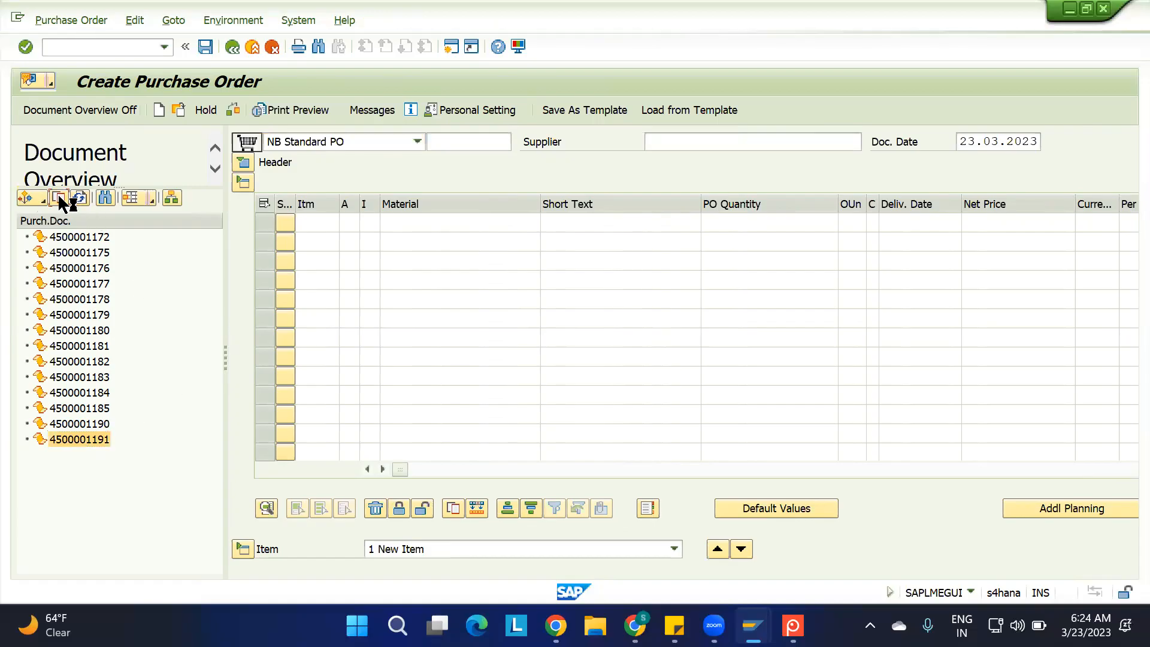
left_click(463, 222)
key("BackSpace")
type("2")
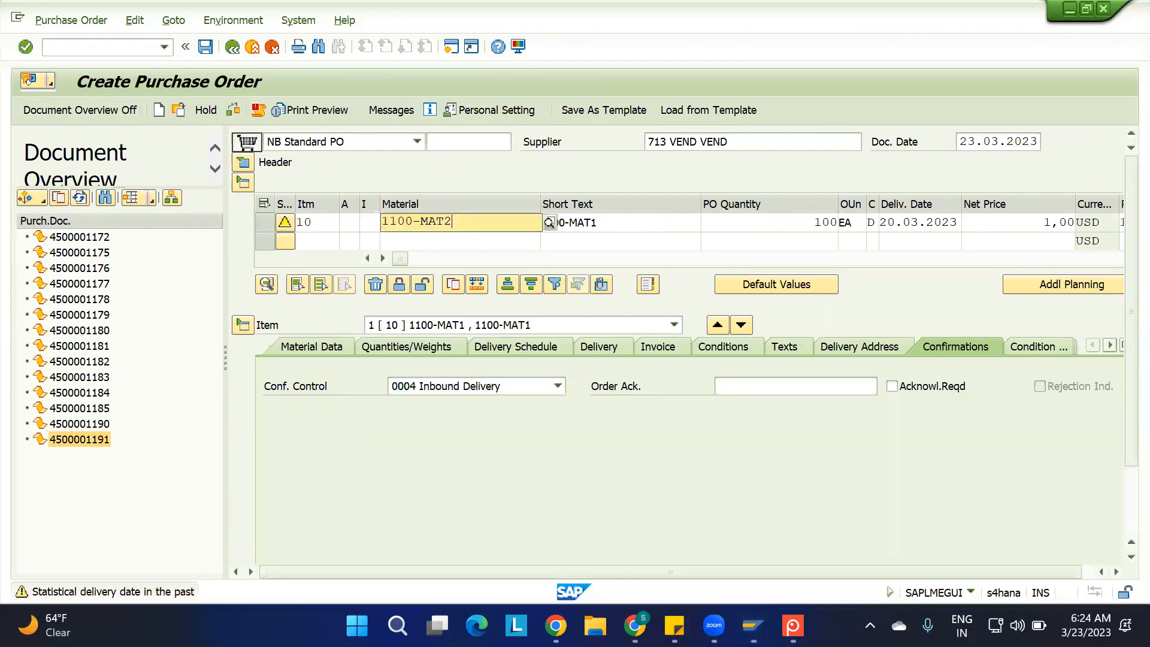
key("Return")
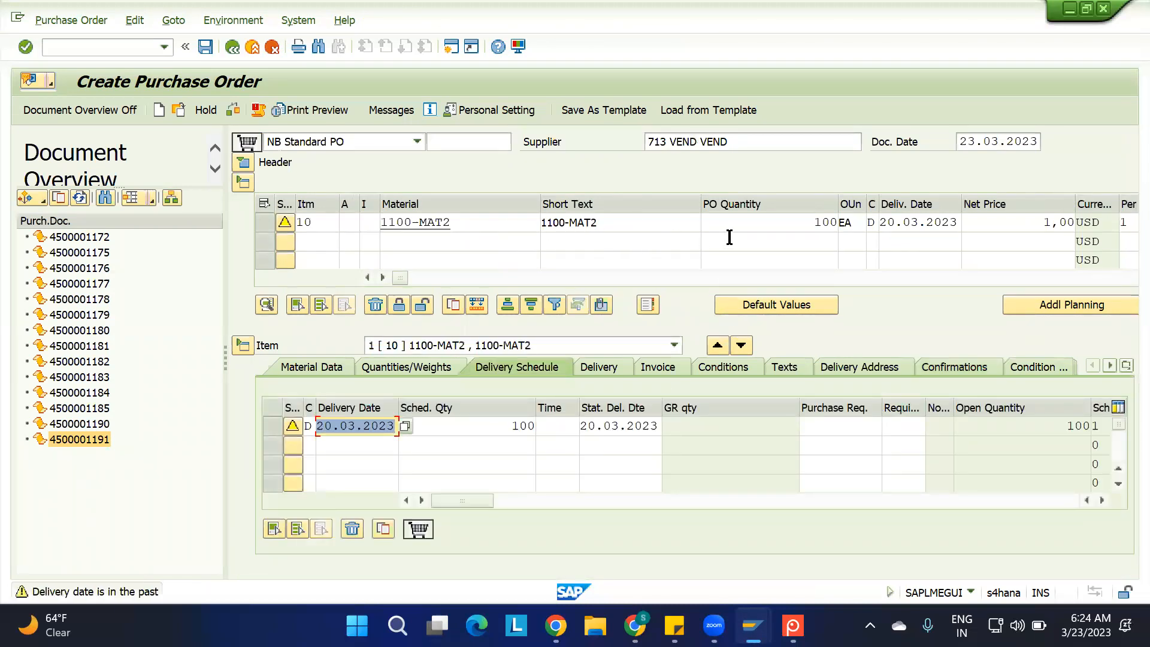
Set item 10's delivery date to 08.04.2023 and review its plant and storage location and the order's supplier
left_click(925, 222)
left_click(968, 222)
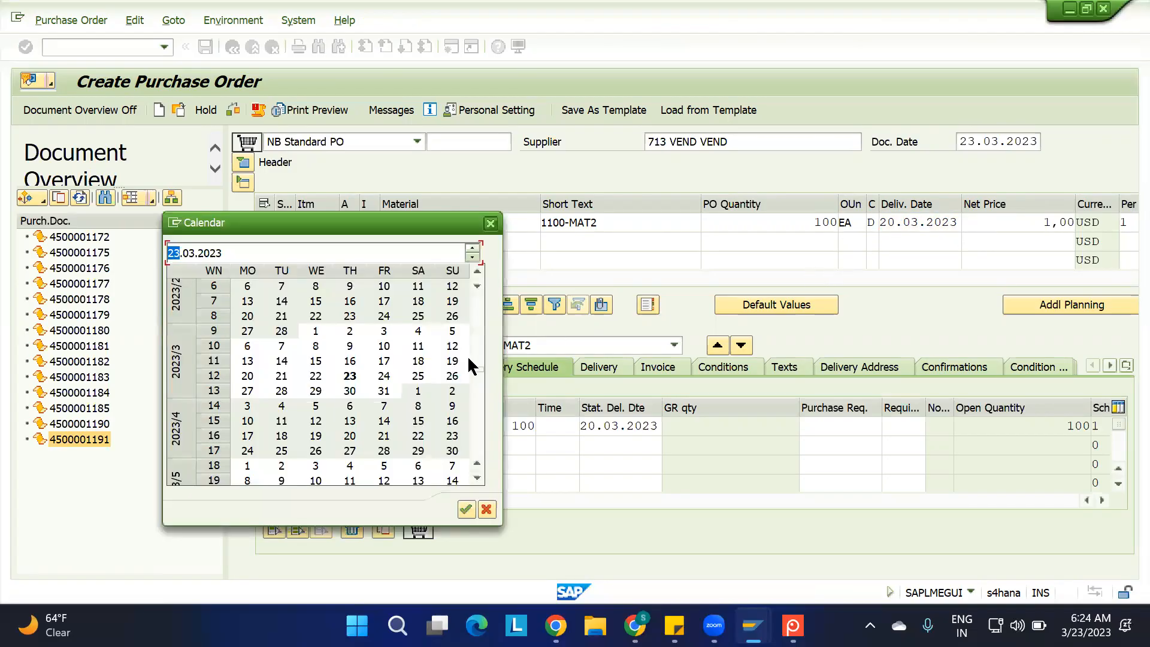
double_click(413, 406)
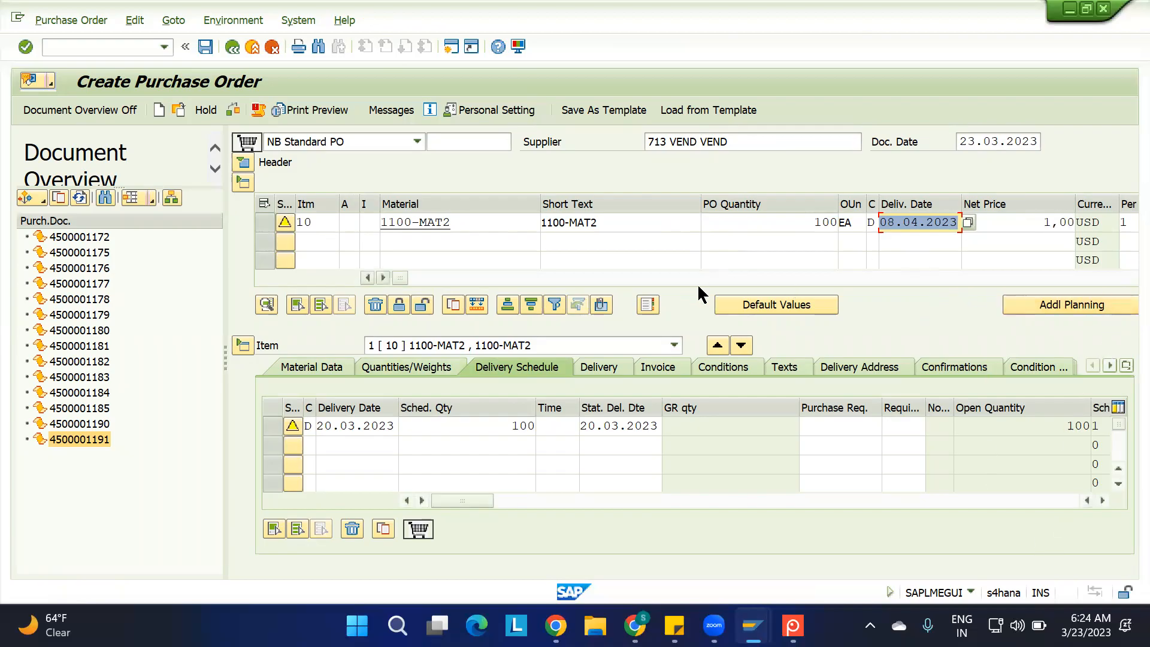
left_click(382, 277)
left_click(382, 277)
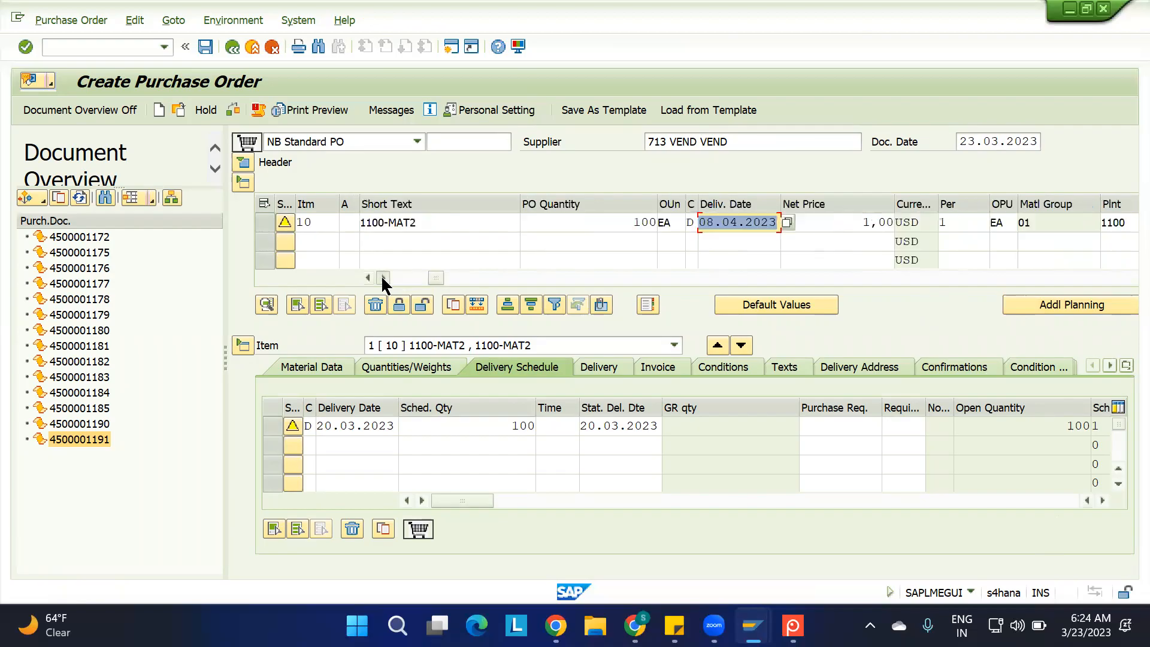
left_click(382, 277)
left_click(382, 277)
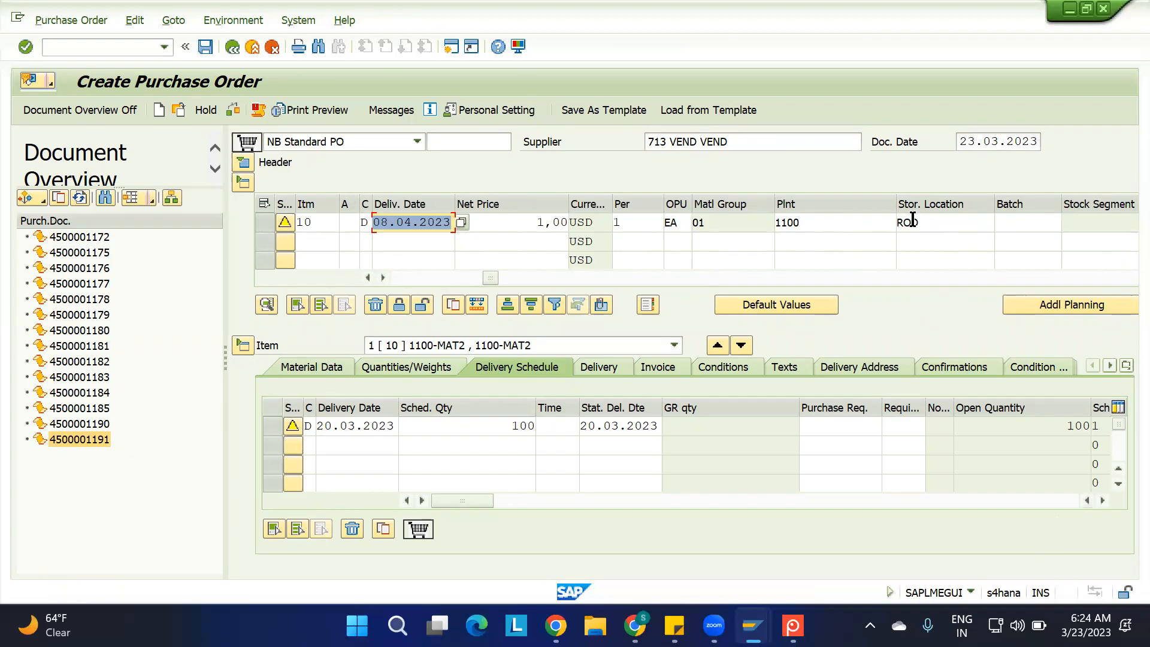
left_click(749, 142)
left_click_drag(749, 143, 581, 160)
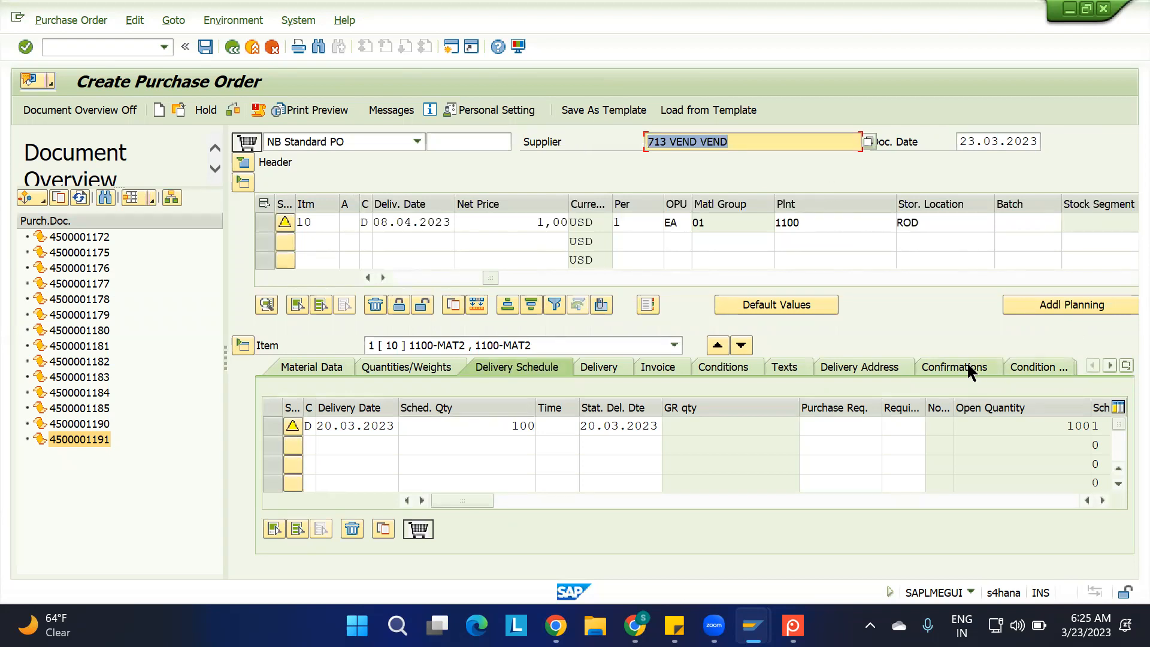
Set item 10's confirmation control to 0004 Inbound Delivery
left_click(949, 368)
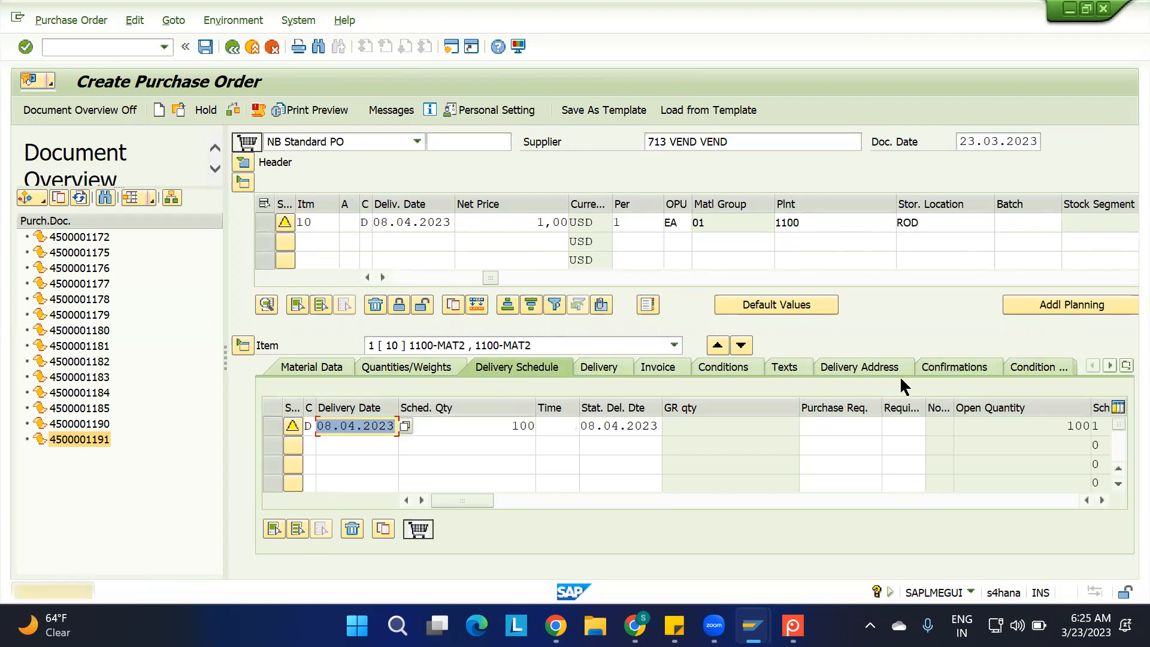
left_click(949, 366)
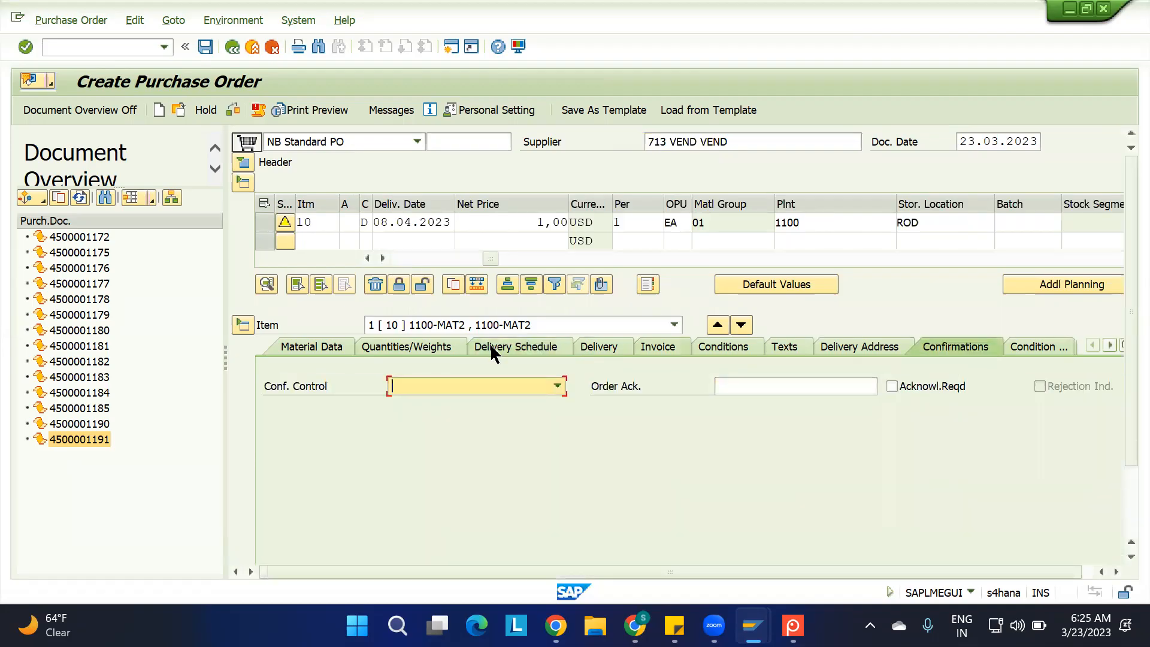
left_click(468, 385)
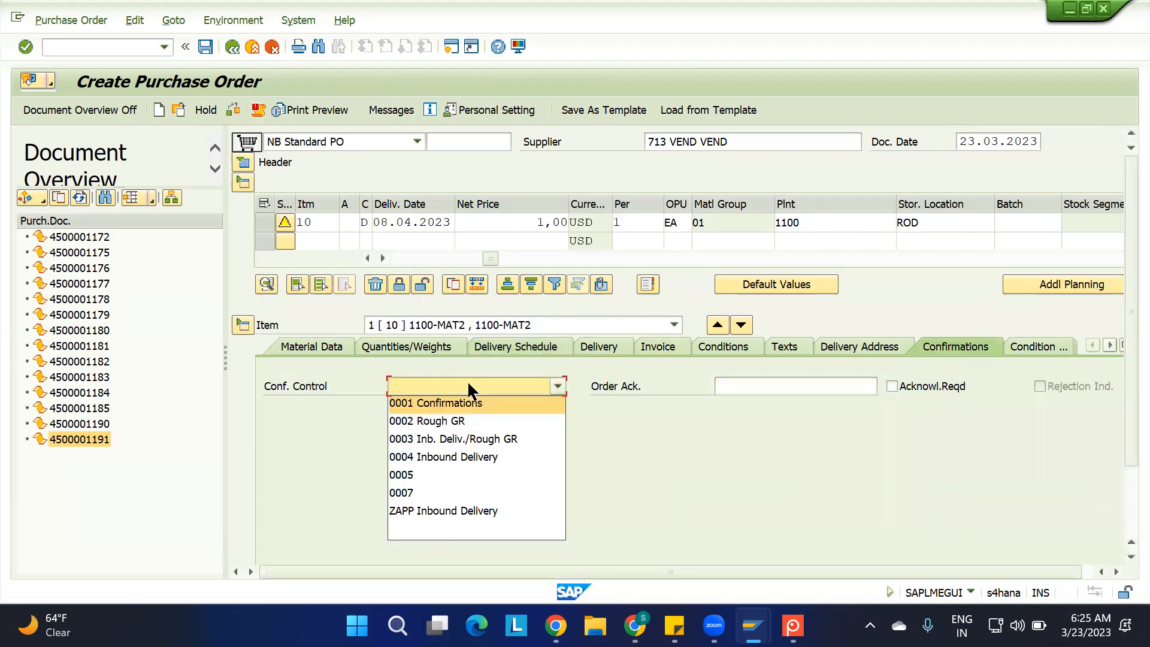
left_click(446, 460)
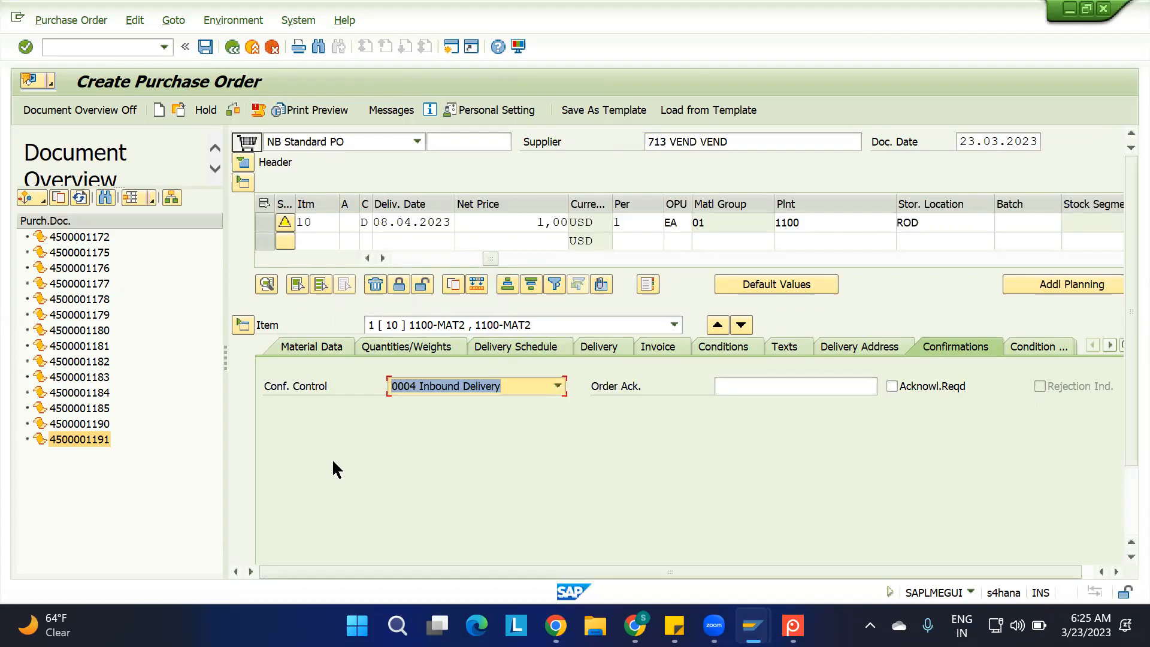
Check the standard purchase order for errors and save it
left_click(411, 257)
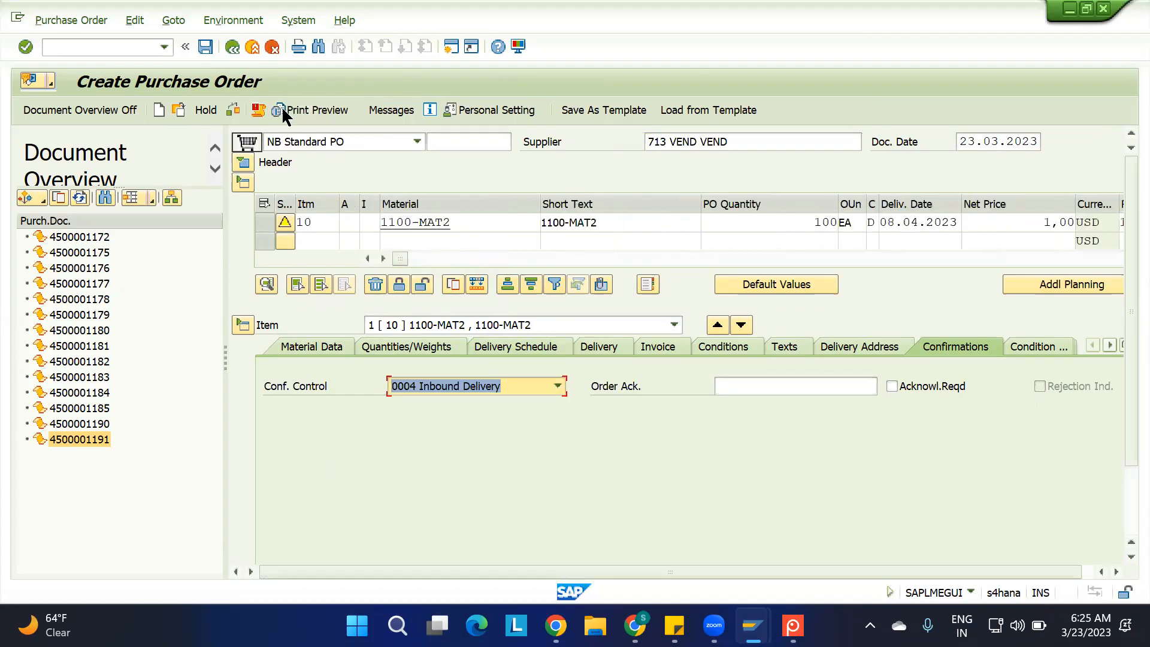
left_click(233, 109)
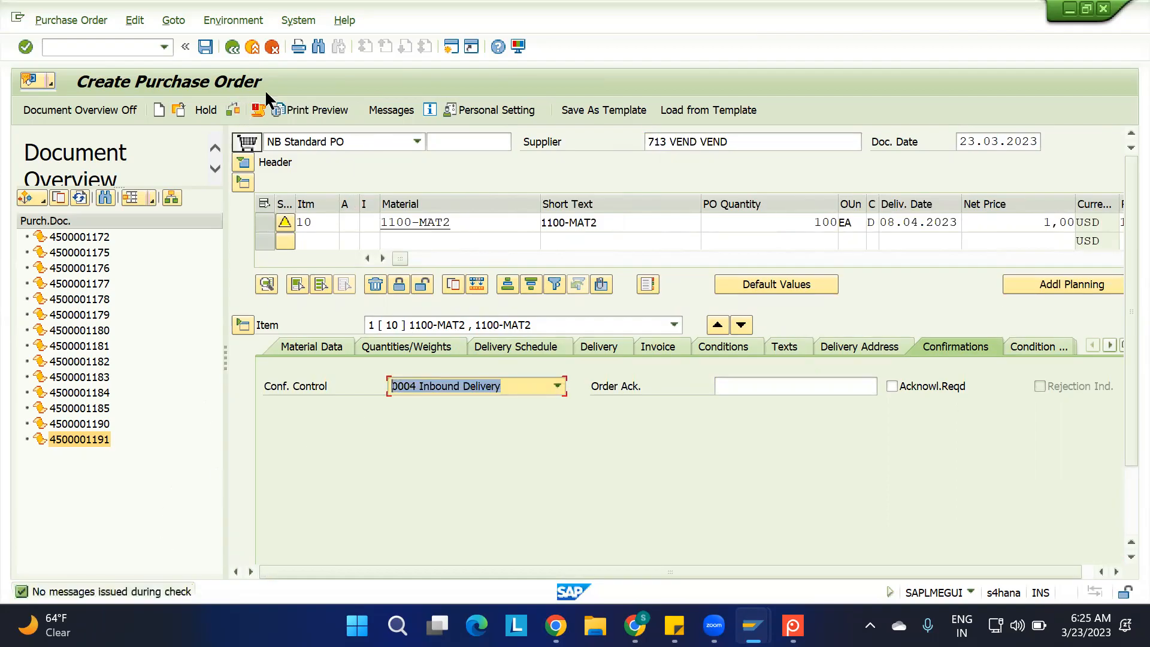
key("ctrl+s")
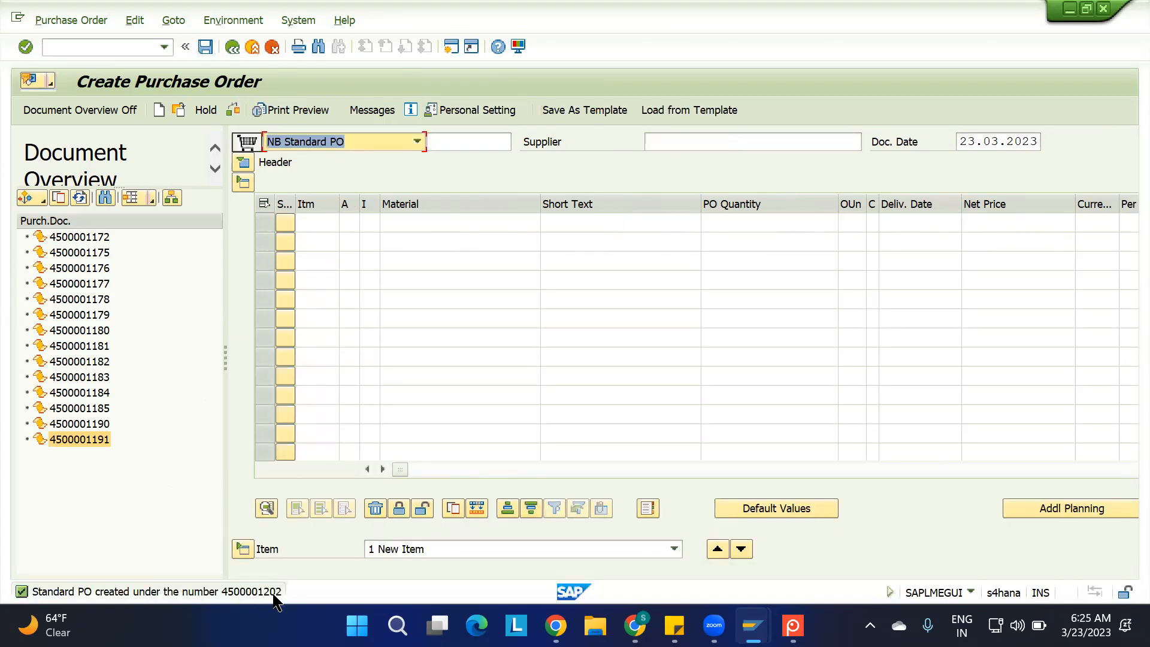
Start Create Inbound Delivery for the new purchase order, using its number followed by "-MAT2-TEST1" as the external ID
left_click(136, 53)
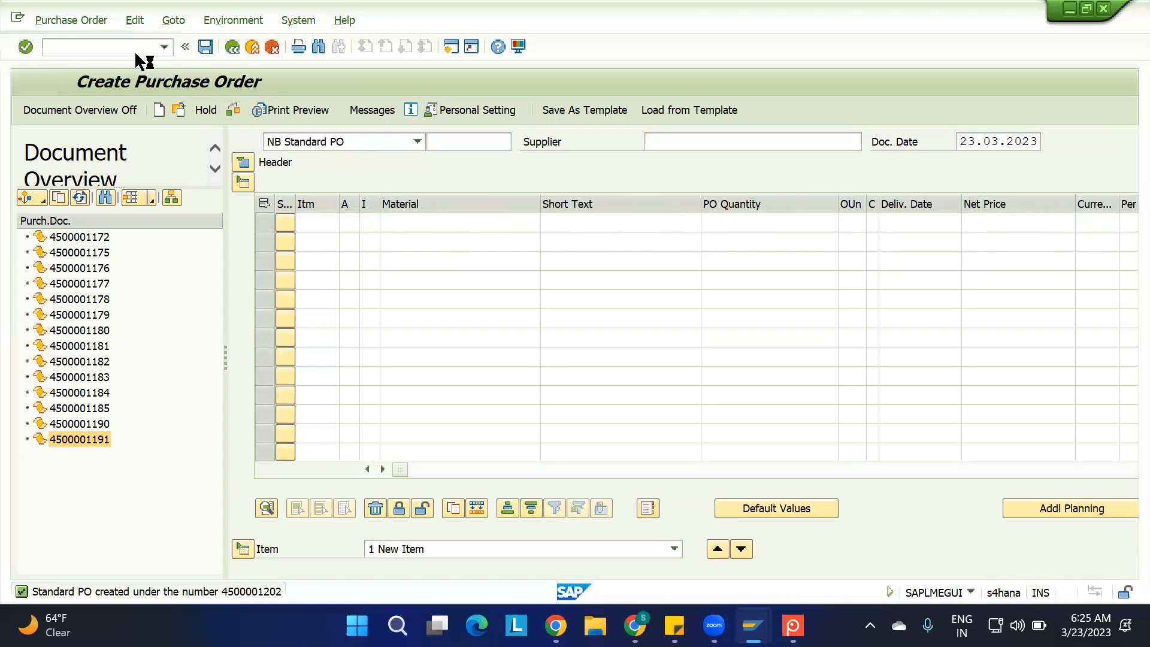
key("Return")
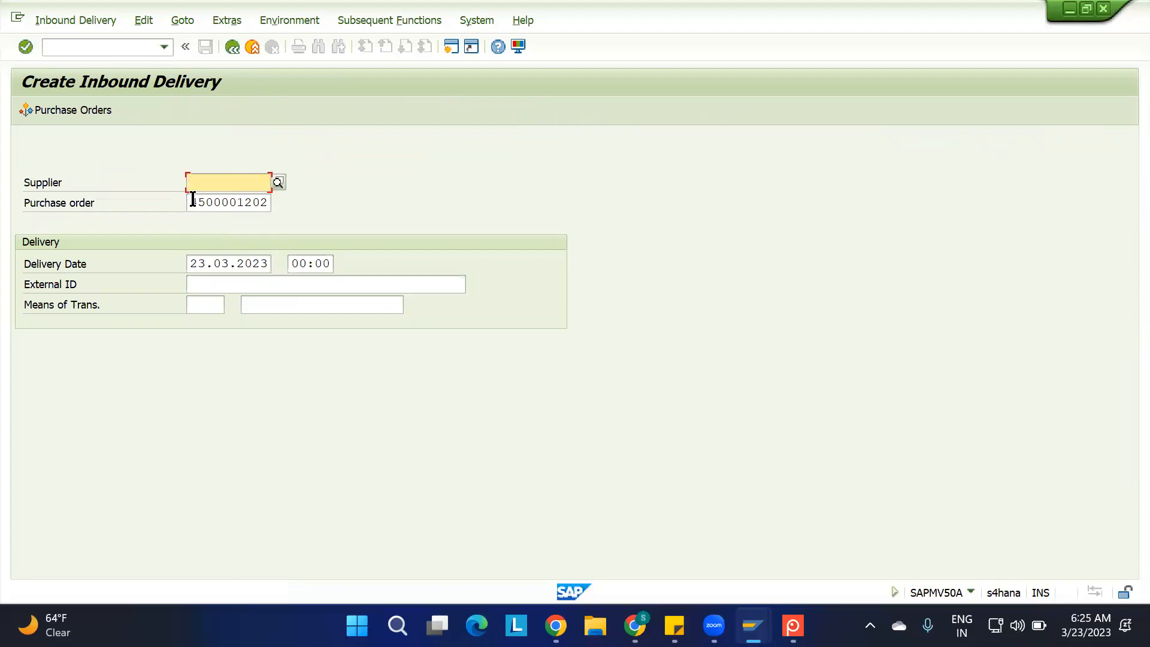
left_click_drag(193, 201, 358, 206)
key("ctrl+c")
left_click(358, 206)
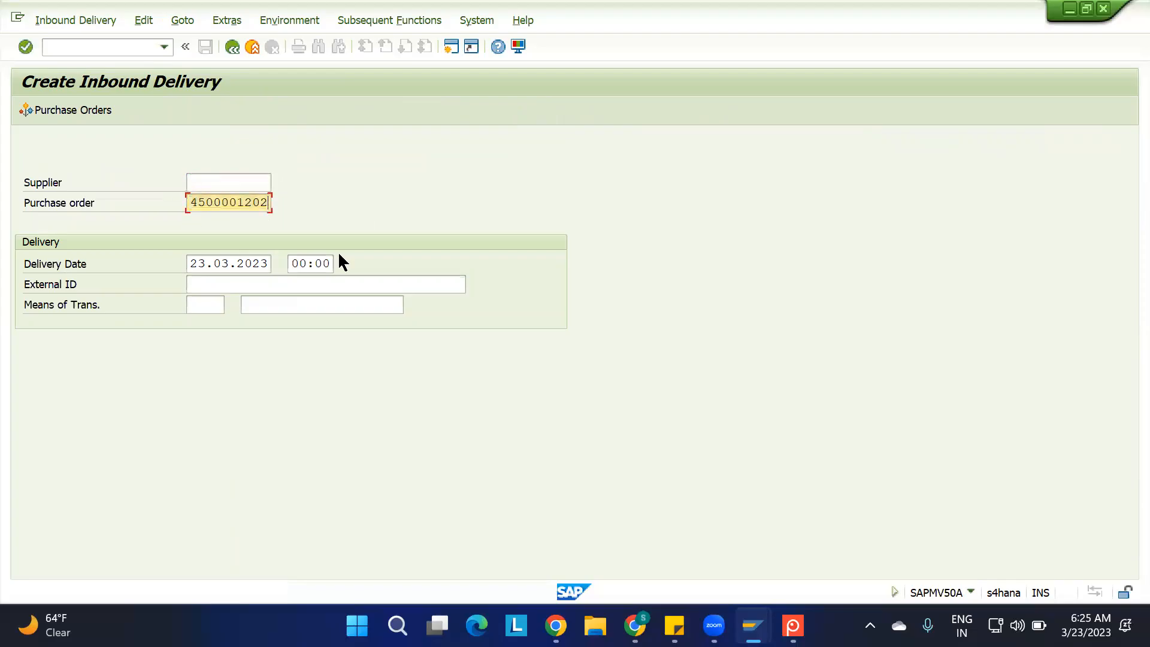
left_click(270, 291)
key("ctrl+v")
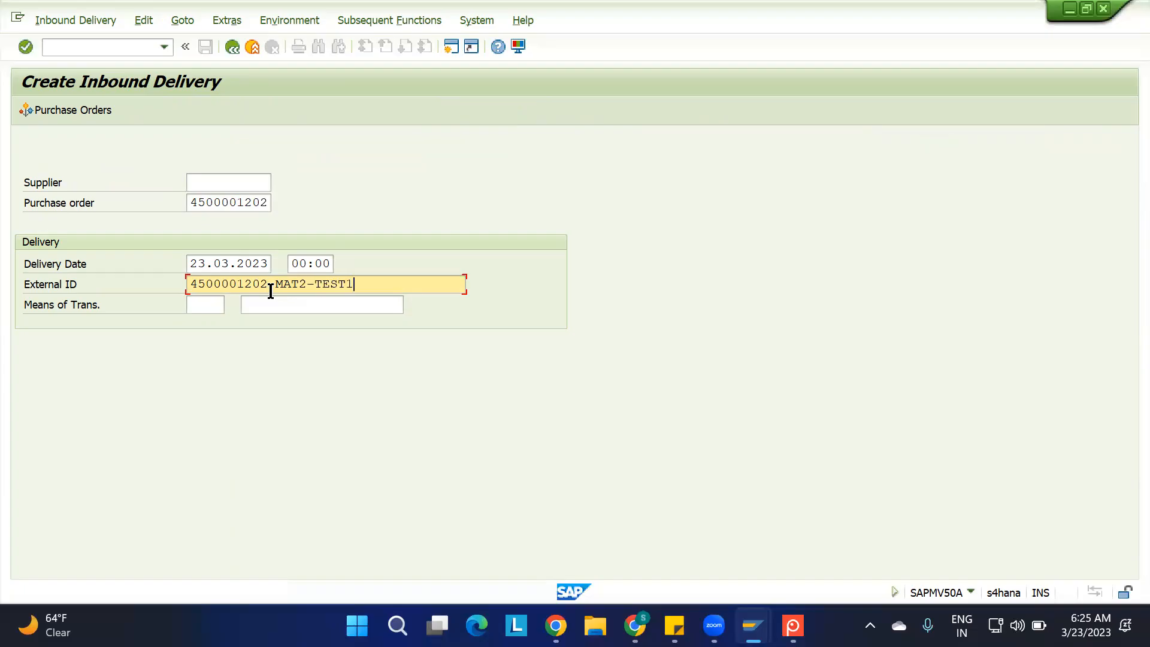
key("Return")
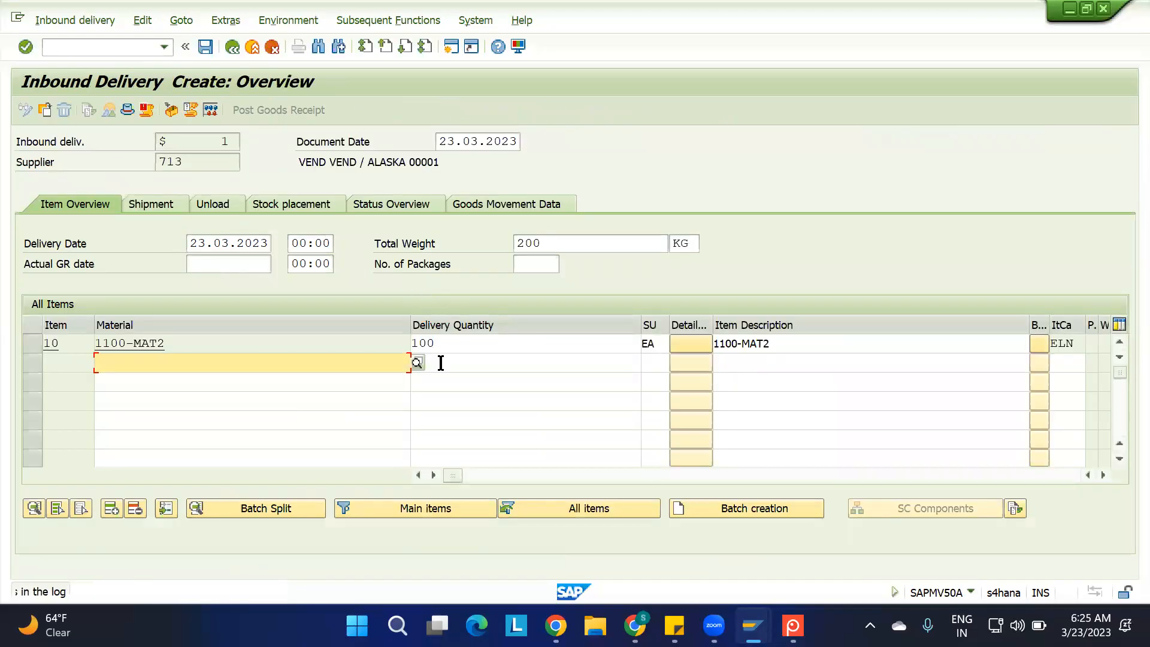
Set the delivery quantity of item 10 (1100-MAT2) to 5 EA and save the inbound delivery
double_click(437, 346)
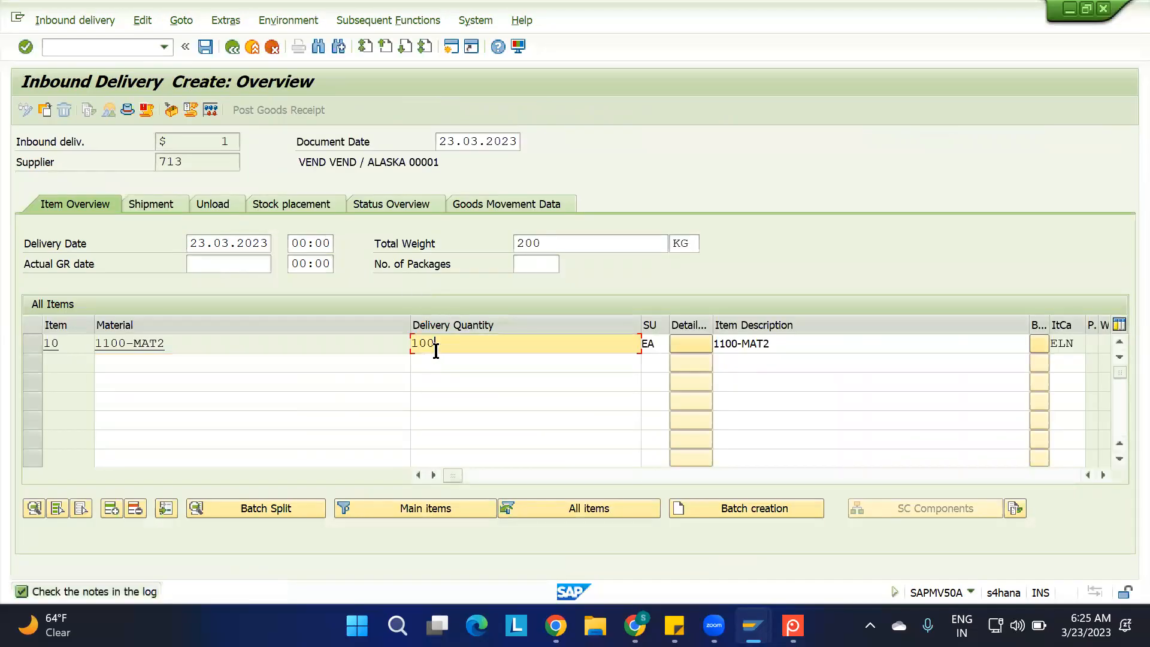
type("5")
left_click(357, 359)
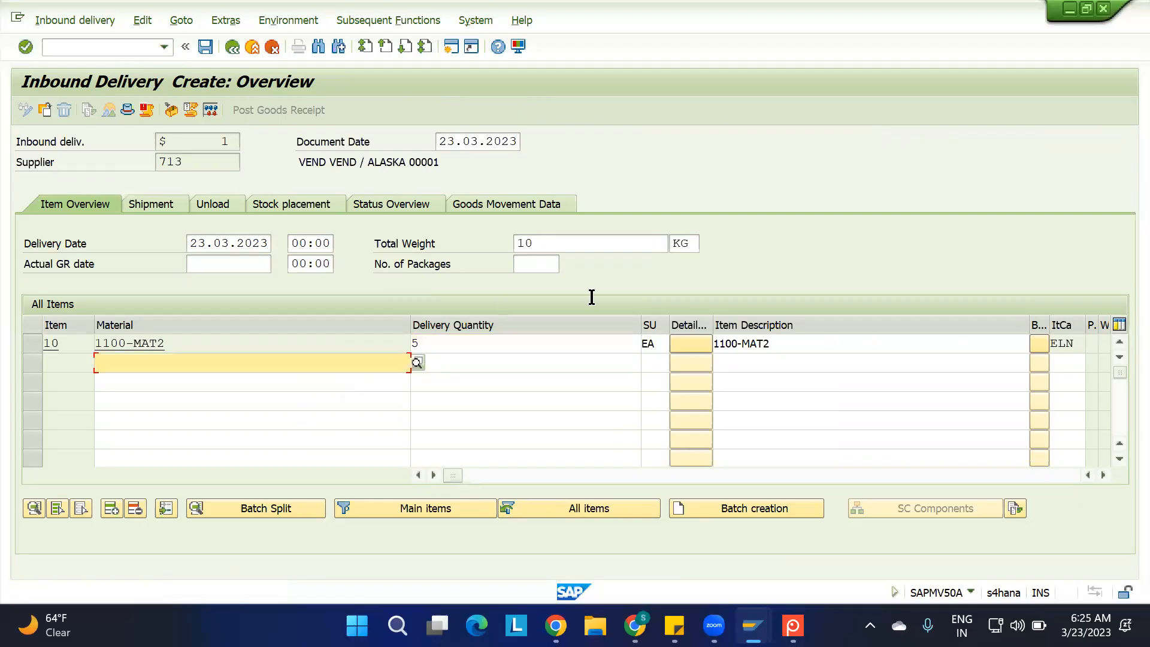
key("ctrl+s")
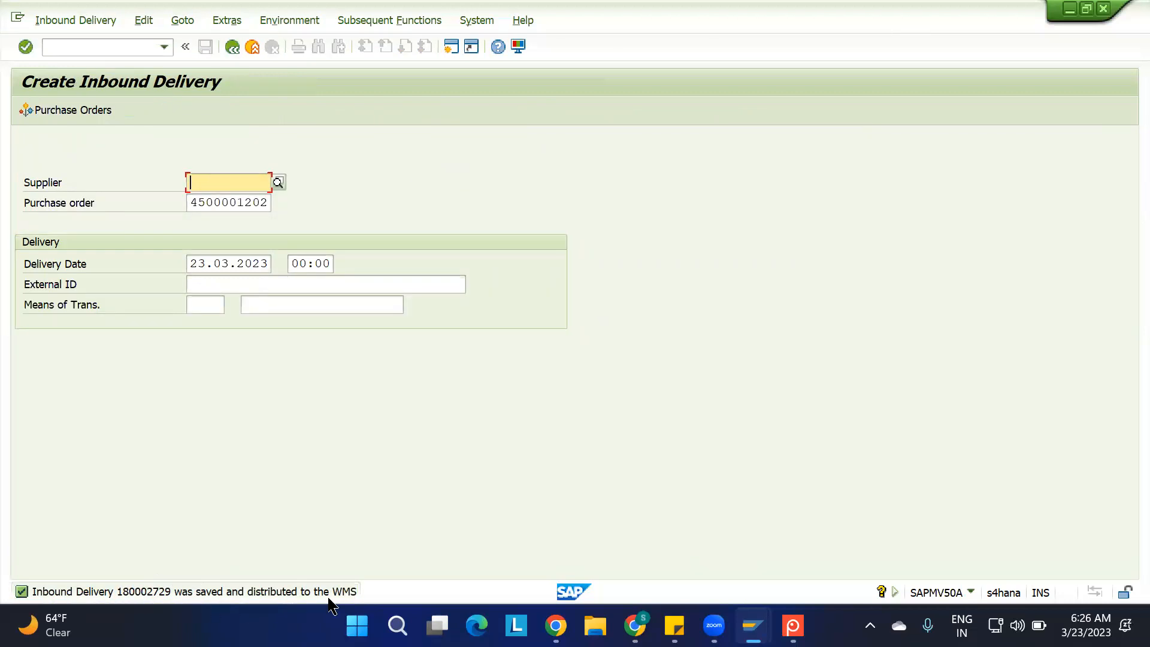
View the details of the delivery save message and highlight the new inbound delivery number
double_click(148, 601)
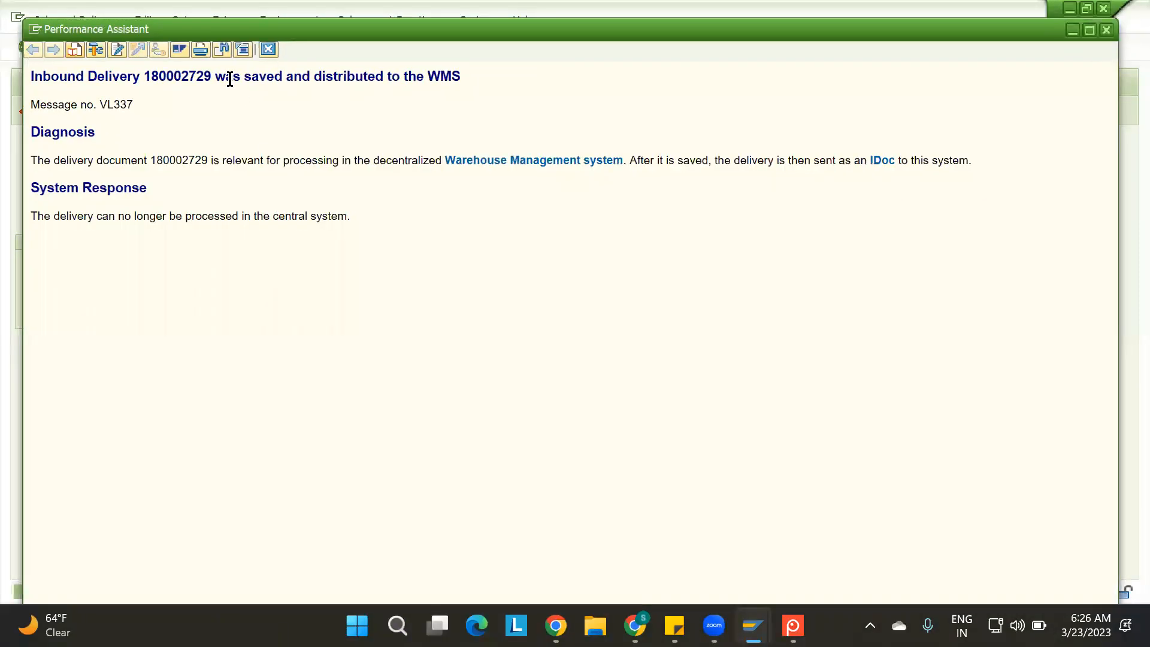
double_click(191, 76)
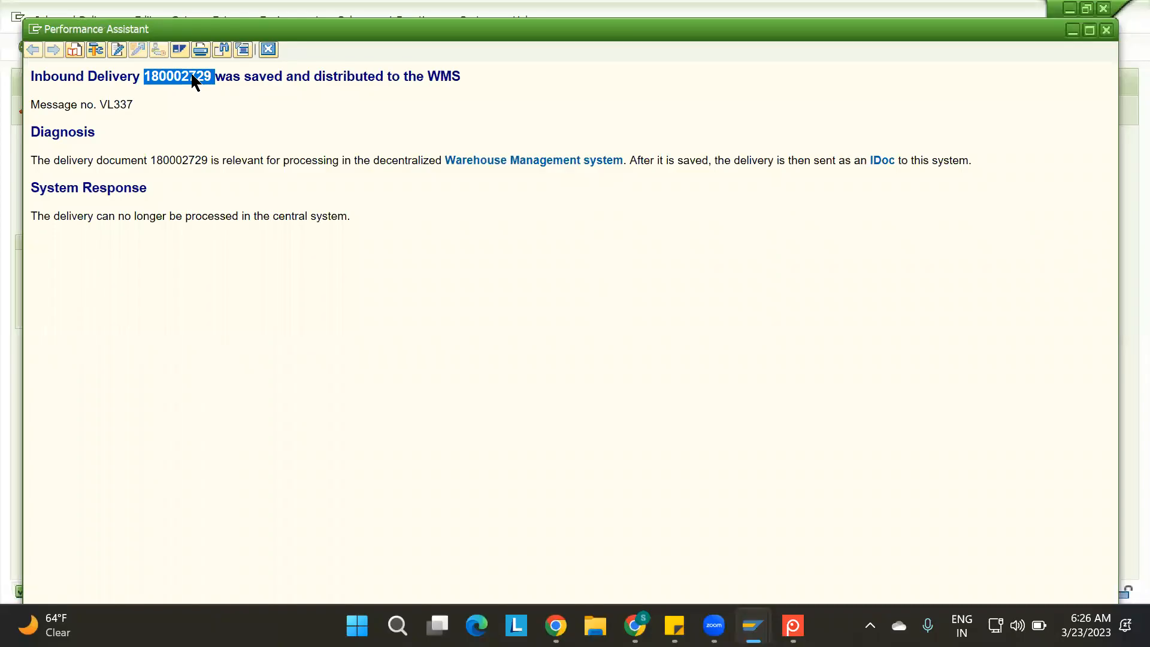
left_click(268, 50)
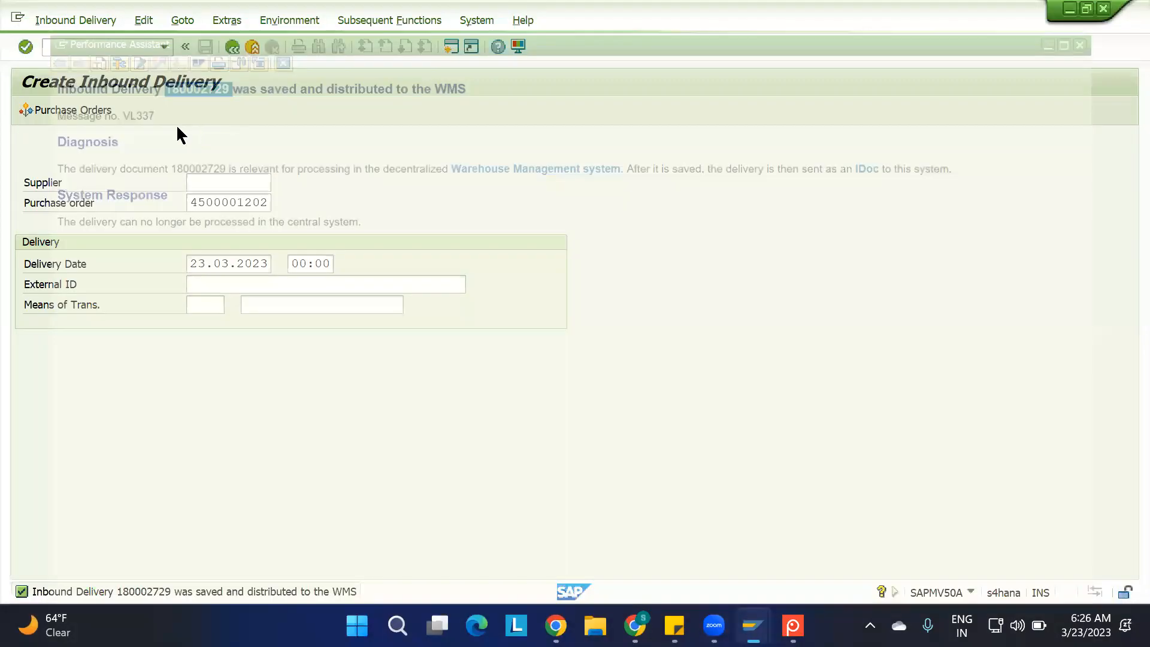
Display the new inbound delivery, check its document flow and return to the delivery overview
left_click(80, 23)
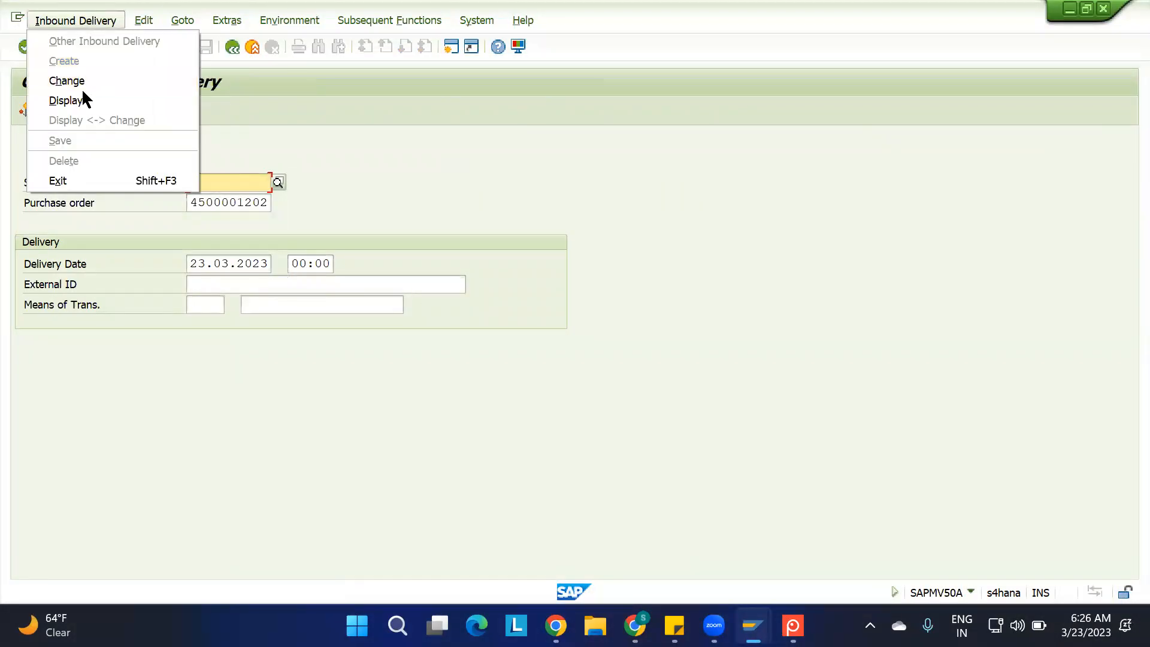
left_click(66, 101)
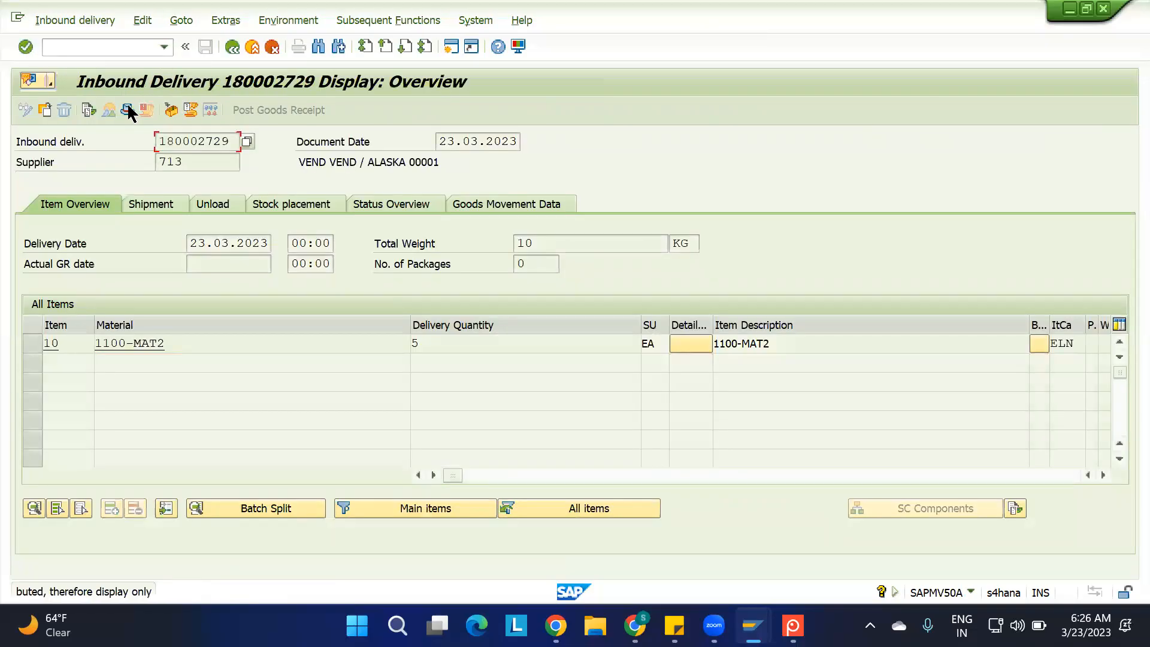
left_click(87, 110)
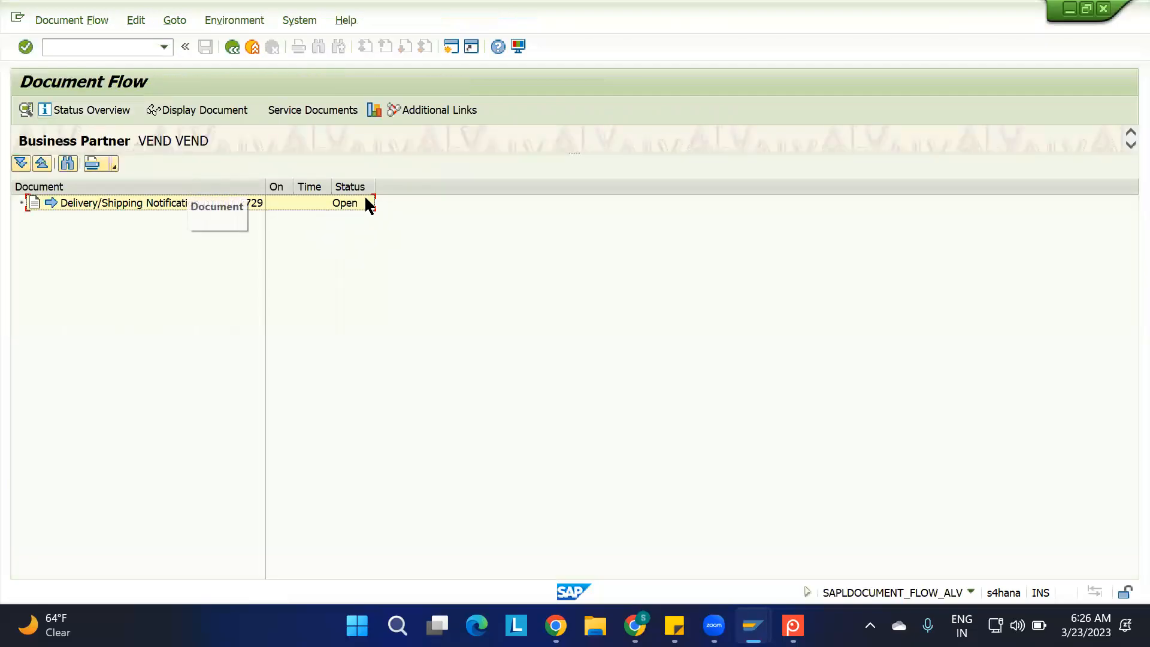
key("F3")
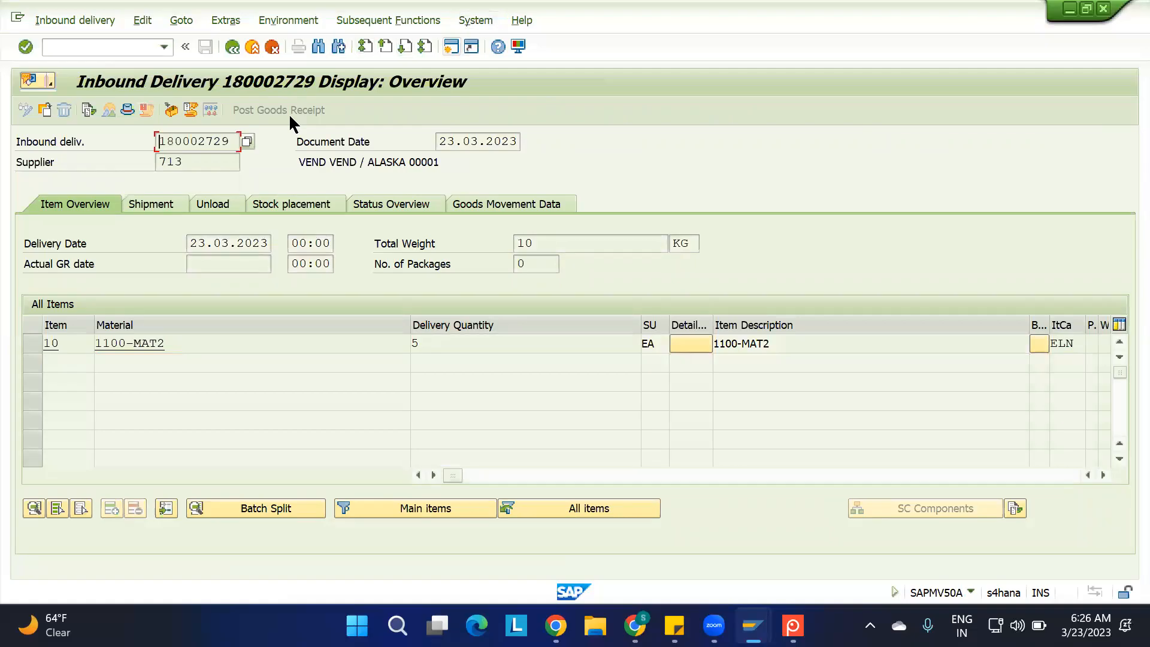
In a new session, run the MMBE stock overview for material 1100-MAT2 in plant 1100 and inspect the on-order stock of storage location ROD
left_click(450, 47)
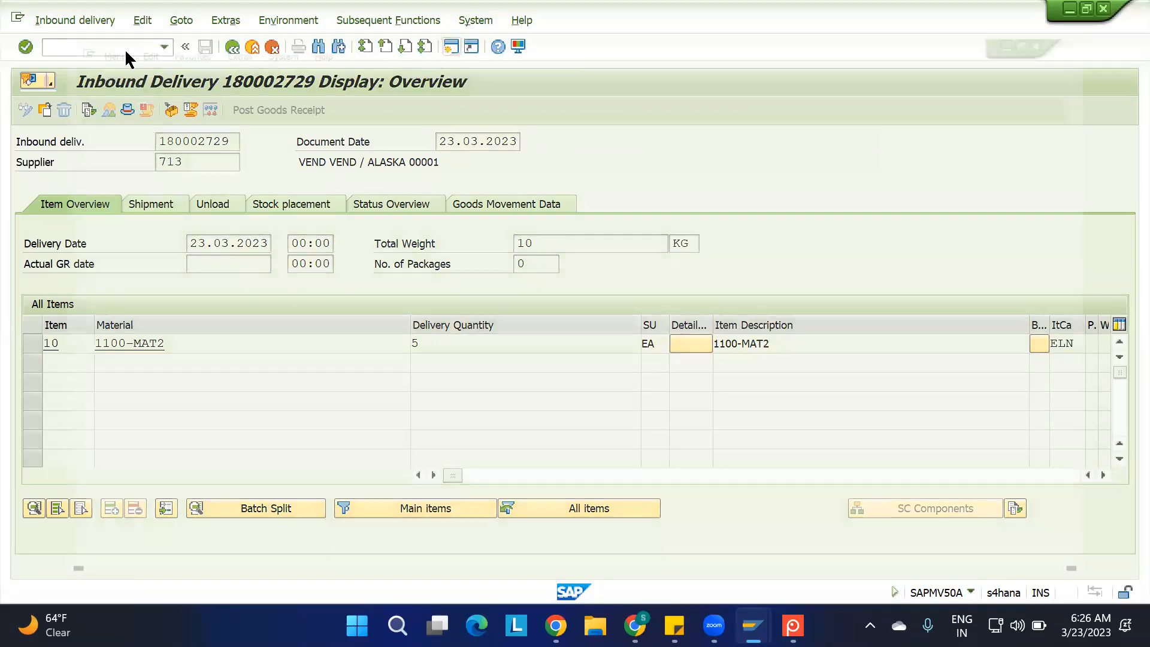
type("MMBE")
key("Return")
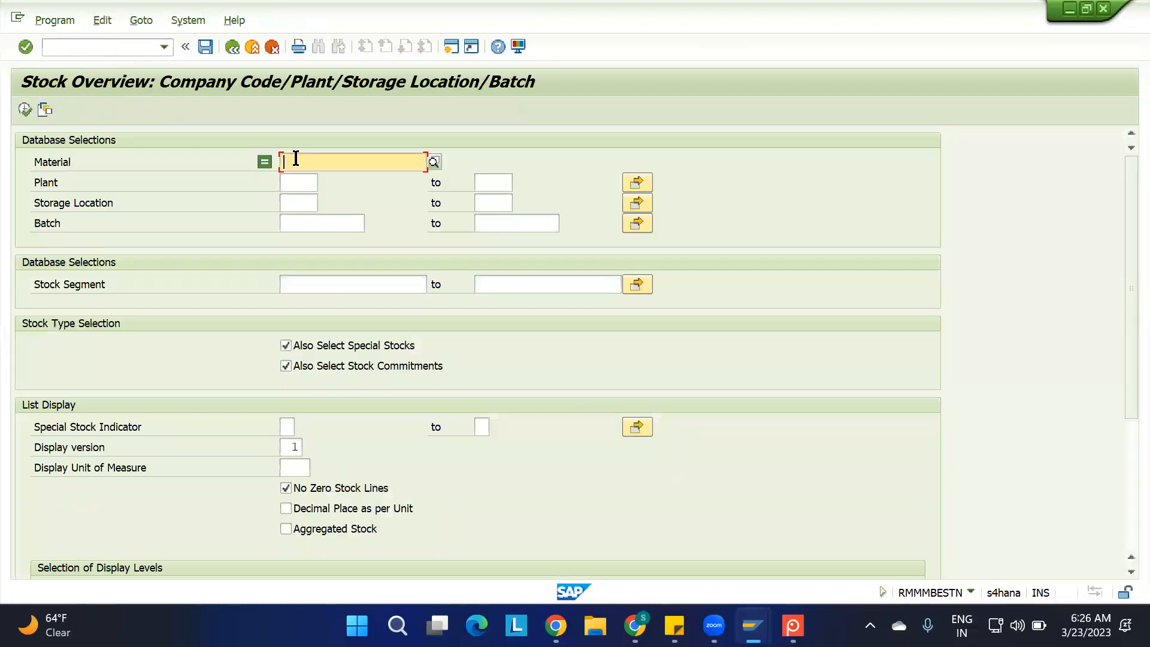
type("1100")
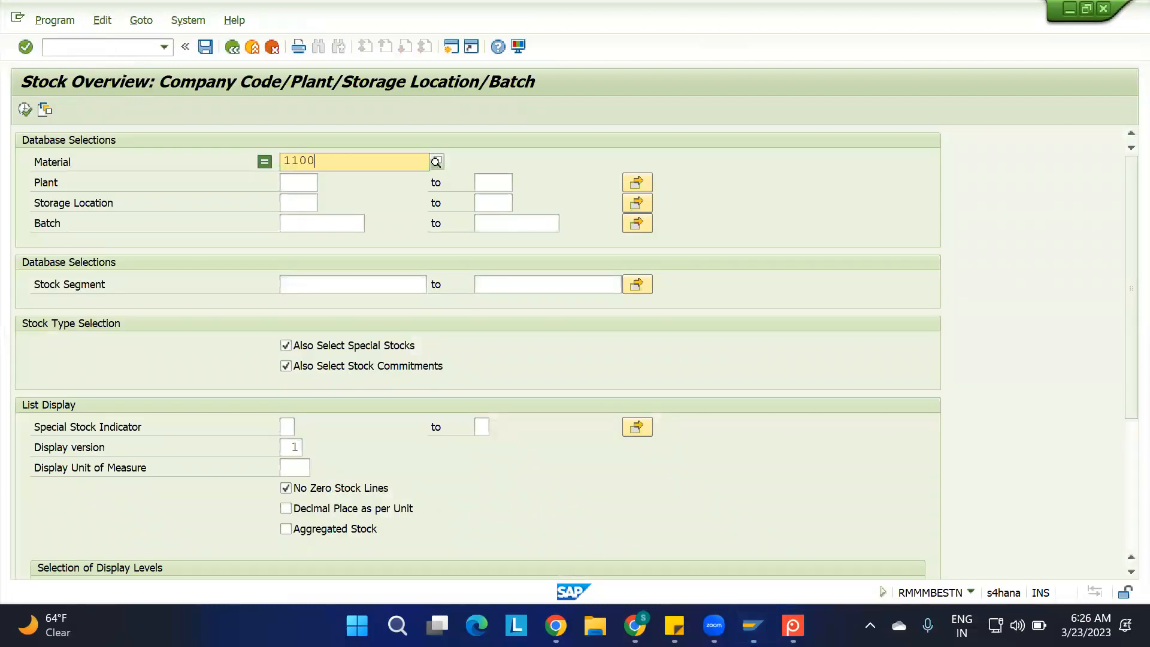
type("-MAT2")
key("Tab")
type("1100")
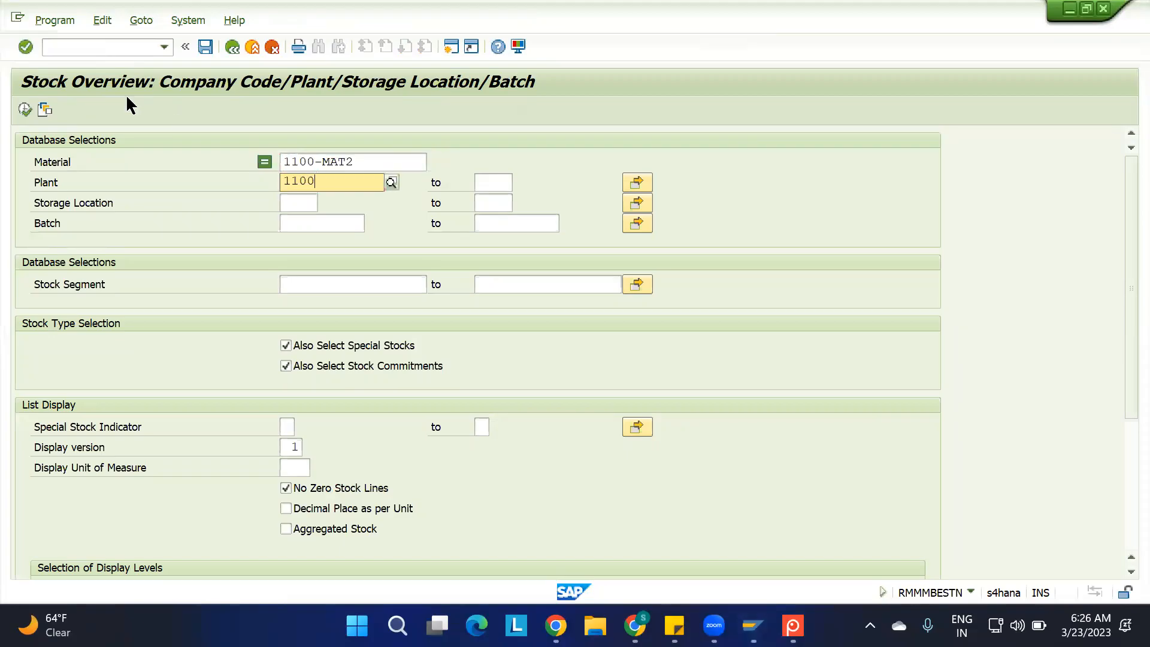
left_click(24, 110)
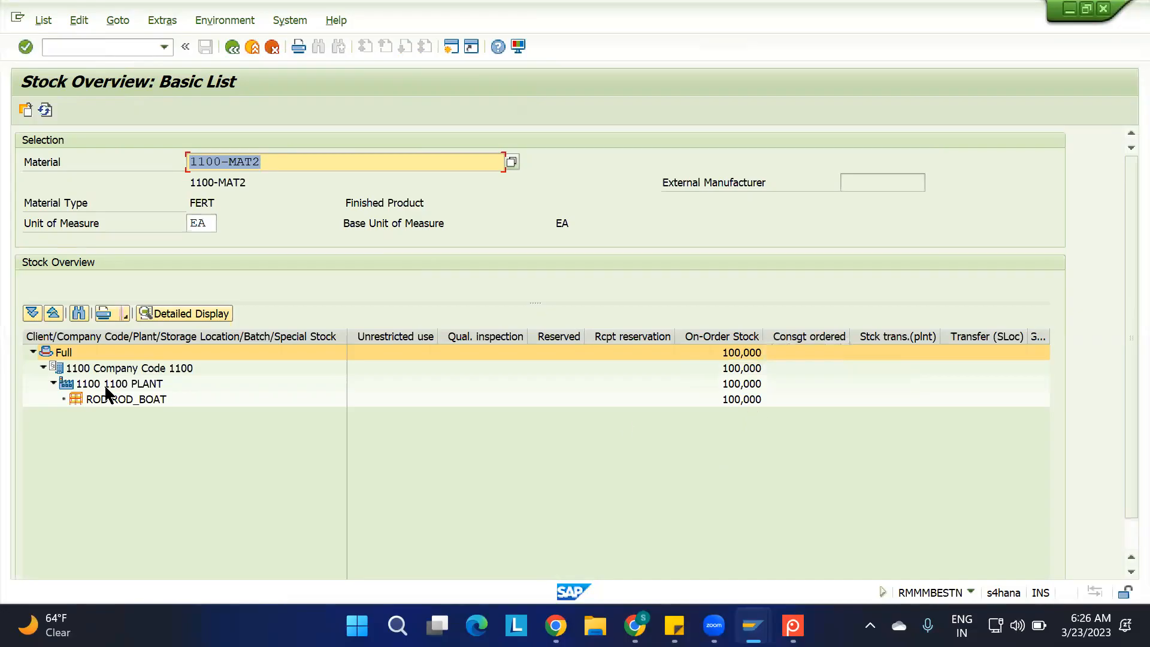
left_click(99, 401)
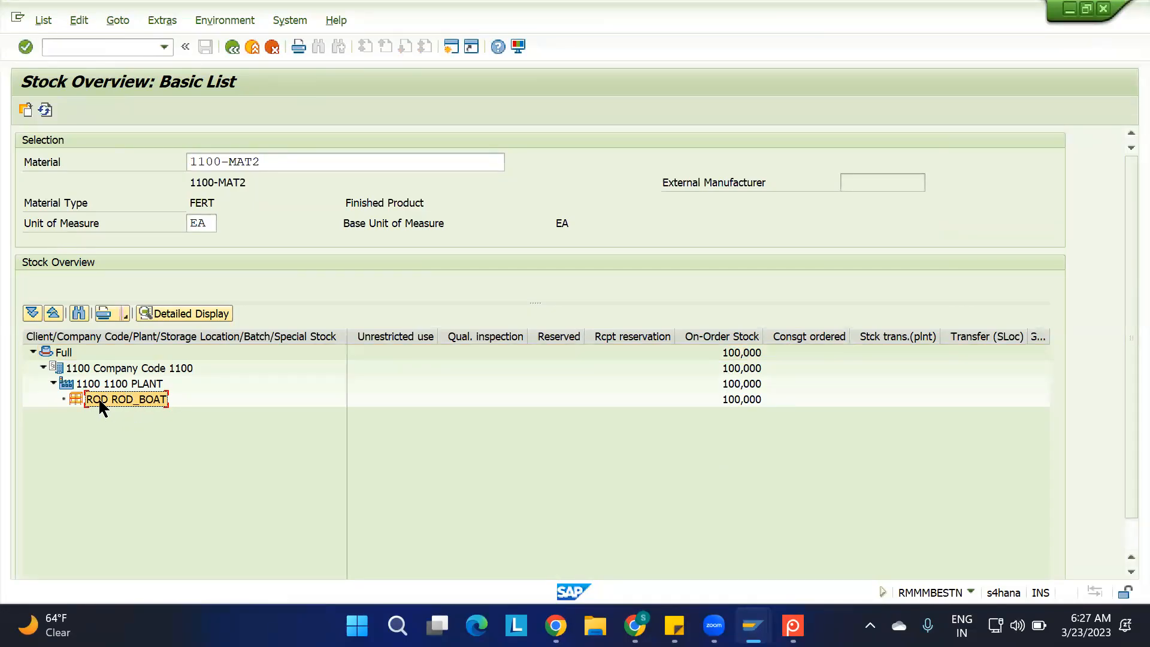
left_click(745, 399)
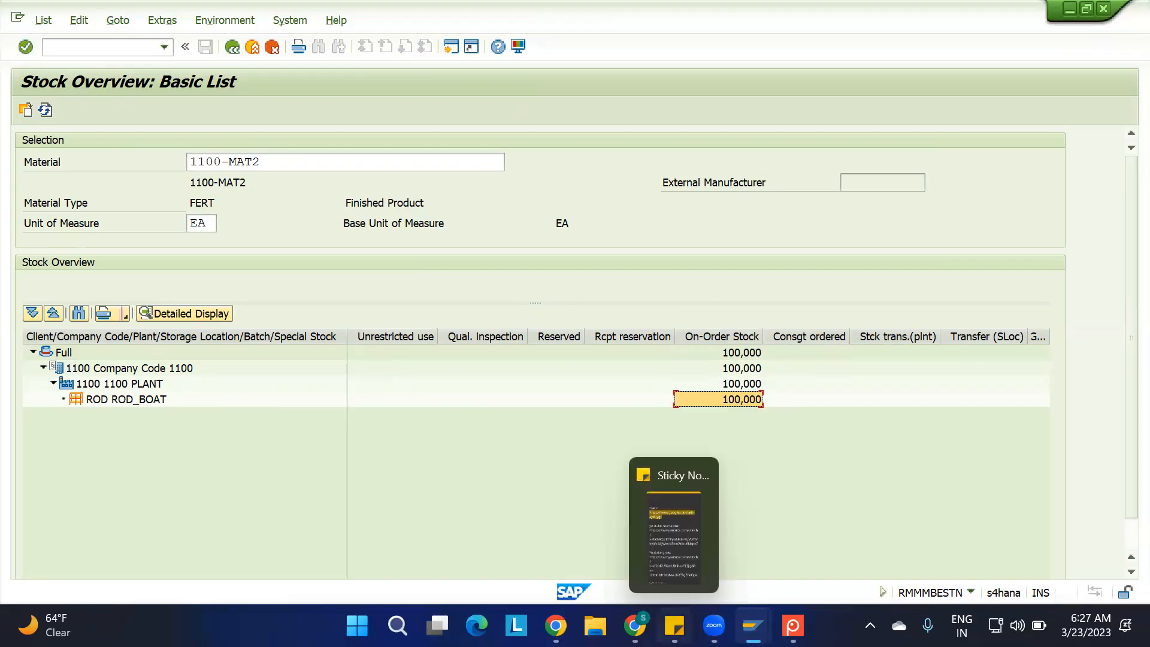
Switch to Chrome and open the 0. EWM Org Structure workbook from the EWM batch_01.03.02023 Drive folder
left_click(634, 626)
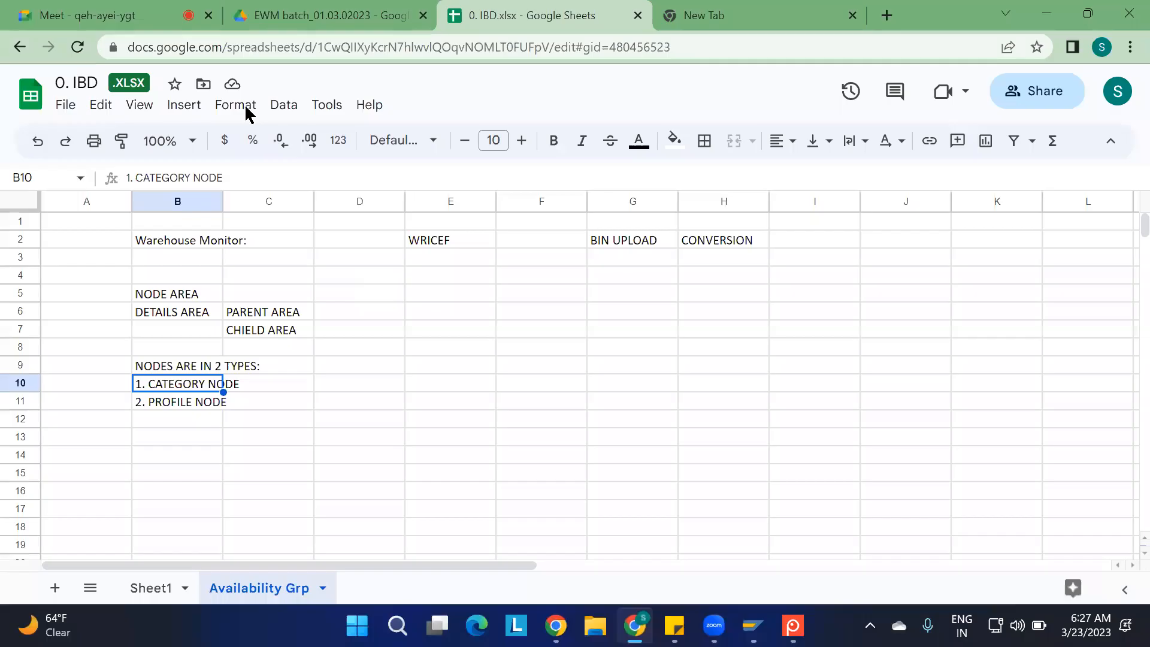
left_click(113, 17)
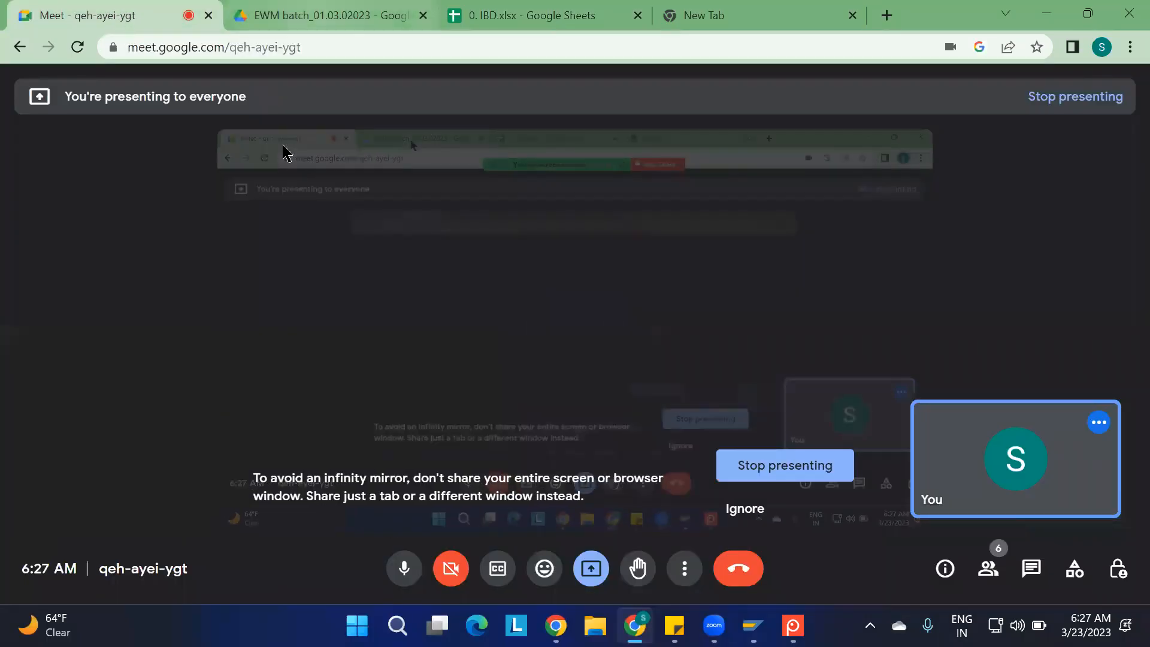
key("ctrl+Tab")
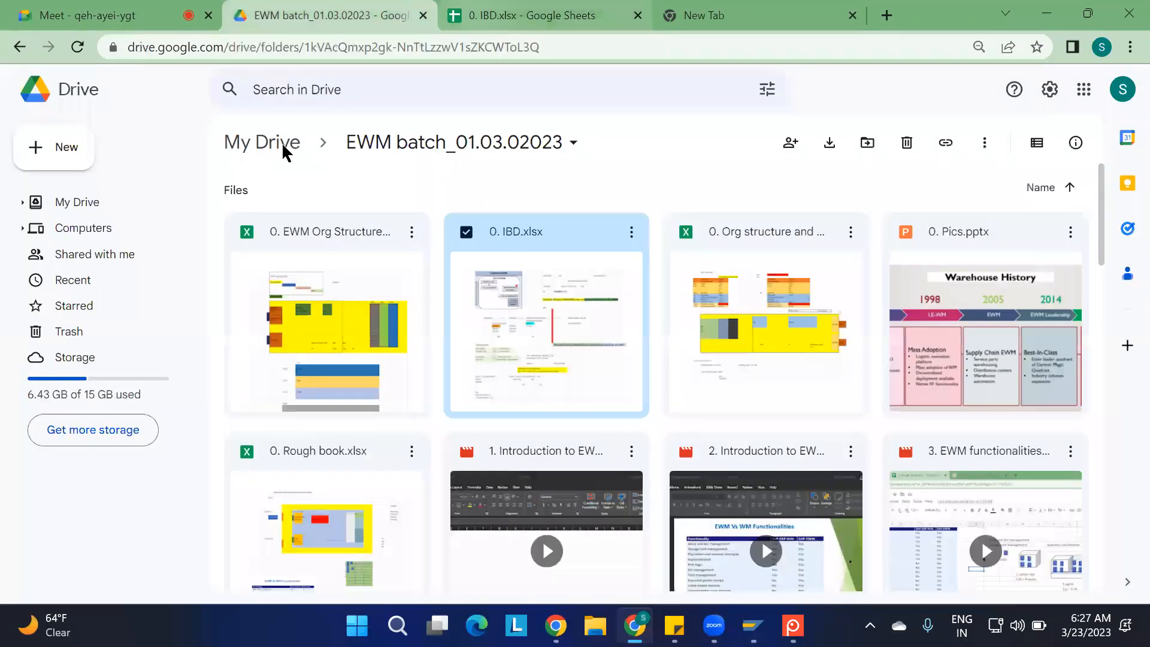
double_click(324, 330)
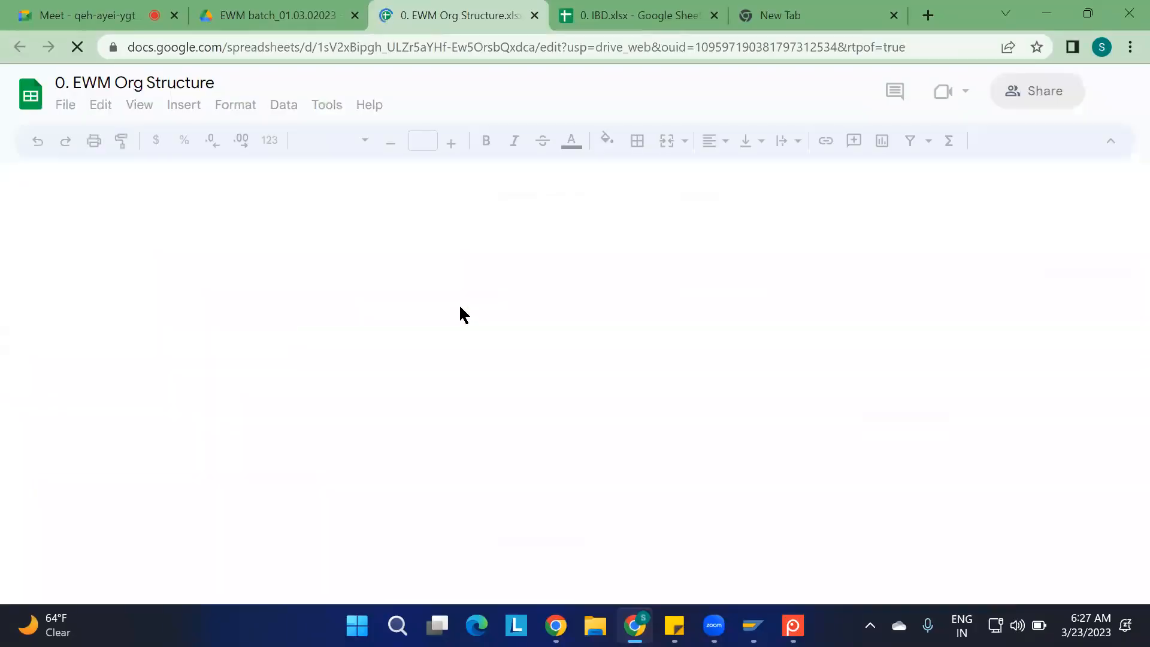
Examine the warehouse layout on Sheet1, looking at storage location ROD and its availability group 001
scroll(468, 414, "down", 2)
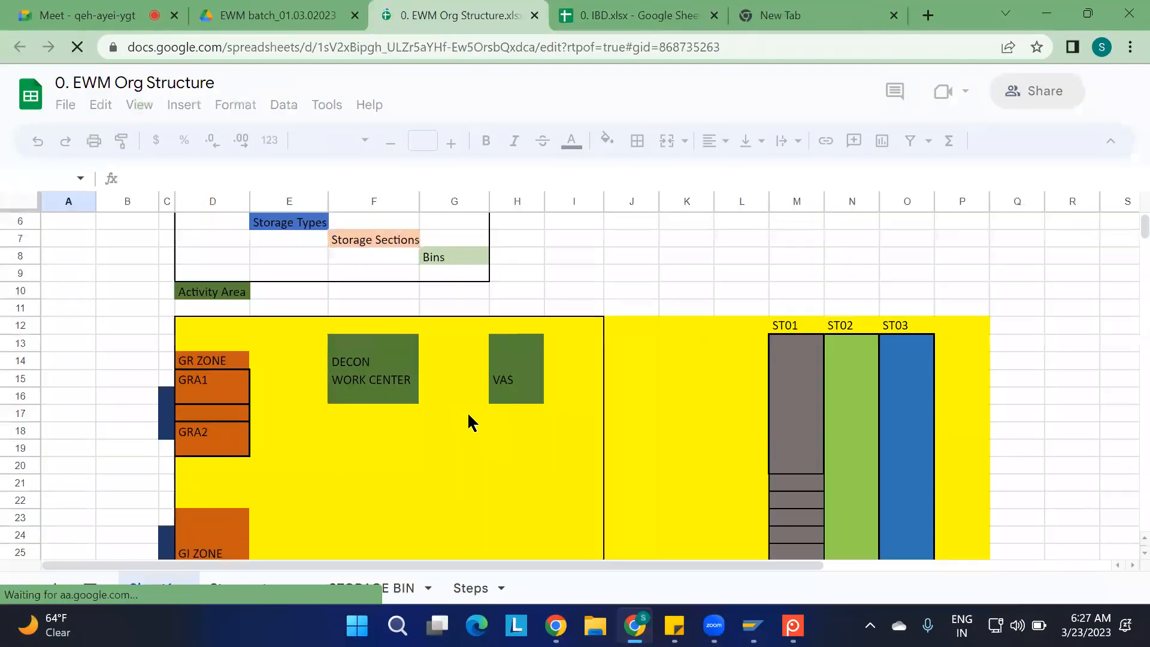
scroll(473, 422, "down", 2)
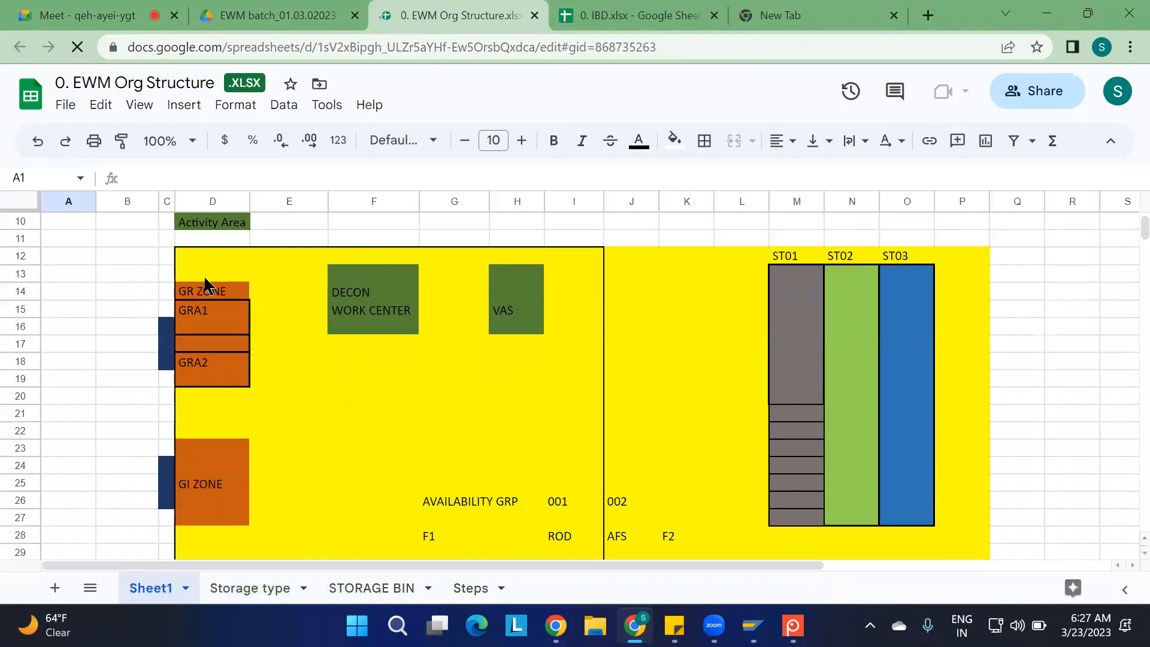
left_click(561, 537)
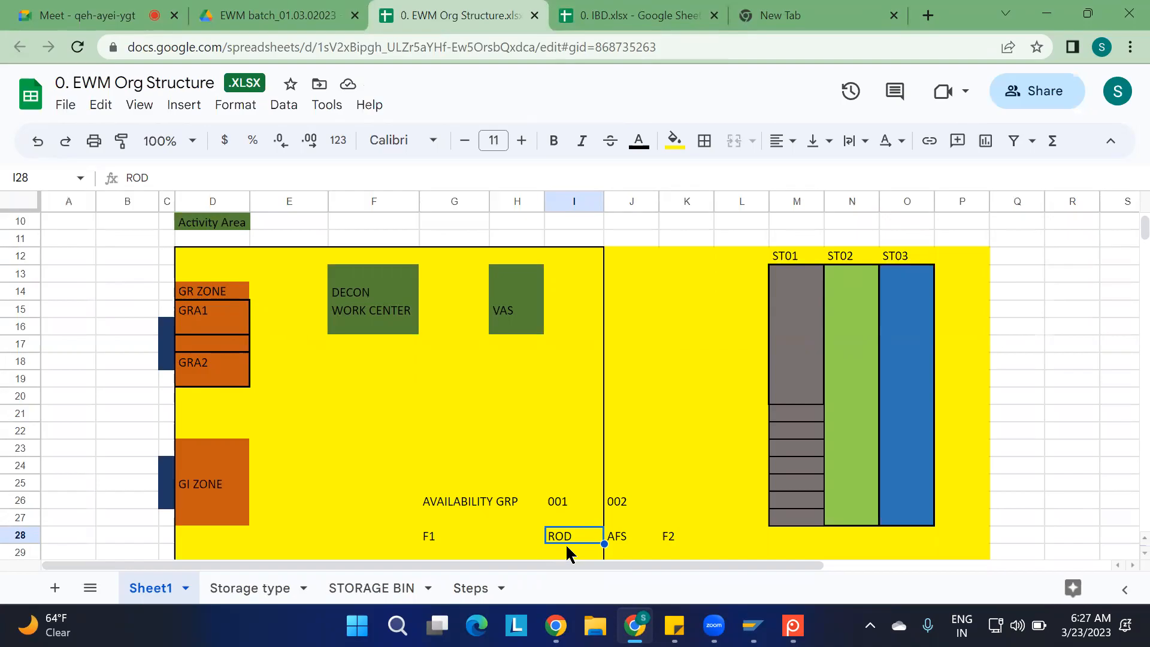
left_click(563, 510)
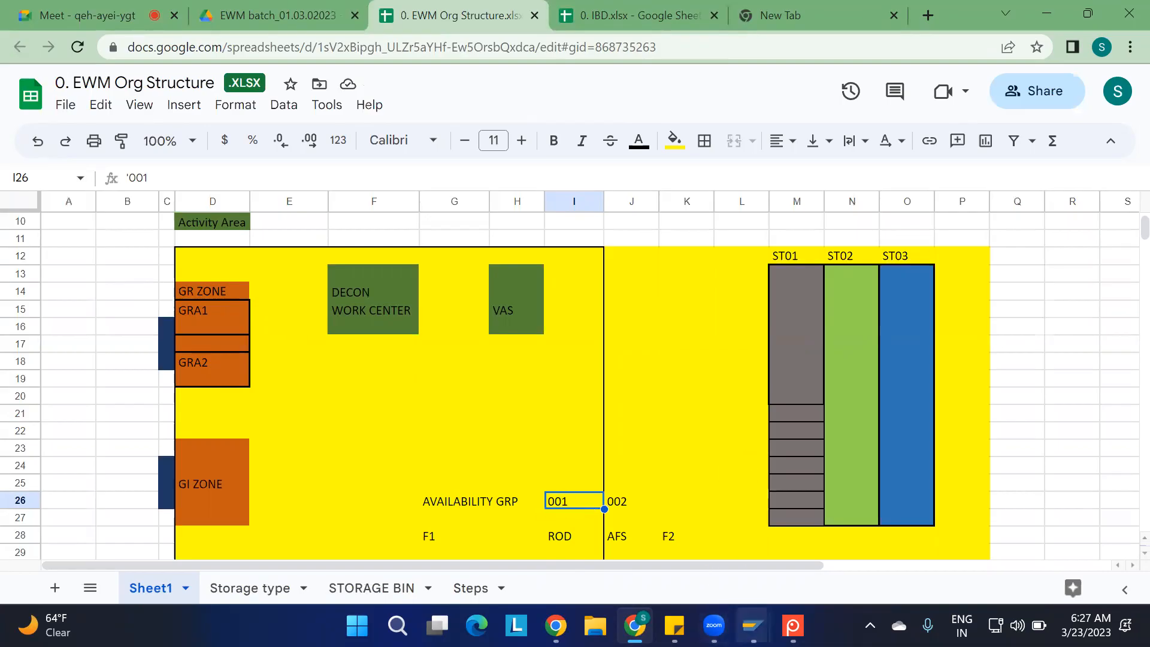
Switch back to SAP and open the SAP Reference IMG through SPRO in a new session
mouse_move(753, 624)
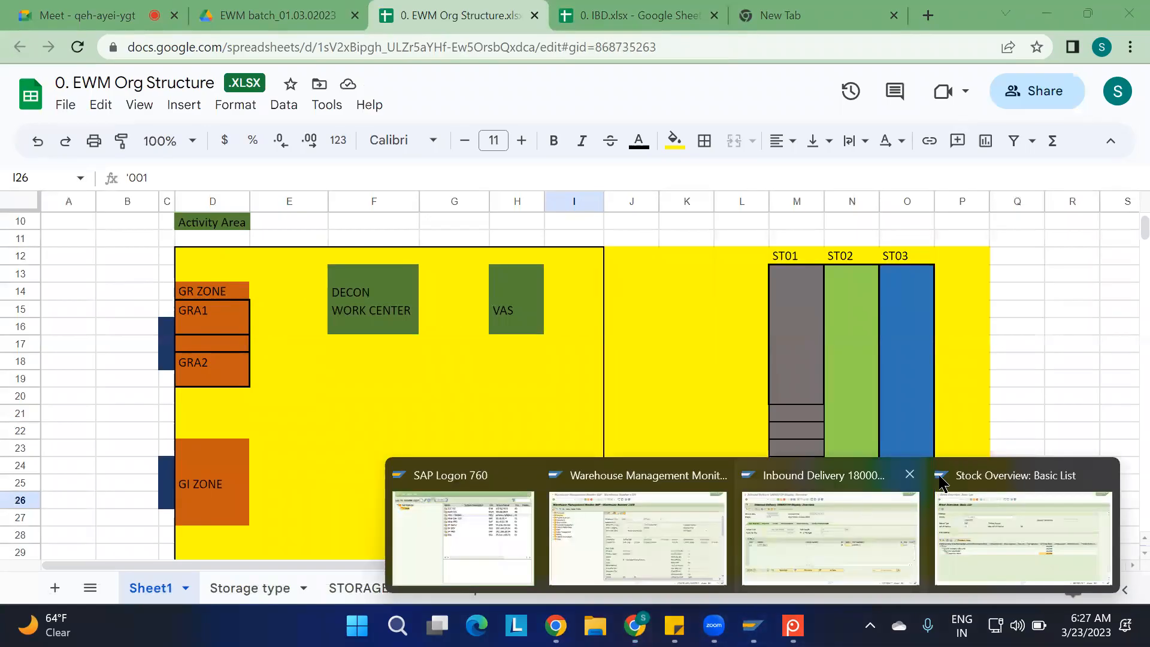
left_click(963, 509)
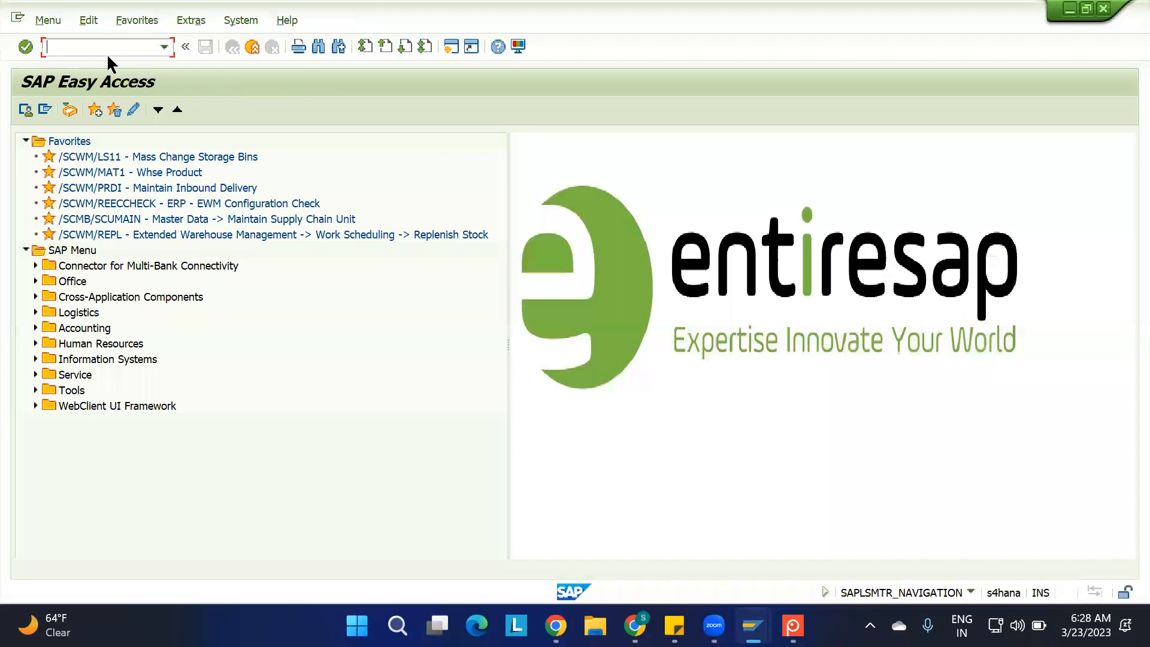
type("SPRO")
key("Return")
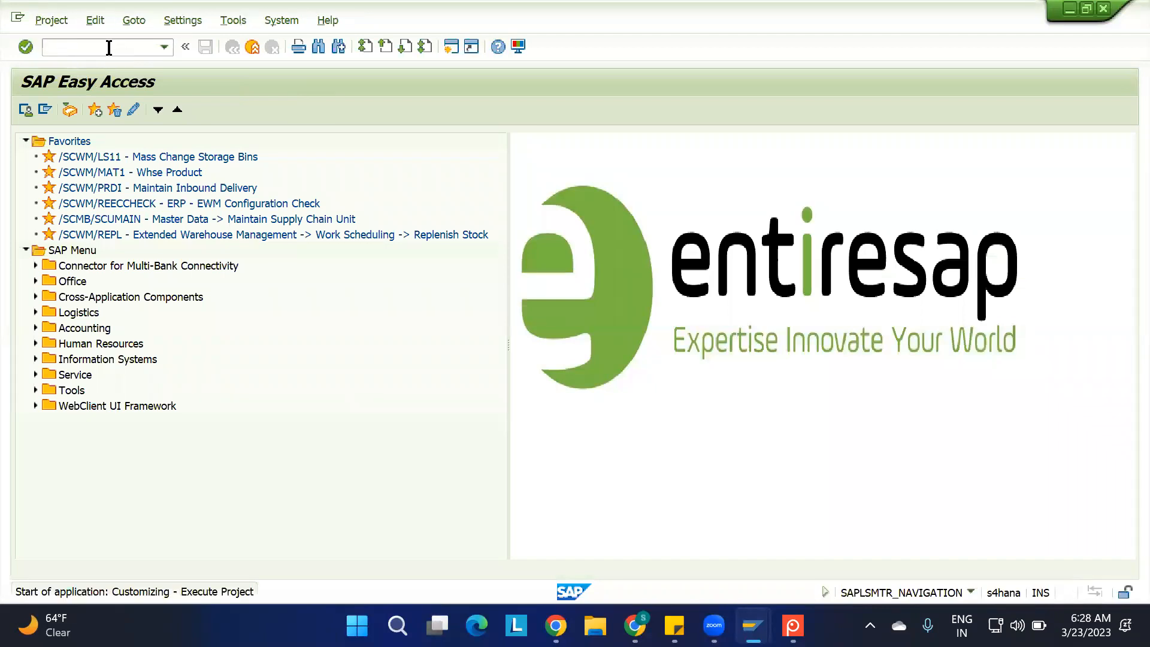
left_click(72, 109)
scroll(148, 344, "down", 9)
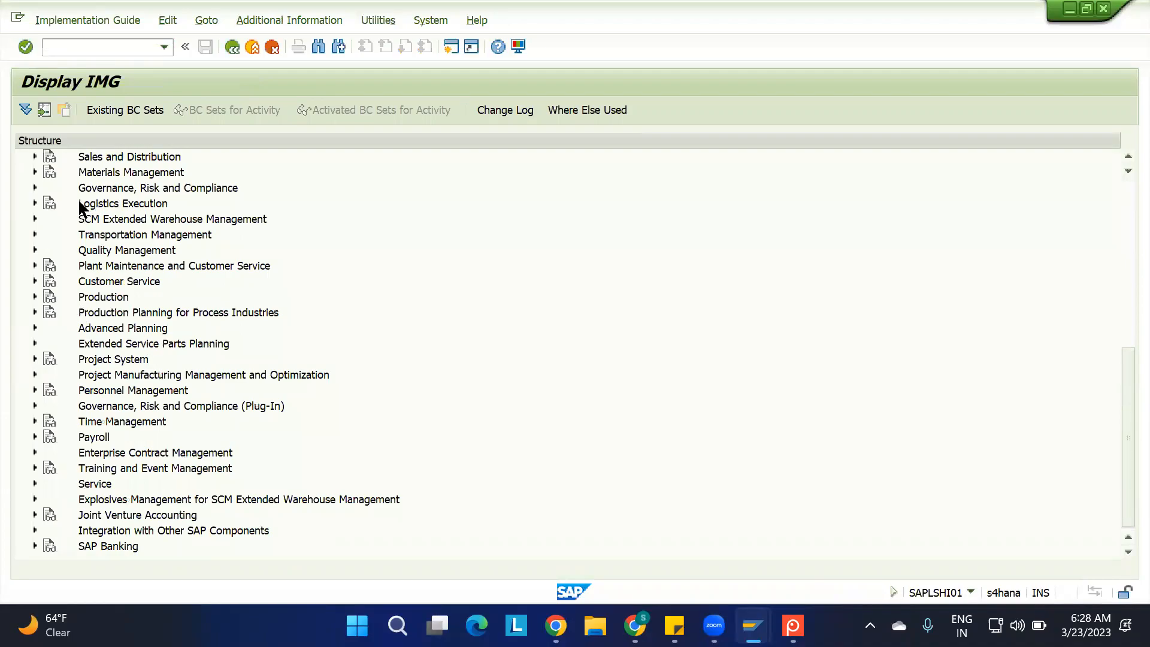
Under Extended Warehouse Management > Interfaces > ERP Integration > Goods Movements, open Map Storage Locations from ERP System to EWM
left_click(34, 219)
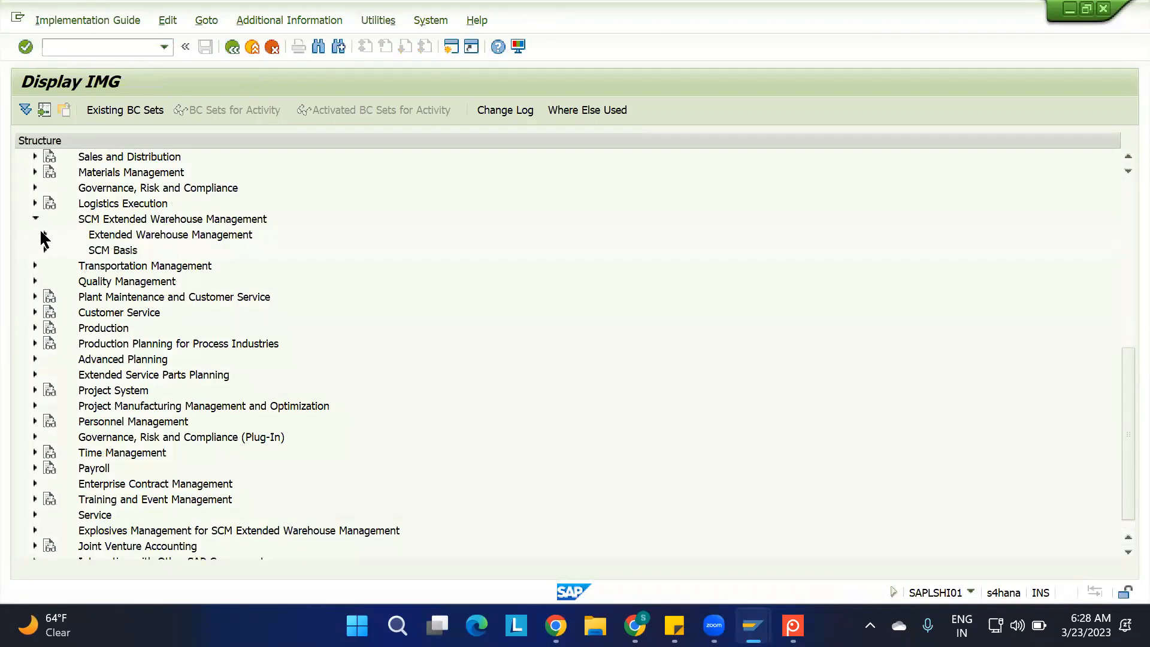
left_click(46, 234)
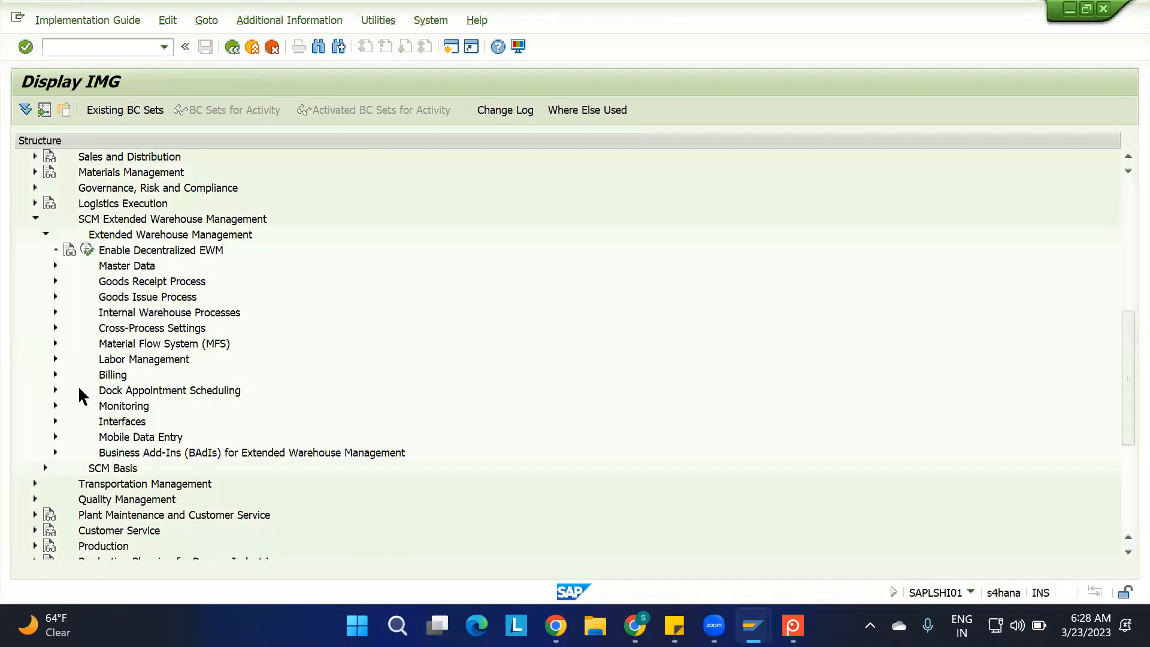
left_click(55, 420)
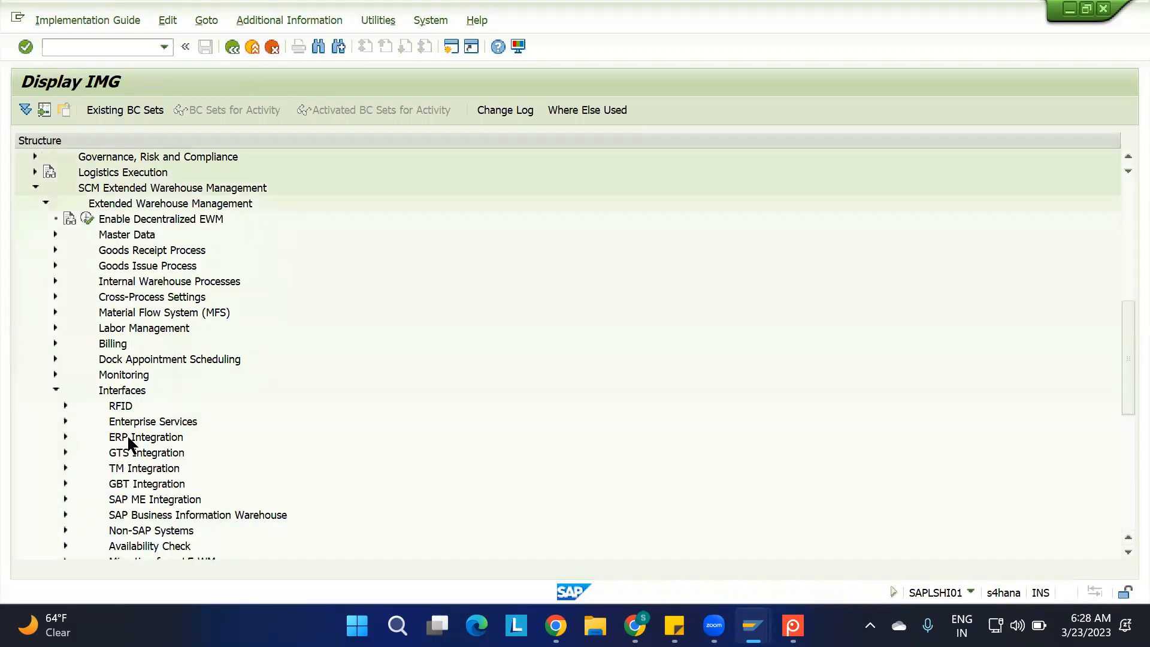
left_click(65, 436)
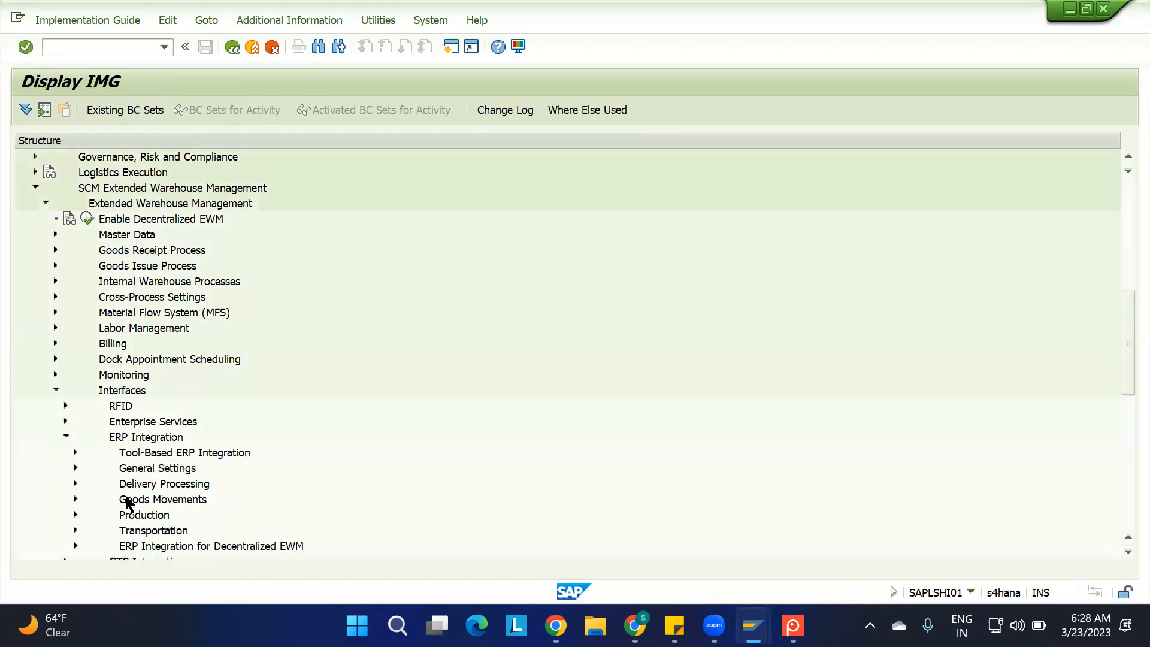
left_click(76, 499)
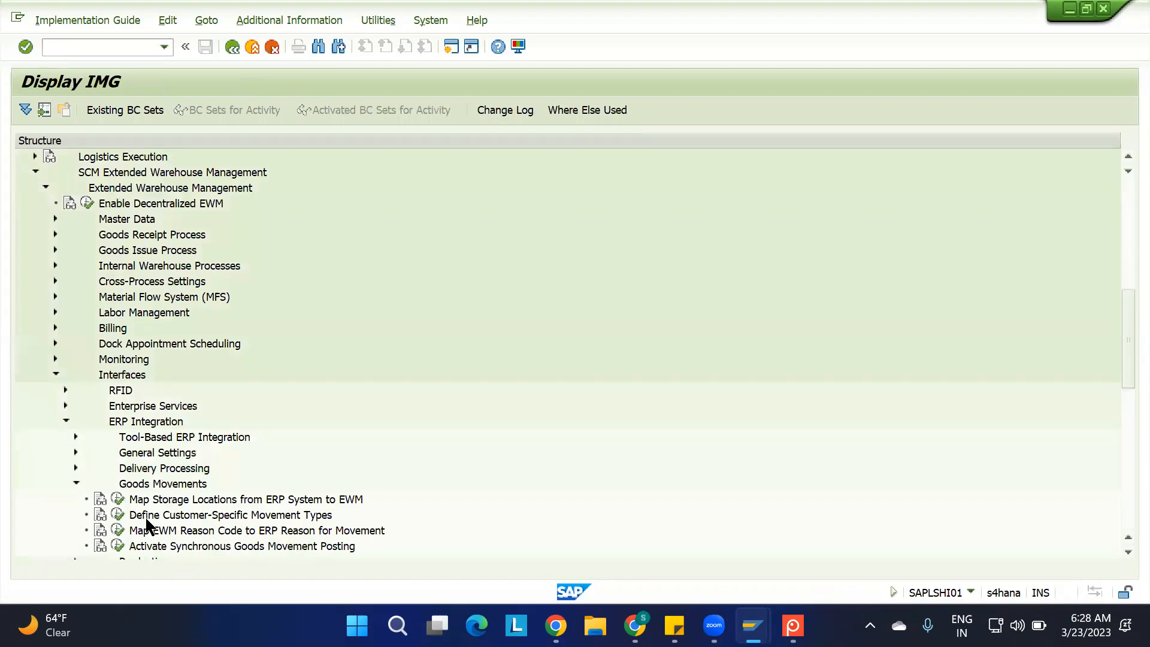
left_click(117, 497)
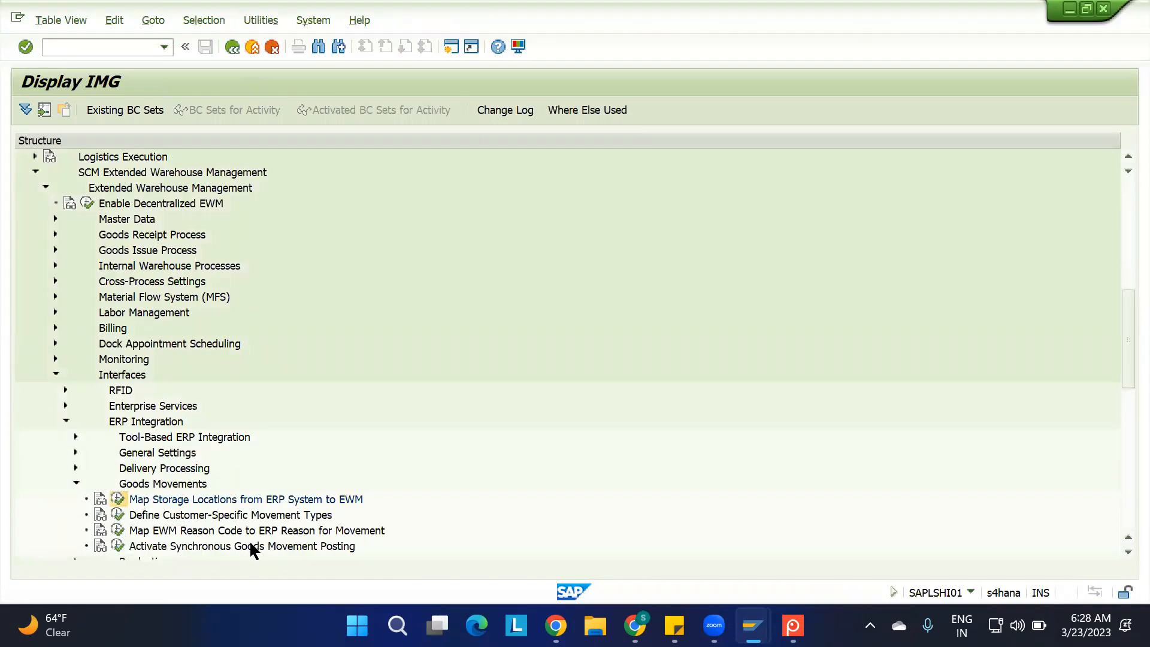
Position the storage location mapping table at plant 1100
left_click(271, 547)
type("1100")
key("Return")
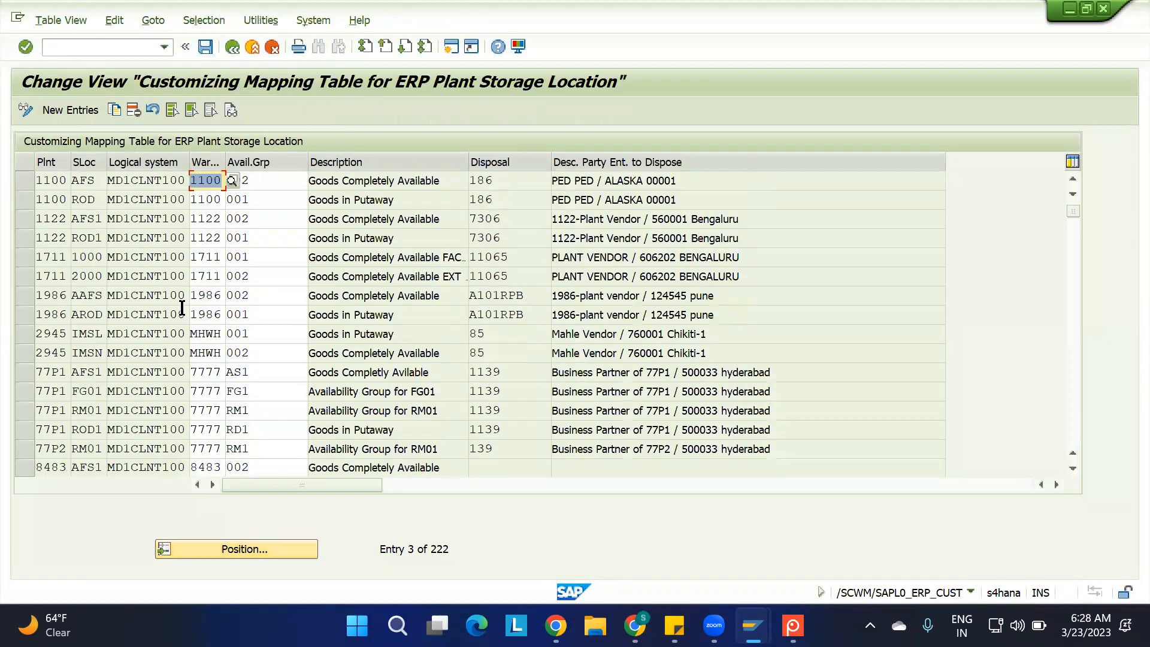
Examine the availability groups mapped to plant 1100's storage locations ROD and AFS
left_click(96, 197)
left_click_drag(251, 201, 168, 199)
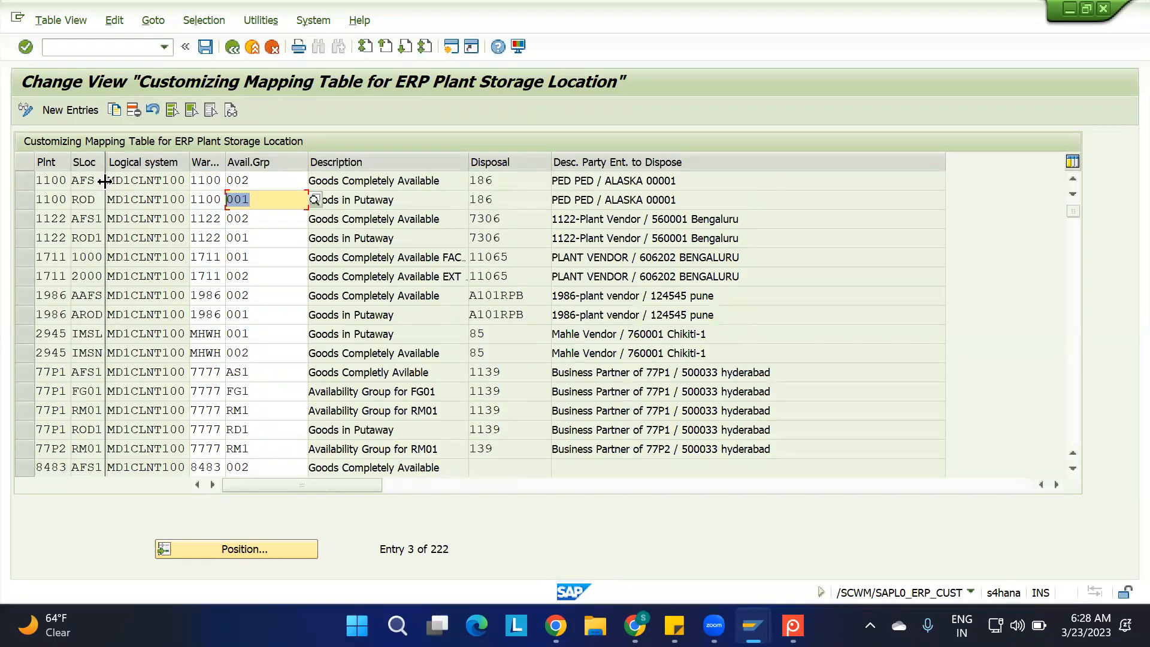
left_click(278, 179)
left_click_drag(278, 180, 192, 179)
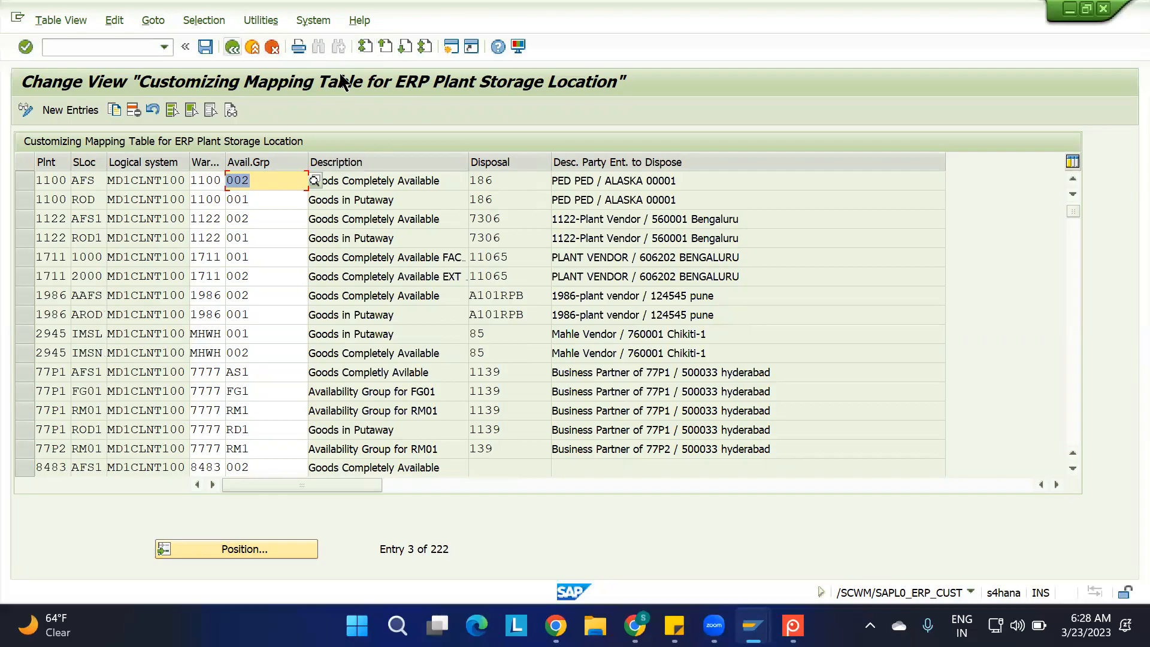
Switch to the 1100-MAT2 stock overview and examine the on-order stock at storage location ROD
mouse_move(742, 614)
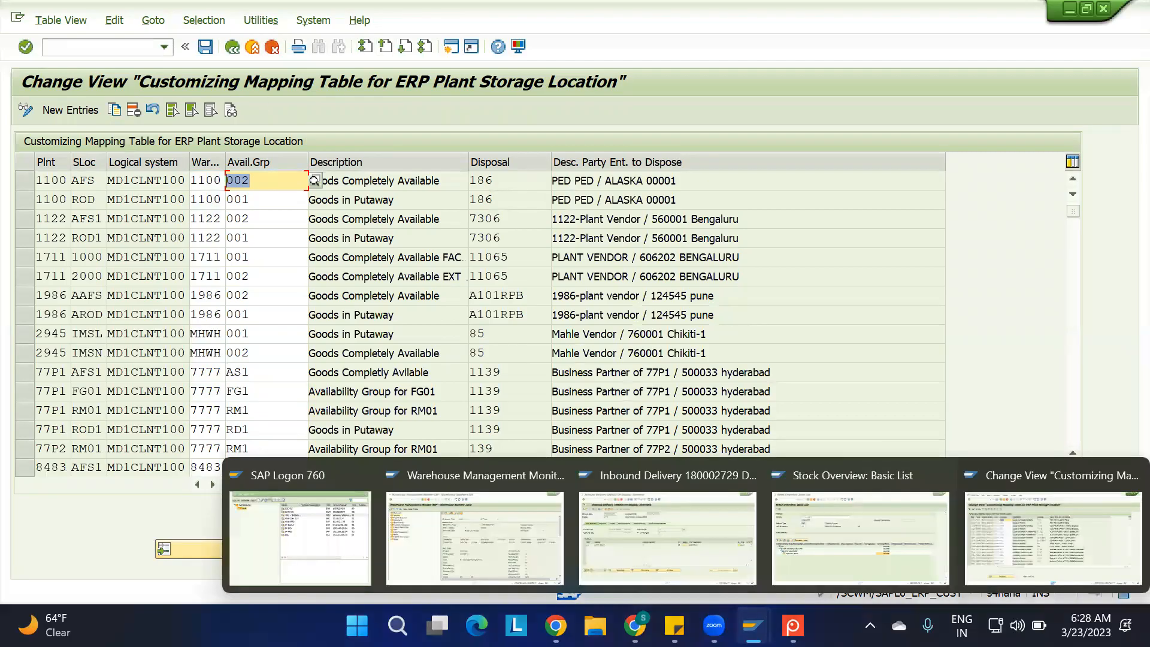
left_click(809, 565)
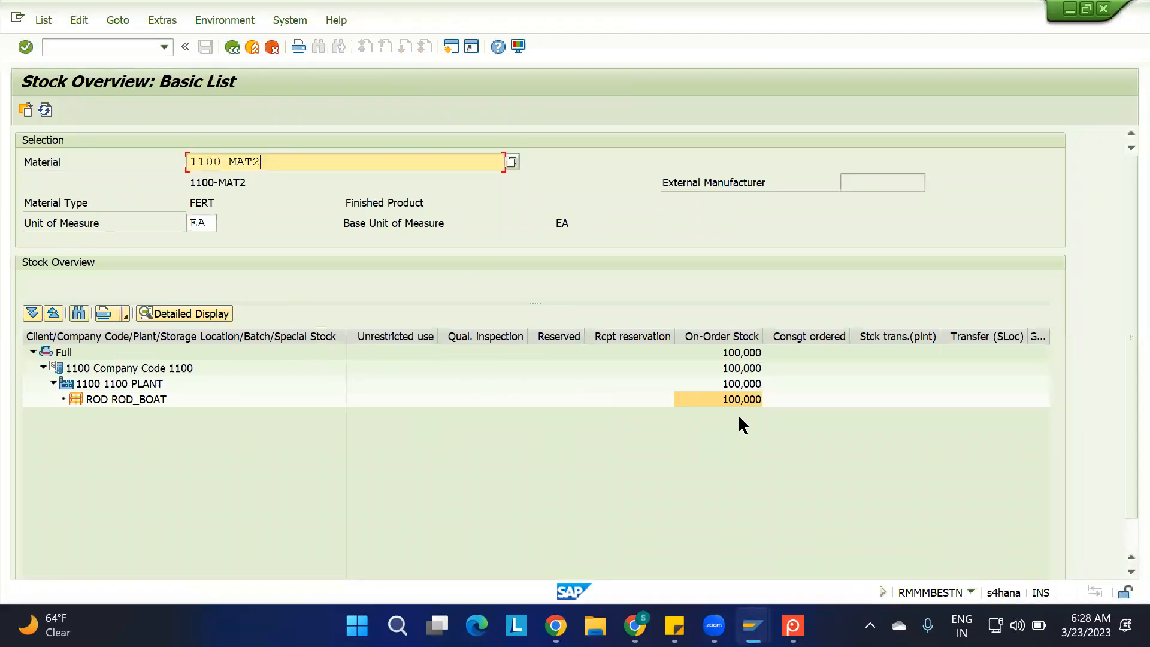
left_click(738, 398)
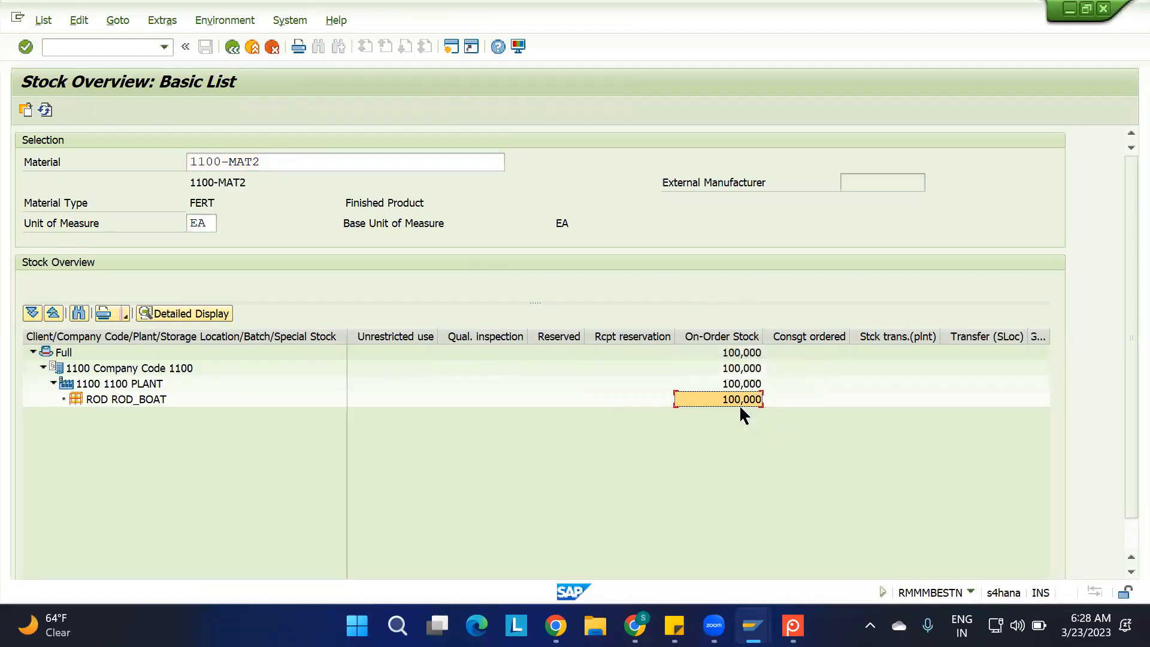
left_click(127, 398)
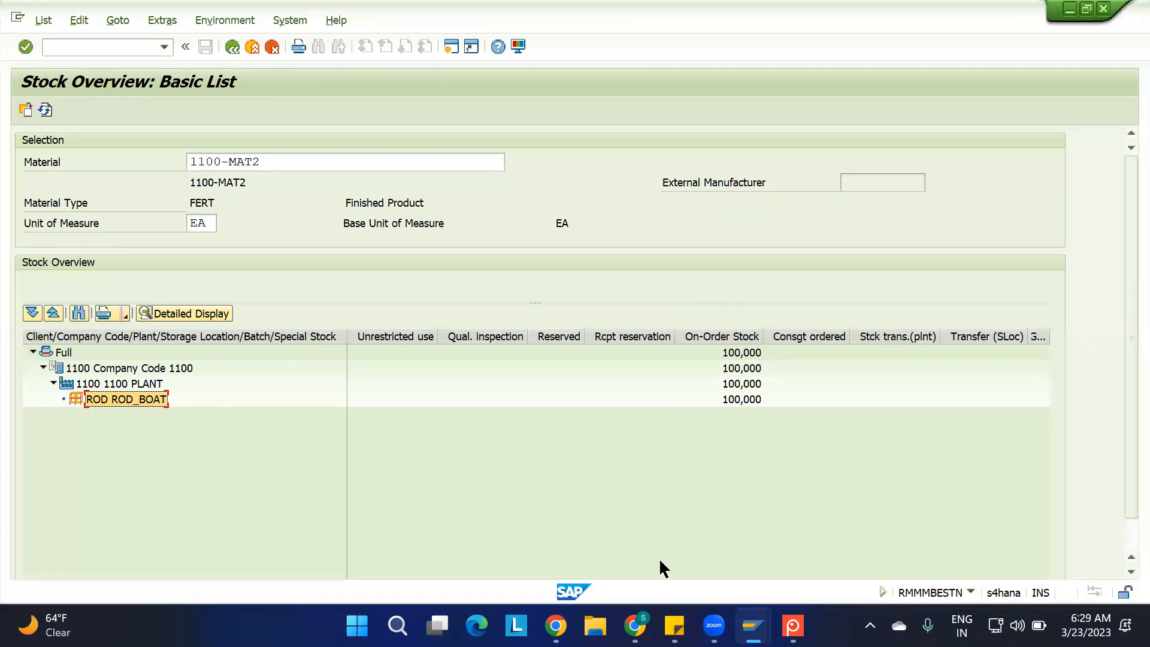
Return to the IMG and open Assign Goods Receiving Points for Inbound Deliveries under Logistics Execution > Shipping > Basic Shipping Functions > Shipping Point and Goods Receiving Point Determination
mouse_move(752, 625)
left_click(1018, 531)
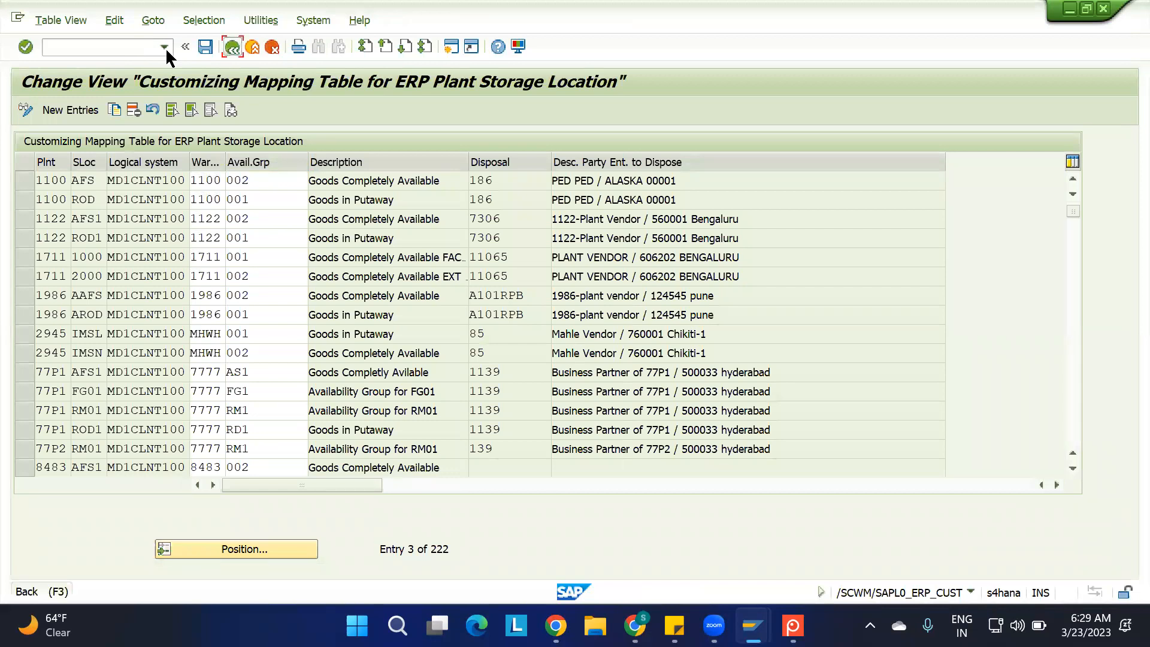
key("F3")
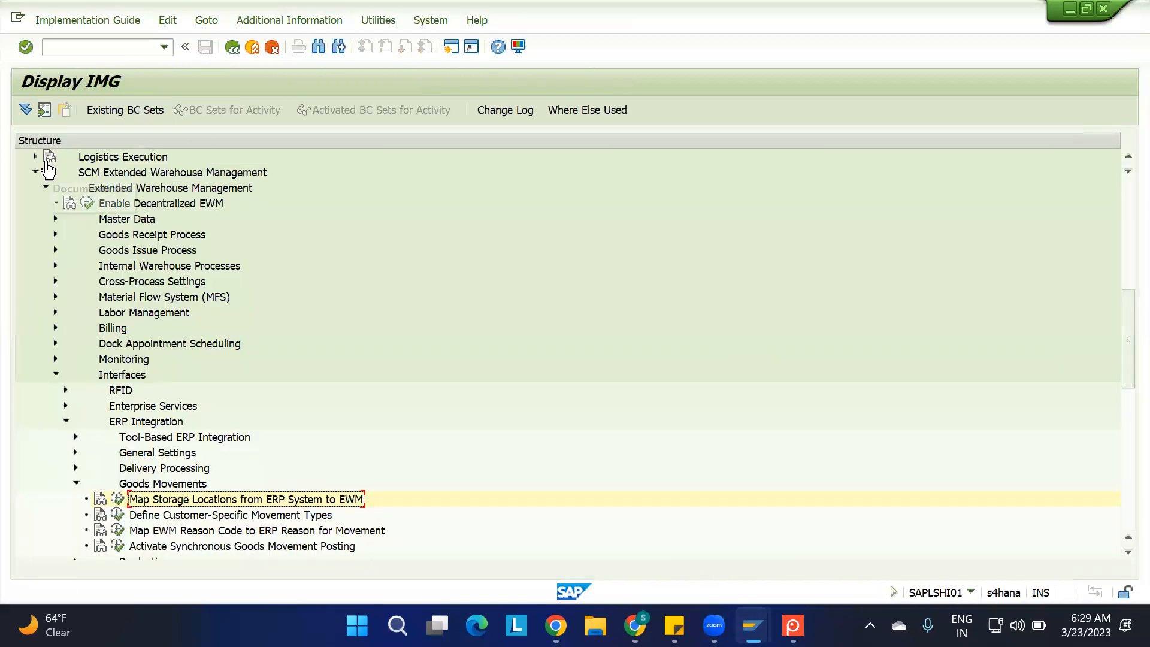
left_click(35, 173)
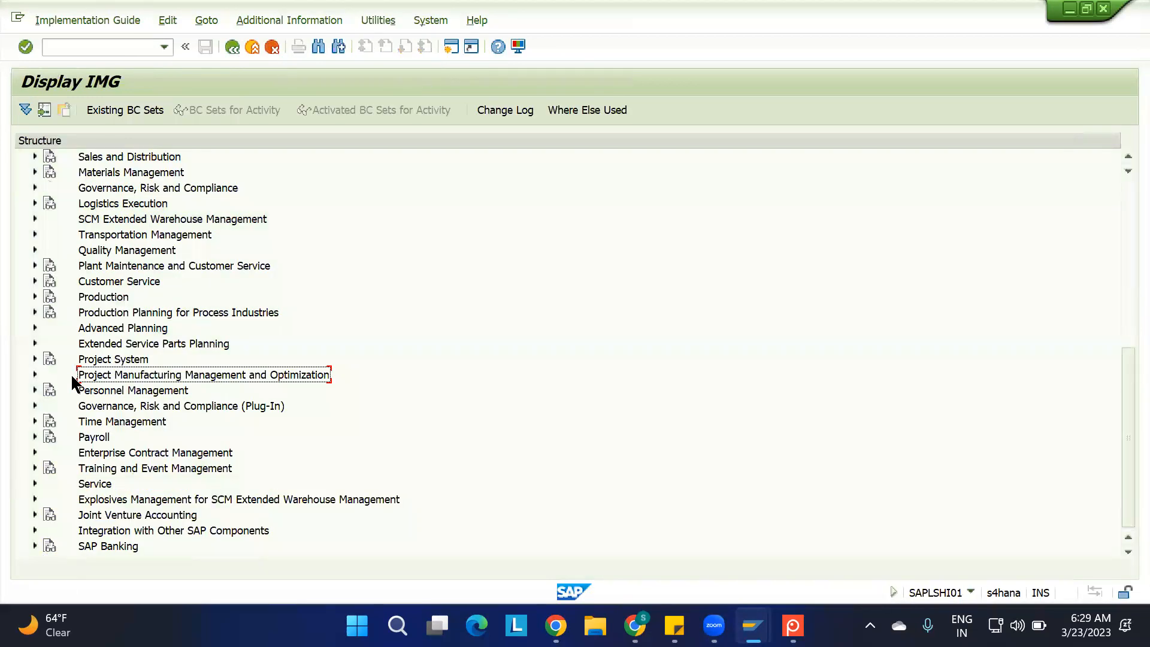
left_click(34, 203)
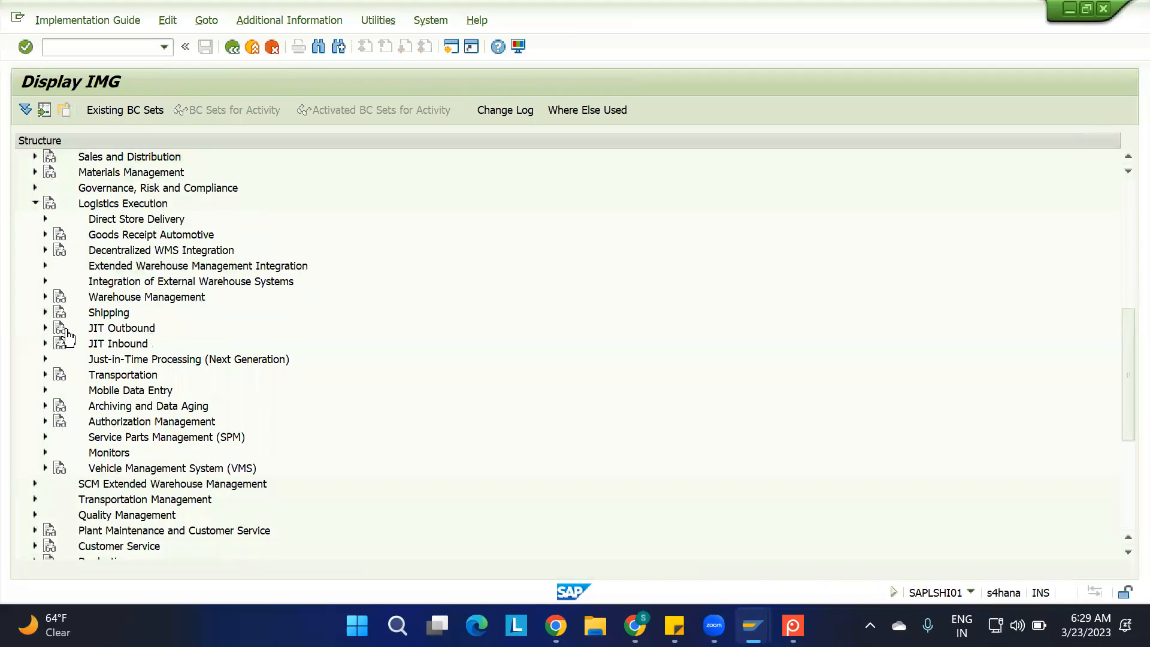
left_click(45, 312)
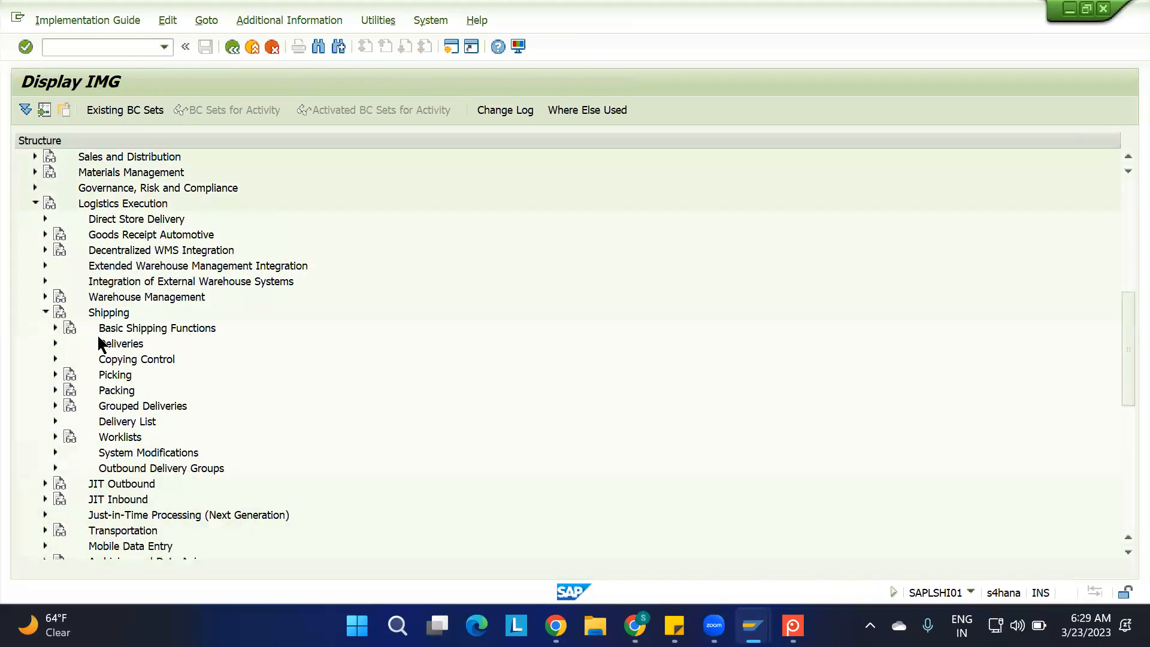
left_click(55, 328)
left_click(65, 359)
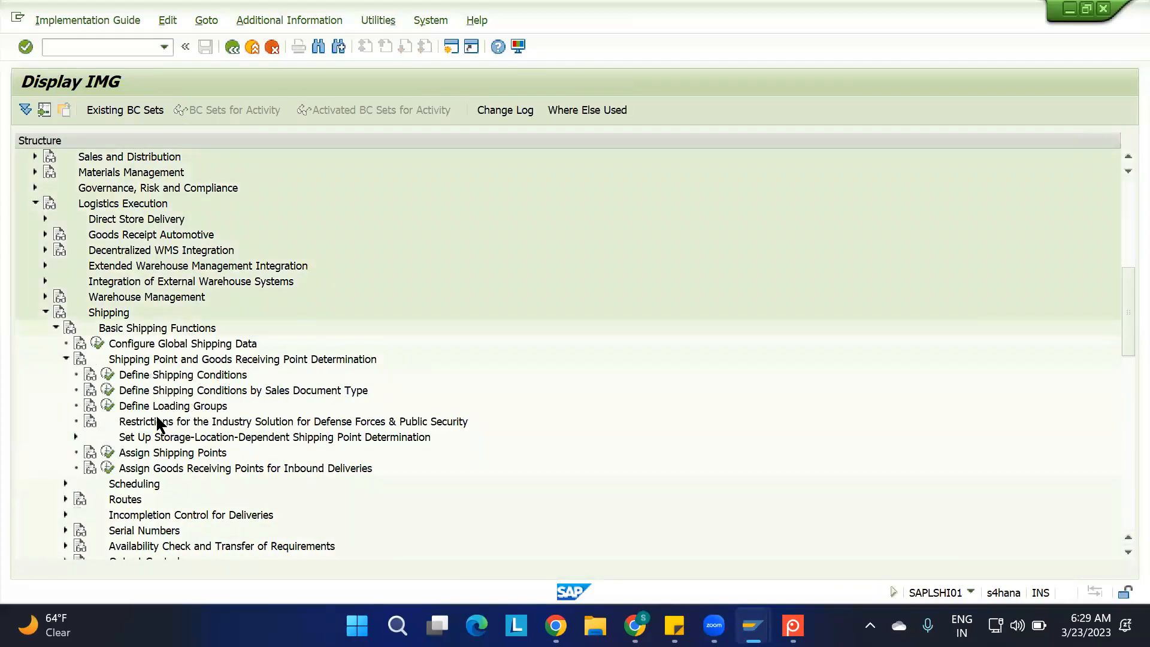
left_click(150, 467)
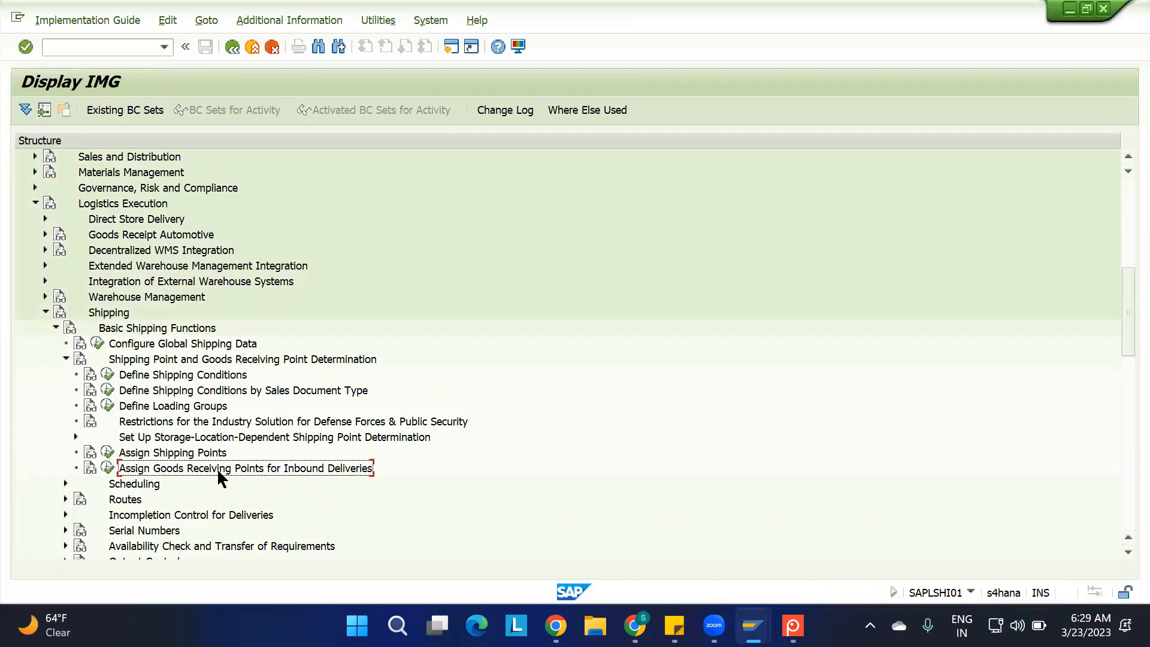
left_click(111, 469)
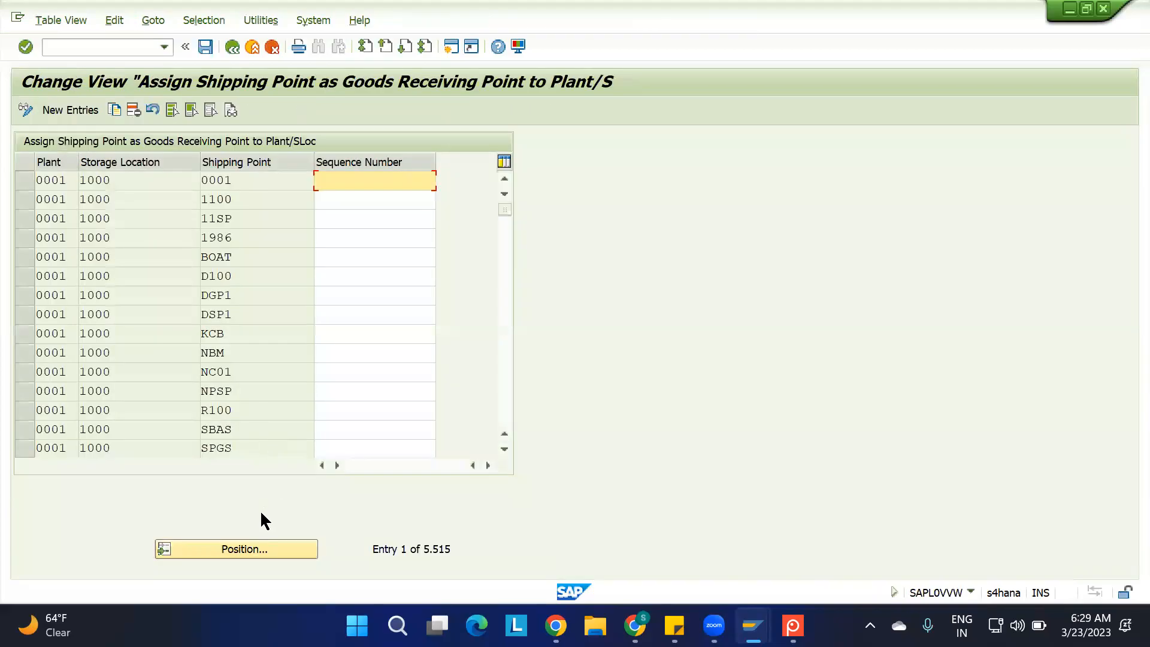
Position the goods receiving point assignment table at plant 1100
left_click(244, 546)
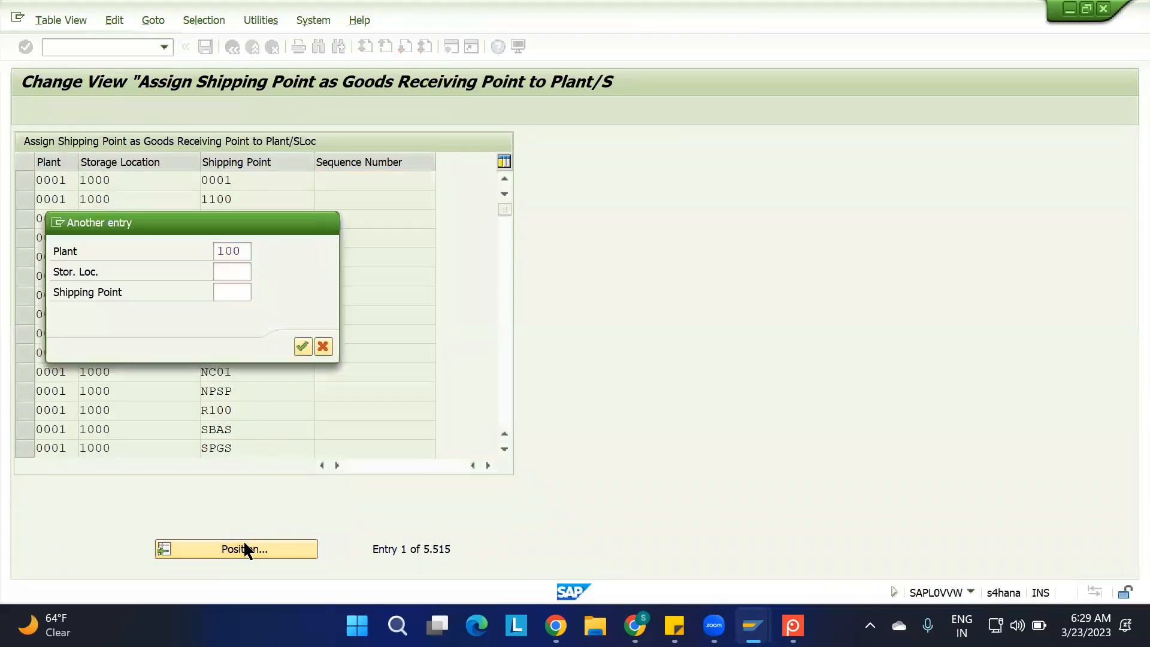
key("Return")
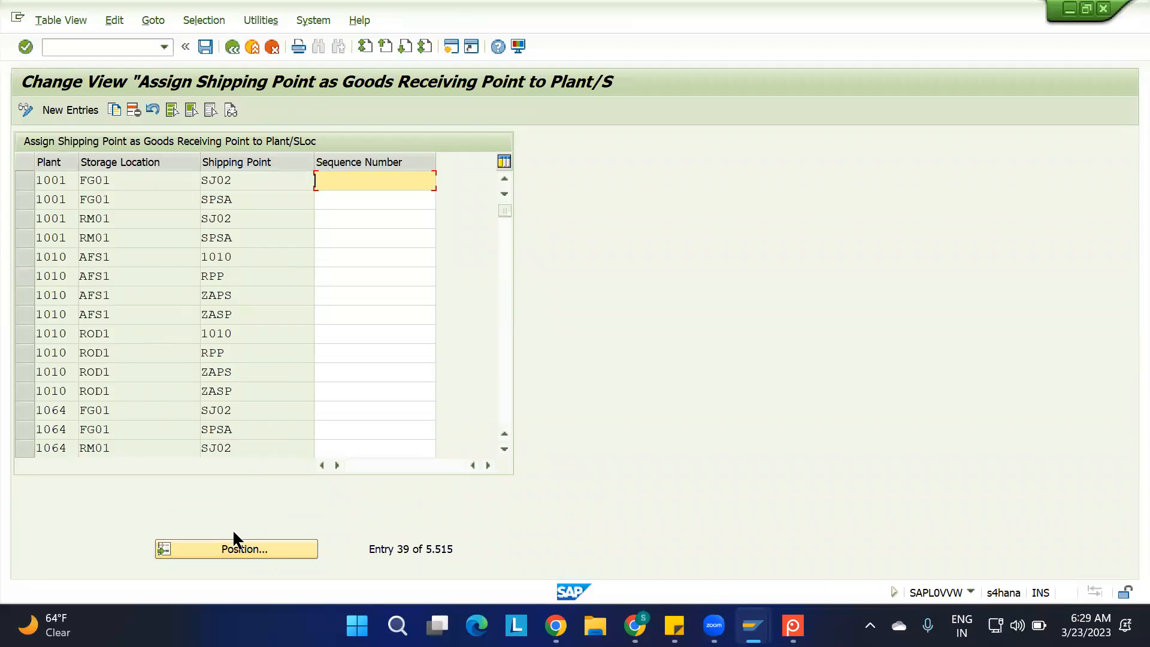
left_click(234, 549)
type("1100")
key("Return")
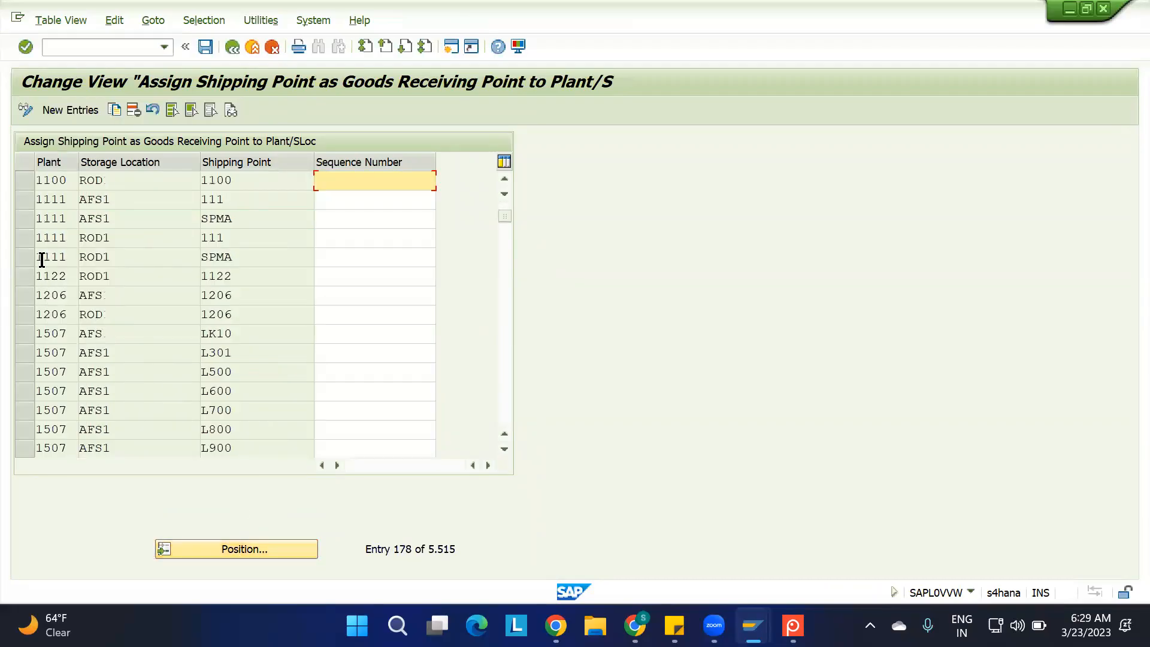
Examine the storage location assigned to plant 1100, leave the table and compare it with the 1100-MAT2 stock overview
left_click(115, 183)
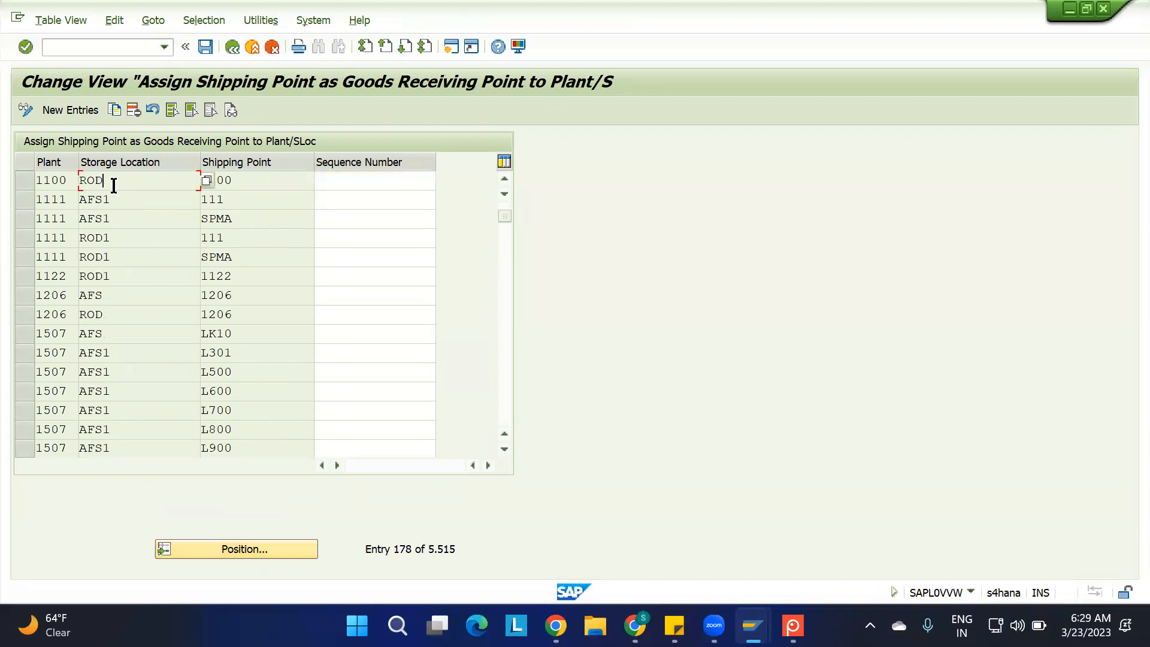
left_click_drag(111, 185, 47, 184)
key("F3")
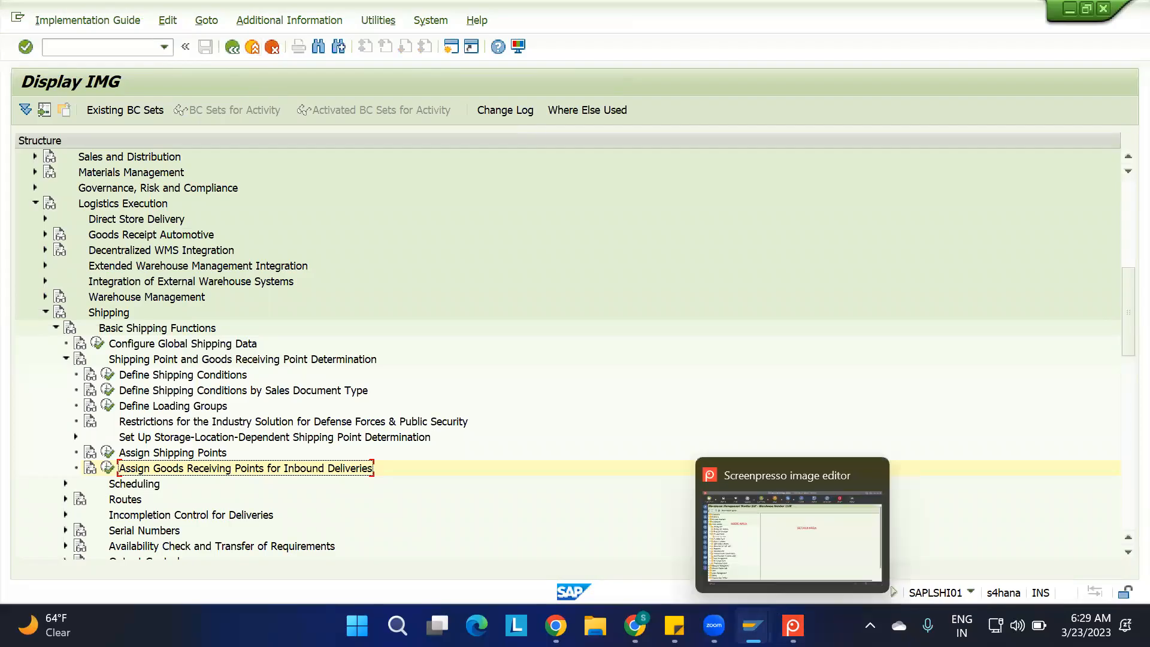
mouse_move(753, 626)
left_click(868, 530)
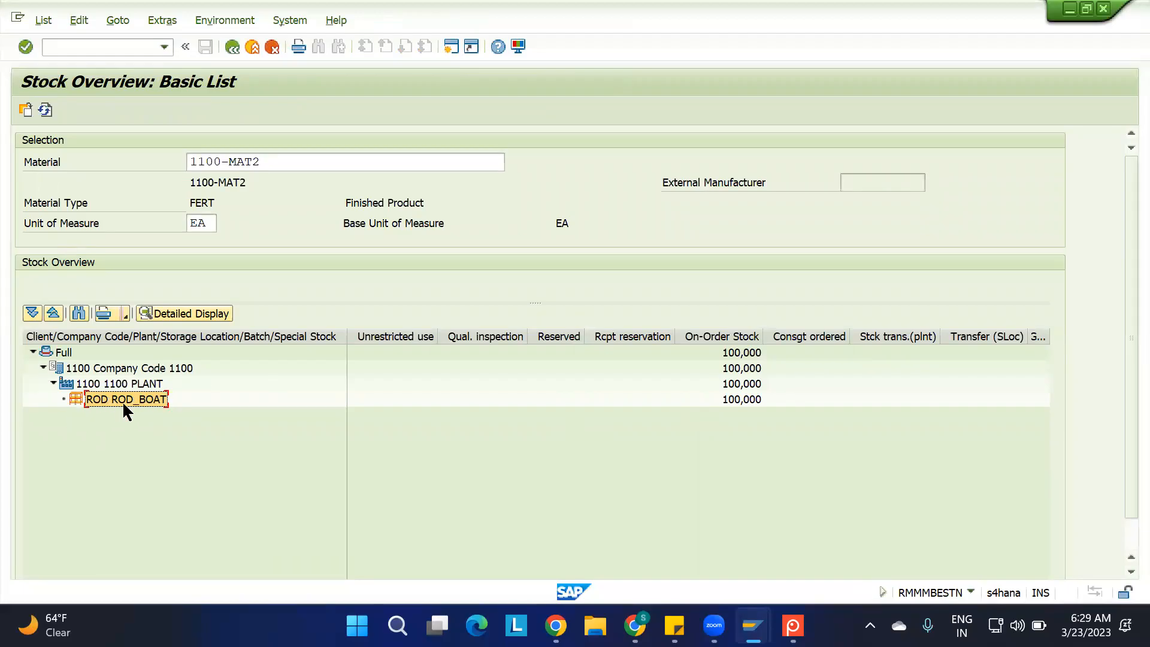
Return to the IMG session and start inbound delivery maintenance with transaction /N/SCWM/PRDI
mouse_move(753, 625)
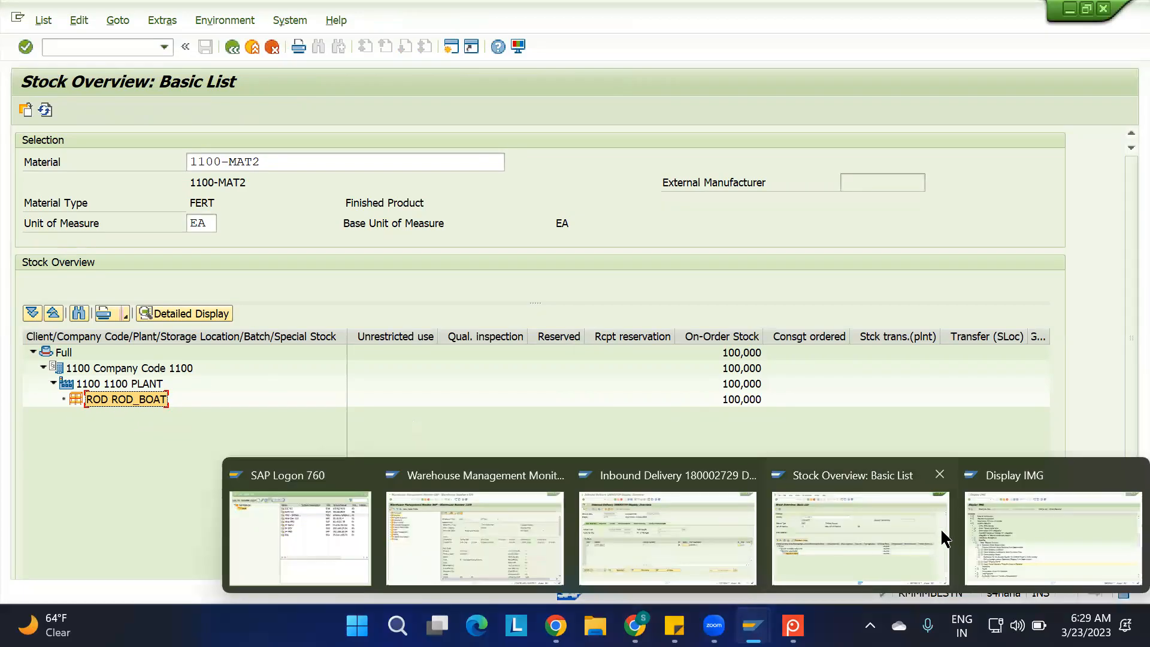
left_click(990, 531)
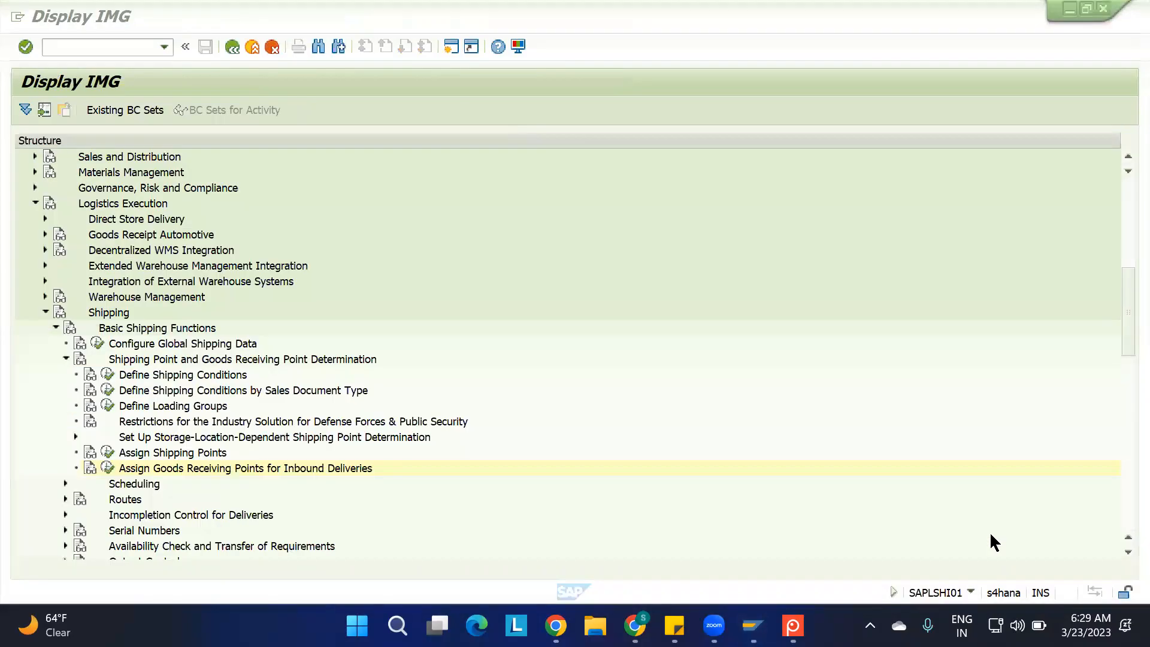
left_click(122, 46)
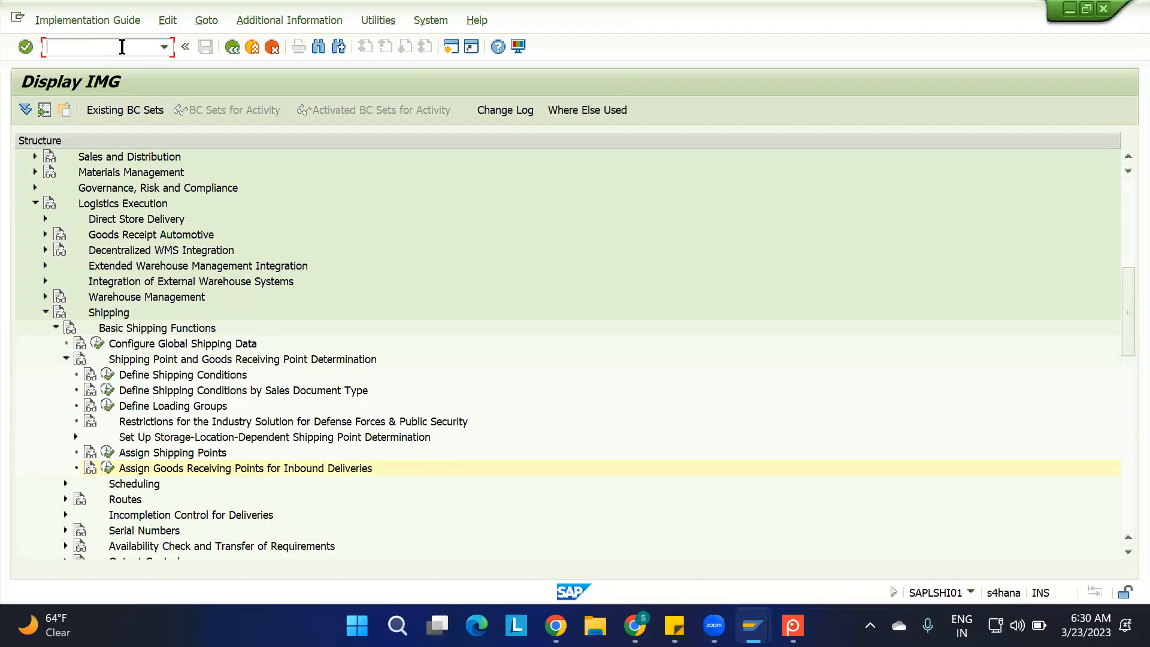
type("/N/SCWM/PRDI")
key("Return")
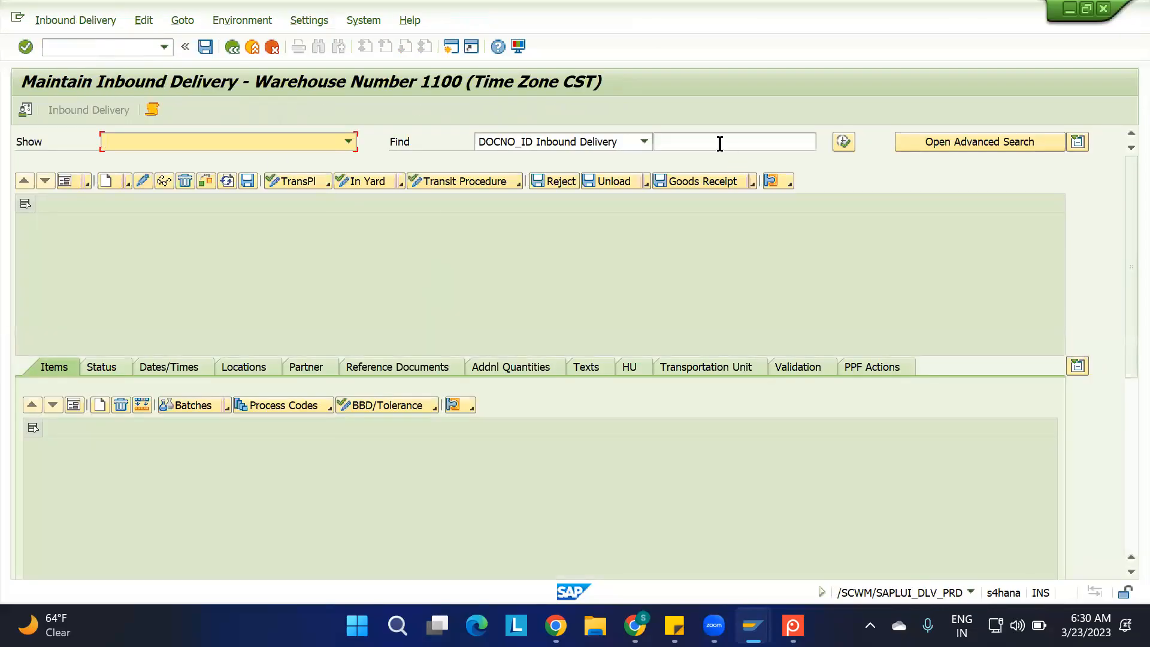
Find the 1100-MAT2 inbound delivery in warehouse 1100 using the copied delivery document number
left_click(717, 142)
key("ctrl+v")
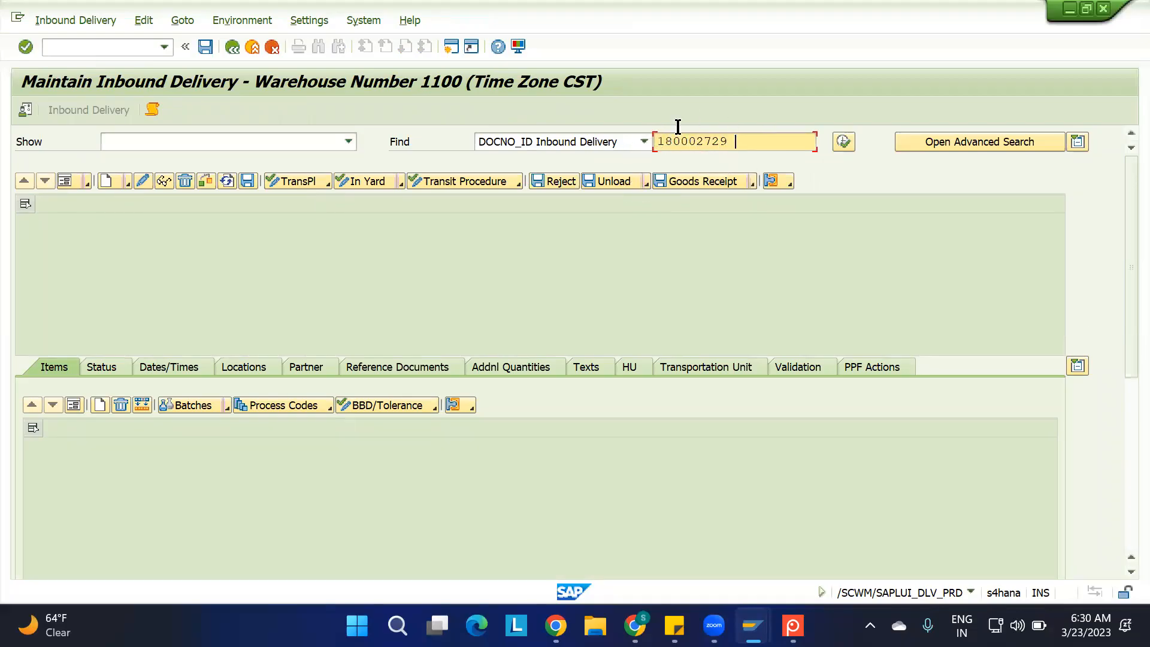
left_click(844, 142)
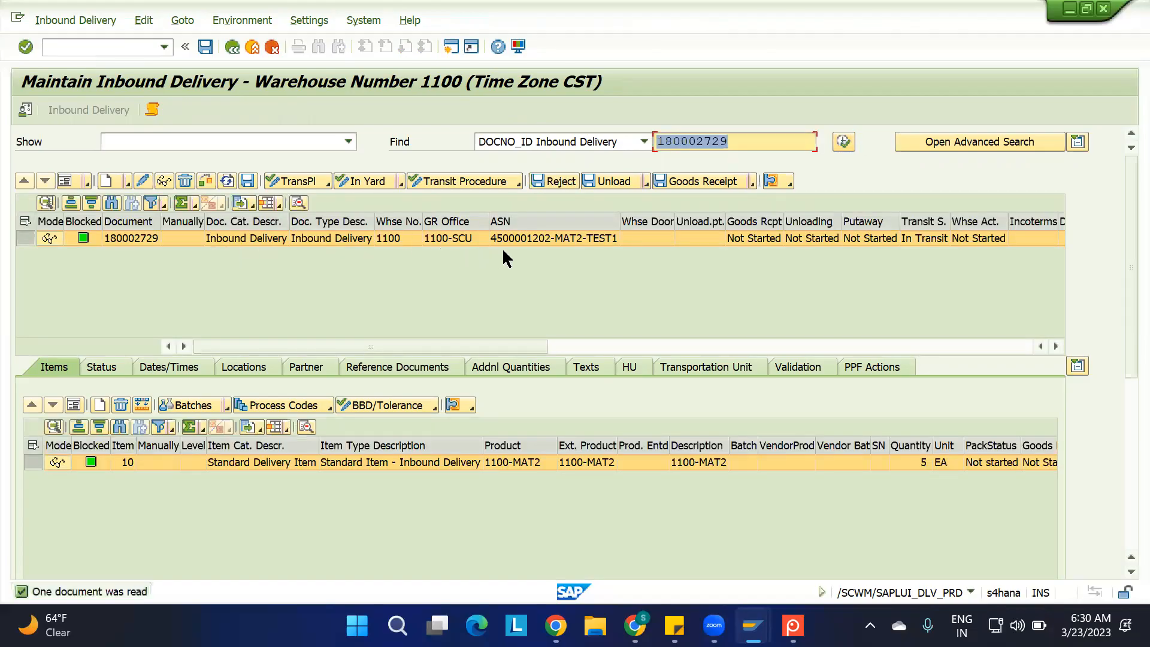
Examine the delivery's ASN and item quantity, checking the 1100-MAT2 stock overview in between
left_click(557, 239)
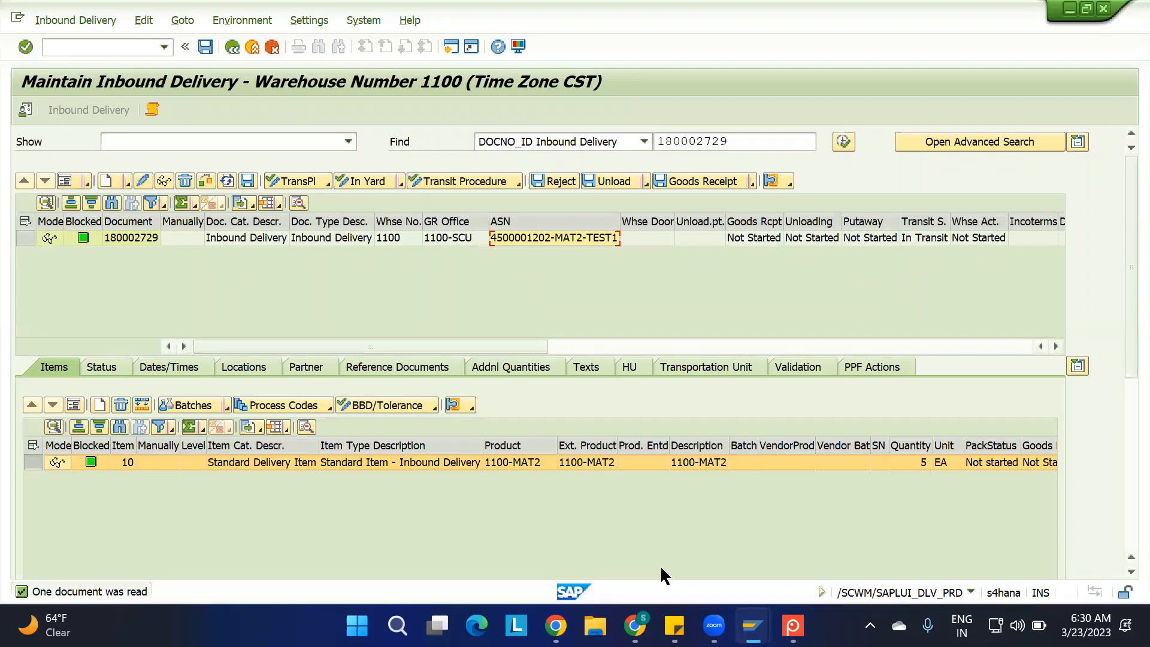
mouse_move(752, 626)
left_click(819, 562)
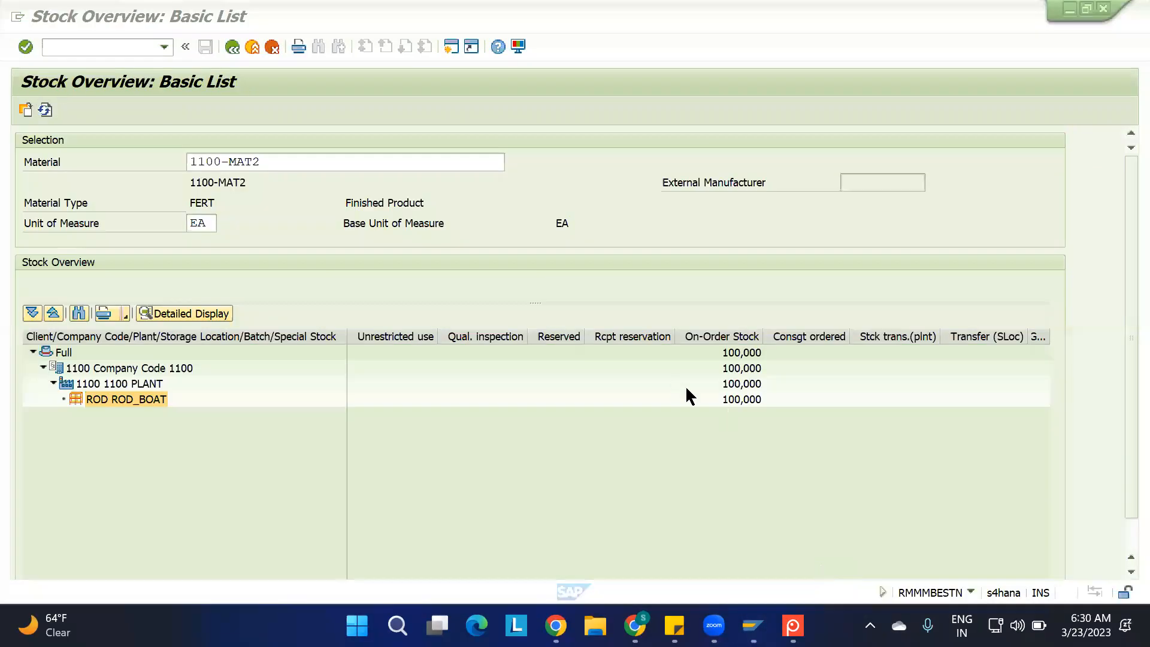
key("alt+Tab")
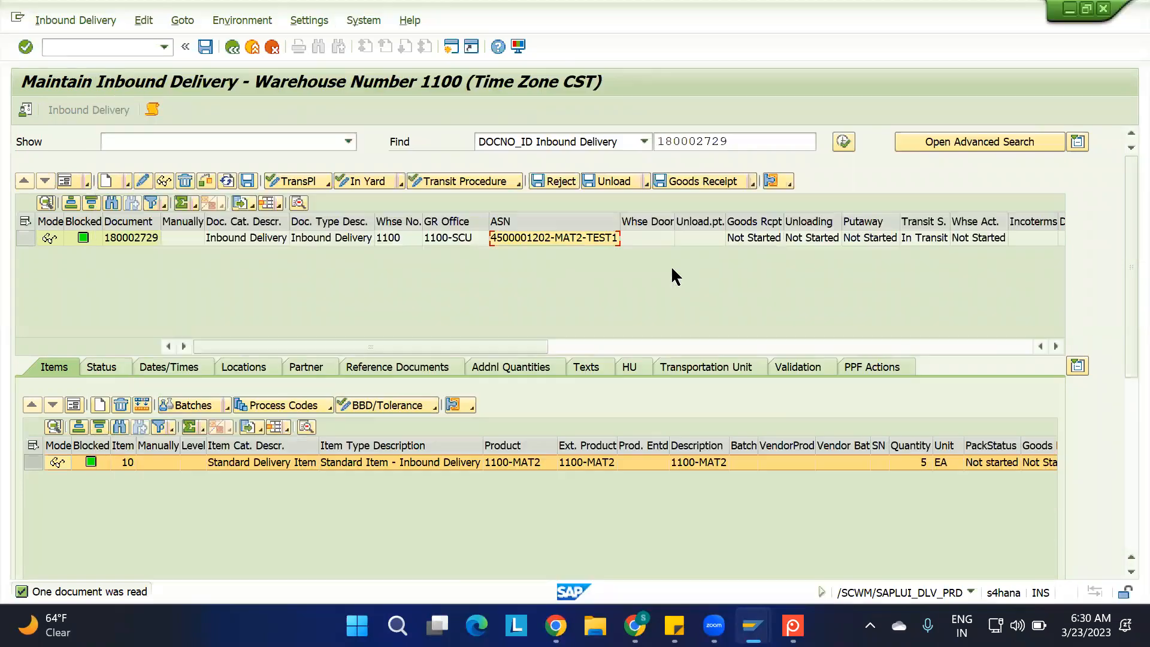
left_click(920, 461)
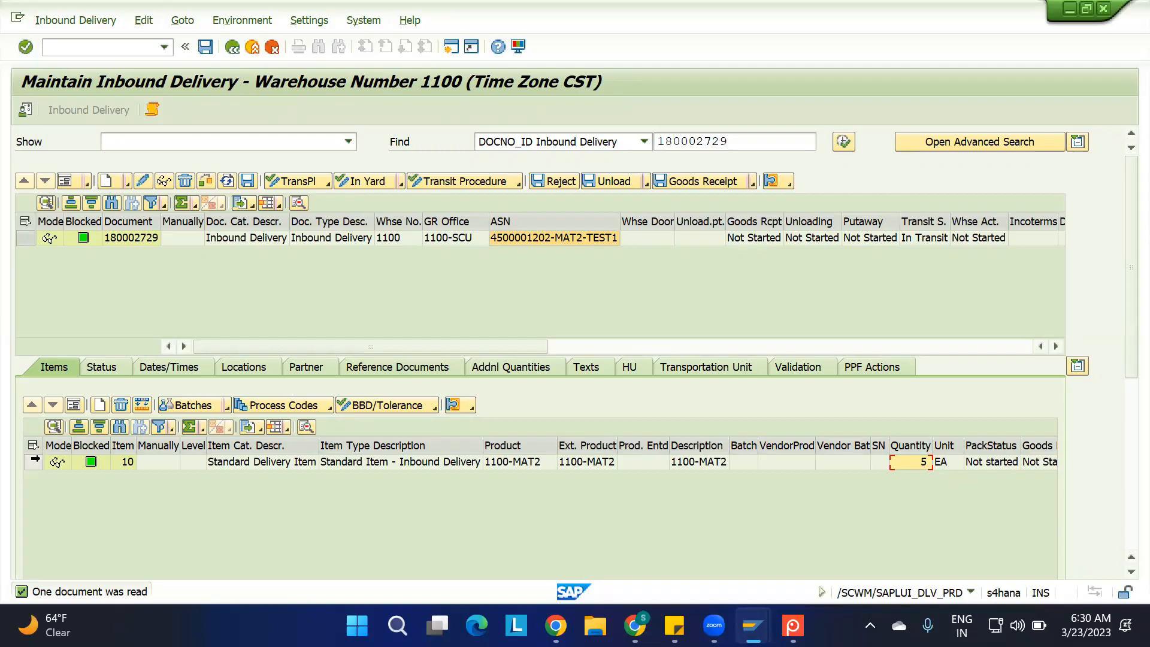
Select delivery item 10 and show it in the detailed form view
left_click(30, 463)
left_click(75, 405)
left_click_drag(1119, 311, 1119, 454)
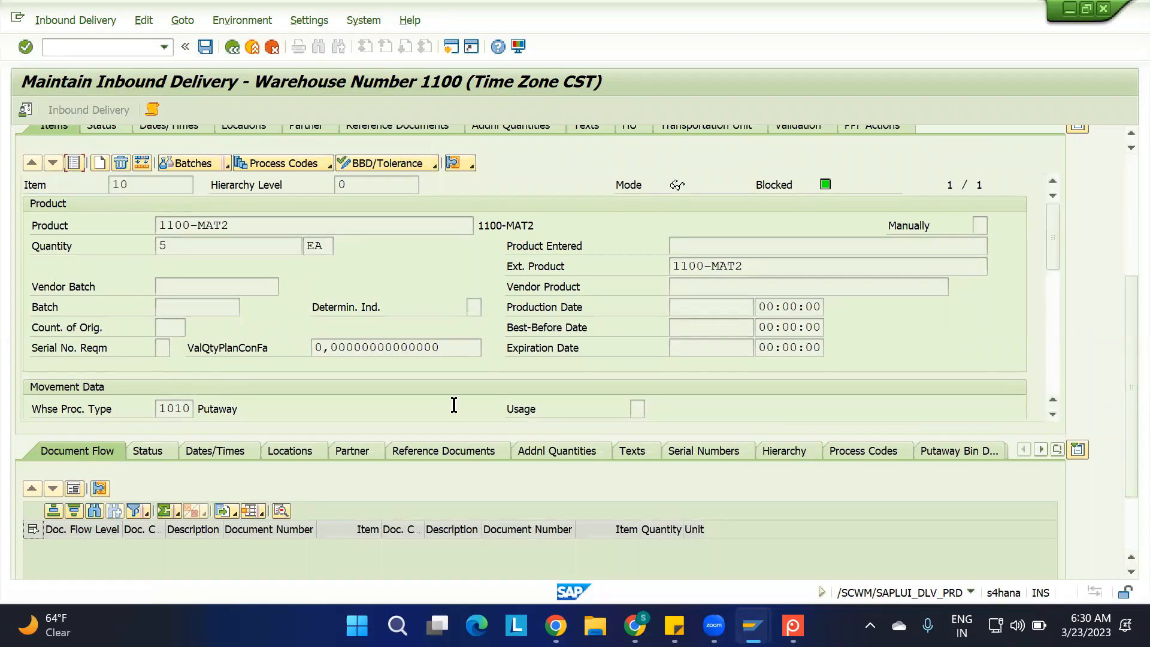
Examine the stock type in the movement data of item 10
left_click(1052, 413)
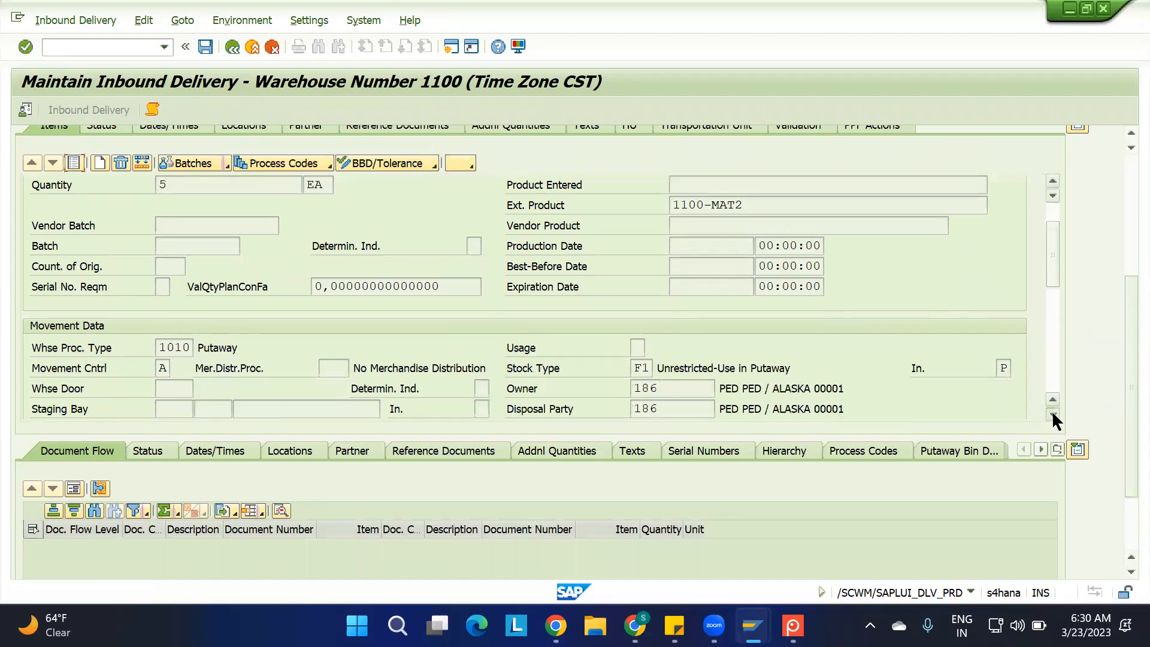
double_click(639, 307)
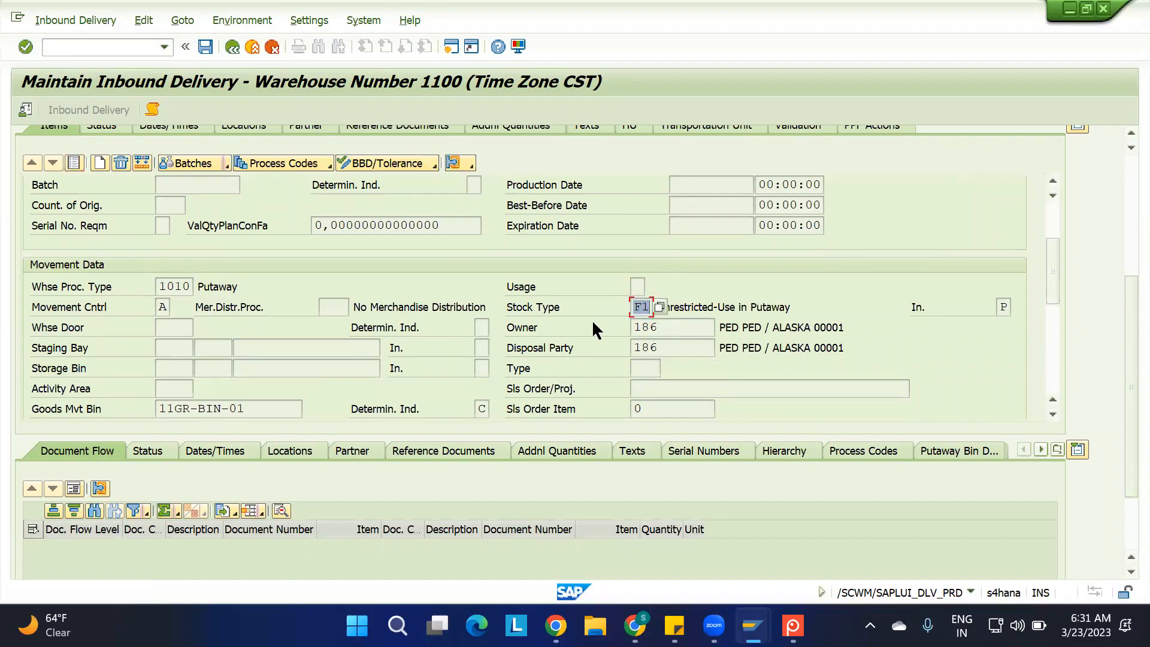
left_click(775, 283)
left_click(645, 308)
left_click(1053, 413)
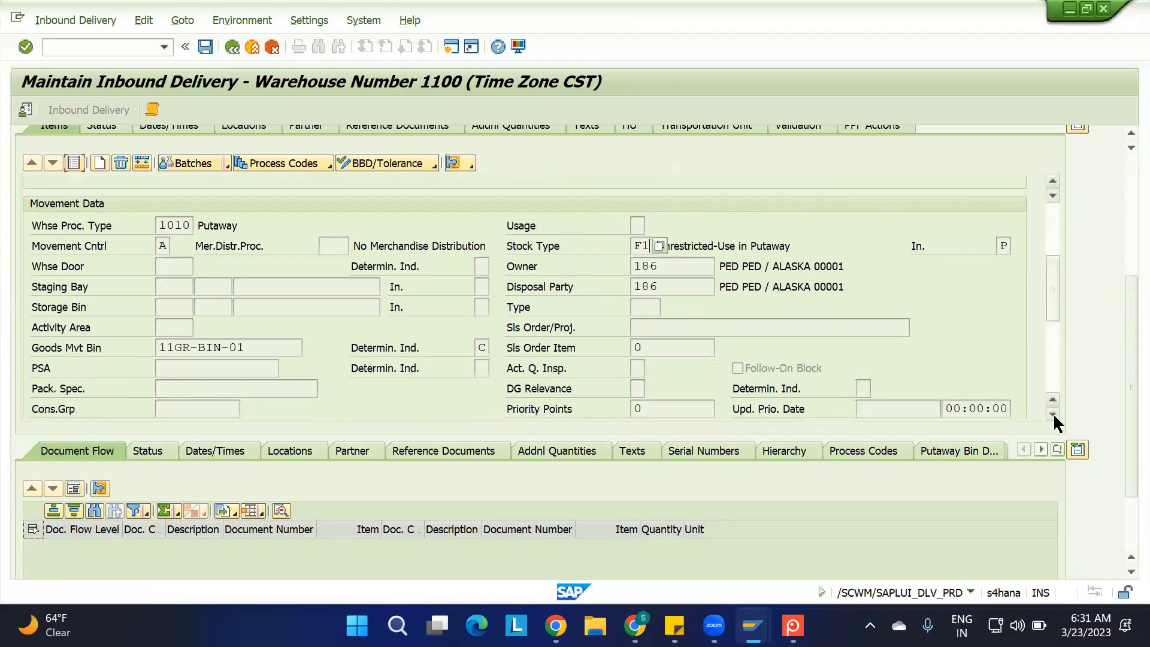
Examine item 10's goods movement bin, and return to the delivery header overview
left_click_drag(262, 347, 76, 347)
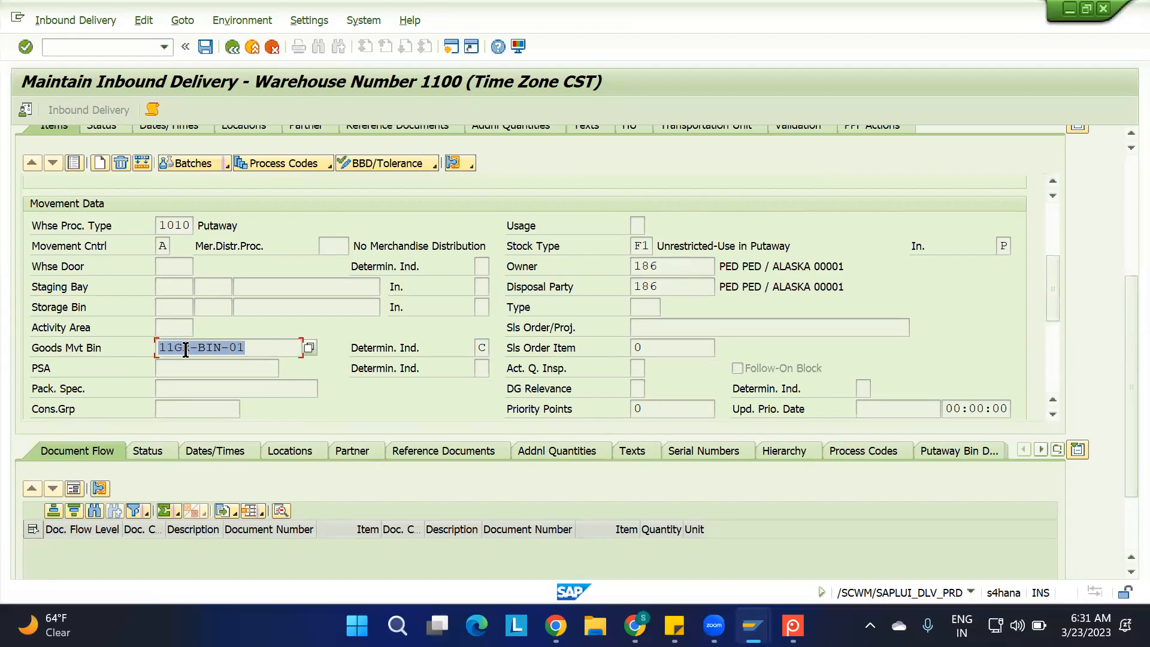
left_click_drag(189, 350, 113, 350)
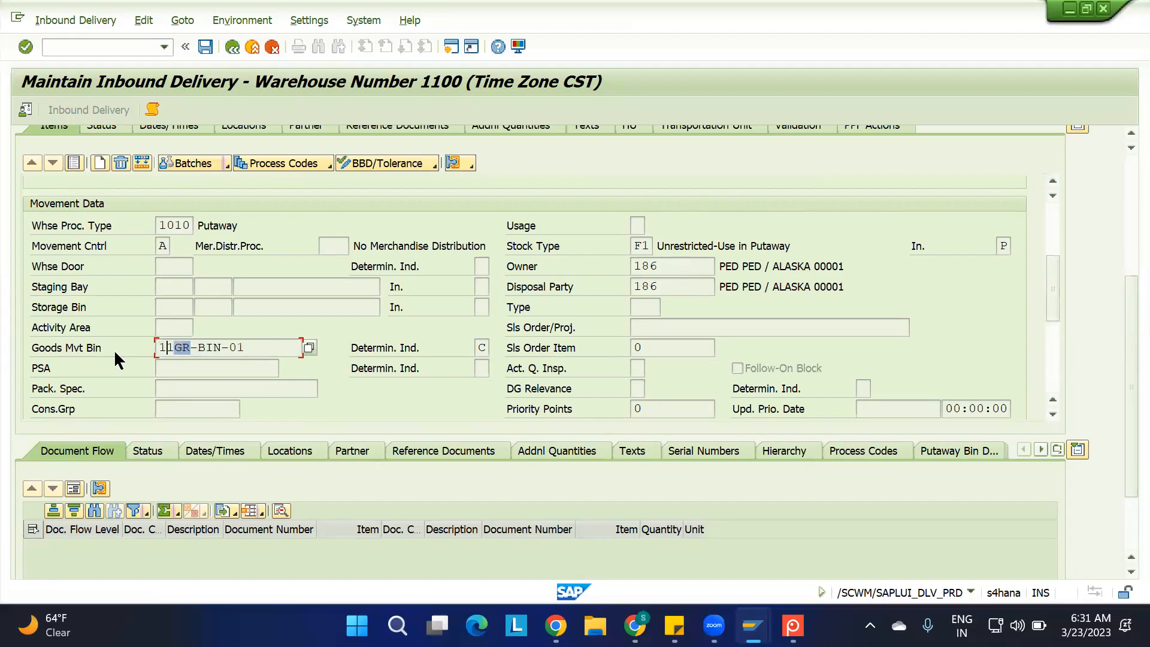
left_click(259, 346)
left_click_drag(1052, 288, 1055, 196)
left_click_drag(1120, 281, 1120, 156)
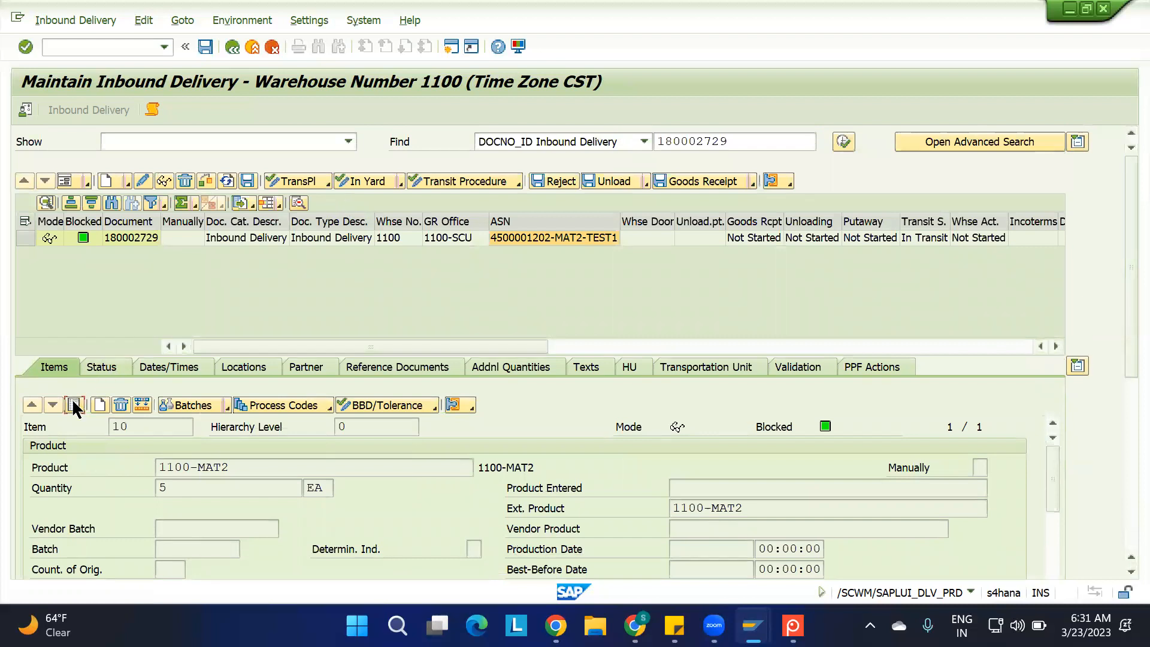
Select the inbound delivery, examine its header data in form view, and return to the list view
left_click(25, 238)
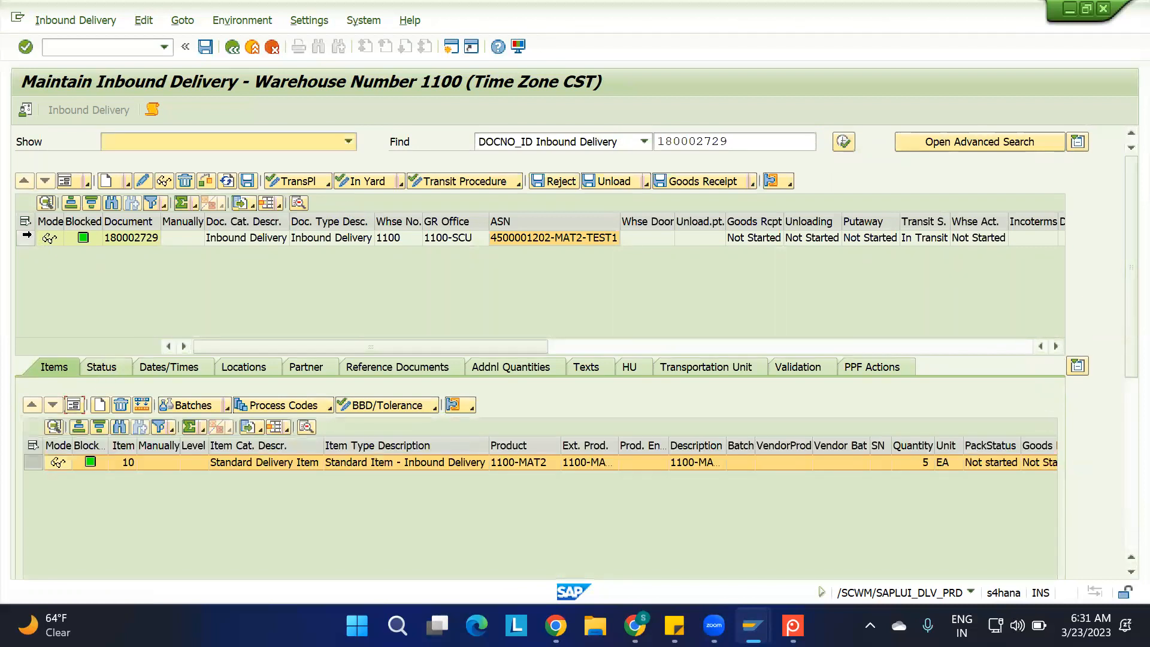
left_click(66, 181)
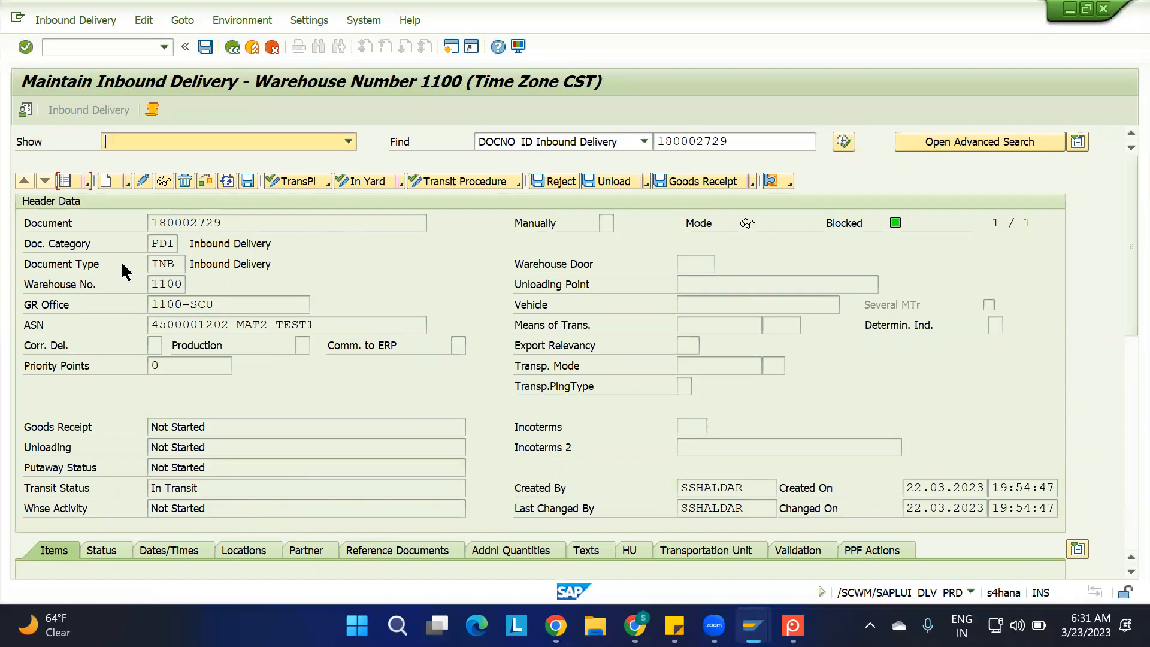
left_click(65, 181)
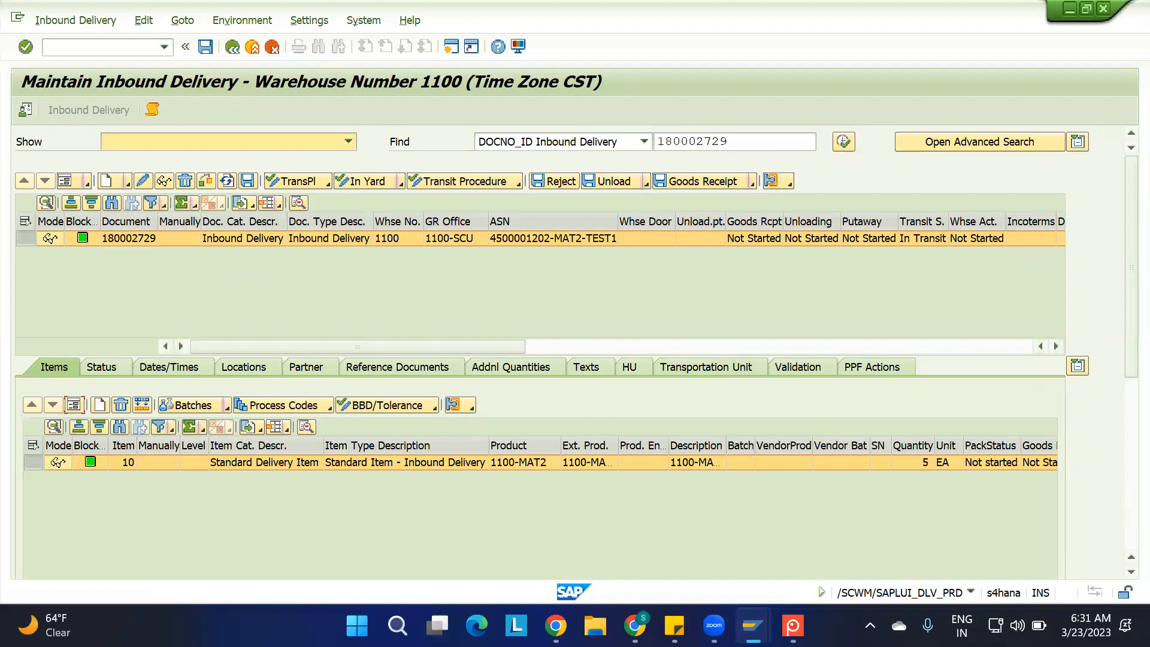
mouse_move(634, 626)
left_click(634, 533)
key("alt+Tab")
Select the inbound delivery and start its follow-on function for creating a putaway warehouse task
left_click(25, 238)
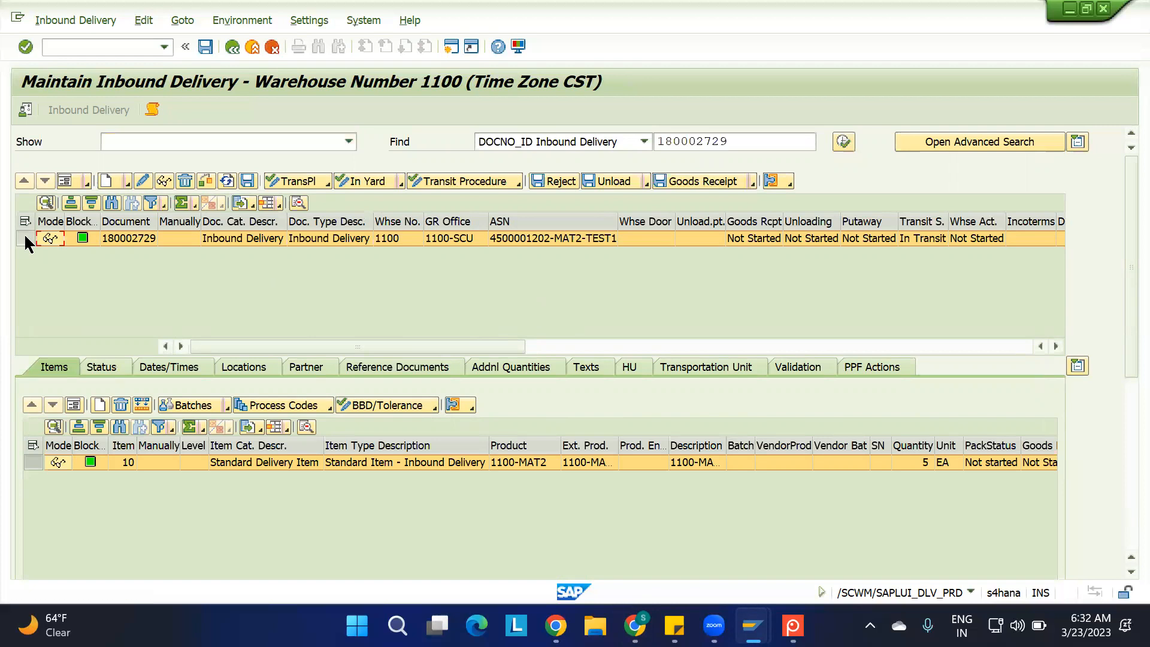
left_click(68, 23)
mouse_move(171, 60)
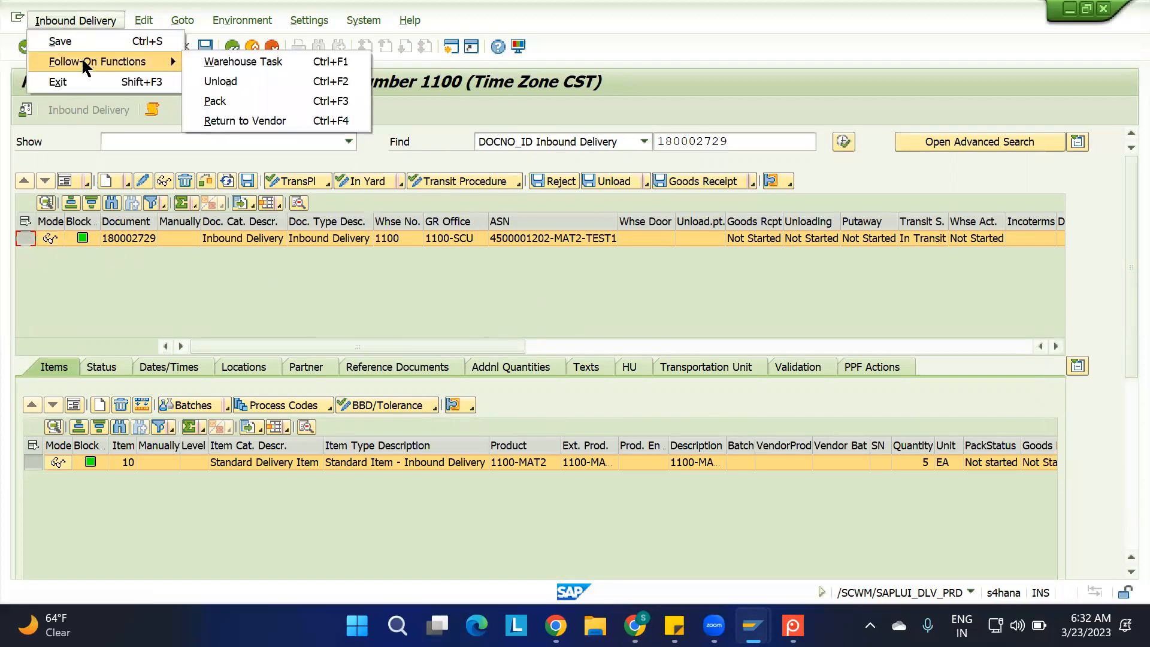
left_click(231, 61)
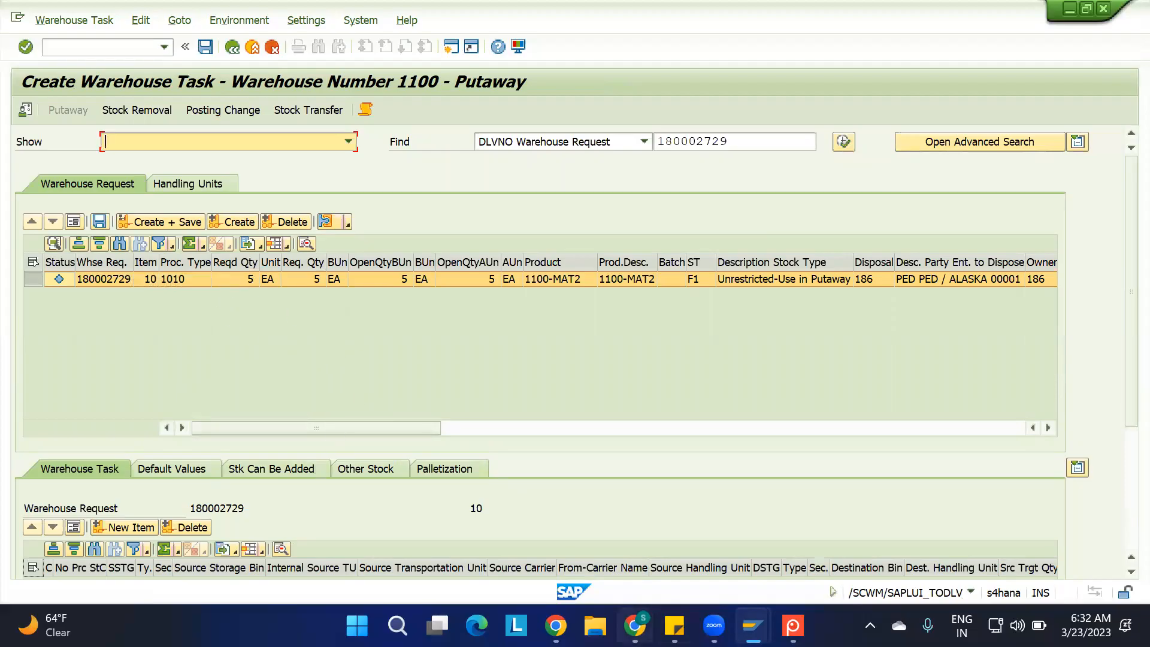
Switch to the Google Meet call to admit the waiting participant, and return to the SAP Create Warehouse Task window
left_click(635, 625)
left_click(103, 12)
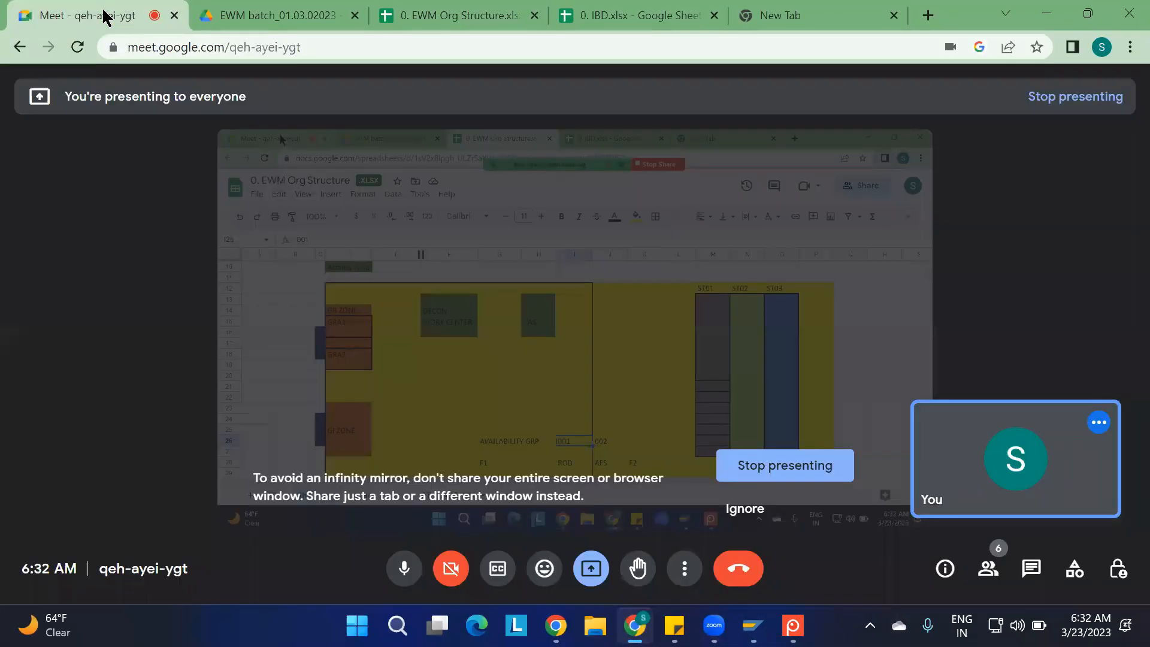
left_click(760, 170)
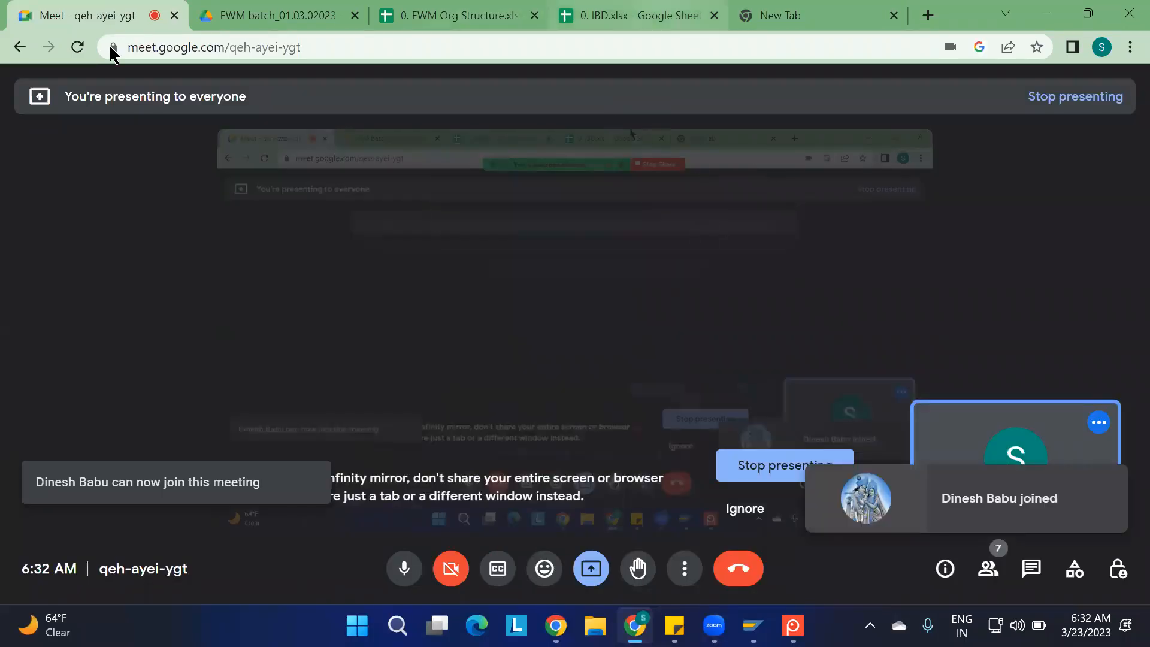
key("ctrl+4")
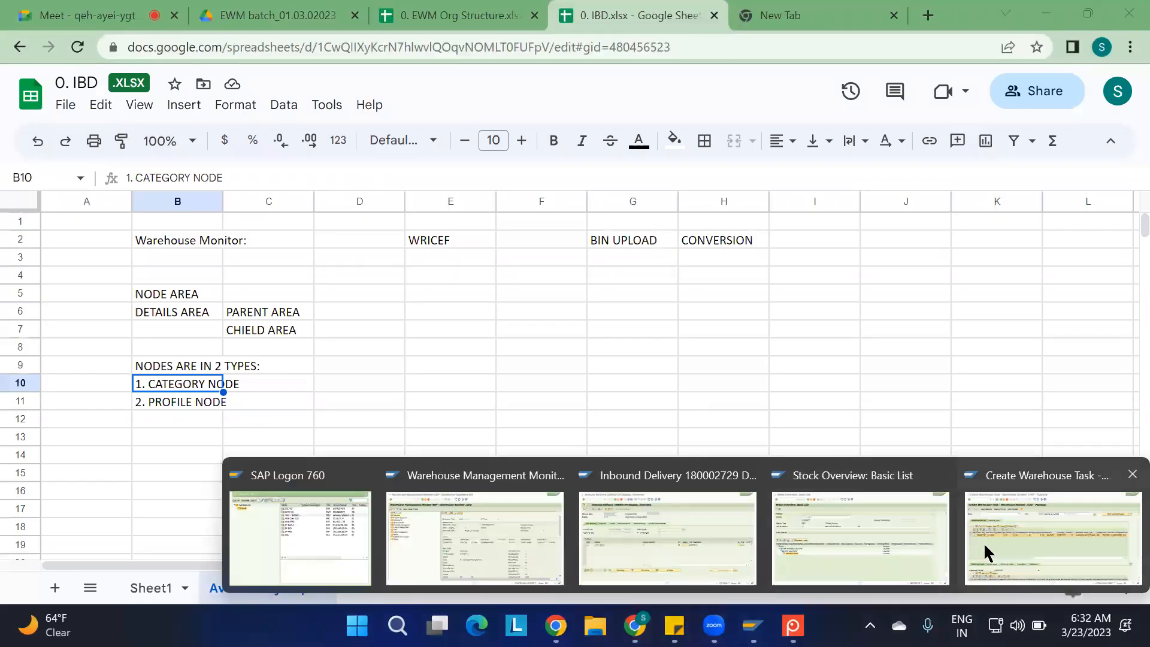
left_click(1007, 537)
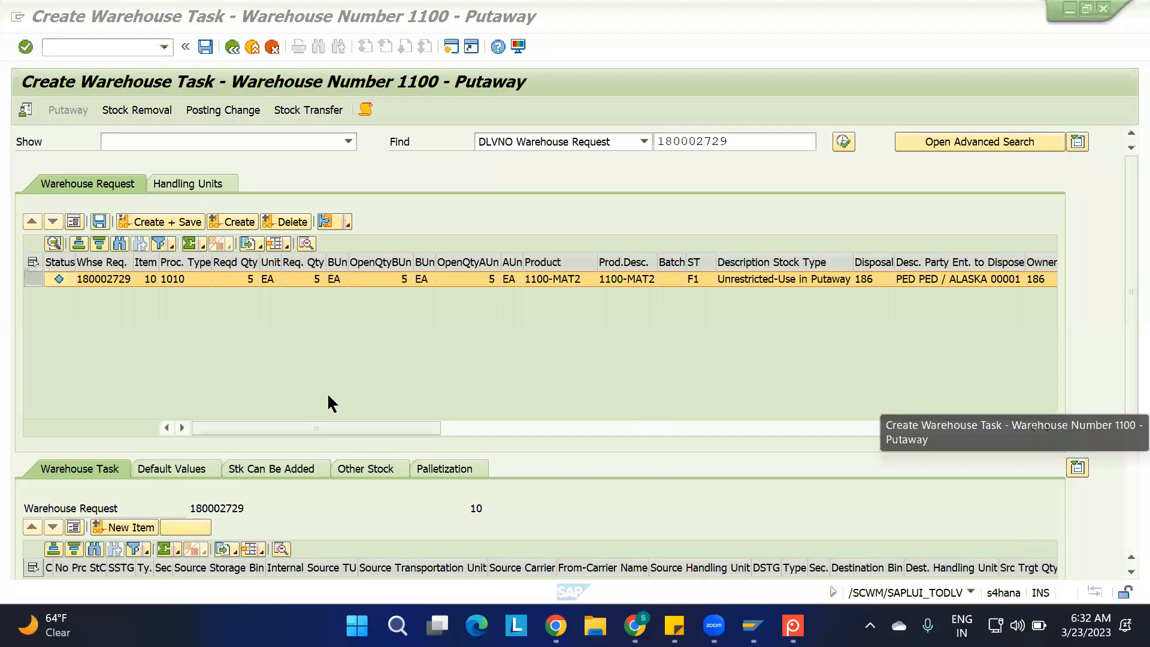
Try to create the putaway task for warehouse request item 10 without a destination bin, and review and close the log
left_click(28, 280)
left_click(238, 227)
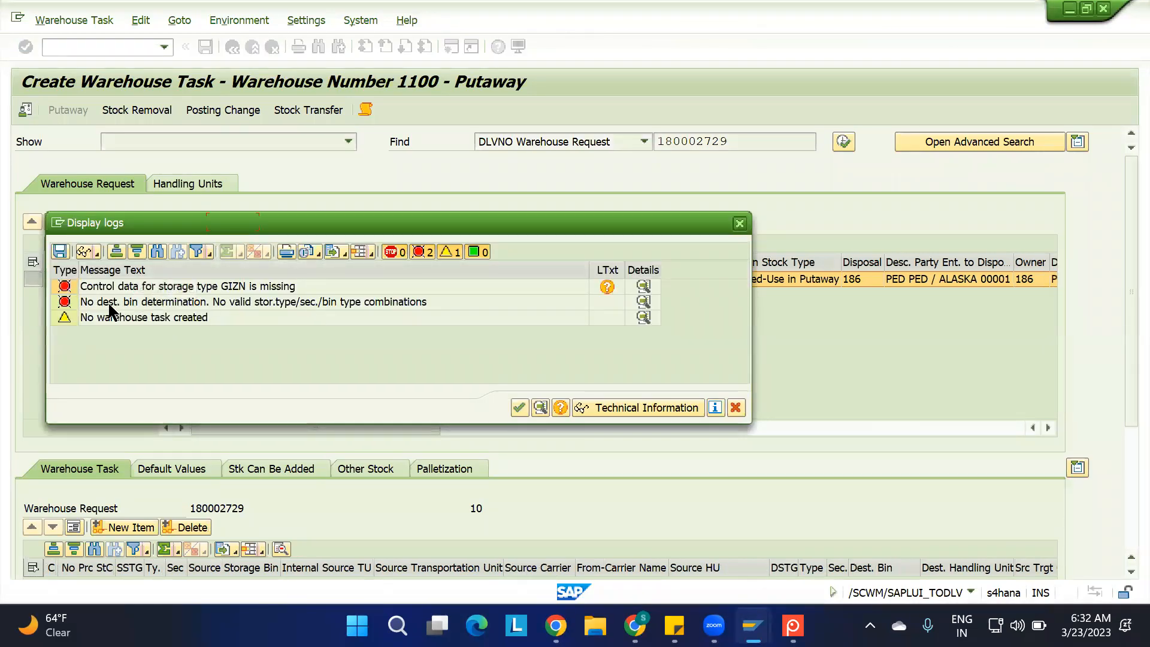
left_click(108, 305)
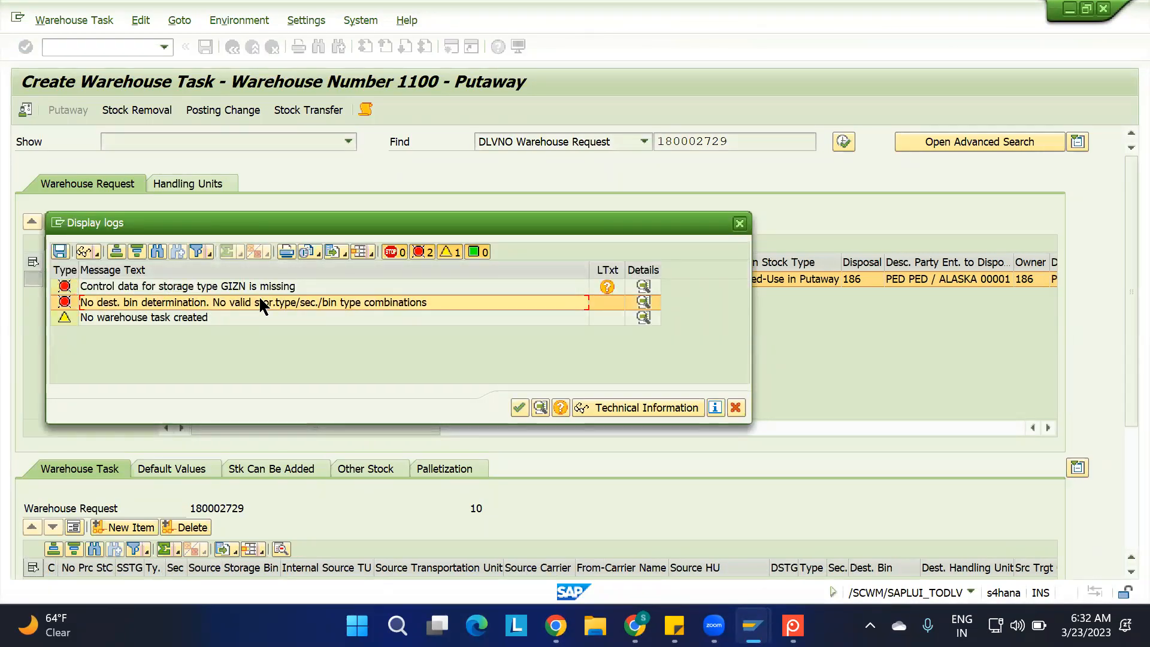
left_click(519, 407)
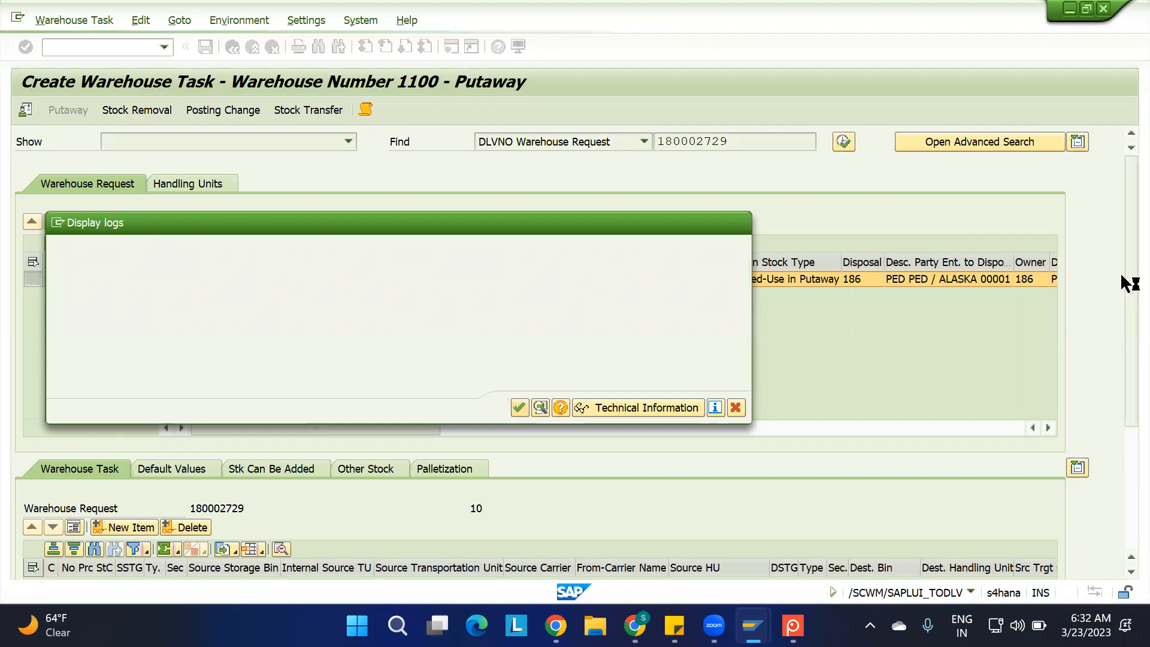
Set the default destination for item 10 to storage type ST02 and bin ST02-01-01-01
left_click_drag(1124, 261, 1123, 376)
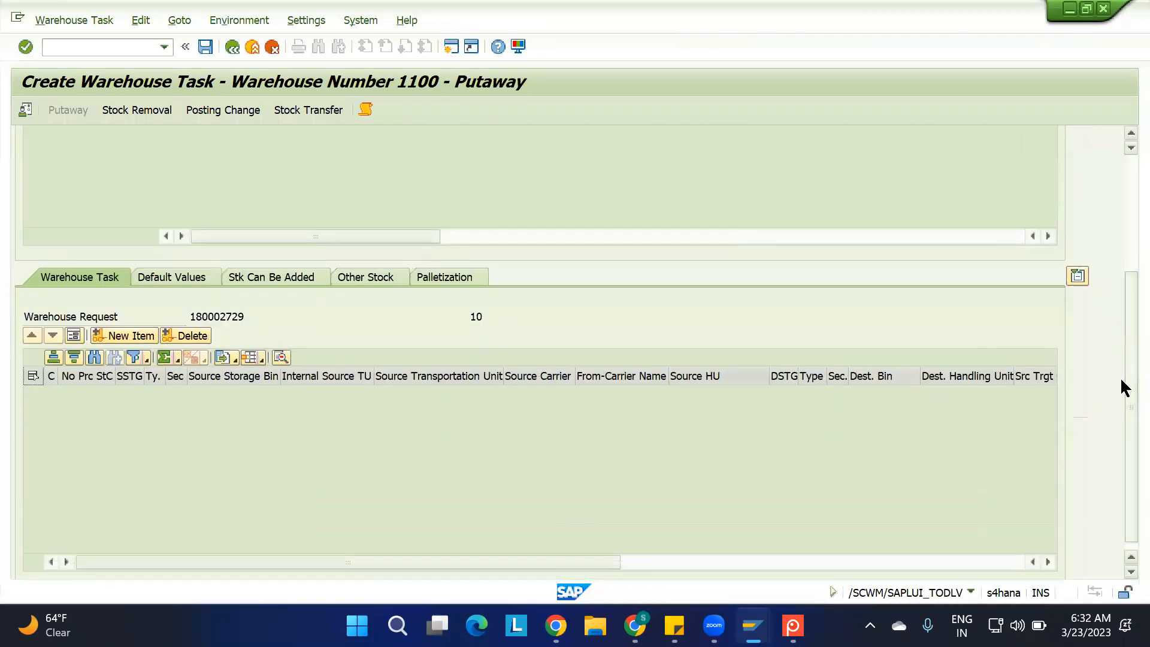
left_click(178, 279)
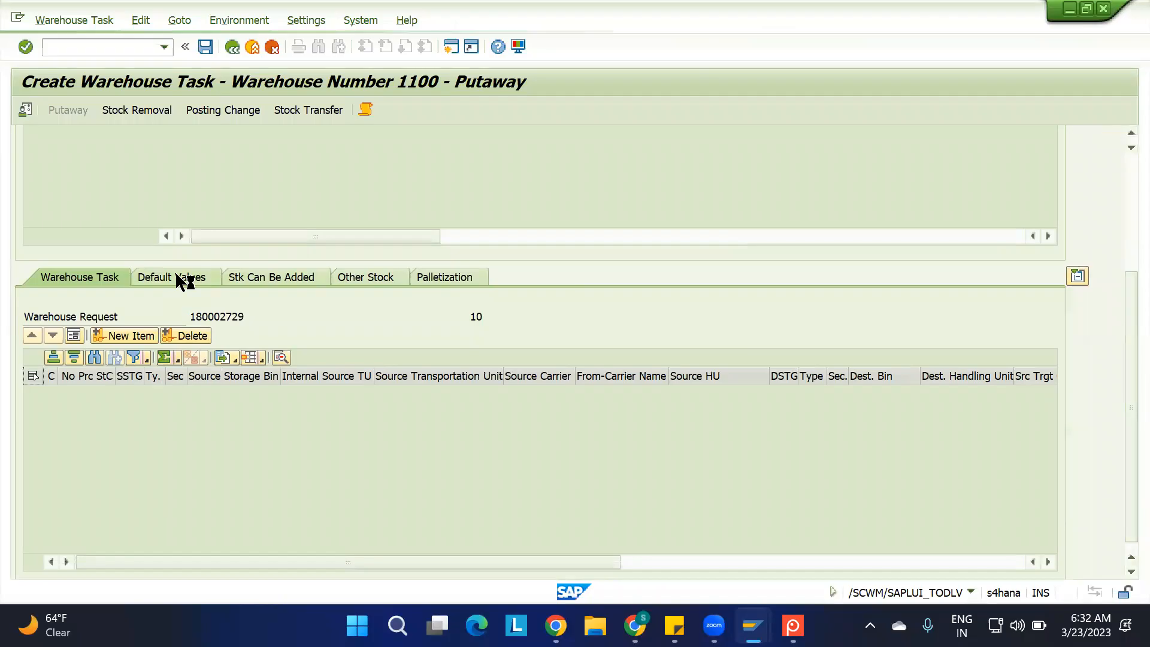
left_click(202, 488)
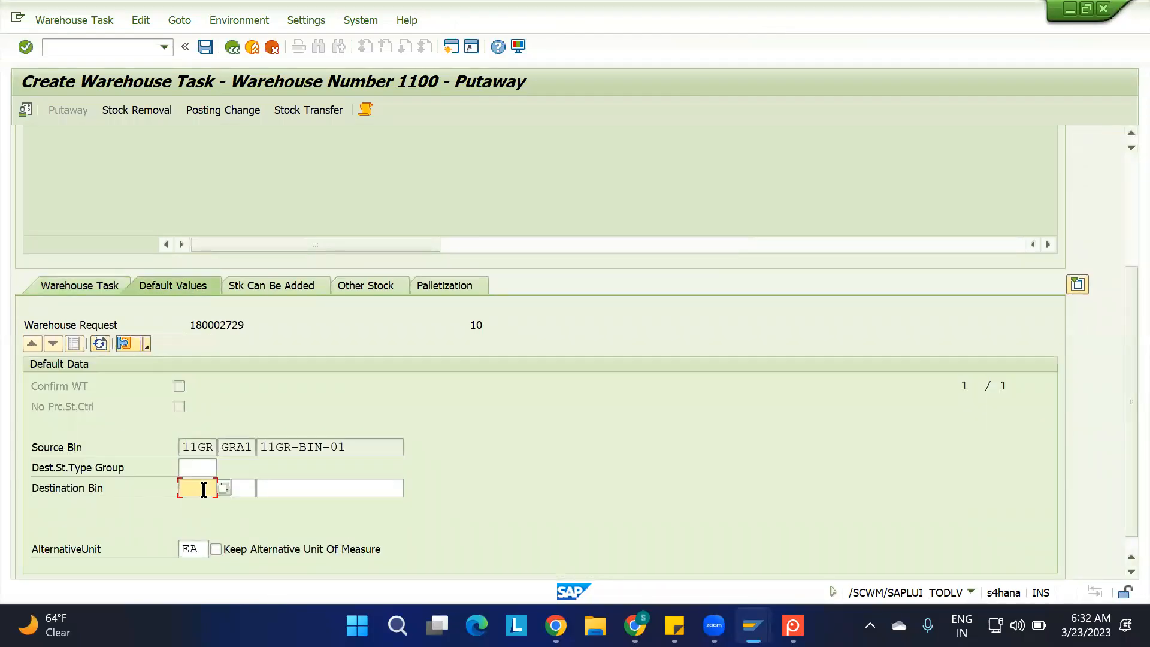
left_click(224, 488)
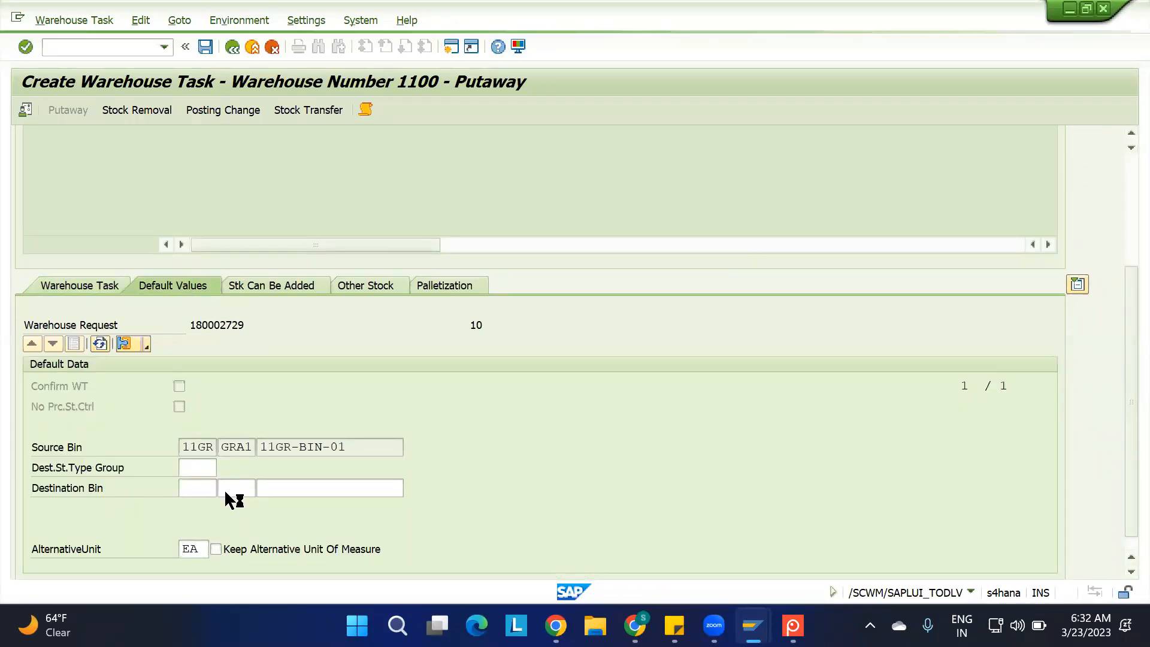
double_click(210, 171)
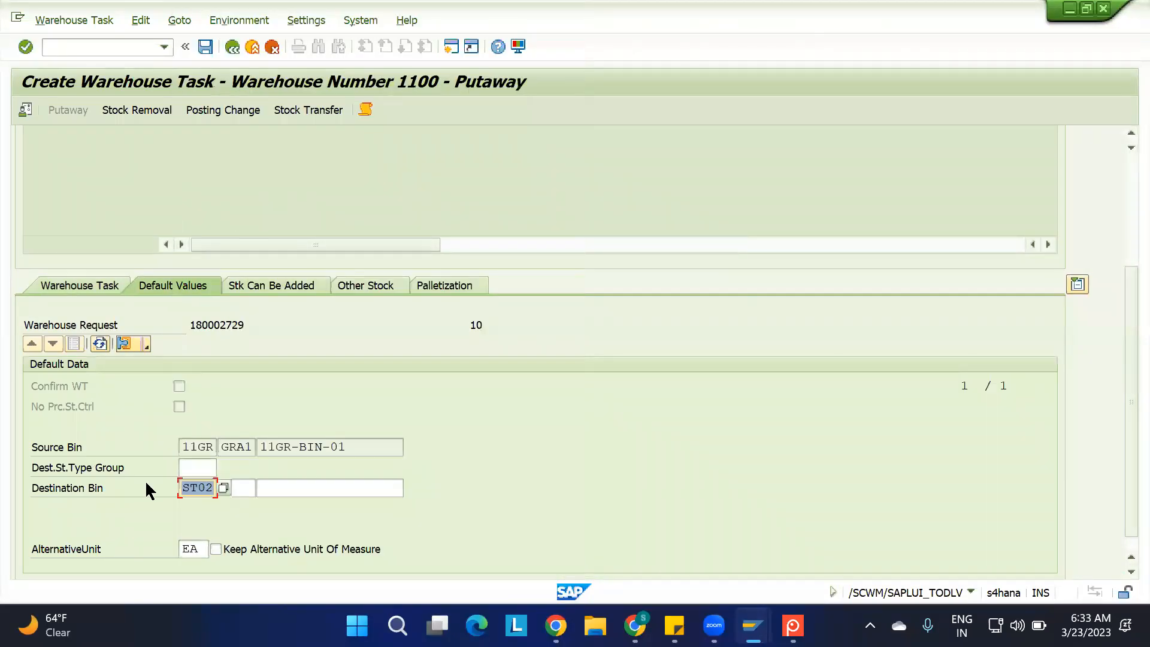
left_click(279, 489)
left_click(410, 487)
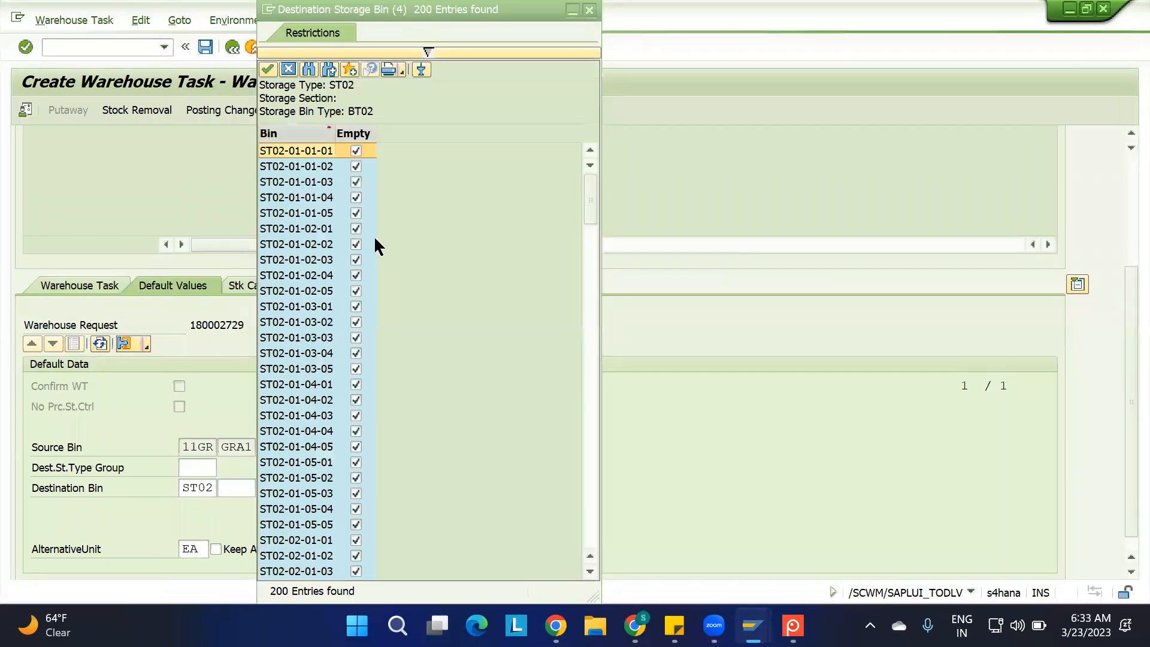
double_click(307, 150)
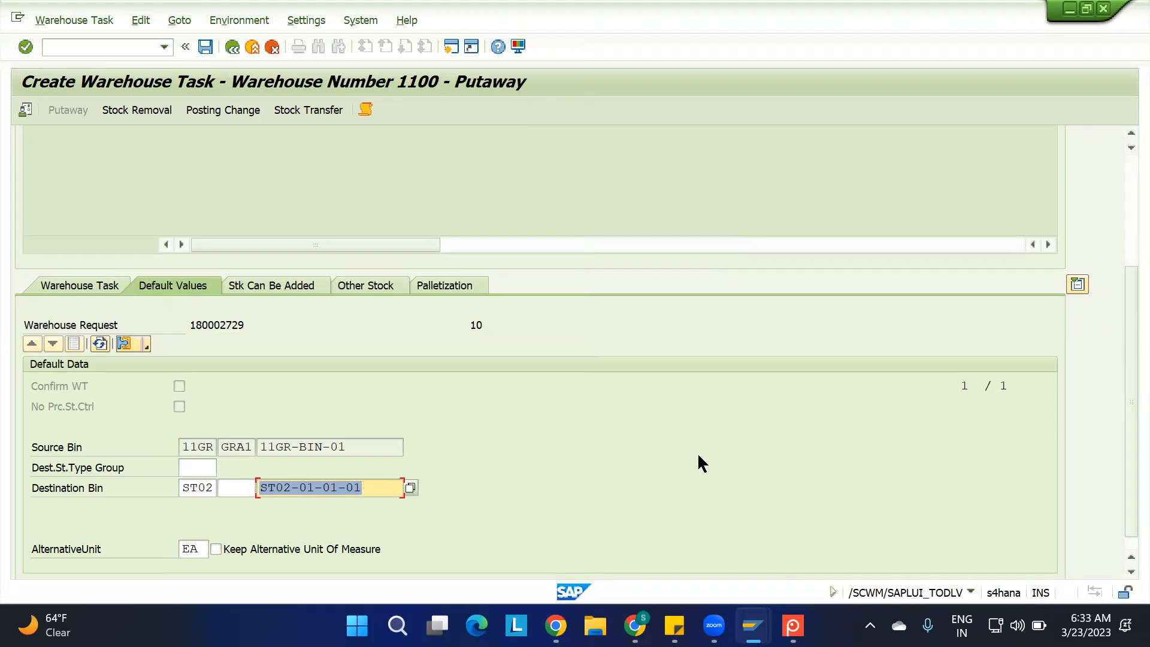
Create the putaway warehouse task for item 10 and show it in the warehouse task list
scroll(1119, 168, "up", 3)
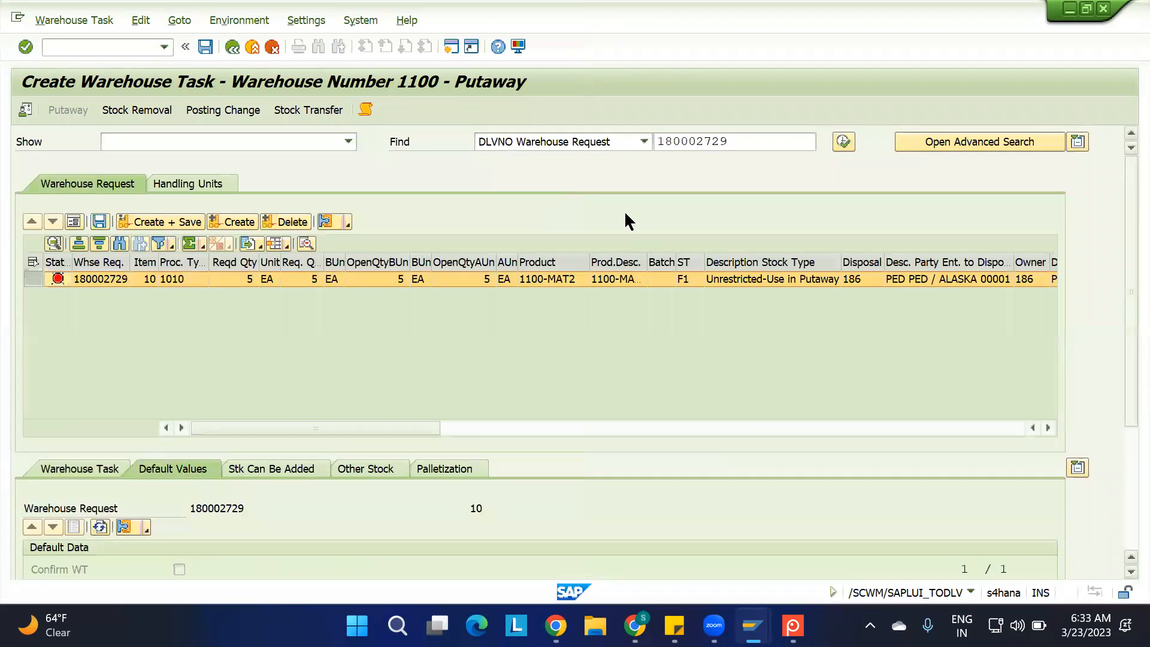
left_click(239, 222)
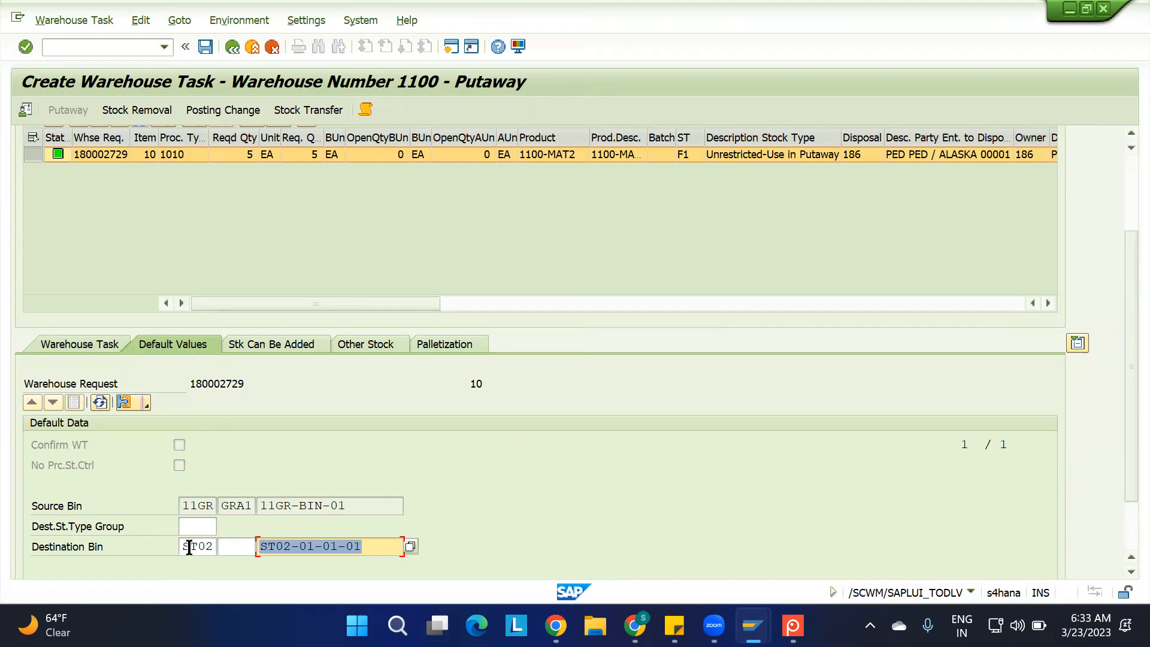
left_click(75, 402)
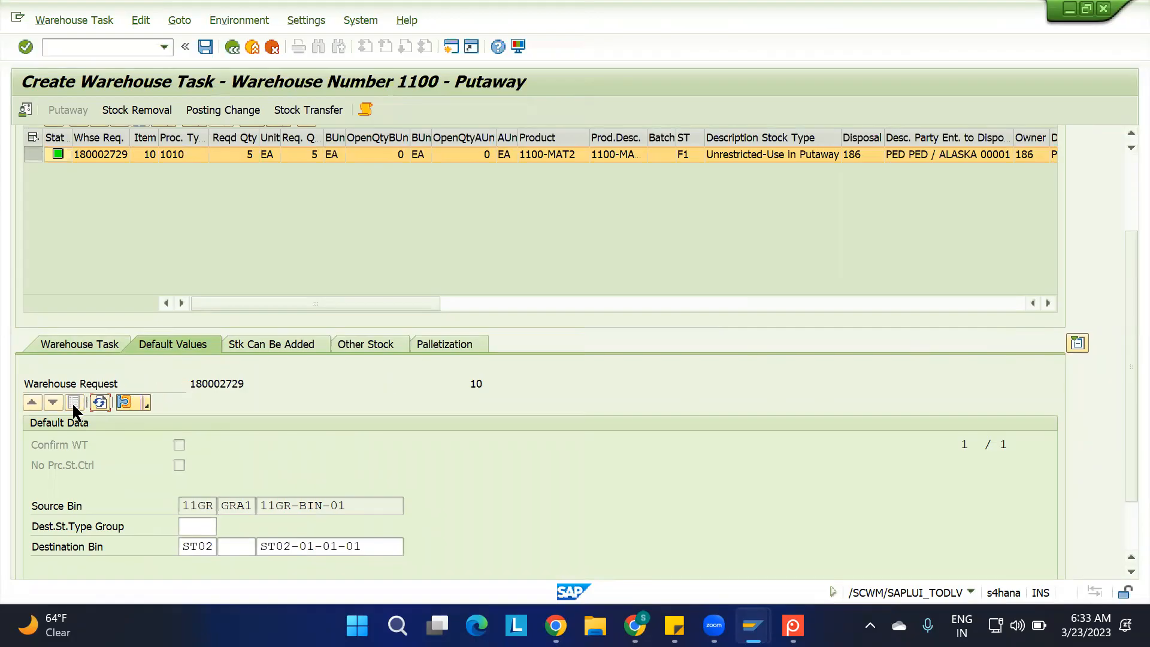
left_click(75, 348)
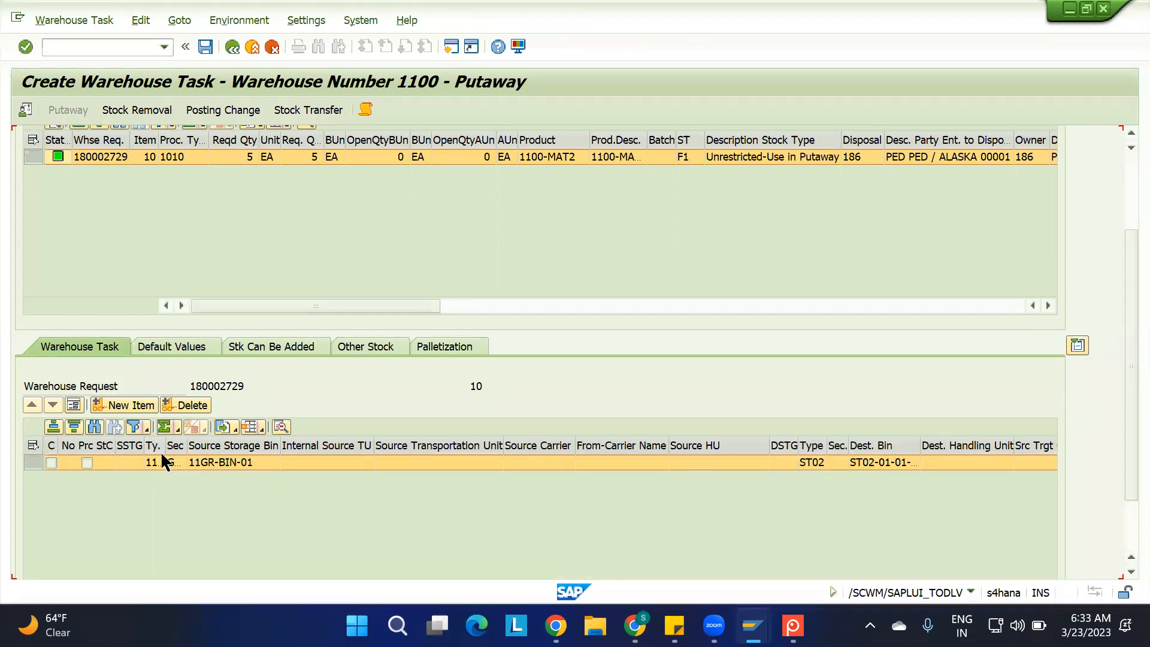
Widen the source and destination columns, examine the task's bins and quantity in form view, and return to the list
left_click_drag(165, 446, 268, 438)
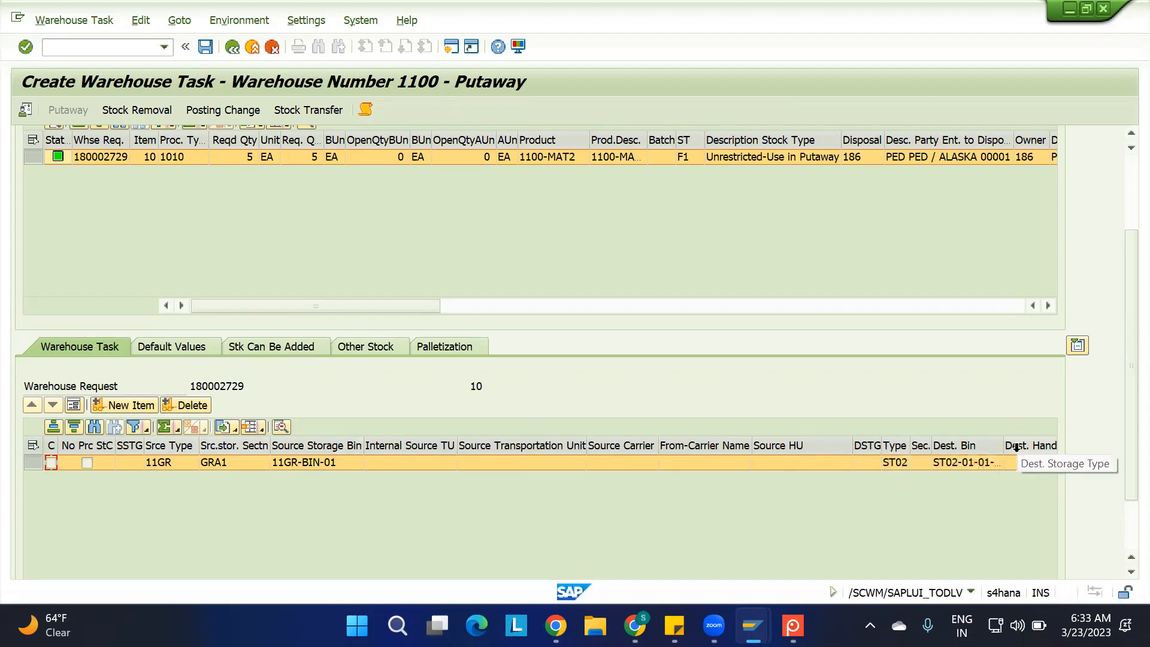
left_click_drag(1005, 446, 1031, 446)
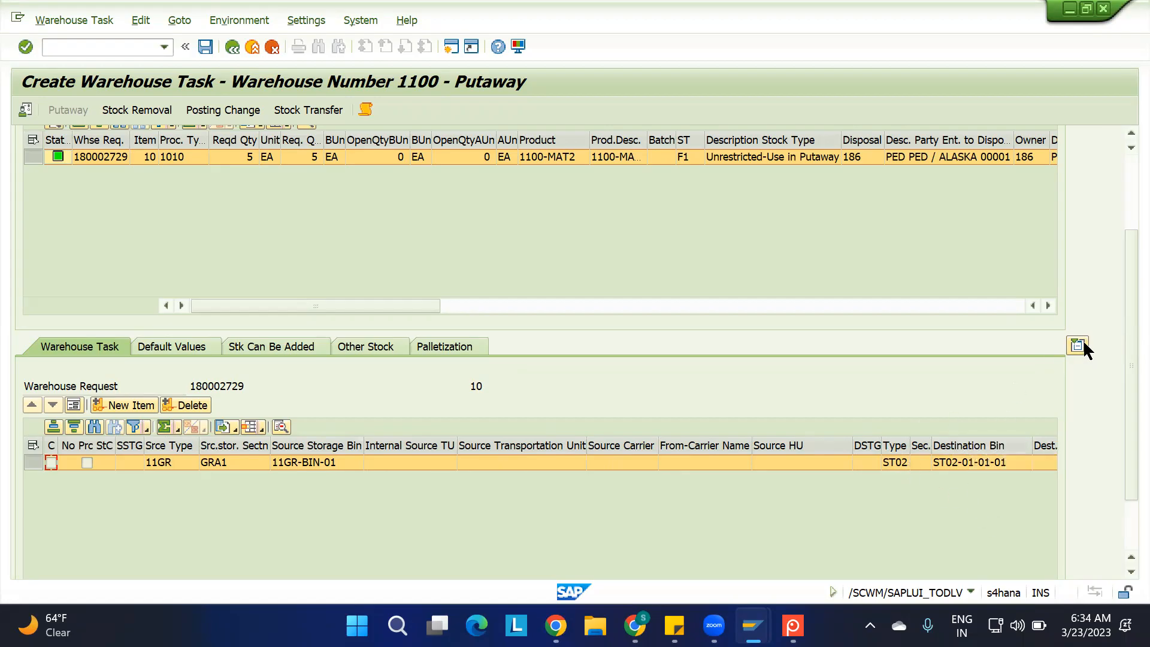
left_click(73, 405)
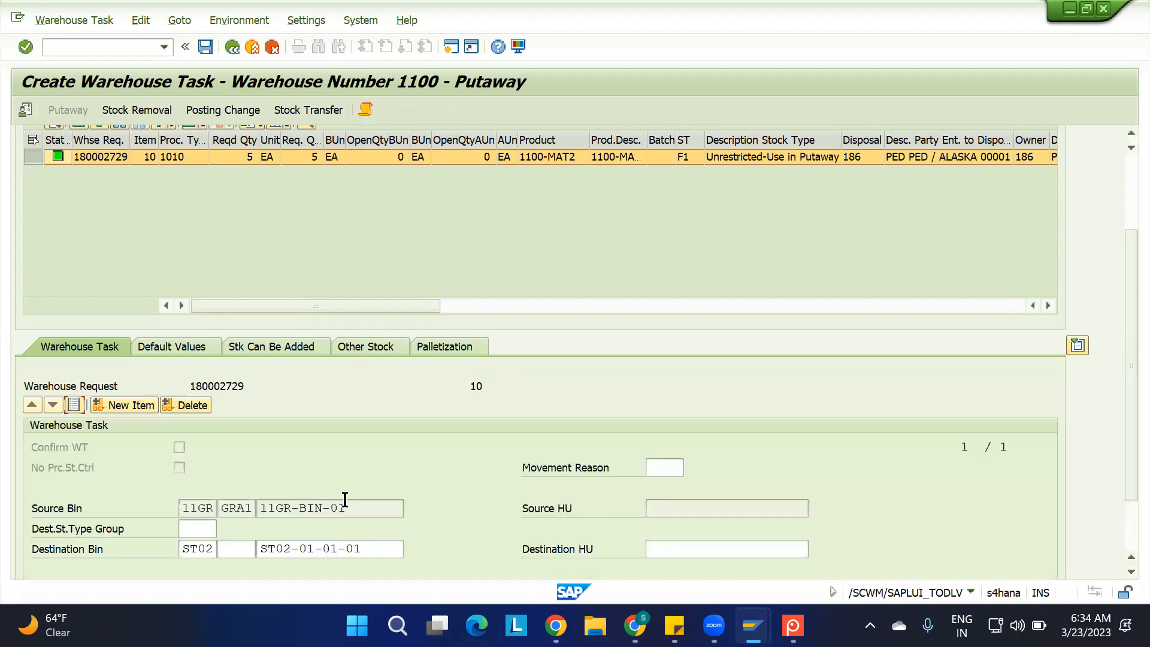
scroll(345, 499, "down", 3)
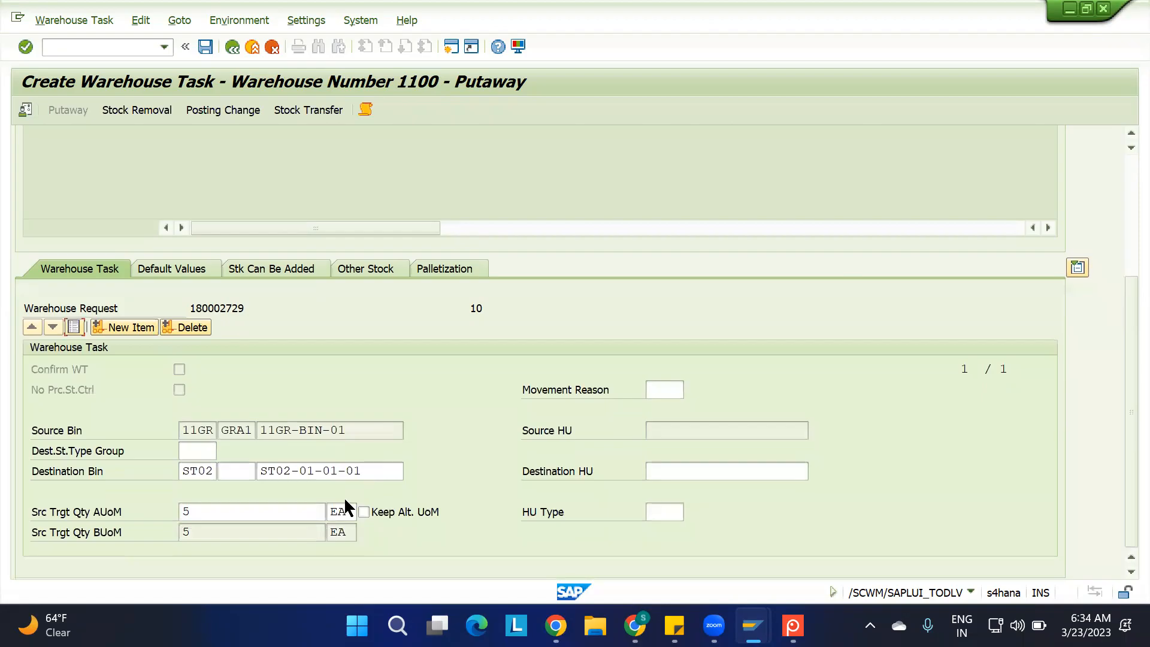
scroll(343, 497, "up", 5)
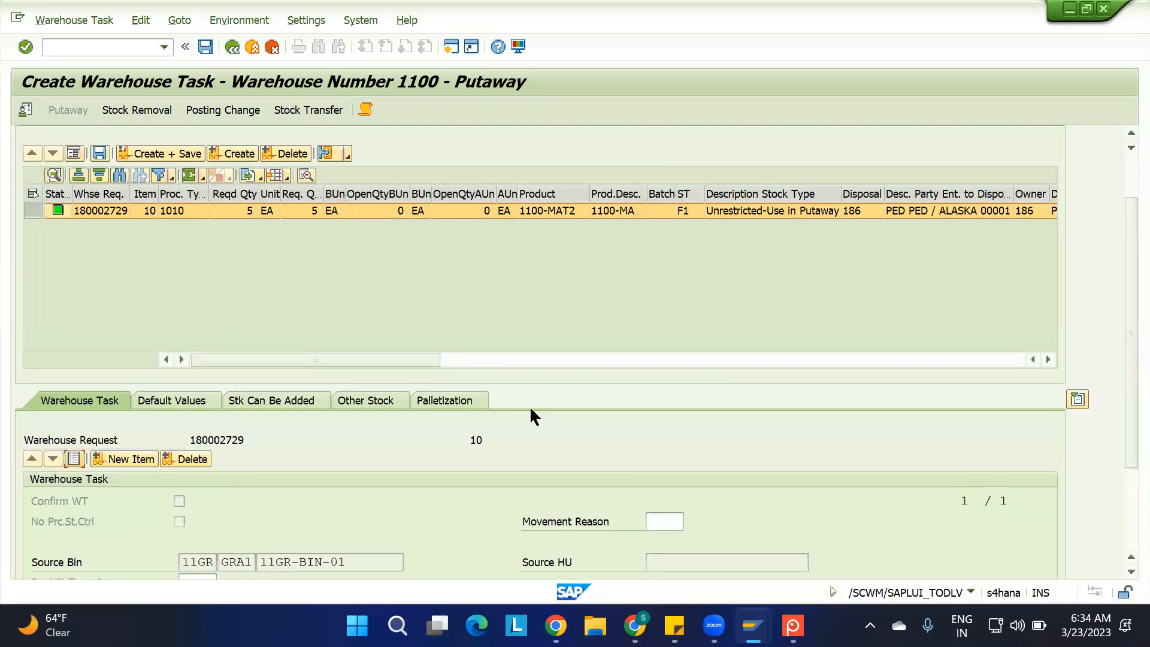
left_click_drag(1125, 366, 1121, 361)
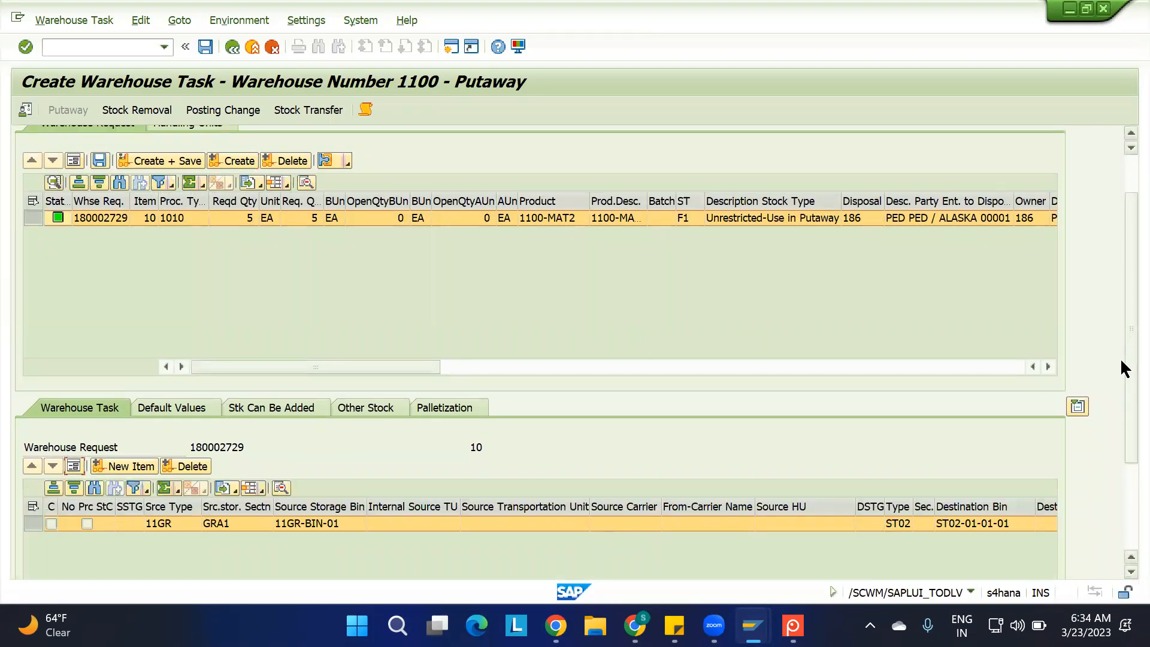
Save the putaway warehouse task and open the warehouse task confirmation for it
scroll(1120, 358, "up", 2)
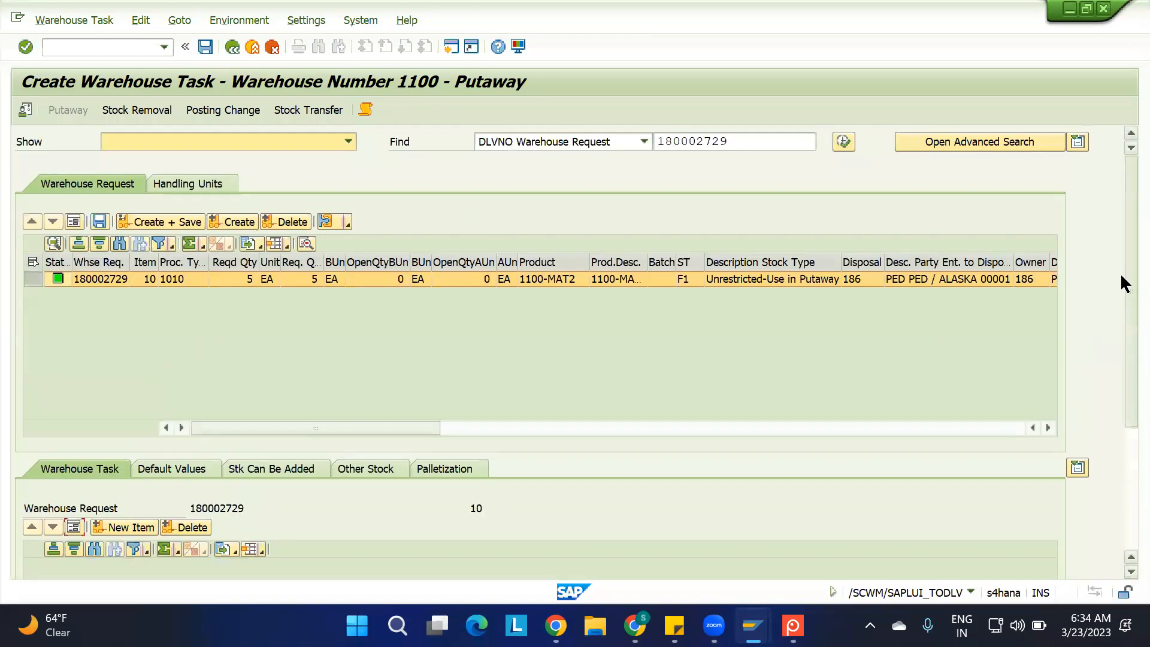
left_click(169, 220)
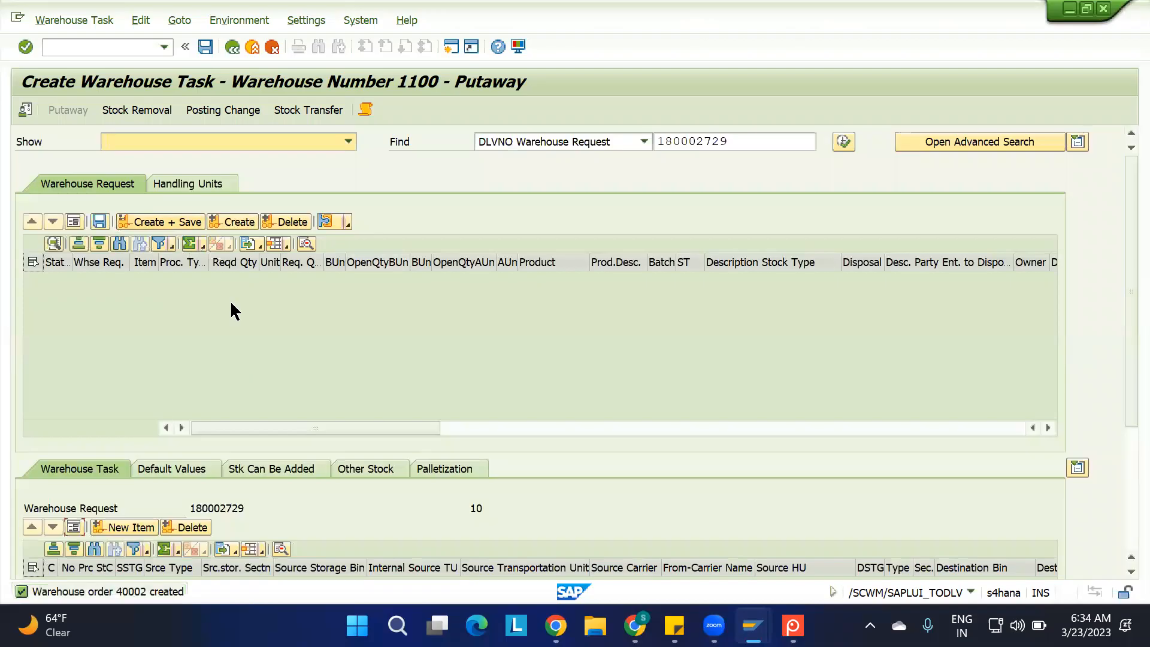
left_click(67, 18)
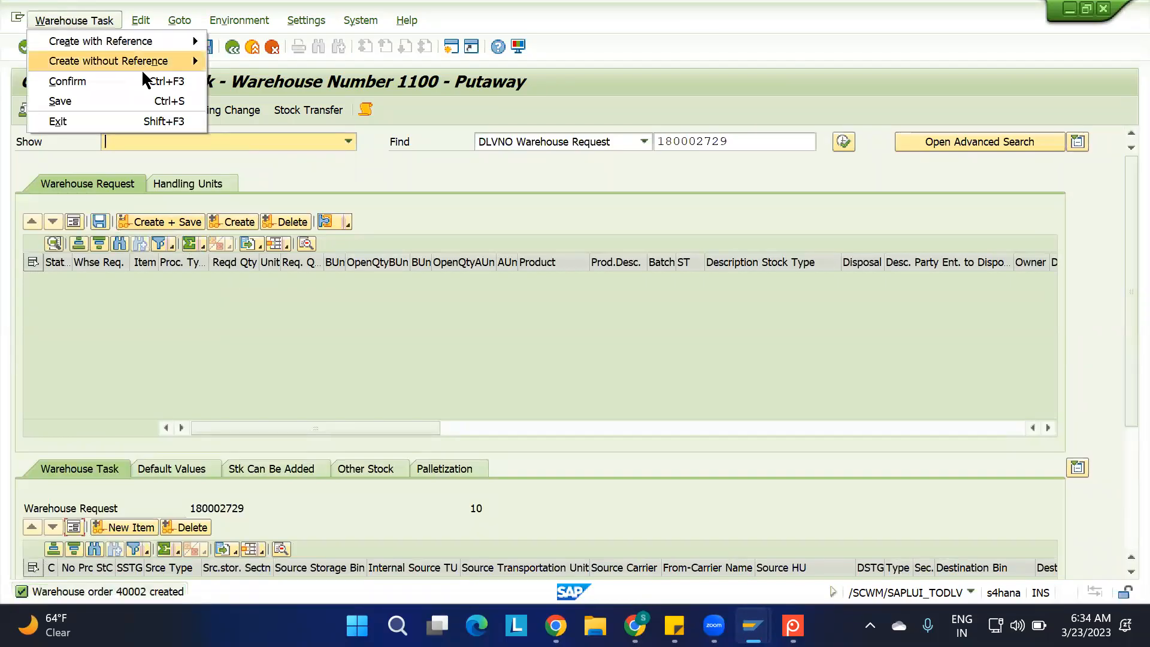
left_click(139, 83)
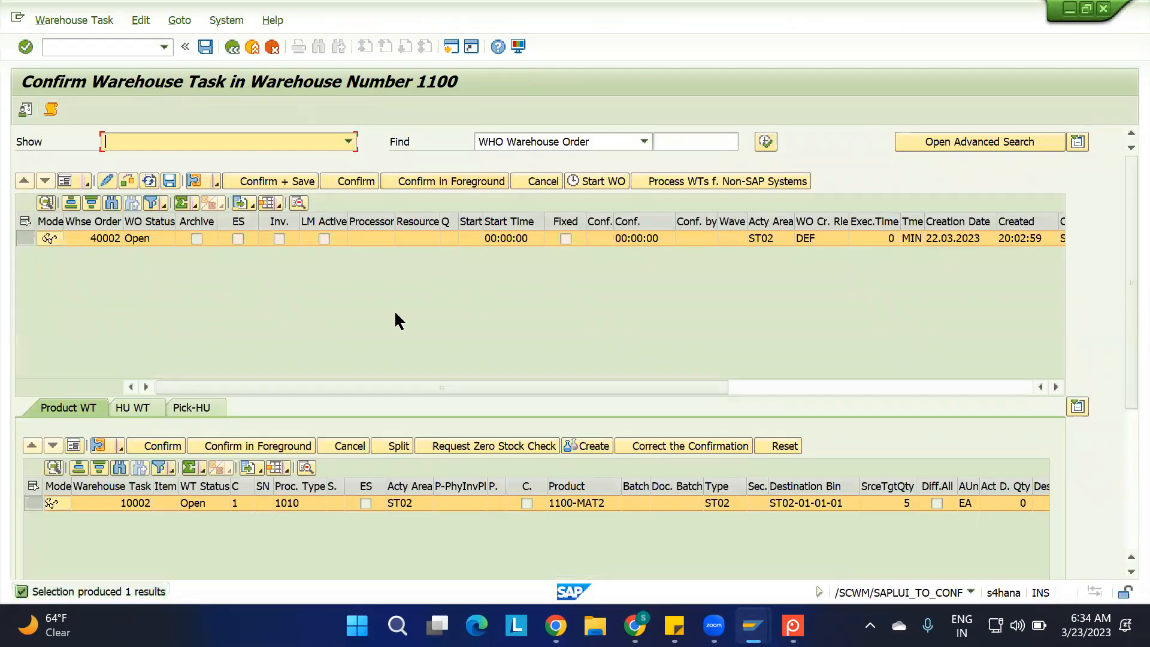
Select the open warehouse order and examine its number and header data in form view
left_click(24, 239)
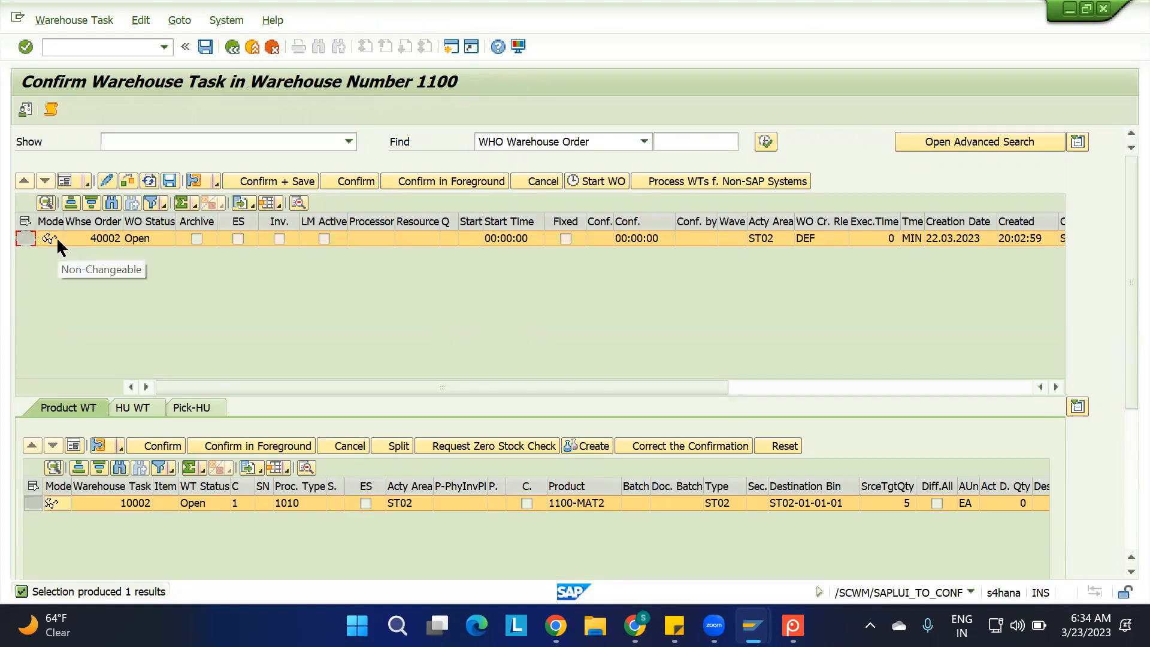
left_click(66, 180)
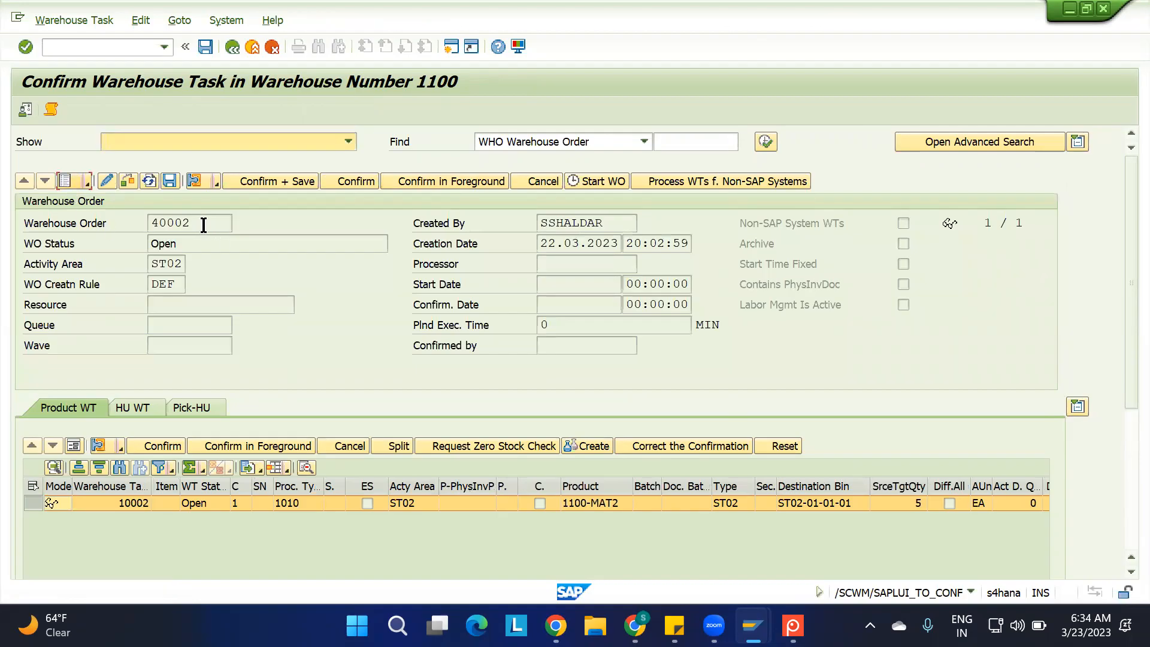
double_click(207, 222)
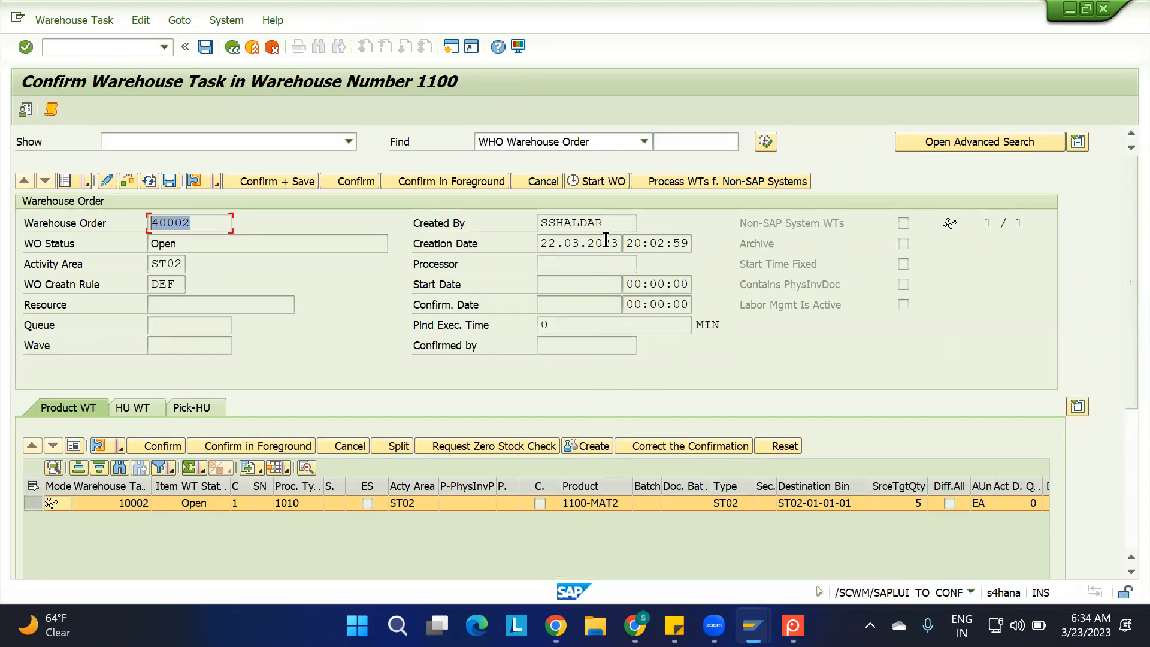
Check the warehouse order's resource and queue fields, and return the order to list view
left_click(169, 308)
left_click(168, 326)
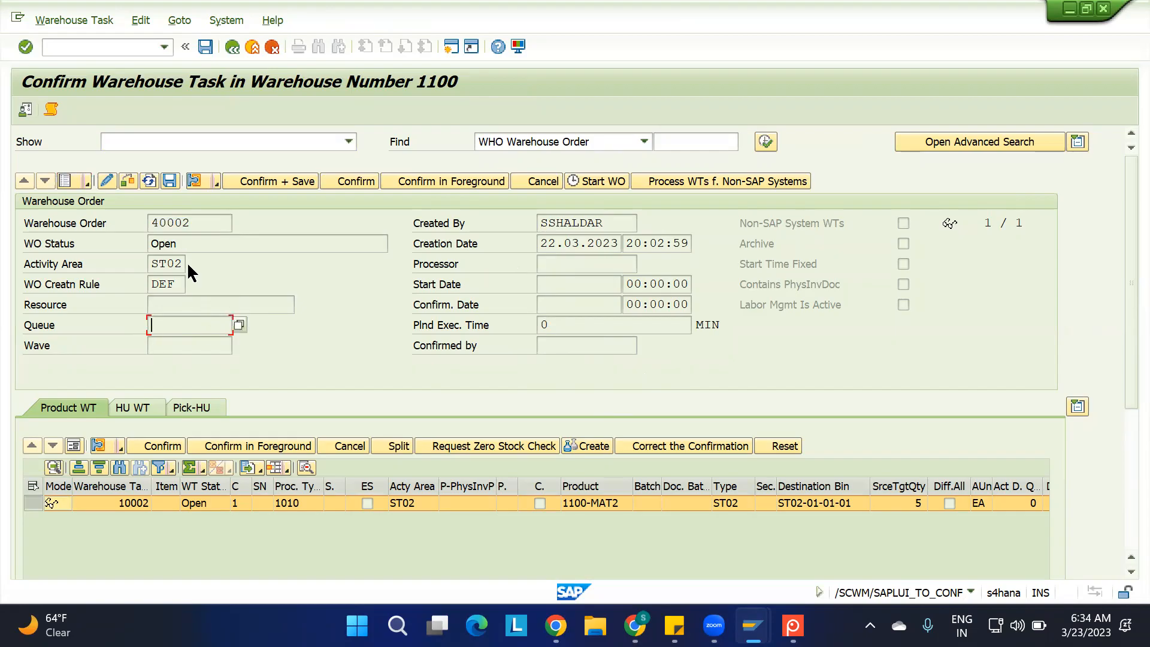
left_click(65, 181)
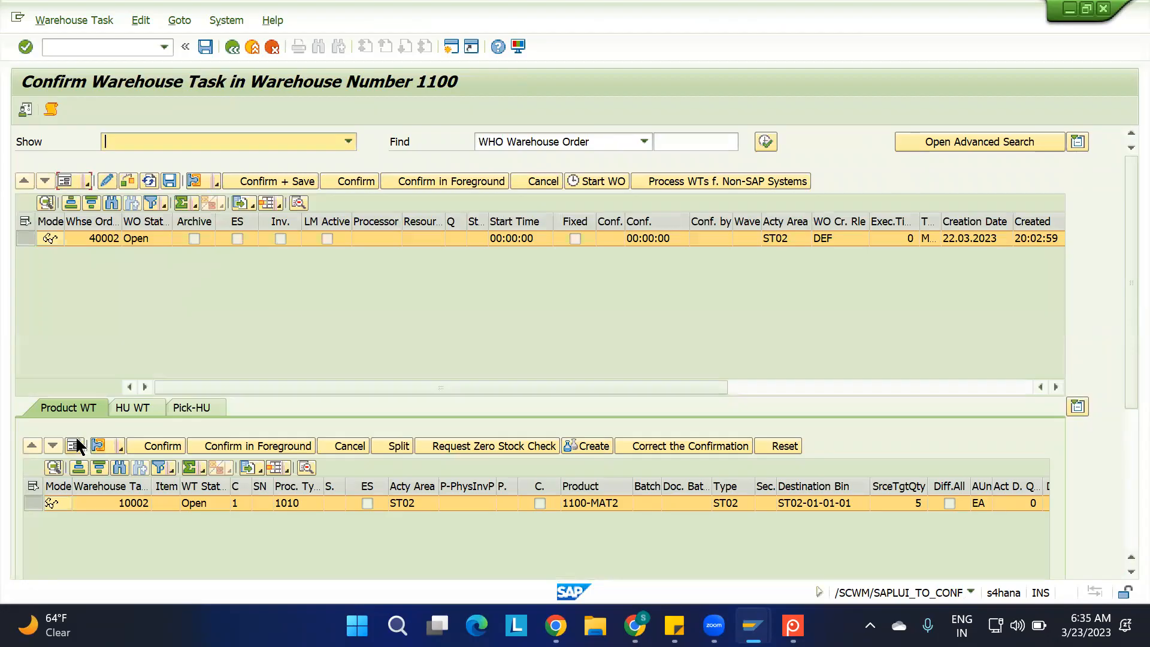
Show the product warehouse task in form view and examine its stock type and source target quantity
left_click(75, 446)
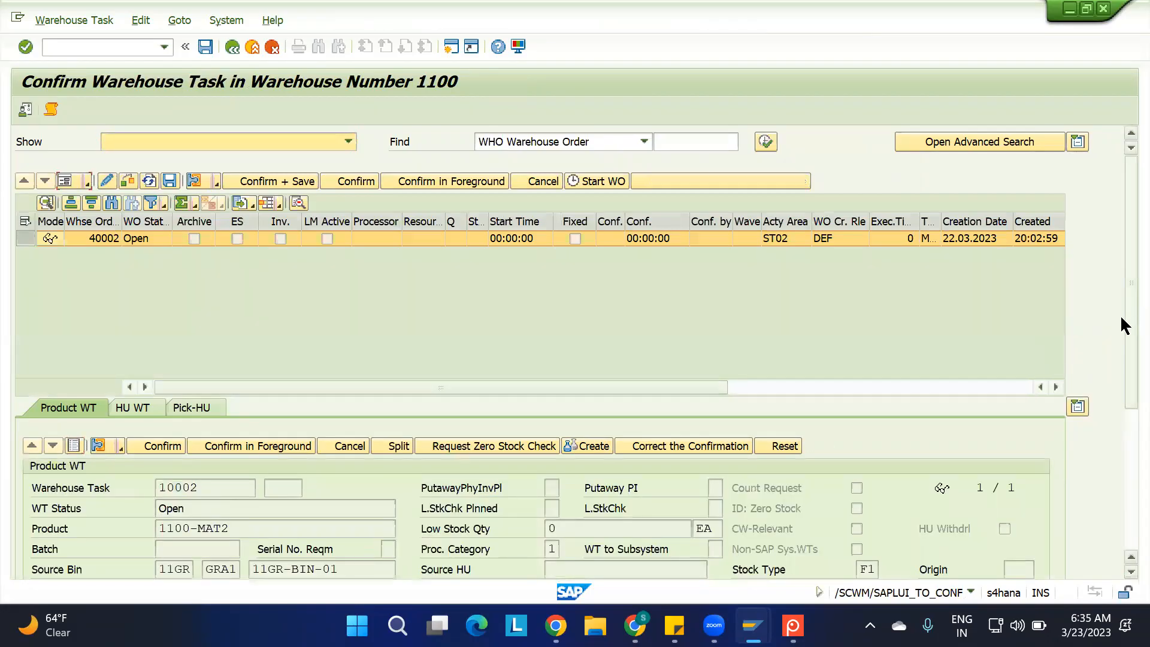
left_click_drag(1120, 314, 1119, 454)
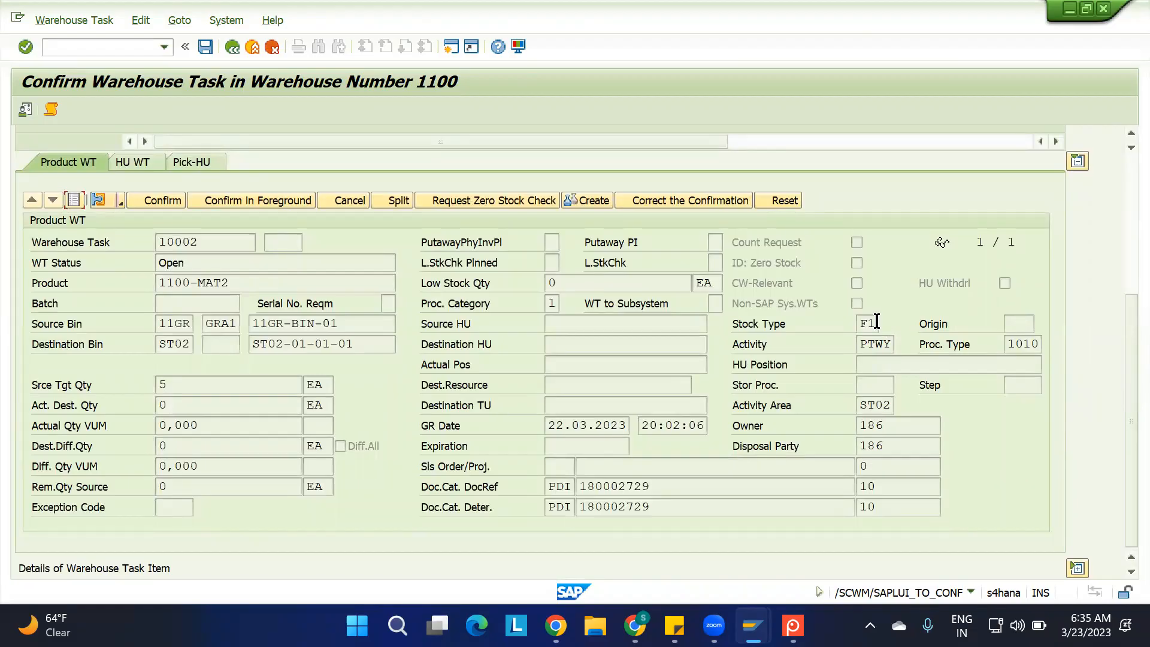
left_click_drag(874, 324, 821, 334)
left_click_drag(178, 384, 106, 393)
scroll(1120, 207, "up", 5)
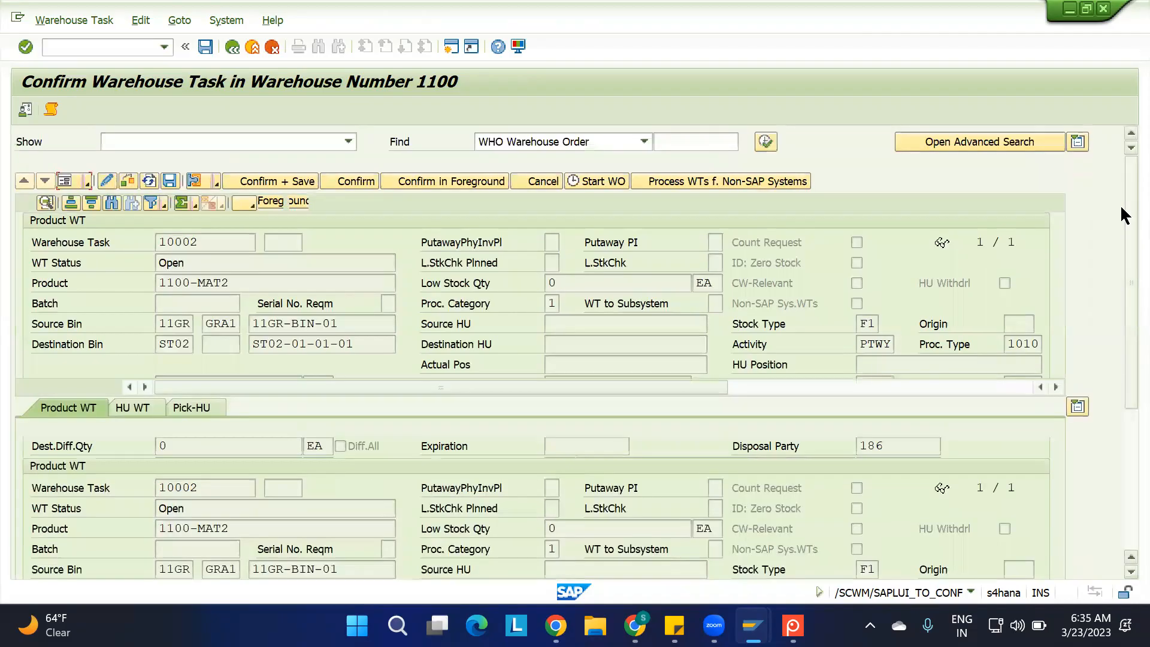
Confirm the putaway warehouse task in the background, save the confirmation, and return the task to list view
left_click(339, 179)
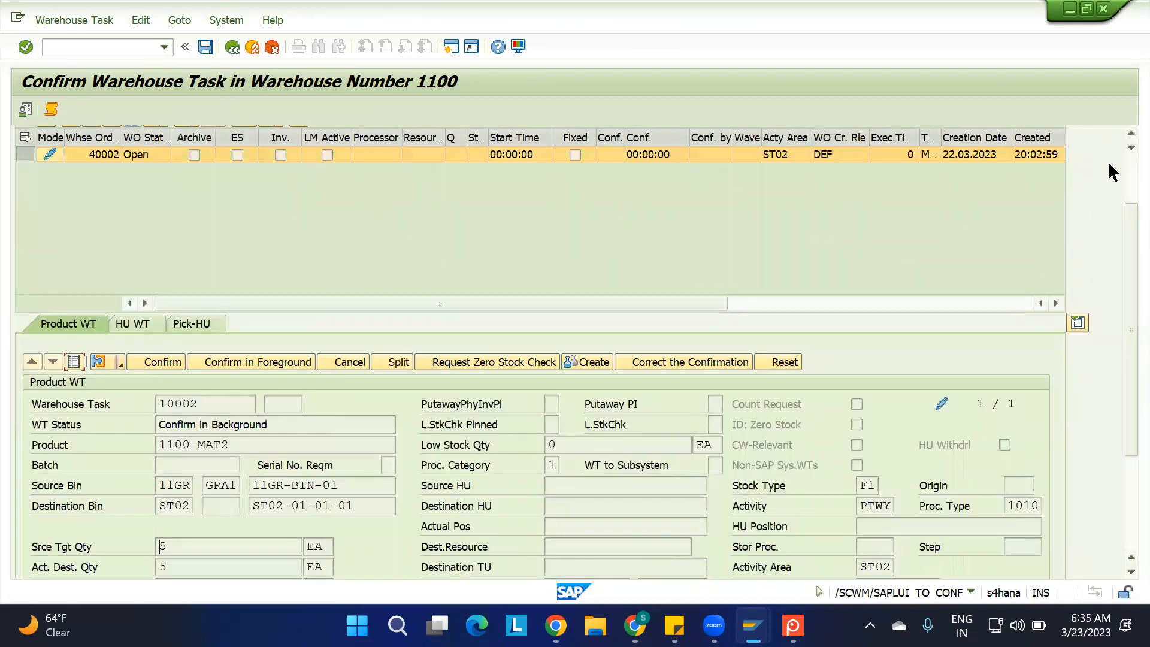
scroll(1120, 168, "up", 2)
left_click(267, 180)
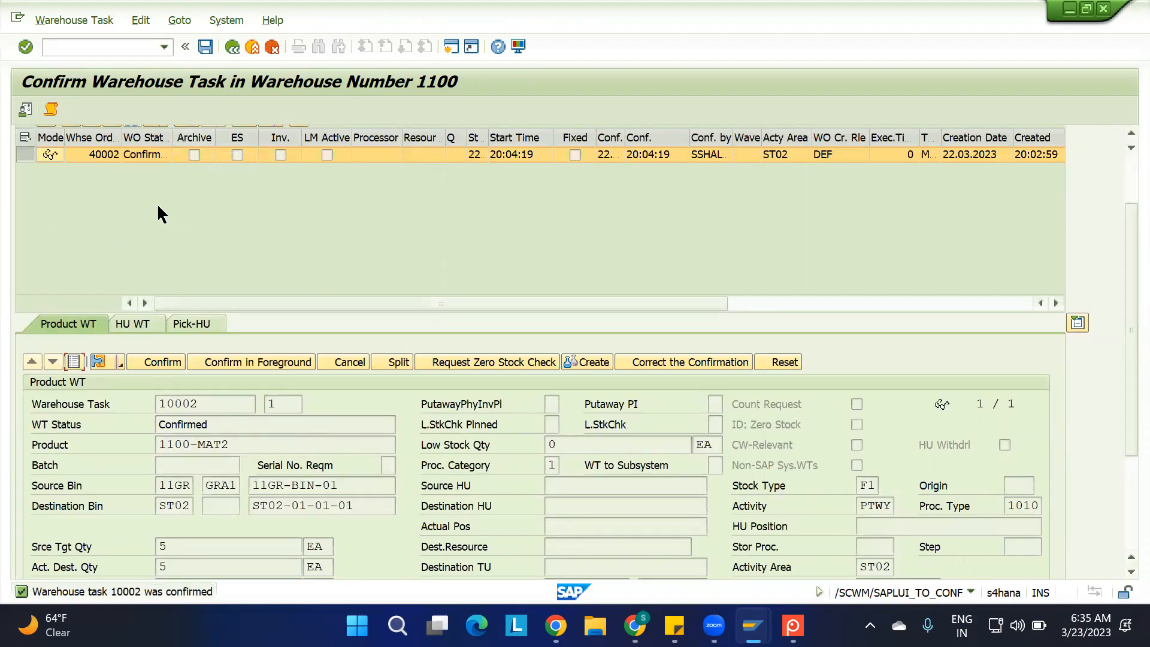
left_click(74, 360)
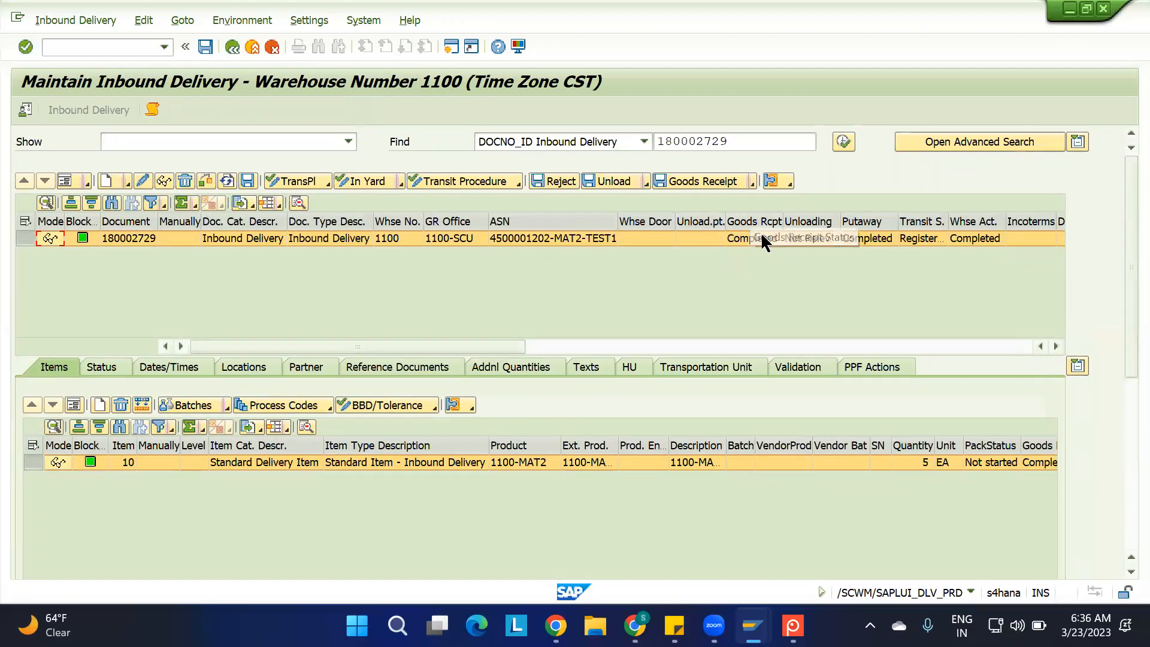
Check the delivery's goods receipt status and use its document number to list the inbound delivery in the Warehouse Management Monitor
left_click(749, 240)
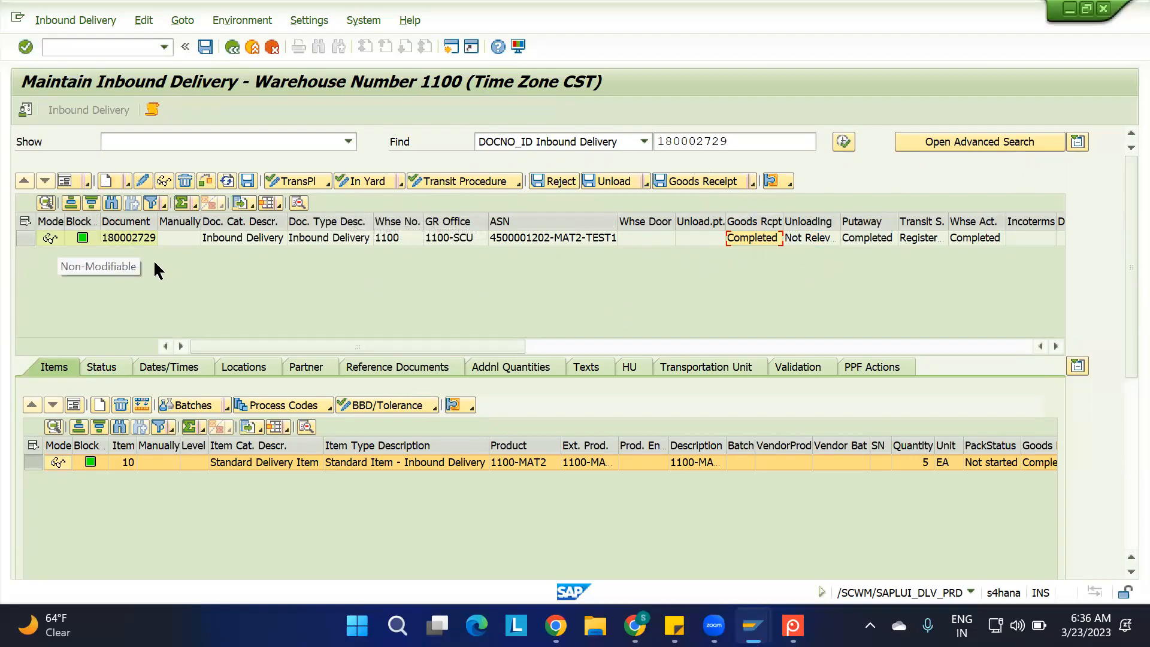
left_click(130, 239)
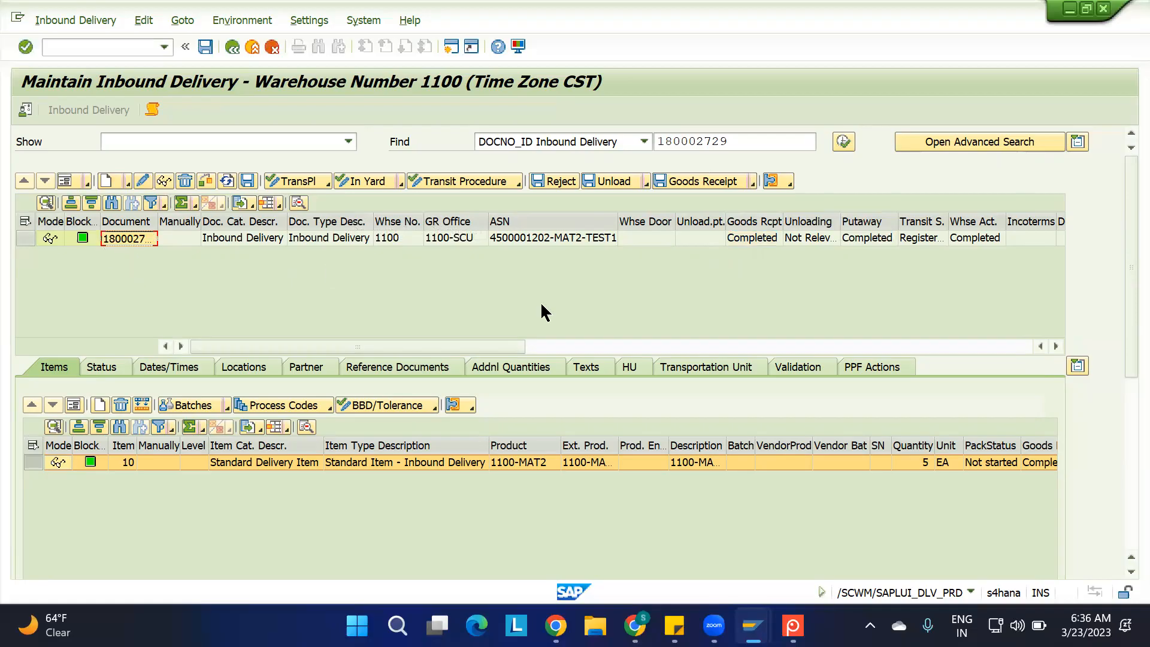
mouse_move(755, 622)
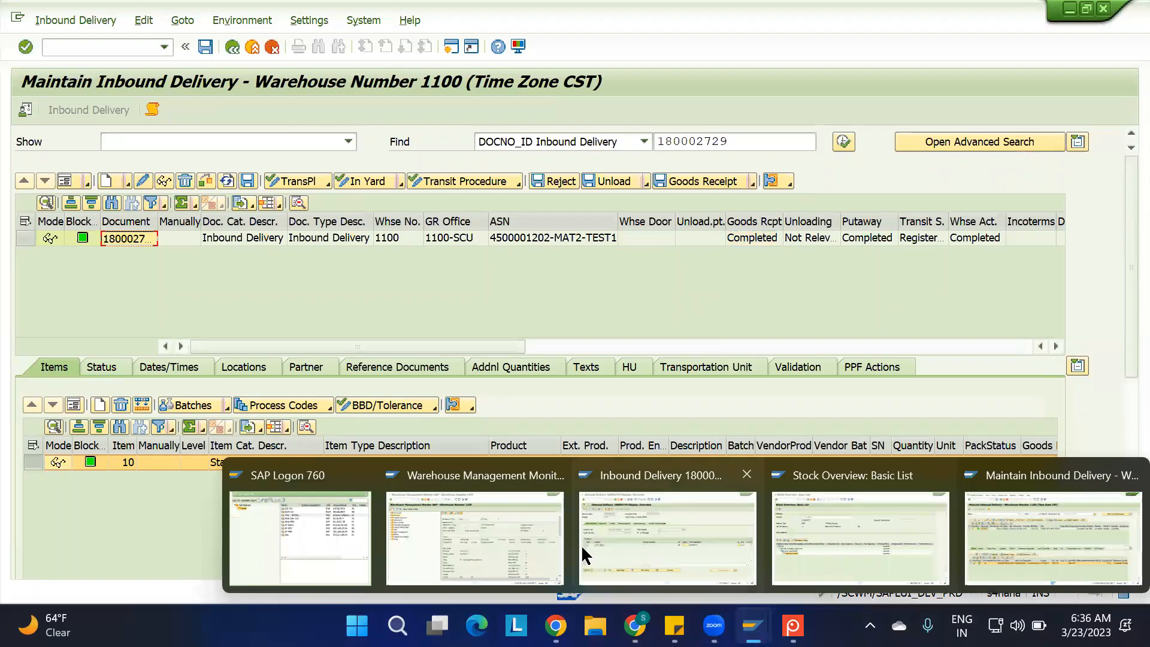
left_click(528, 545)
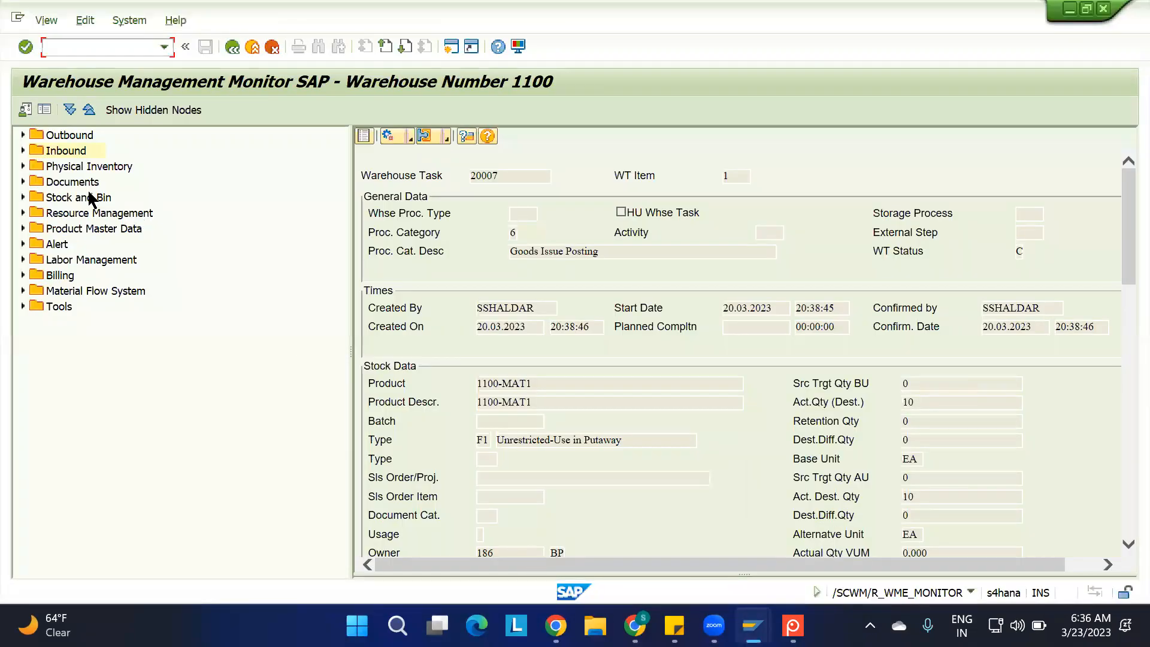
left_click(23, 150)
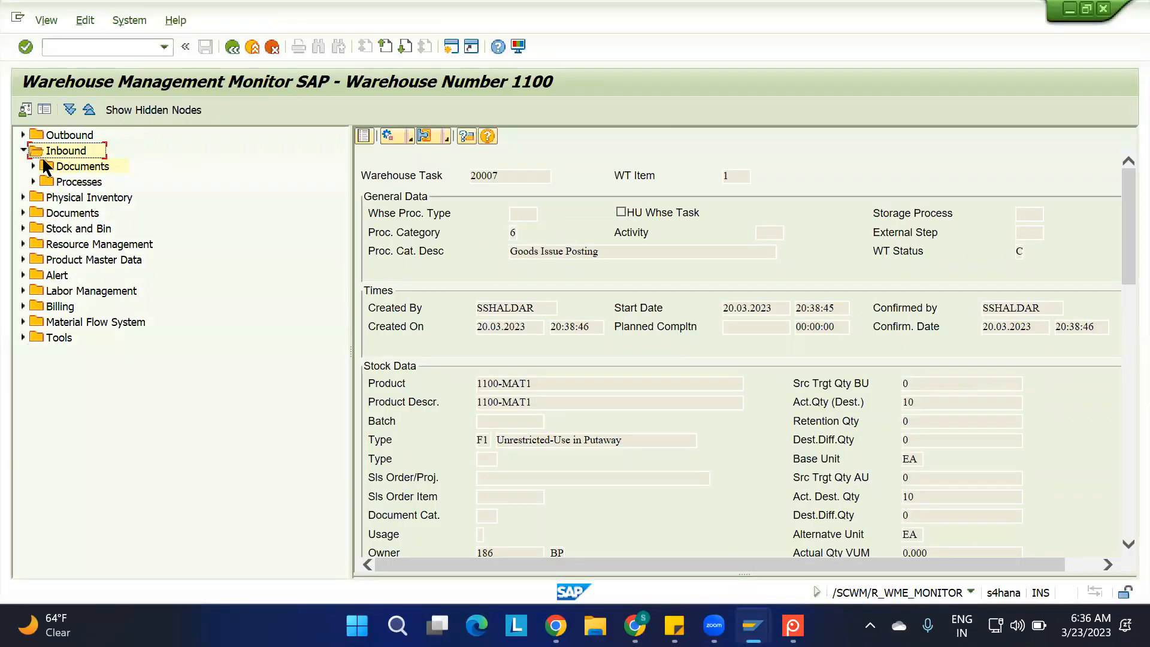
left_click(33, 166)
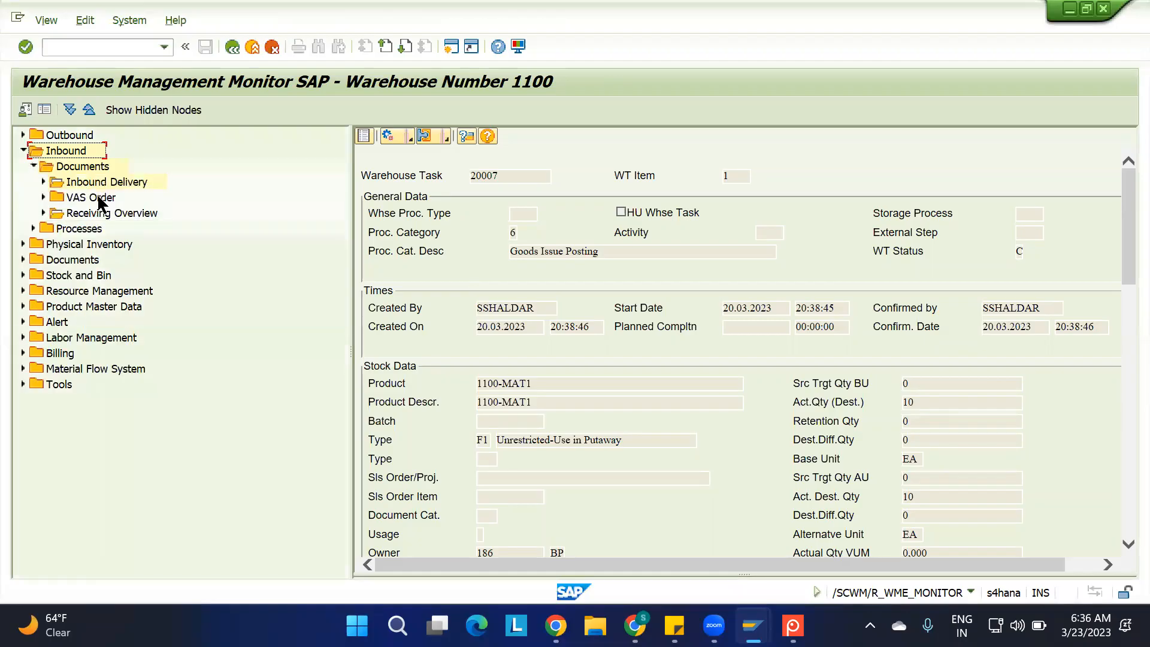
double_click(83, 184)
type("180002729")
left_click(918, 588)
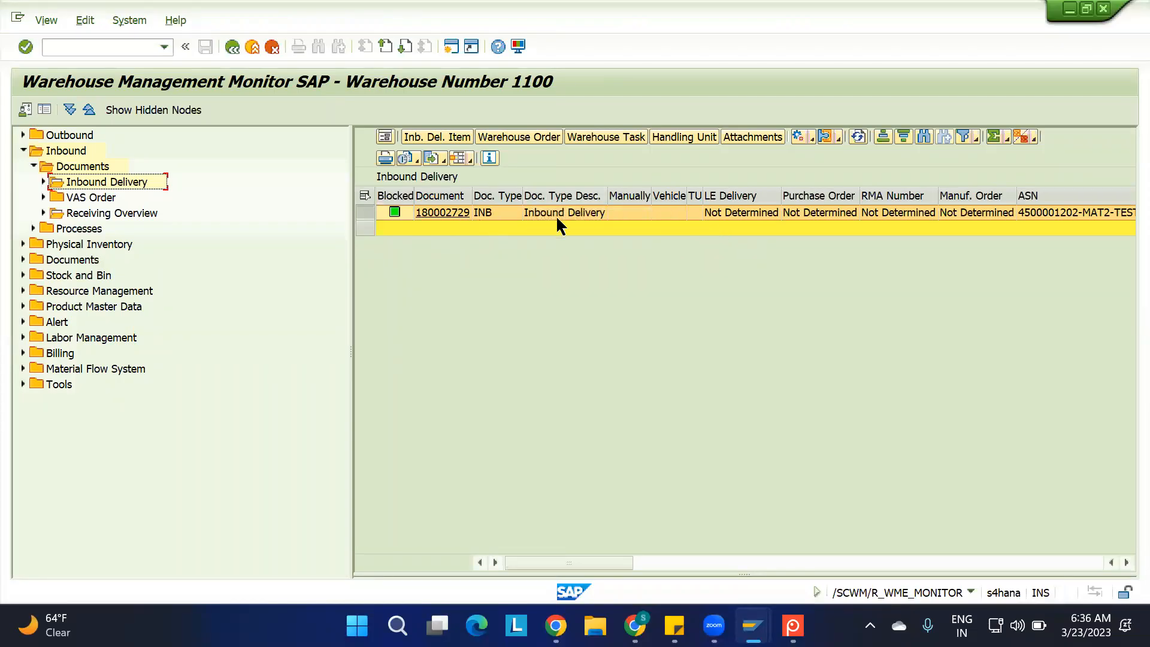
Try to show the listed delivery's warehouse orders, and restart the Warehouse Management Monitor from SAP Easy Access
left_click(367, 213)
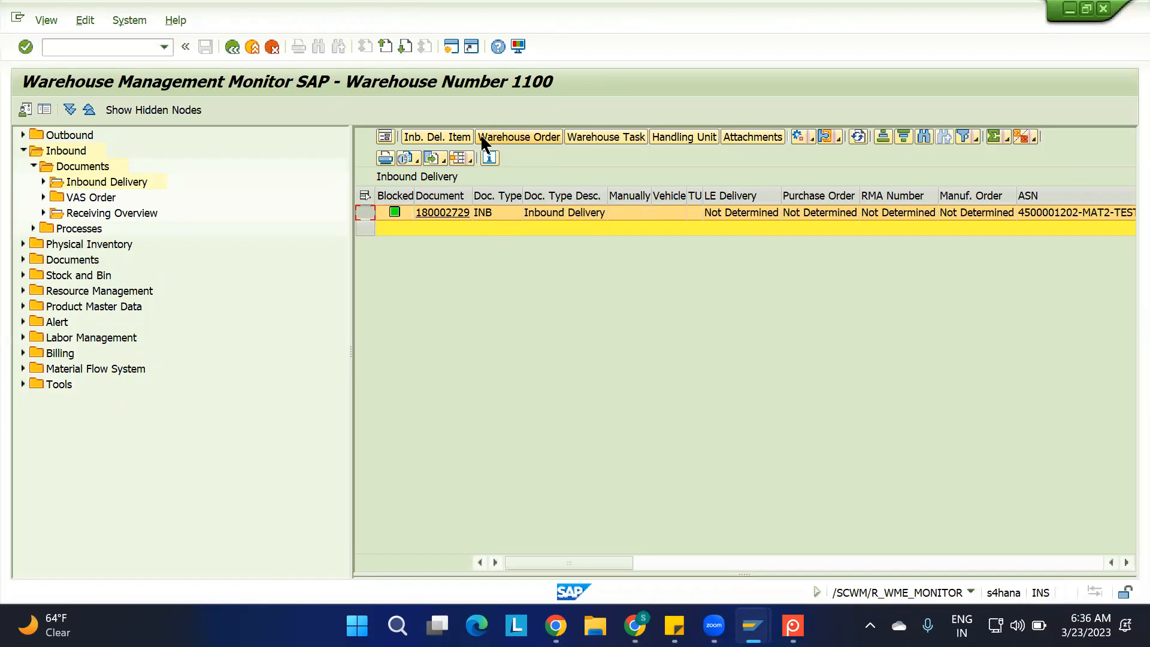
left_click(514, 137)
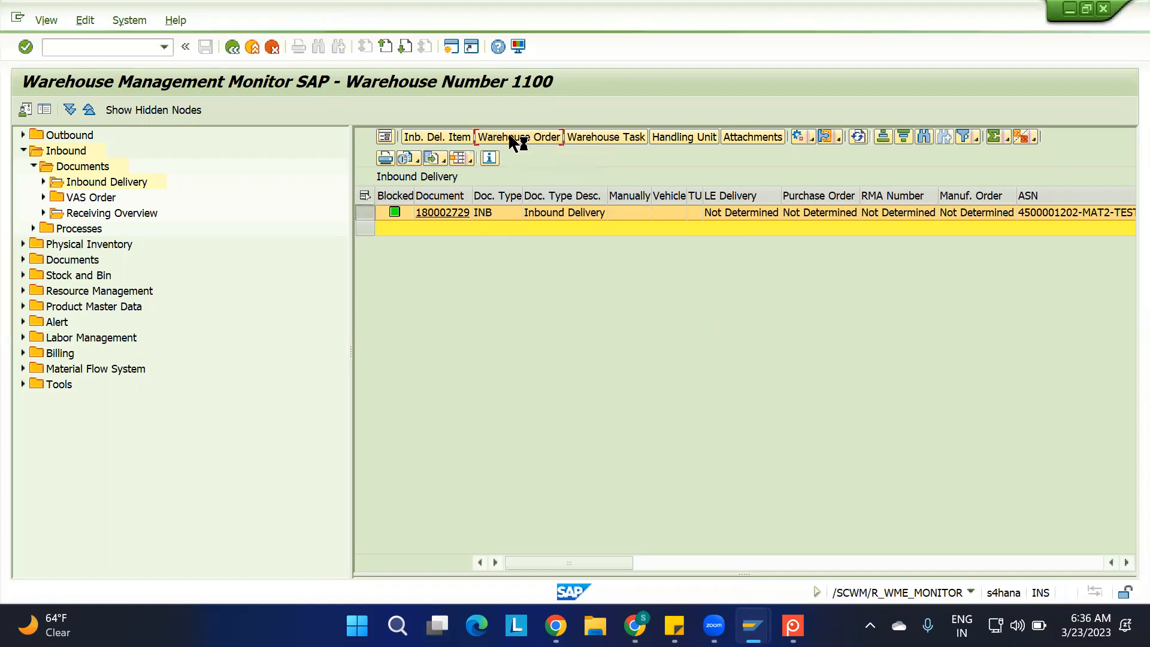
left_click(95, 49)
type("/n")
key("Return")
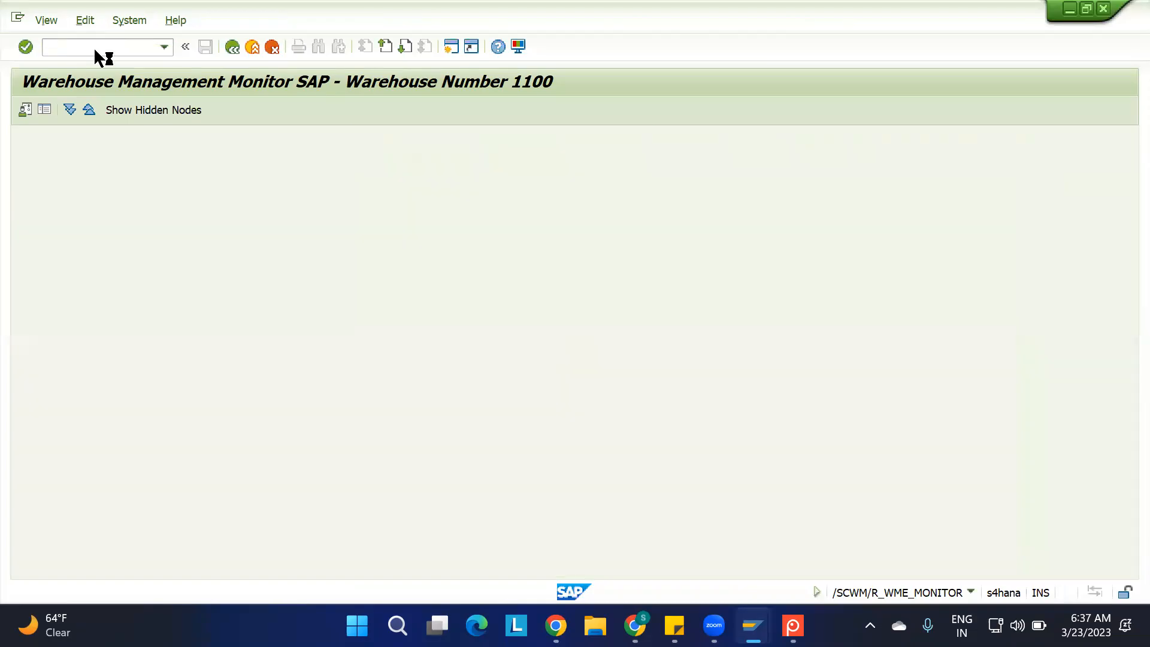
left_click(95, 50)
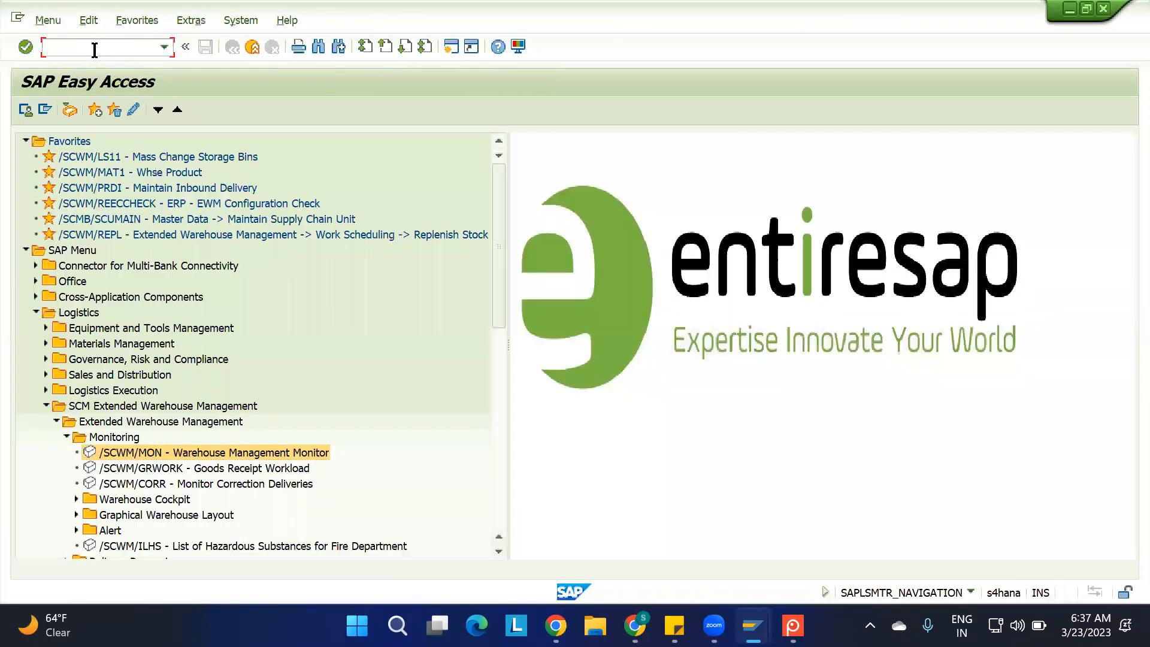
double_click(166, 453)
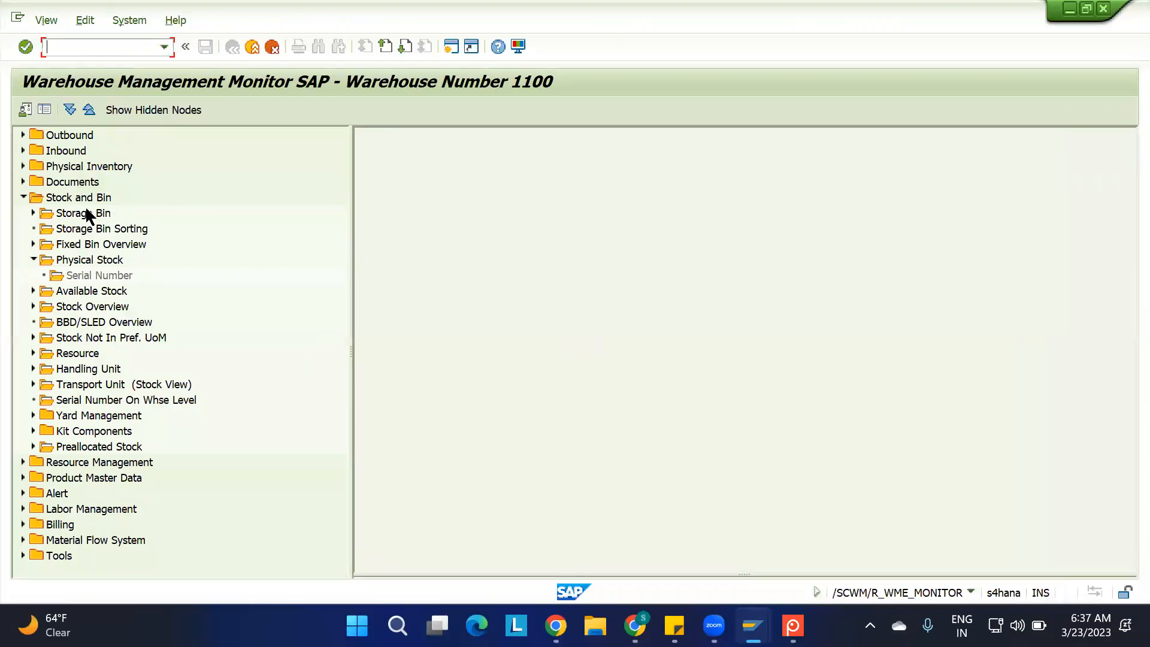
List the warehouse orders under Inbound Delivery in the inbound documents, filtered by the copied inbound delivery number
left_click(22, 196)
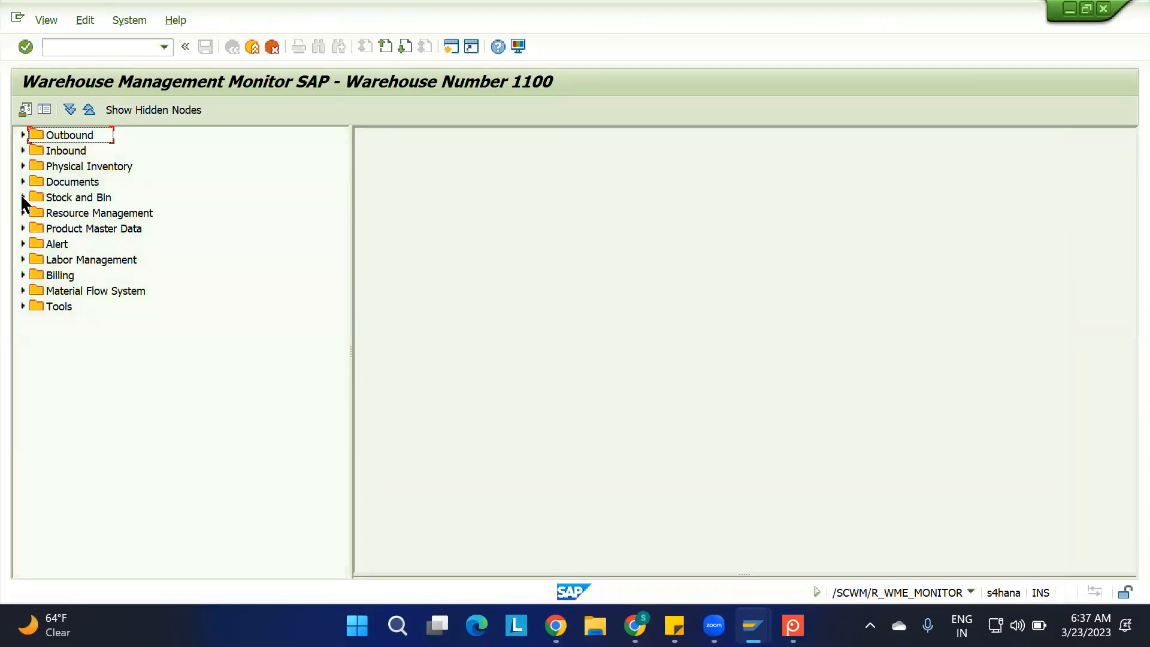
left_click(22, 151)
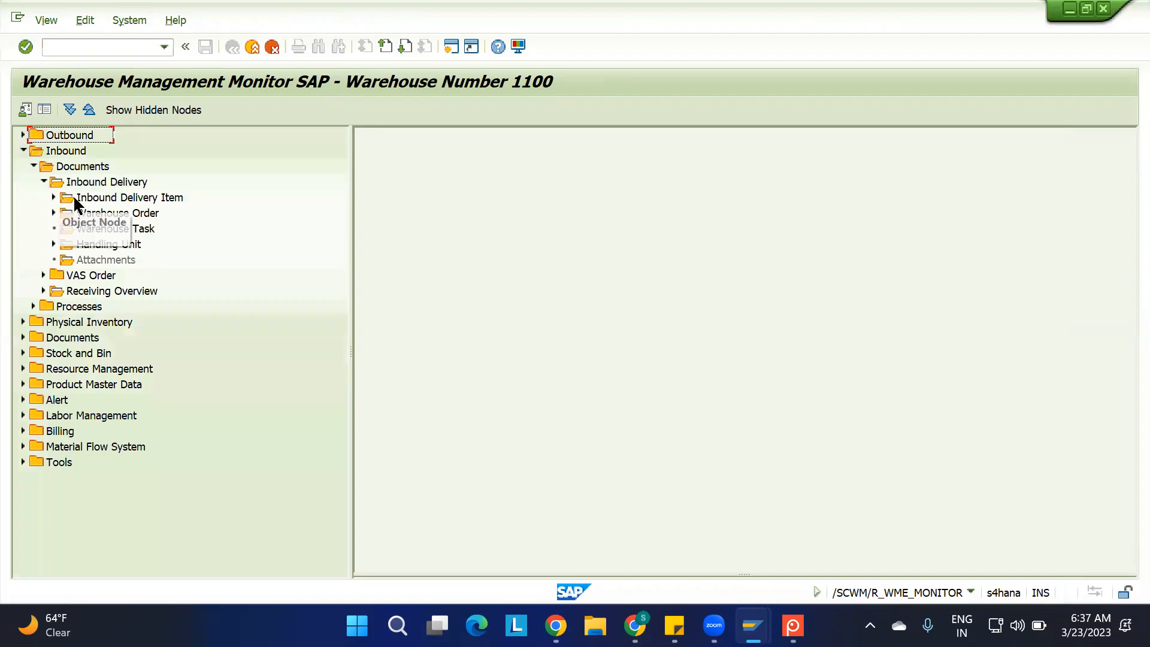
double_click(107, 214)
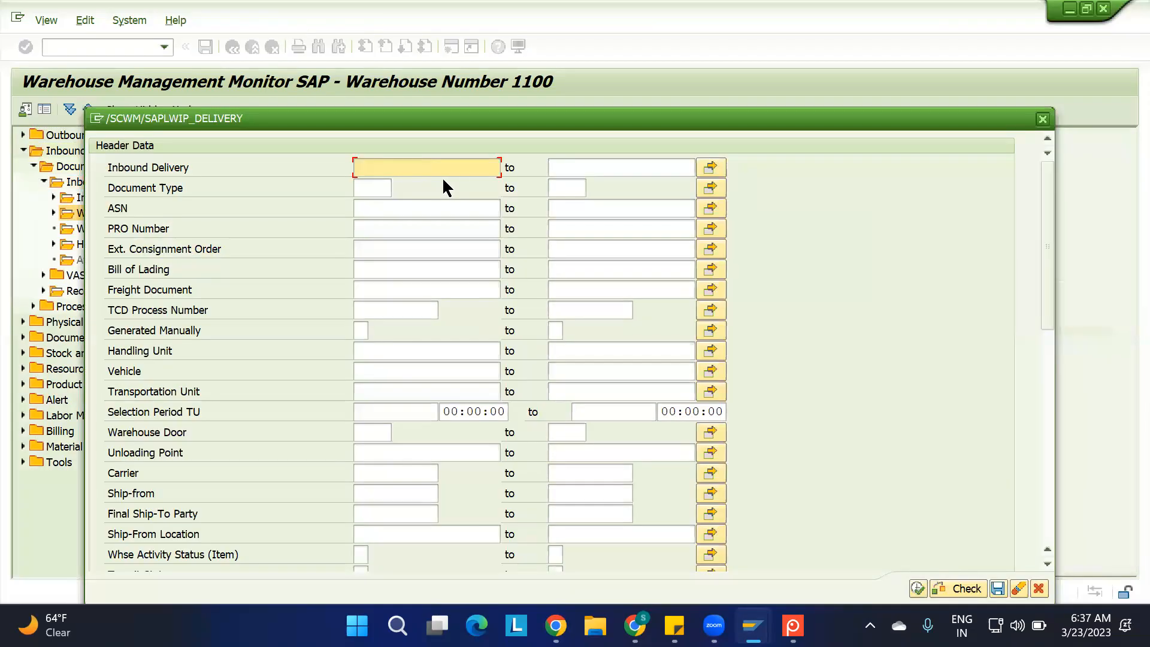
type("180002729")
left_click(917, 587)
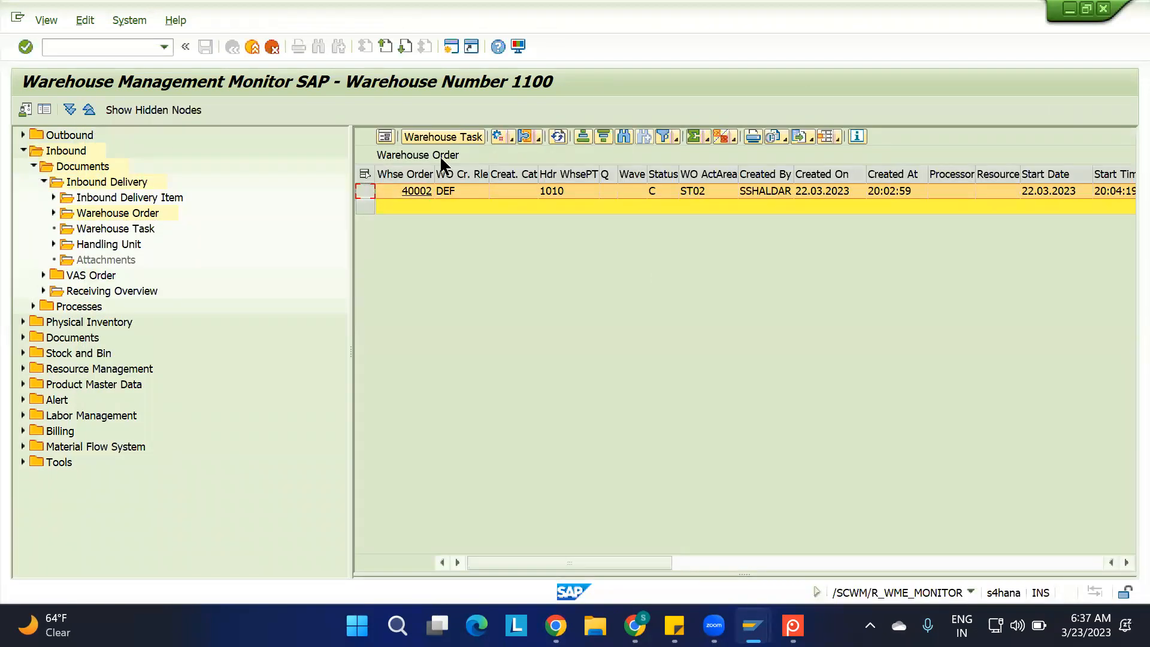
Try to show the warehouse tasks belonging to the listed warehouse order
left_click(433, 133)
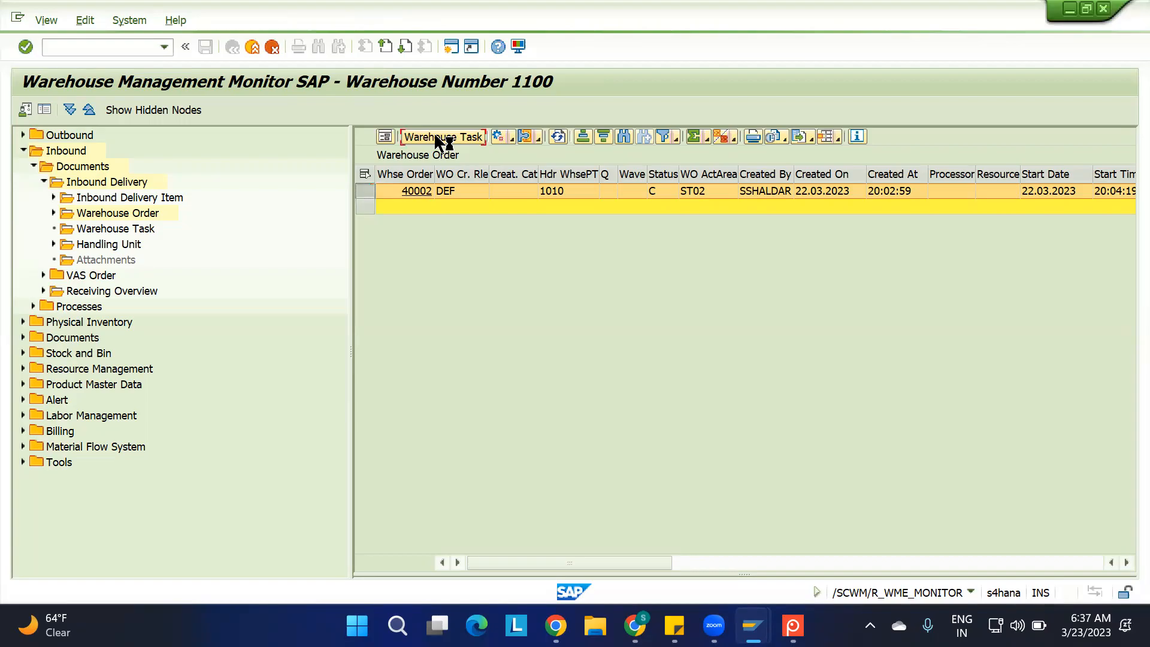
double_click(445, 191)
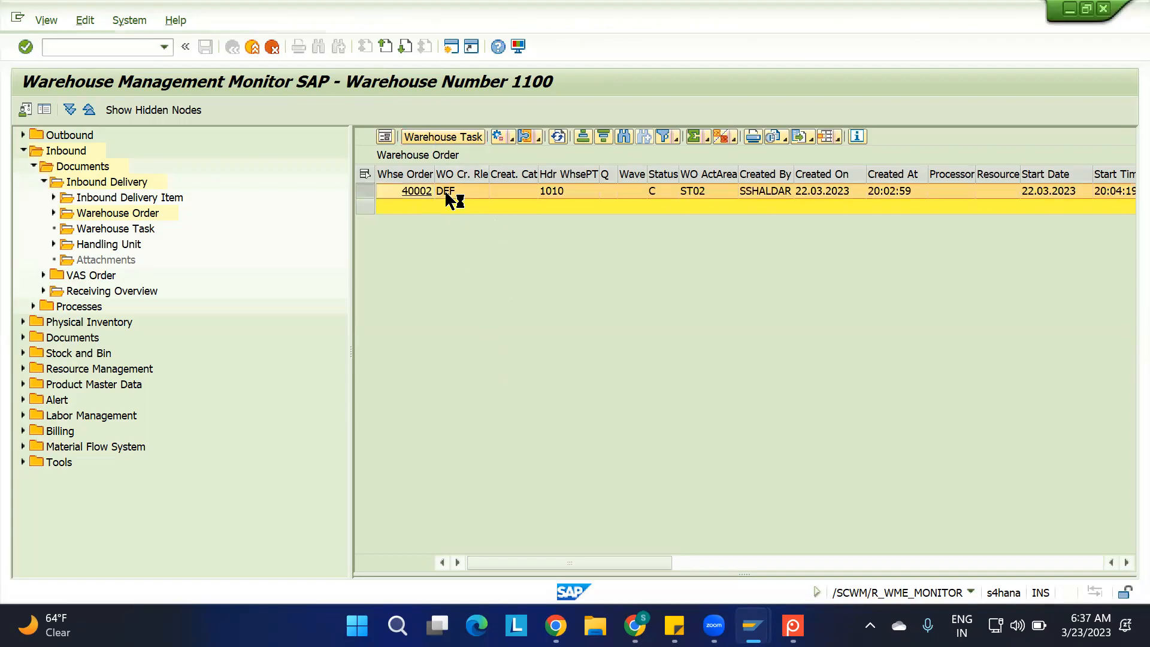
left_click(429, 138)
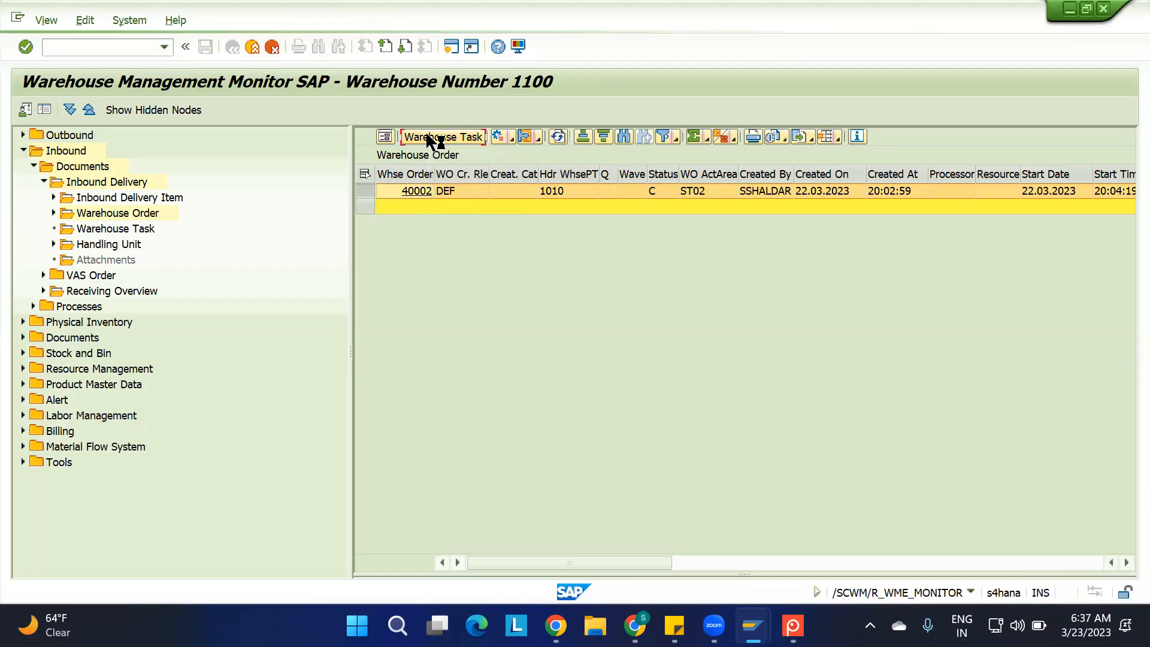
double_click(452, 193)
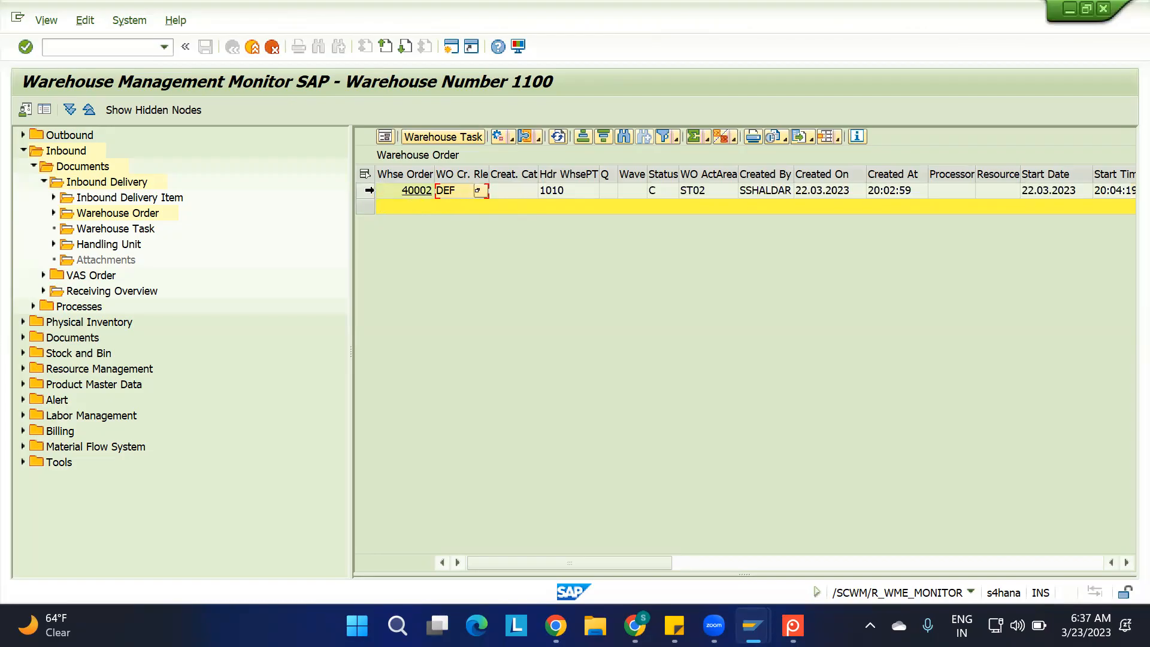
left_click(366, 192)
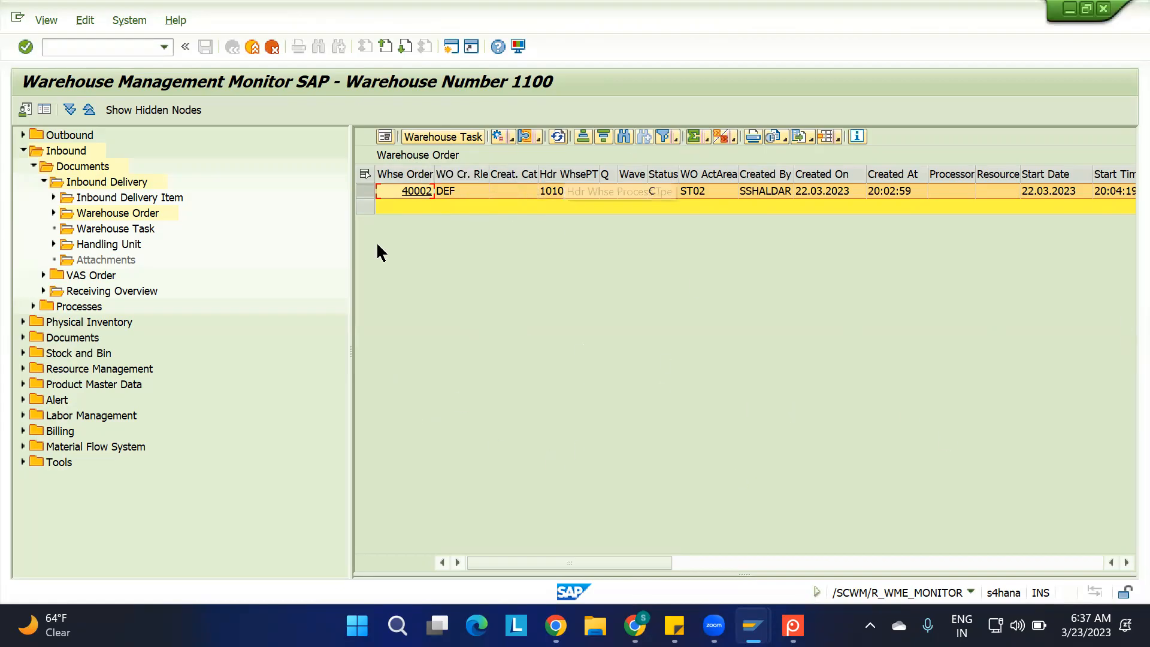
List the warehouse tasks under Inbound Delivery, filtered by the copied inbound delivery number
double_click(110, 228)
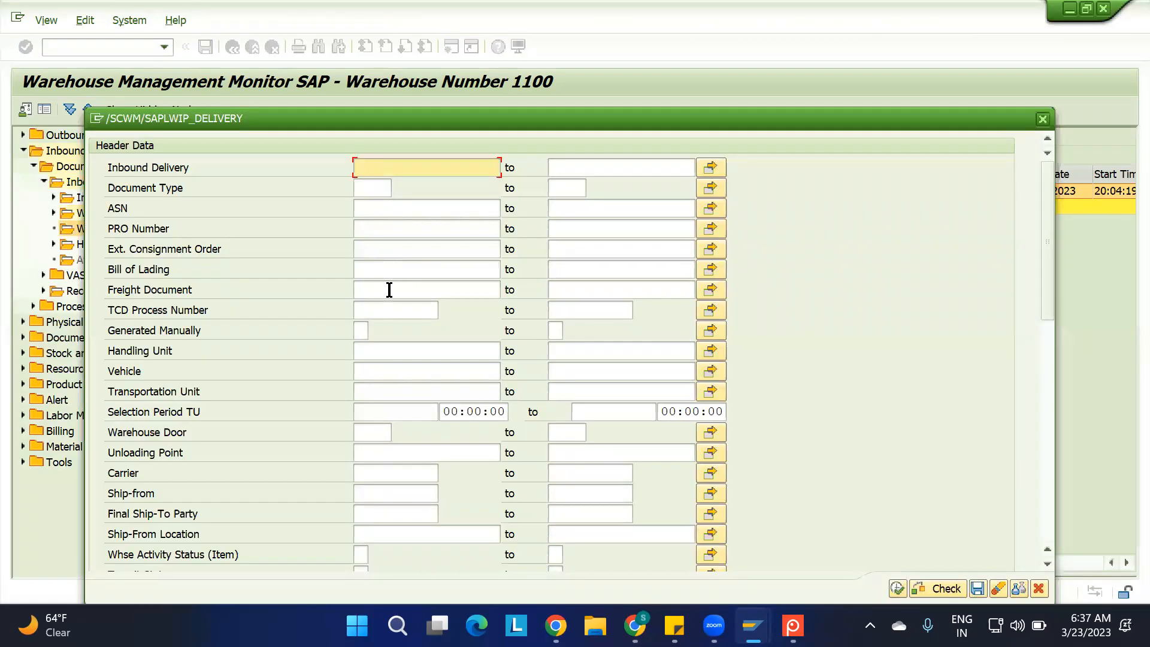
type("180002729")
left_click(895, 588)
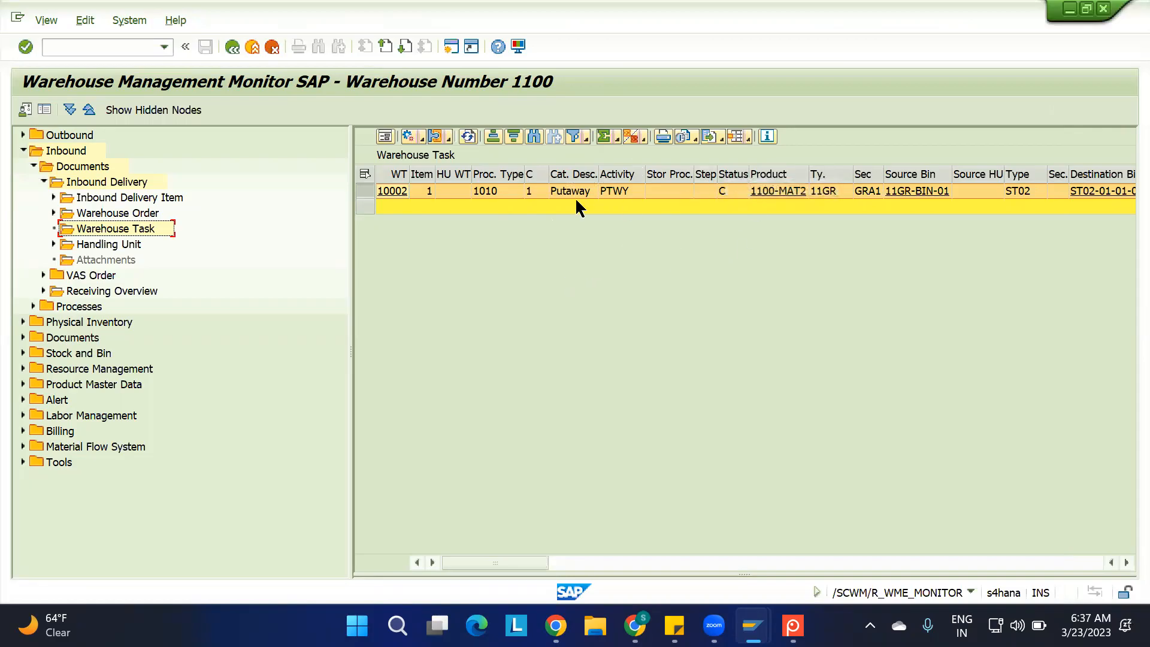
Show the putaway warehouse task in form view and examine its general, stock and movement data
left_click(385, 138)
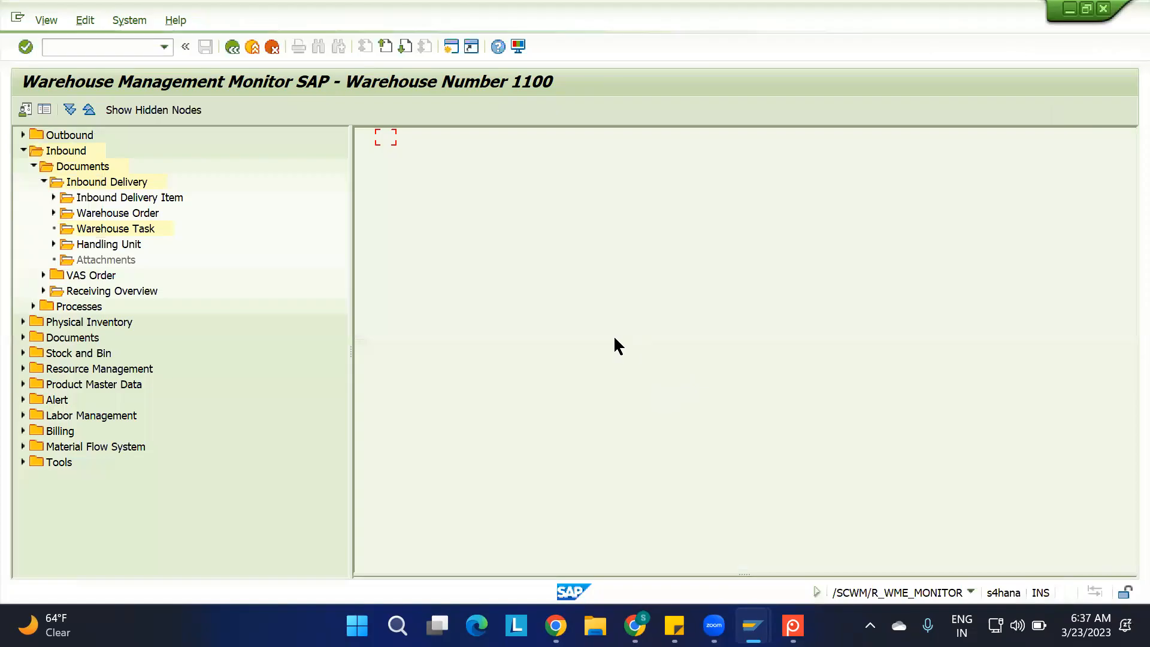
scroll(694, 376, "down", 1)
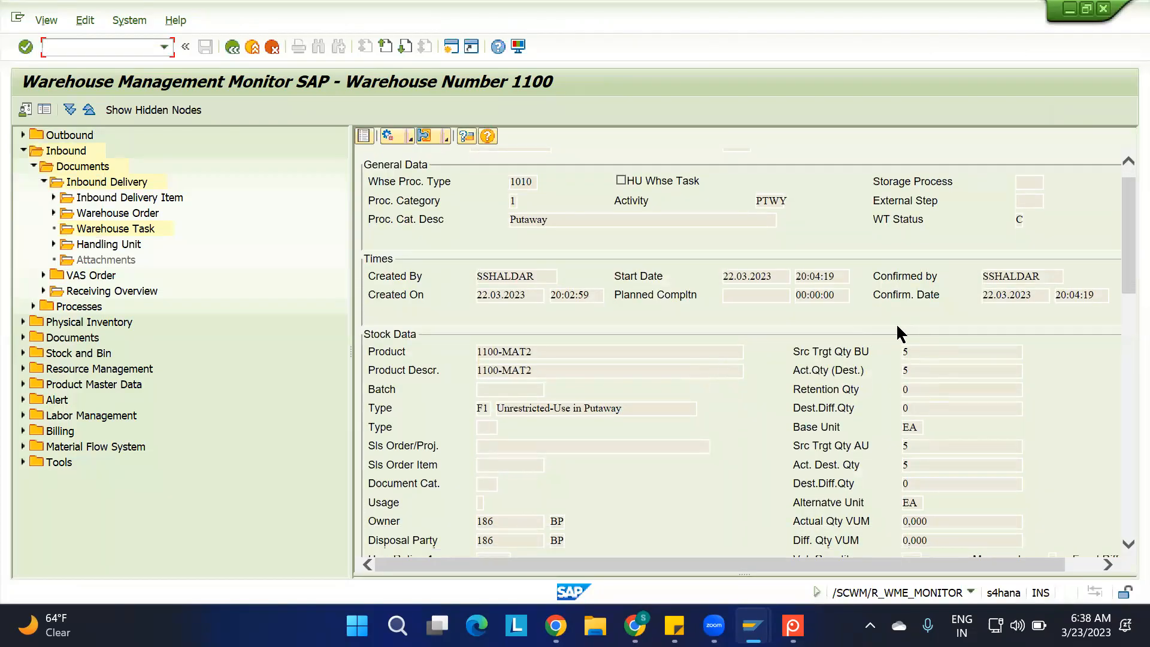
scroll(847, 399, "down", 18)
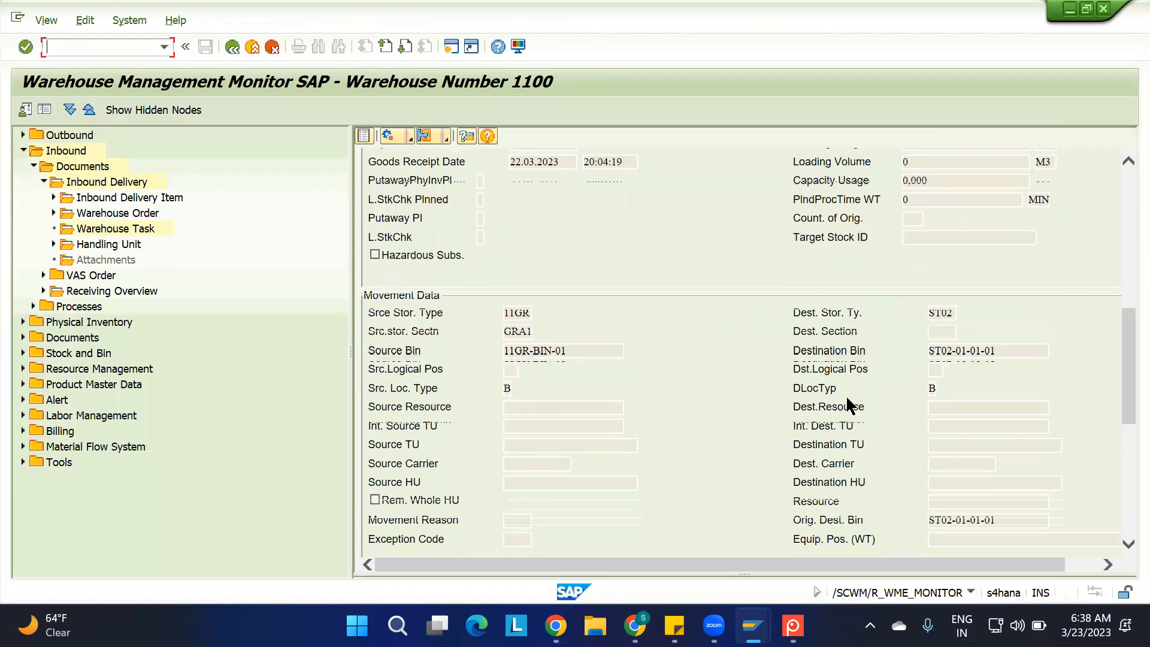
scroll(847, 402, "up", 20)
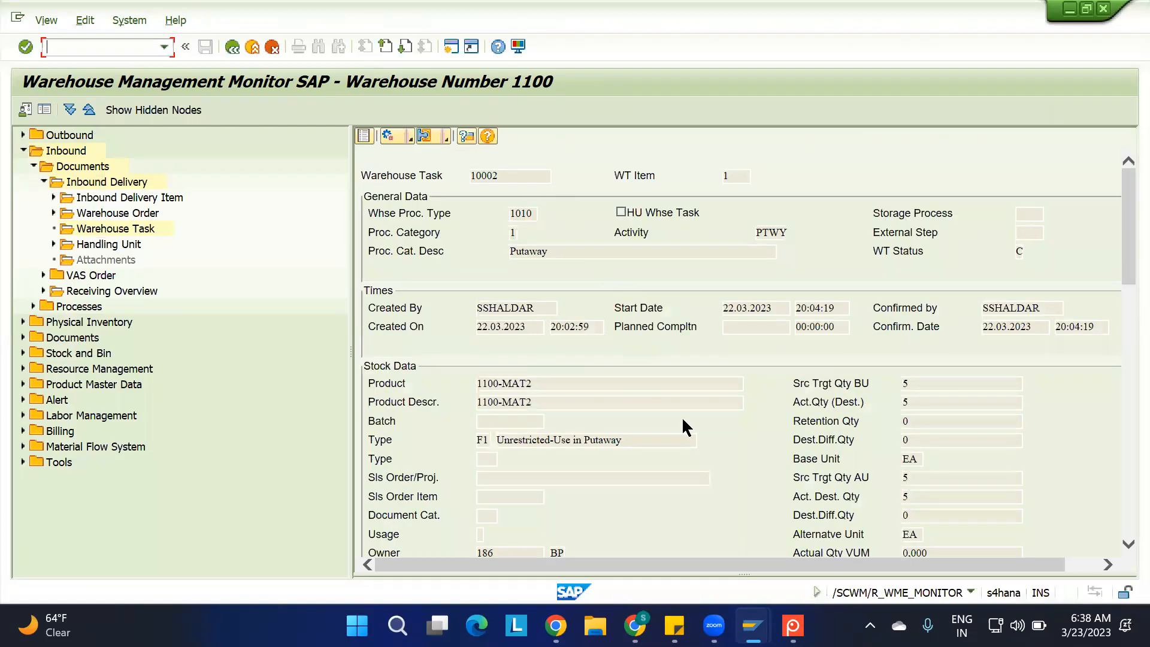
Switch to the stock overview of 1100-MAT2 and examine its on-order and unrestricted-use stock at storage location ROD
mouse_move(753, 625)
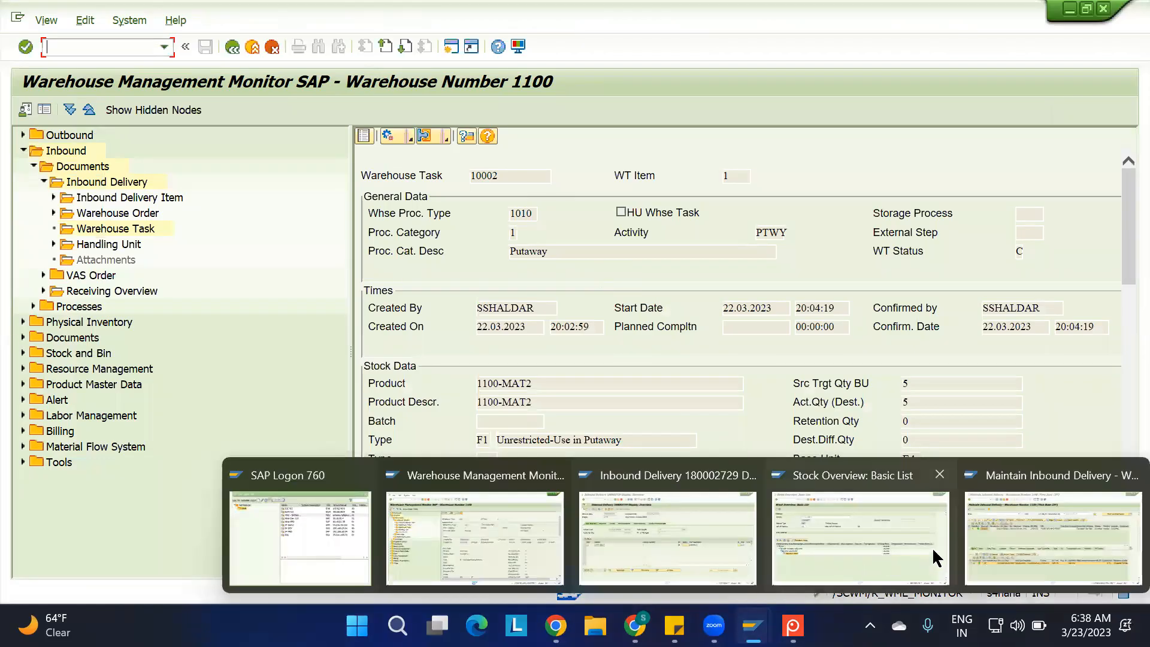
left_click(835, 519)
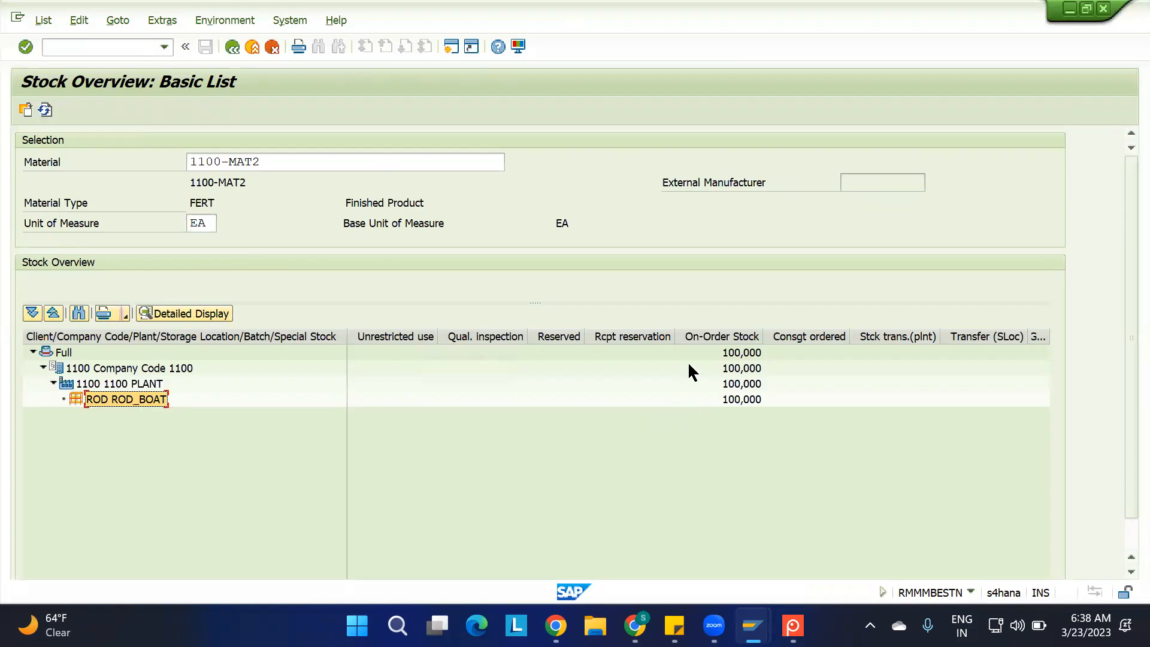
left_click(711, 335)
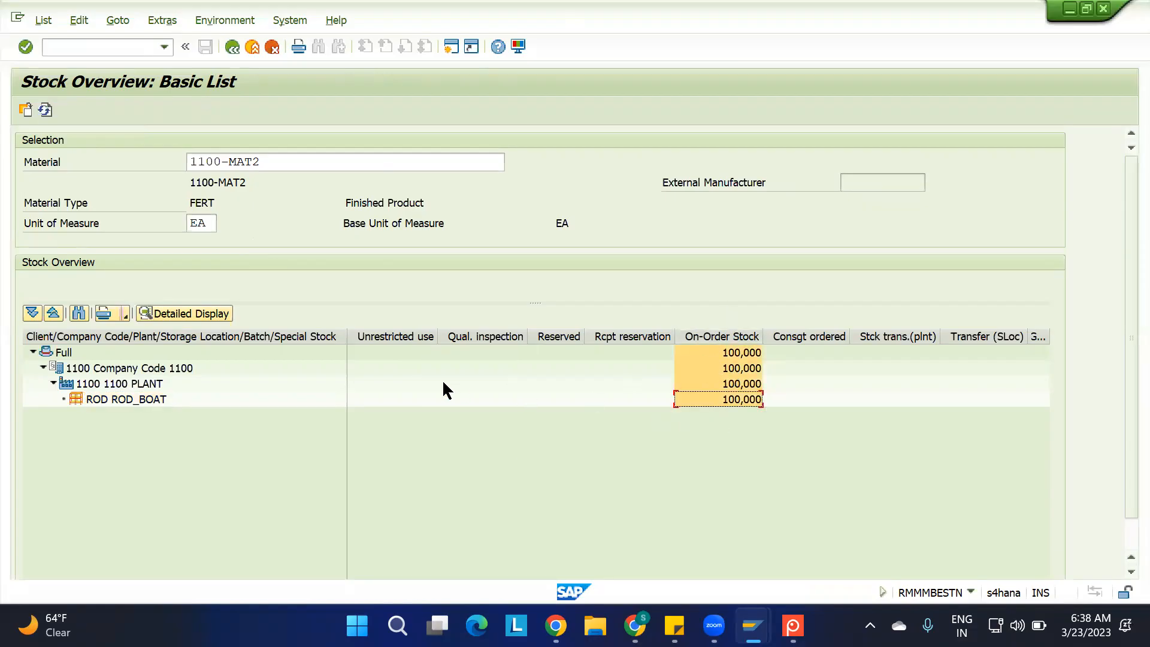
left_click(375, 399)
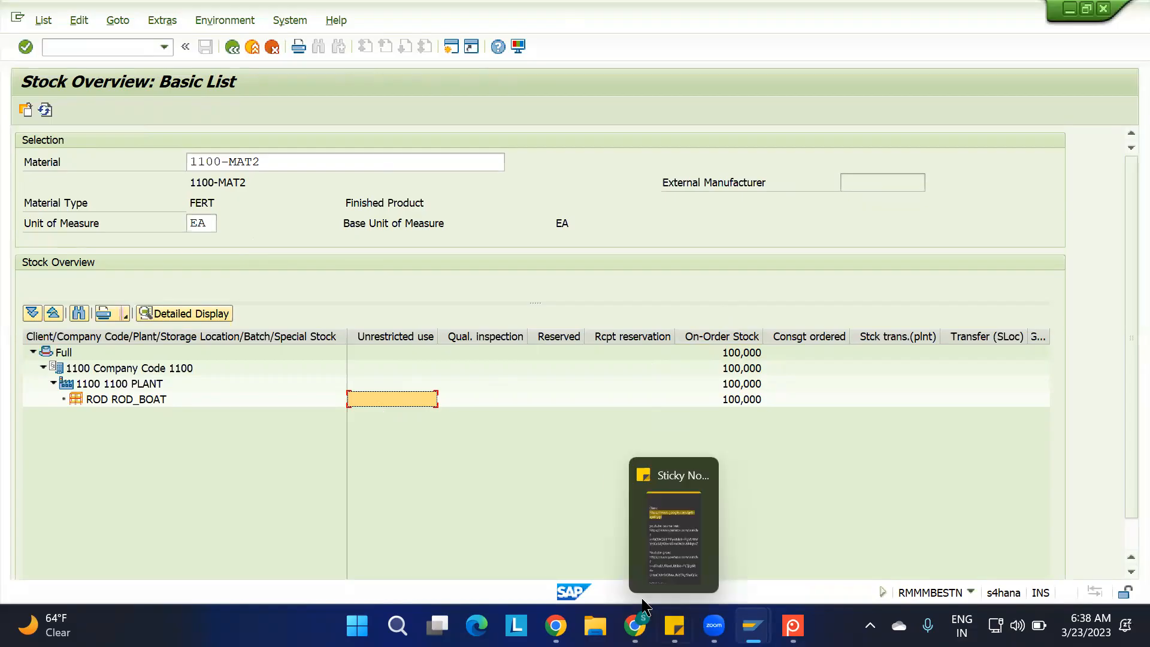
Check the AFS location under availability group 002 in the EWM Org Structure spreadsheet, and return to the stock overview
left_click(635, 539)
key("ctrl+shift+Tab")
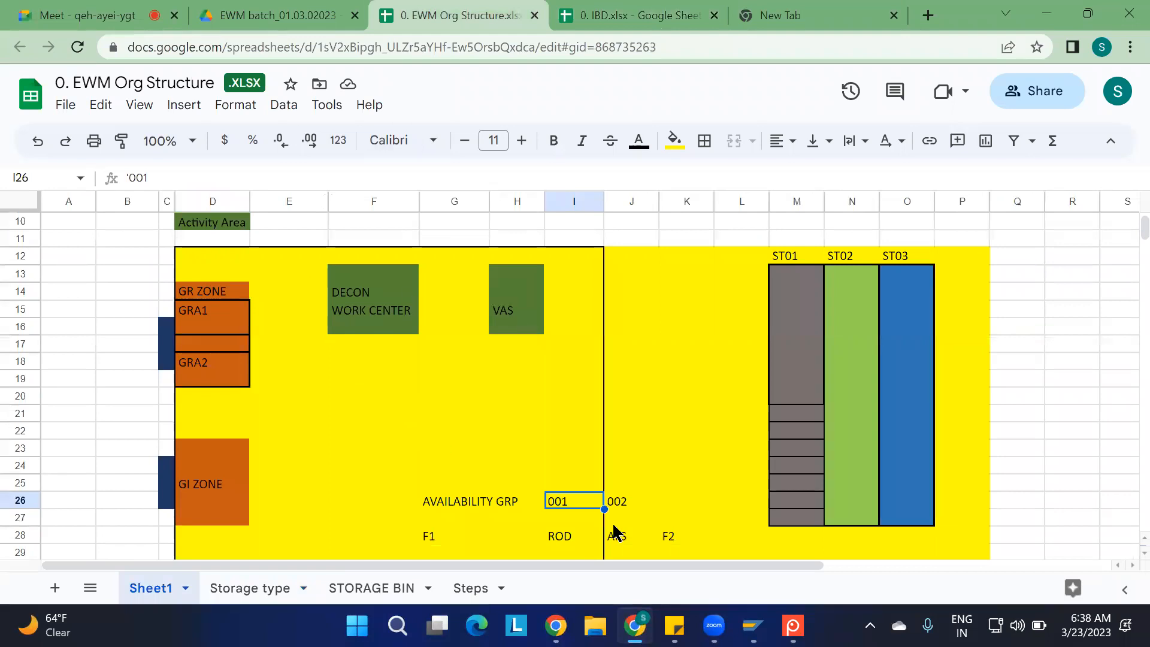
scroll(614, 531, "down", 1)
left_click(615, 461)
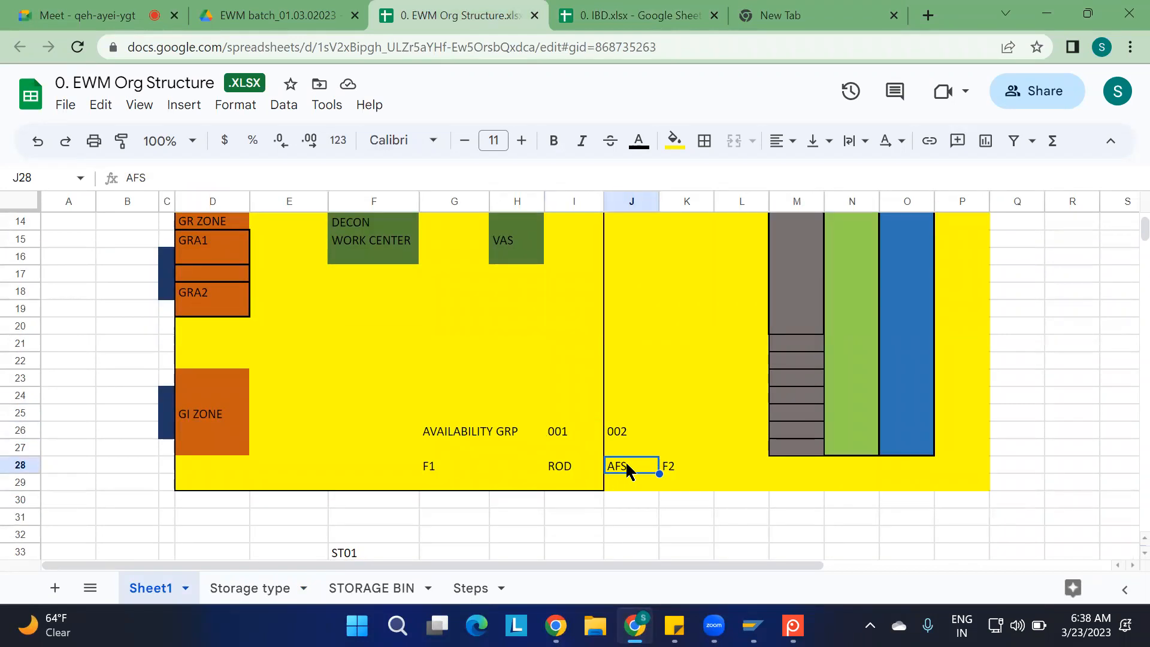
key("alt+Tab")
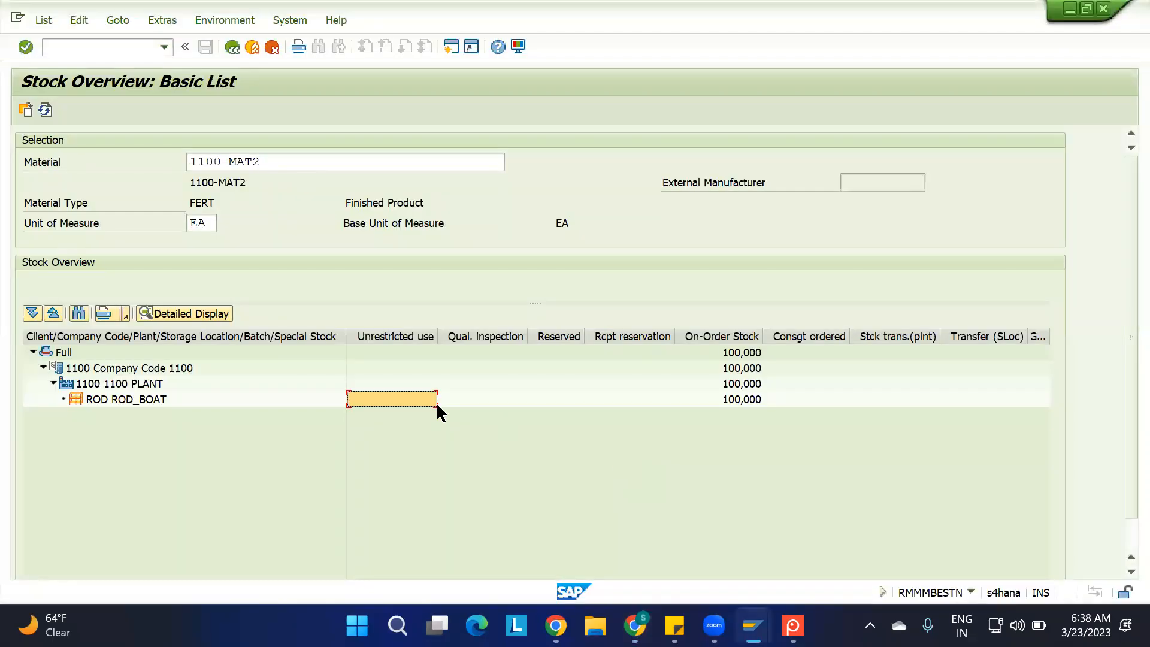
Refresh the stock overview, examine the unrestricted-use stock at AFS, and compare it with the EWM Org Structure spreadsheet
left_click(47, 110)
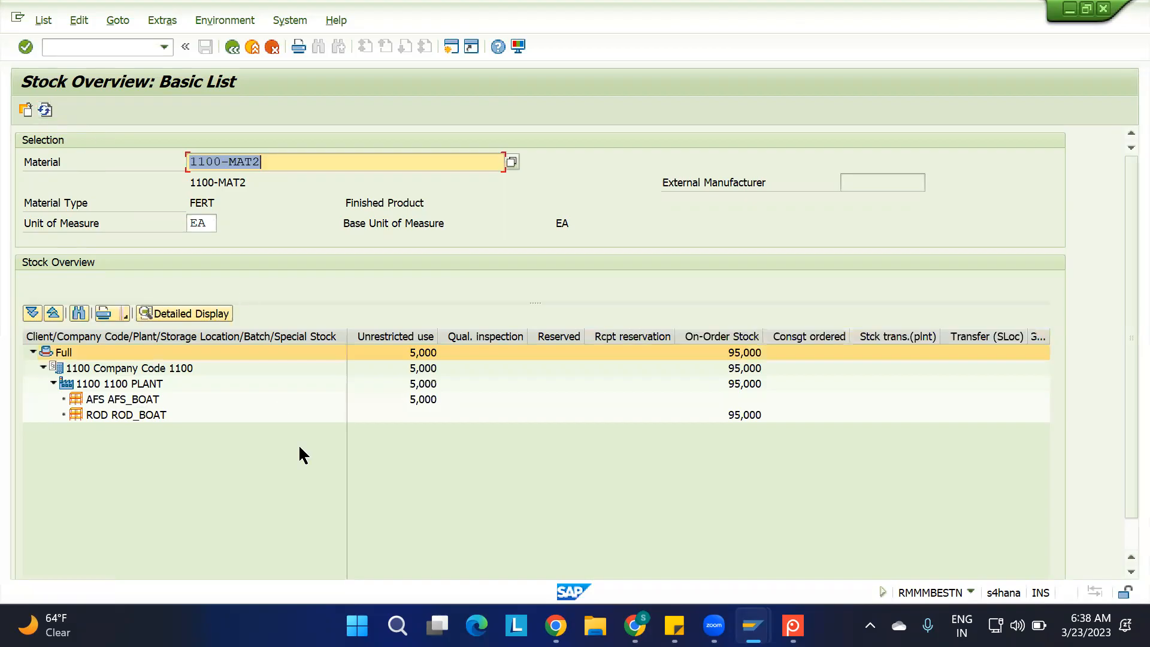
left_click(422, 405)
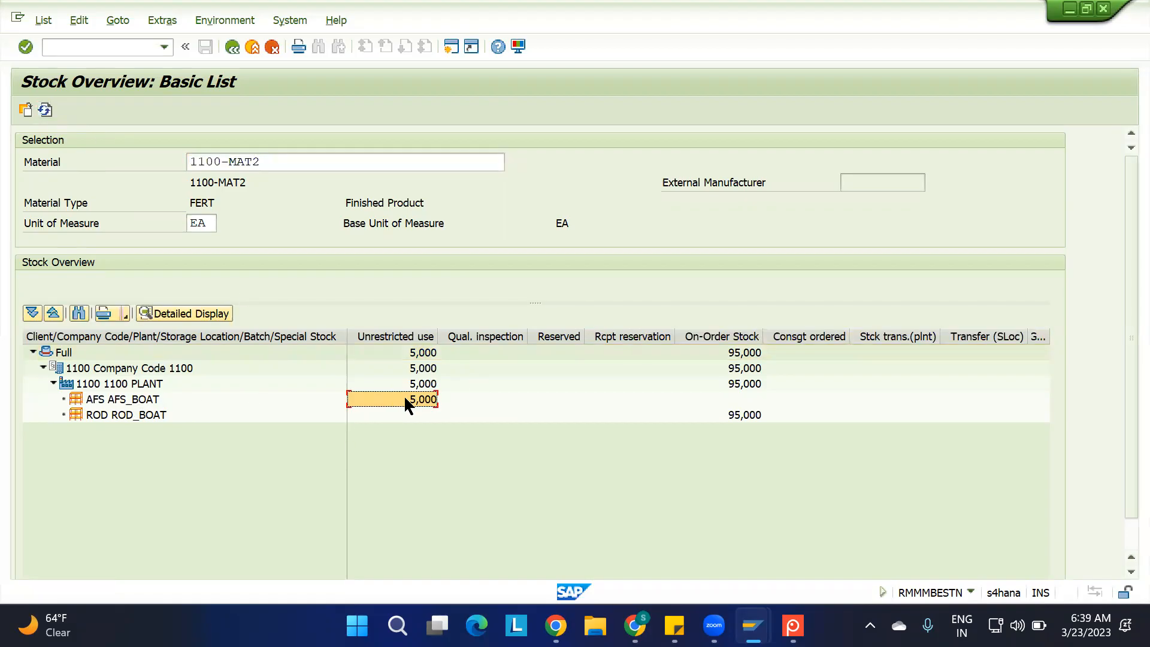
key("alt+Tab")
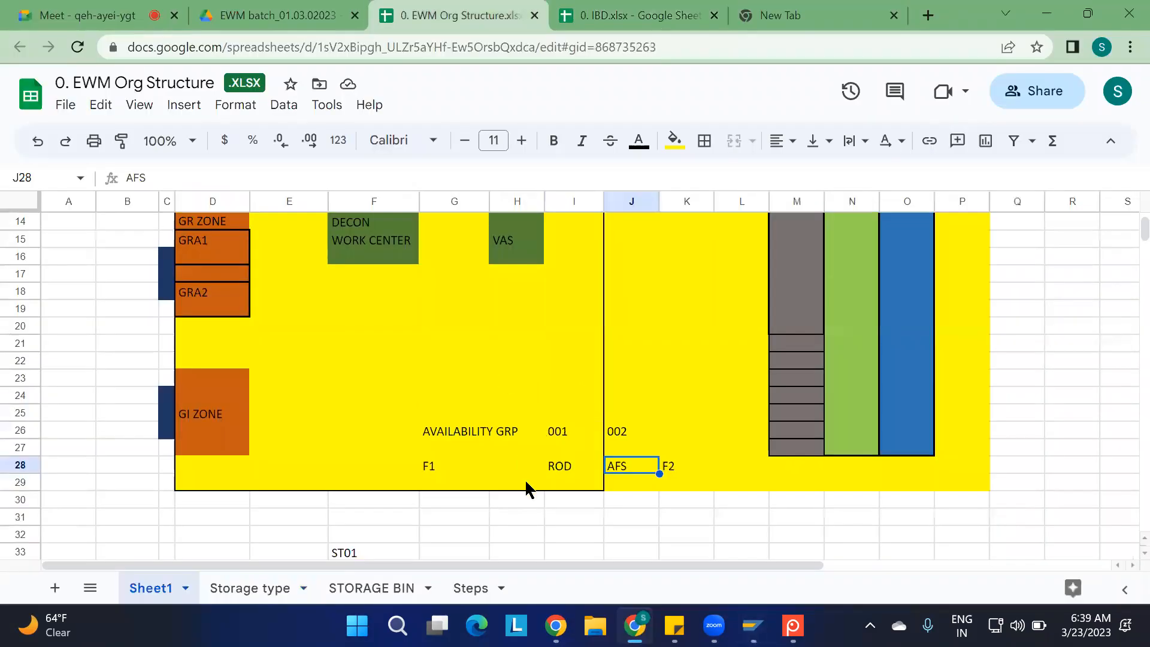
Switch to the warehouse monitor, collapse the Inbound node and expand Storage Bin under Stock and Bin
mouse_move(752, 625)
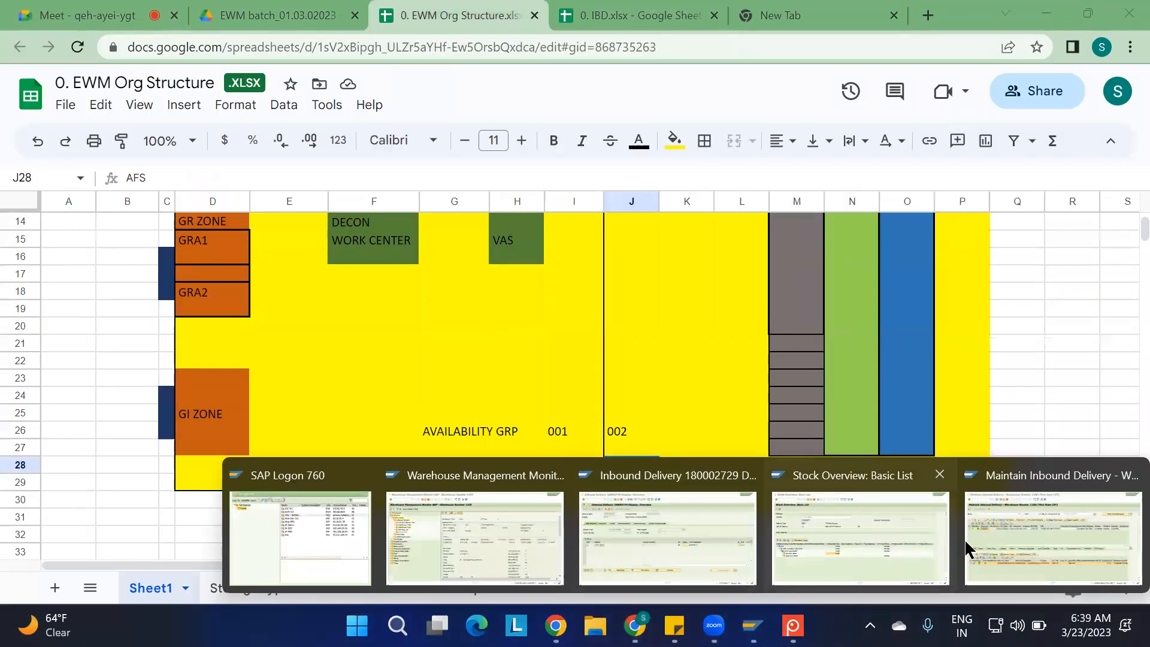
left_click(508, 540)
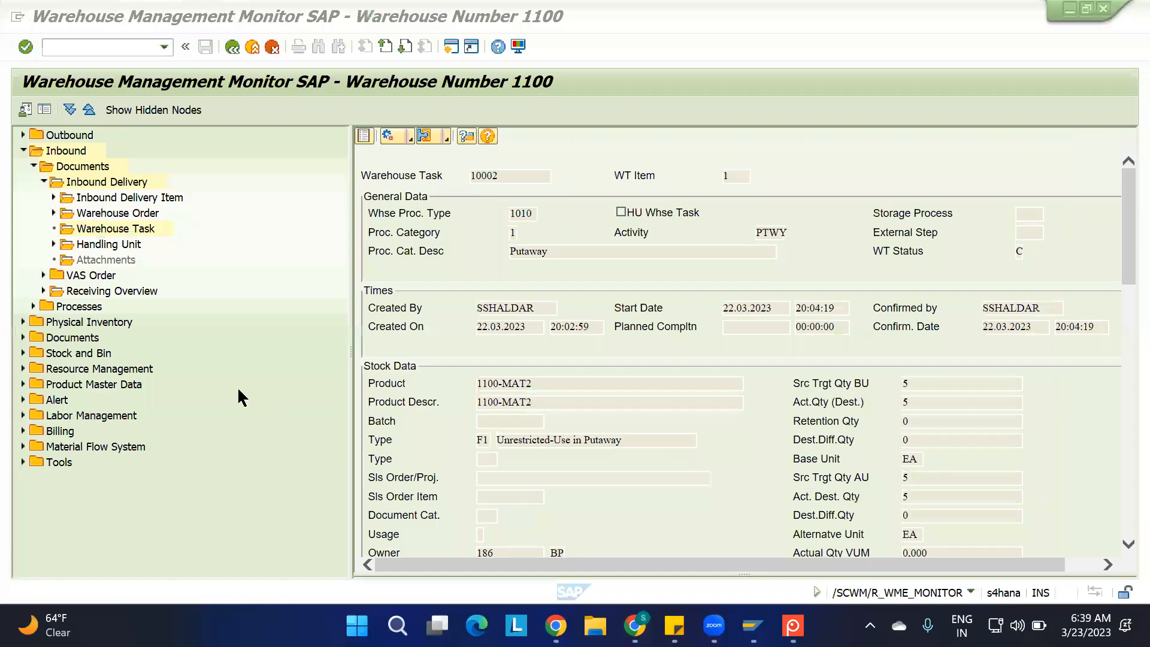
left_click(43, 181)
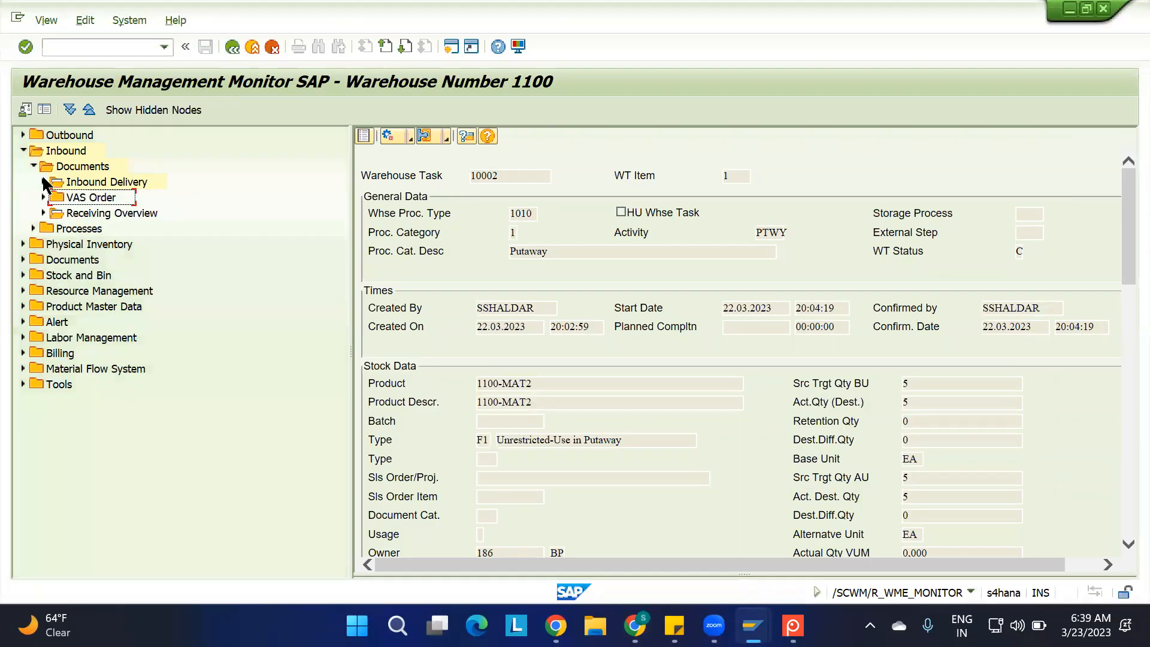
left_click(24, 150)
left_click(23, 197)
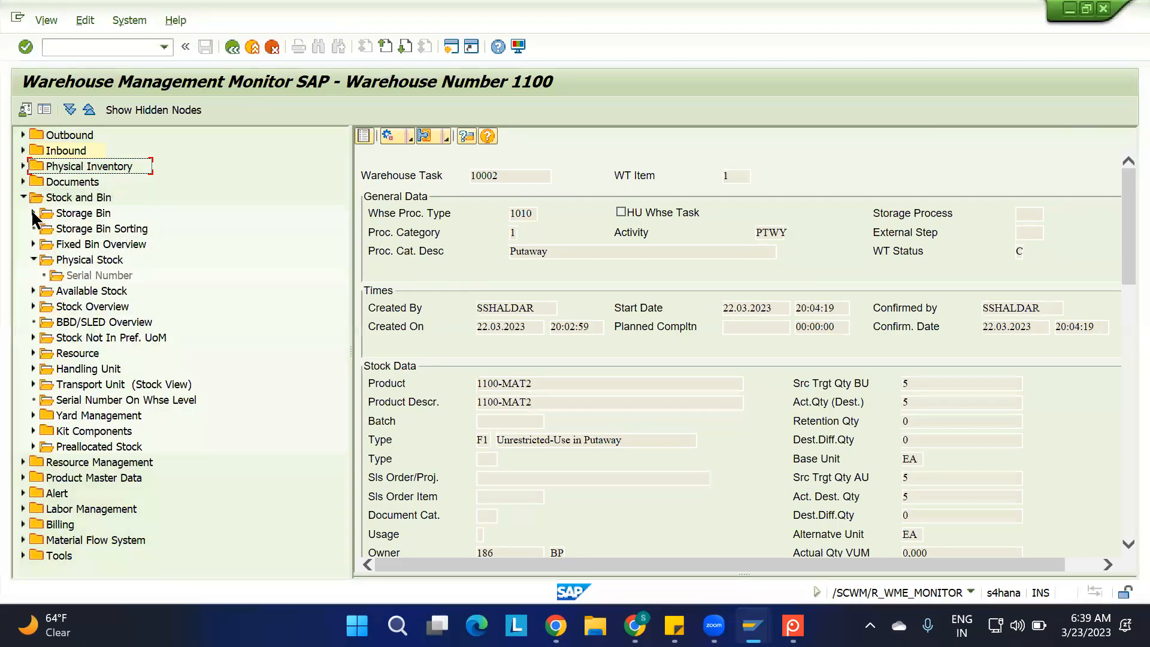
left_click(34, 213)
List the physical stock under Storage Bin for product 1100-MAT2 and examine its stock type
double_click(99, 230)
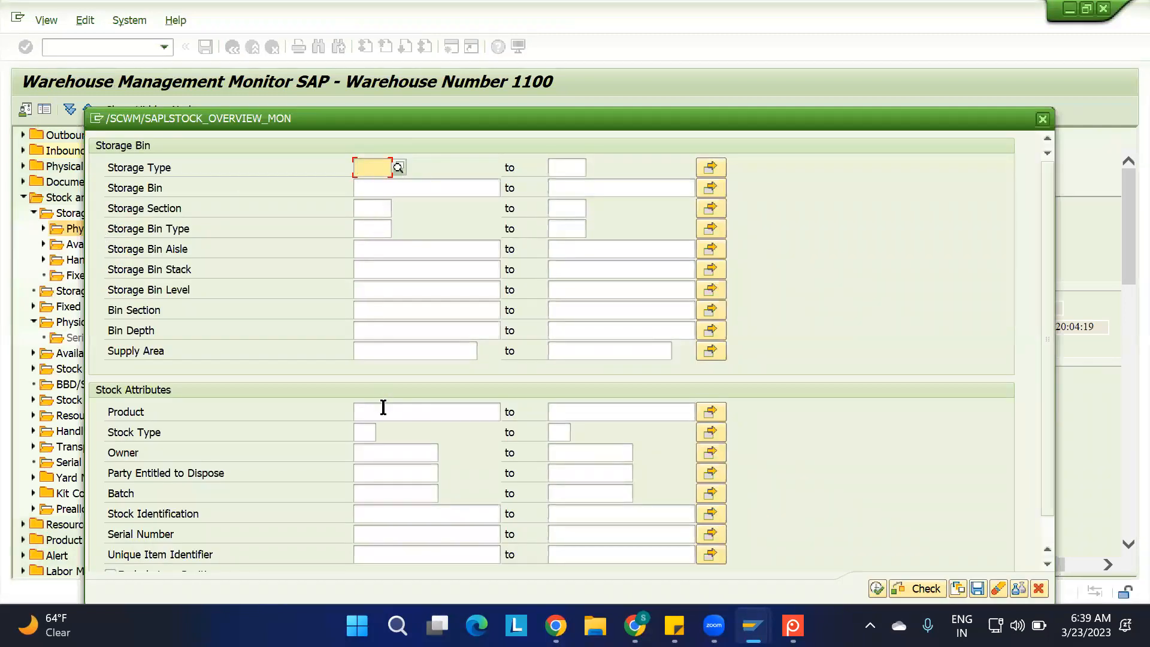
left_click(383, 408)
type("P")
key("BackSpace")
type("1100-MAT2")
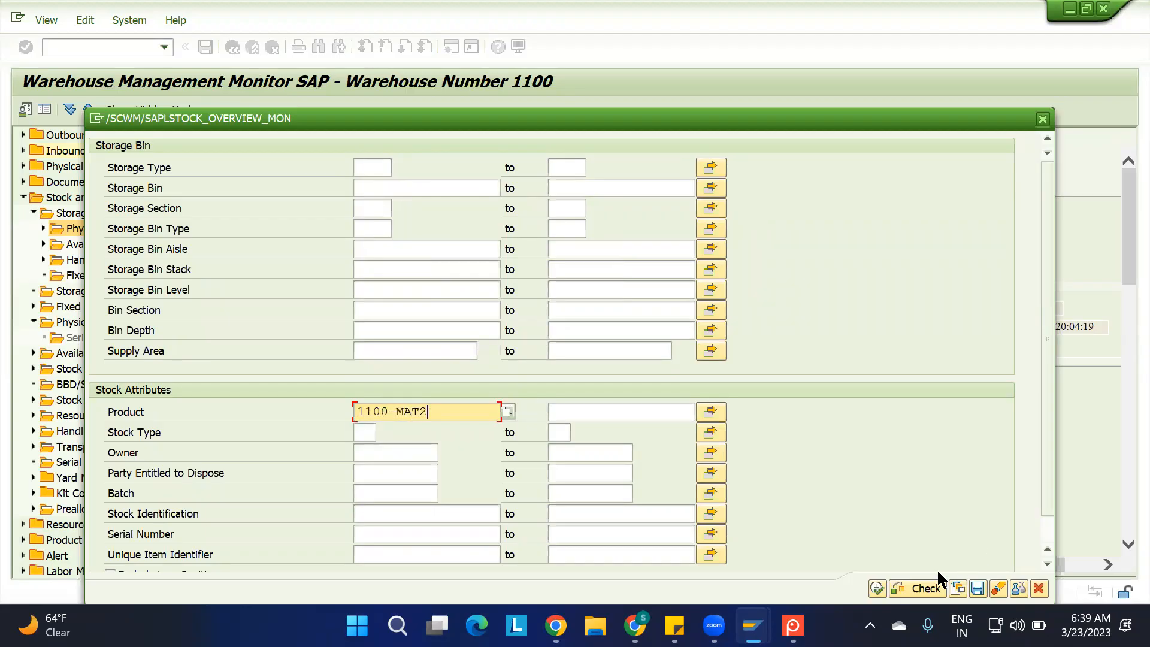
left_click(878, 586)
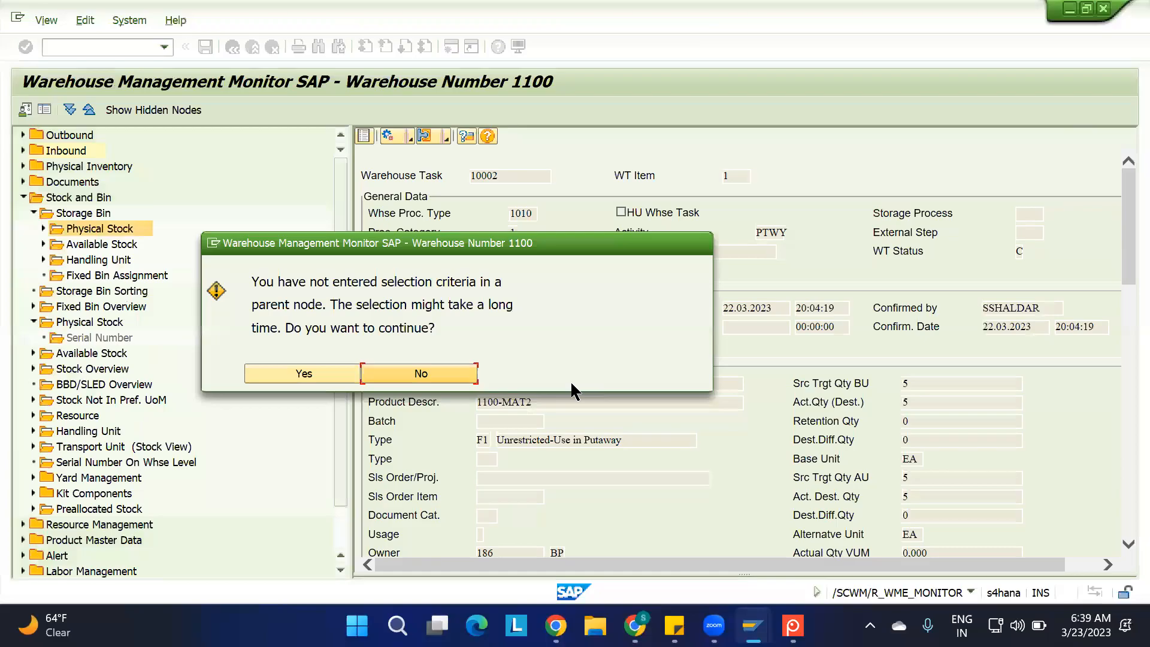
left_click(329, 376)
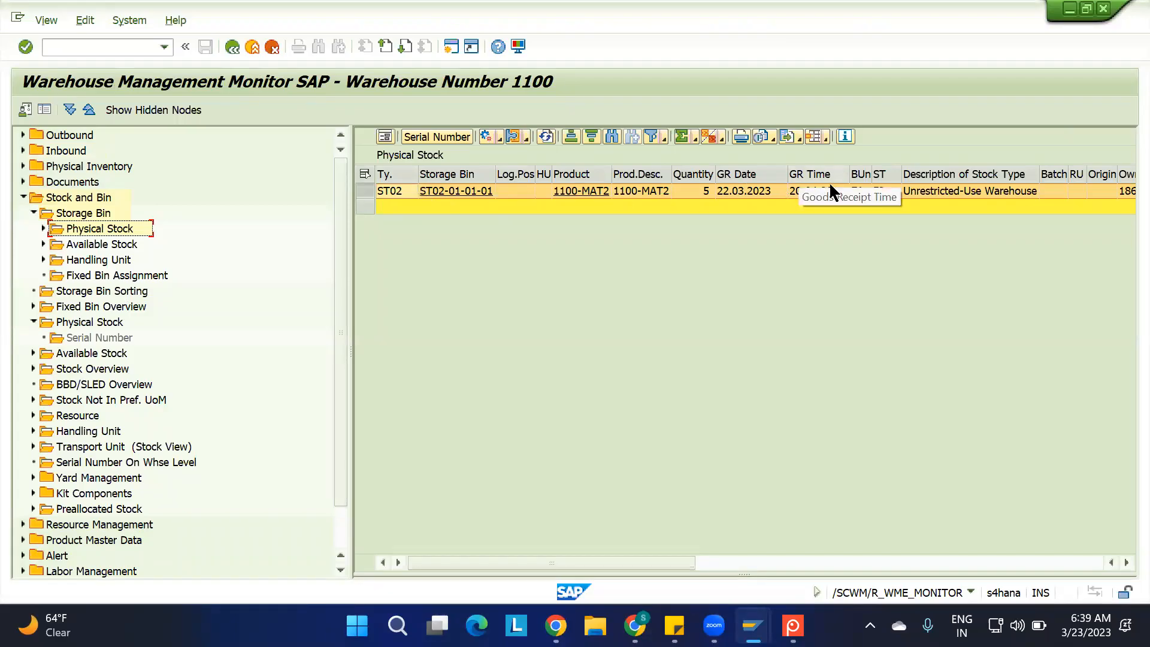
left_click(880, 175)
left_click(880, 175)
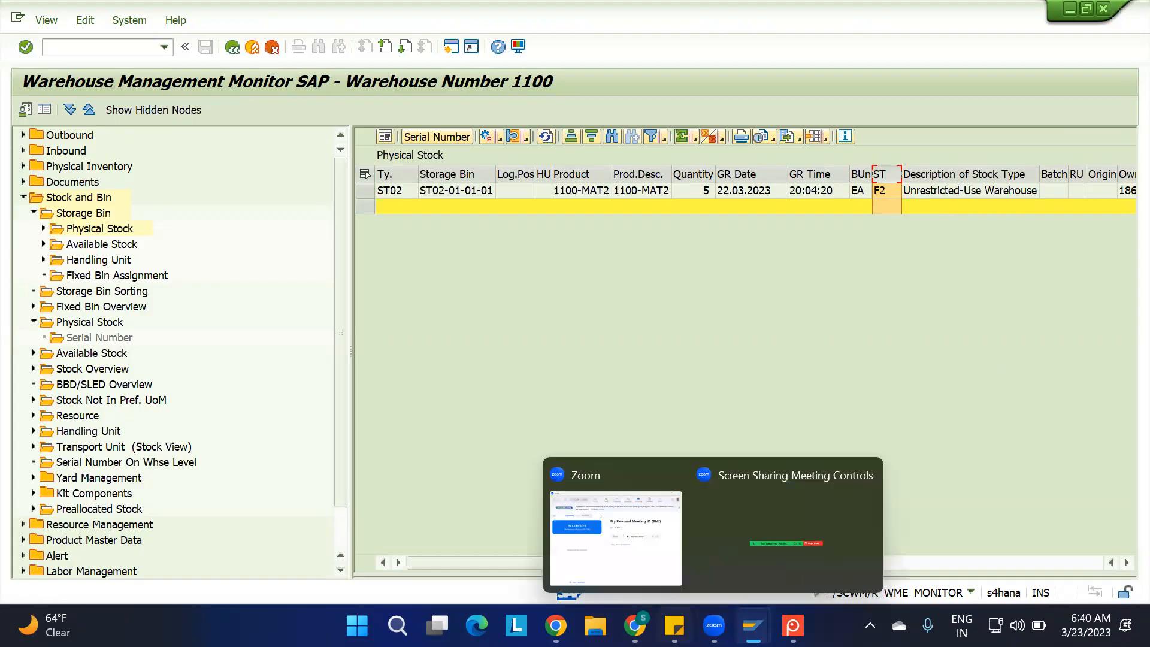
Switch to the Availability Grp sheet of the IBD spreadsheet and enter the heading "AVAILABILITY GROUP:" in B14
left_click(634, 626)
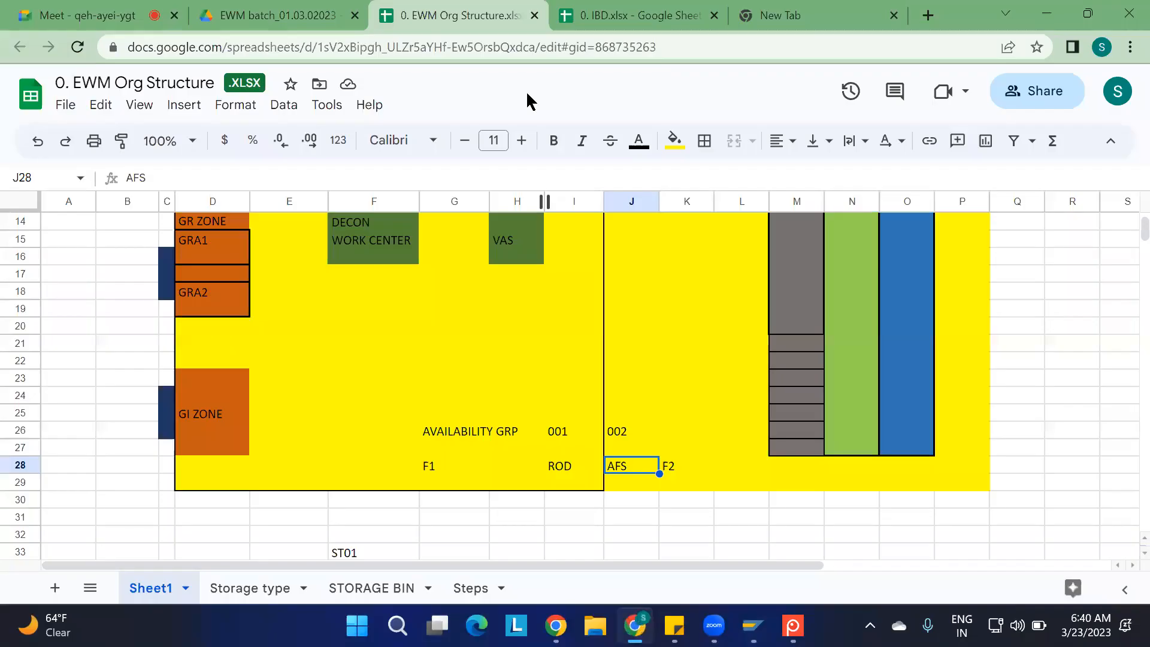
key("ctrl+Tab")
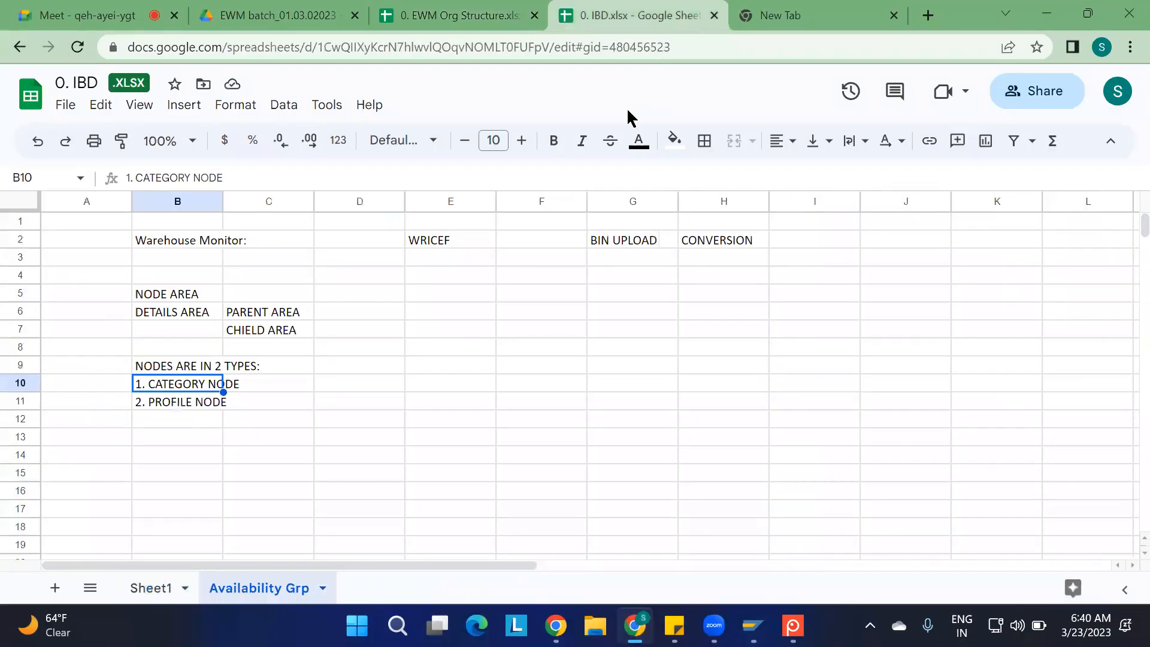
left_click(234, 423)
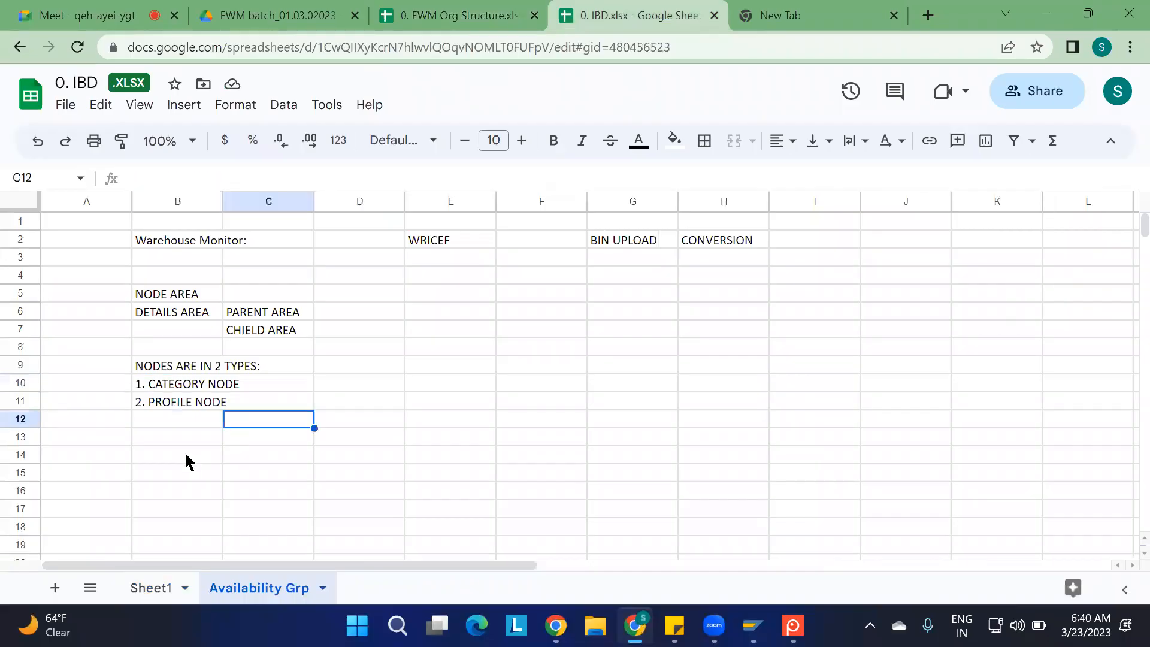
right_click(184, 451)
left_click(142, 465)
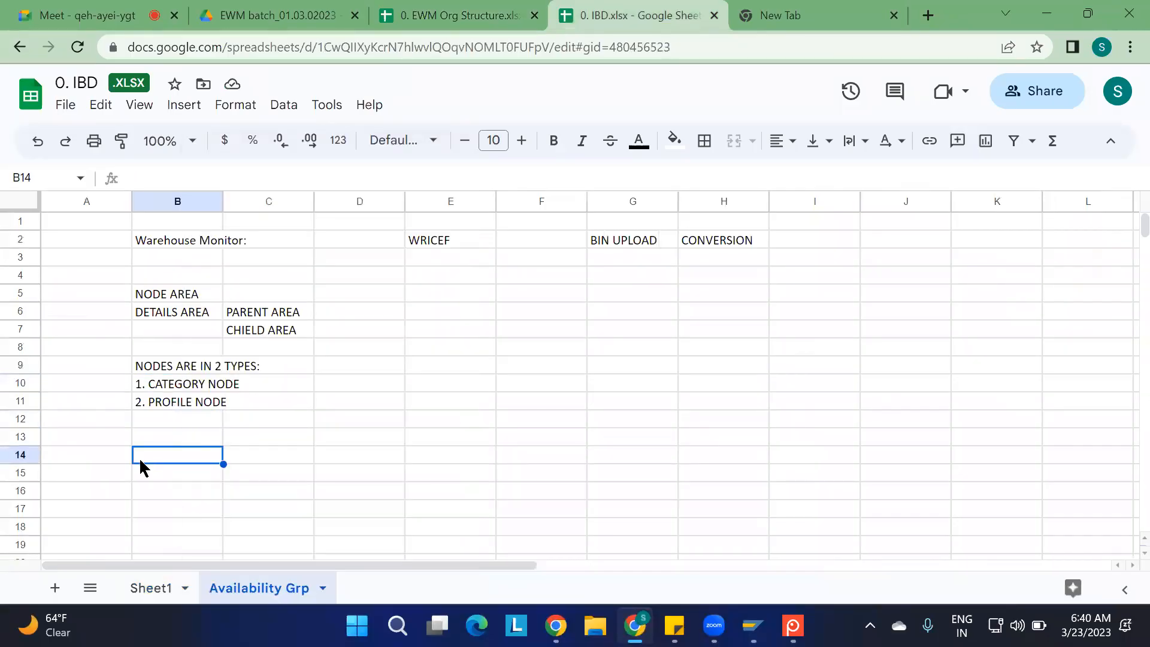
type("AVAILA")
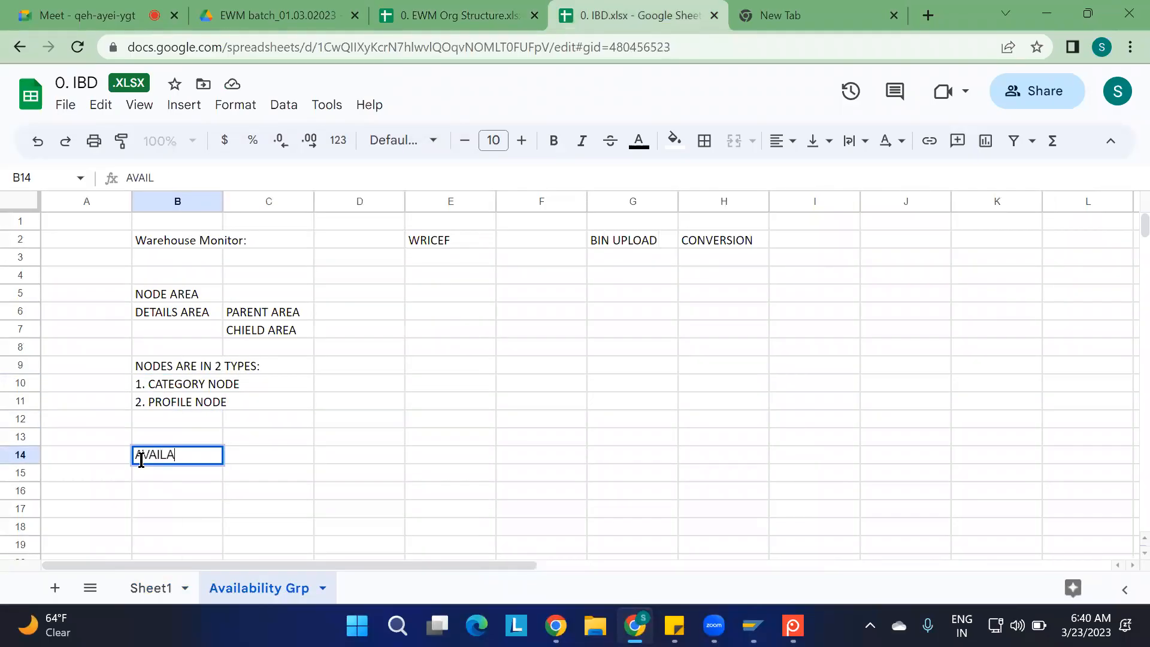
type("BILITY GROUO")
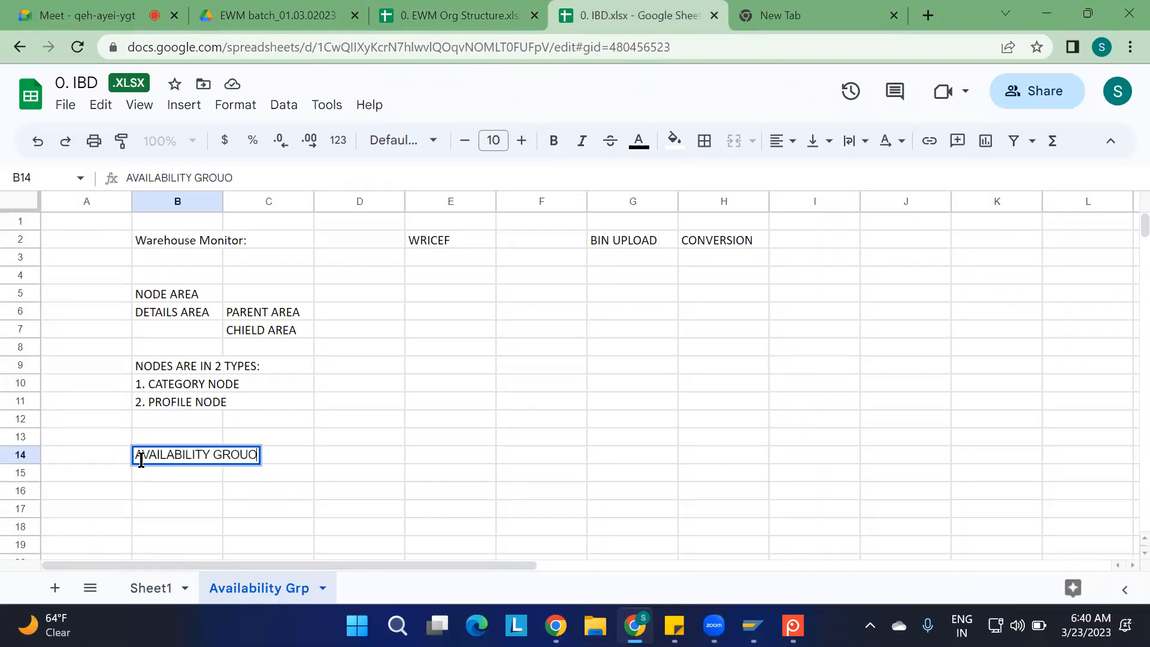
key("BackSpace")
type("P:")
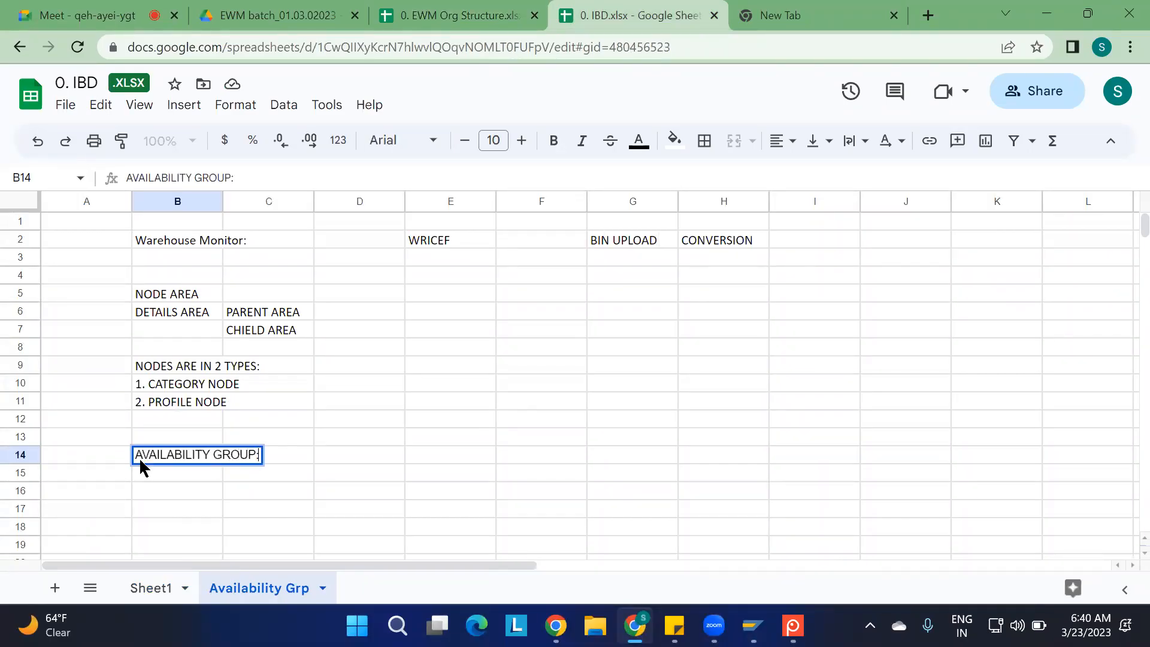
key("Return")
Enter "OBSERVATION;" in B15, directly below the availability group heading
type("OBSER")
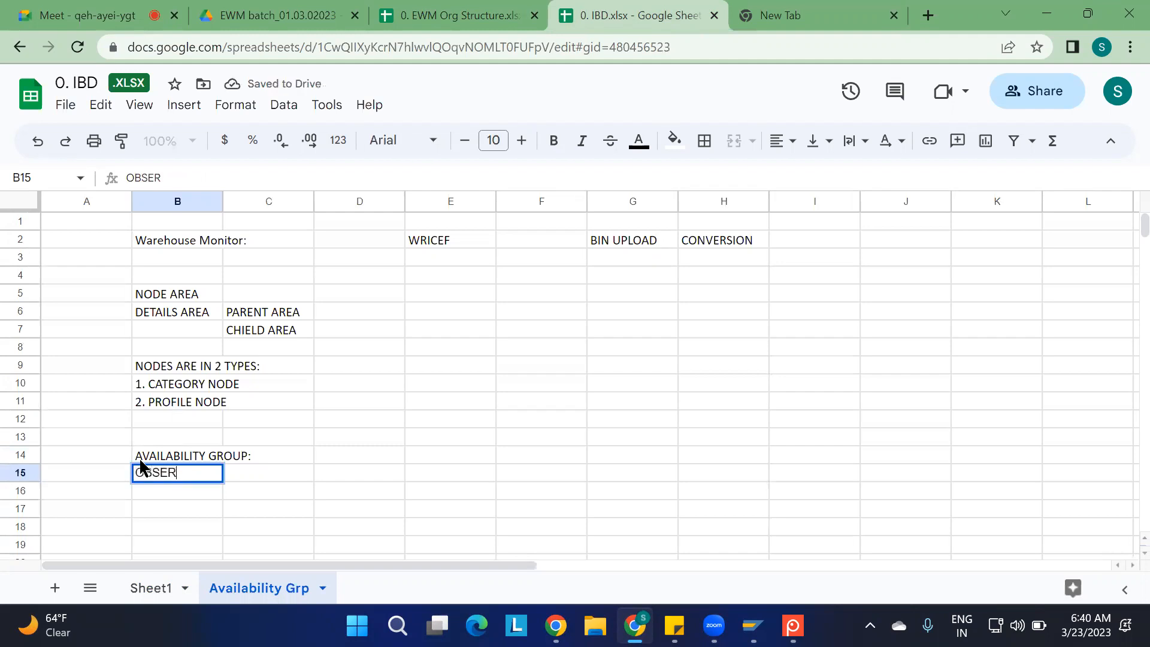
type("VATION;")
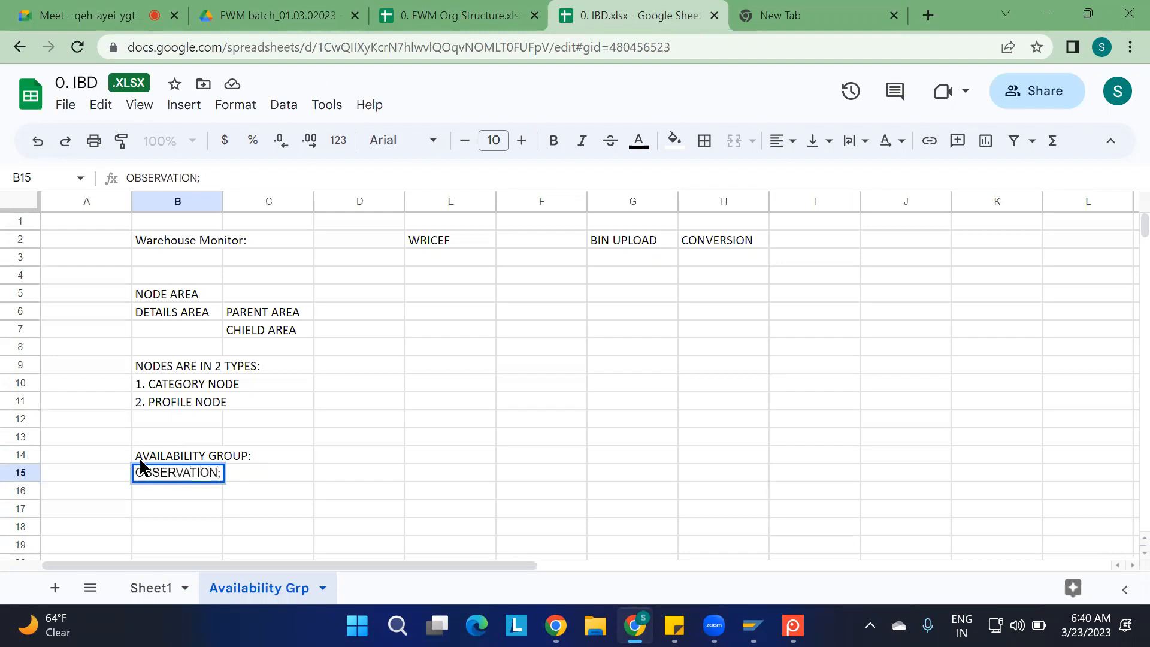
key("Return")
Record the EWM observation "IN EWM: STOCK TYPE IS F1" in B17
key("Down")
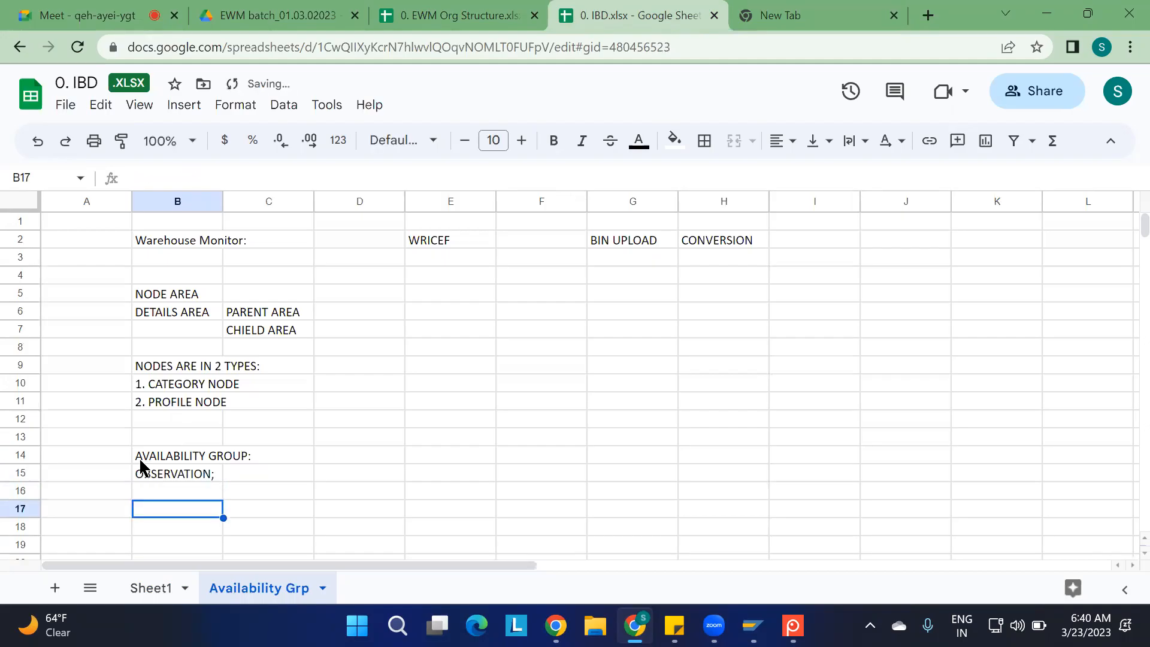
type("IN EWM")
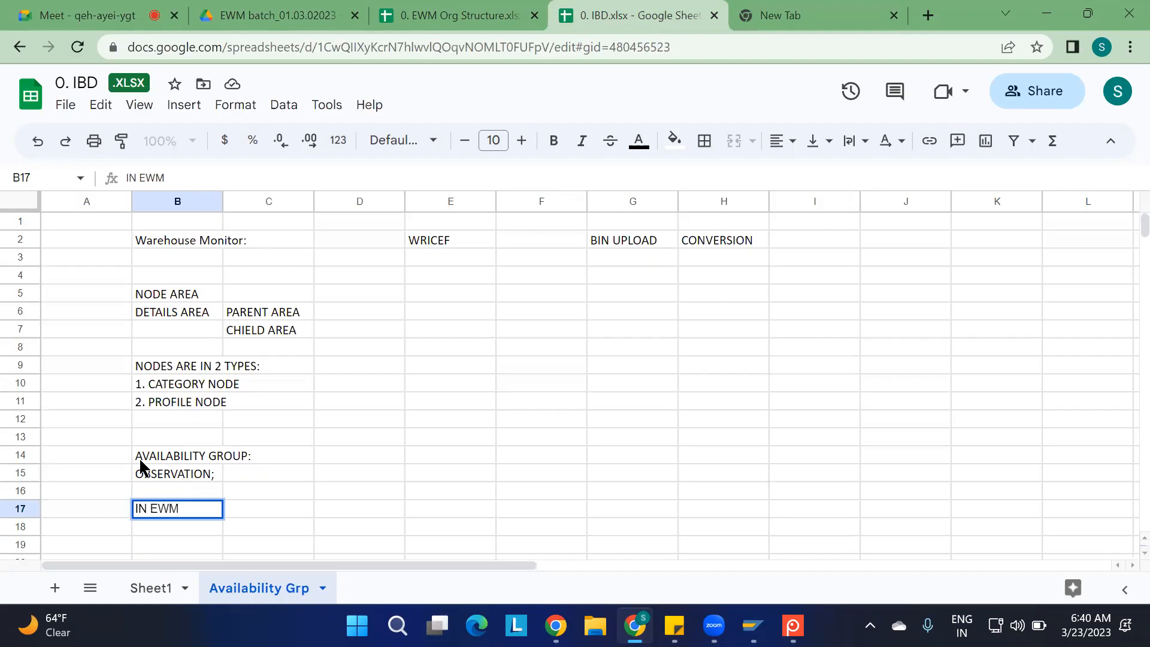
type(": STOCK TYPE IS")
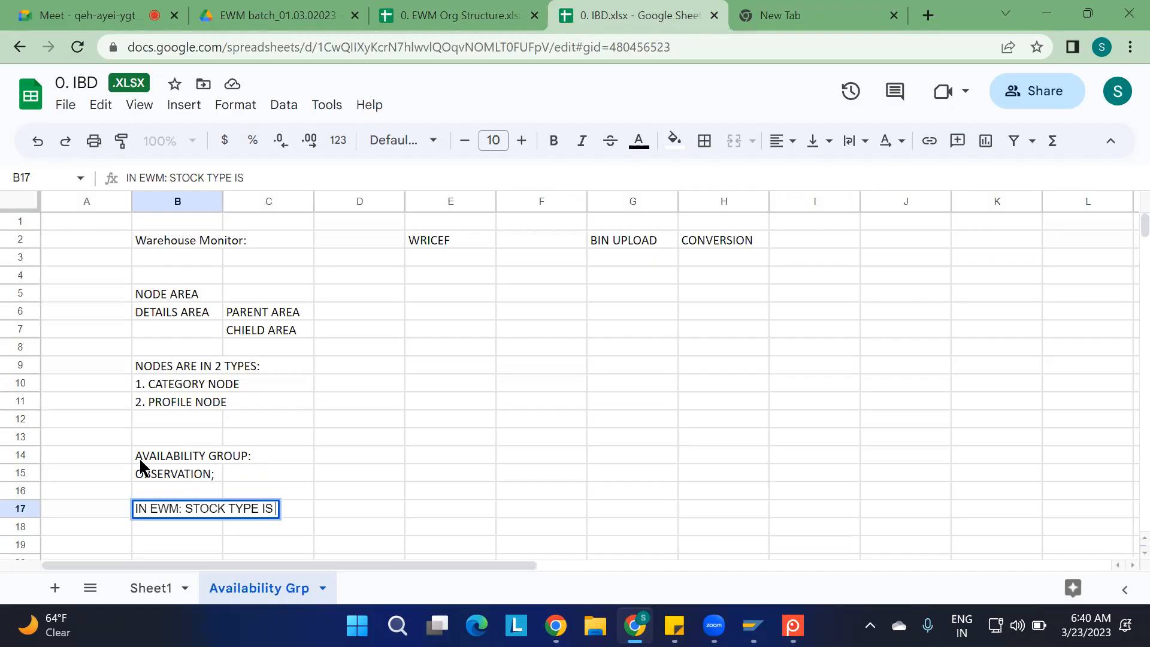
type(" F1")
key("Return")
Record the ERP observation "IN ERP: STOCK IS AT ROD" in B18
type("IN ERP")
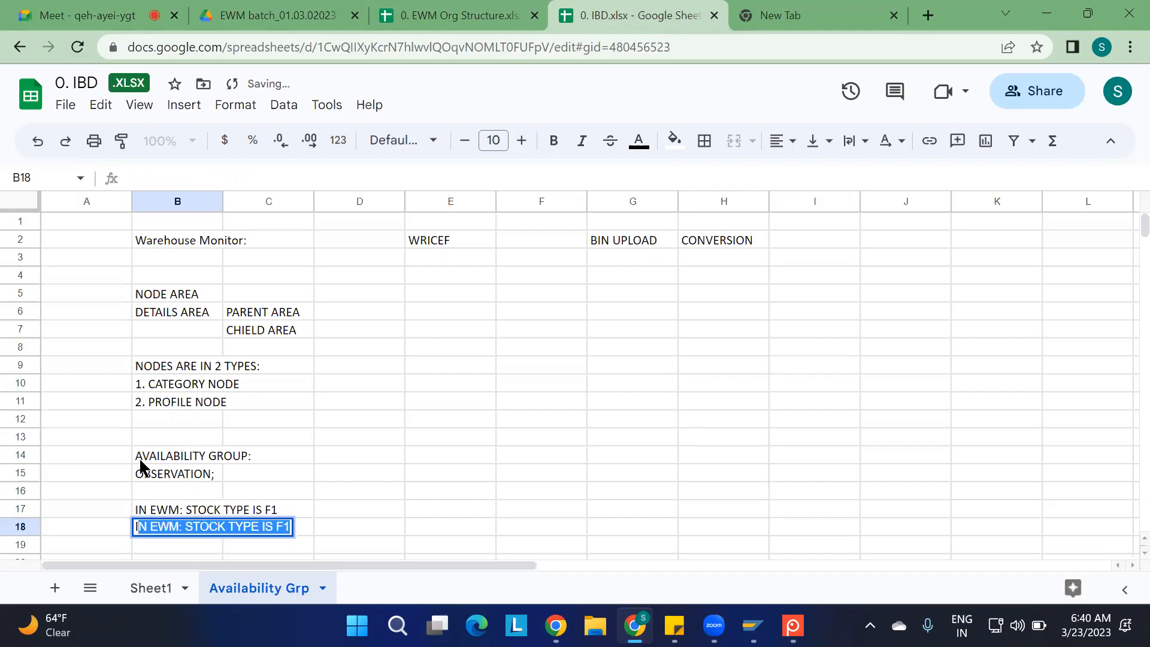
type(":")
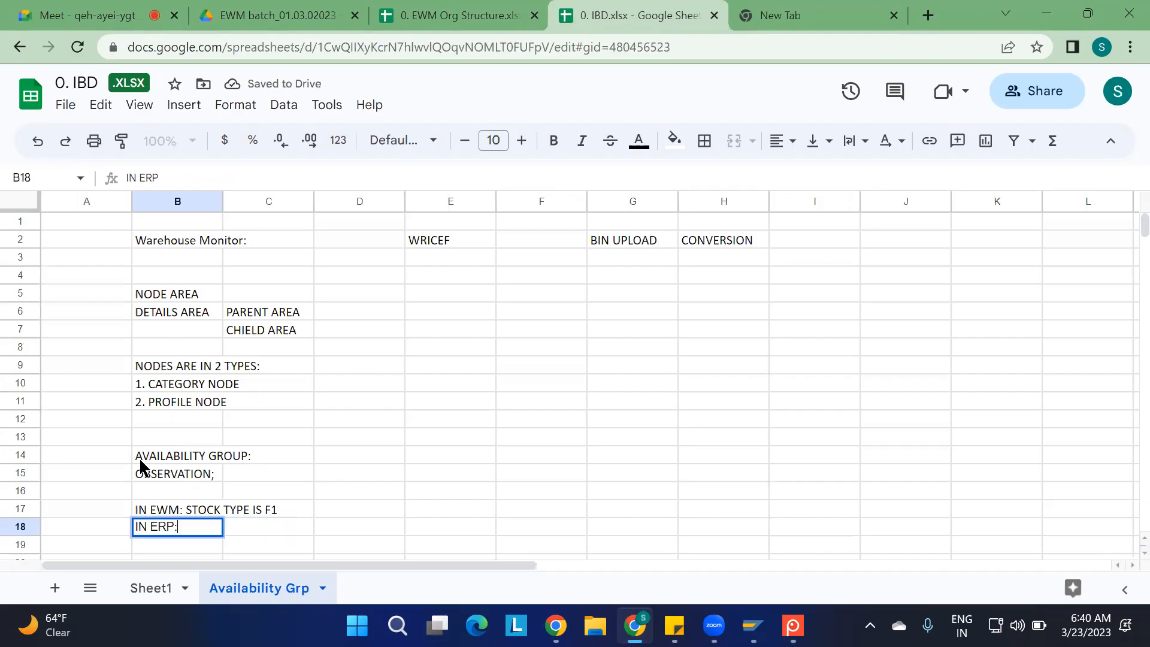
type(" STOCK IS AT ROD")
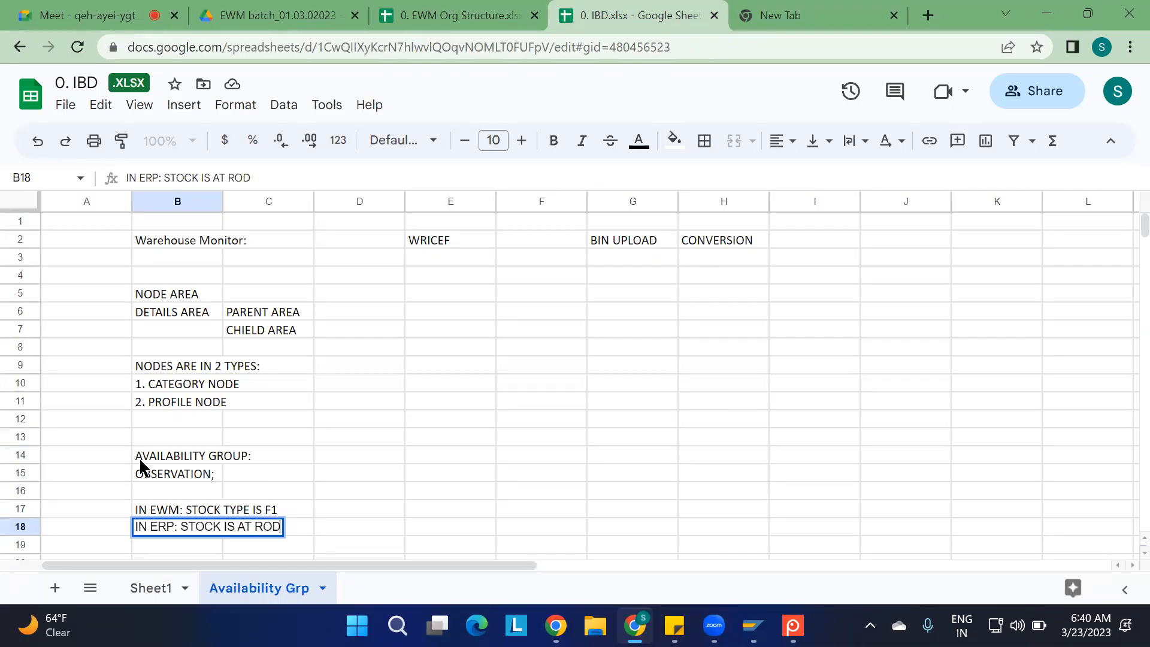
left_click(370, 490)
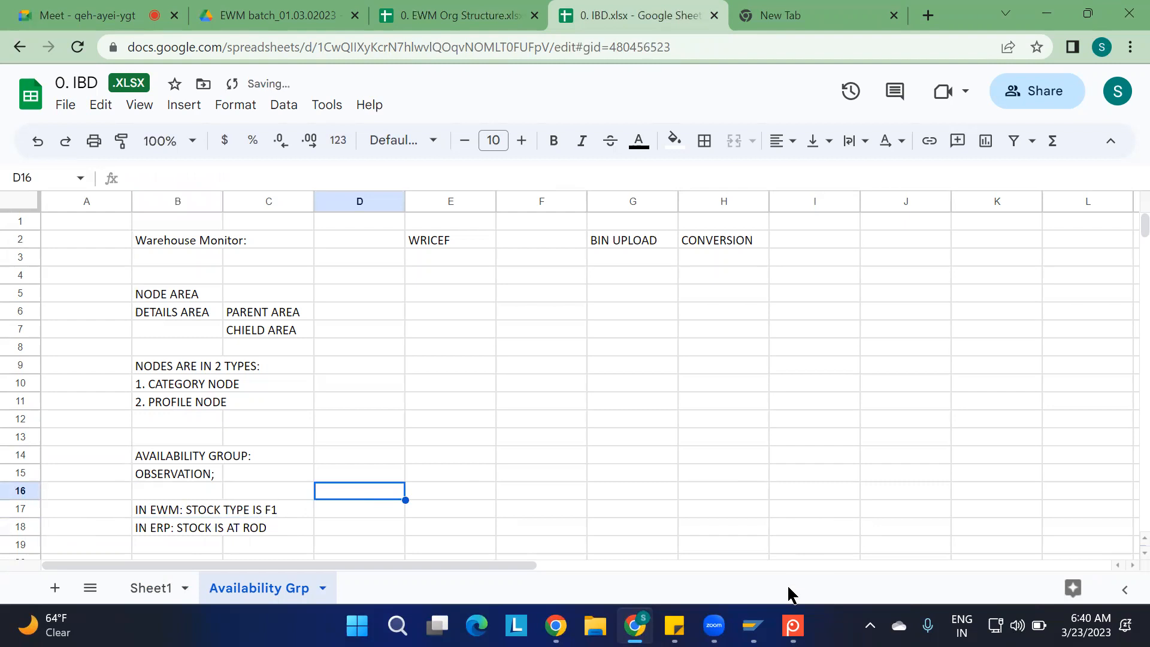
Switch to SAP and display the document flow of the inbound delivery for 1100-MAT2
mouse_move(752, 625)
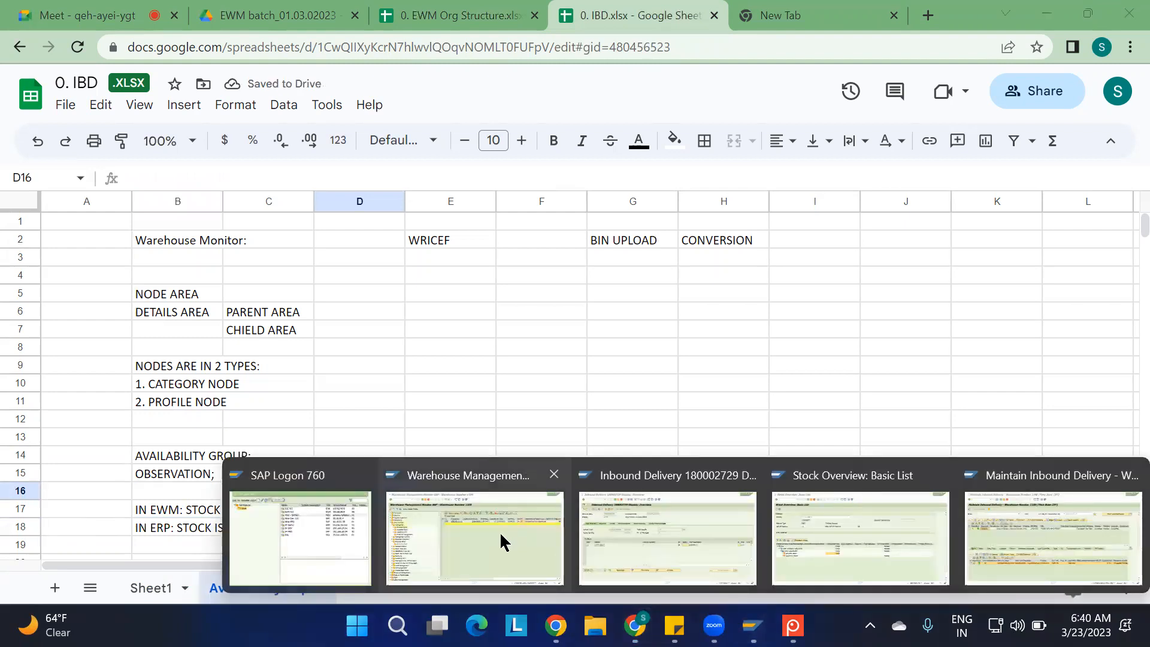
left_click(671, 534)
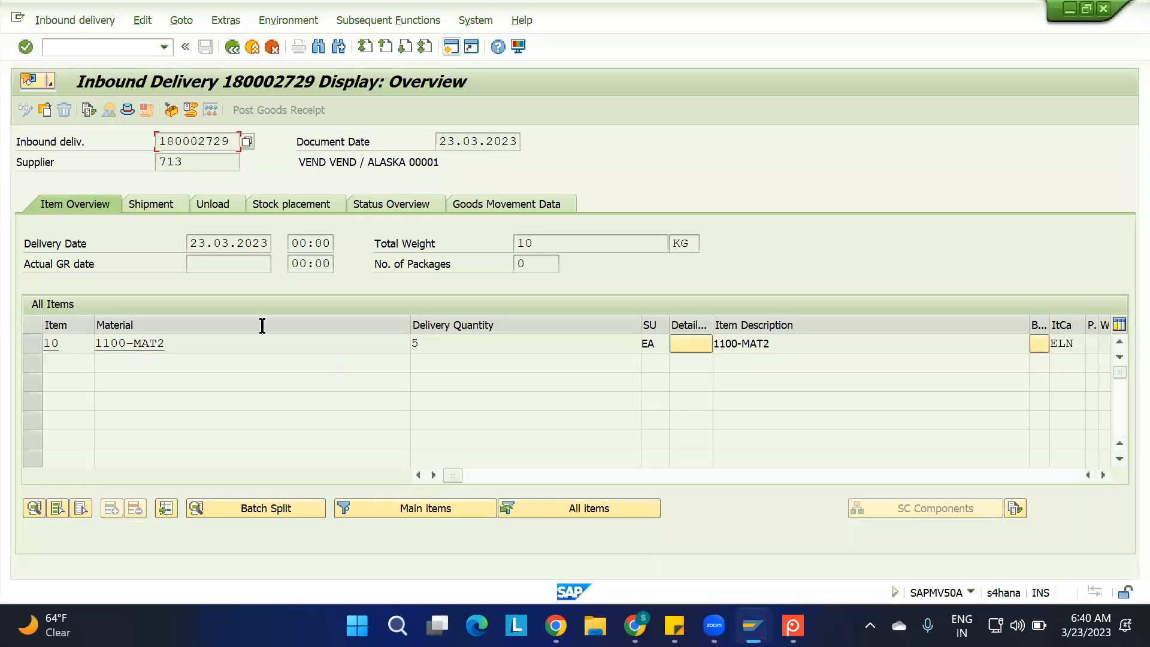
left_click(87, 110)
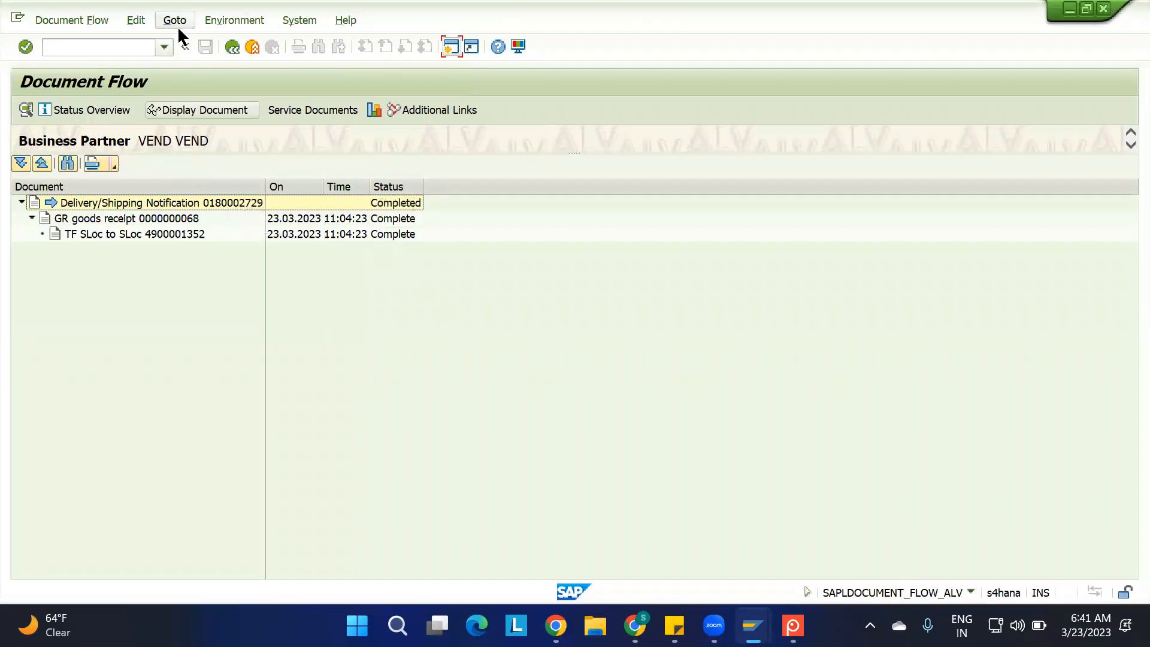
Start a new inbound delivery with transaction VL31N for the existing purchase order, giving an external ID that ends in -MAT2-TEST2
left_click(184, 46)
left_click(129, 48)
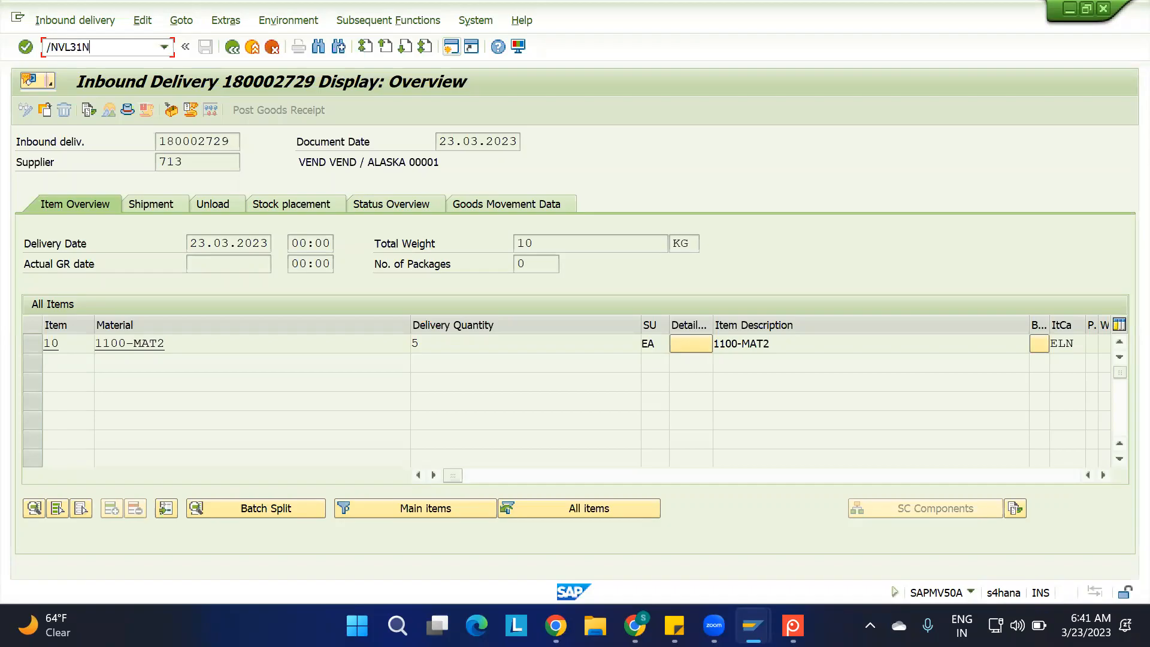
key("Return")
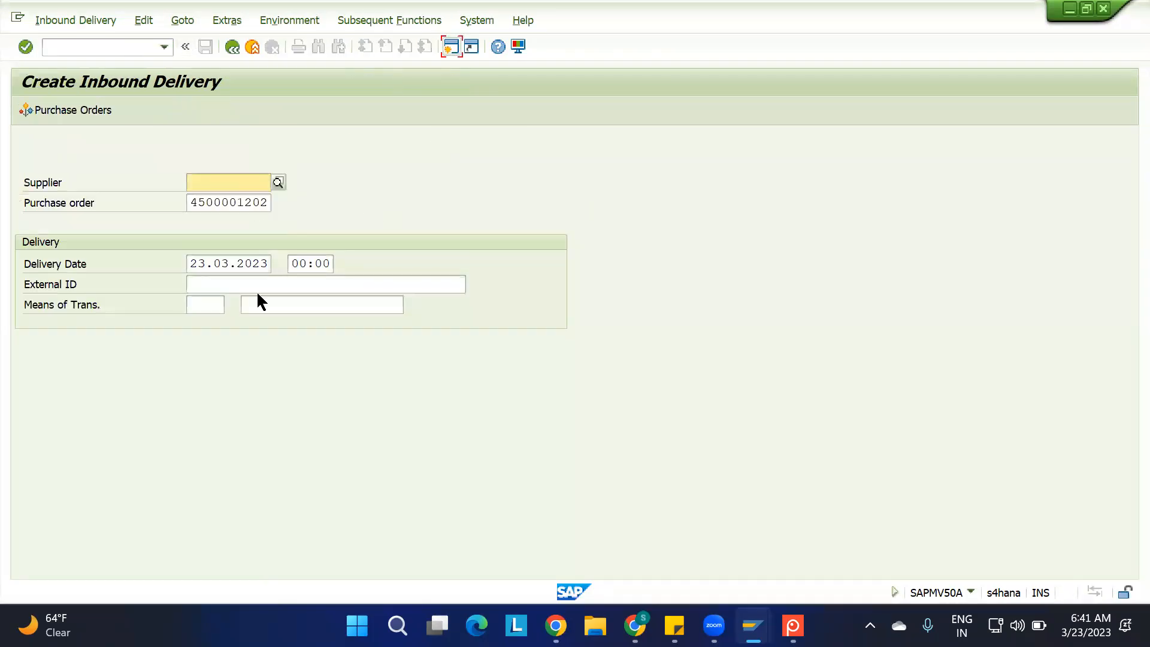
left_click(254, 286)
key("Down")
key("Return")
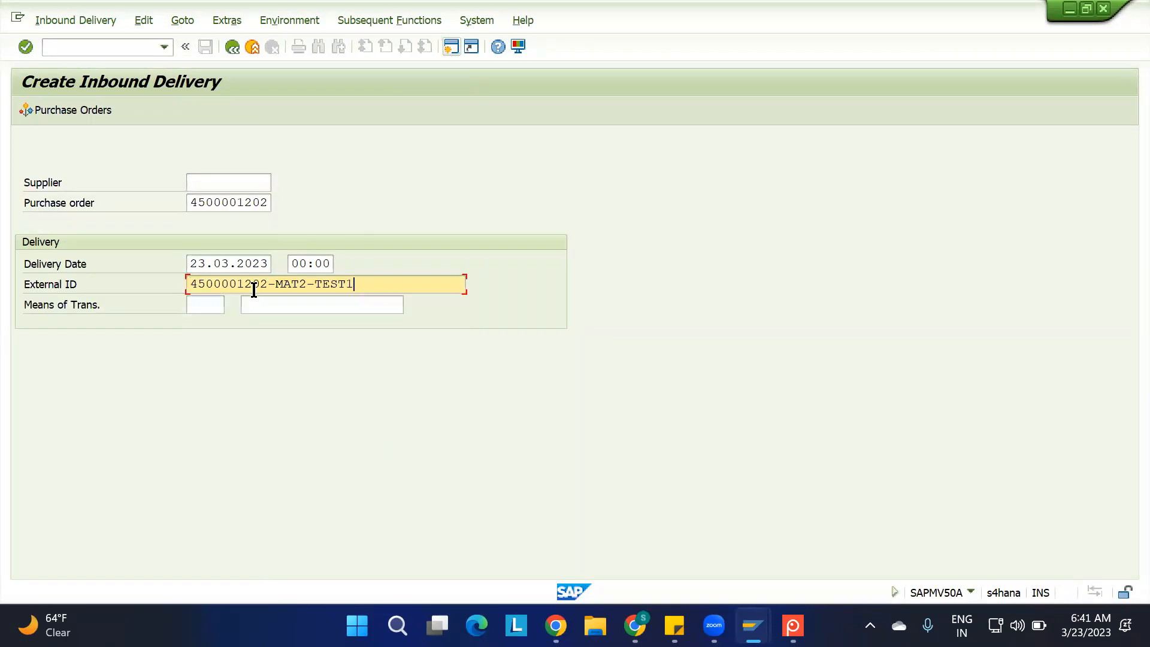
key("BackSpace")
type("2")
key("Return")
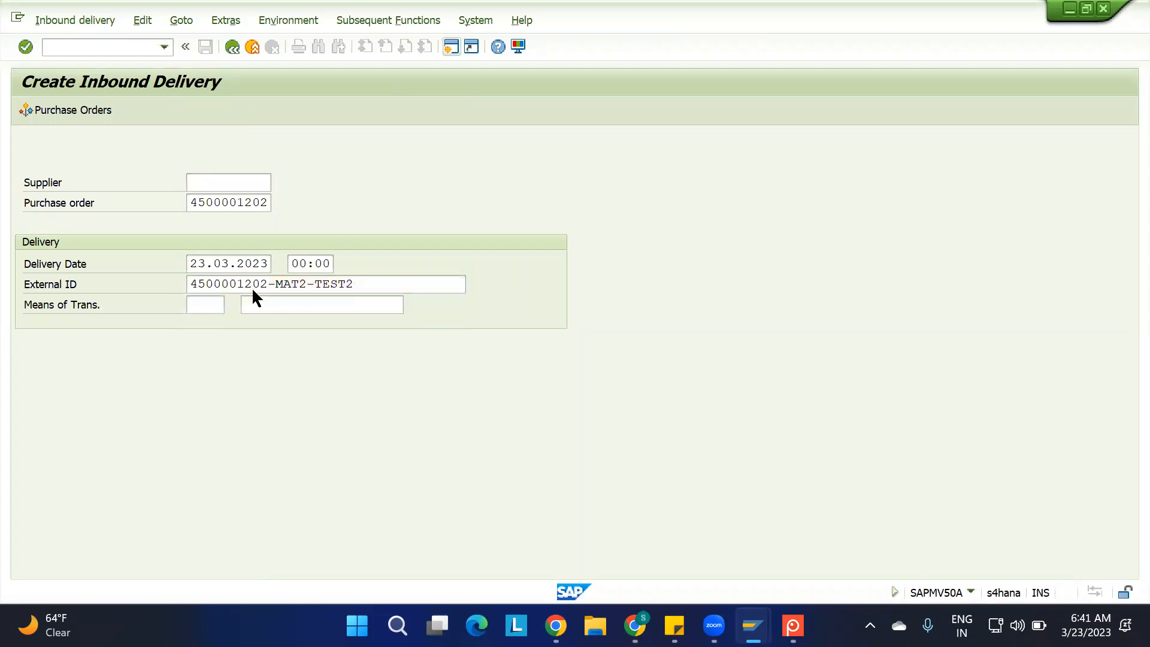
Set the delivery quantity of item 10 (1100-MAT2) to 10 EA and save the inbound delivery
double_click(442, 342)
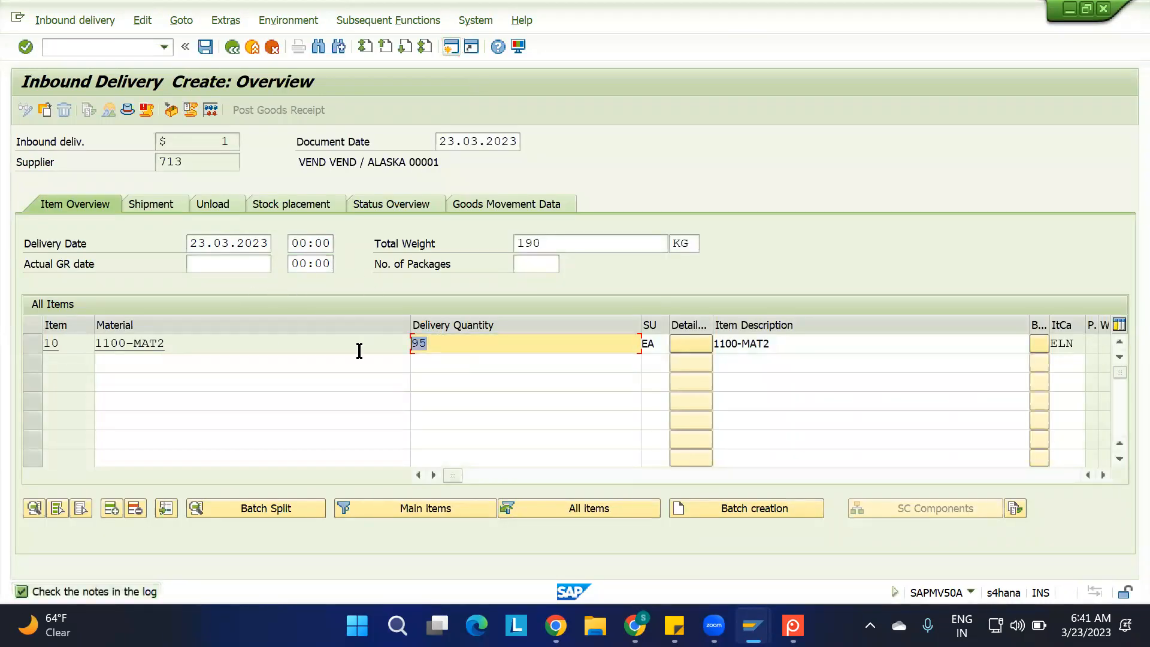
type("10")
key("Return")
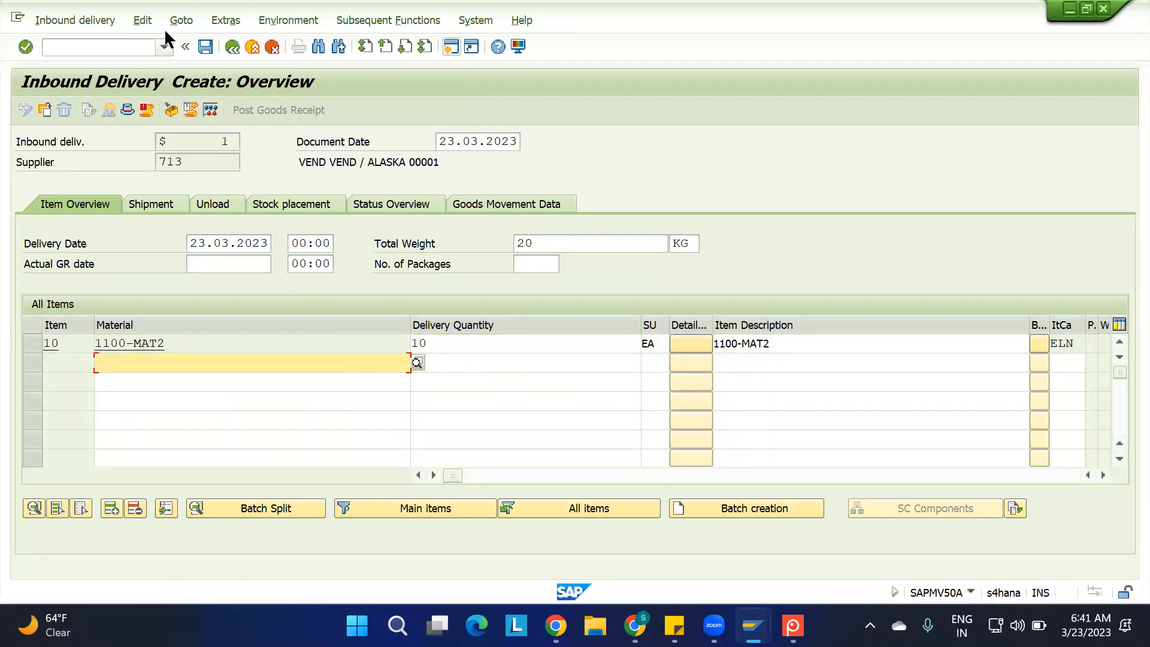
left_click(206, 47)
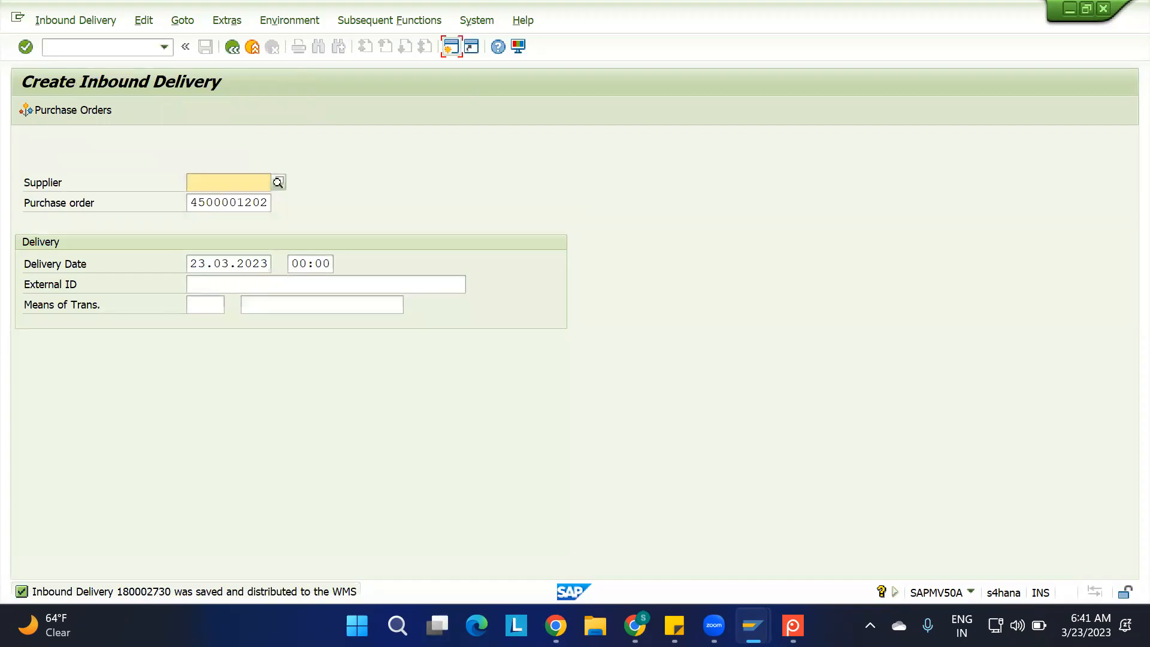
Refresh the ERP stock overview of 1100-MAT2 and view its physical stock in the warehouse monitor
mouse_move(752, 611)
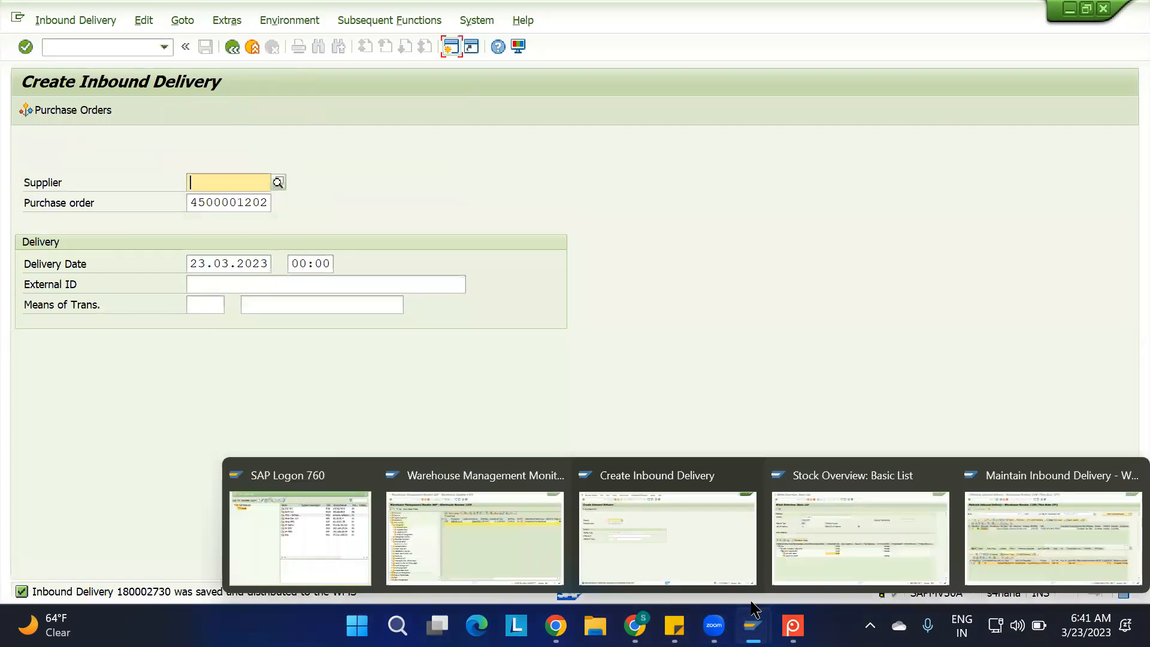
left_click(779, 548)
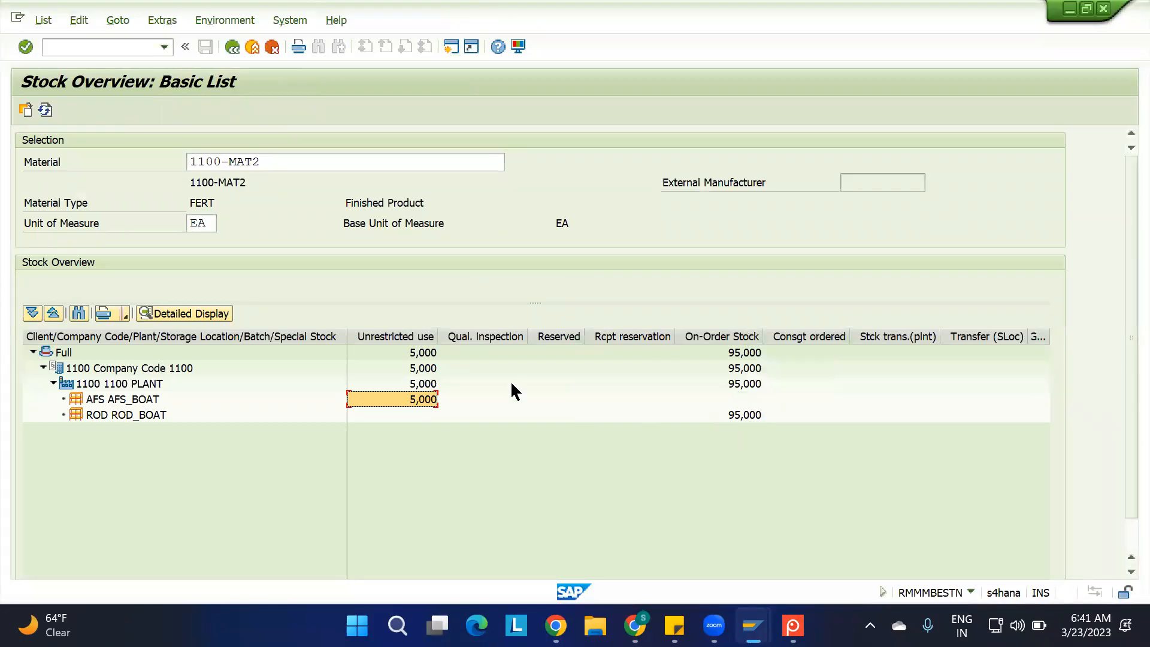
left_click(45, 111)
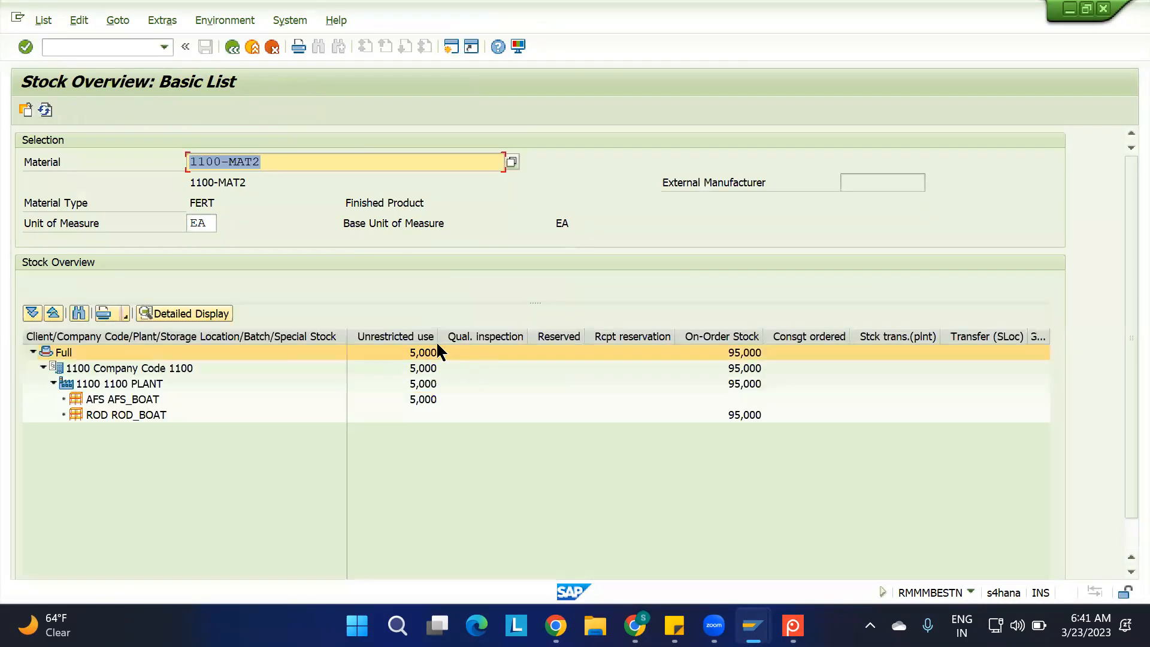
mouse_move(753, 626)
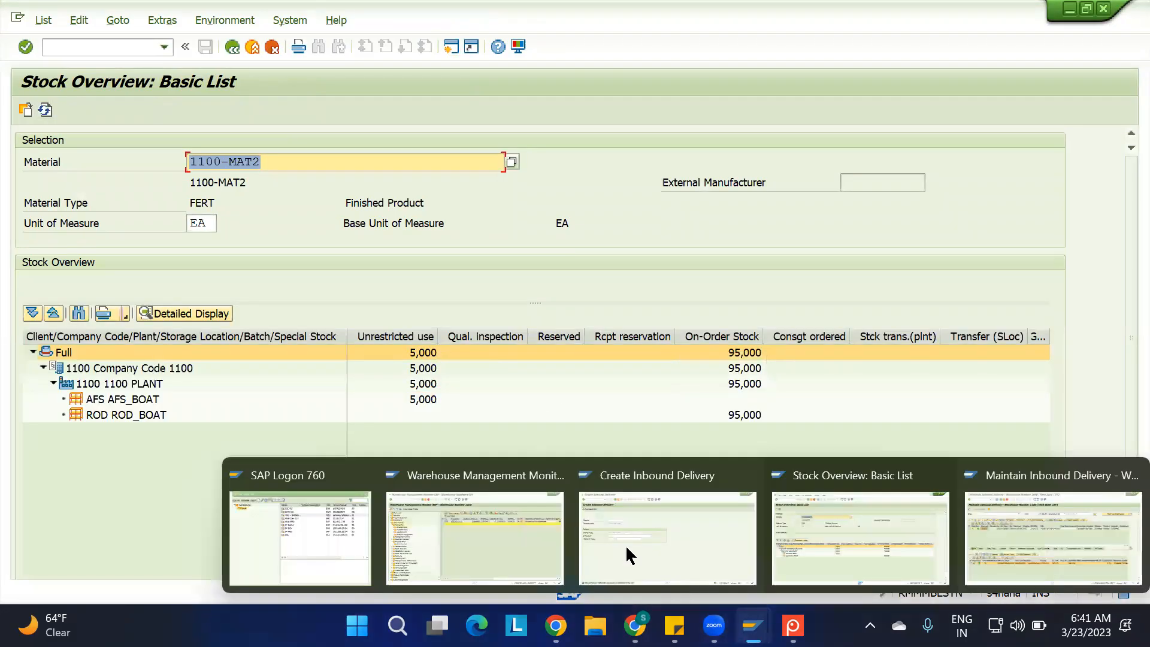
left_click(481, 546)
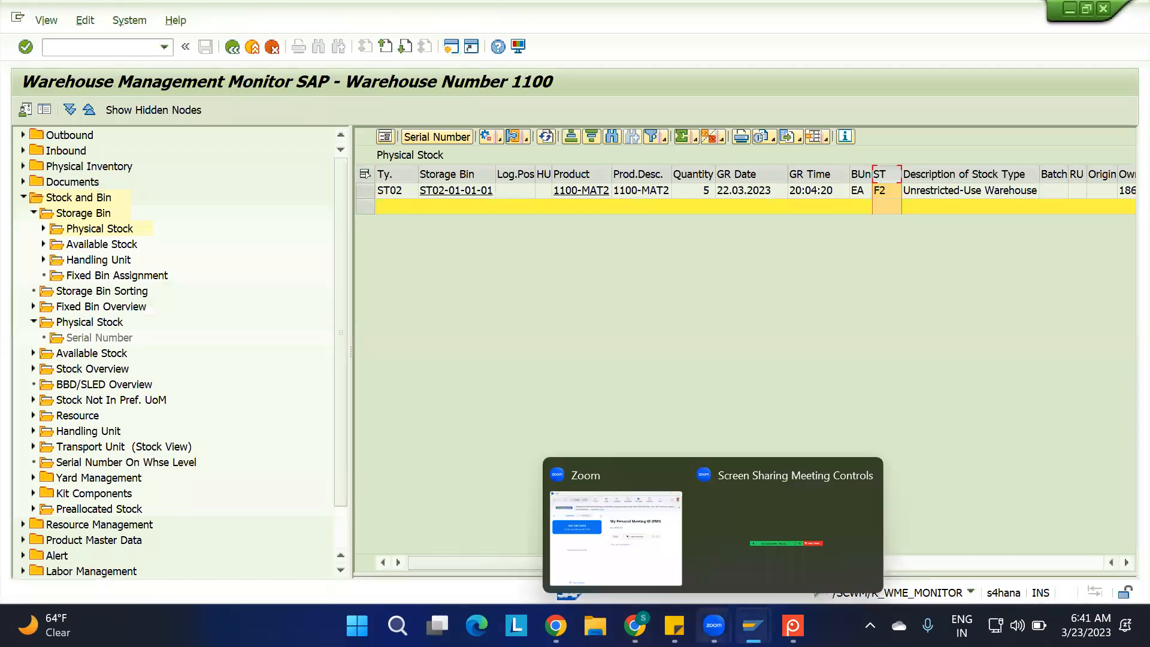
Check the new inbound delivery's number and find delivery 180002730 in Maintain Inbound Delivery for warehouse 1100
mouse_move(753, 626)
left_click(660, 547)
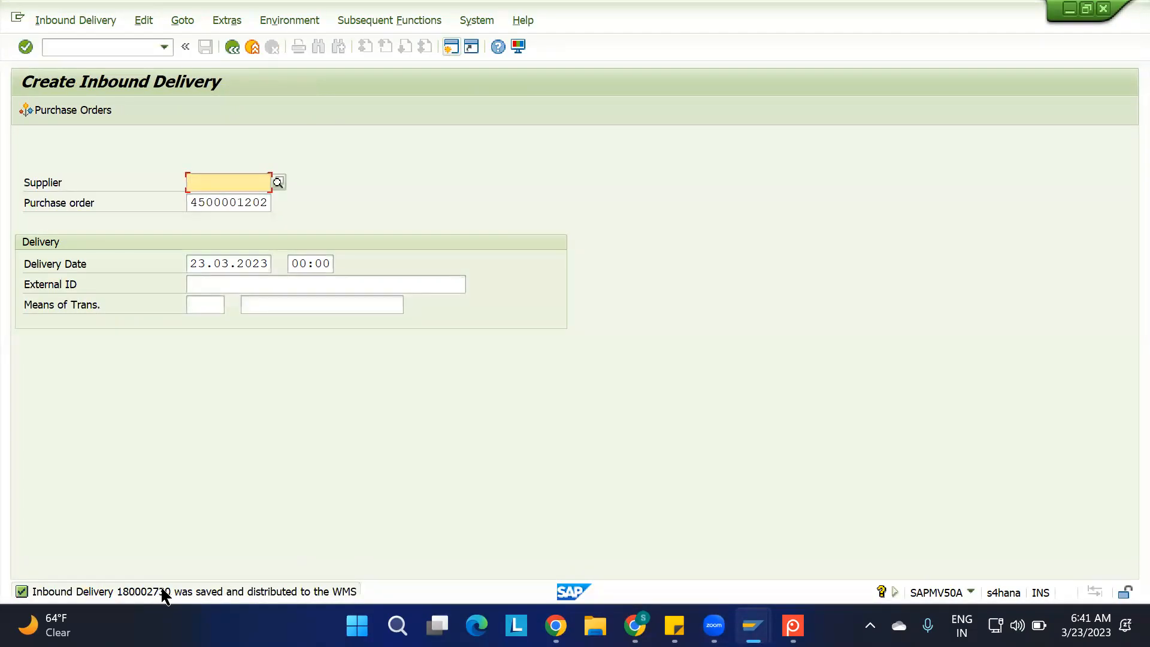
mouse_move(769, 615)
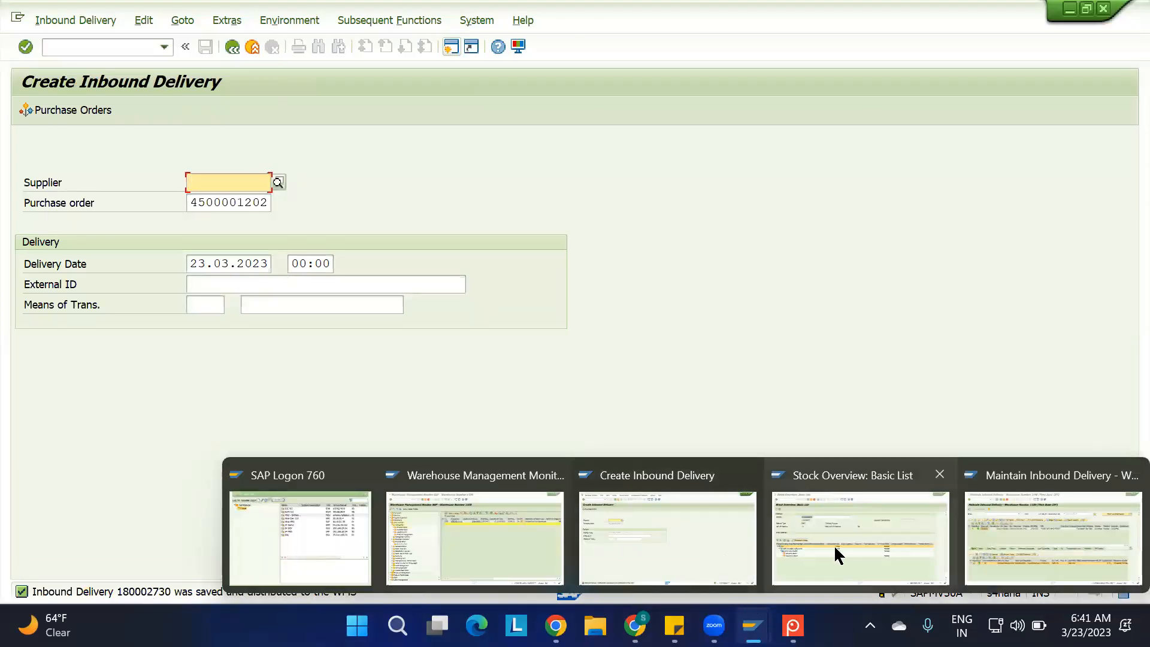
left_click(1040, 552)
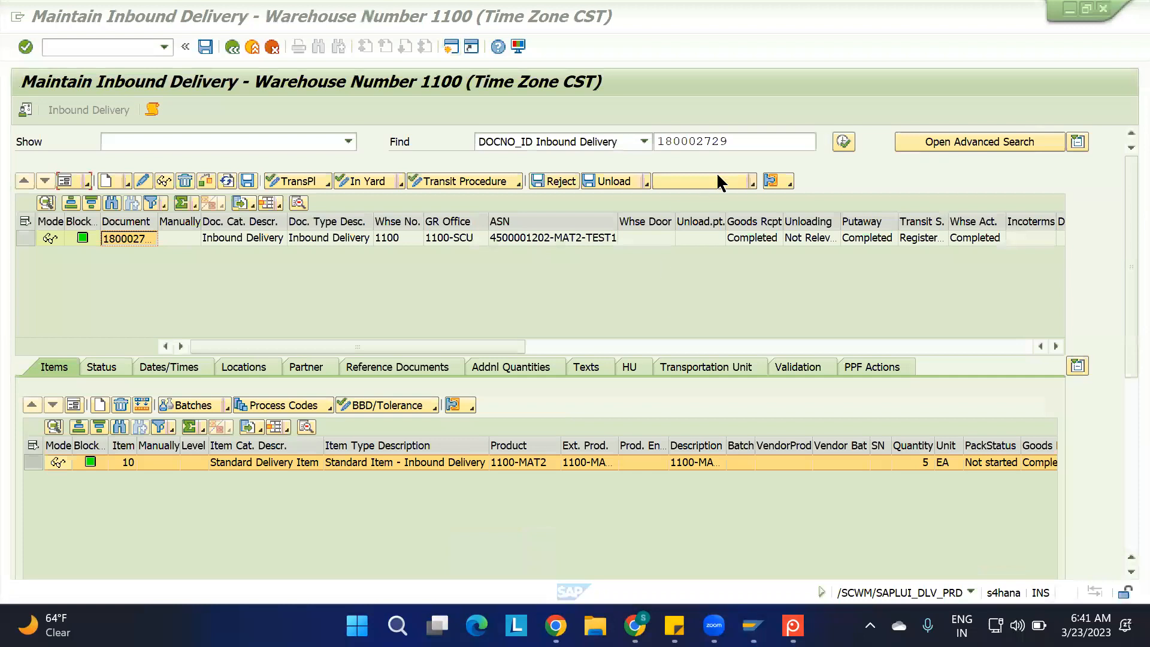
left_click(732, 146)
key("BackSpace")
key("BackSpace")
type("30")
left_click(841, 144)
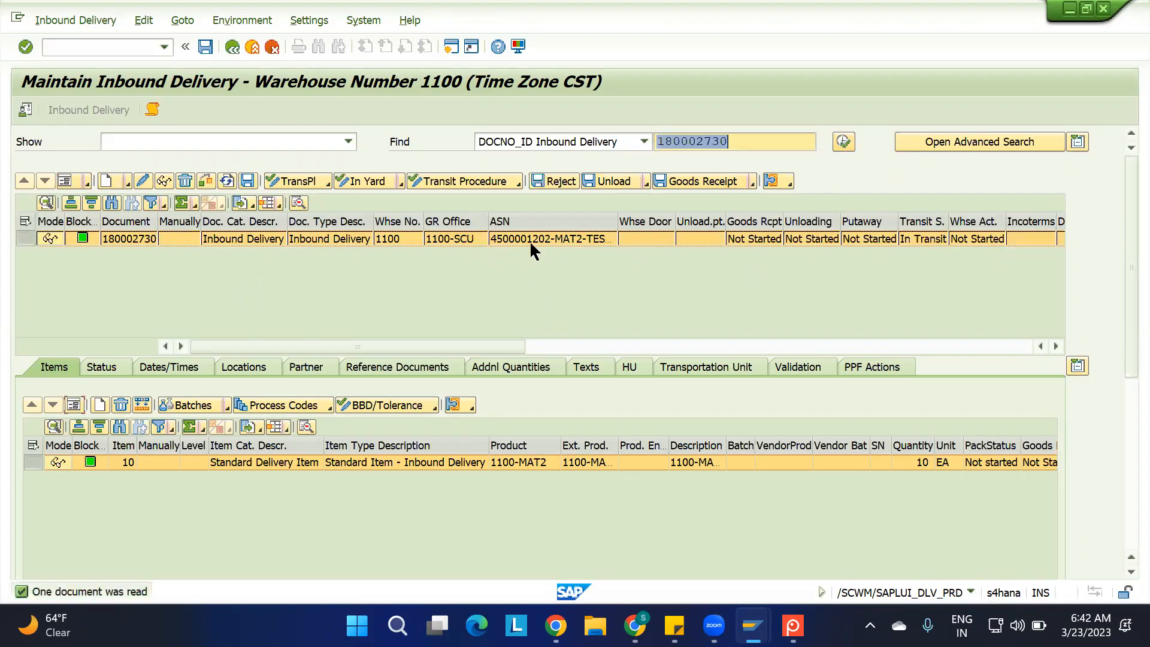
Post the goods receipt for inbound delivery 180002730 in EWM
left_click(246, 262)
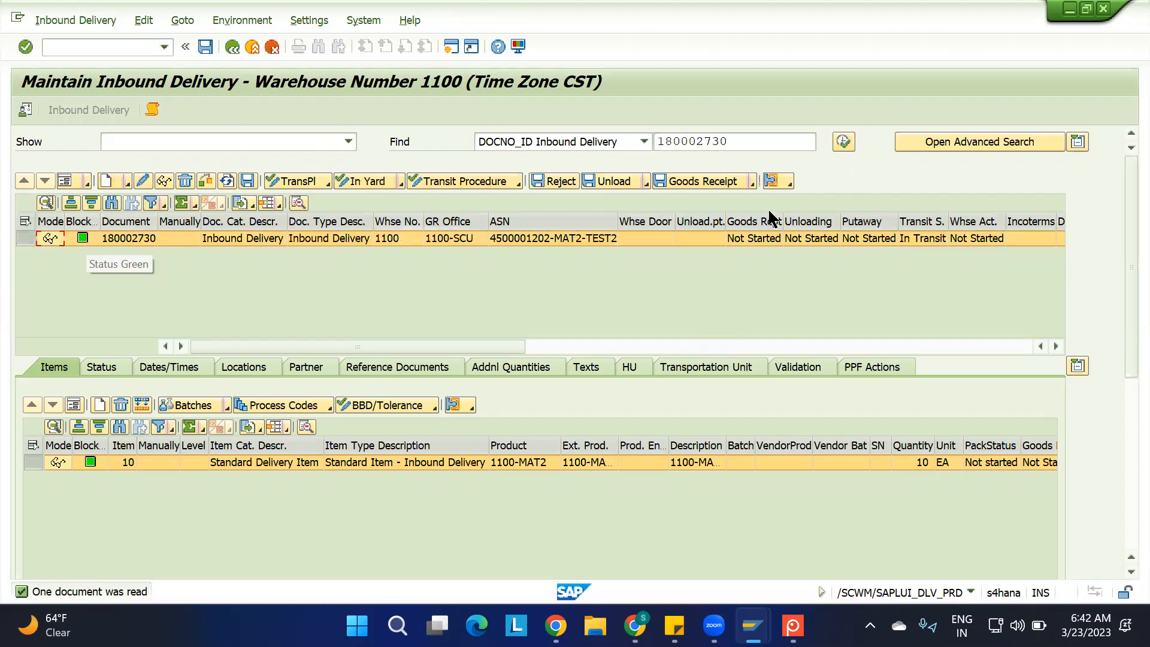
left_click(706, 182)
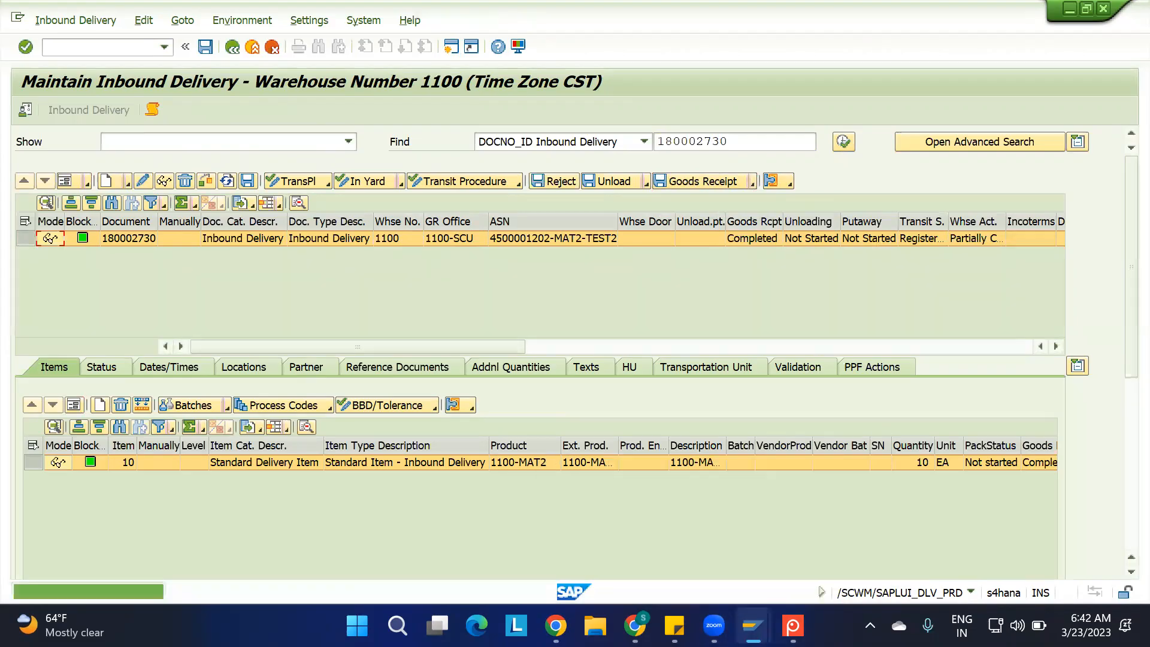
Compare the ERP stock overview with the availability groups in the EWM Org Structure spreadsheet and the notes in the IBD spreadsheet
mouse_move(753, 625)
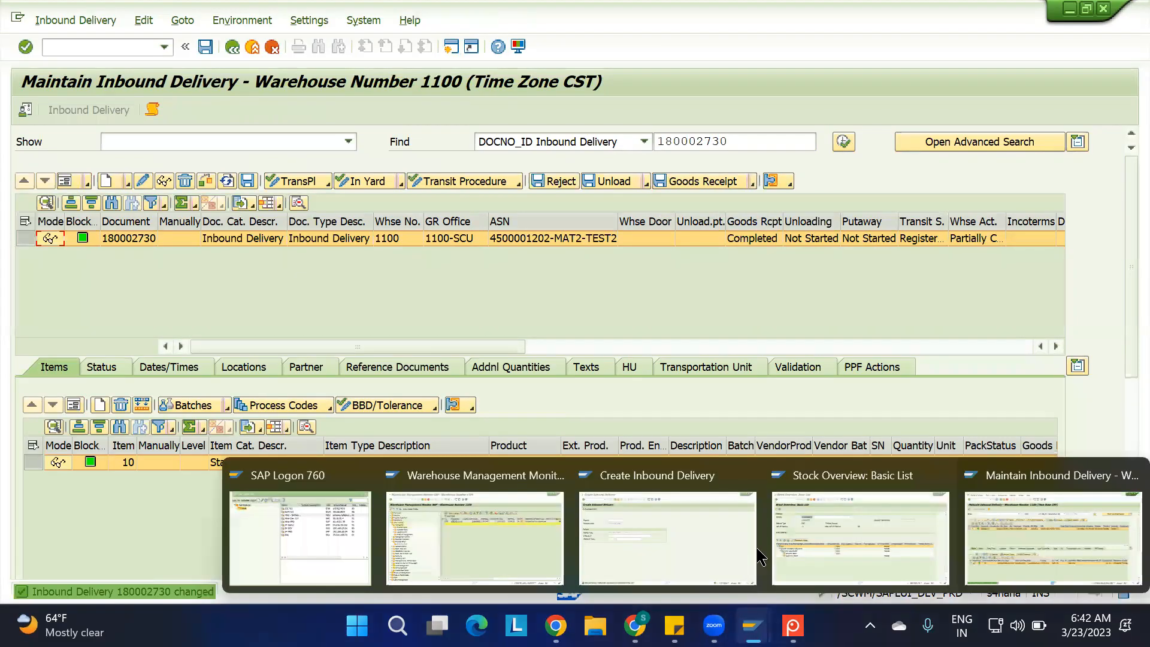
left_click(793, 548)
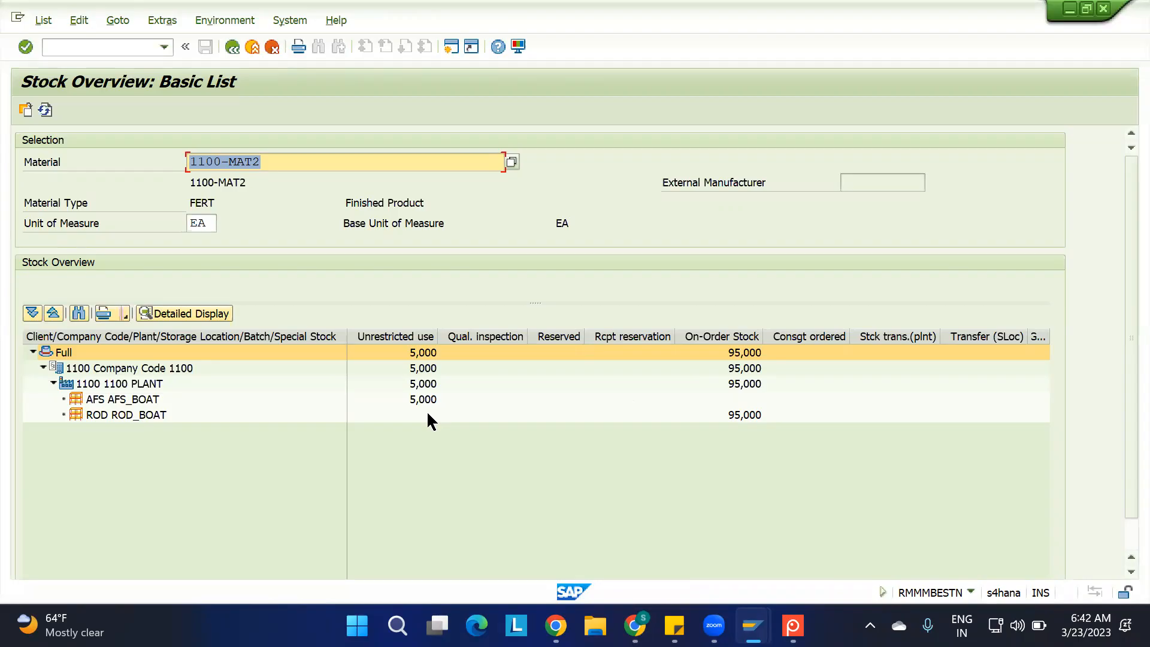
left_click(634, 625)
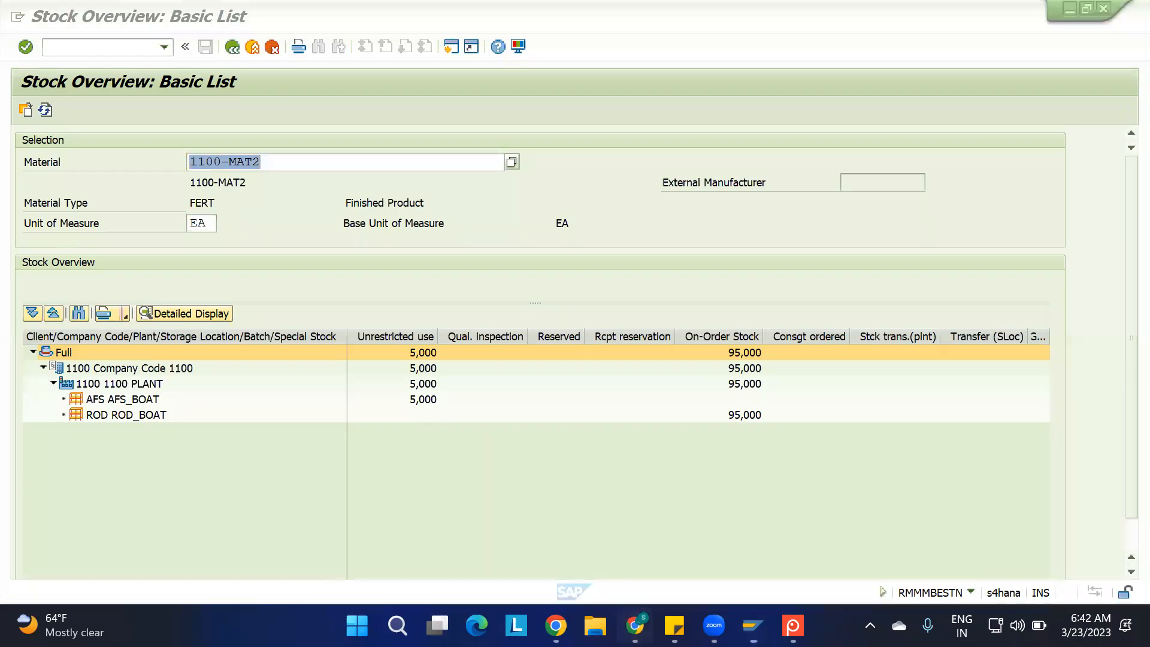
key("ctrl+shift+Tab")
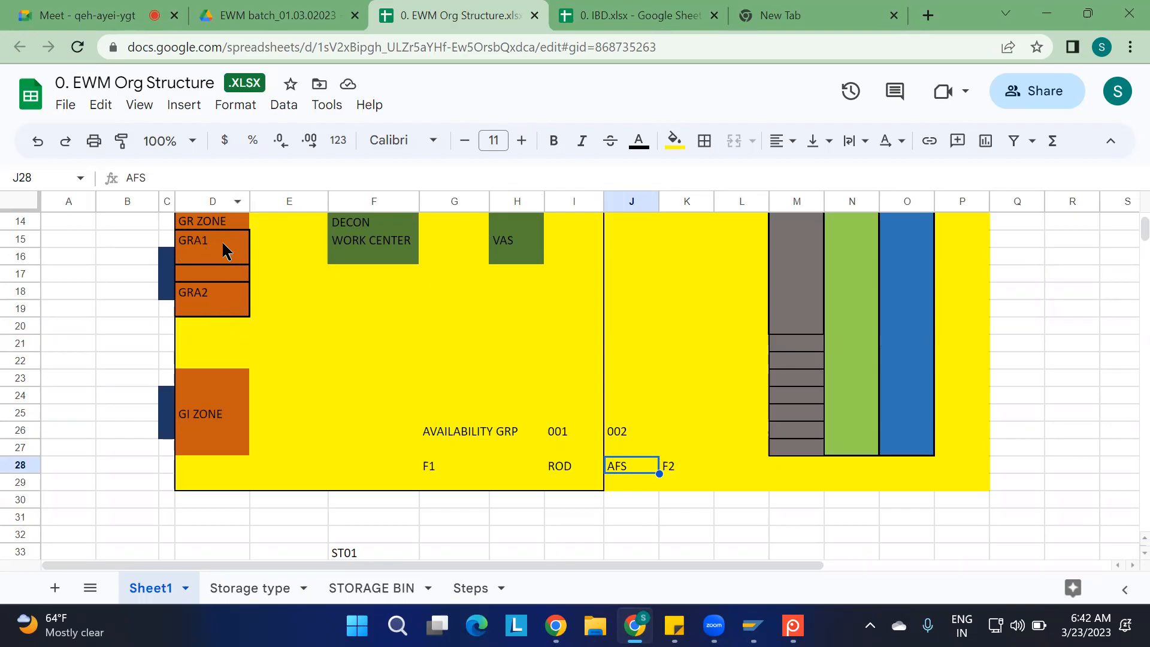
key("ctrl+Tab")
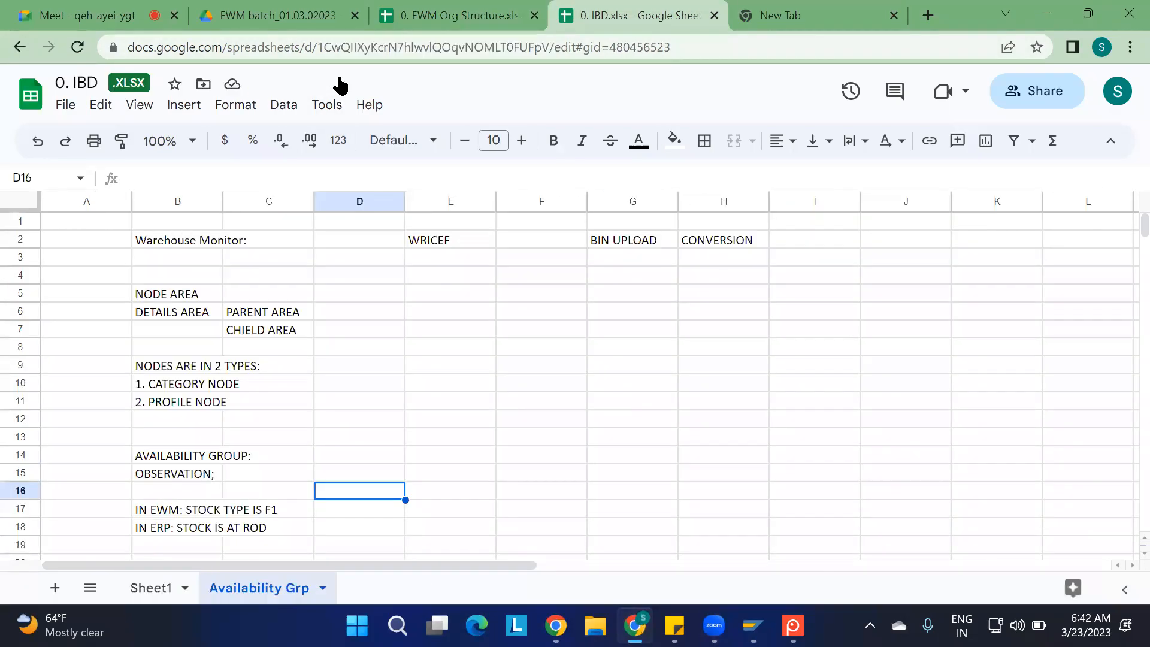
Refresh the stock overview of 1100-MAT2 and examine the unrestricted-use stock at storage location ROD
mouse_move(753, 625)
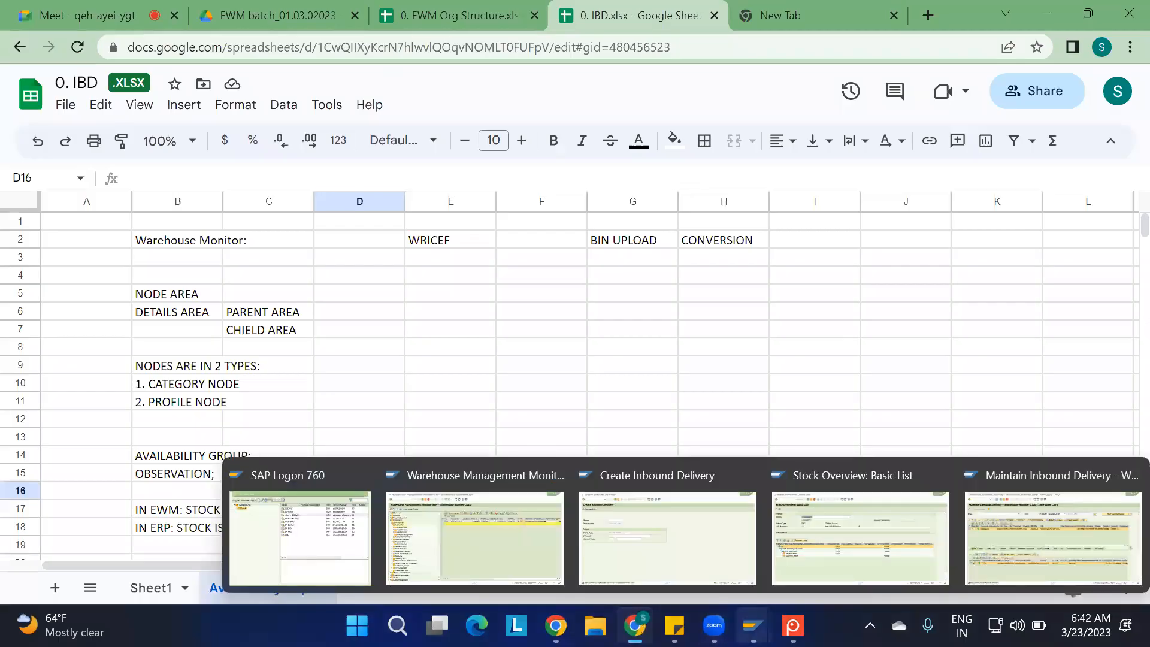
left_click(827, 533)
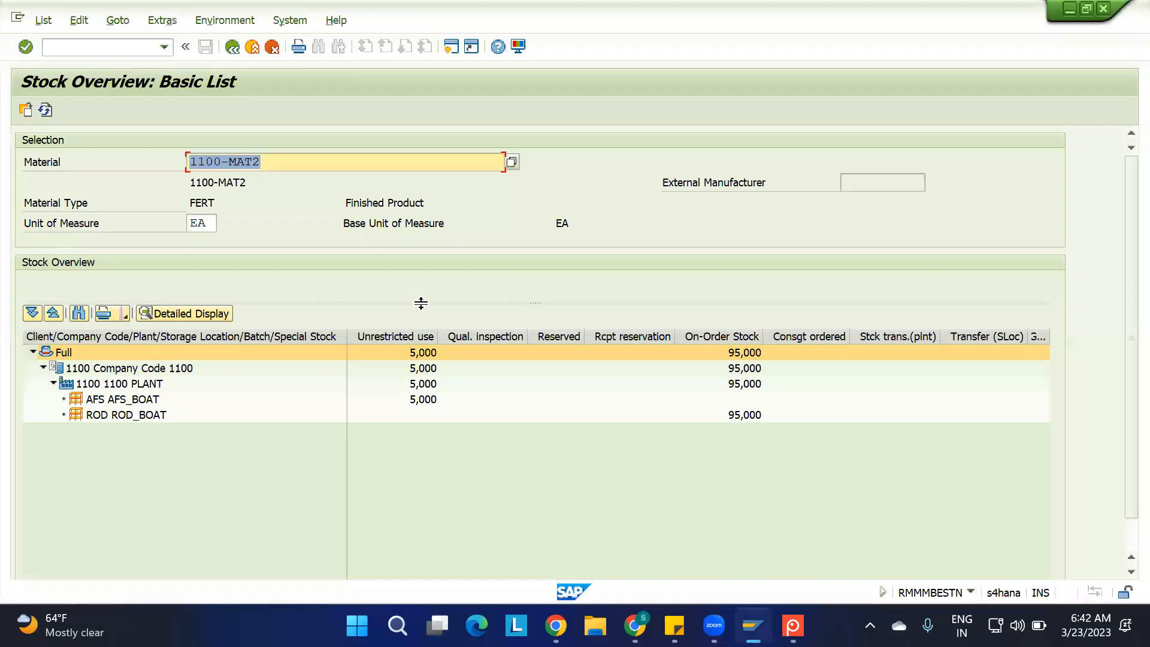
left_click(44, 110)
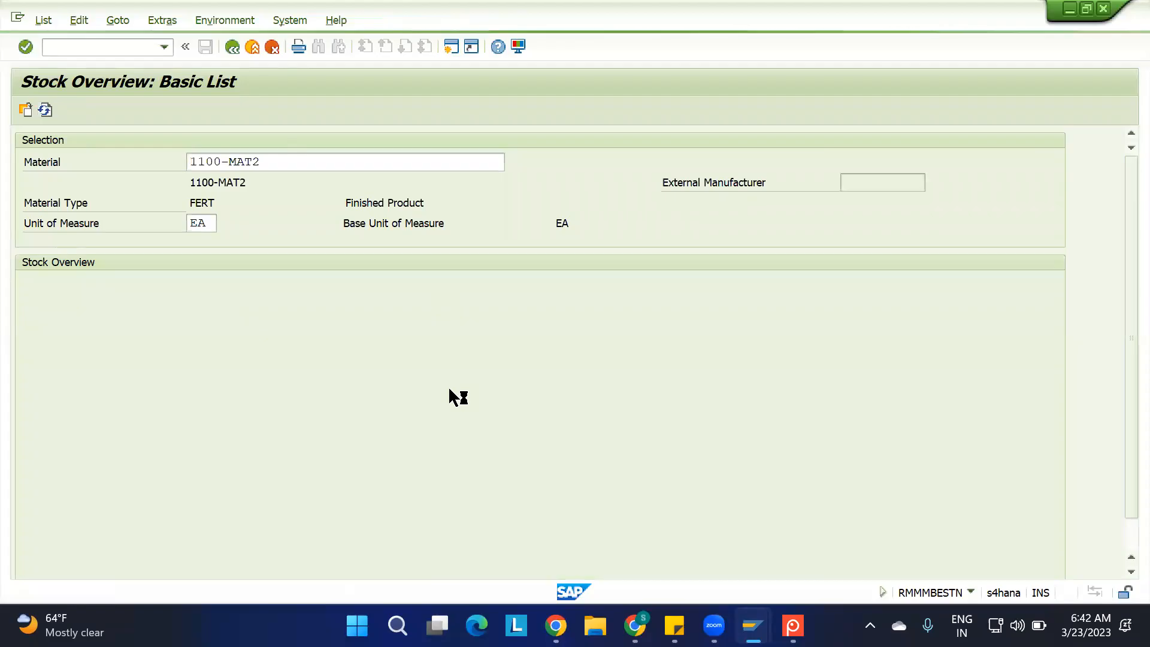
left_click(423, 414)
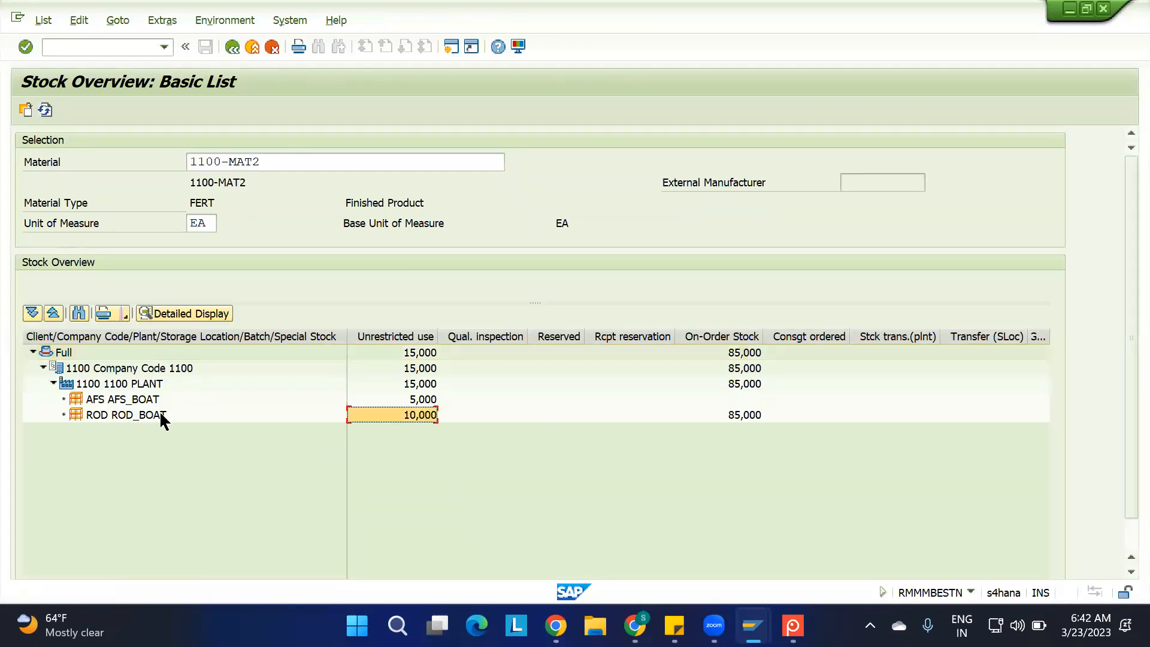
left_click(792, 625)
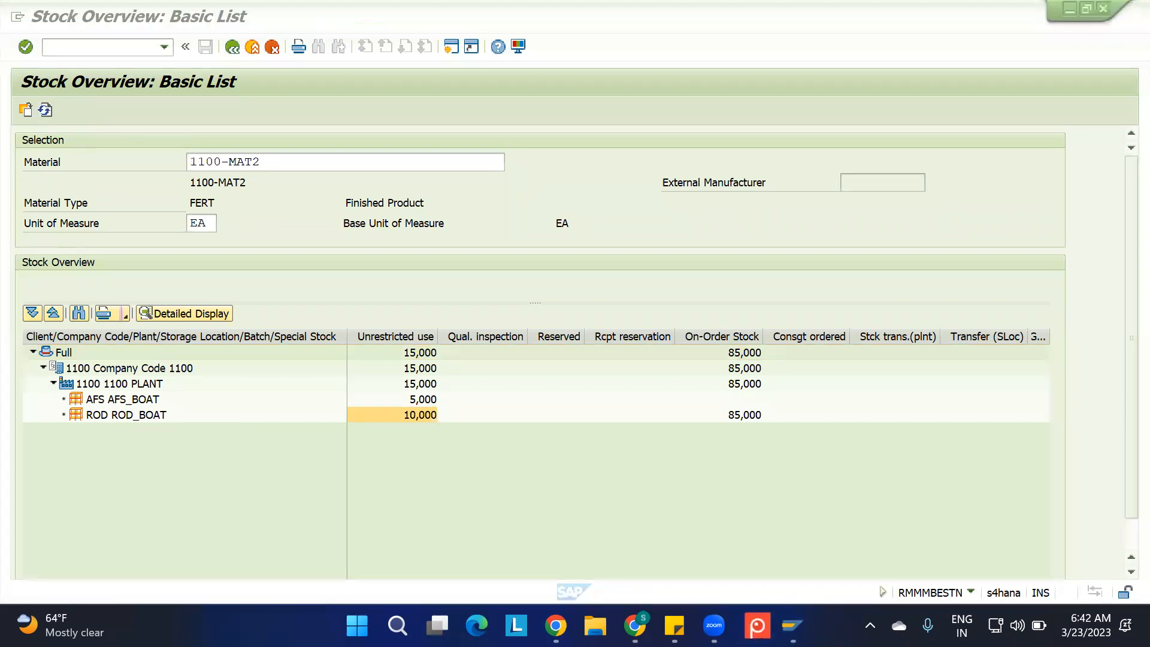
Return to Maintain Inbound Delivery and show the form view with the details of item 10 of delivery 180002730
mouse_move(752, 625)
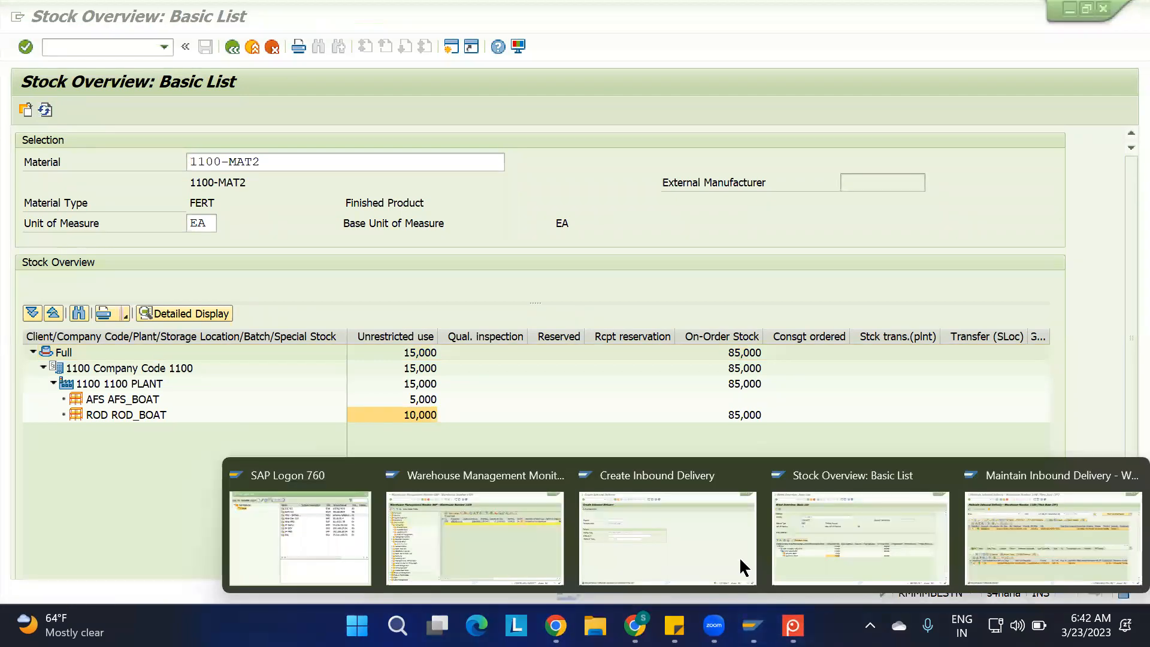
left_click(1022, 533)
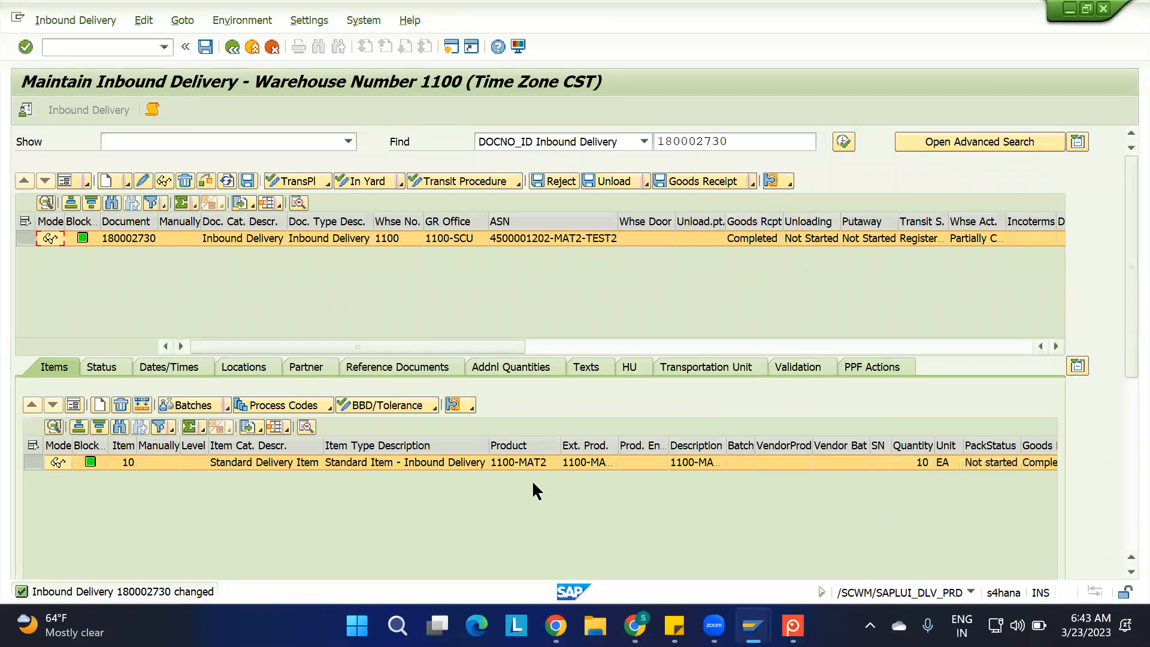
left_click(73, 405)
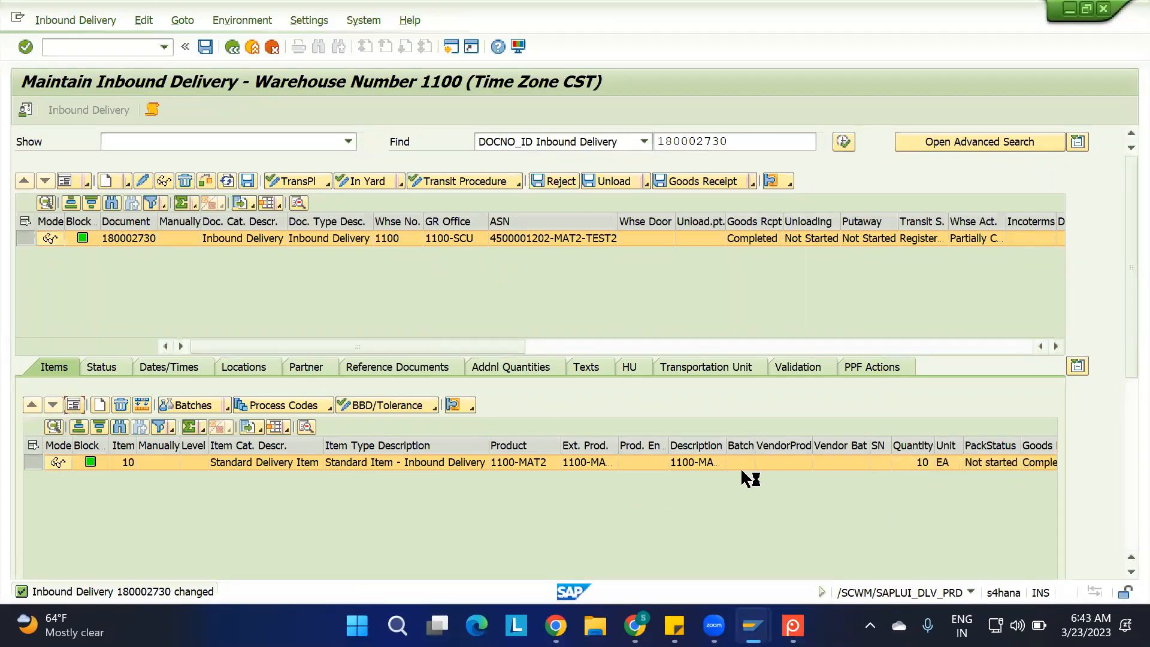
left_click_drag(1120, 365, 1120, 497)
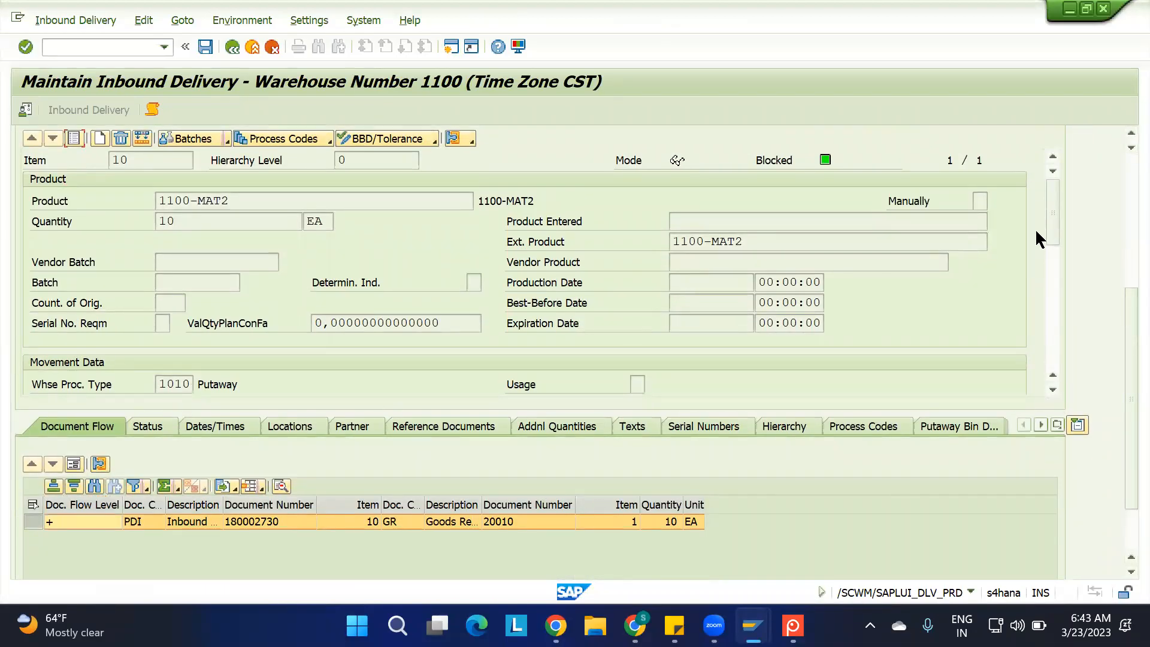
Examine the stock type in the movement data of item 10 of the inbound delivery
left_click_drag(1049, 214, 1054, 270)
left_click(639, 261)
left_click_drag(1126, 279, 1125, 187)
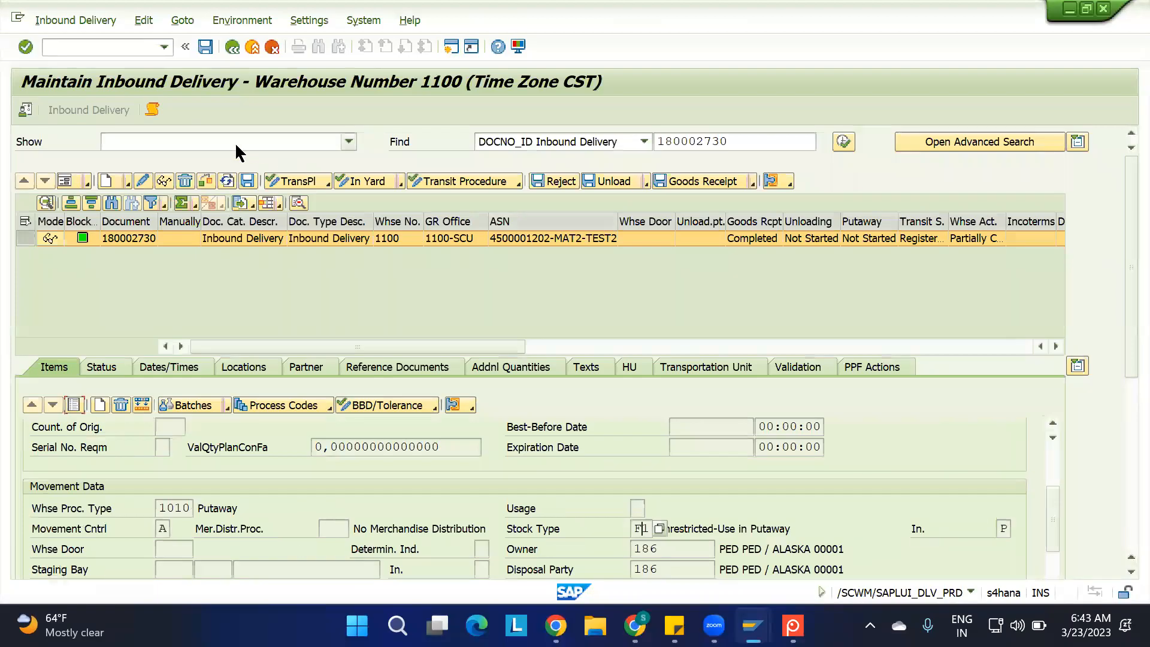
Open the follow-on warehouse task creation for inbound delivery 180002730
left_click(85, 18)
mouse_move(119, 61)
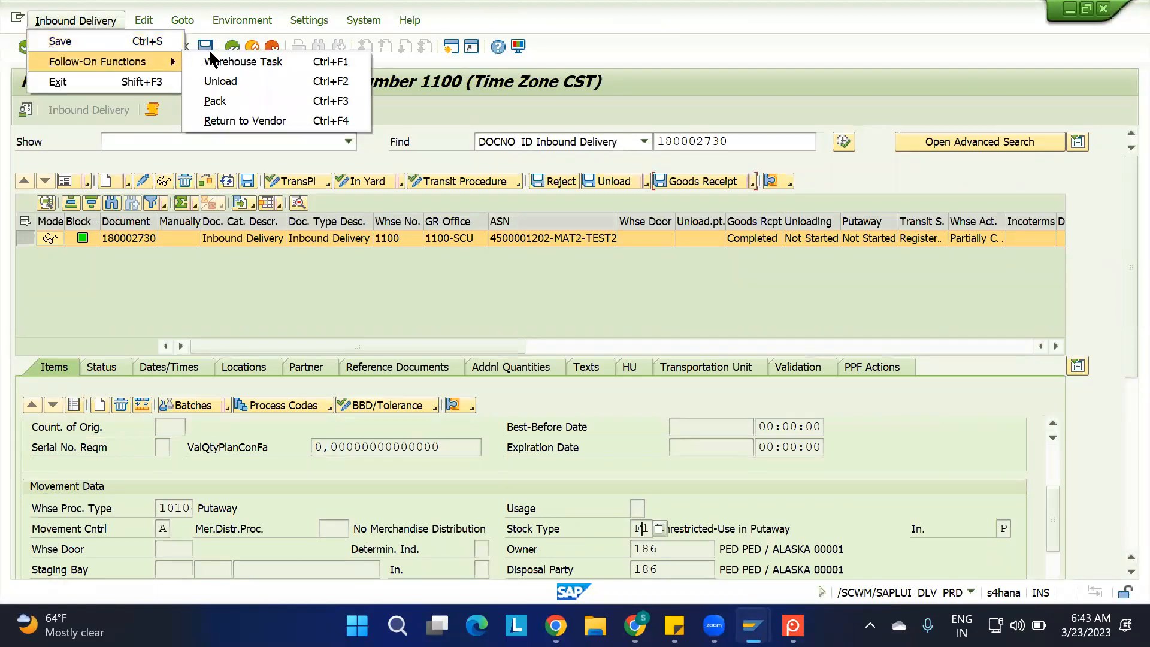
left_click(230, 61)
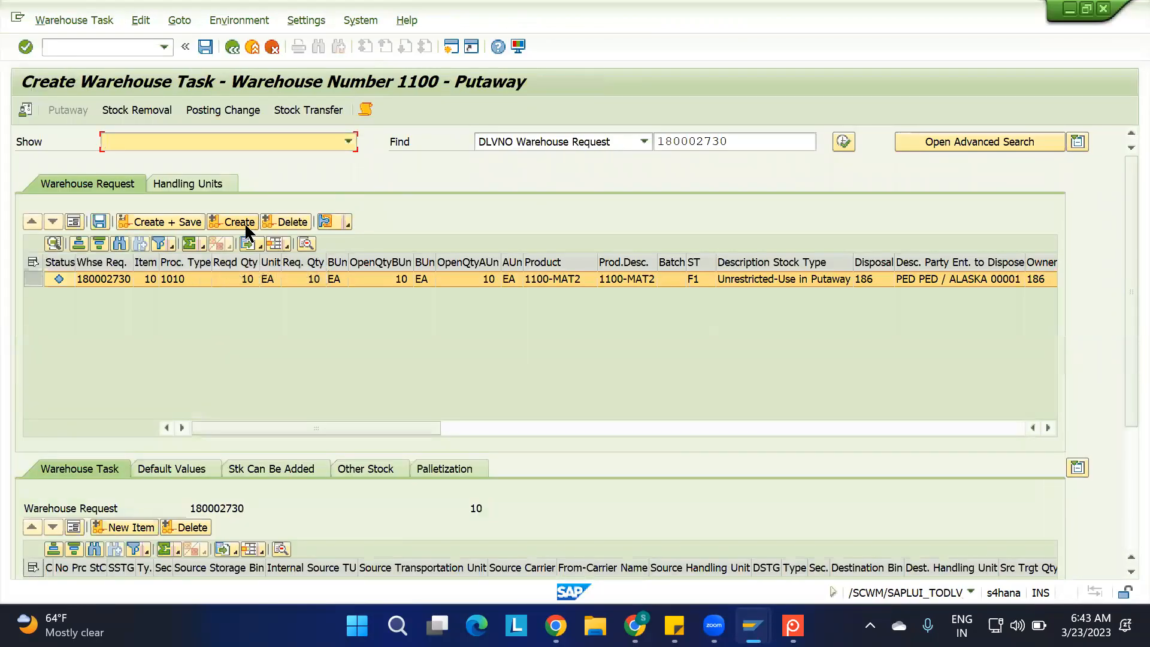
Set the default destination of the putaway task to storage type ST02 and bin ST02-01-01-02
left_click(1130, 494)
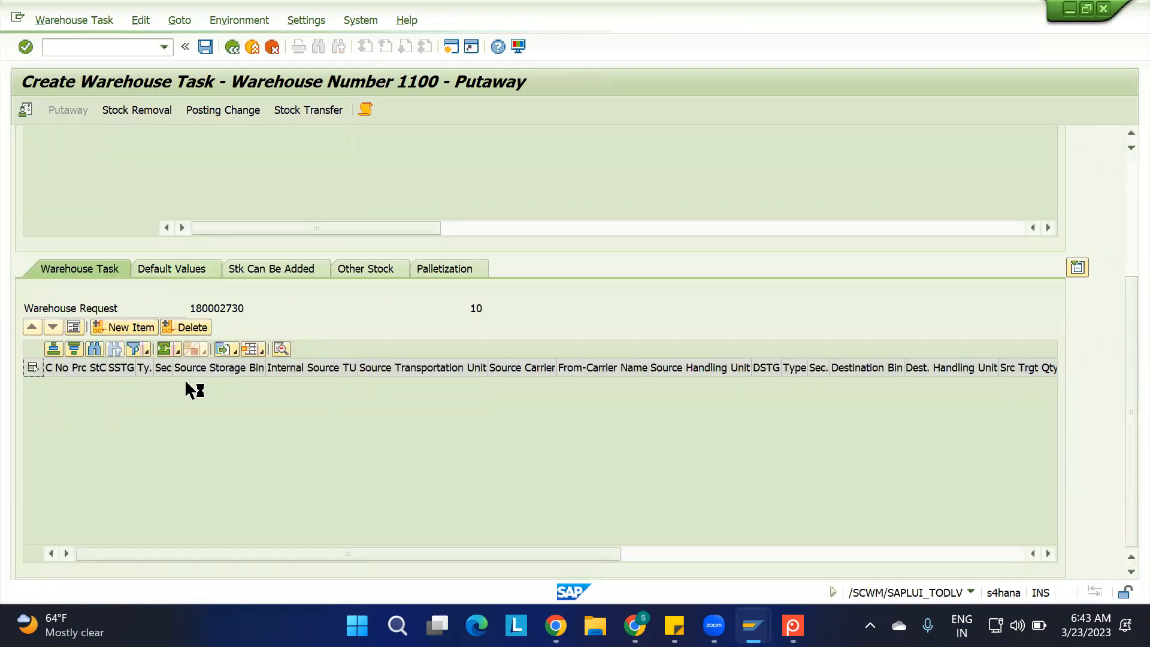
left_click(192, 274)
left_click(192, 467)
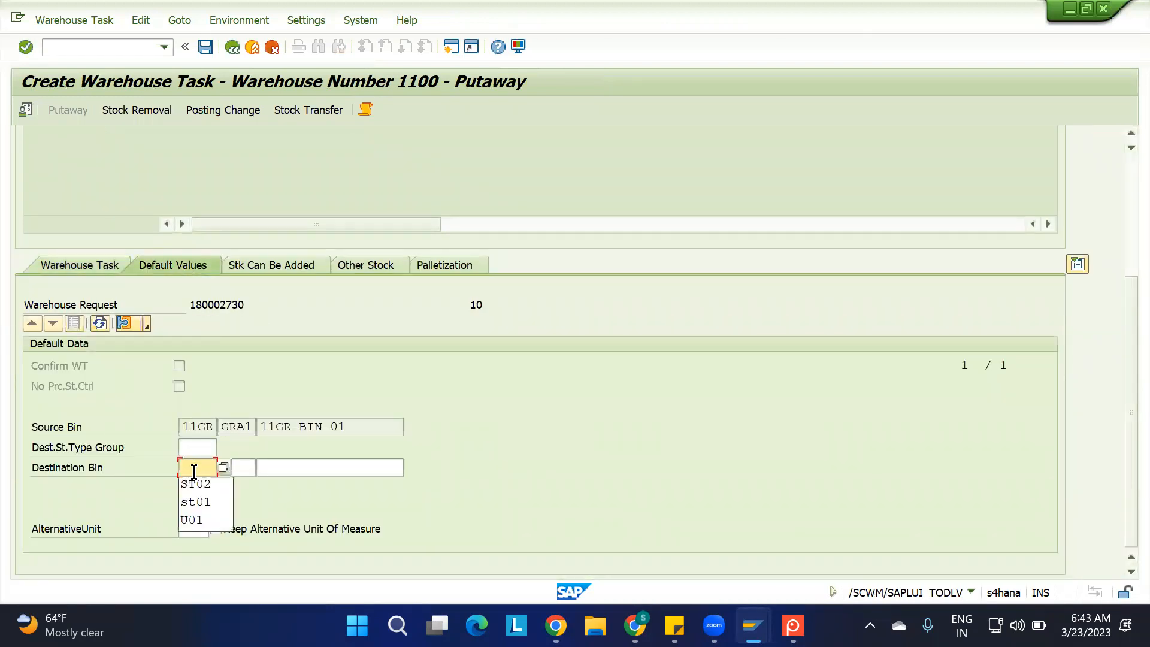
left_click(198, 483)
left_click(292, 468)
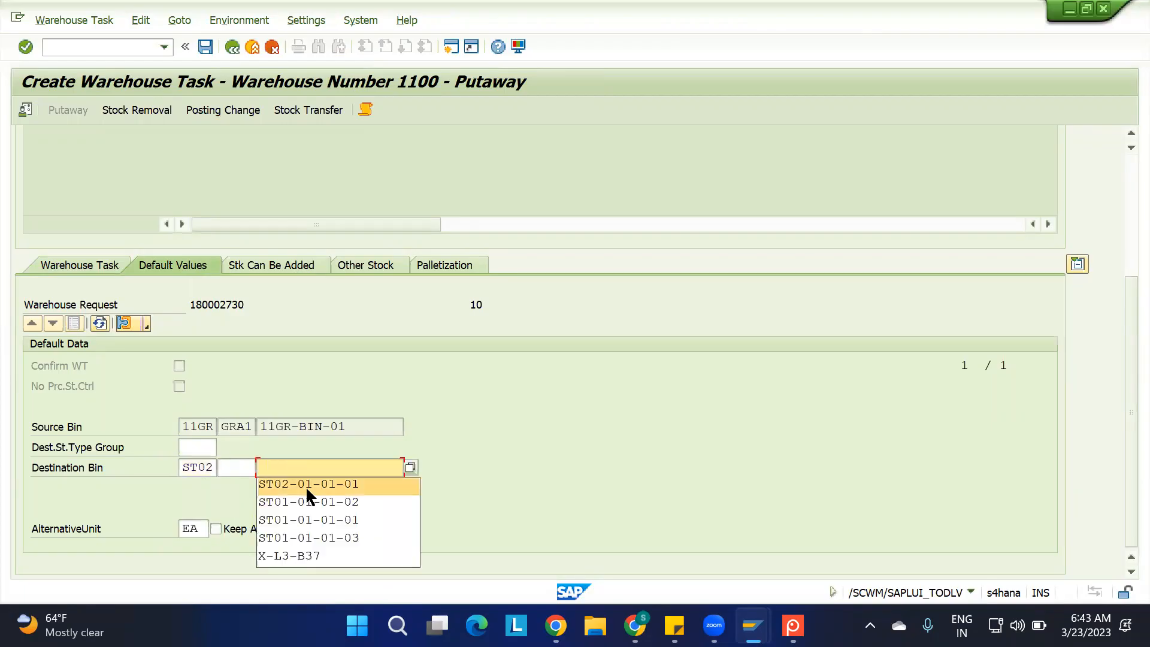
left_click(307, 484)
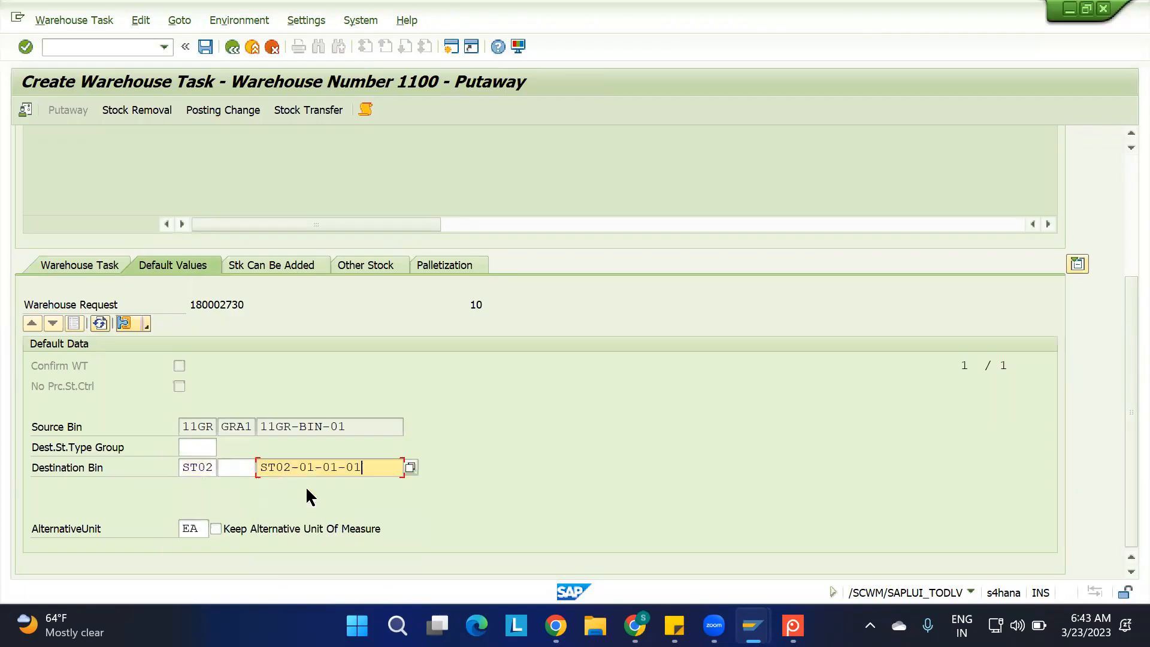
key("BackSpace")
type("2")
key("Return")
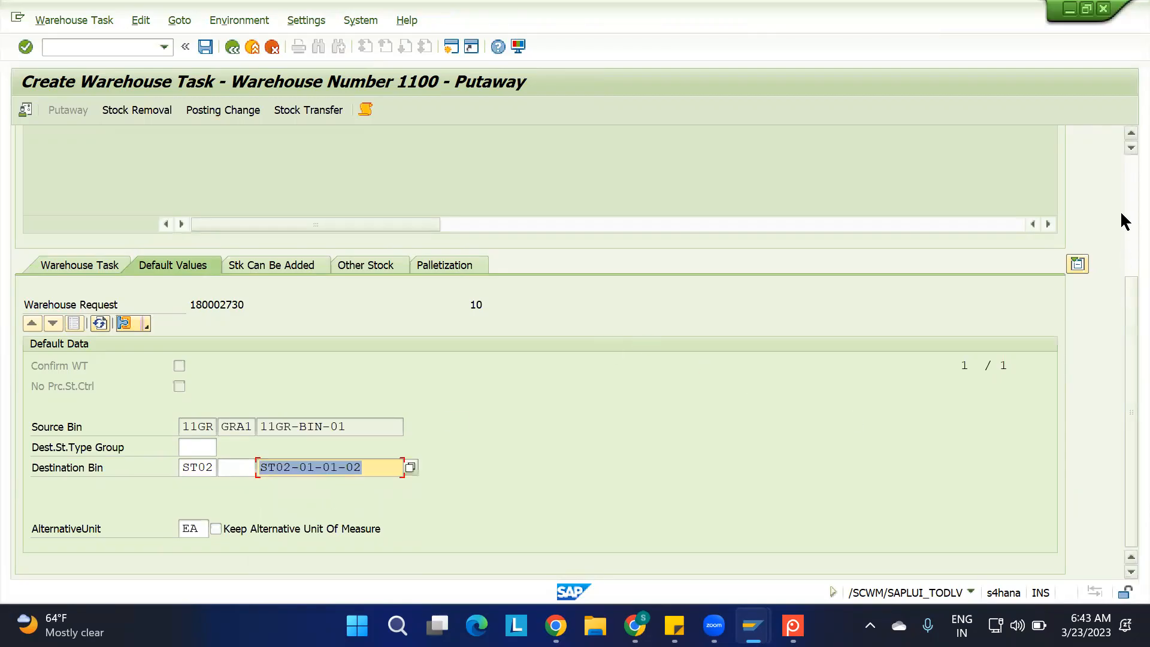
Create and save the putaway warehouse task, and confirm and save its warehouse order
left_click_drag(1120, 187, 1120, 185)
left_click(180, 220)
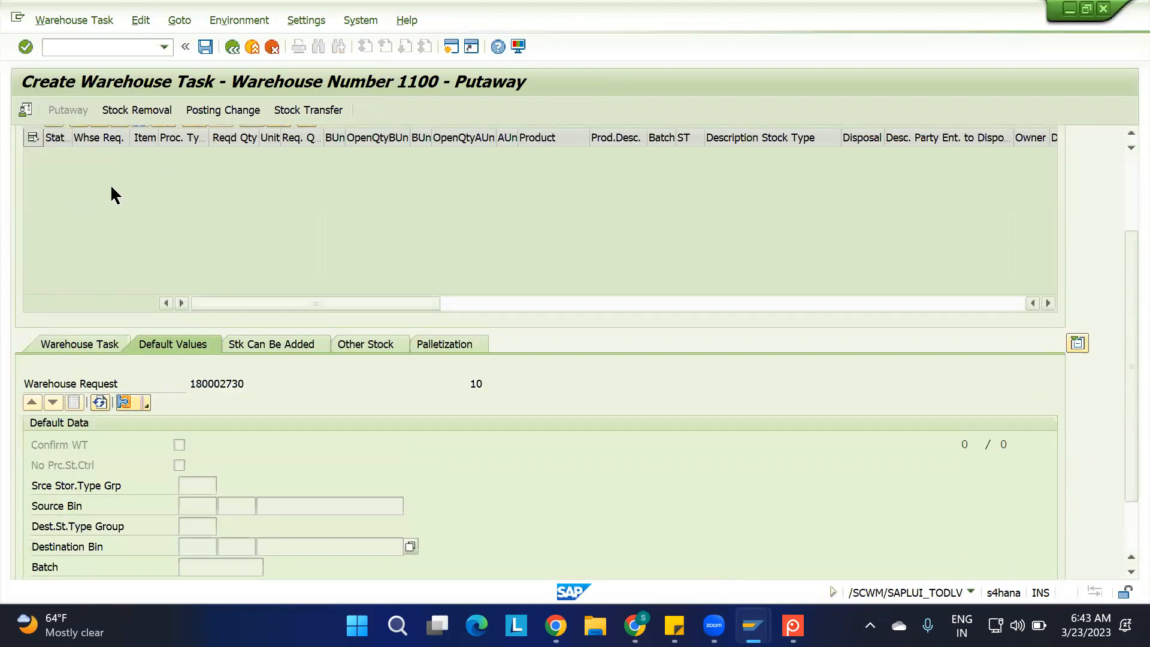
left_click(102, 22)
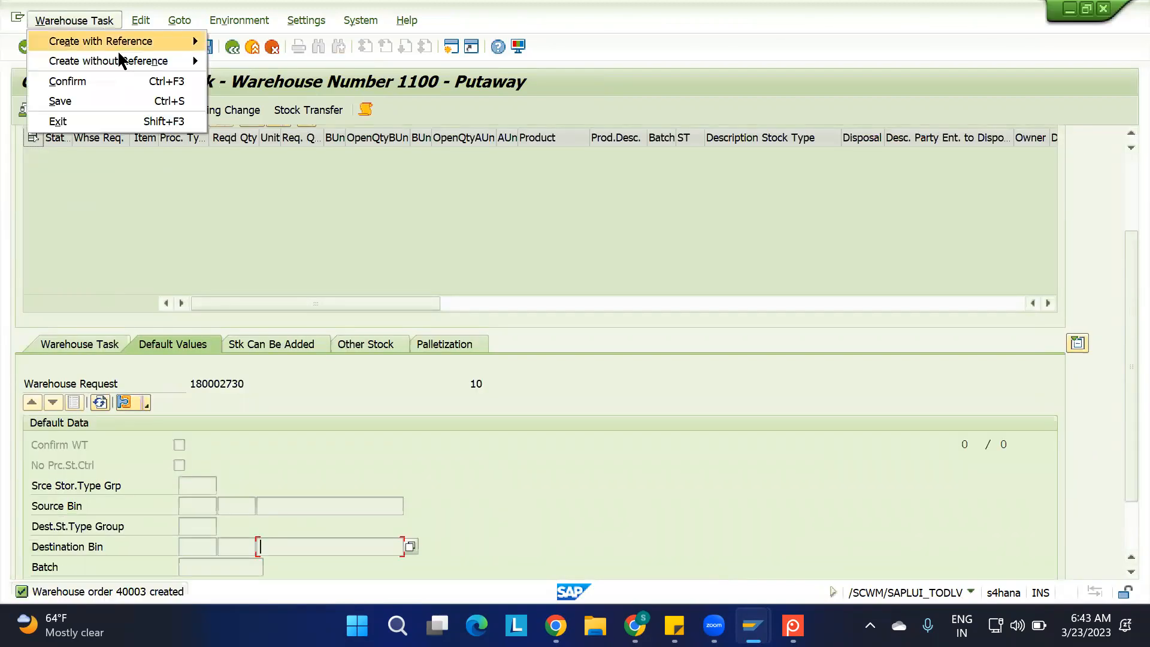
left_click(114, 82)
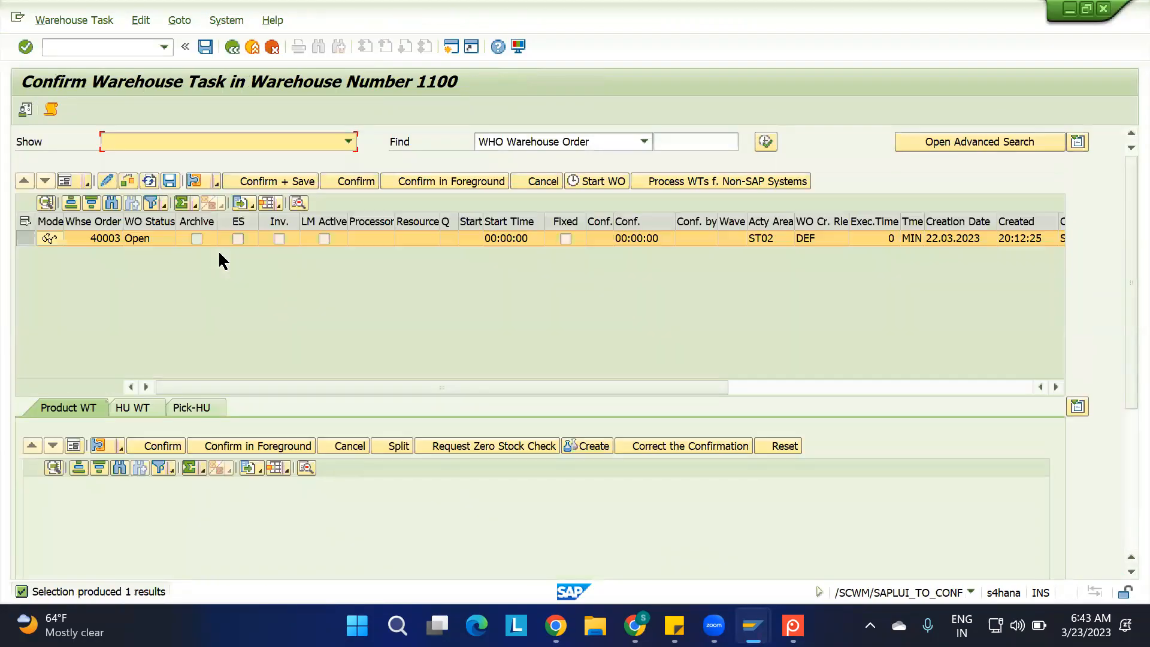
left_click(267, 181)
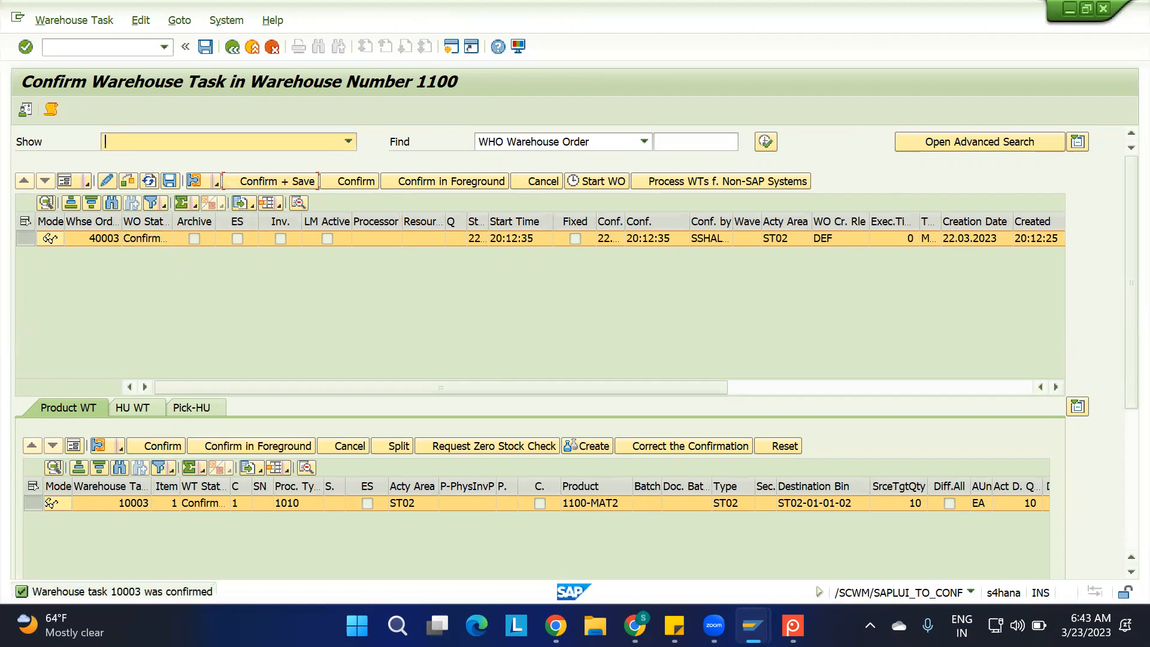
Refresh the ERP stock overview of 1100-MAT2 and examine the unrestricted-use stock at storage location AFS
mouse_move(753, 625)
left_click(847, 537)
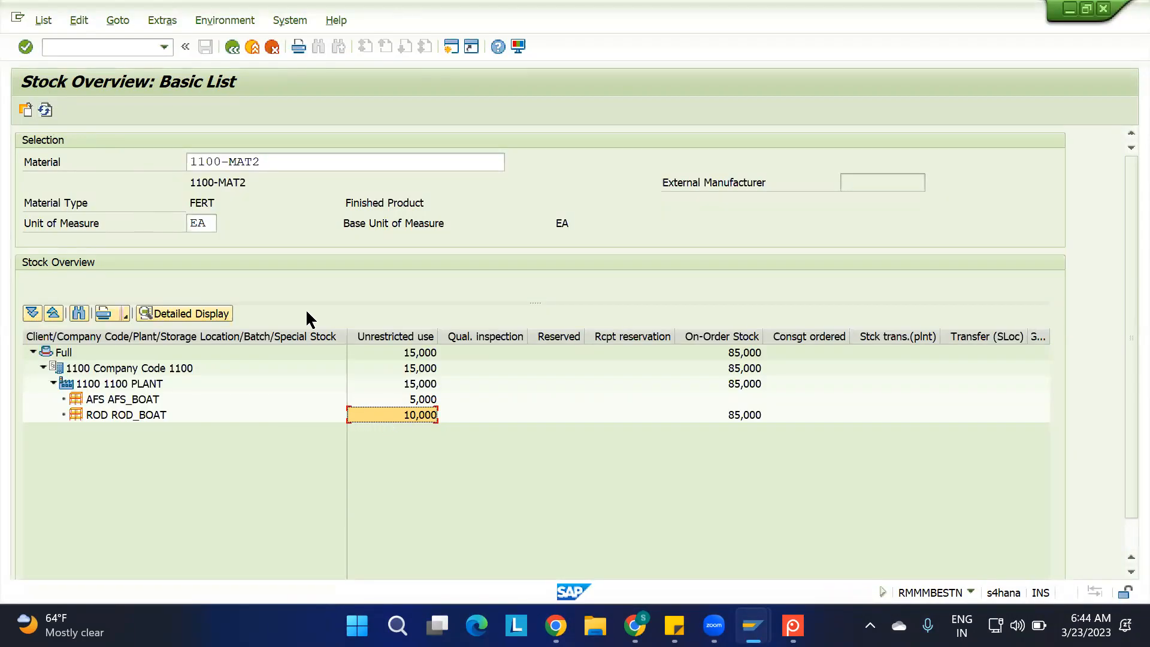
left_click(410, 399)
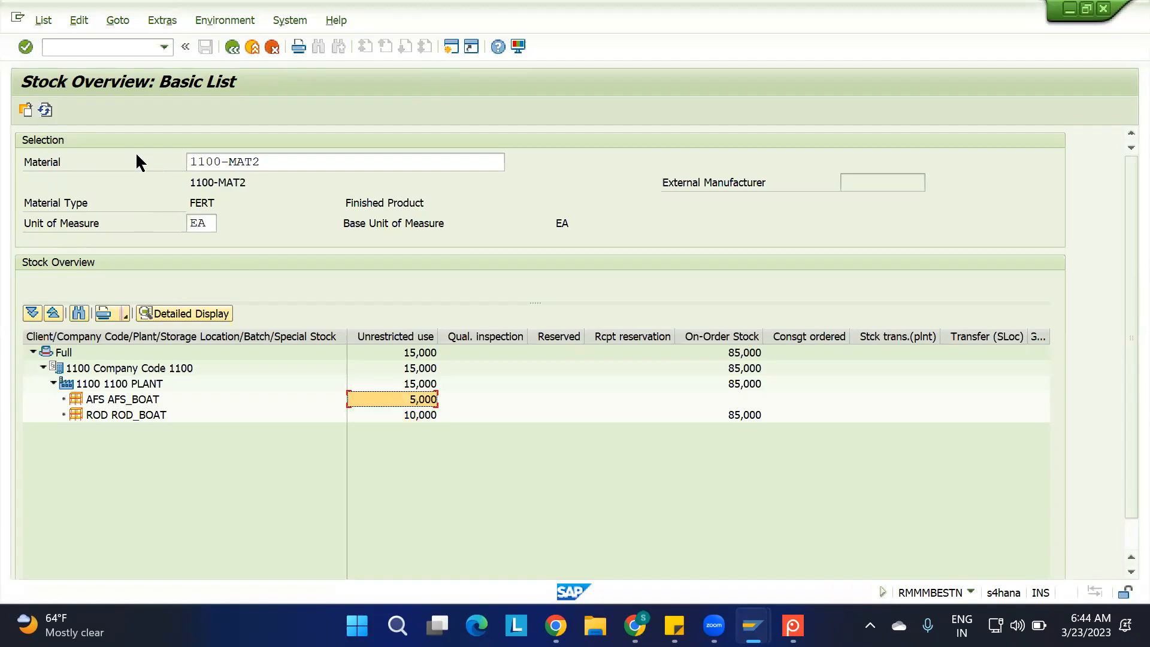
left_click(45, 109)
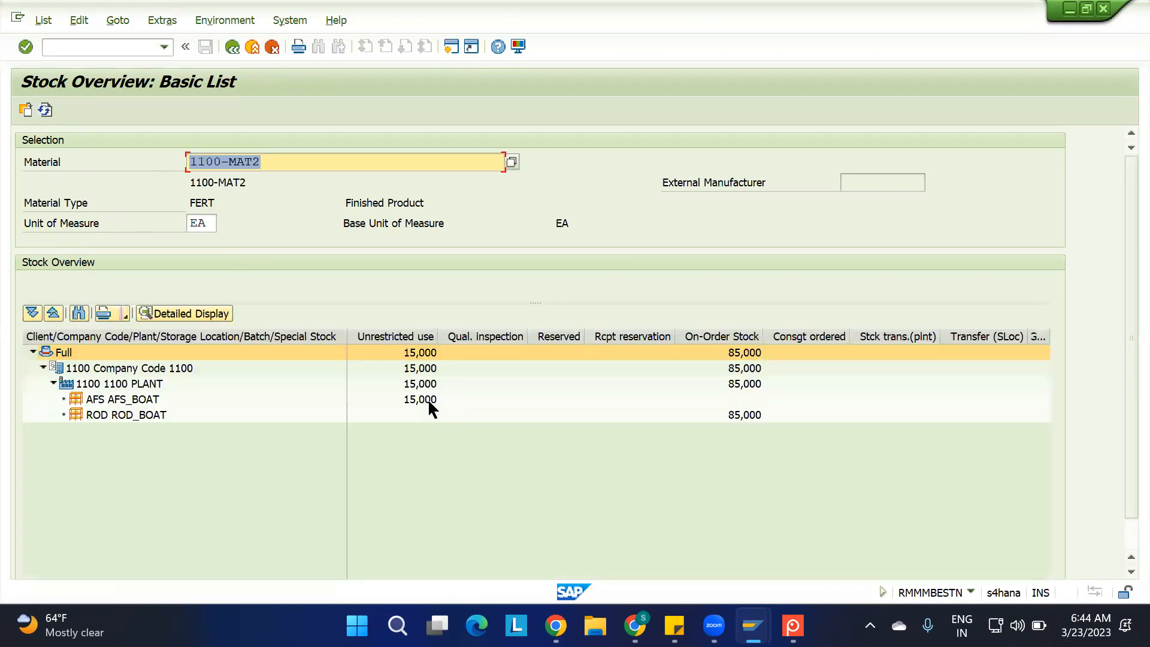
left_click(411, 401)
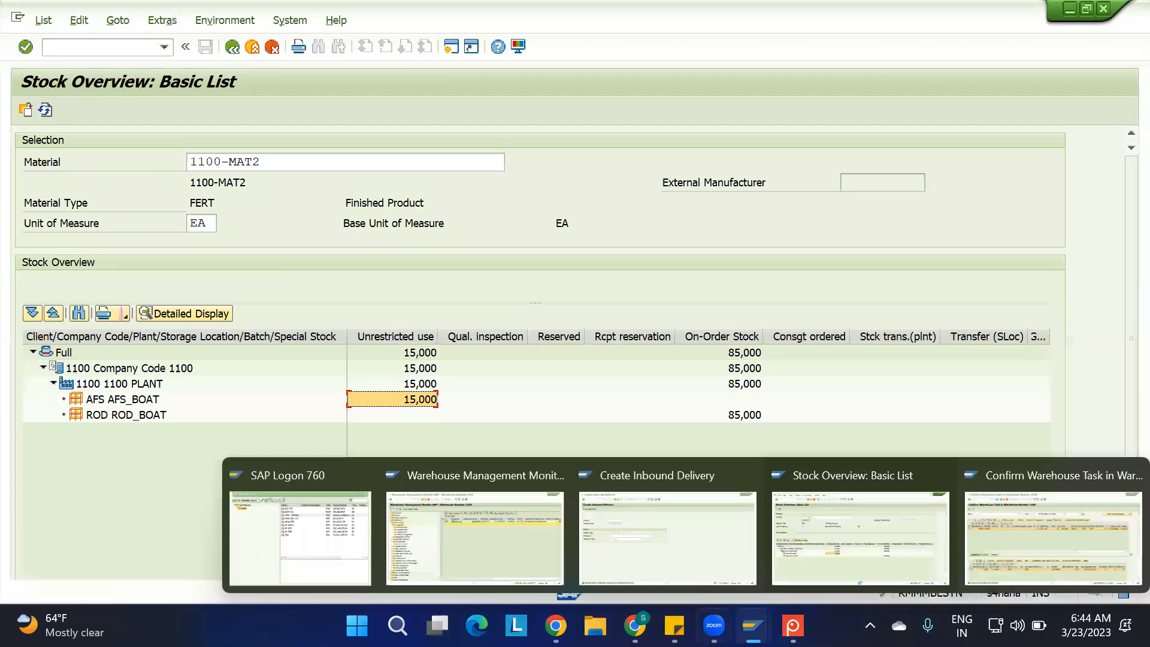
Check the stock type assigned to AFS and availability group 002 in the EWM Org Structure spreadsheet
mouse_move(634, 626)
left_click(622, 539)
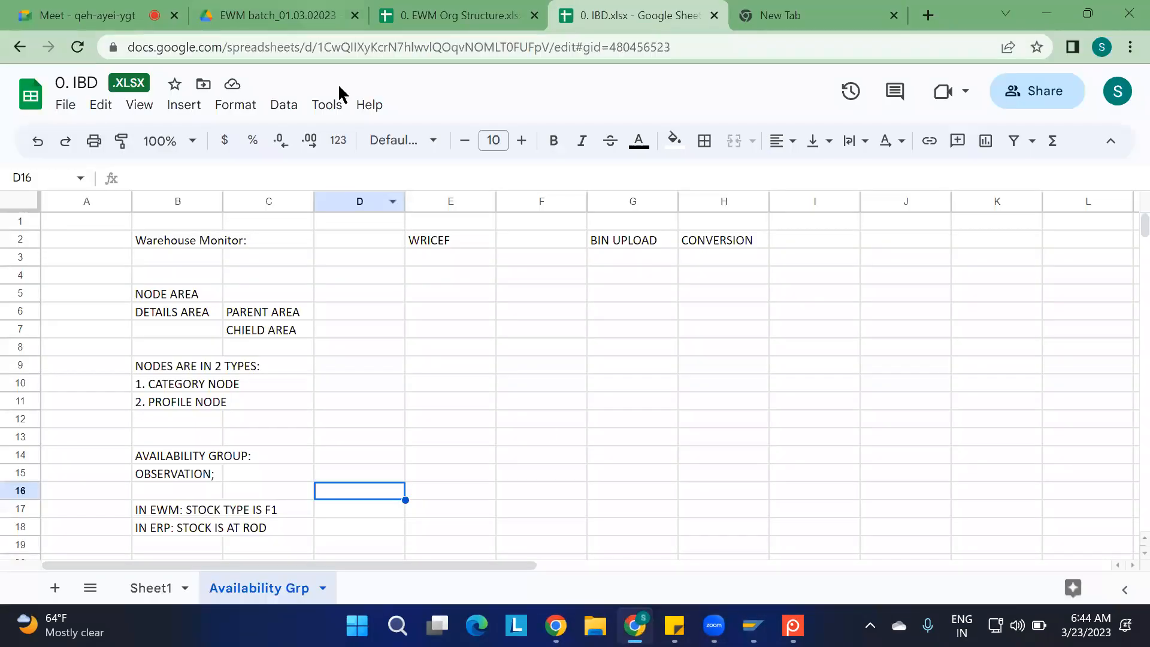
left_click(455, 15)
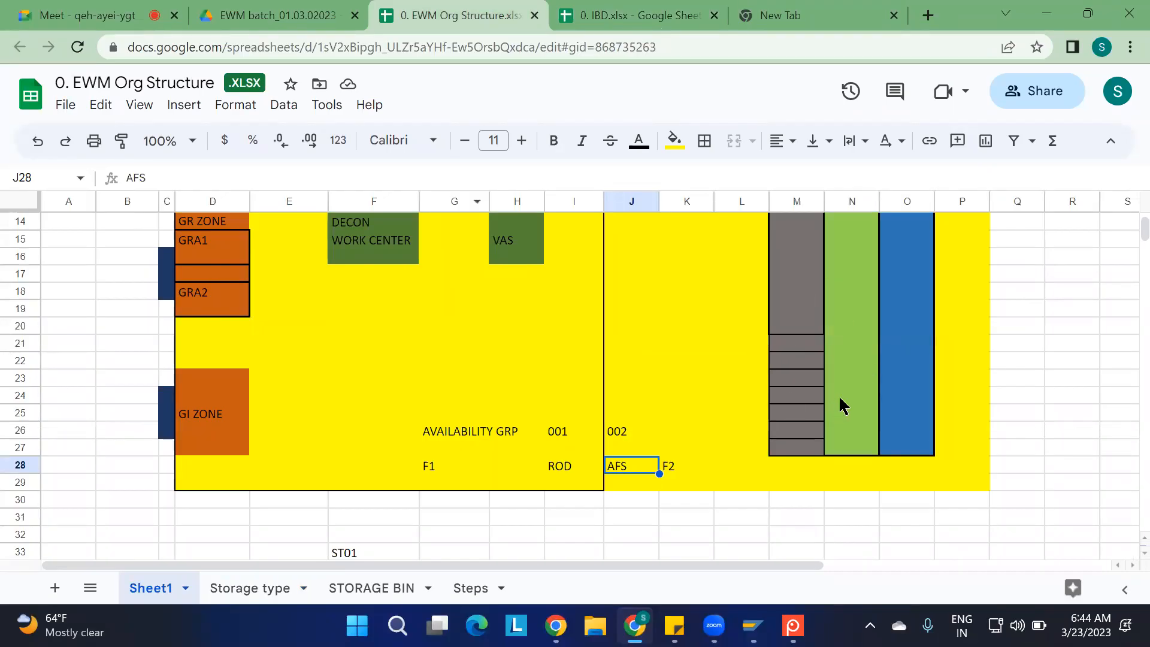
left_click(673, 469)
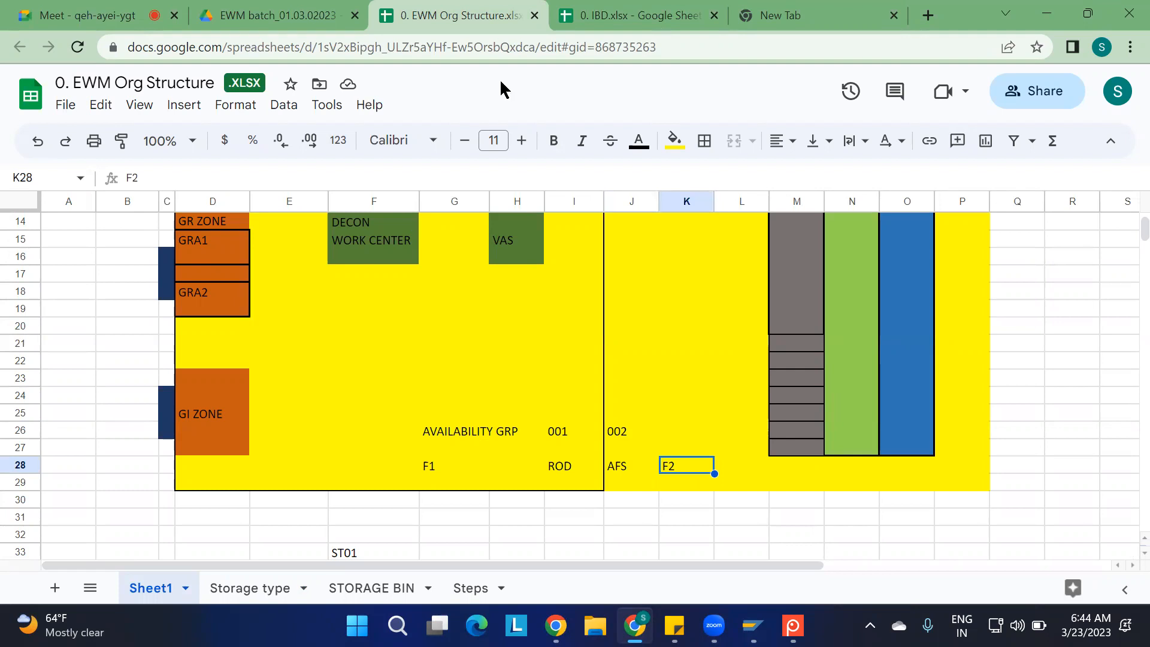
Refresh the physical stock in the Warehouse Management Monitor and examine the quantities and stock types of 1100-MAT2 in ST02
mouse_move(752, 626)
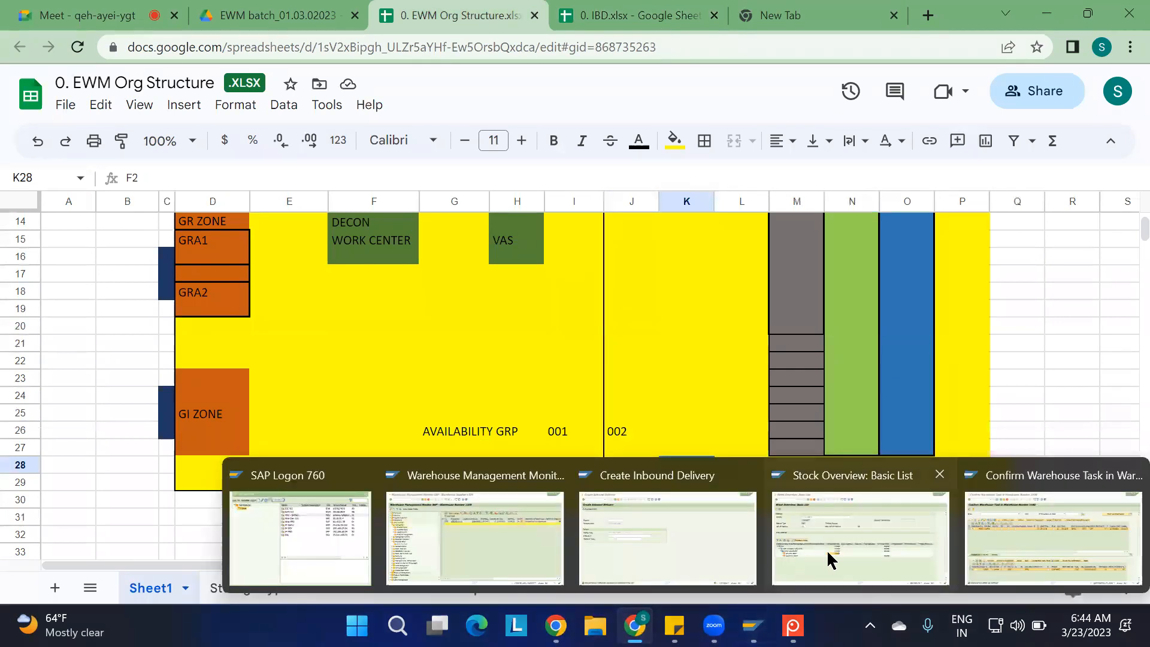
left_click(429, 540)
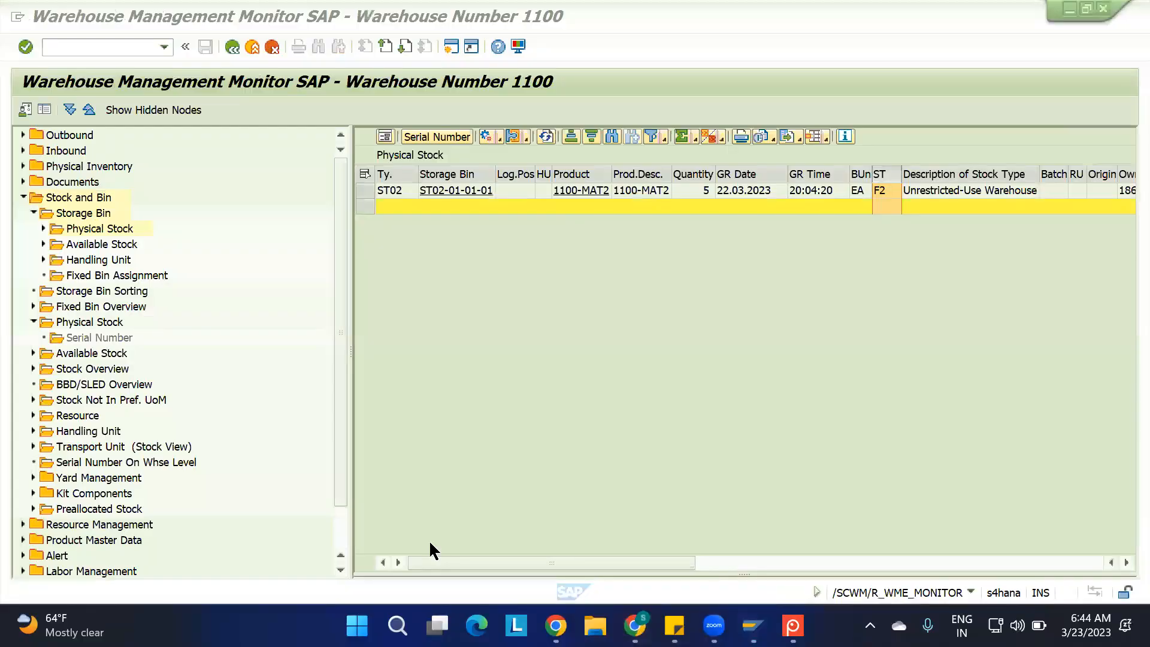
left_click(702, 192)
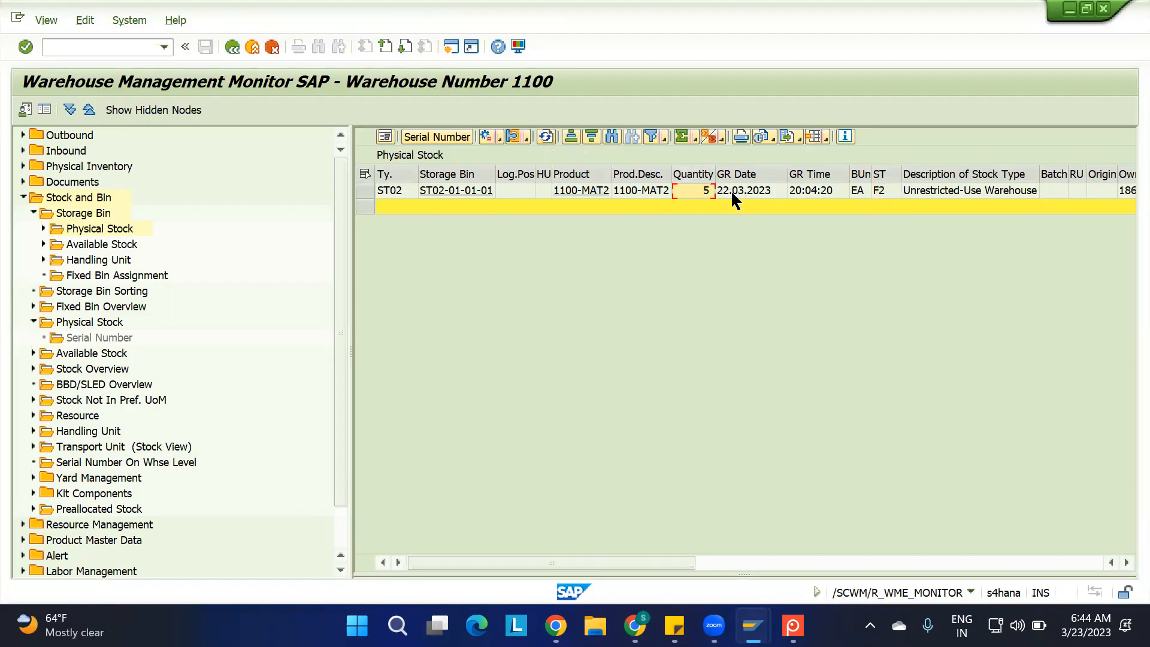
left_click(545, 138)
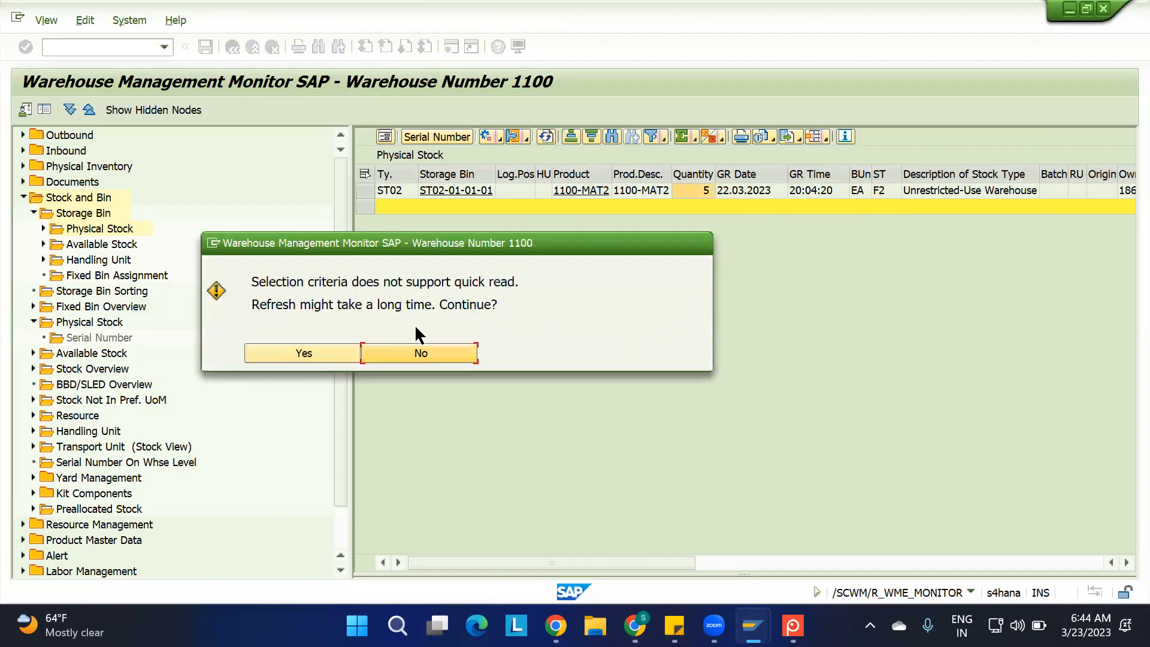
left_click(311, 354)
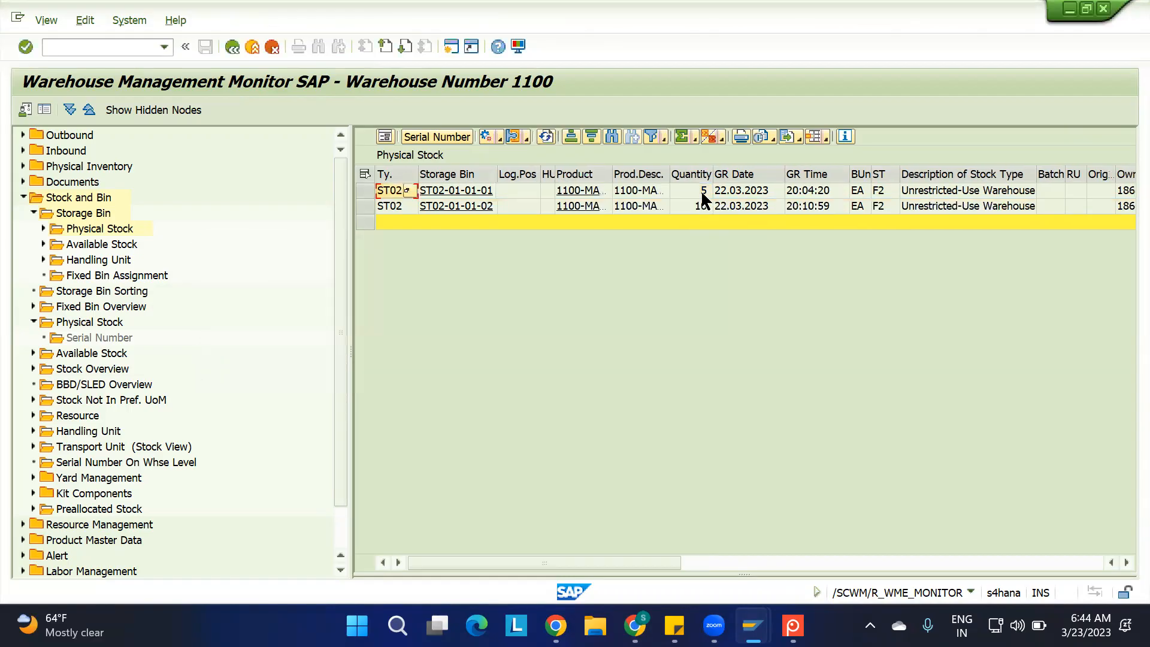
left_click(699, 207)
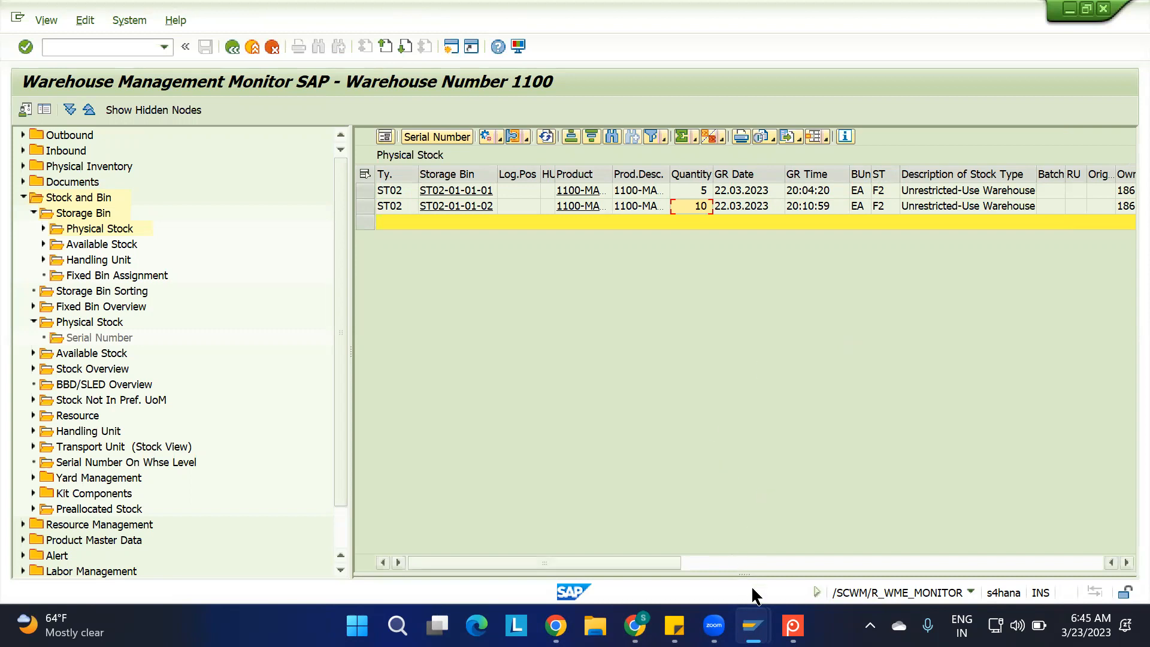
Return from warehouse task confirmation to Maintain Inbound Delivery and check the goods receipt and putaway statuses of delivery 180002730
mouse_move(753, 626)
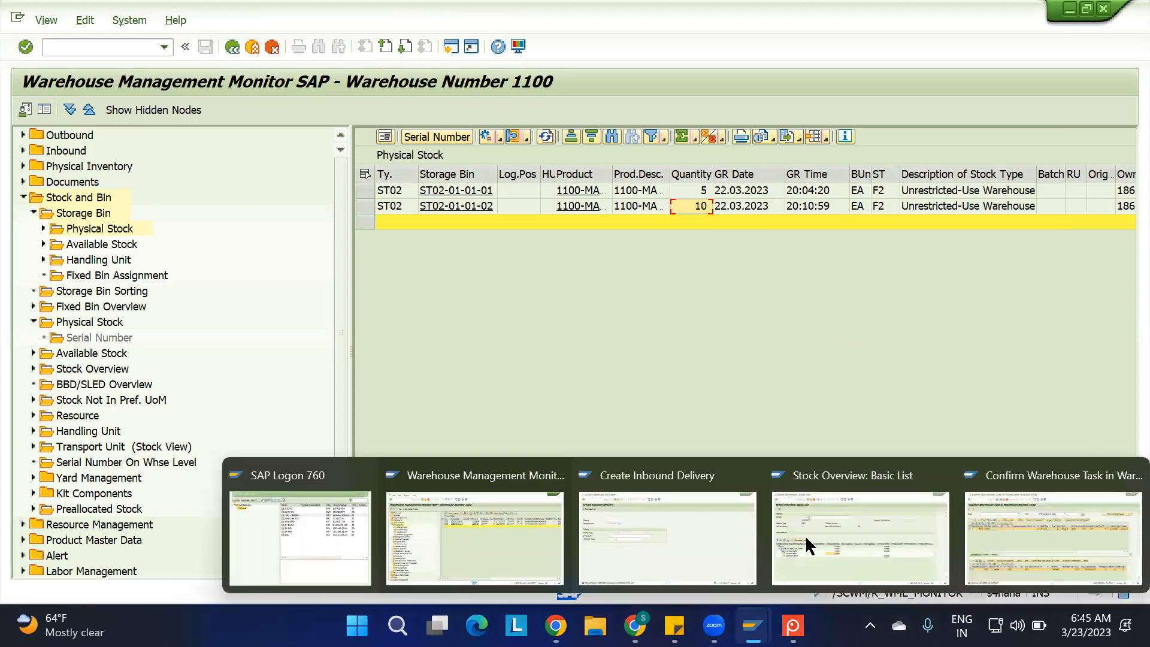
left_click(1005, 527)
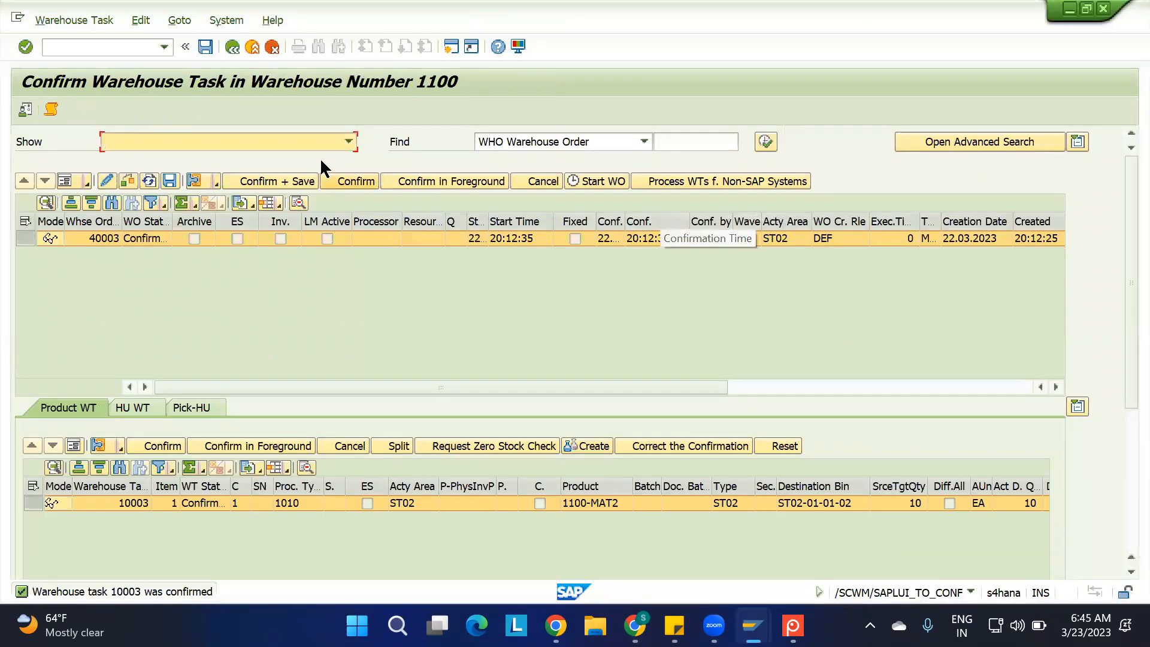
key("F3")
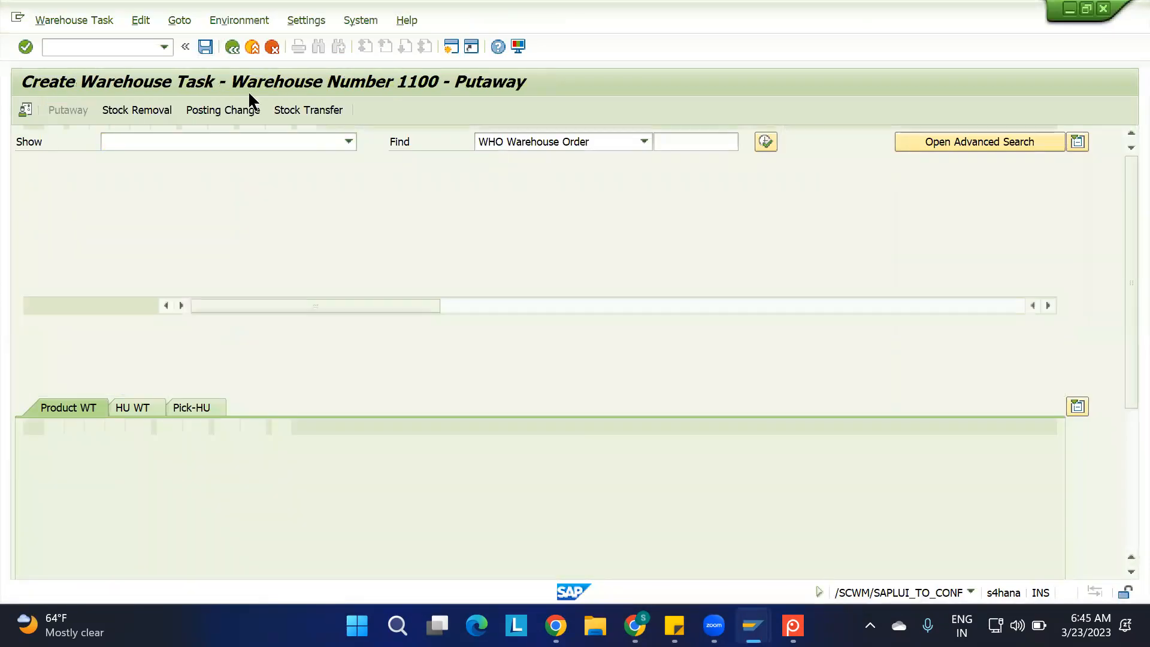
key("F3")
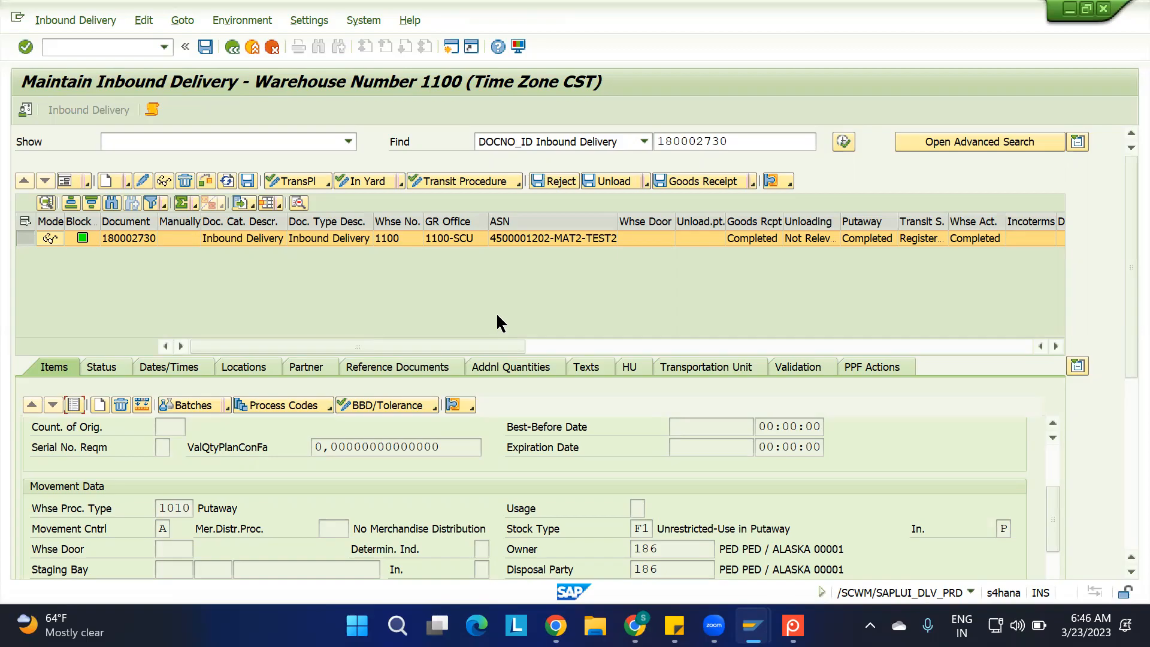
left_click(761, 238)
Display inbound delivery 180002730 in ERP and examine its document flow
mouse_move(752, 625)
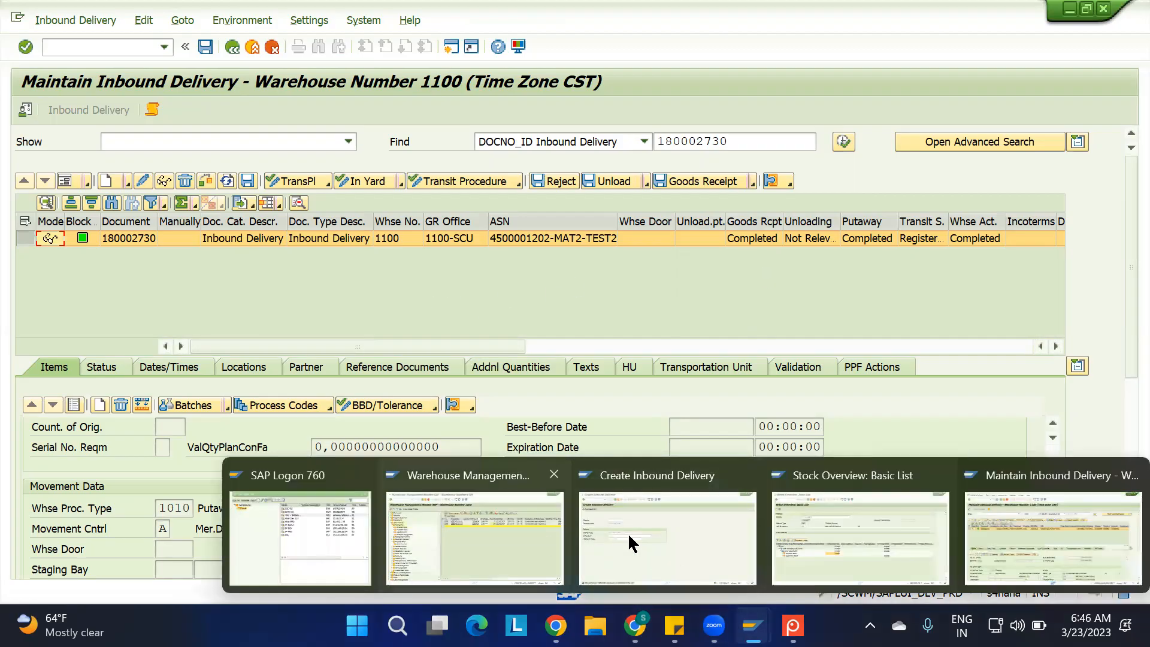
left_click(649, 545)
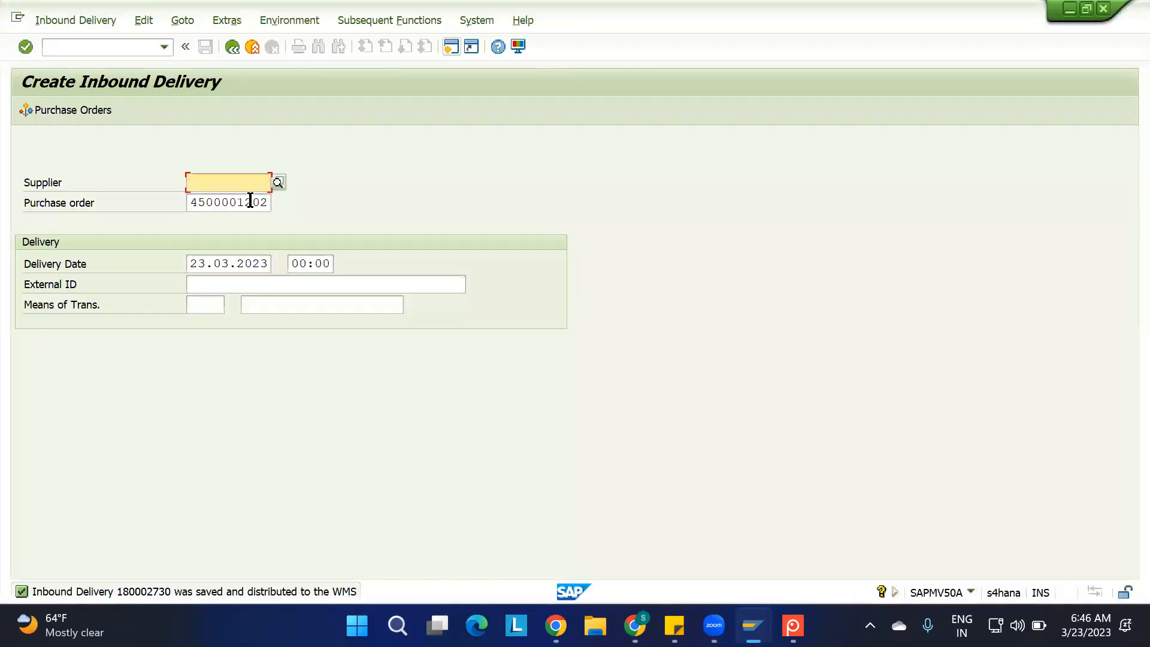
left_click(71, 19)
left_click(66, 101)
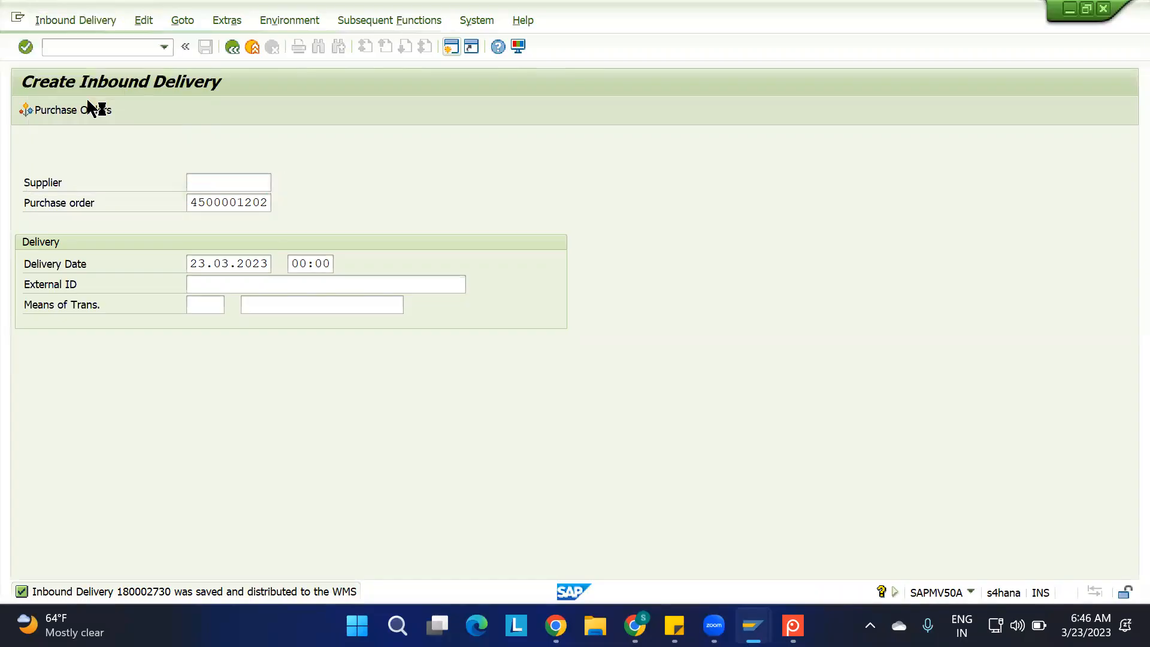
left_click(88, 108)
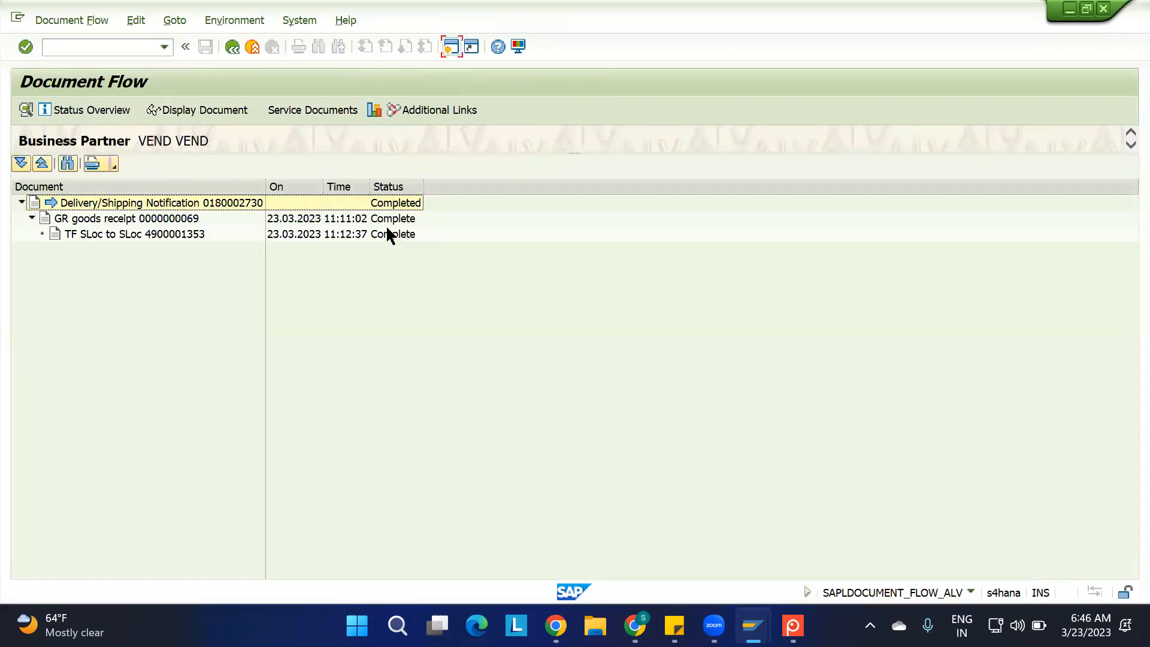
Start a new inbound delivery with transaction VL31N for the prefilled purchase order, using an external ID ending in -MAT2-TEST3
key("F3")
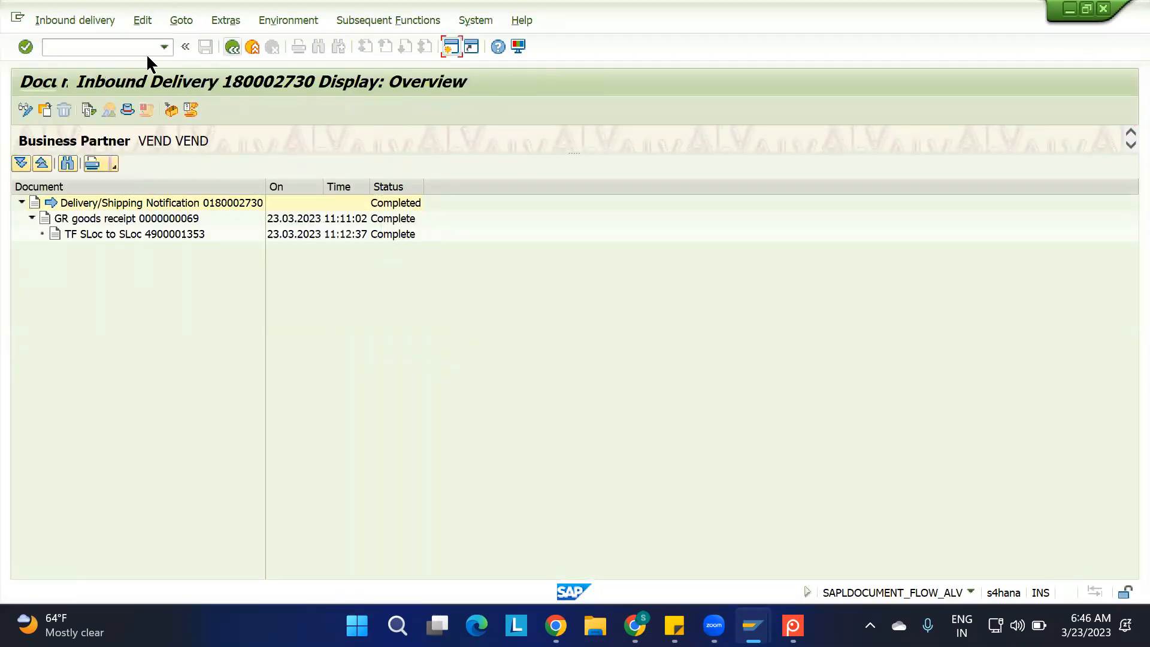
type("/NVL31")
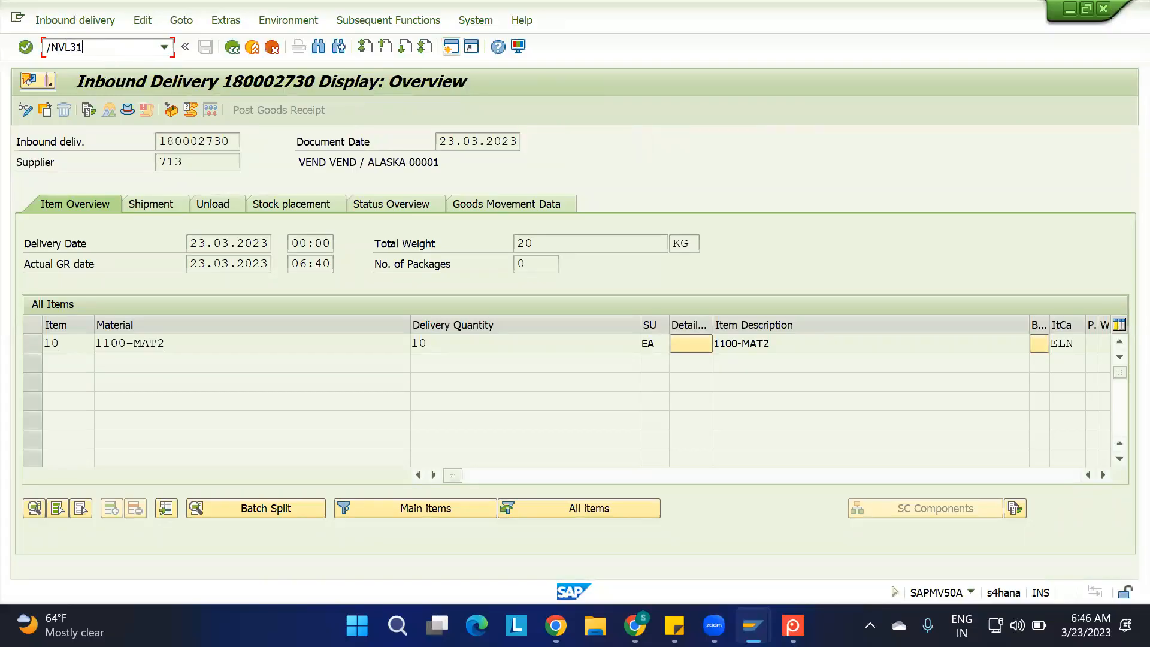
key("Return")
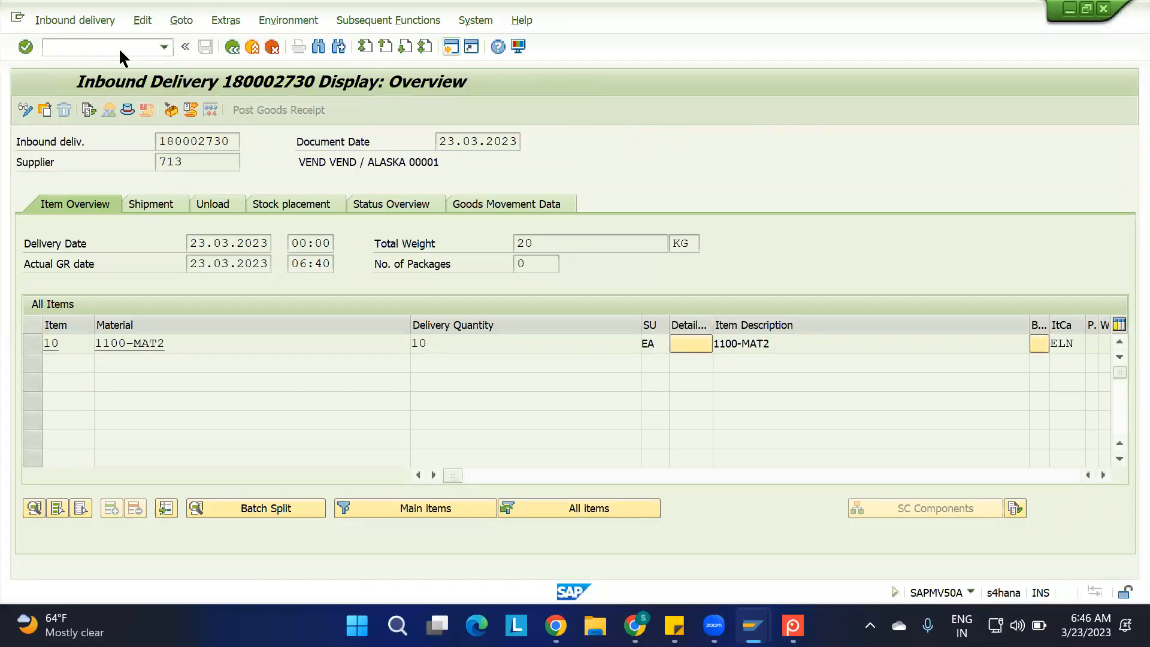
left_click(260, 281)
key("Down")
key("Return")
type("3")
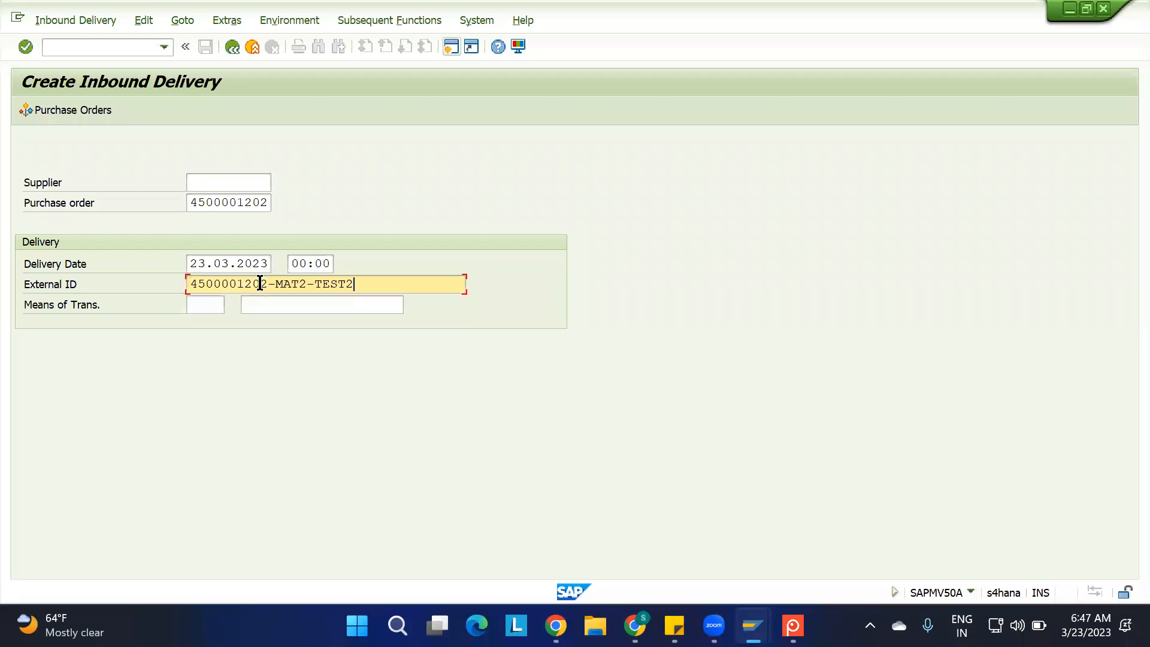
key("Return")
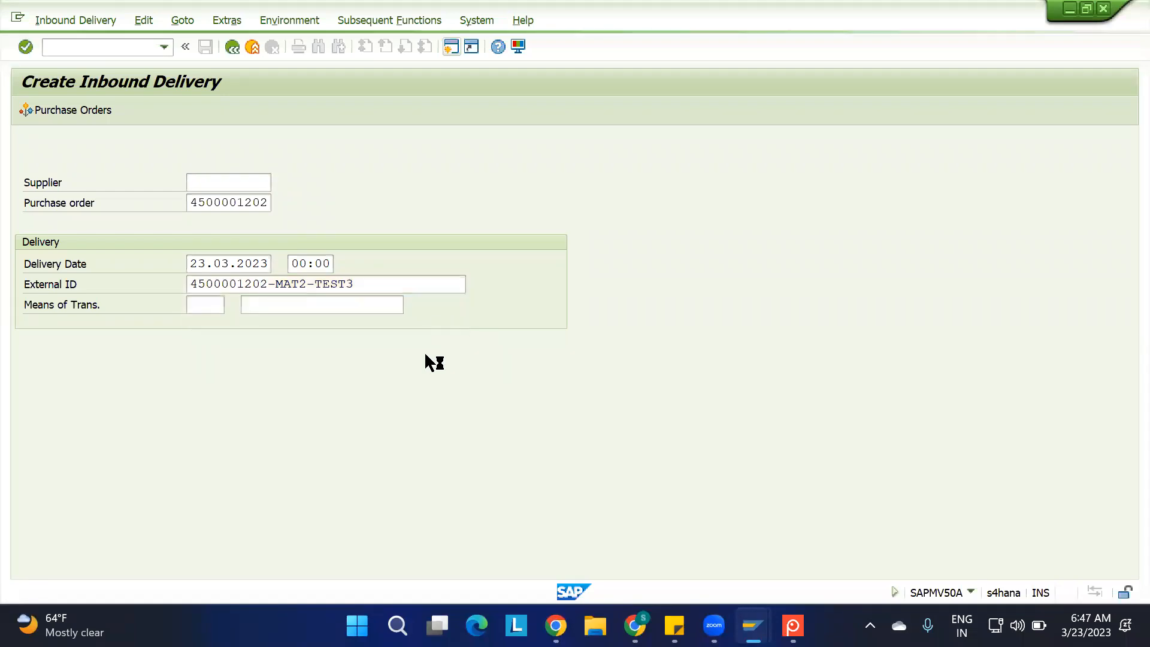
Set the delivery quantity of 1100-MAT2 to 3 EA and save the inbound delivery
left_click_drag(451, 345, 362, 350)
type("3")
key("Return")
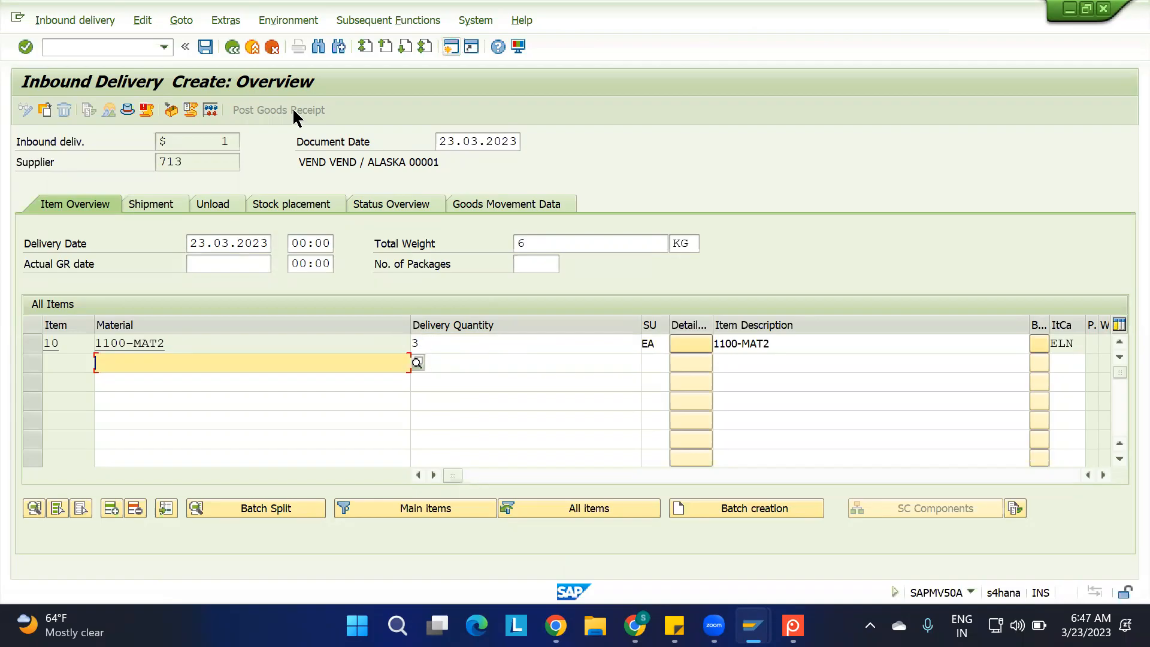
key("ctrl+s")
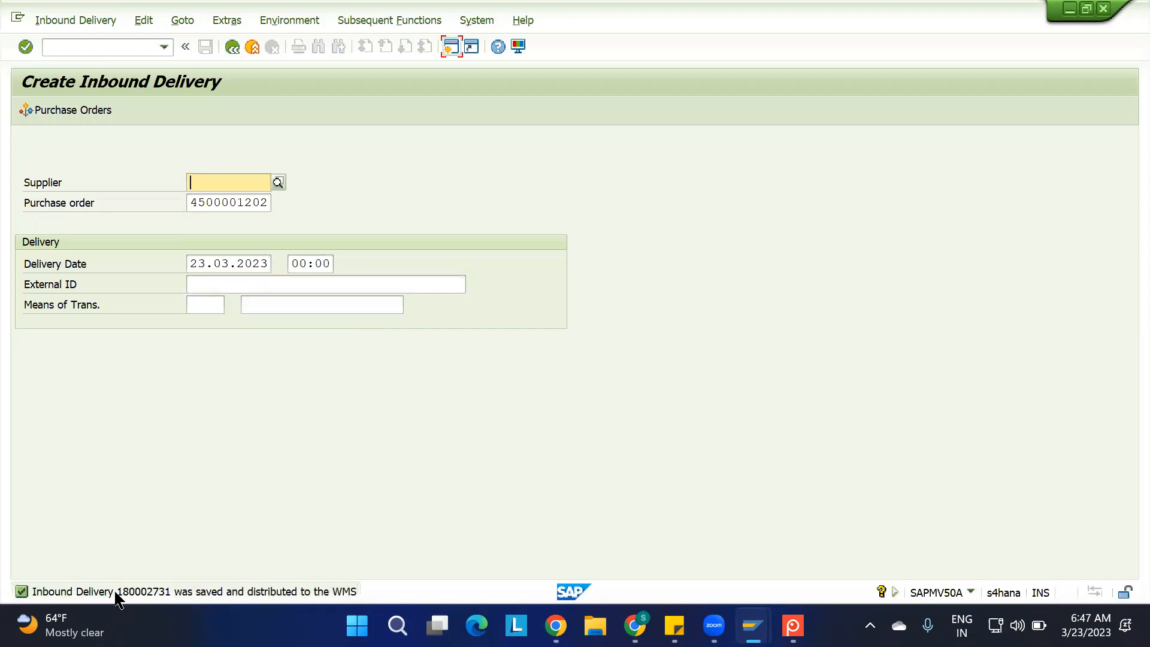
Find inbound delivery 180002731 in Maintain Inbound Delivery and show its items as a list
mouse_move(753, 626)
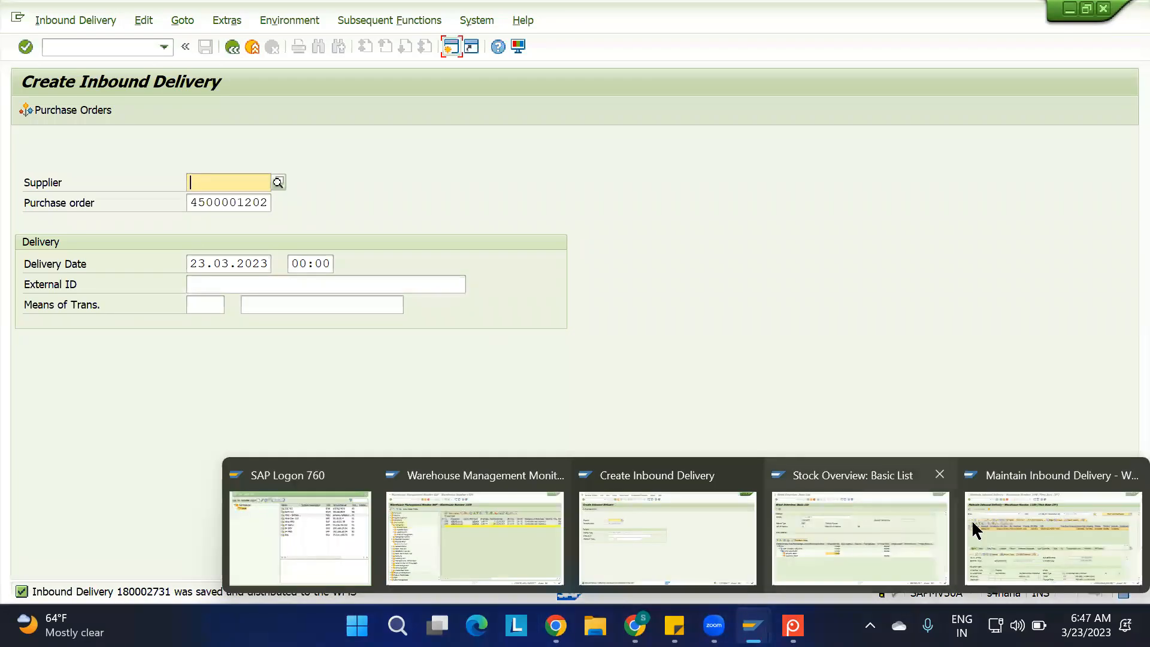
left_click(1014, 526)
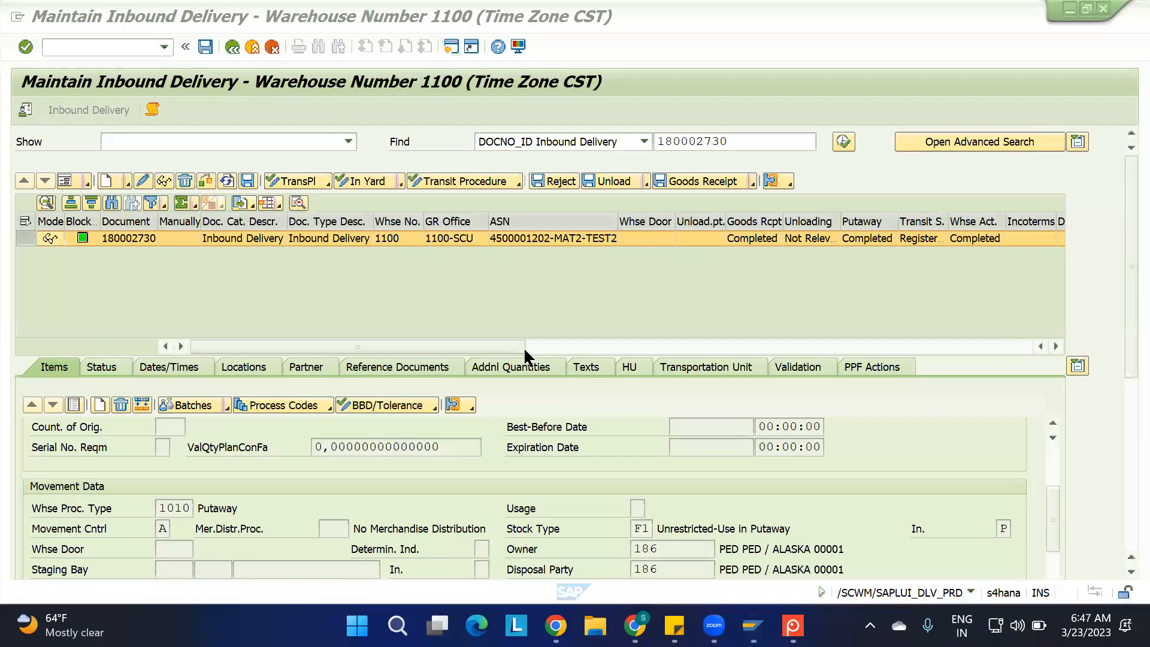
left_click(741, 141)
key("BackSpace")
type("1")
key("Return")
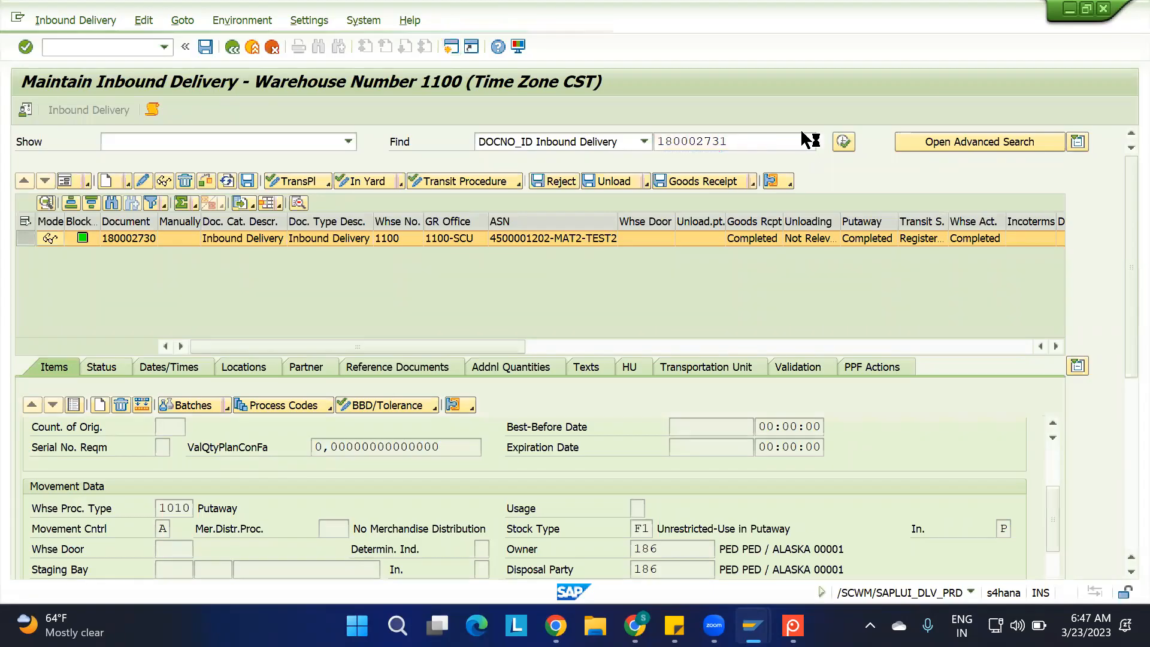
left_click(75, 405)
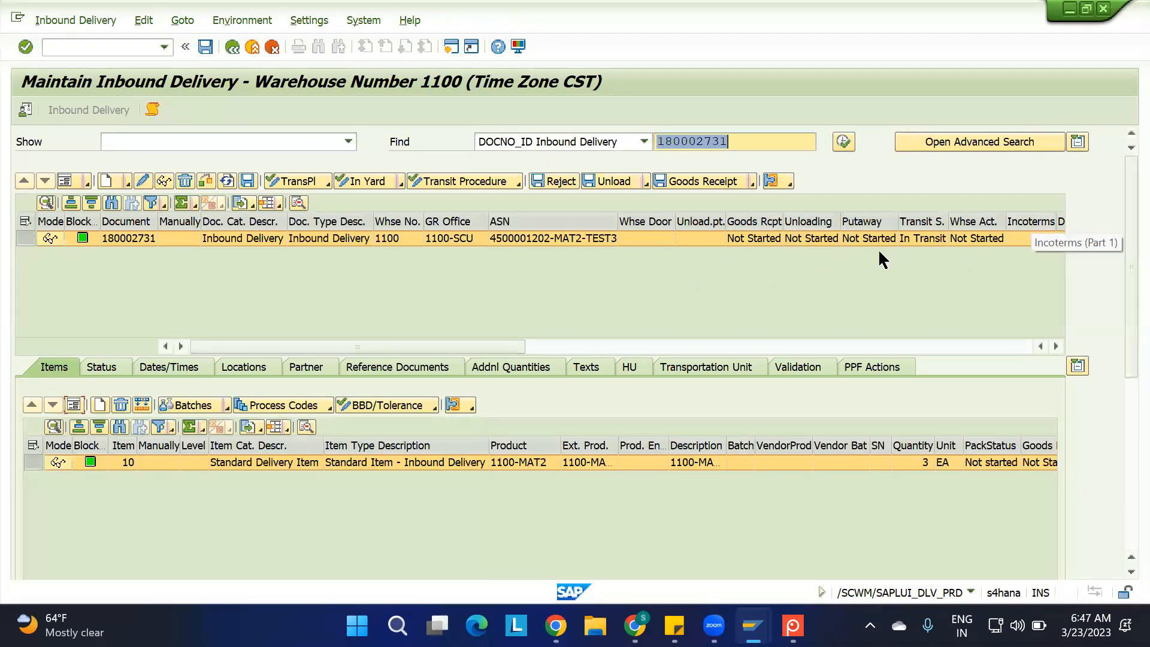
Open the follow-on creation of a putaway warehouse task for inbound delivery 180002731
left_click(76, 18)
mouse_move(127, 61)
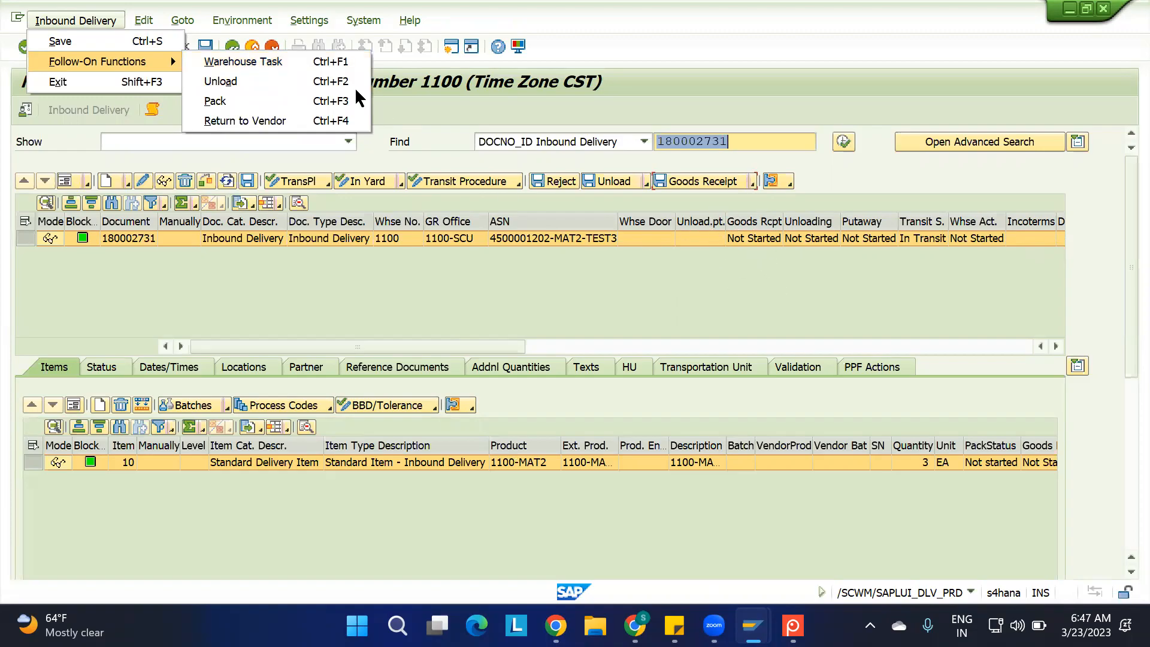
left_click(282, 61)
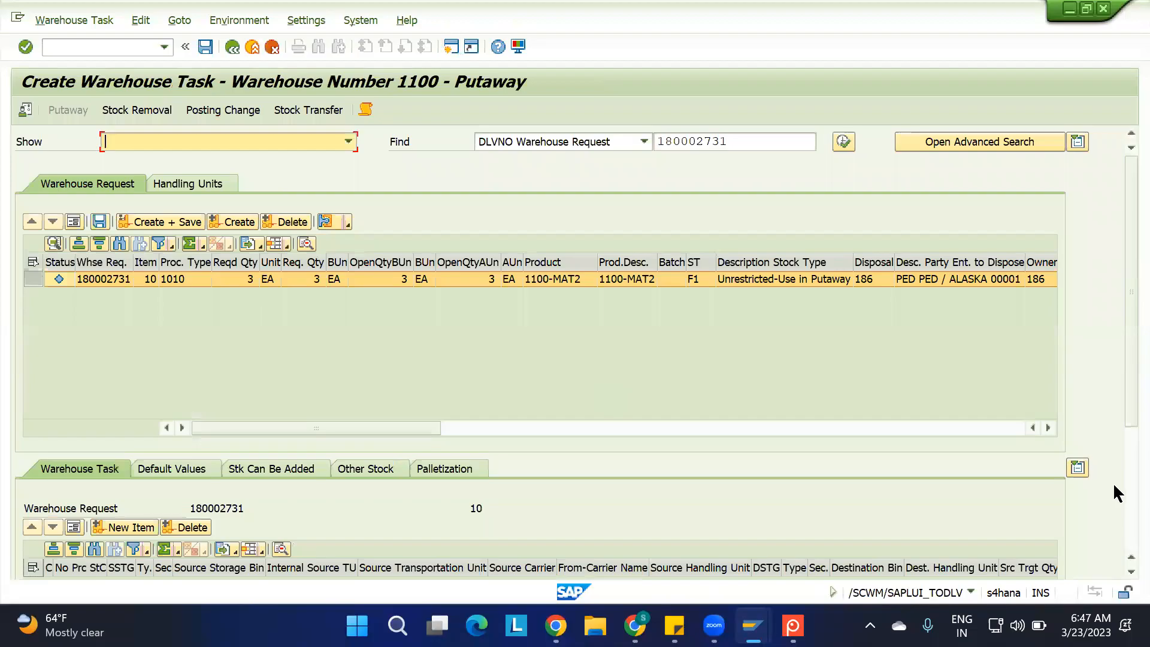
Set the default destination of the putaway task to storage type ST02 and bin ST02-01-01-03
scroll(1119, 495, "down", 3)
left_click(155, 269)
left_click(202, 468)
type("ST02")
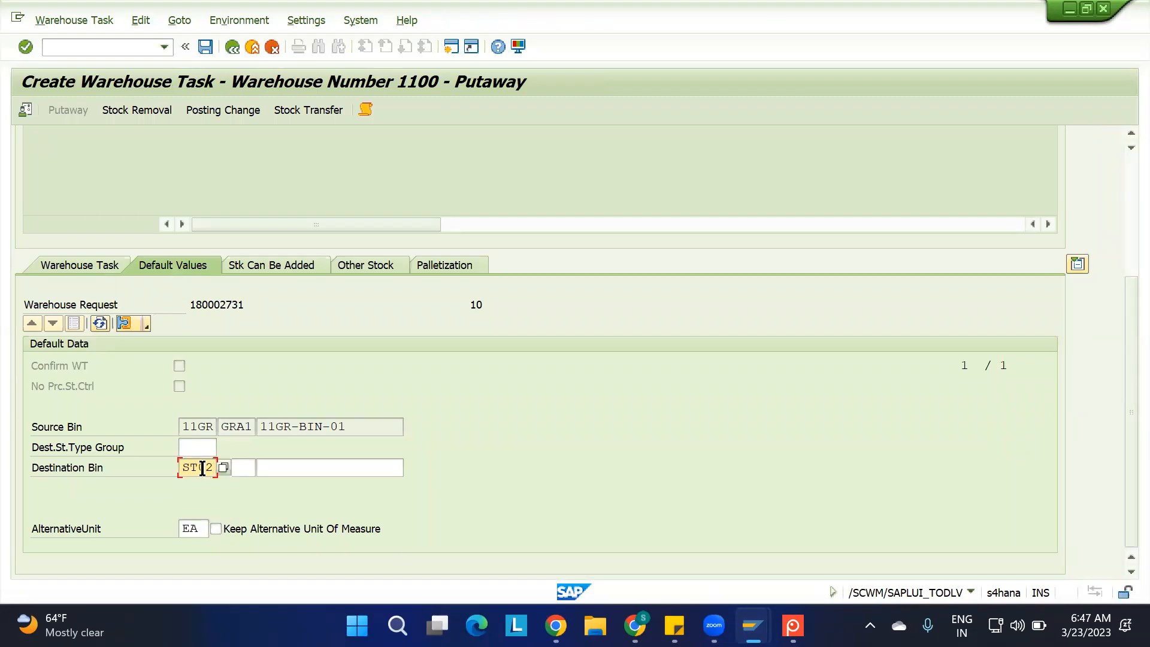
key("Tab")
key("Tab")
key("space")
key("Down")
key("Return")
key("BackSpace")
type("3")
key("Return")
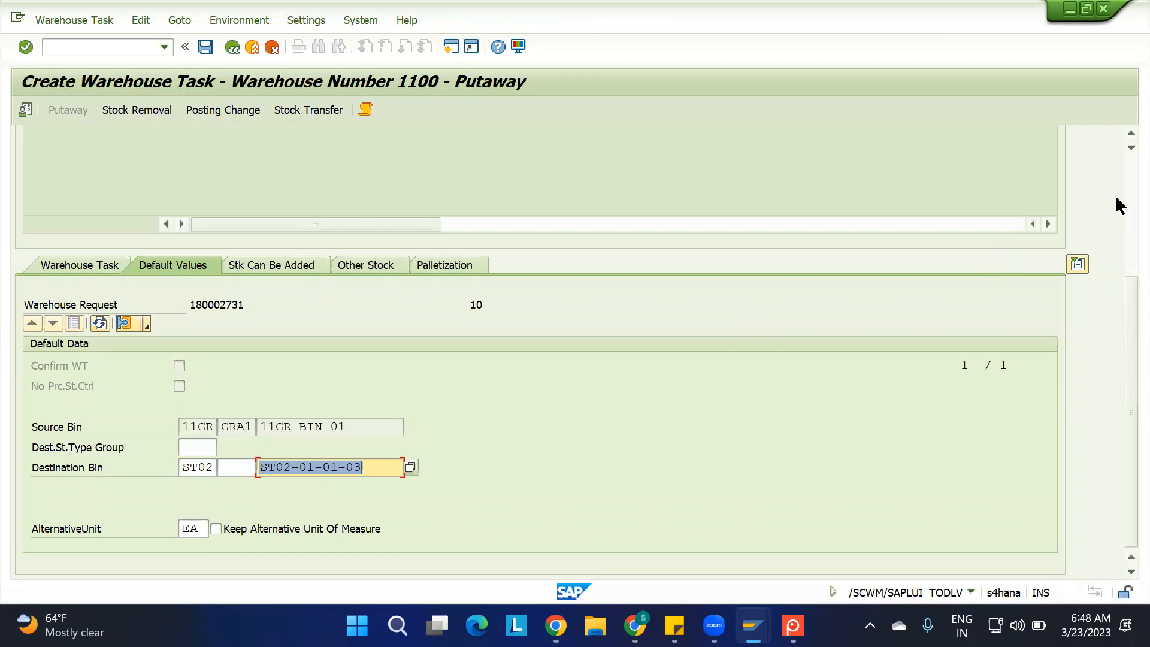
Create and save the putaway warehouse task for delivery 180002731, and confirm it
scroll(1120, 167, "up", 3)
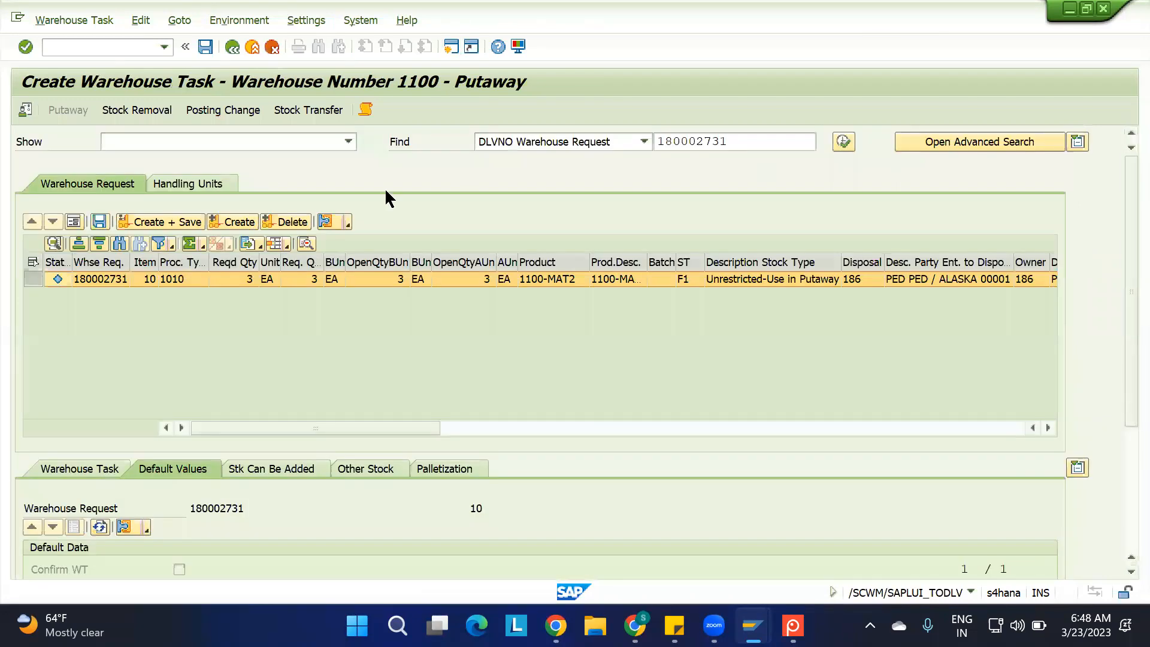
left_click(145, 221)
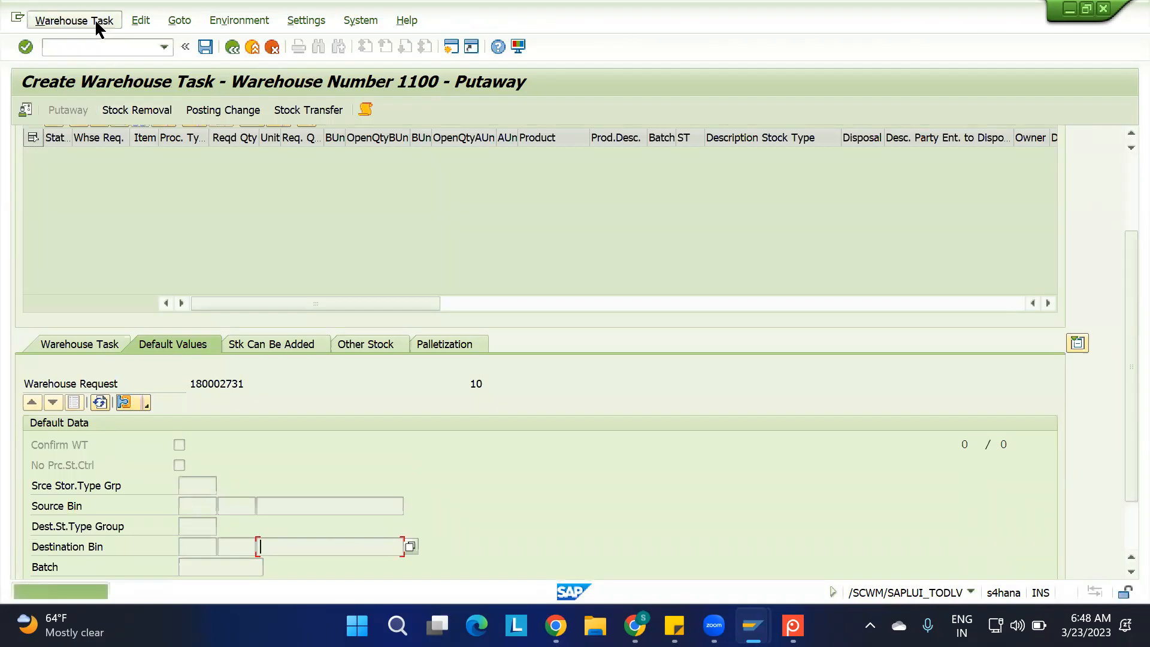
left_click(94, 19)
left_click(120, 82)
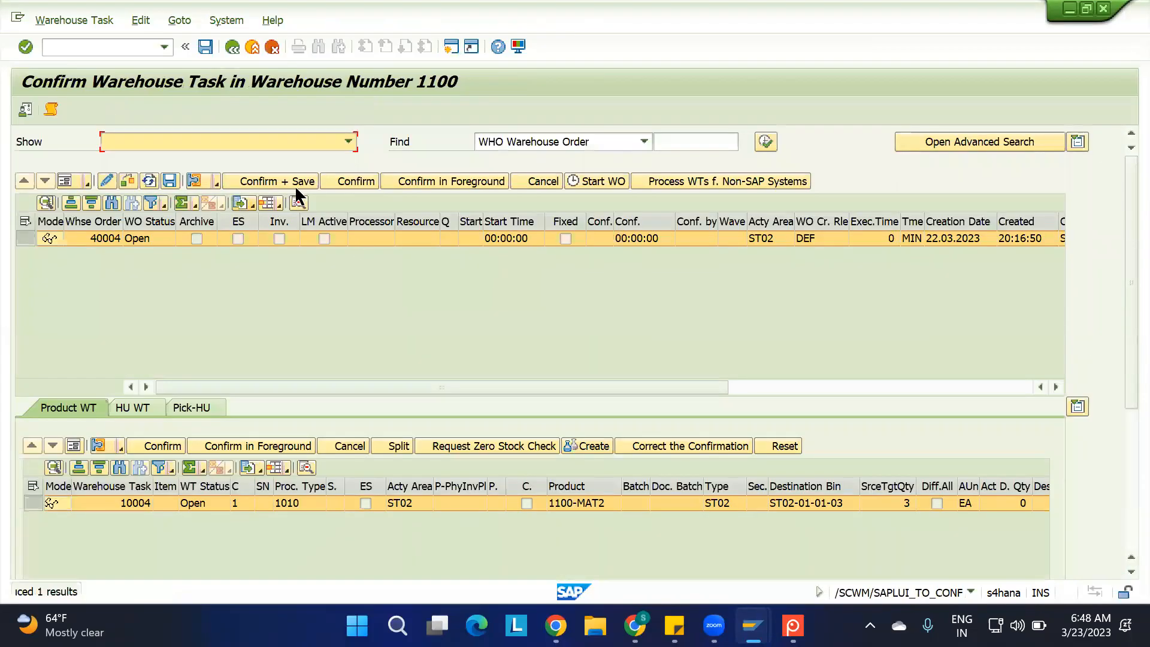
left_click(279, 178)
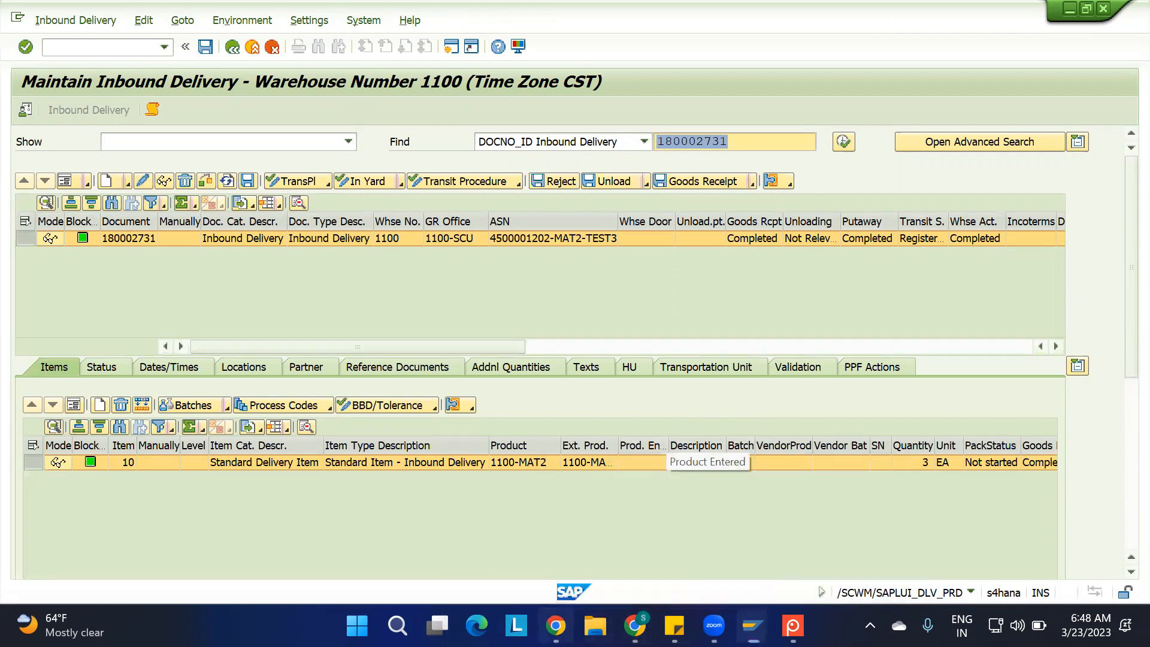
In the Availability Grp sheet of the IBD spreadsheet, enter "IN EWM: STOCK TYPE IS F2" in cell B20
left_click(635, 625)
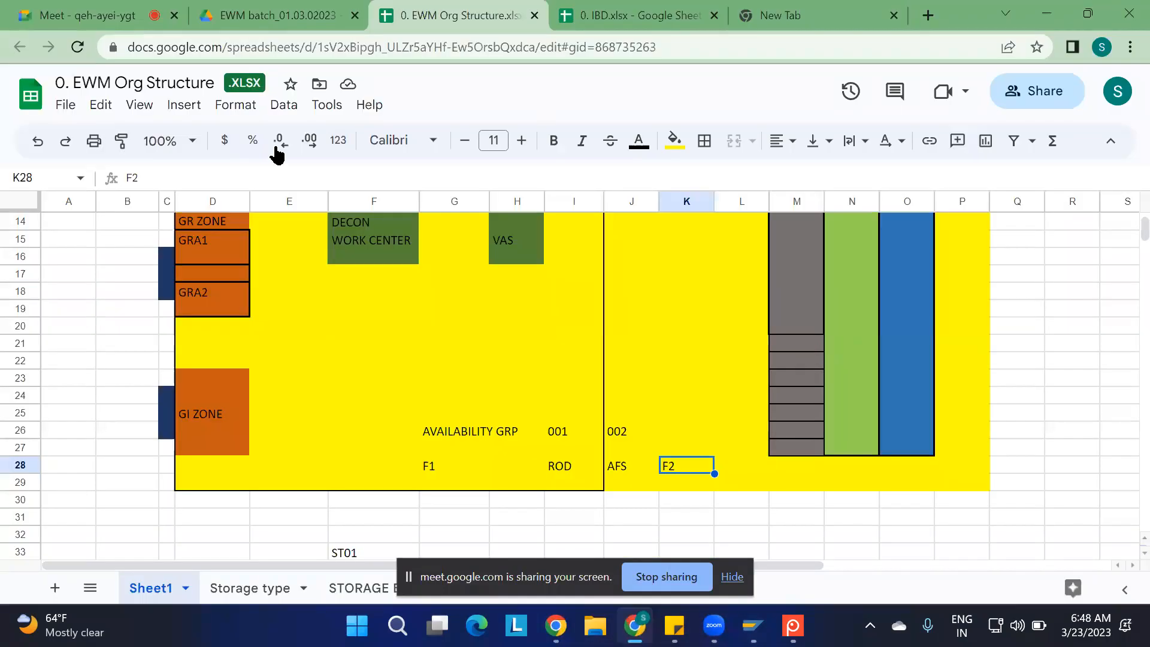
left_click(635, 15)
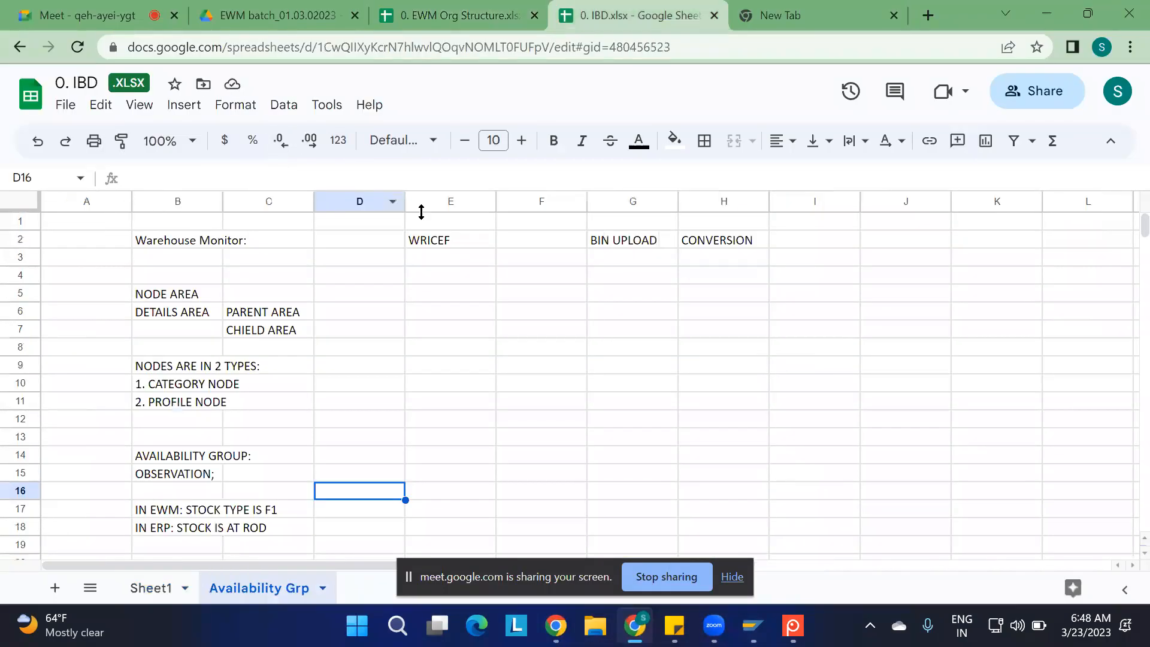
scroll(374, 441, "down", 2)
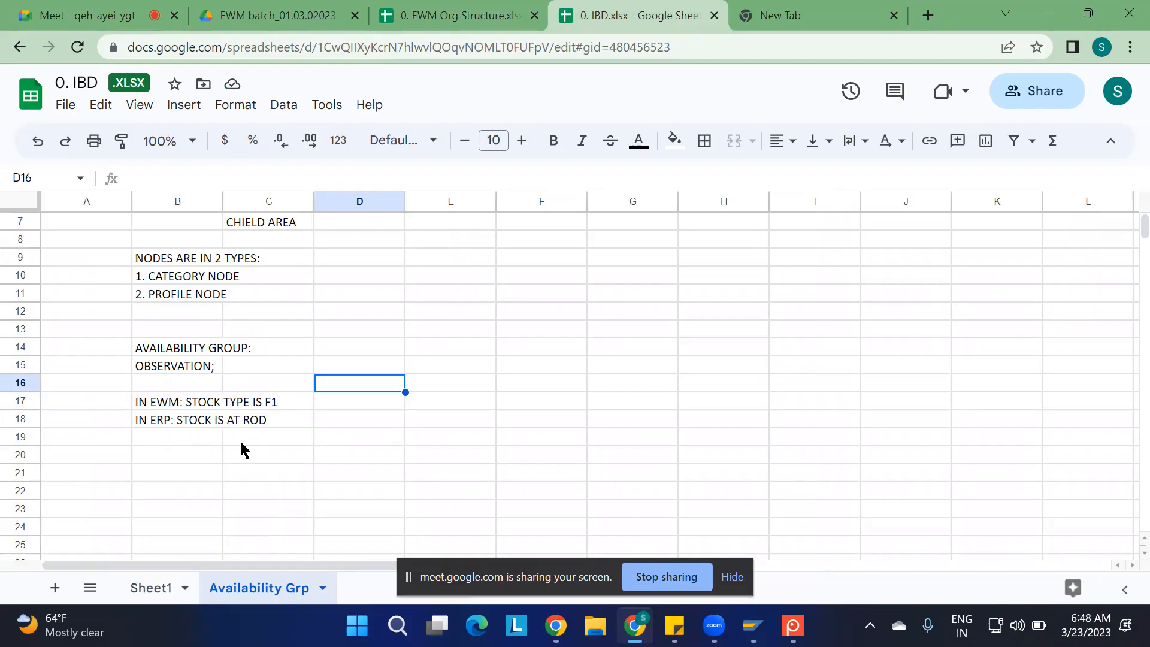
left_click(159, 458)
type("IN EWM")
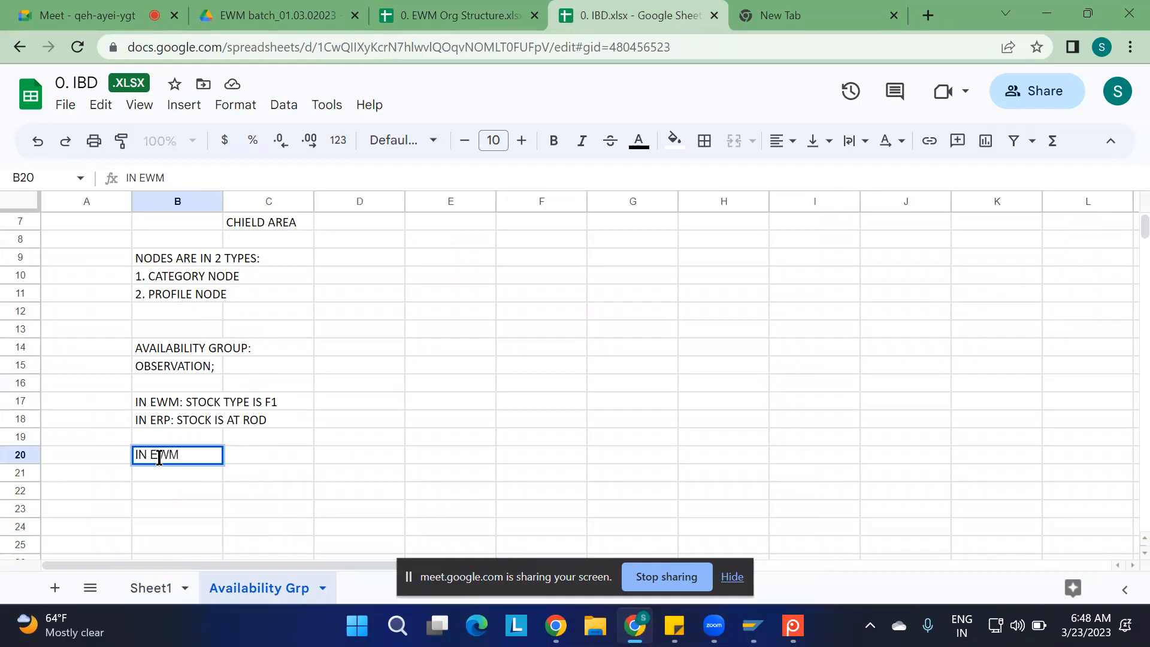
type(": STOCK Y")
key("BackSpace")
type("T")
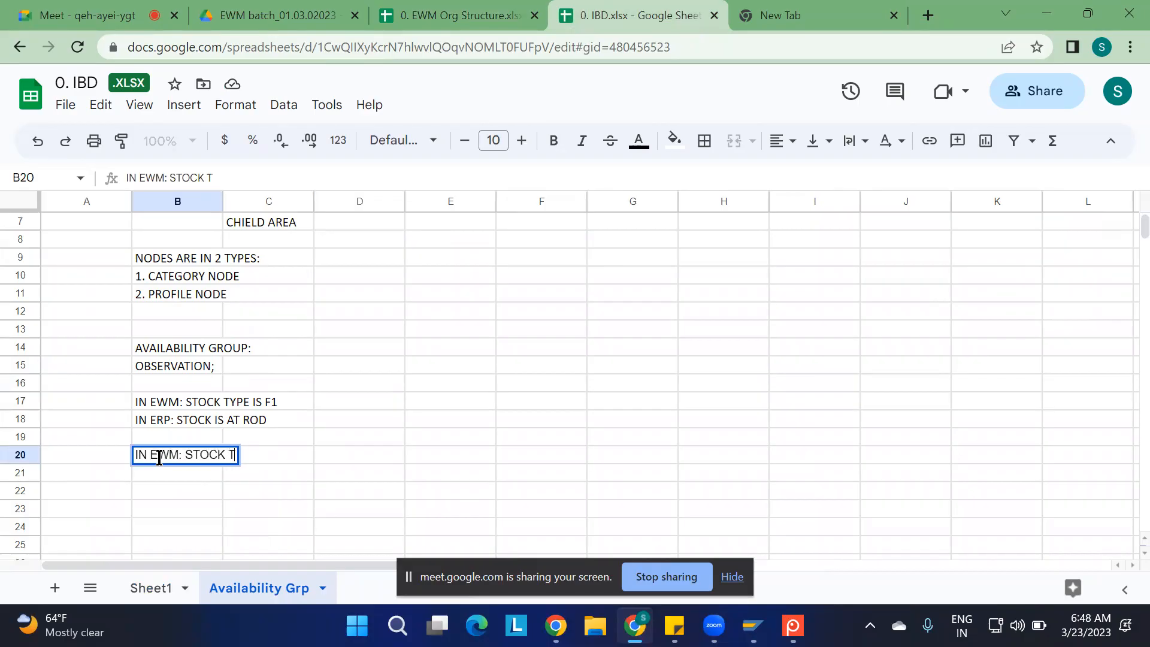
type("YPE IS ")
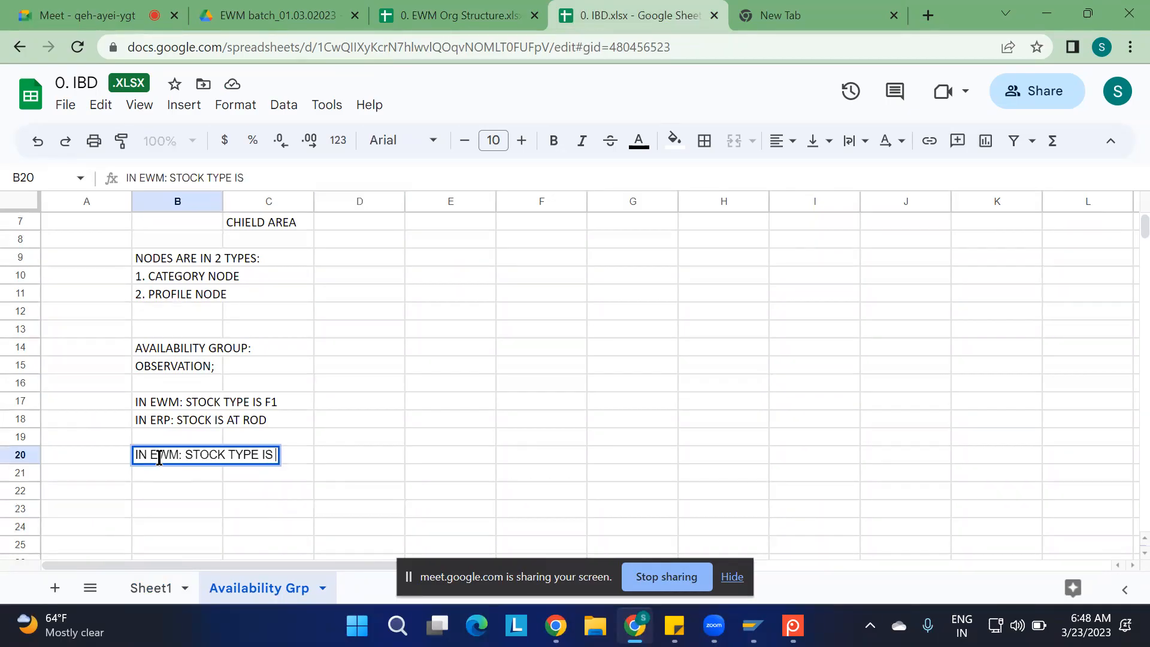
type("F2")
key("Return")
Enter the note "IN ERP: STOCK IS @ AFS" in cell B21
type("IN ERP")
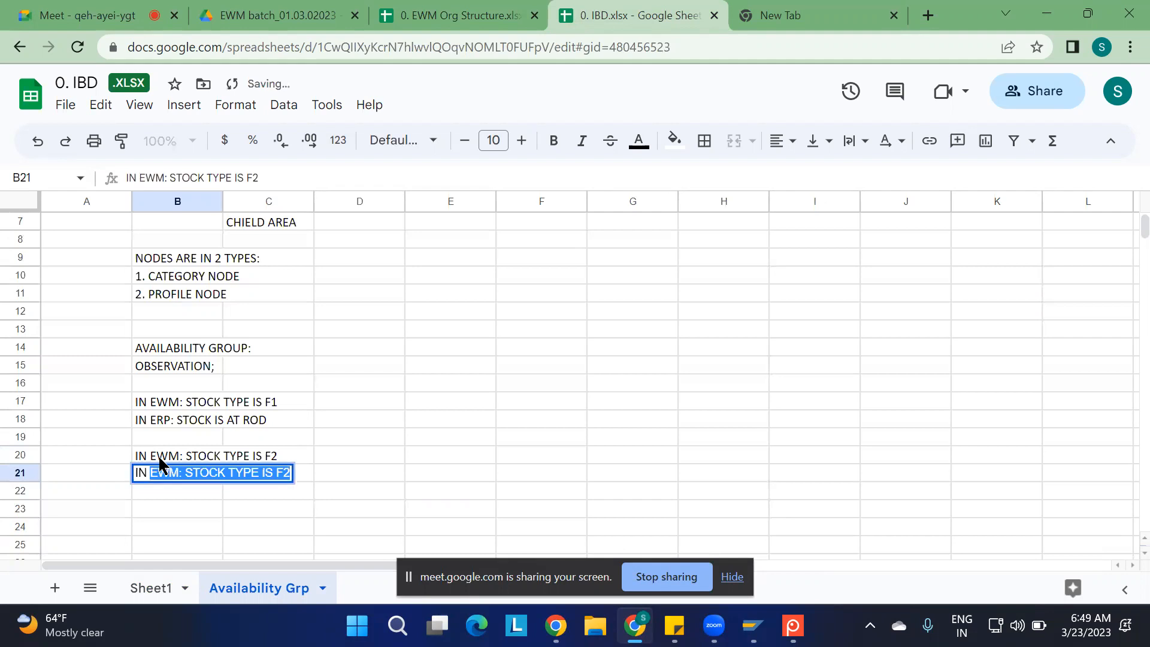
type(": ST")
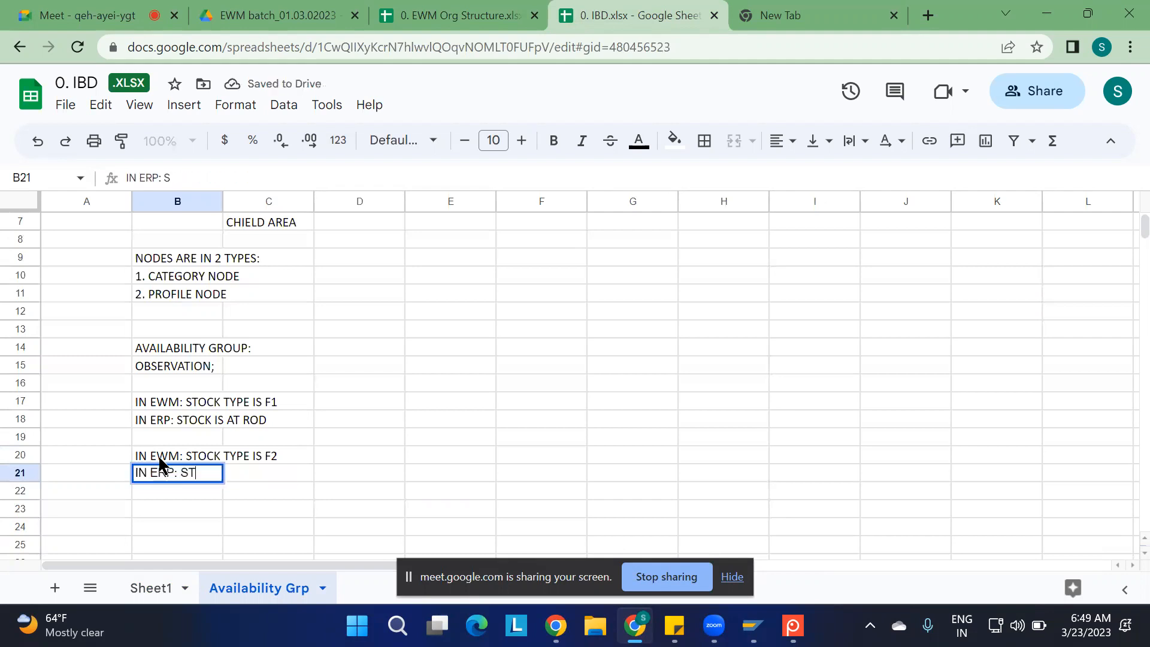
type("OCK IS @")
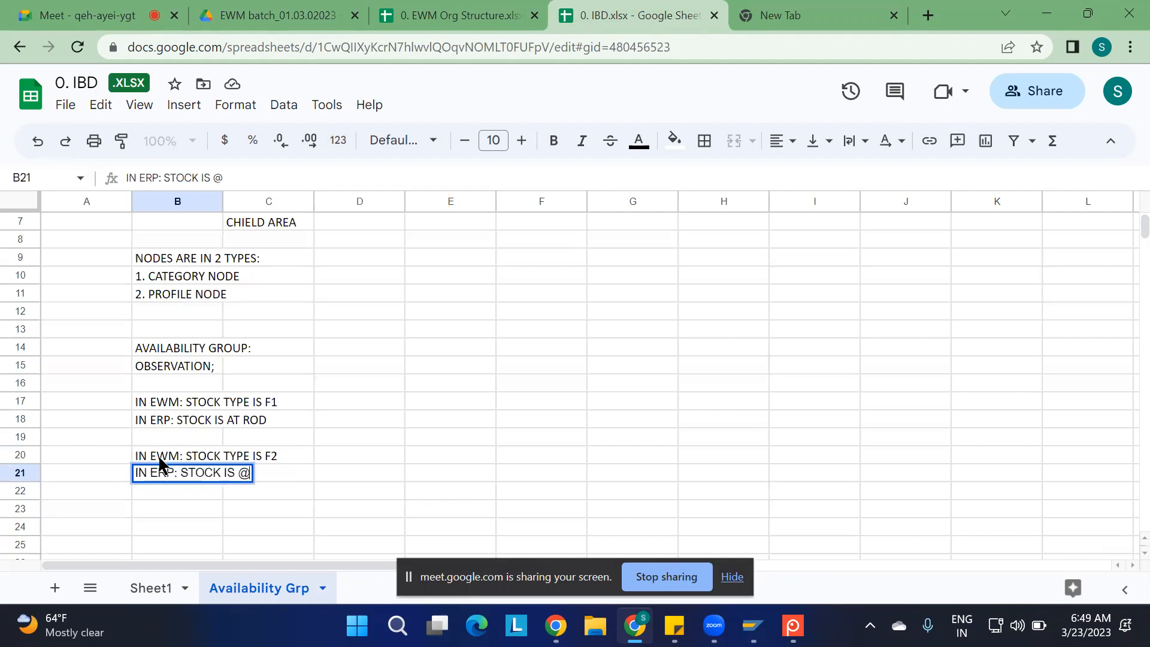
type(" AFS")
Enter the note "THEN THERE IS A RELATION BETWEEN STOCK TYPE AND STORAGE LOCATION" in cell D17
left_click(402, 409)
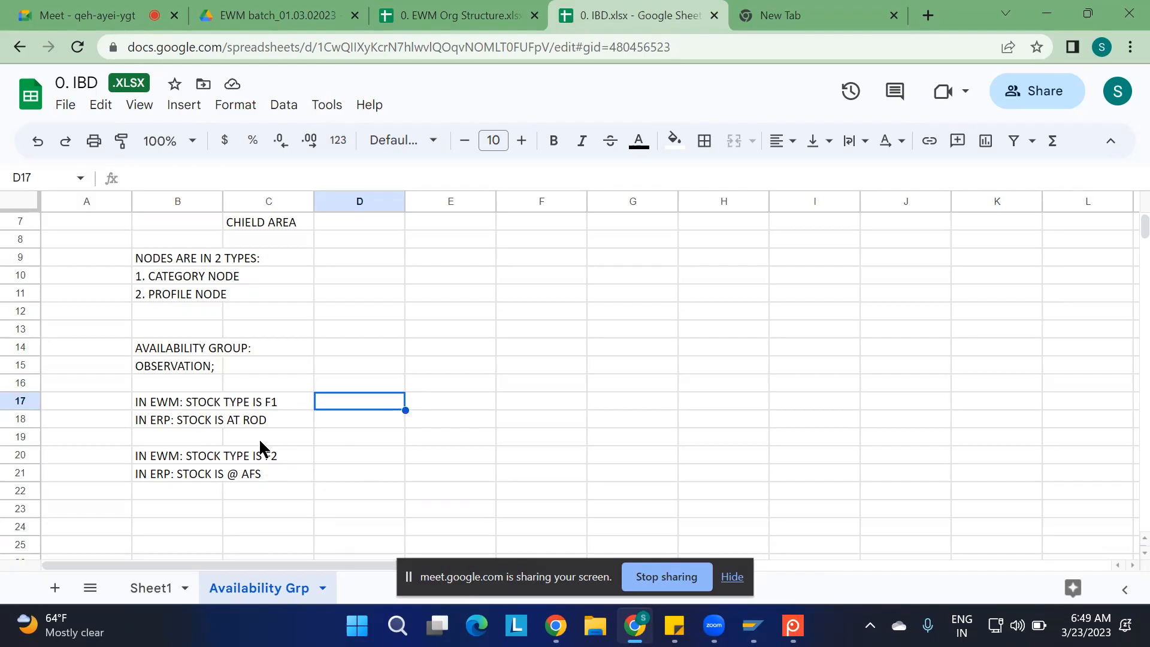
left_click(732, 576)
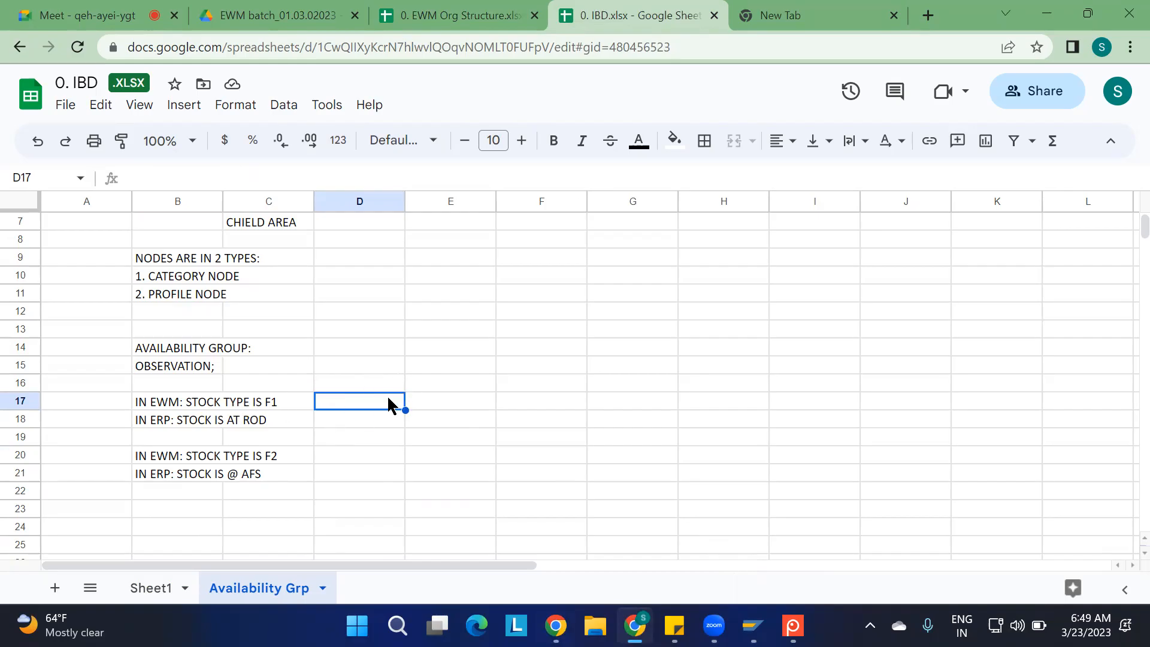
type("T")
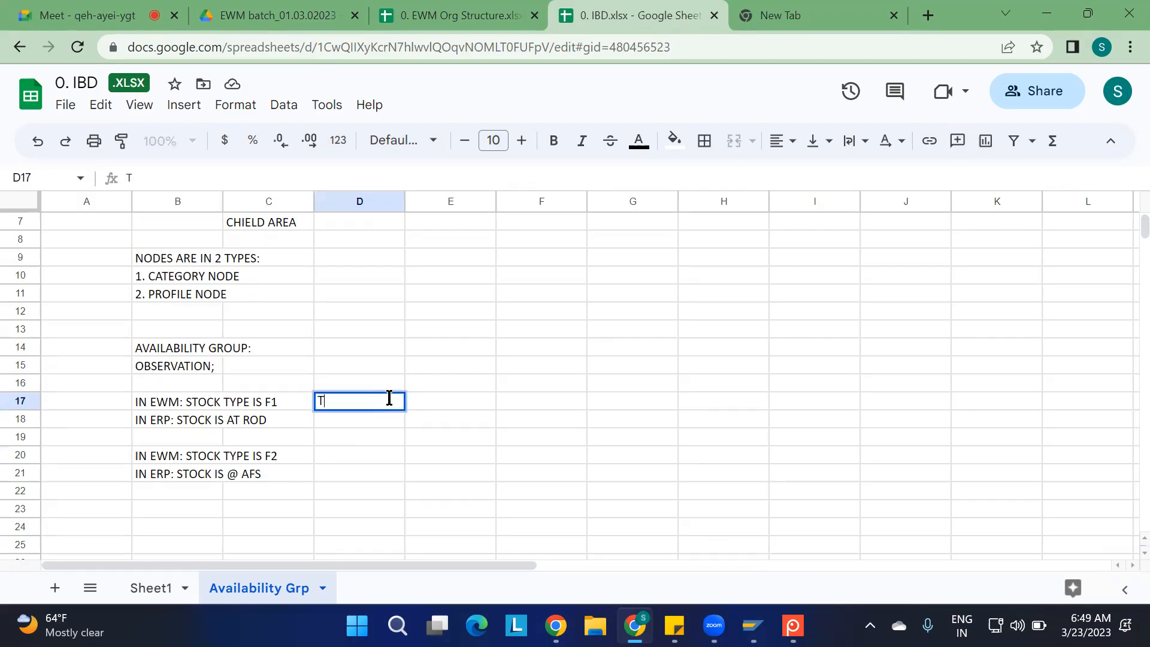
type("HEN THERE IS ")
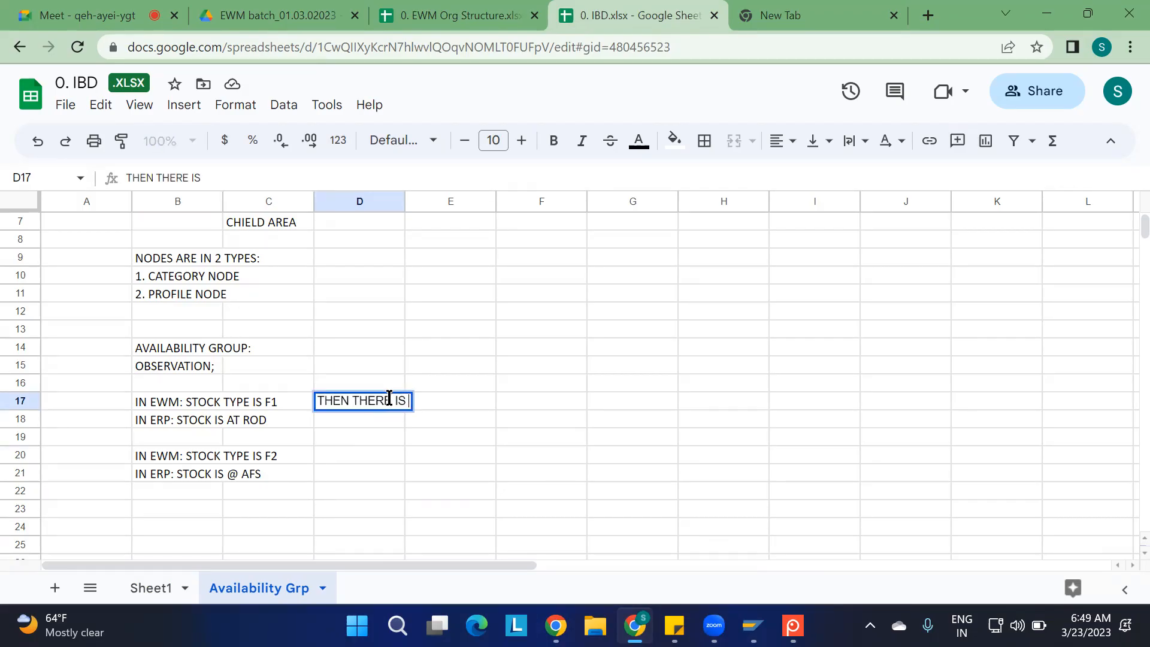
type("A RELATION BETWEE")
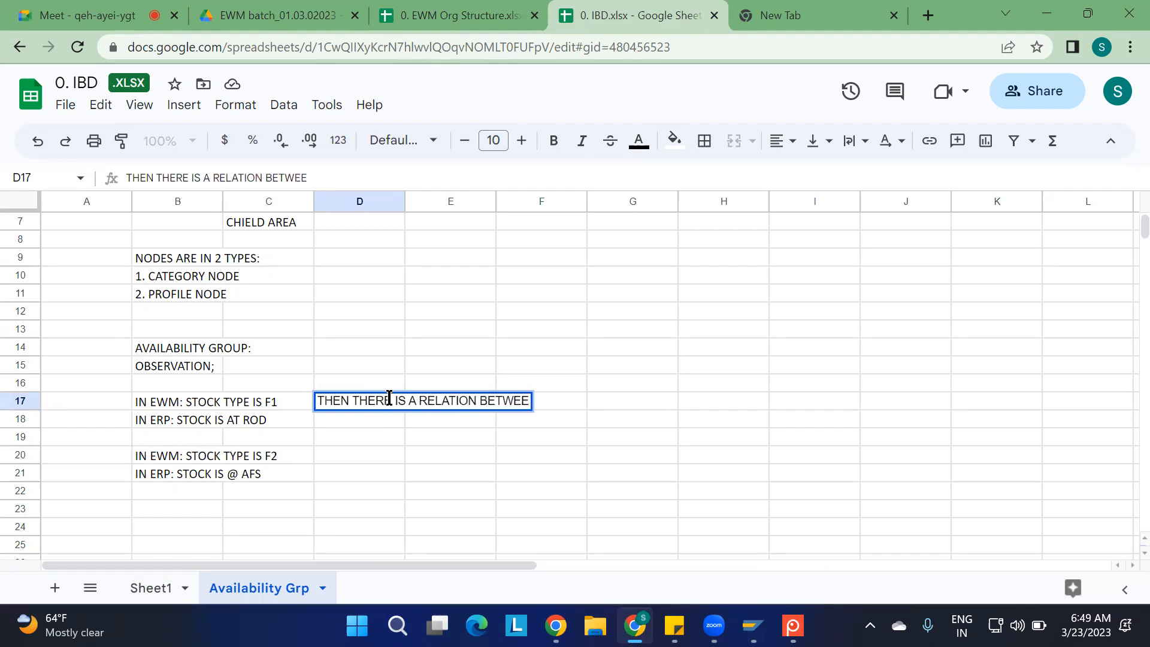
type("N STOCK TYPE N")
key("BackSpace")
type("AD")
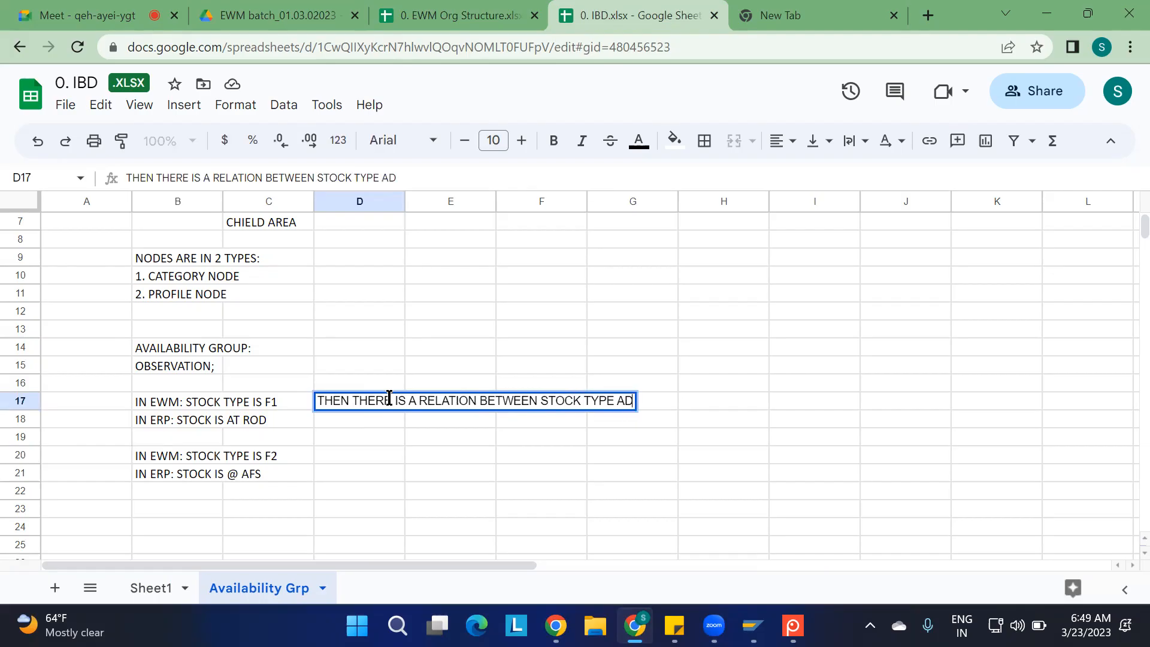
key("BackSpace")
type("ND ST")
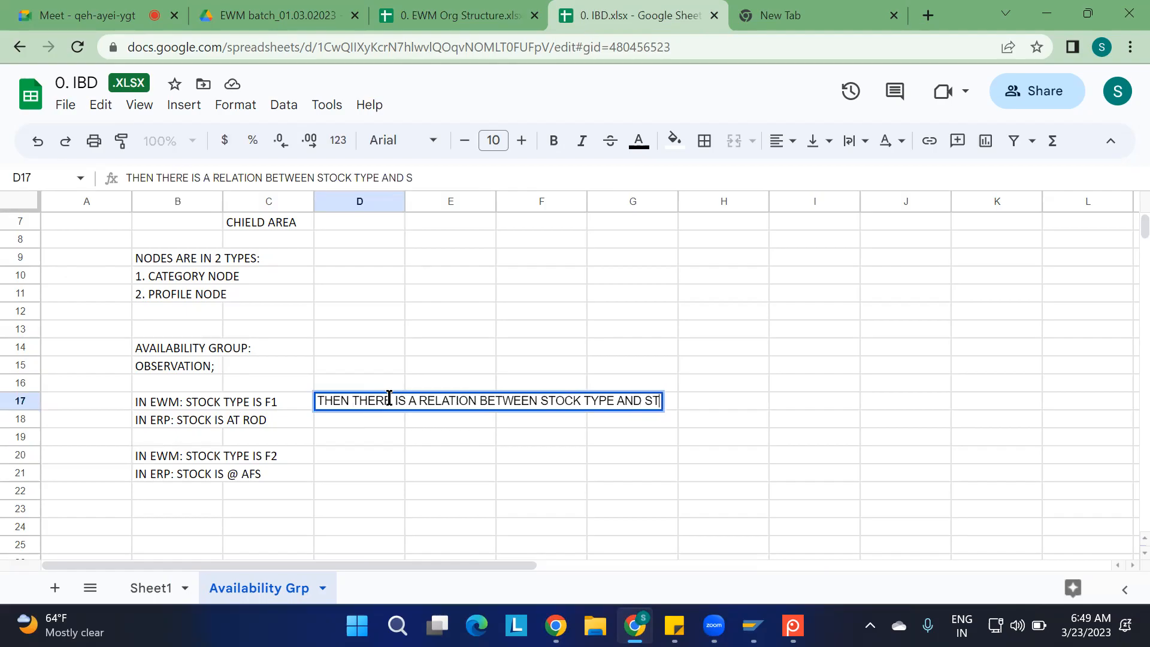
type("ORAGE LOCA")
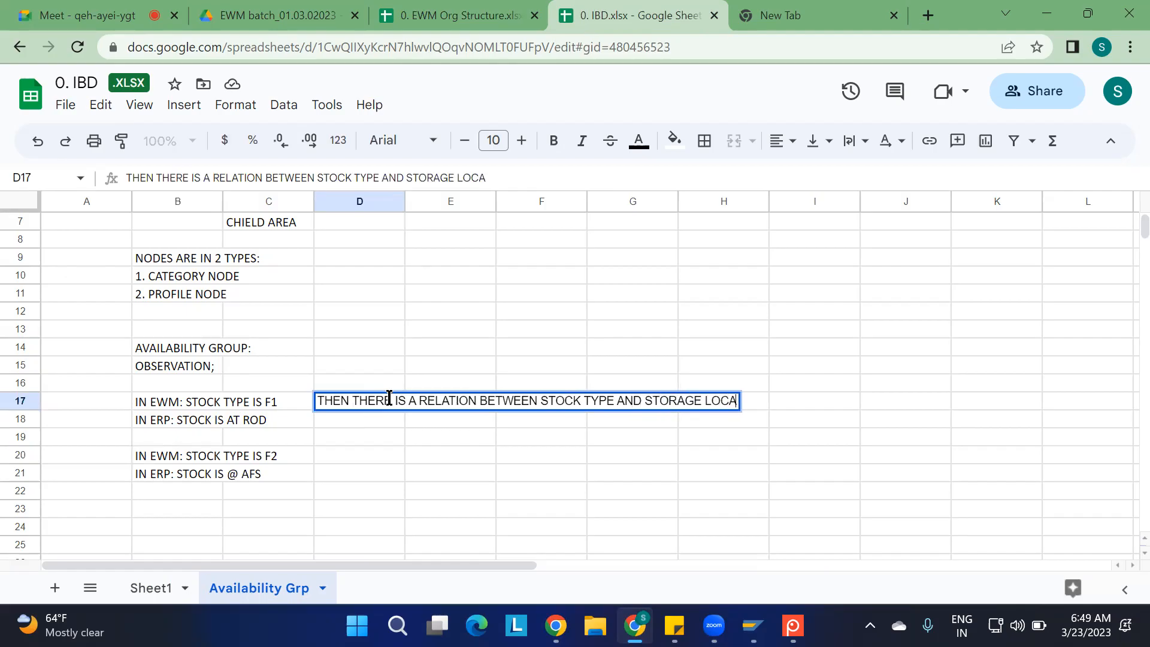
type("TION")
left_click(408, 456)
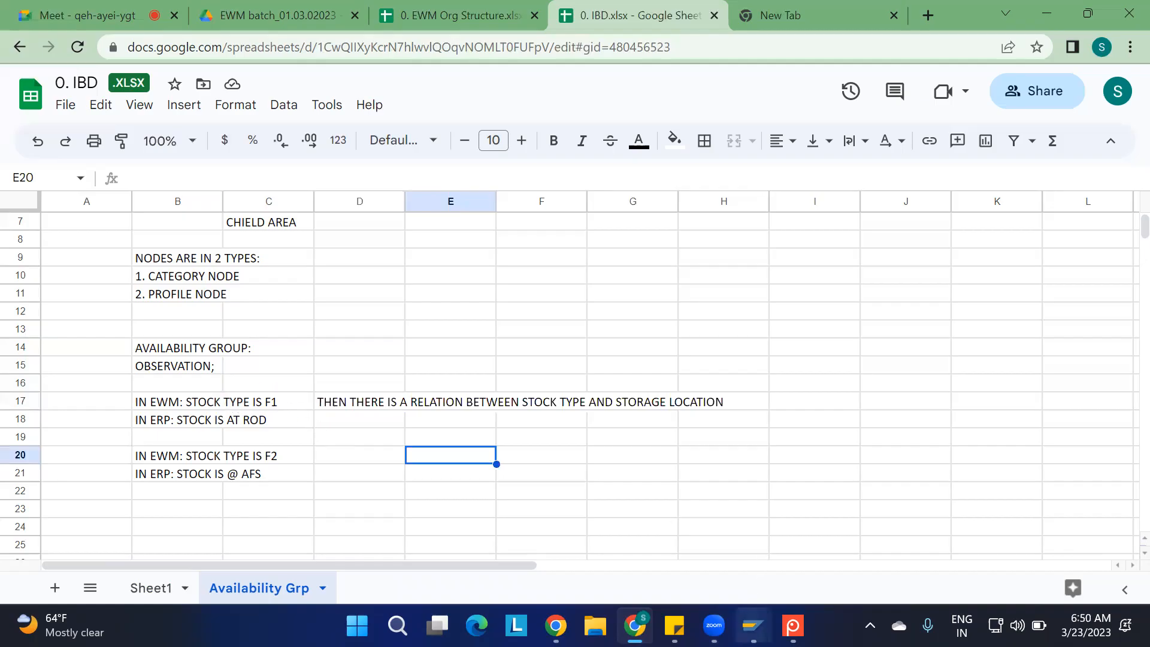
Switch to the SAP Create Inbound Delivery session, start transaction SPRO in it and display the SAP Reference IMG
mouse_move(752, 626)
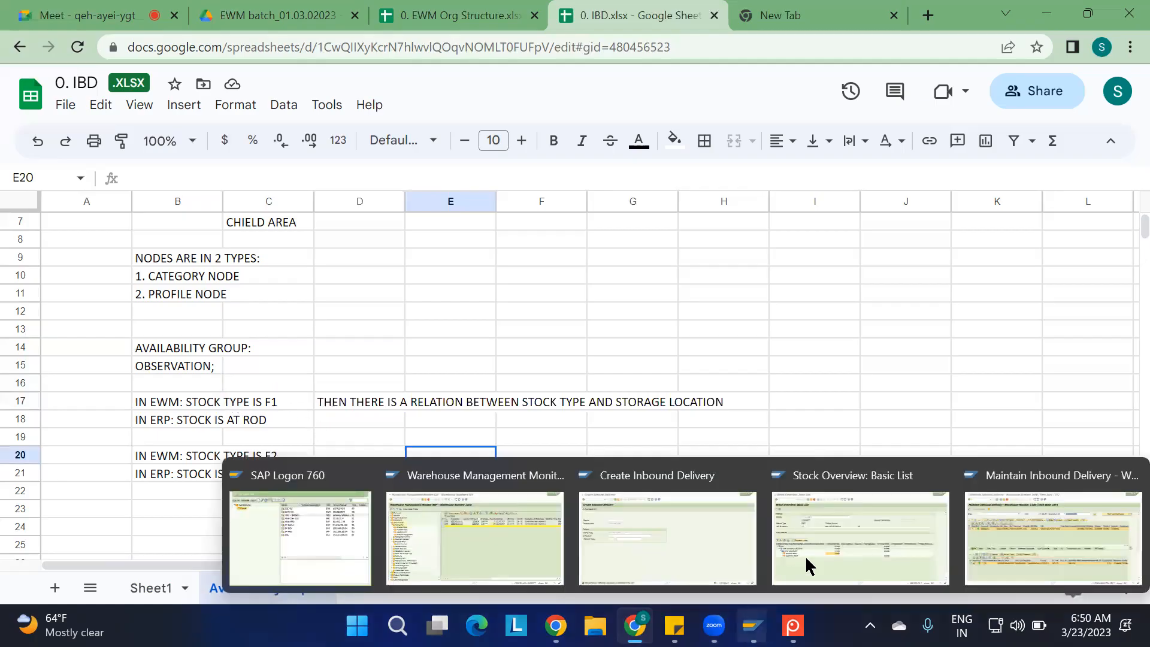
left_click(672, 531)
left_click(120, 46)
type("/NSPRO")
key("Return")
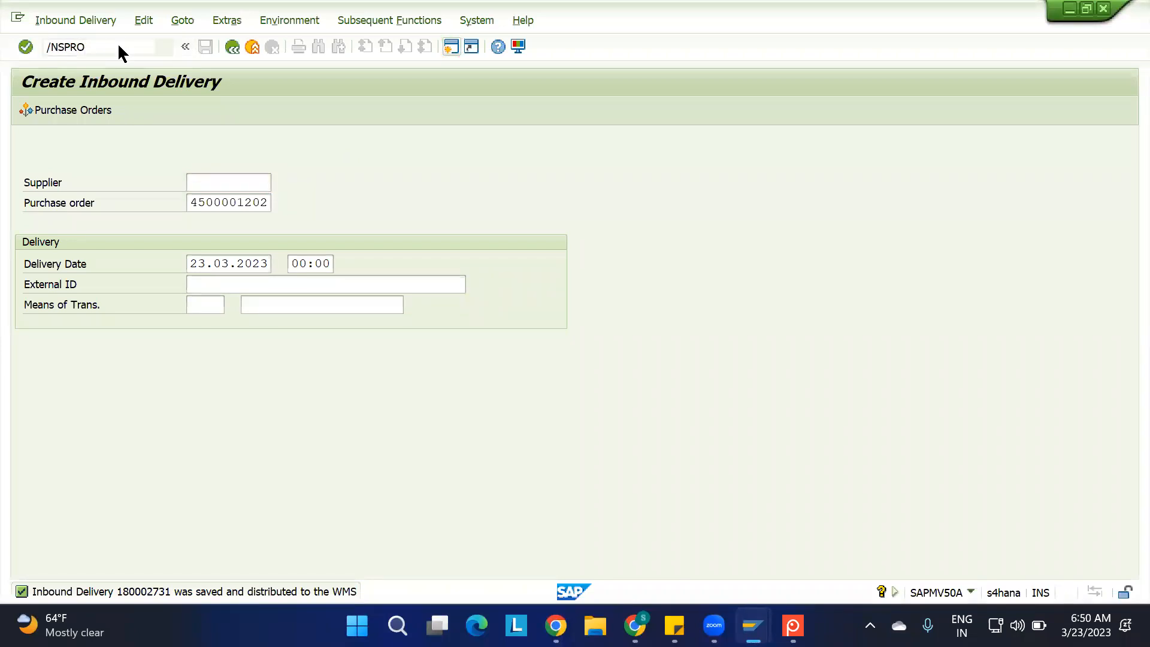
left_click(81, 106)
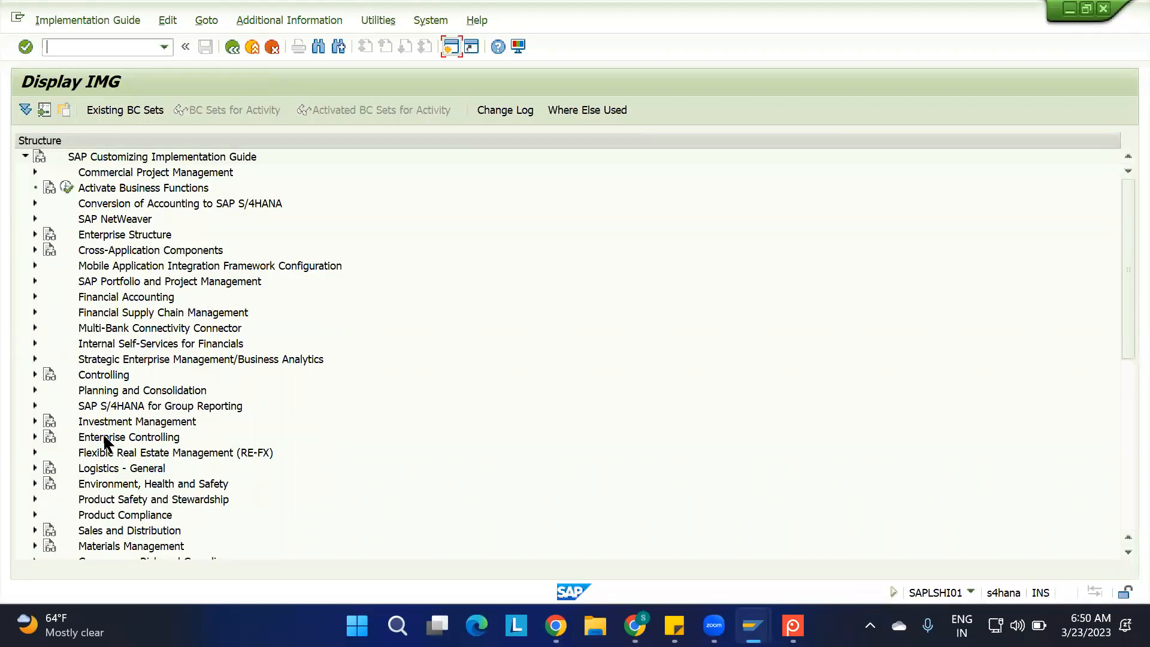
Open Map Storage Locations from ERP System to EWM in the Goods Movements settings of Extended Warehouse Management's ERP integration interfaces
scroll(103, 467, "down", 4)
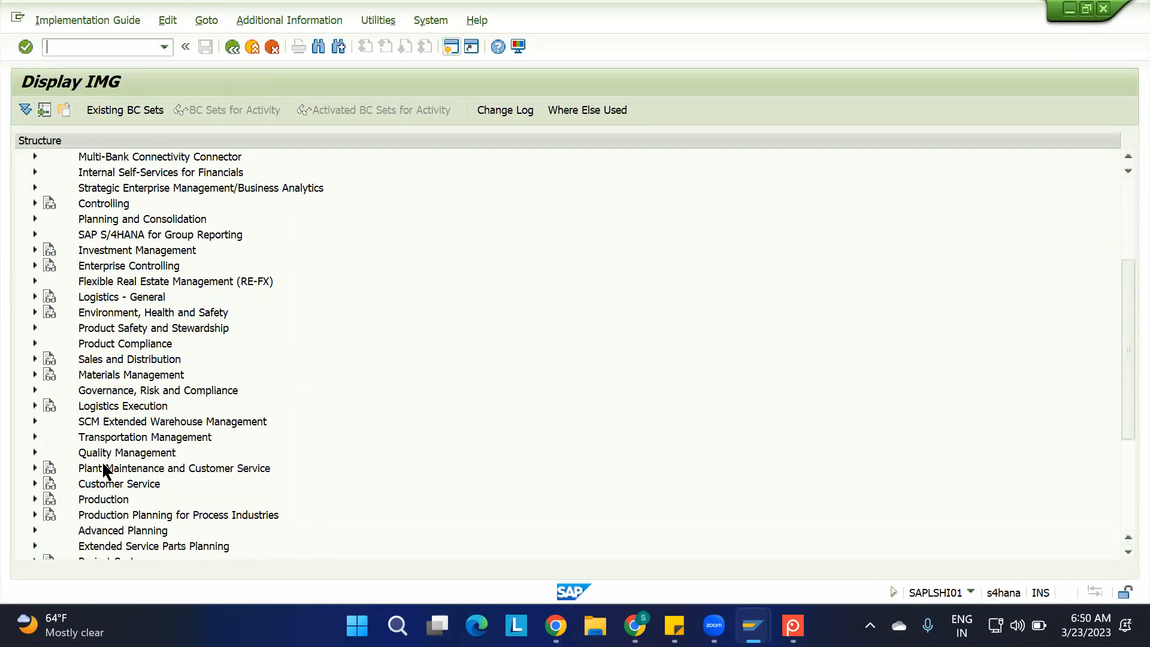
left_click(35, 421)
left_click(45, 437)
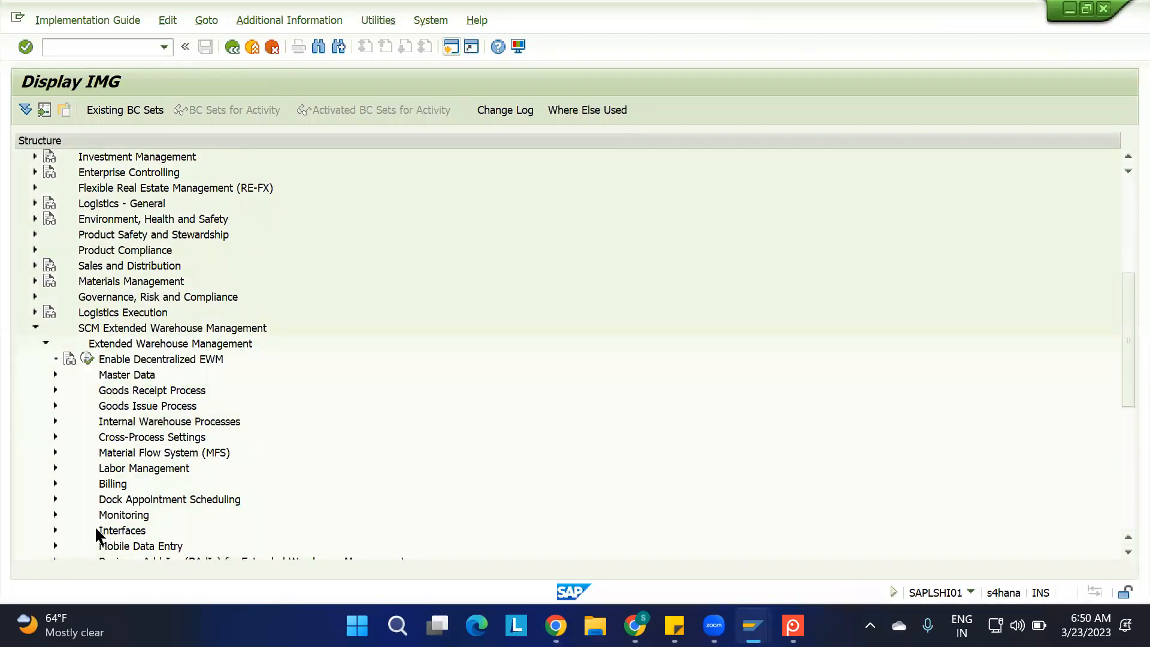
left_click(55, 531)
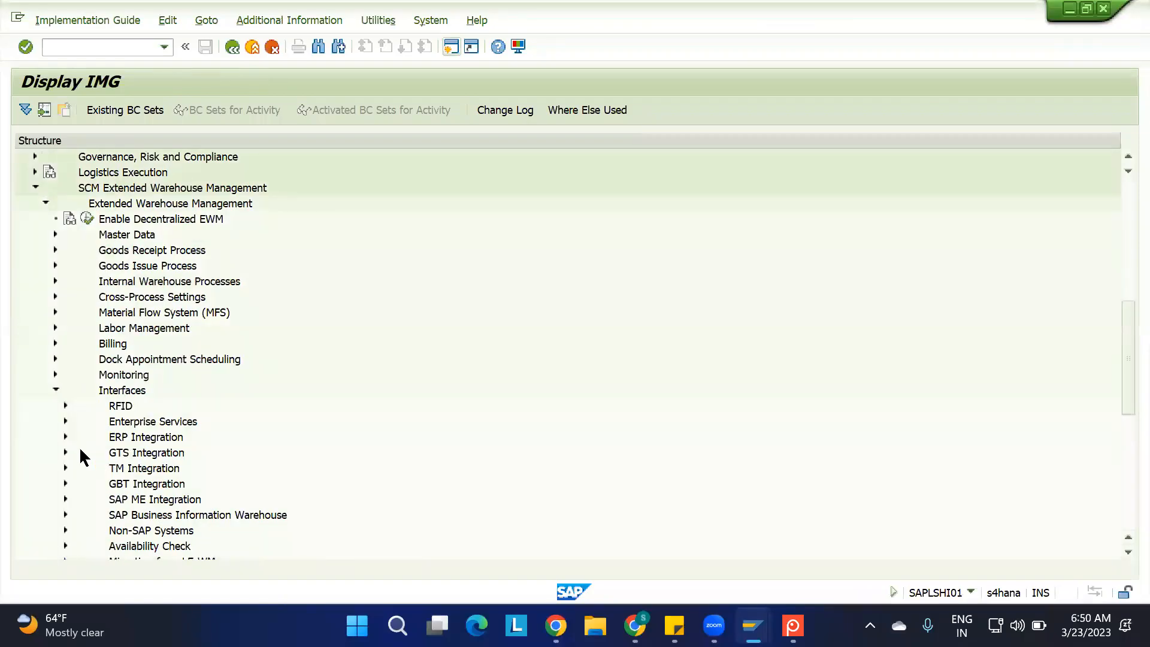
left_click(66, 436)
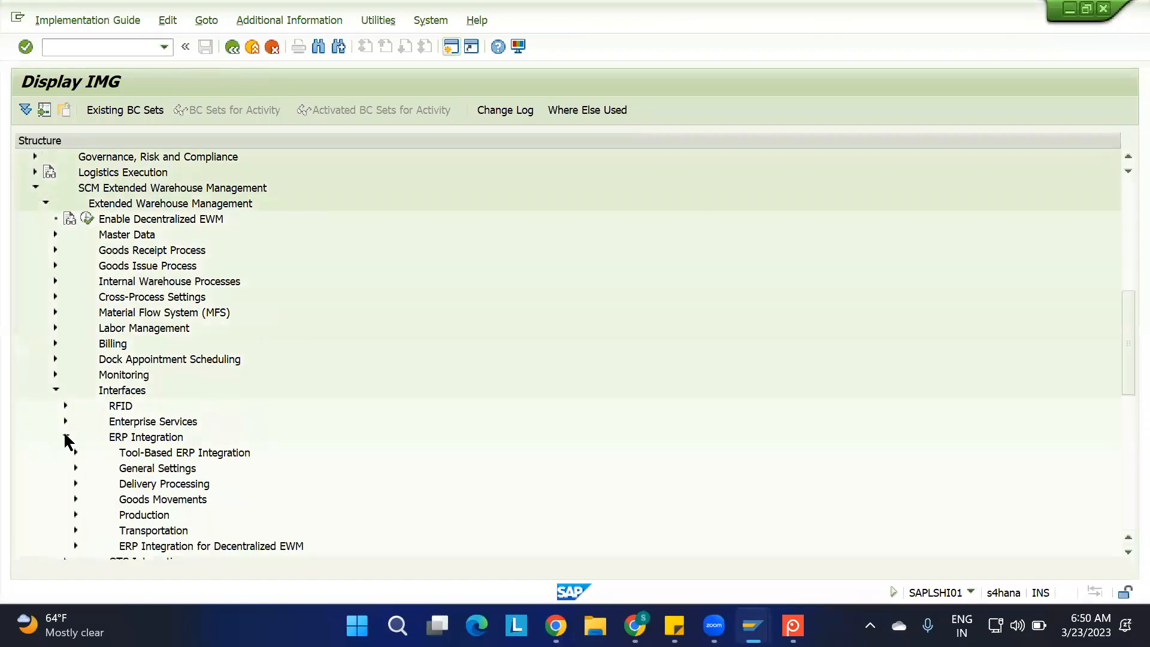
left_click(76, 499)
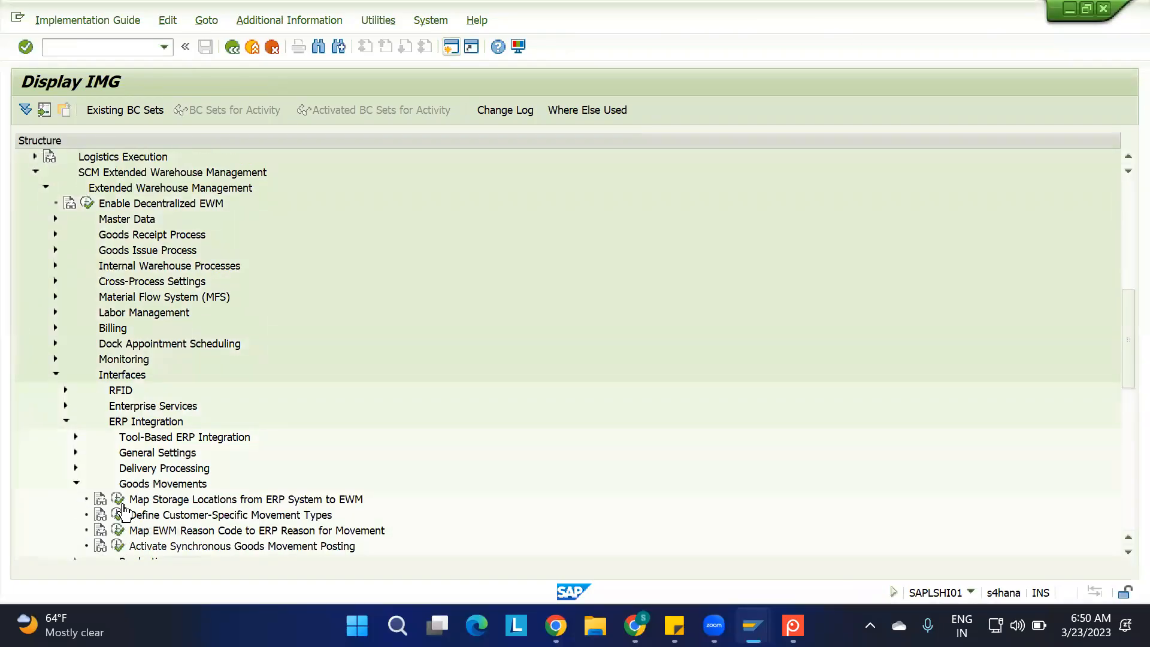
left_click(114, 497)
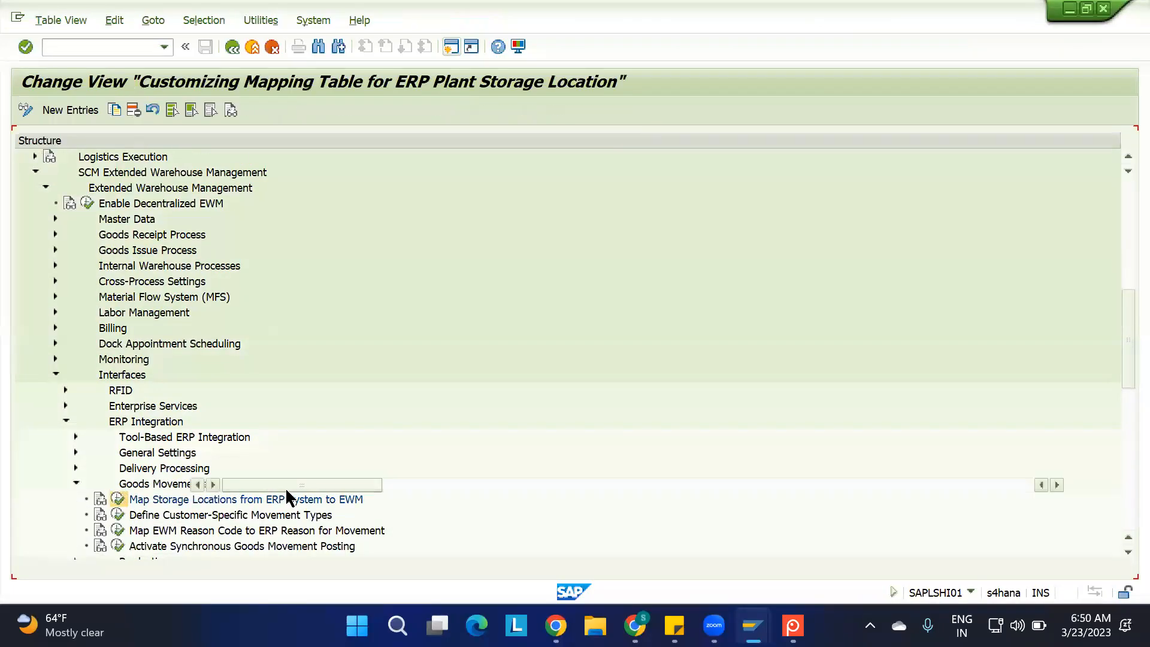
Position the mapping table on plant 1100 and examine the availability group assigned to its ROD storage location
left_click(242, 546)
type("110")
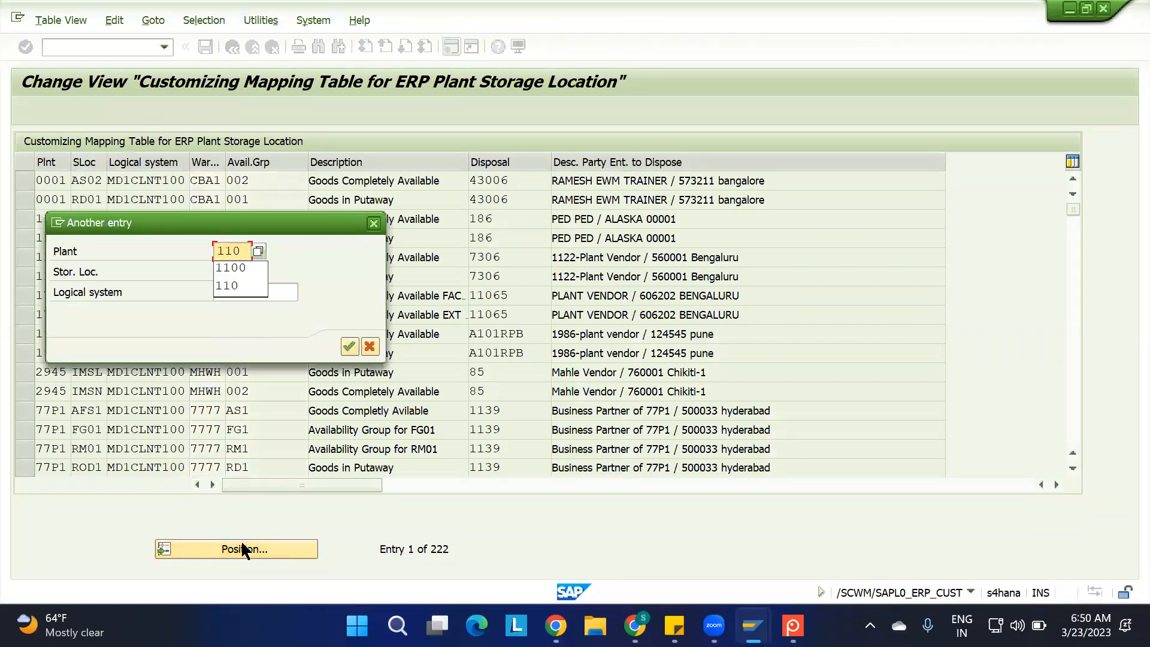
key("Return")
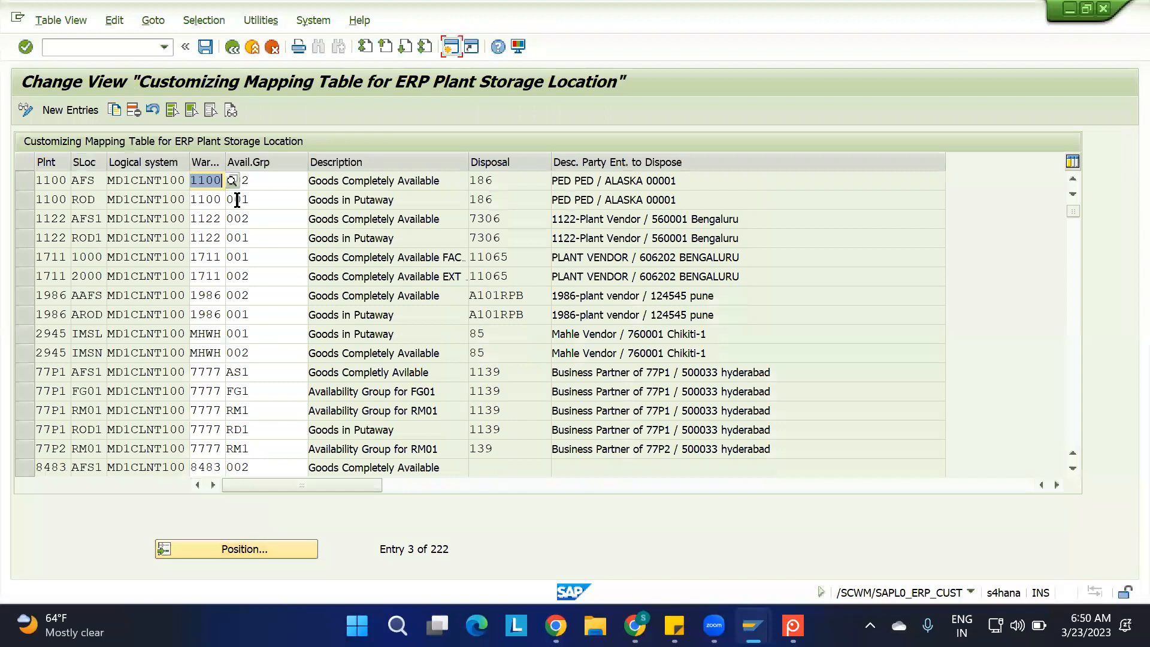
left_click(96, 200)
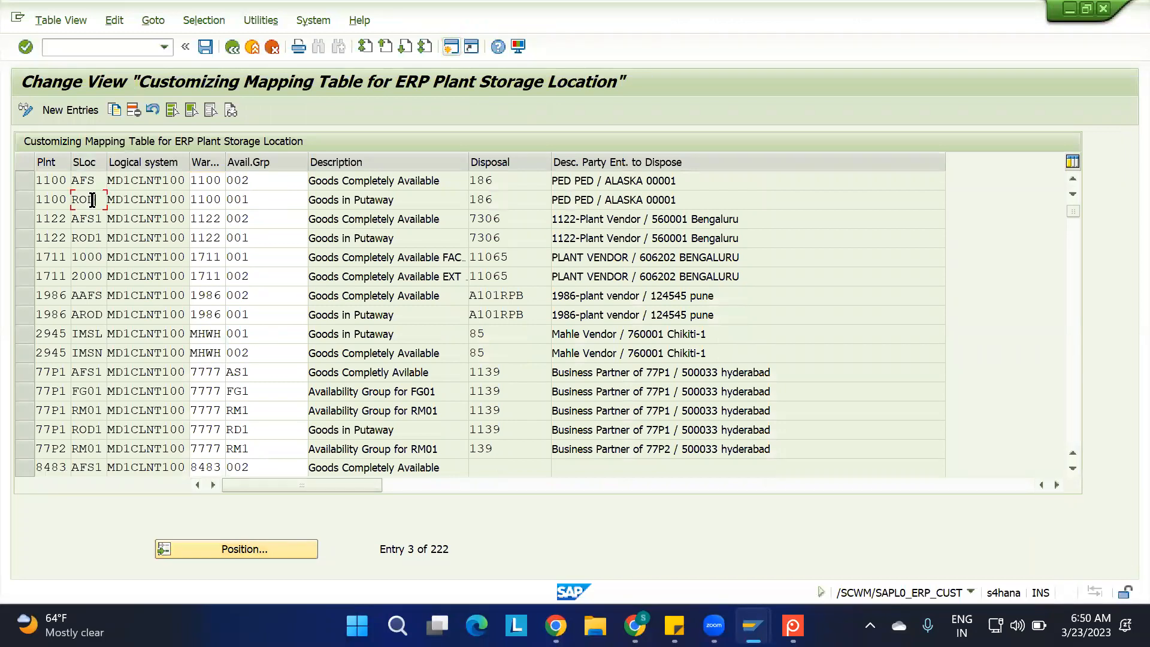
left_click(255, 198)
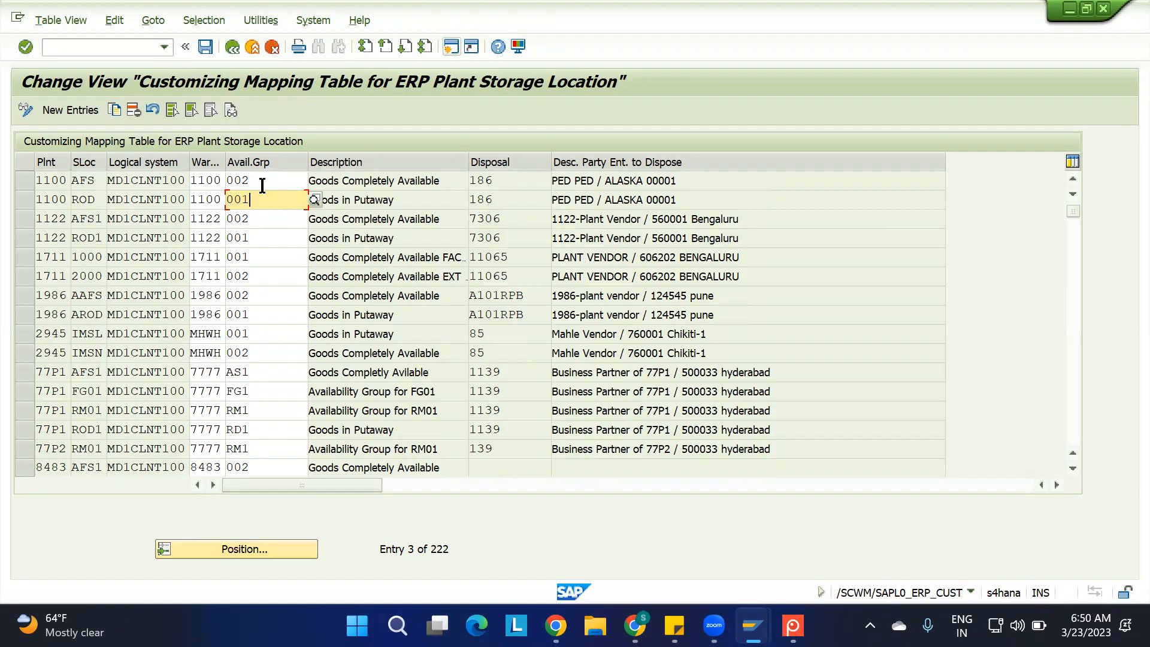
left_click_drag(269, 196, 210, 191)
Return to the IBD spreadsheet in Chrome and enter "IT WILL HELP US TO UNDERSTAND THE STOCK TYPE" in cell D14 beside the availability group heading
mouse_move(752, 625)
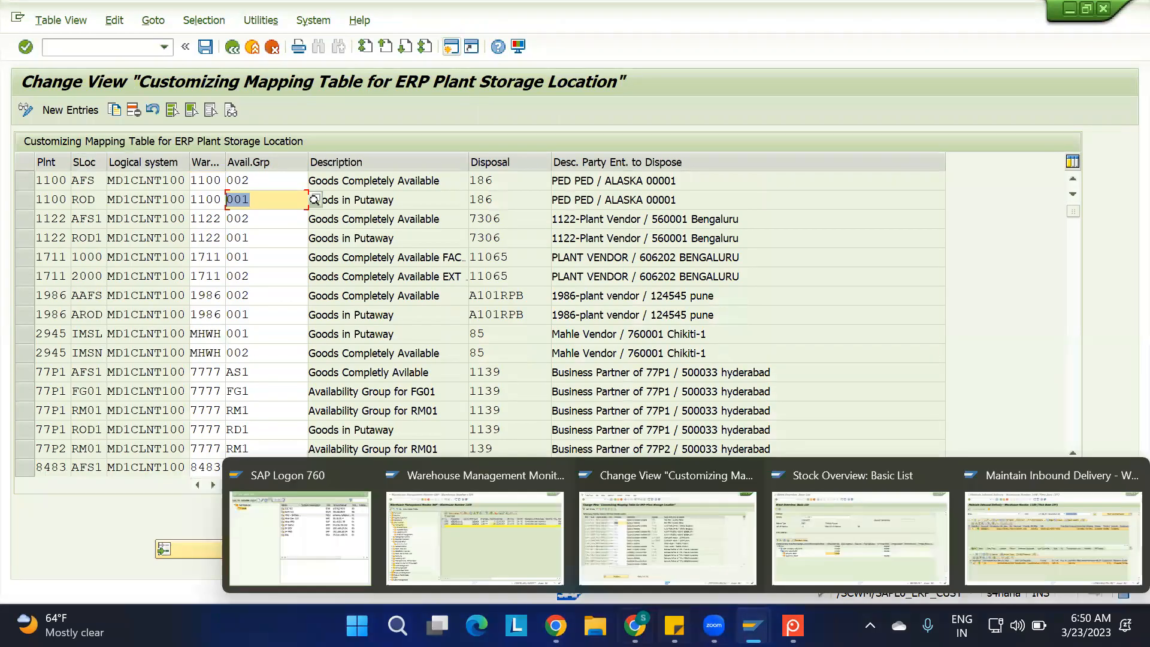
left_click(635, 626)
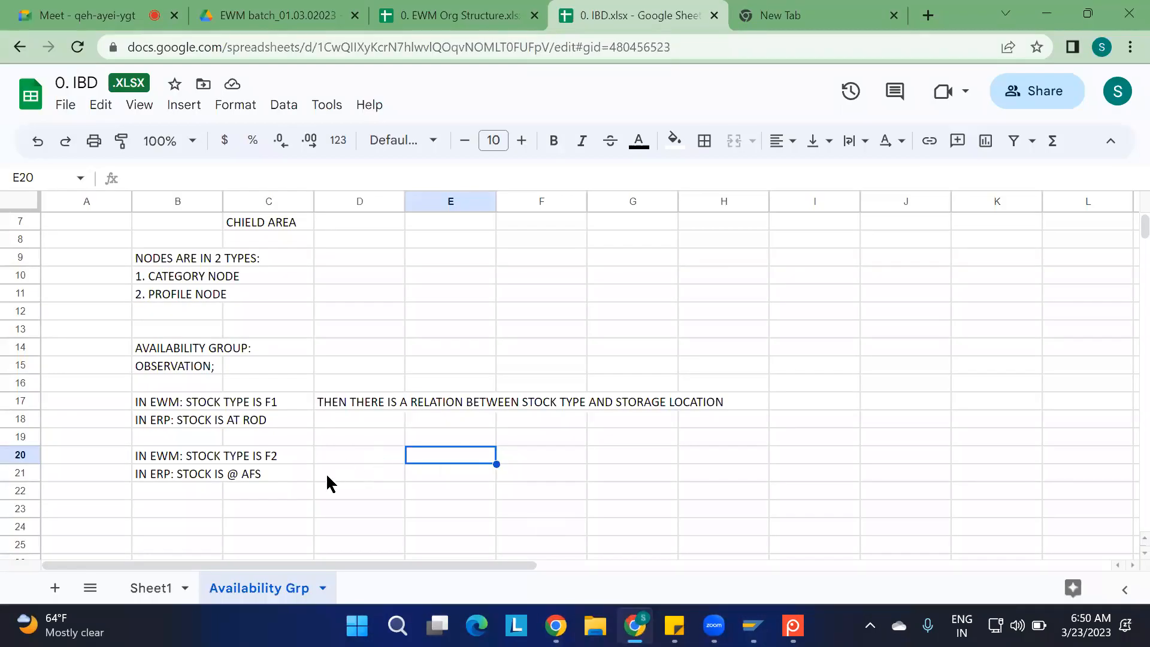
scroll(328, 482, "down", 1)
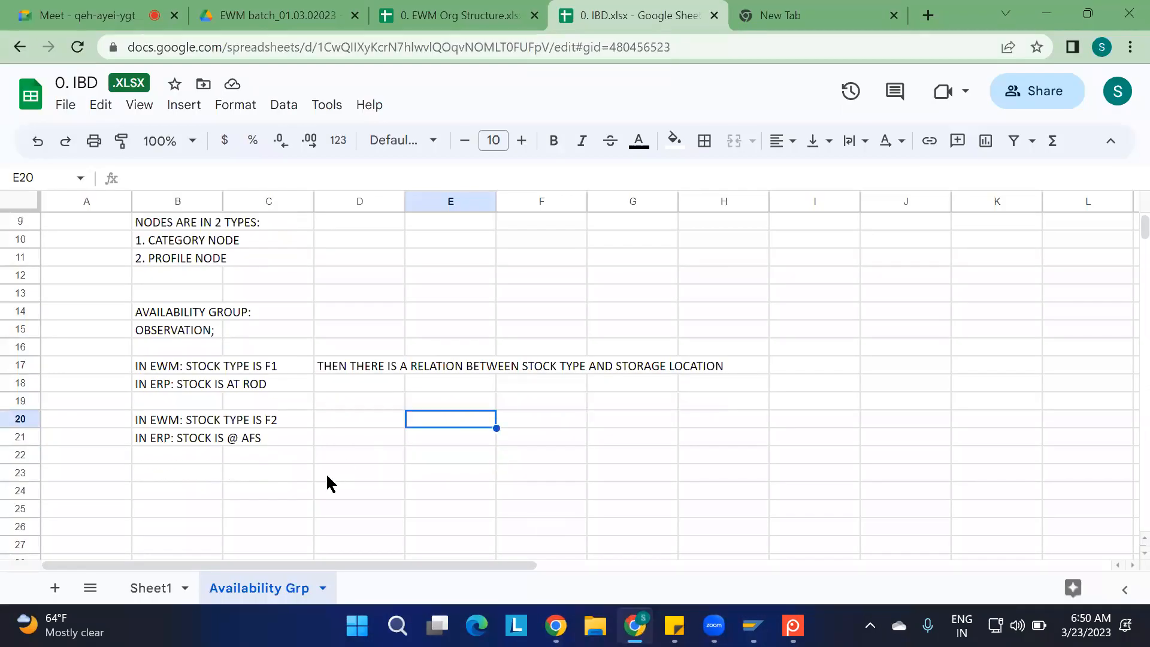
left_click(343, 316)
type("IT WILL HELP US TO UNDERSTAND THE STOCK TYPE")
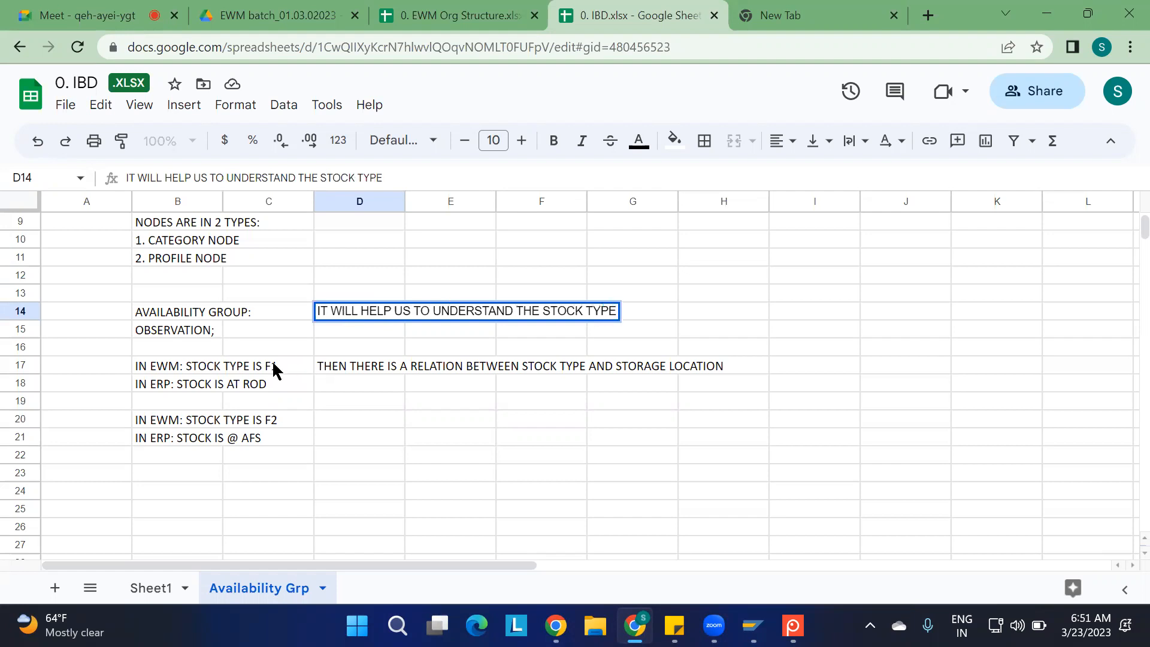
left_click(398, 441)
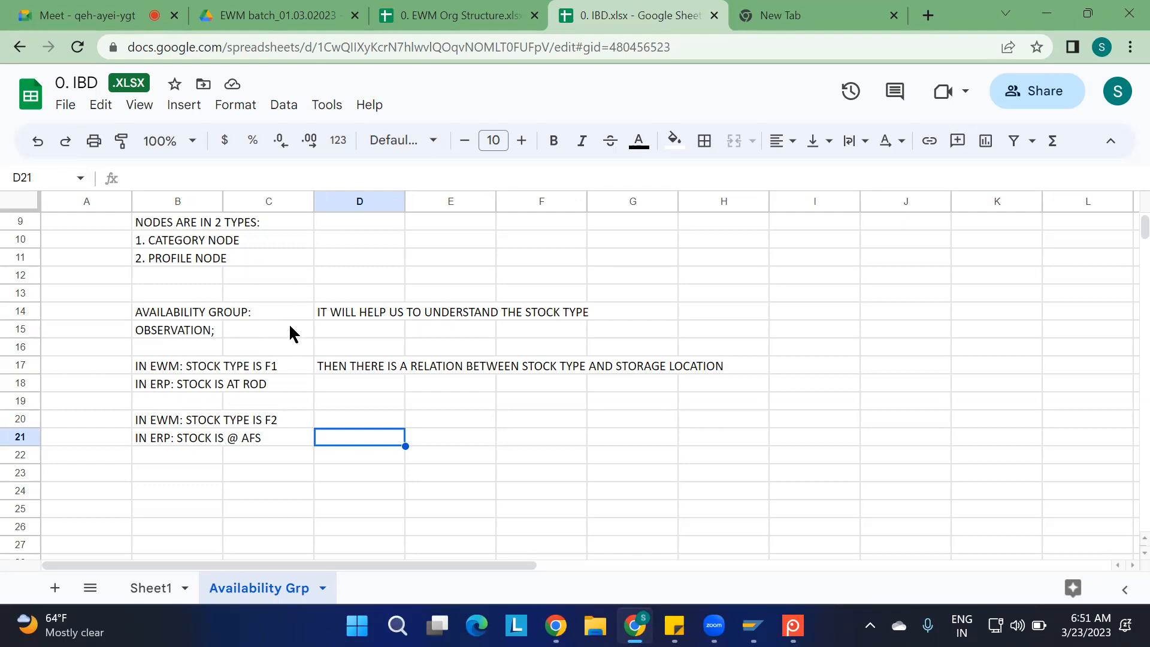
Enter the label "ERP END:" in cell C23 and "MMBE" in cell D23
scroll(349, 353, "down", 2)
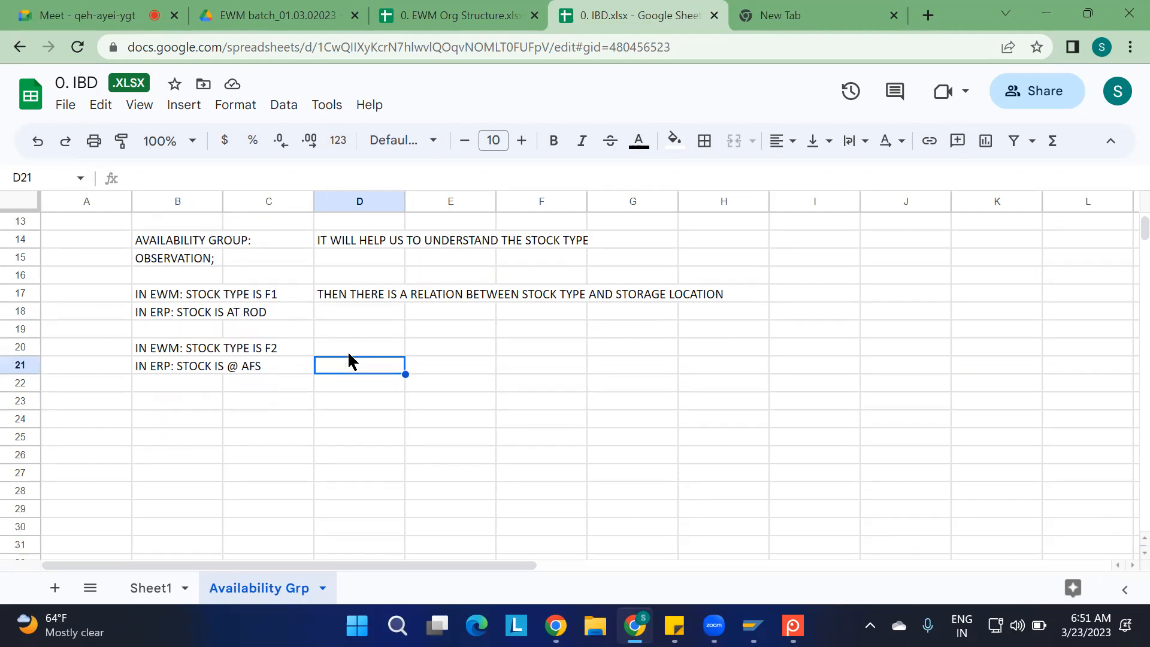
left_click(294, 409)
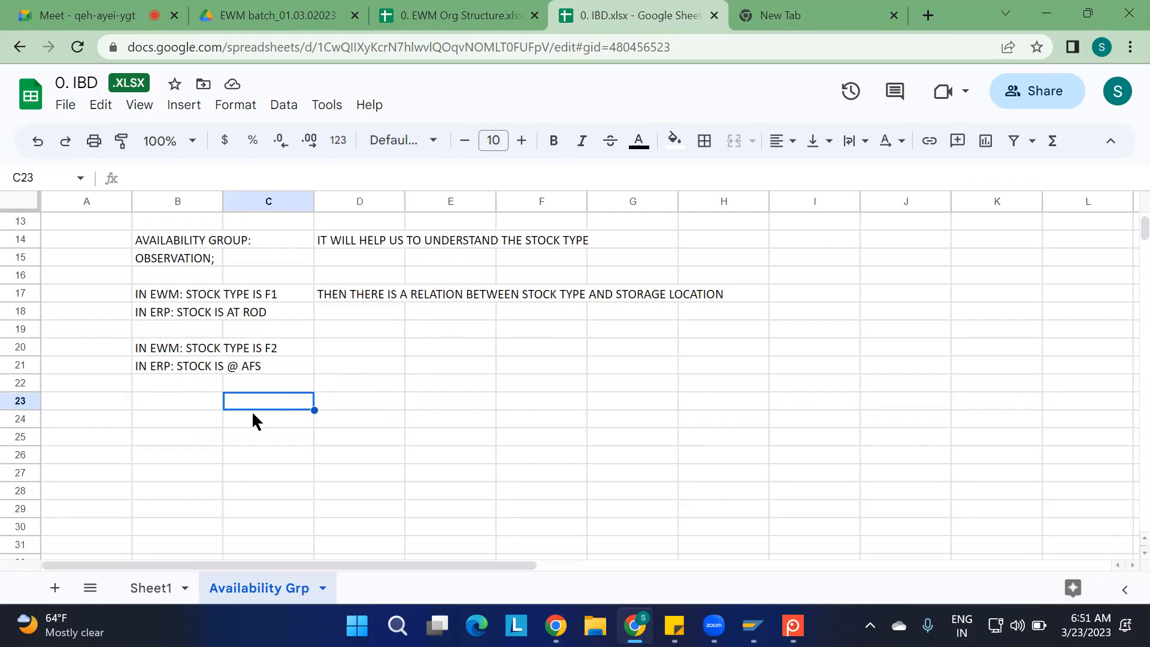
type("E")
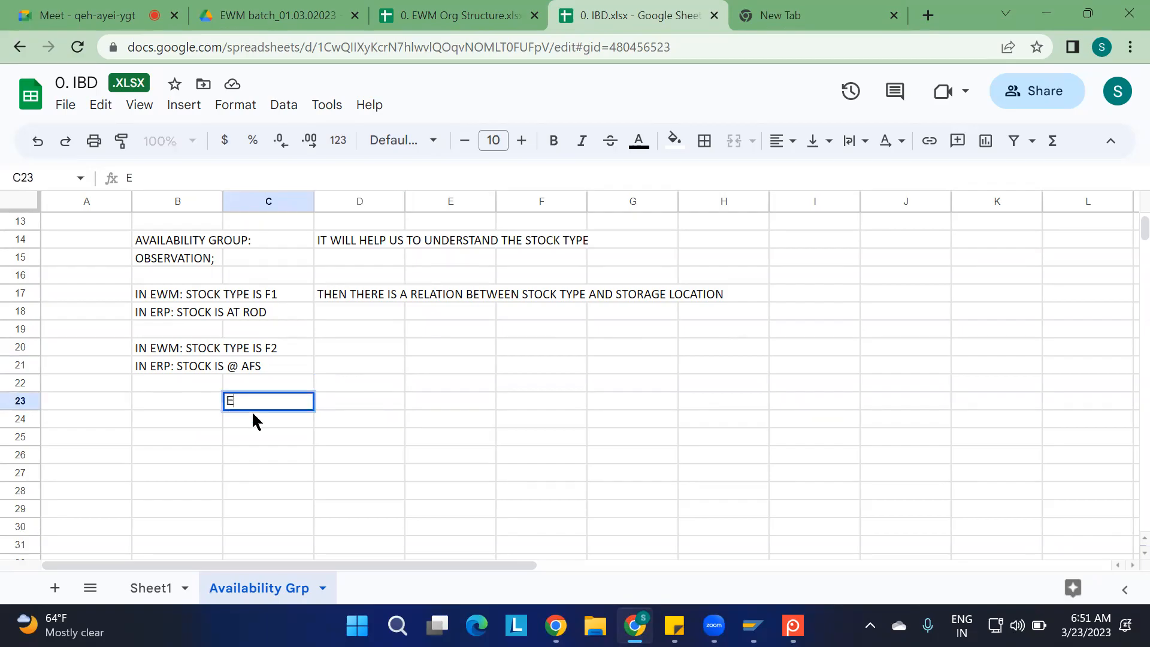
type("RP END")
type(":")
key("Tab")
type("MMBE")
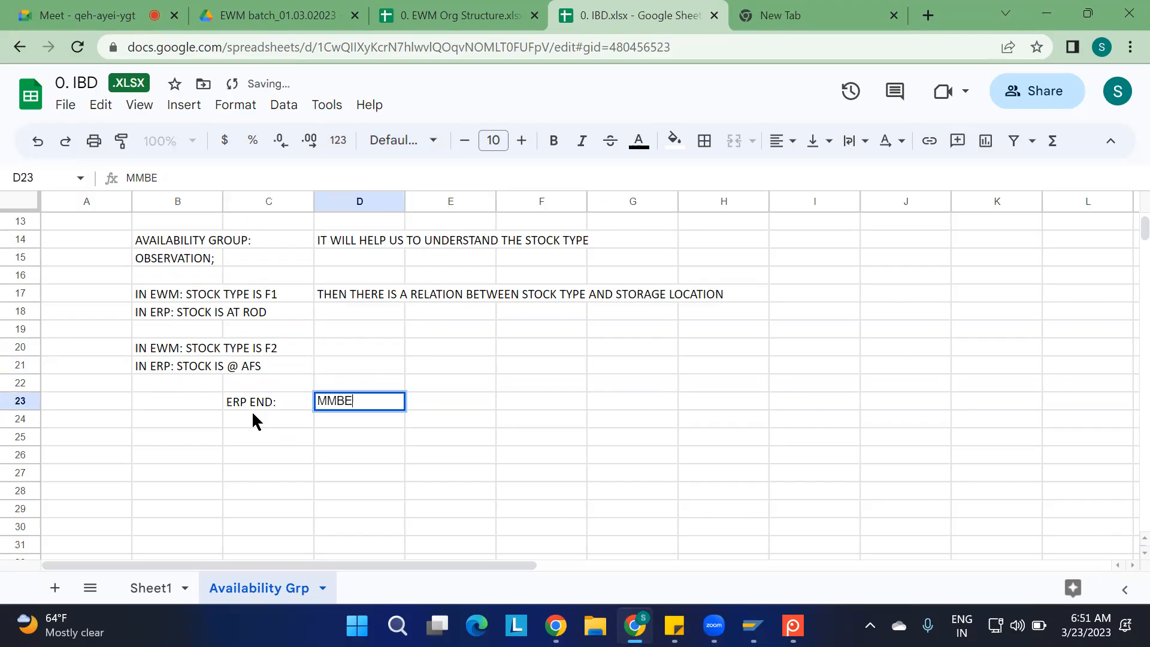
left_click(468, 451)
Switch to the SAP Stock Overview of 1100-MAT2 and examine the unrestricted-use and quality inspection columns
left_click(753, 625)
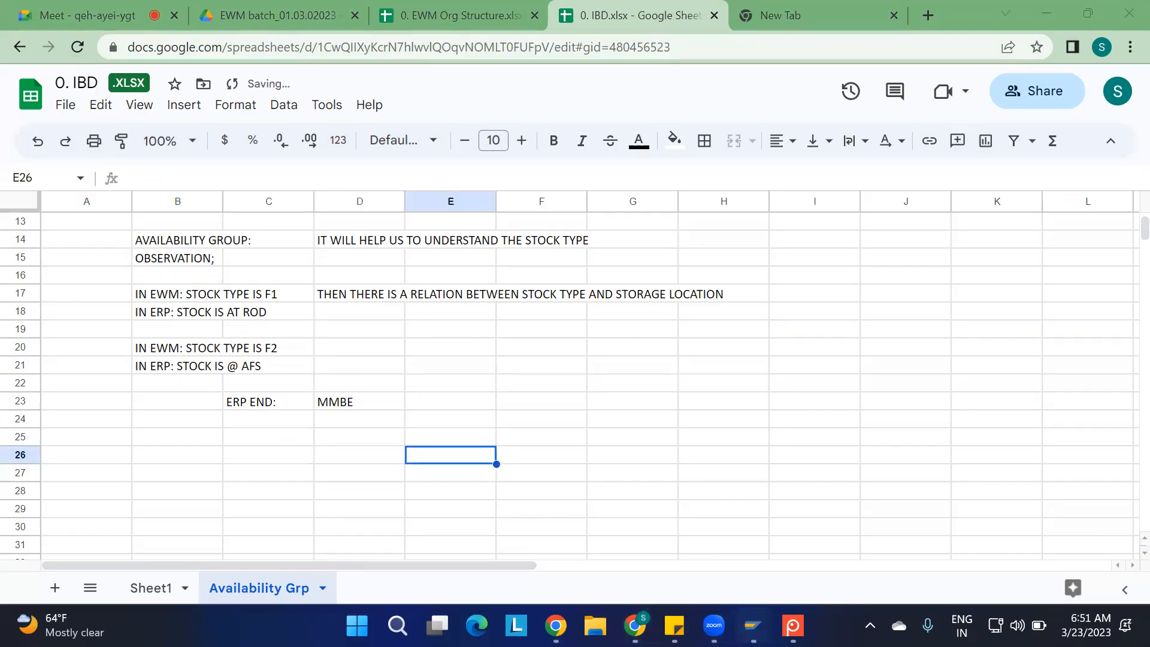
left_click(820, 523)
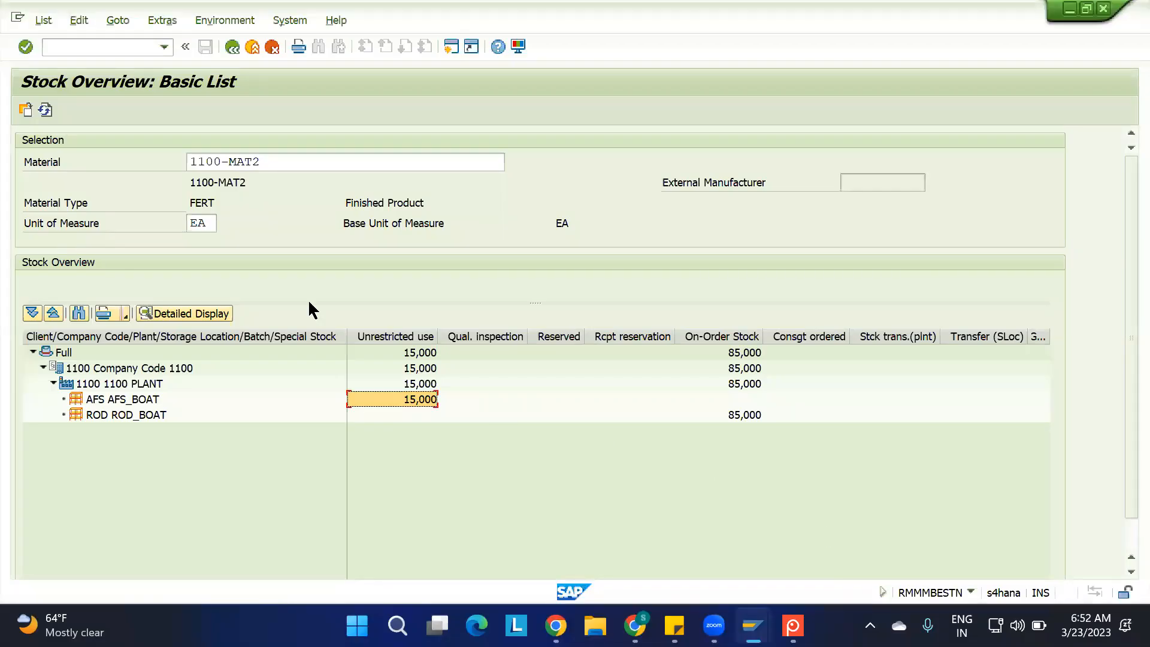
left_click(403, 336)
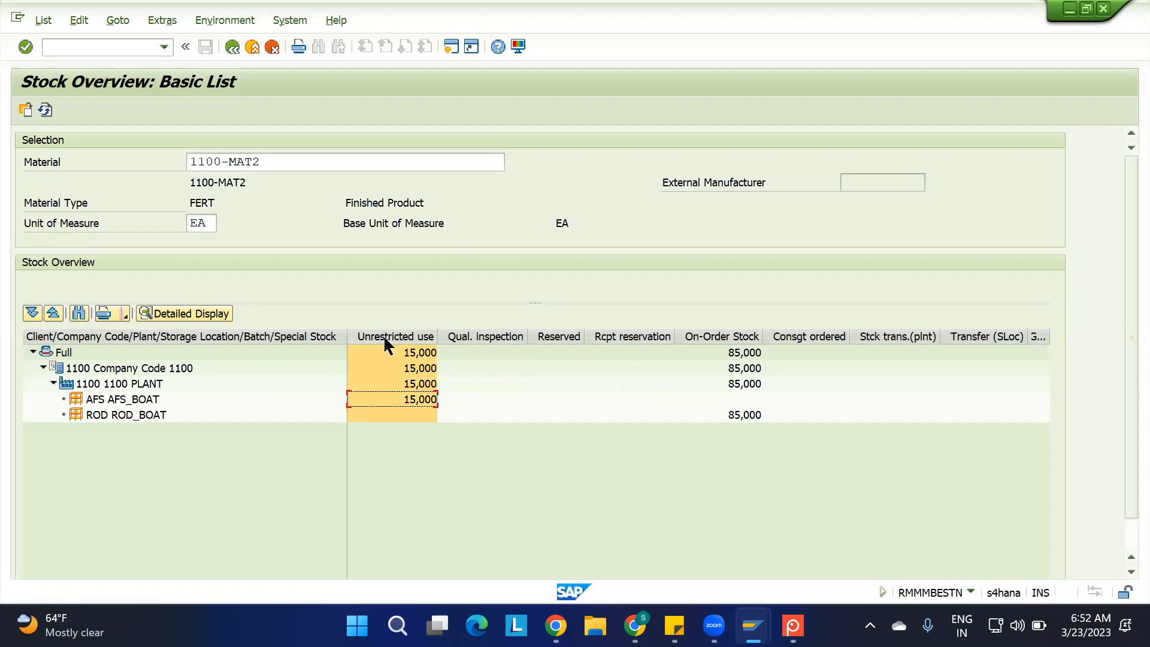
left_click(478, 337)
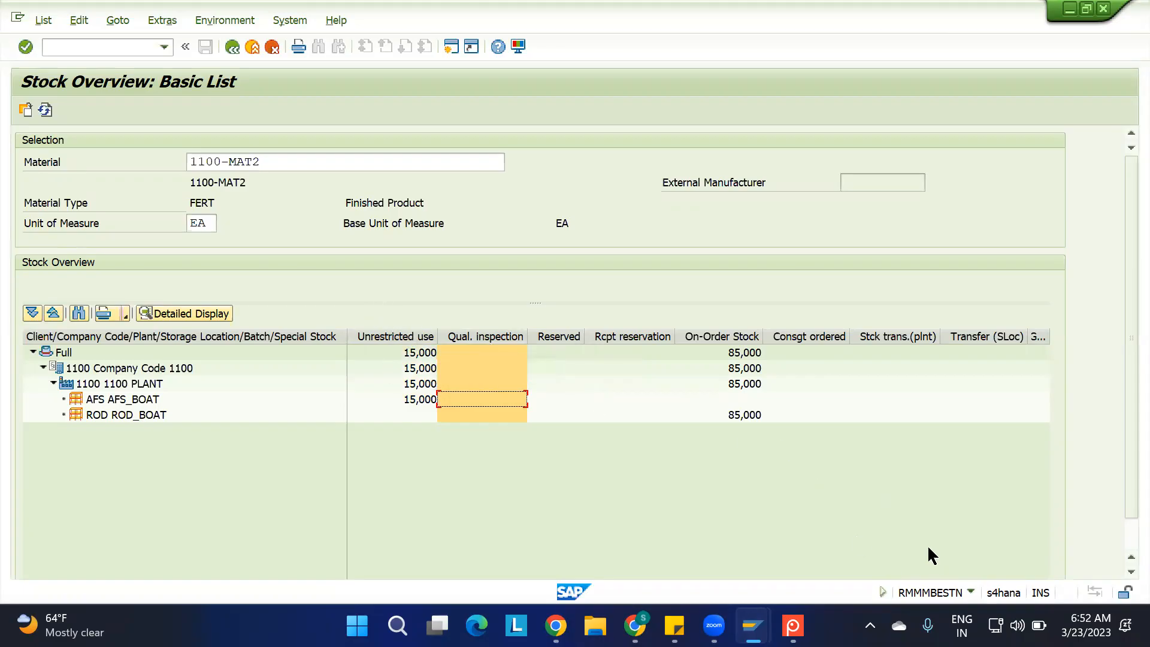
Examine the blocked and returns stock columns further along the 1100-MAT2 stock overview
scroll(1120, 522, "down", 1)
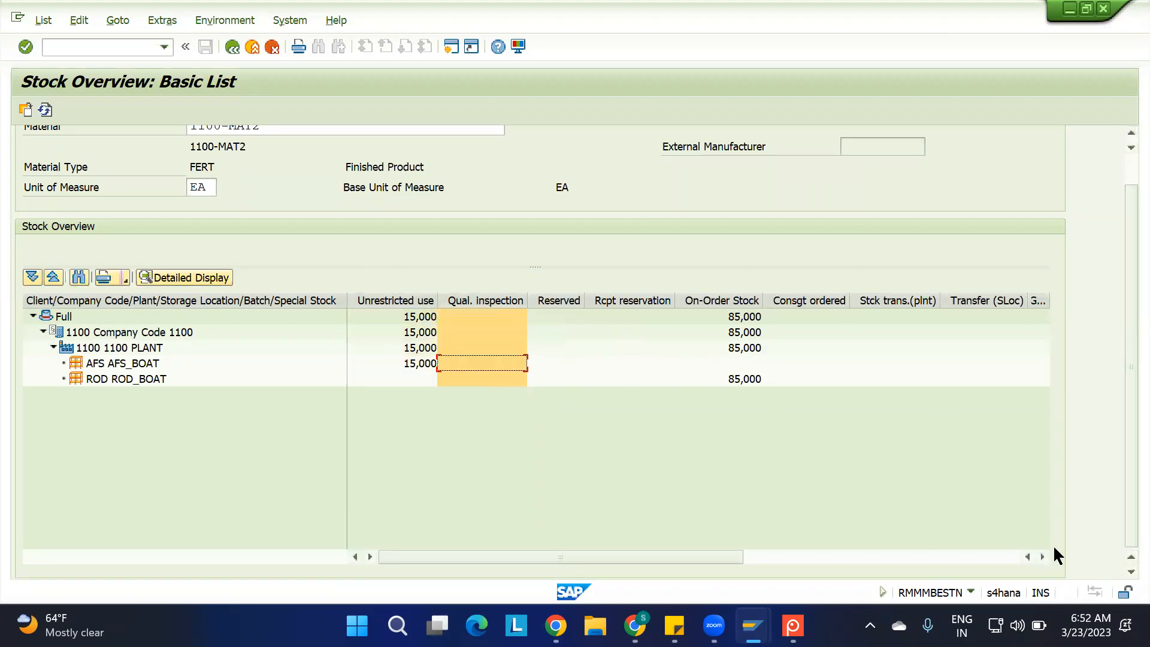
left_click(1042, 557)
left_click(1042, 556)
left_click(1042, 556)
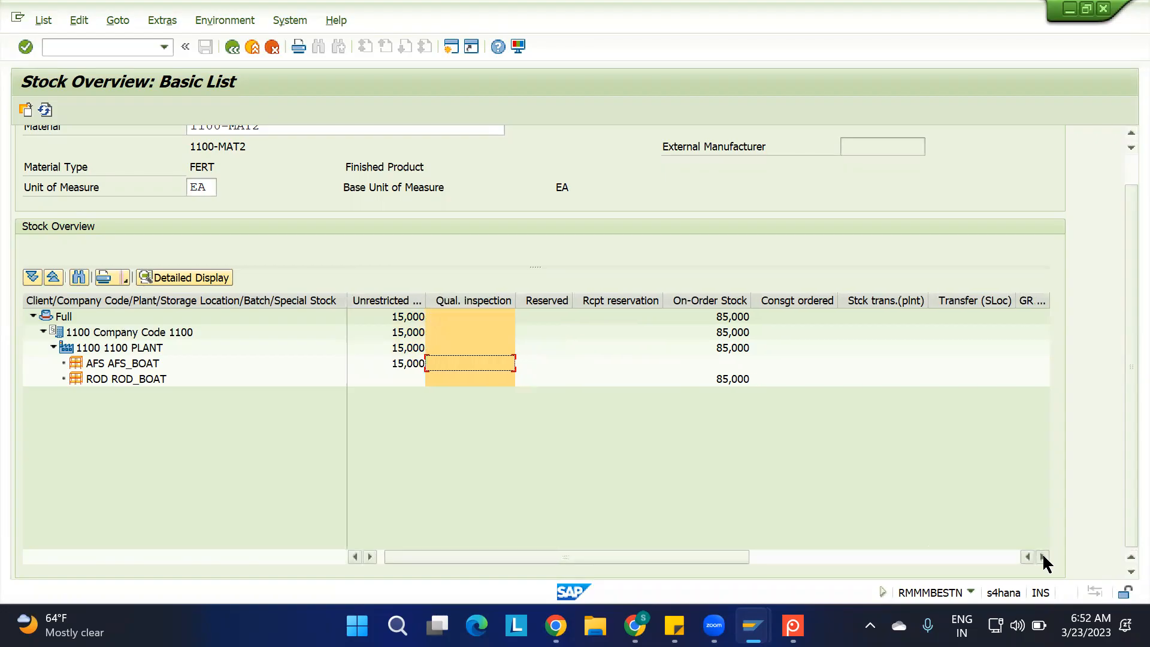
left_click(896, 556)
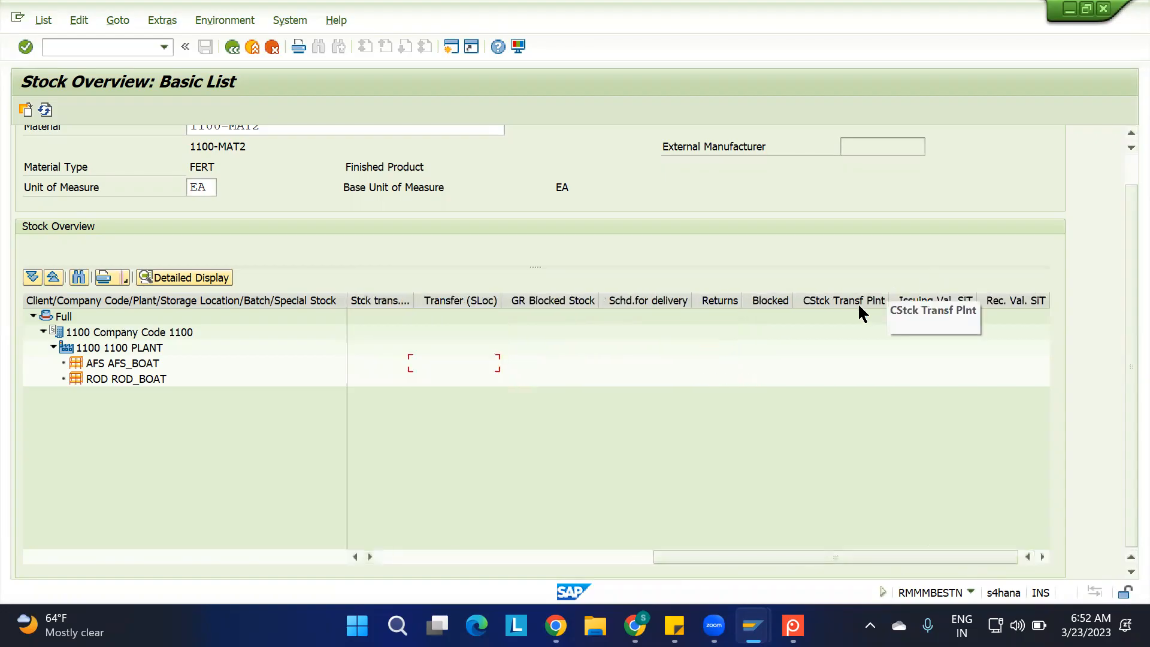
left_click(775, 303)
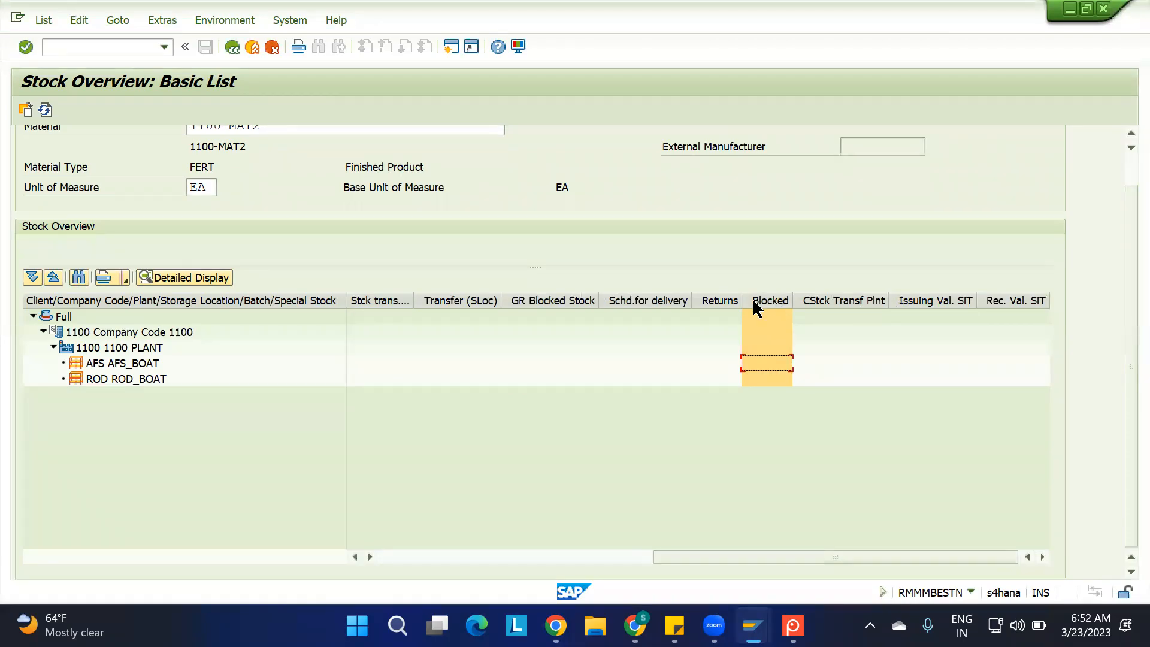
left_click(723, 299)
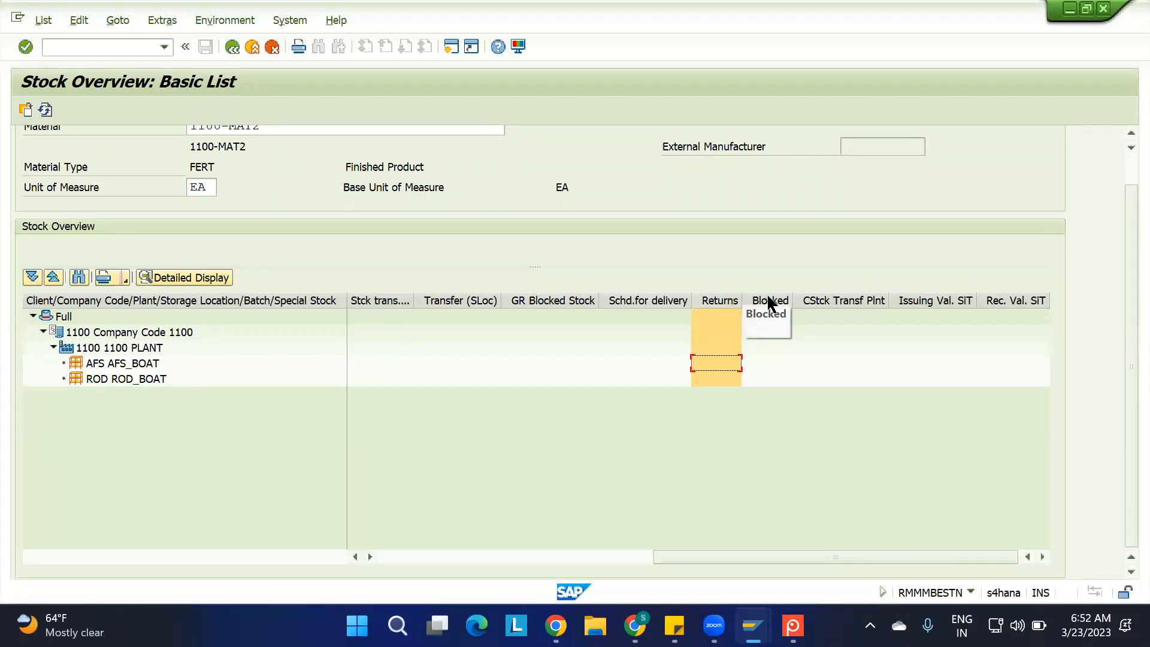
left_click_drag(741, 558, 467, 556)
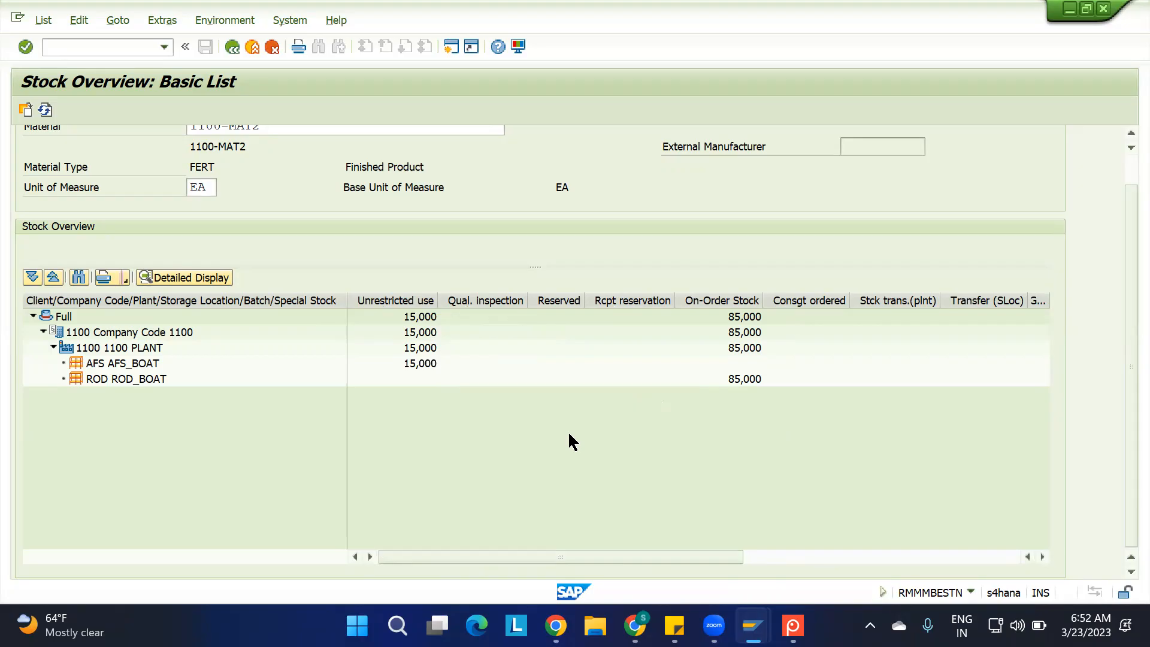
Return to the IBD spreadsheet in Chrome and enter "UNRESTRICTED STOCKS" in cell C25
left_click(635, 608)
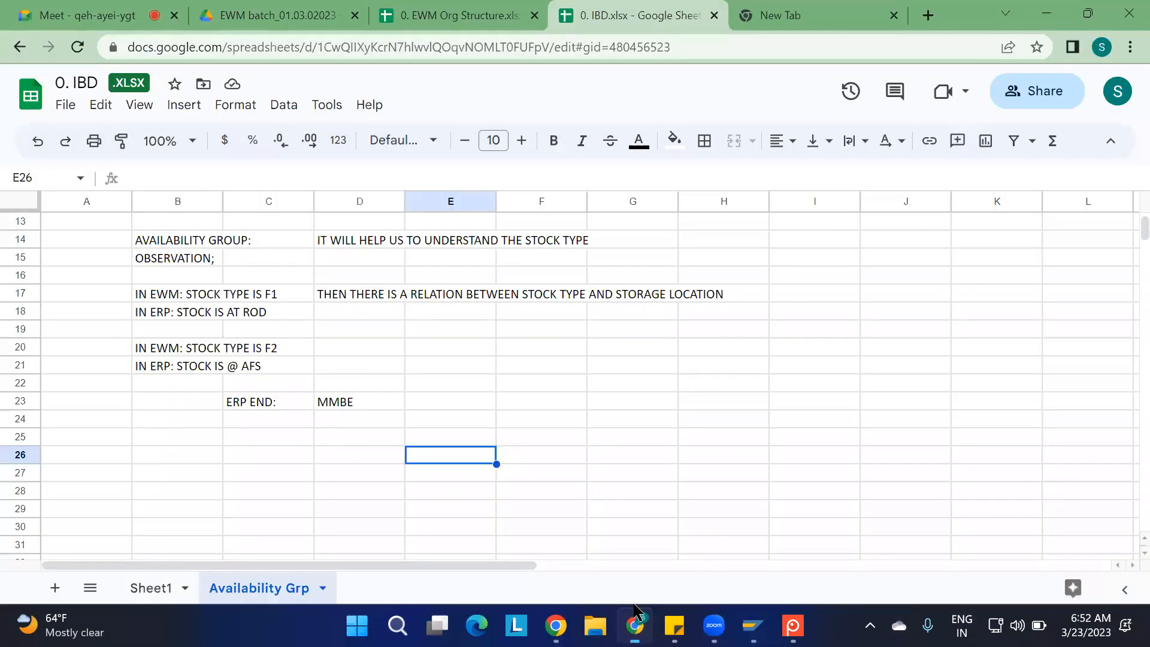
left_click(262, 432)
type("UN")
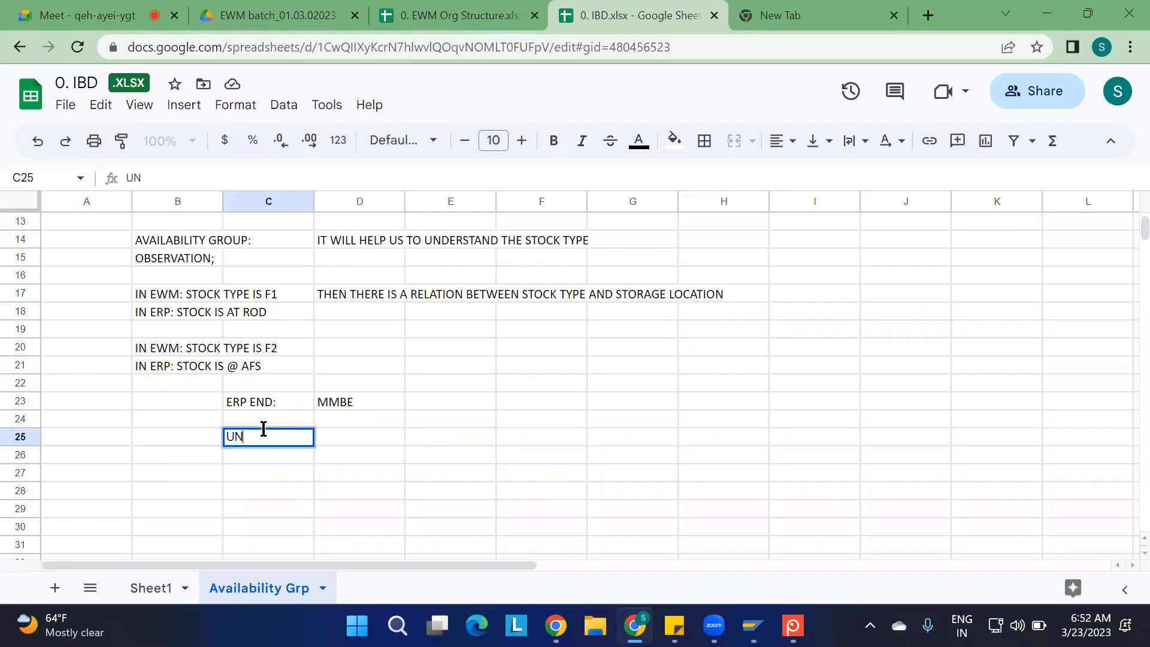
type("RESTRICTED STOCKS")
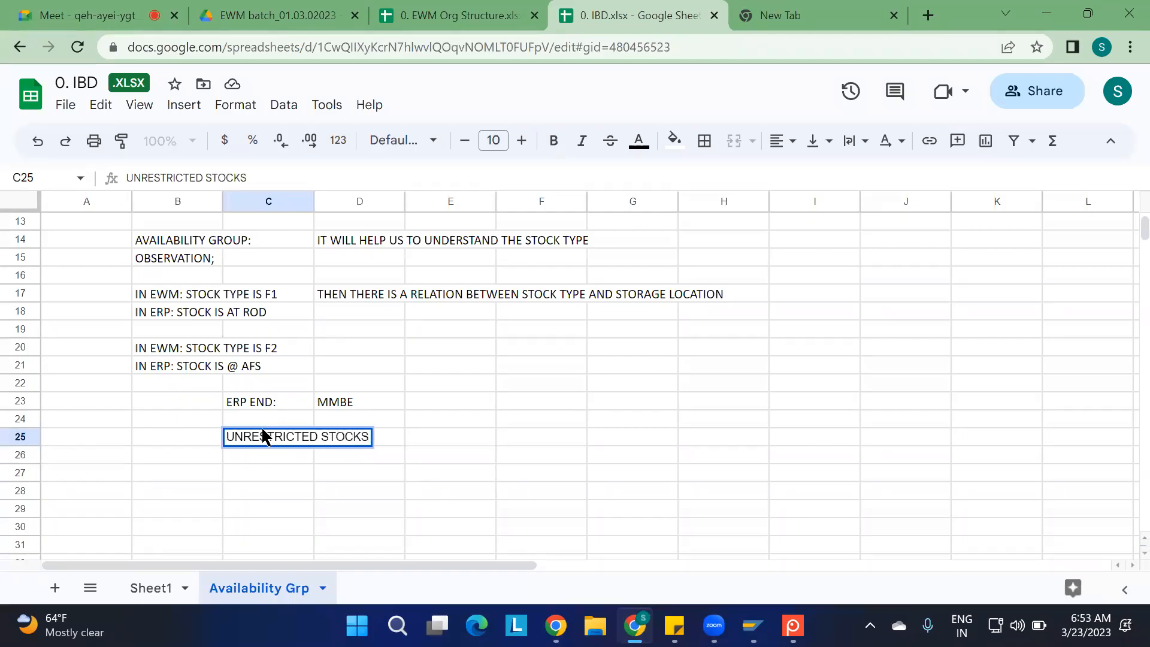
key("Return")
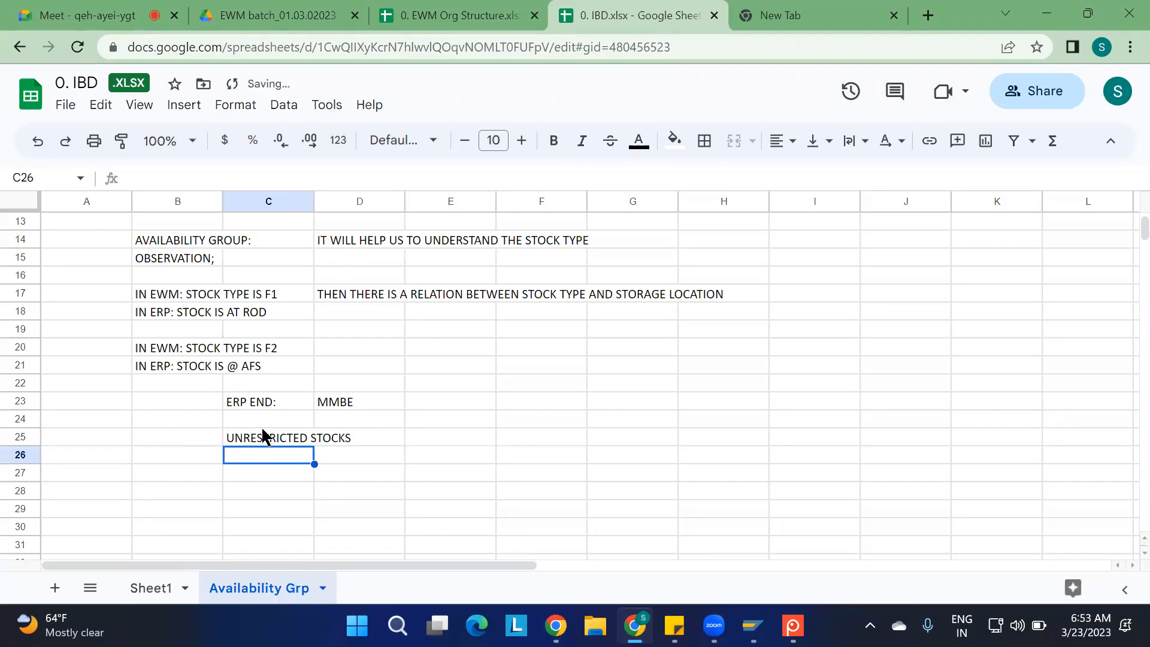
List the other ERP stock types "QUALITY", "BLOCKED" and "RETURN" in cells C26 to C28
type("QUAL")
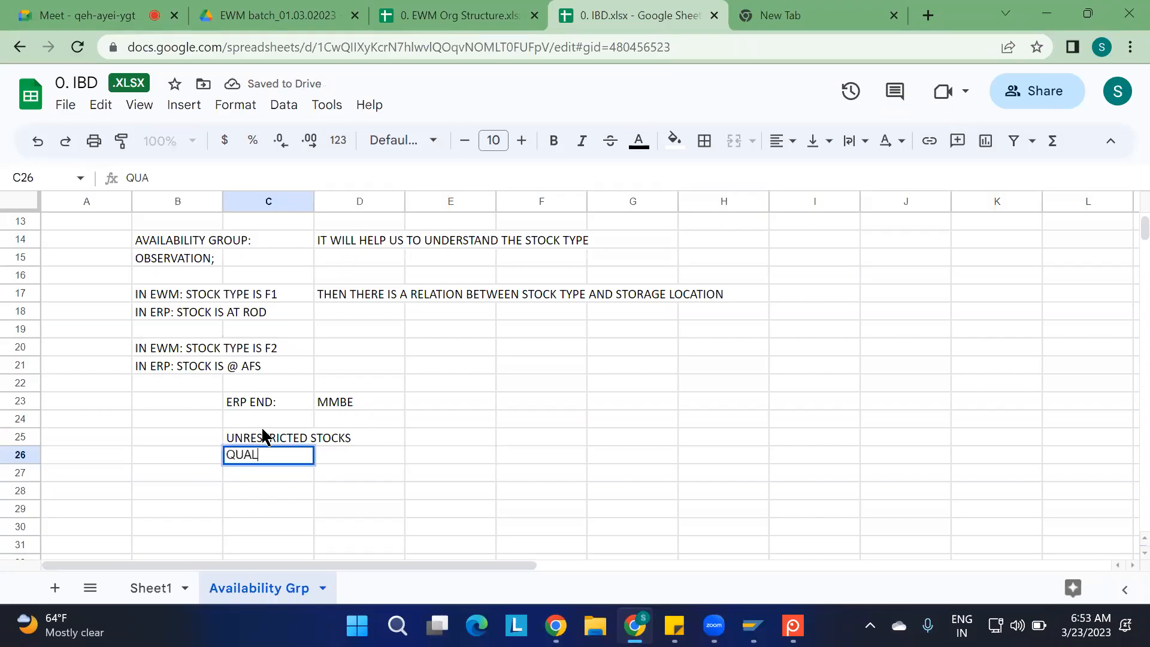
type("ITY")
key("Return")
type("BLOCKED")
key("Return")
type("R")
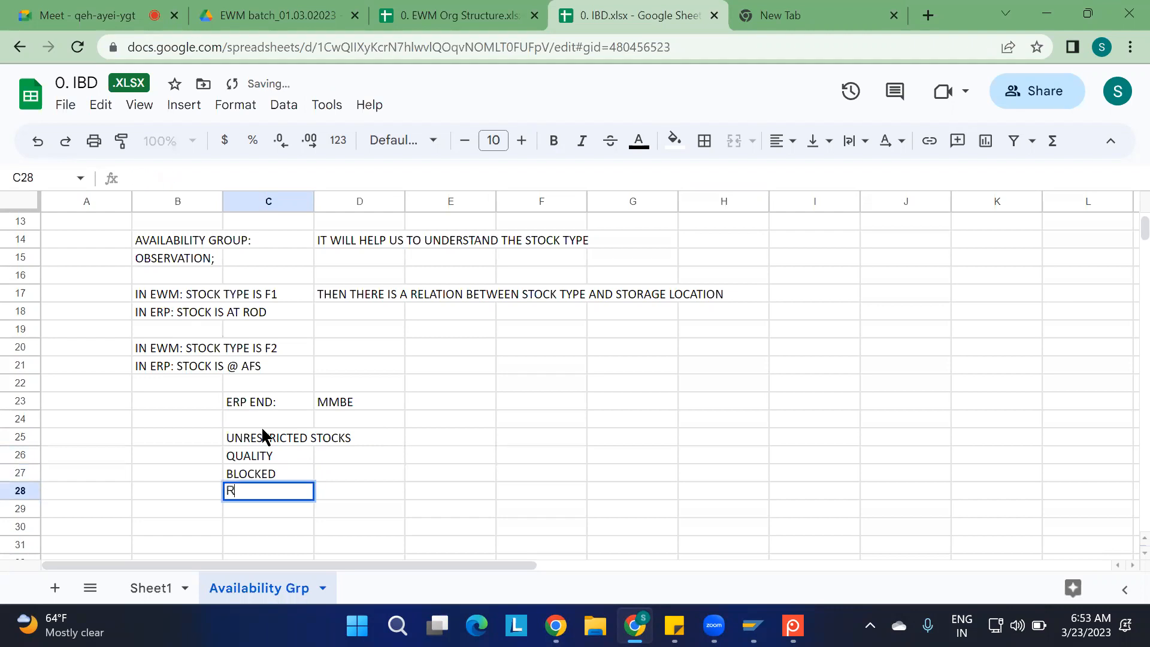
type("ETURN")
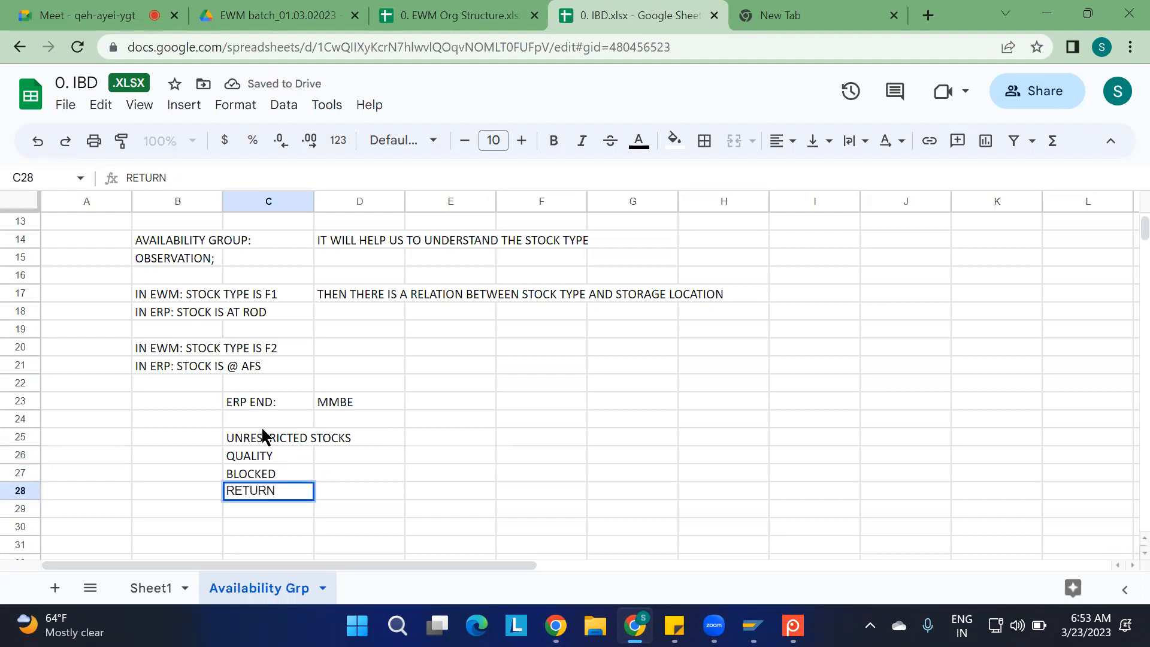
Shorten the stock type entry in cell C25 to "UNRESTRICTED"
left_click(286, 441)
left_click(291, 178)
key("BackSpace")
key("BackSpace")
key("BackSpace")
key("BackSpace")
key("BackSpace")
key("BackSpace")
key("BackSpace")
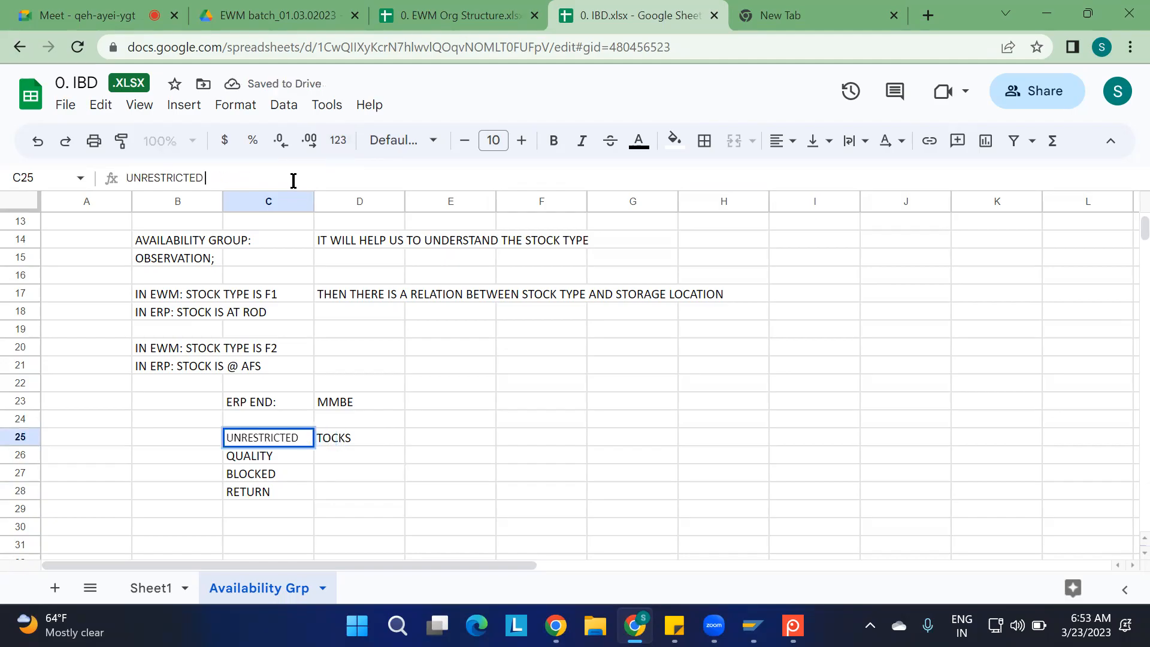
left_click(446, 409)
Enter the heading "STOCK TYPES IN ERP:" in cell C24 above the stock type list
left_click(260, 421)
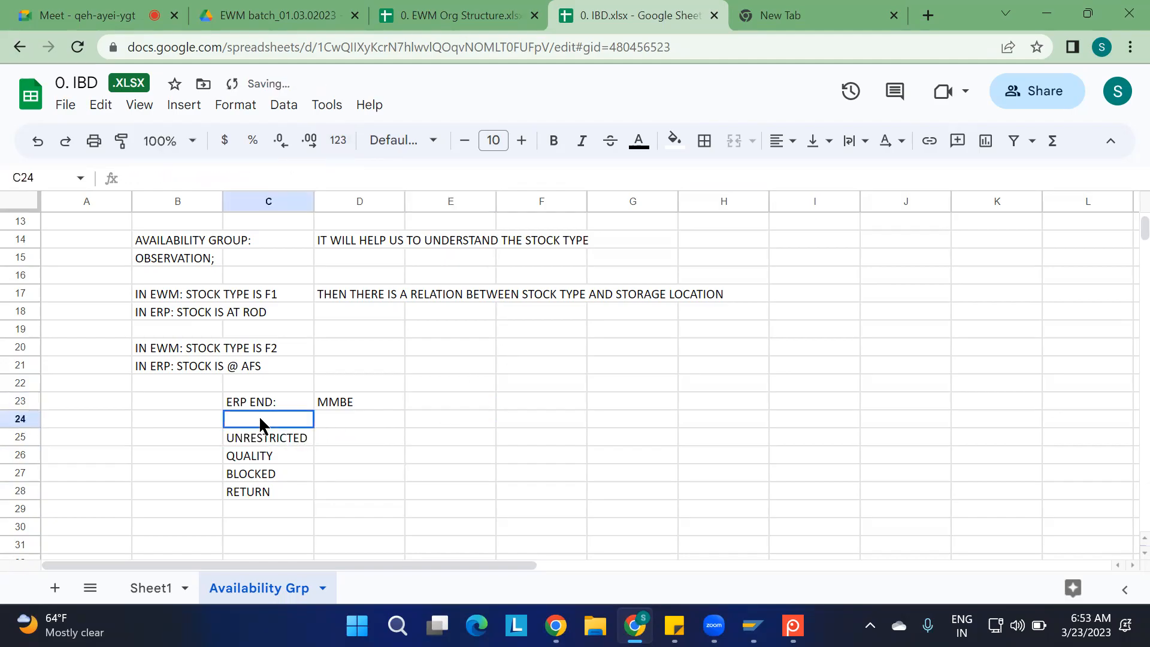
type("STOCK ")
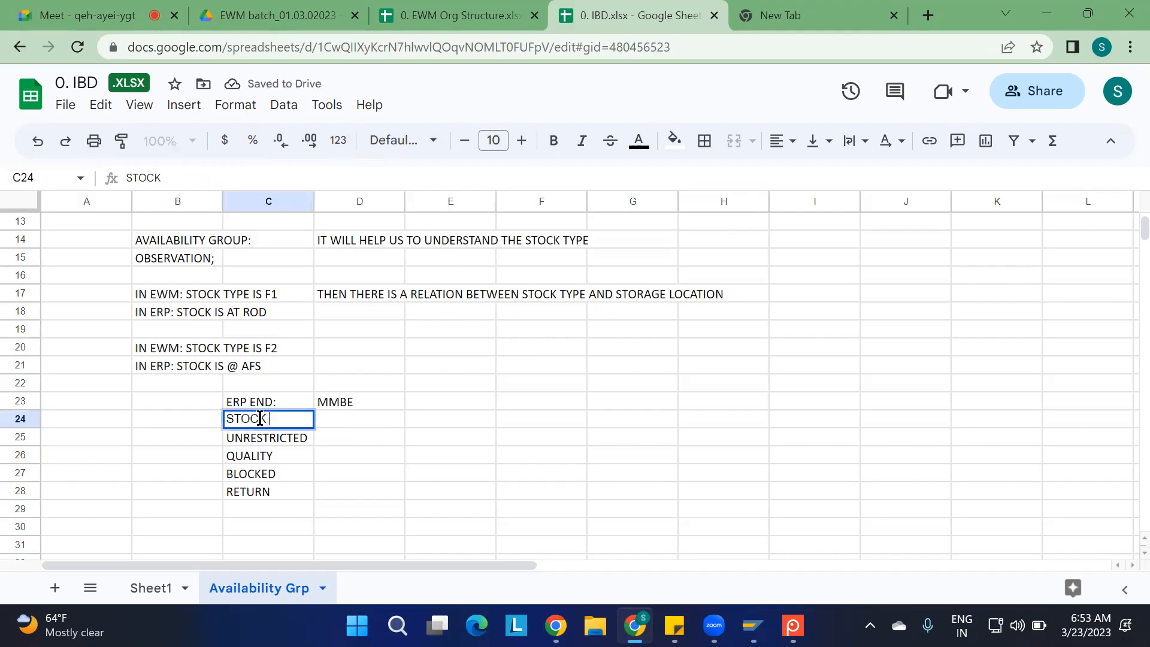
type("TYPES IN ER")
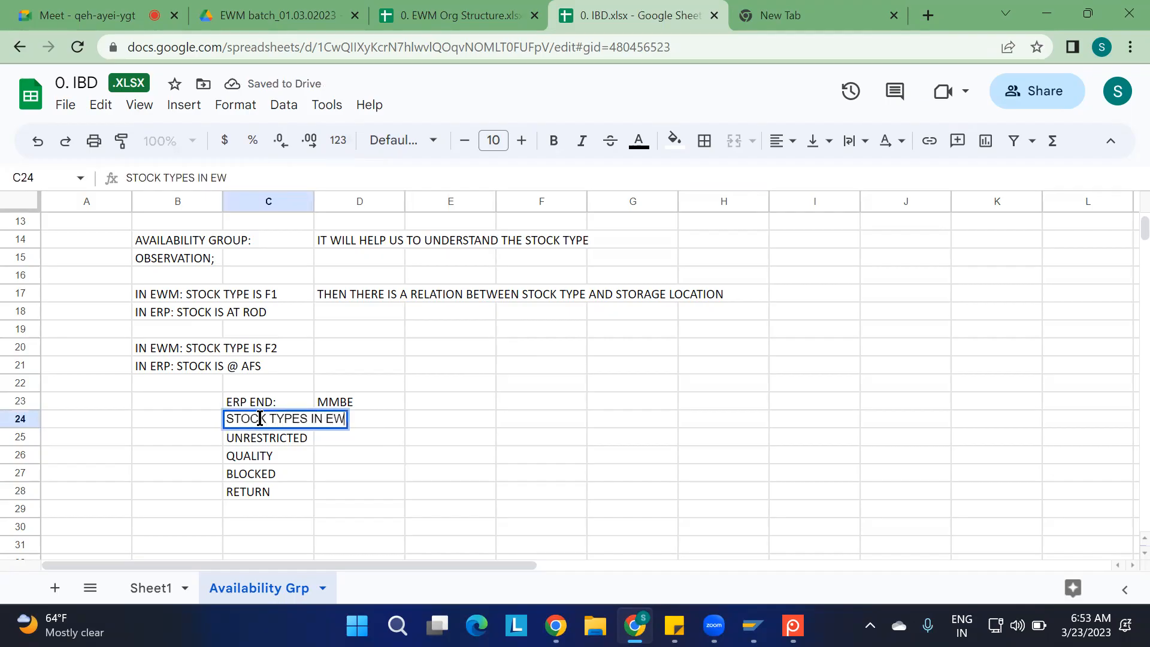
type("P:")
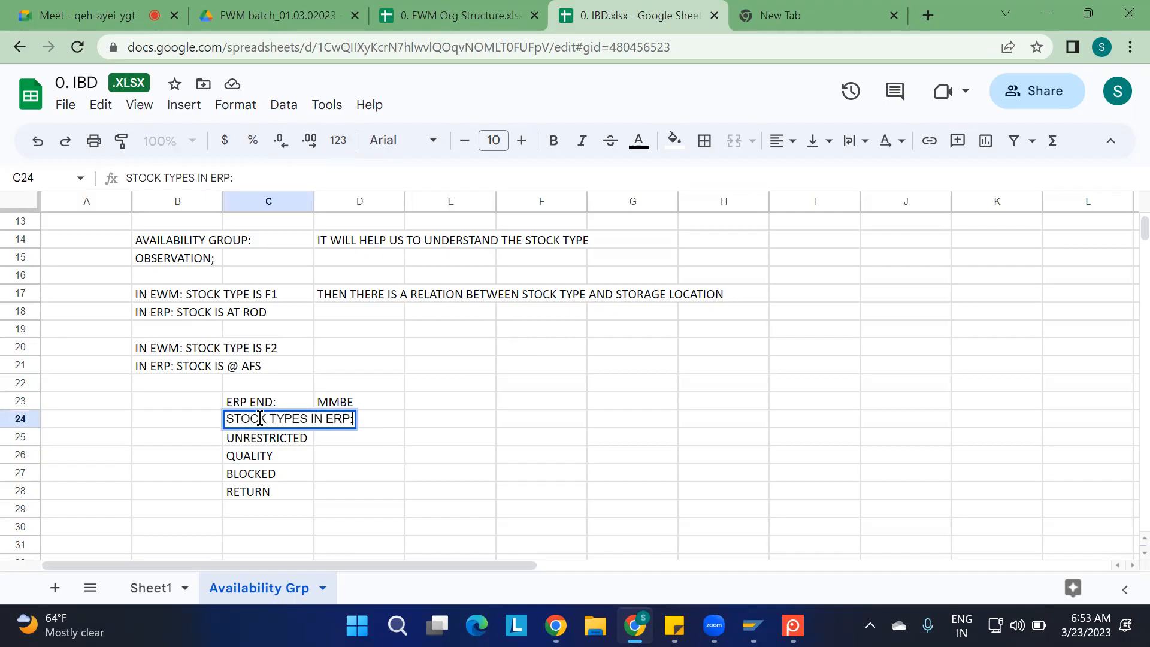
left_click(359, 455)
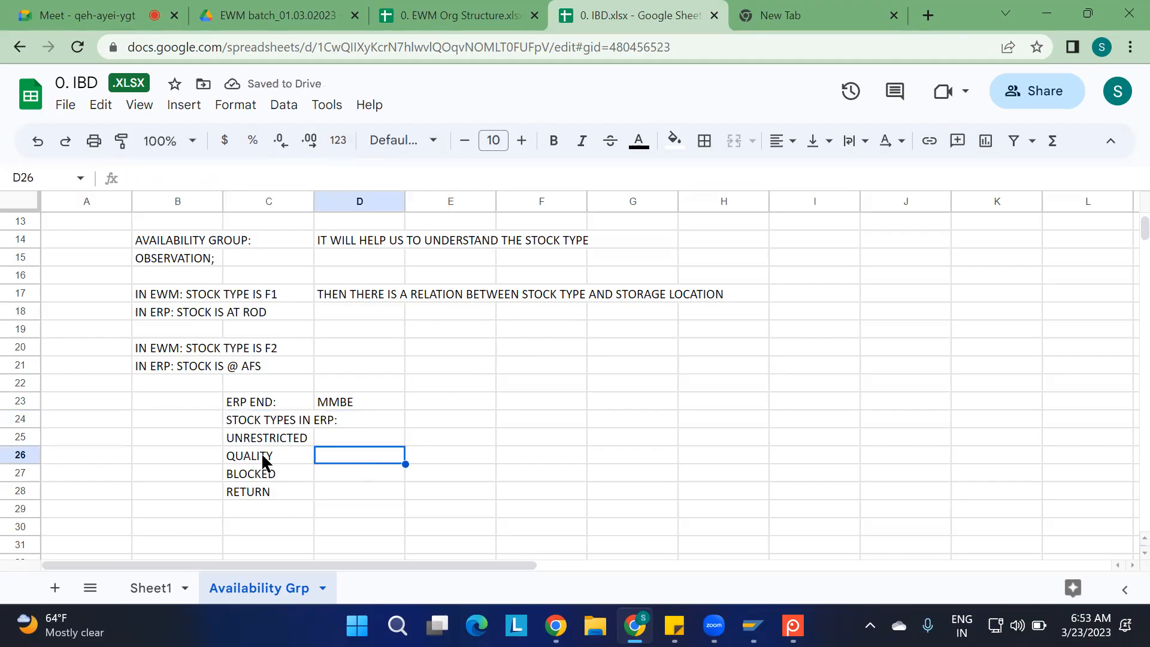
Enter the codes FF, QQ, BB and RR in cells D25 to D28 beside the matching ERP stock types
left_click(364, 439)
type("FF")
key("Return")
type("QQ")
key("Return")
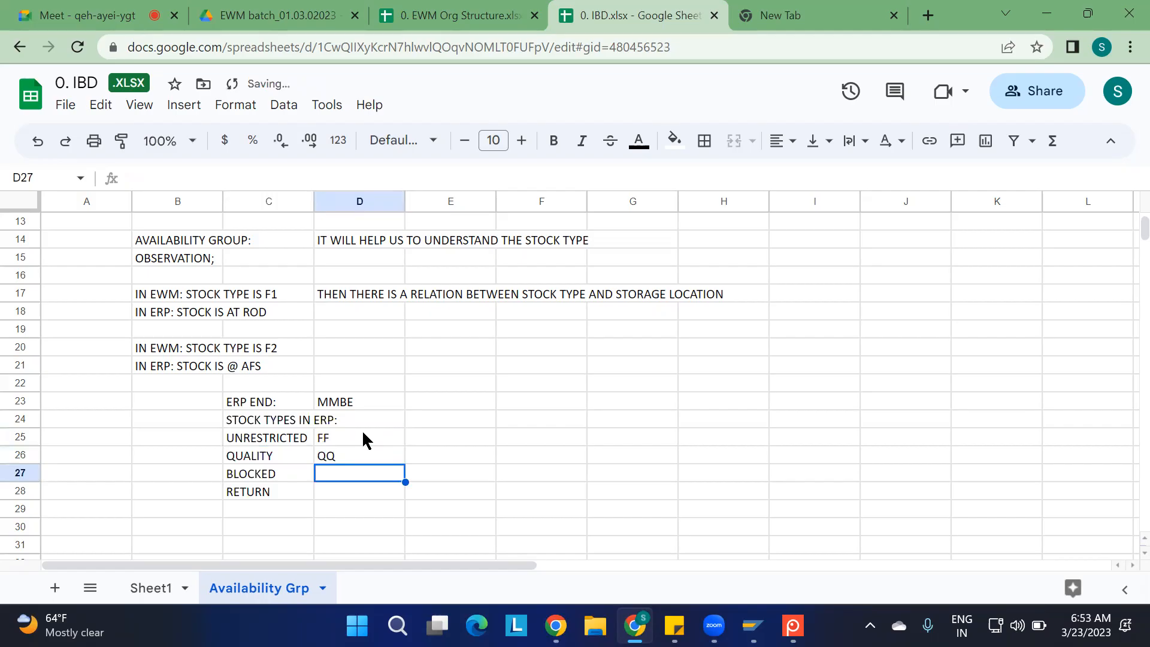
type("BB")
key("Return")
type("RR")
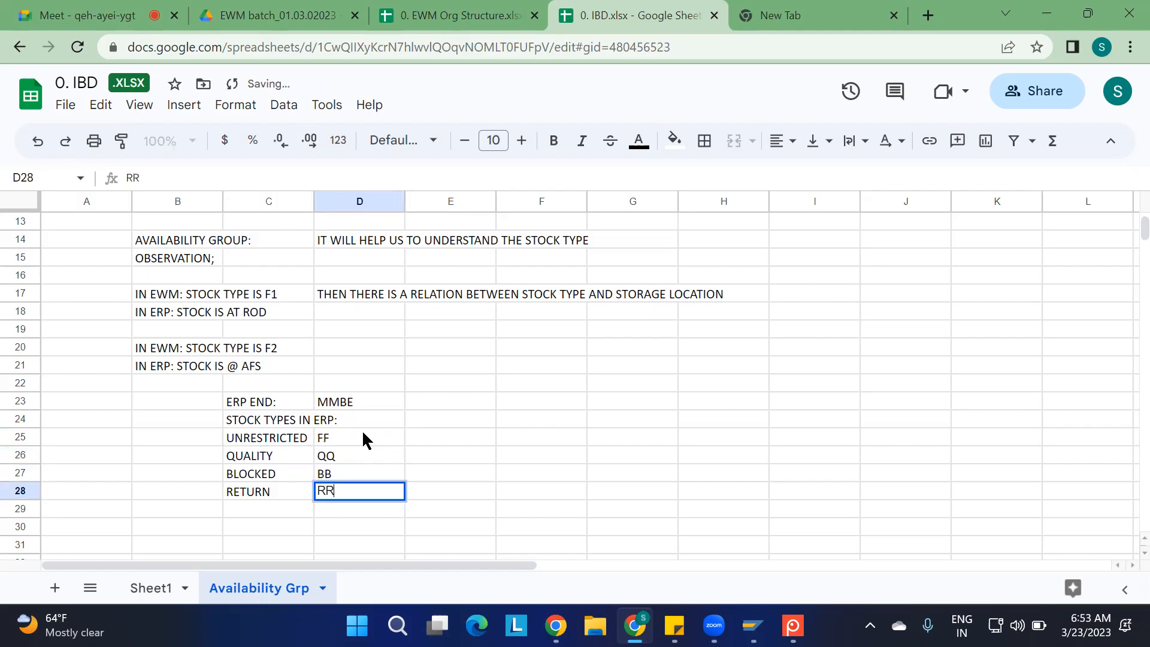
Enter the note "NON-LOCATION DEPENDEDNT ST" in cell F24
left_click(545, 426)
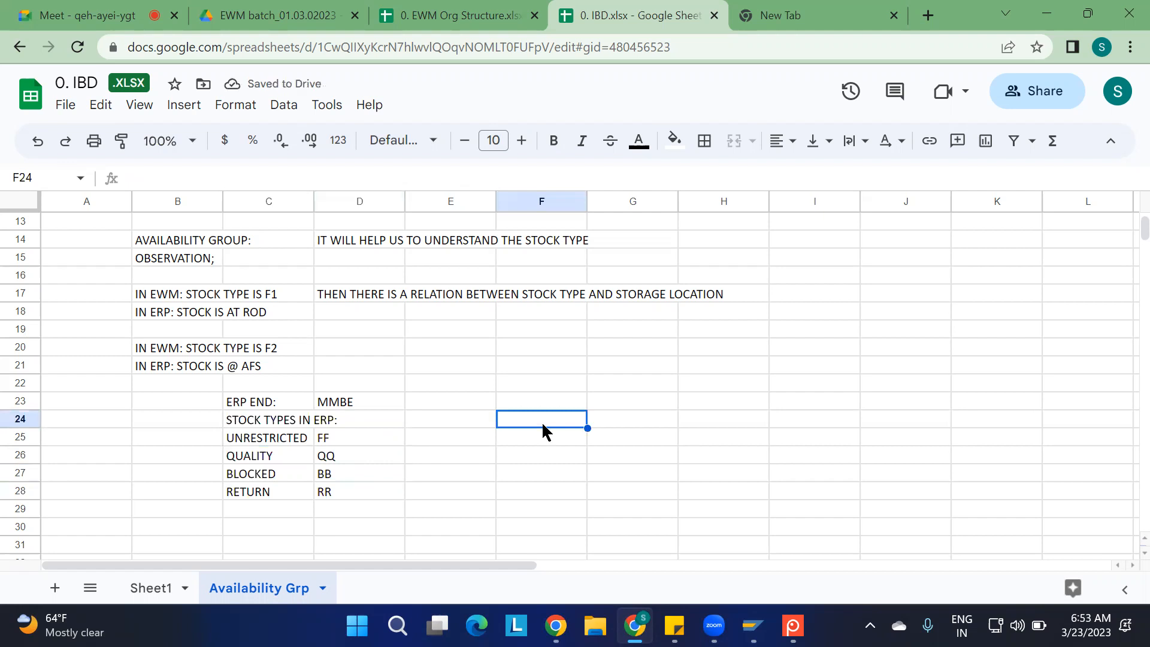
type("NON-LOC")
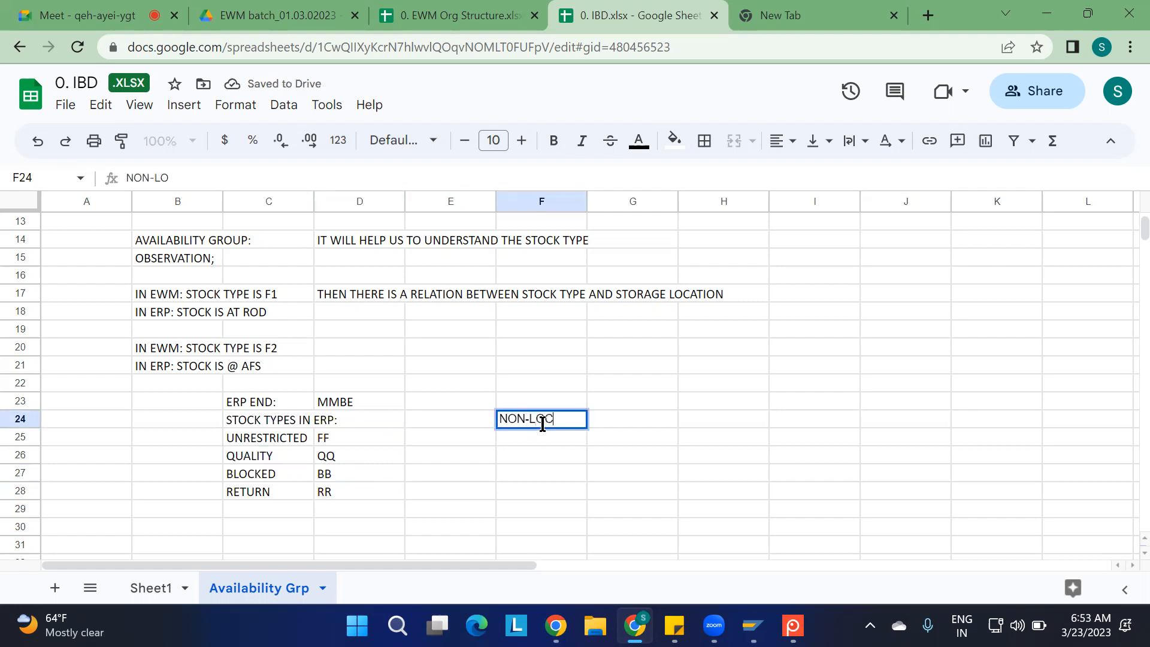
type("ATION DEPE")
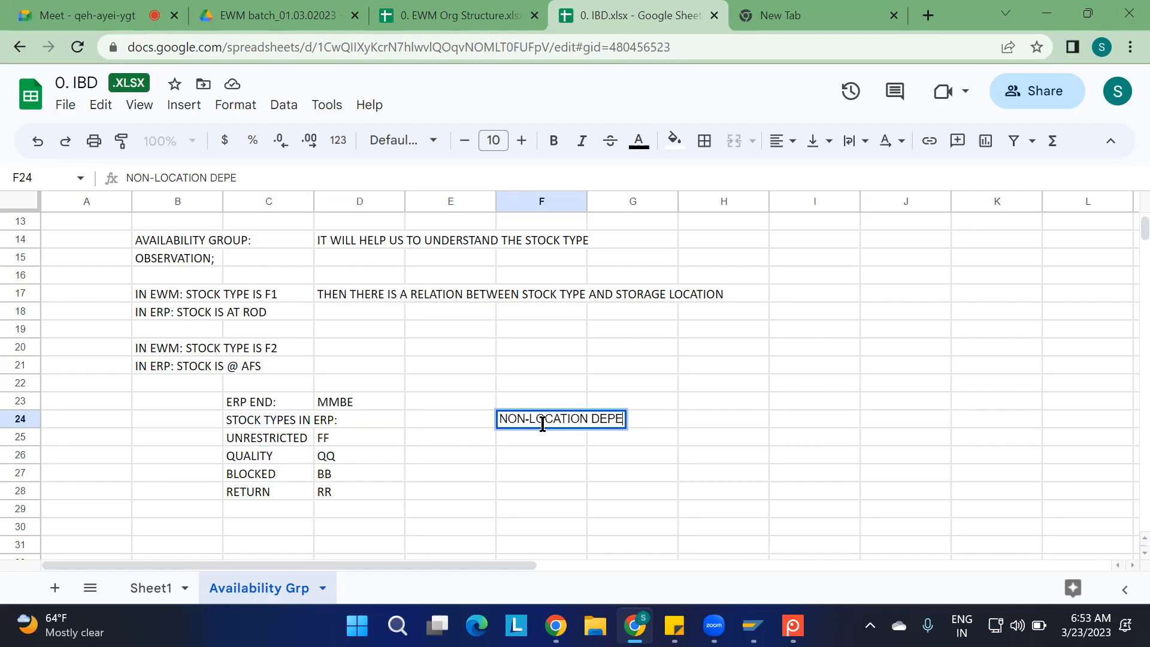
type("NDEDNT ST")
left_click(824, 456)
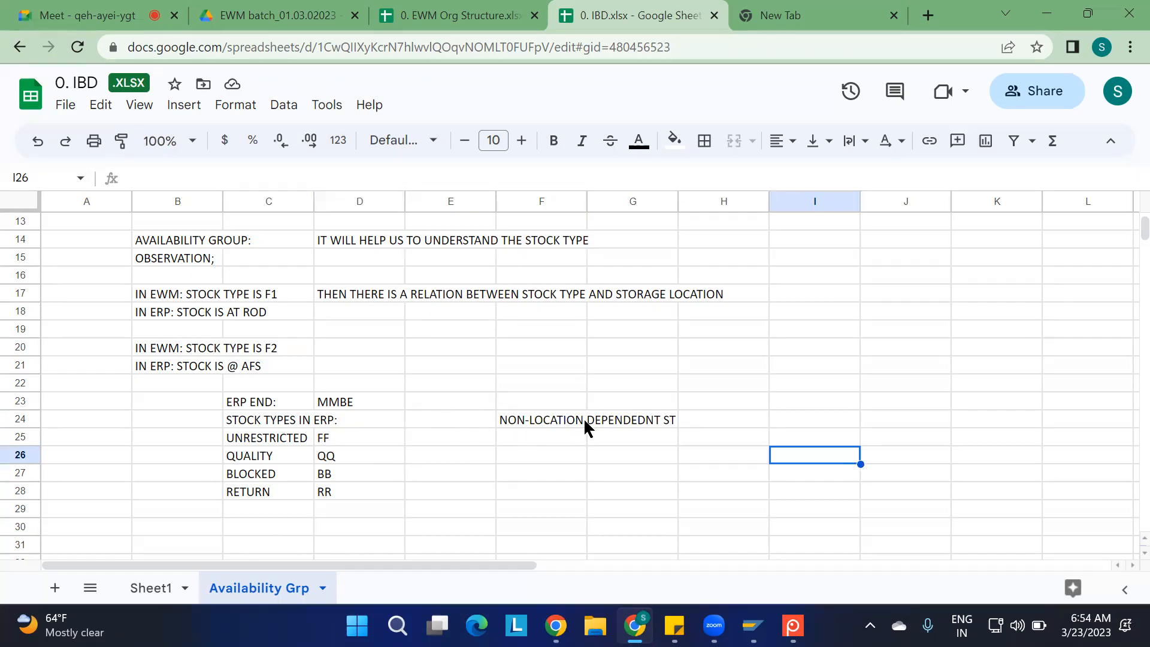
Review the FF, QQ and BB codes listed beside the ERP stock types
left_click(327, 442)
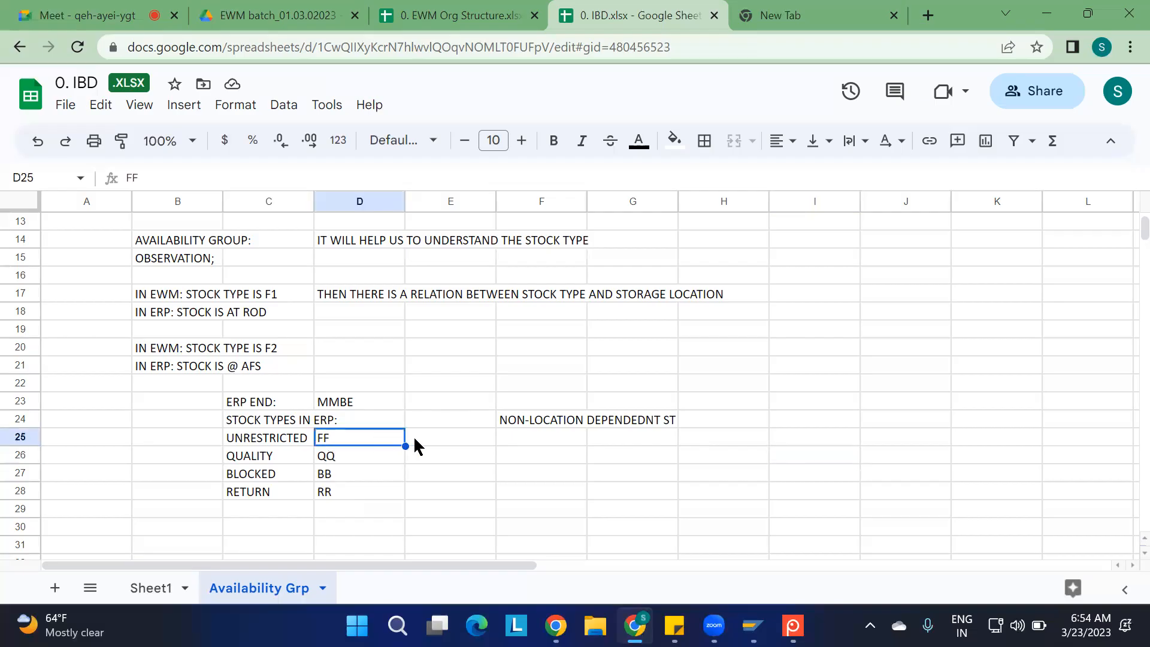
left_click(317, 456)
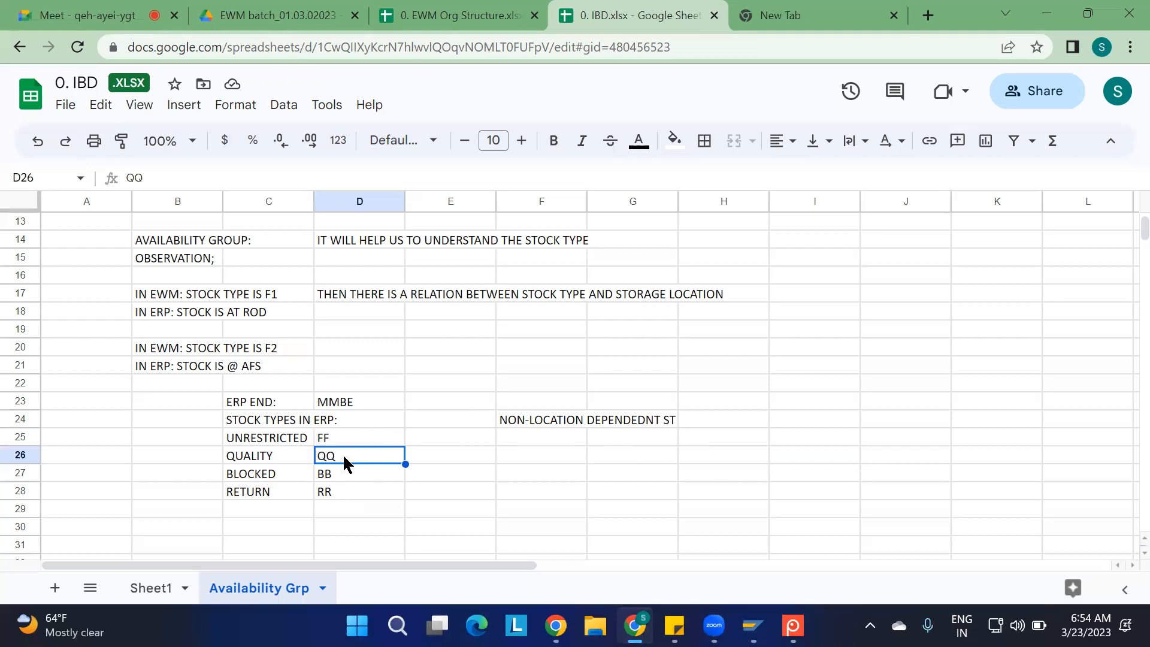
left_click(330, 470)
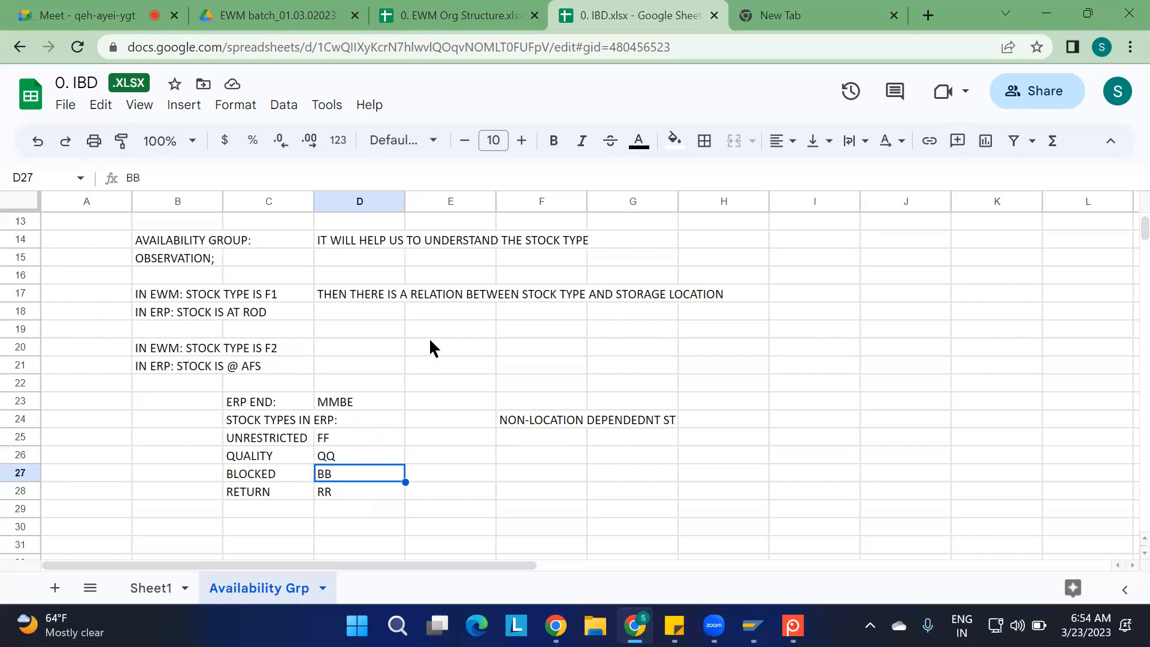
Switch to the EWM Org Structure spreadsheet and examine the GRA1 area and the grey storage block in the warehouse layout
key("ctrl+shift+Tab")
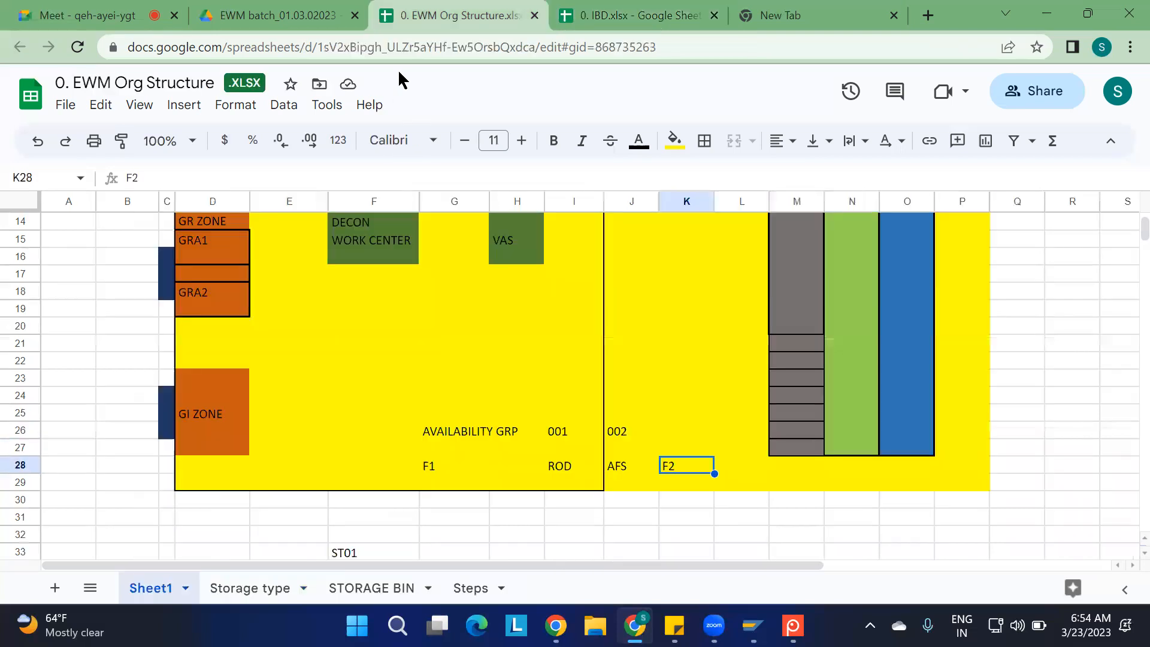
left_click(201, 257)
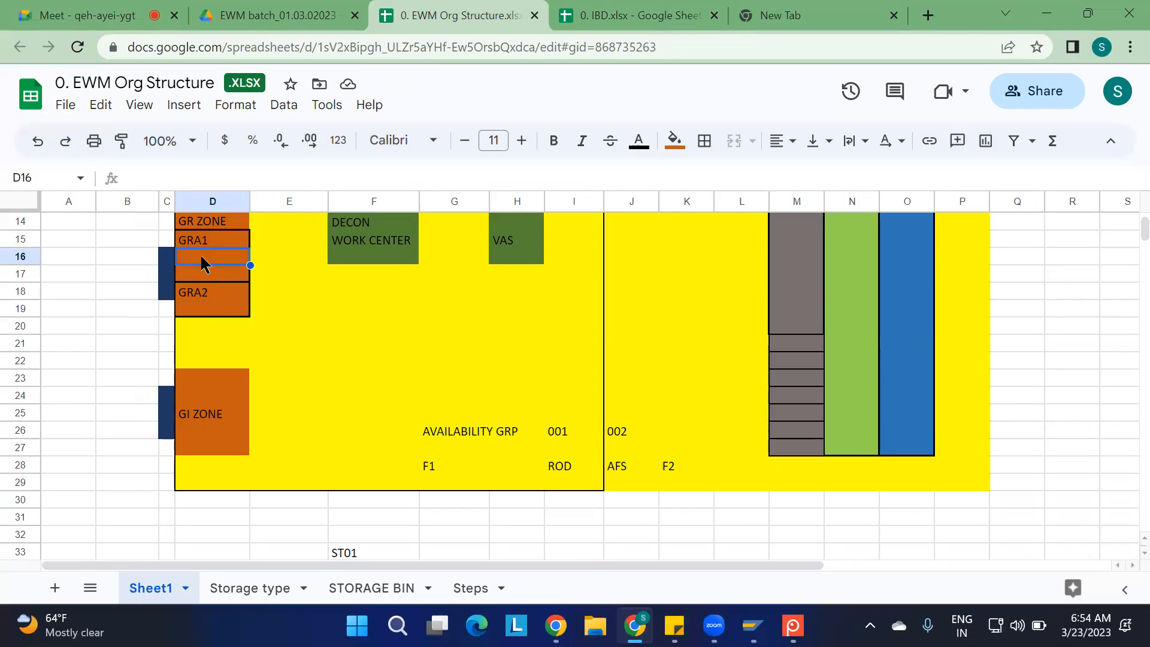
left_click(810, 276)
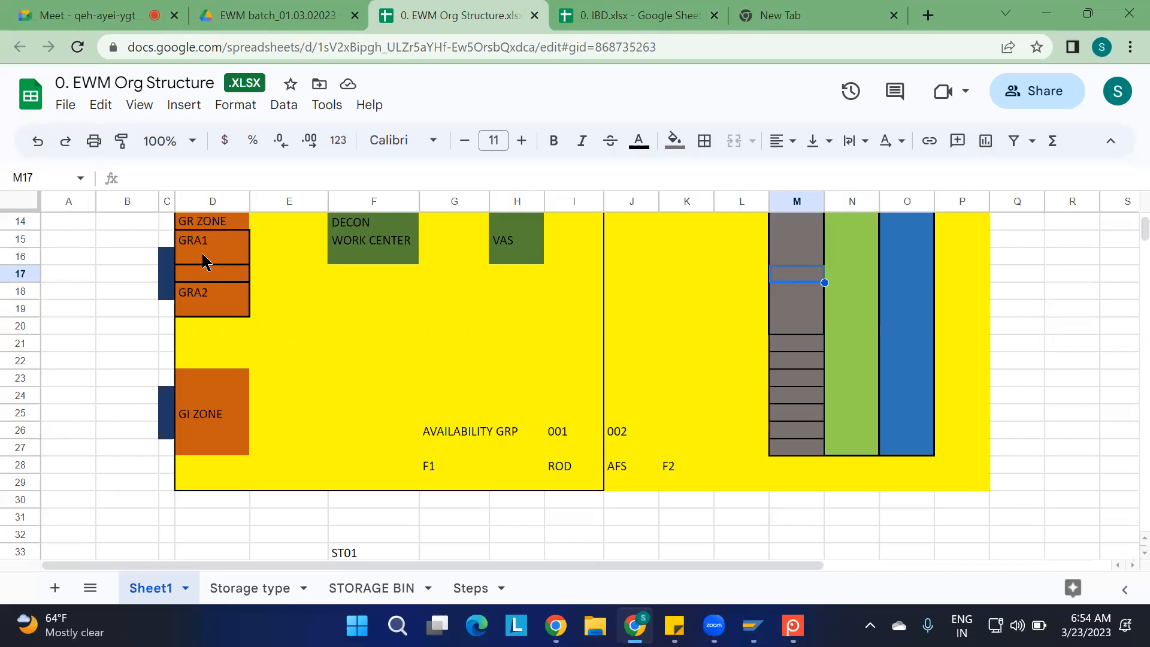
left_click(94, 339)
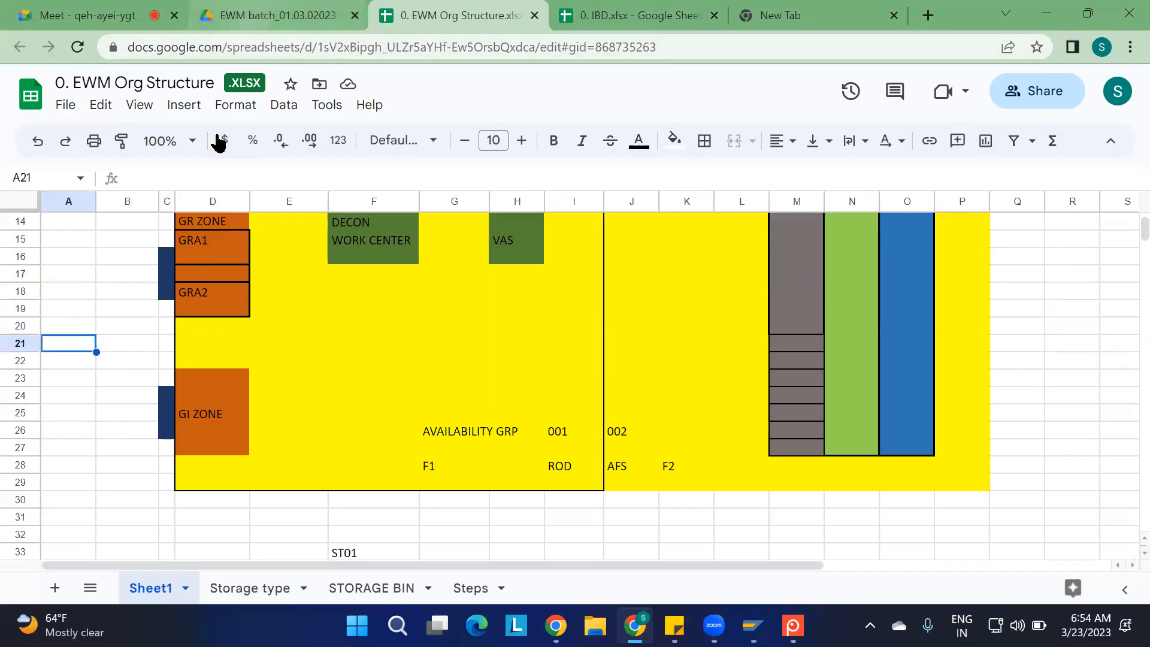
Open 0. Pics.pptx from the EWM batch folder in Google Drive and browse its slide thumbnails down to slide 27
left_click(276, 15)
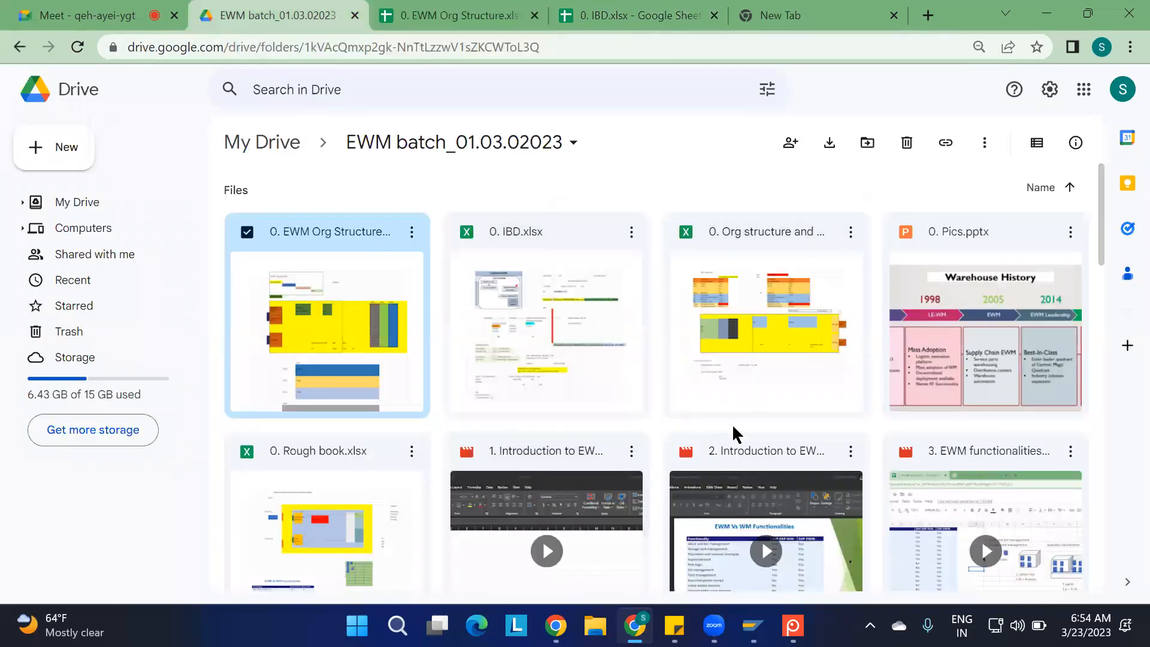
double_click(953, 354)
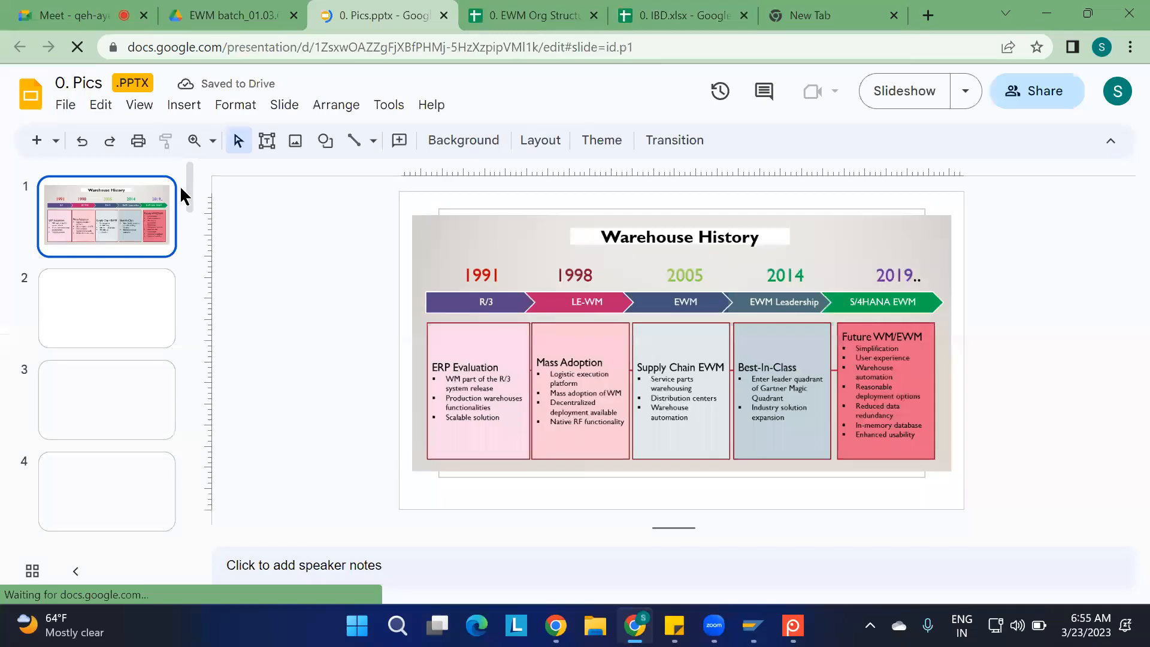
left_click_drag(189, 201, 189, 418)
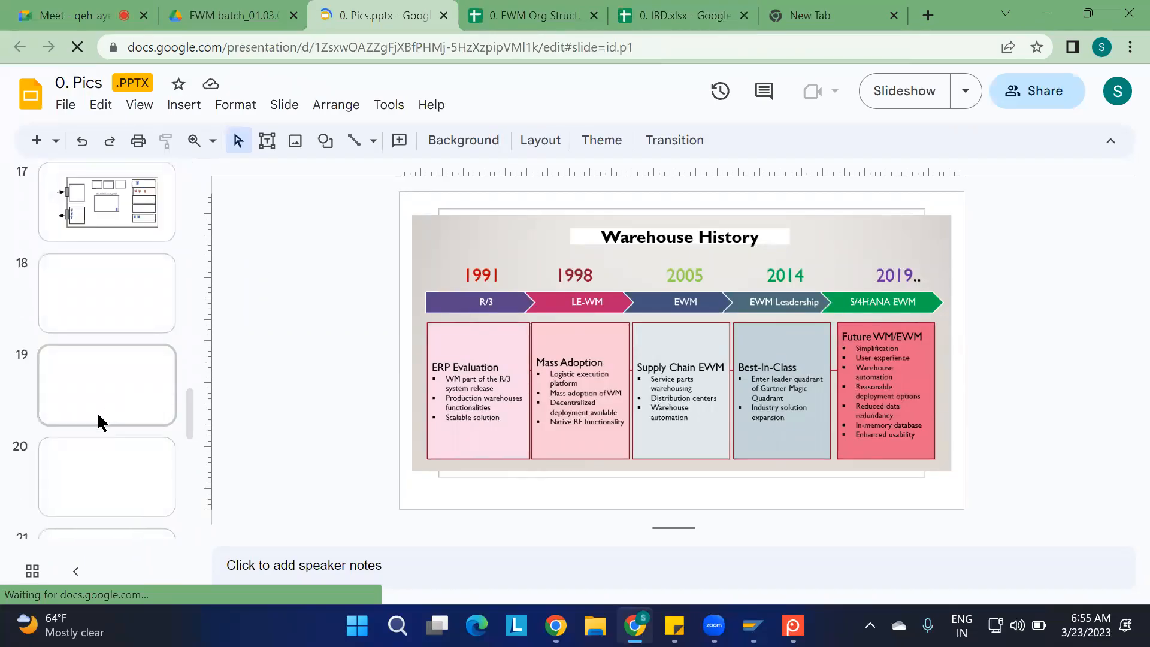
scroll(99, 416, "down", 3)
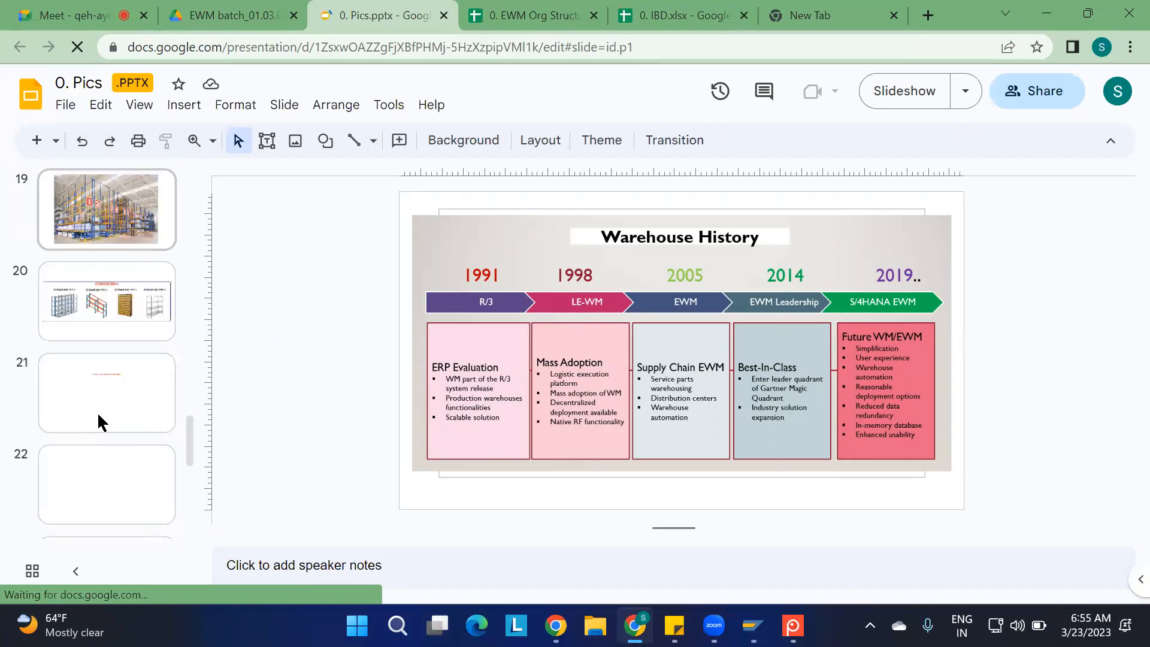
scroll(99, 419, "down", 4)
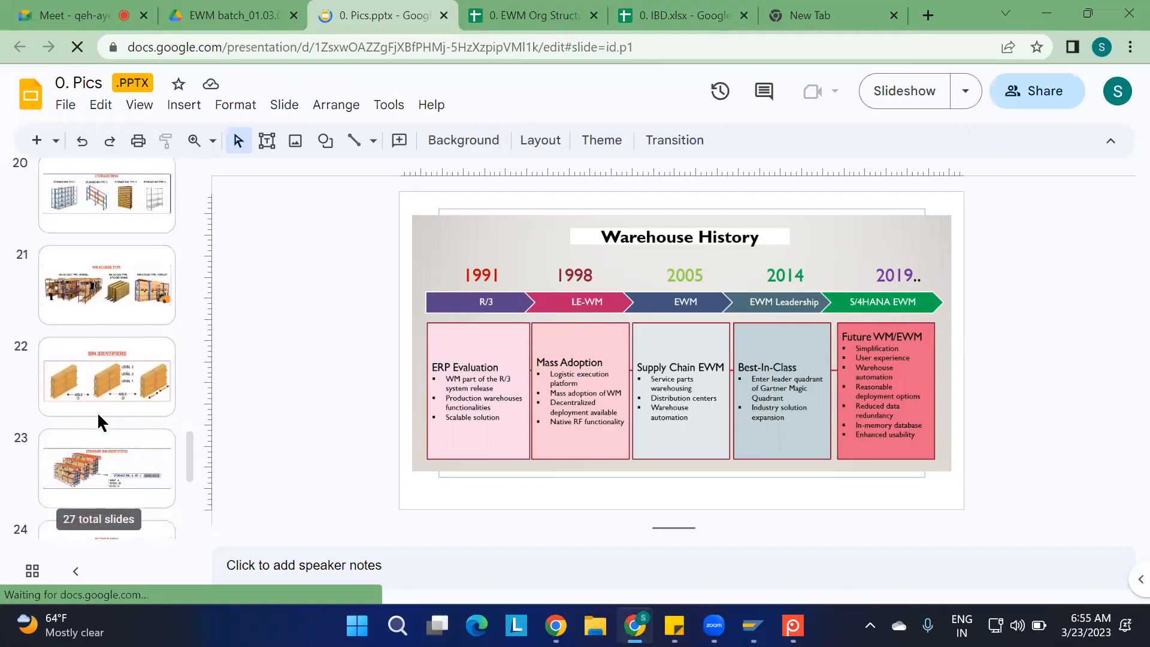
scroll(98, 421, "down", 3)
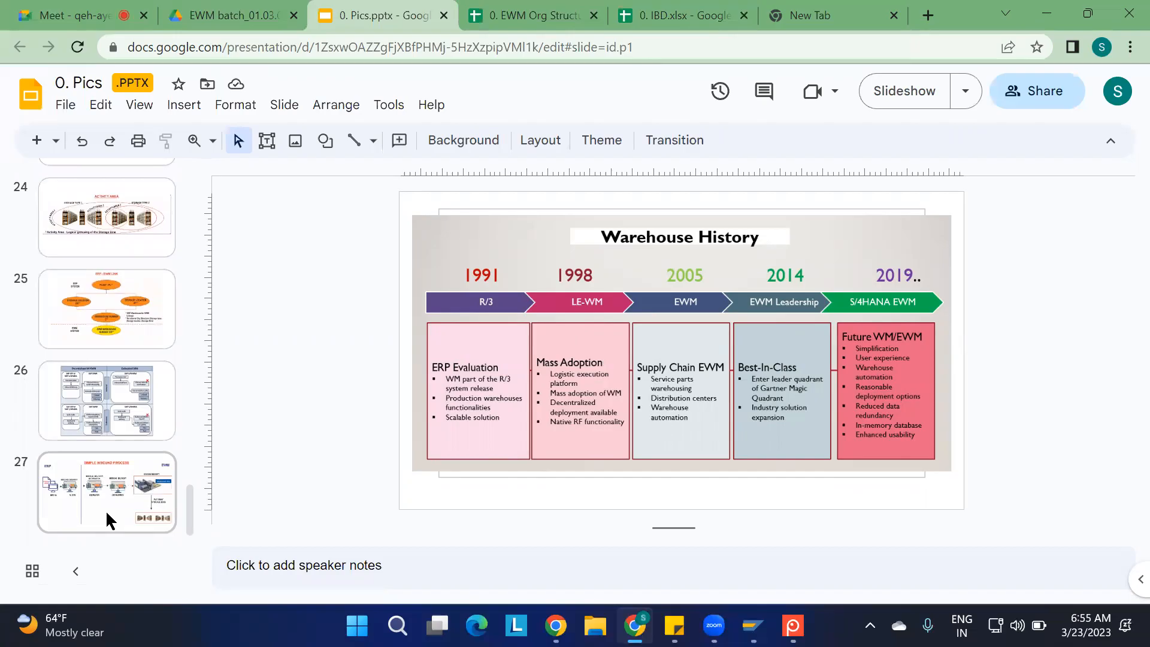
scroll(106, 513, "up", 1)
scroll(107, 513, "down", 1)
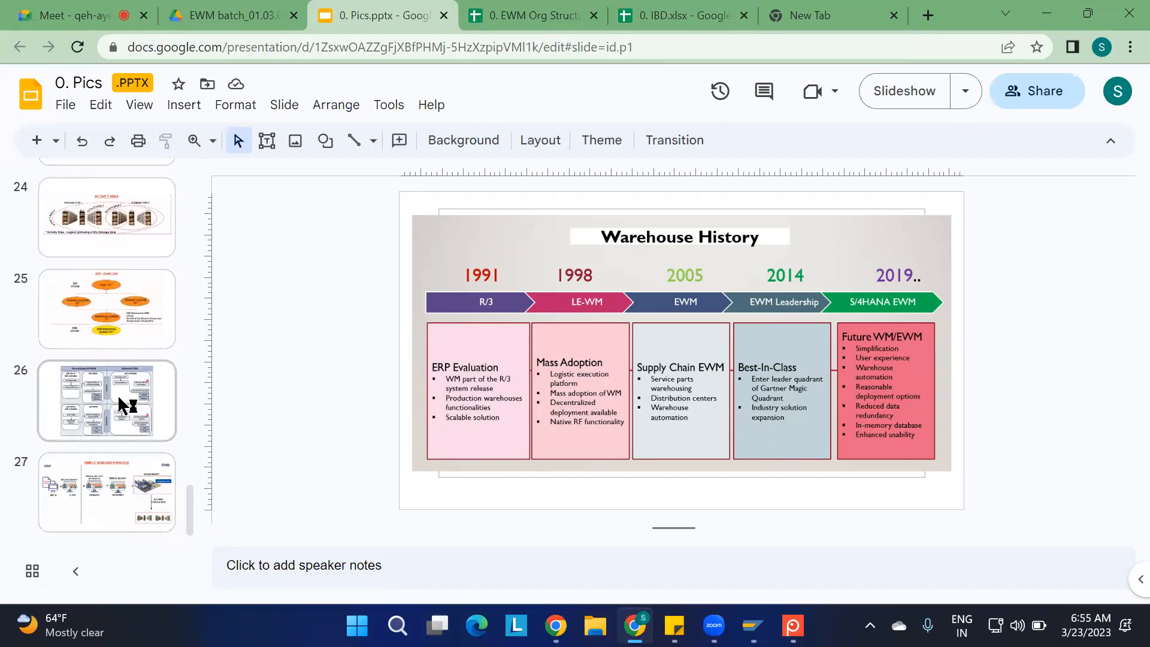